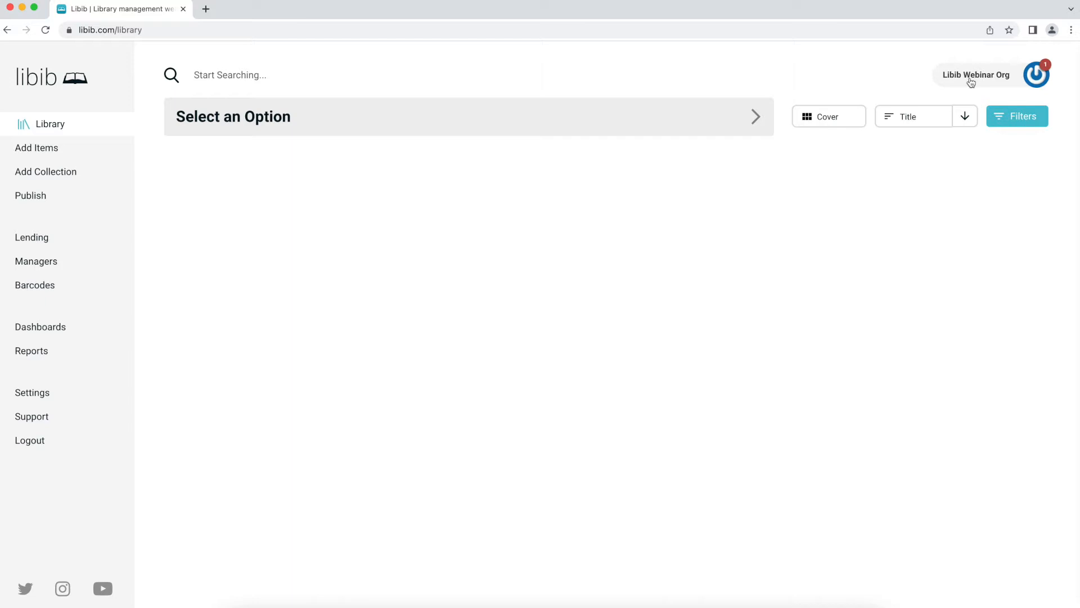
- Open the Libib Webinar Org account menu from the top-right pill
click(970, 81)
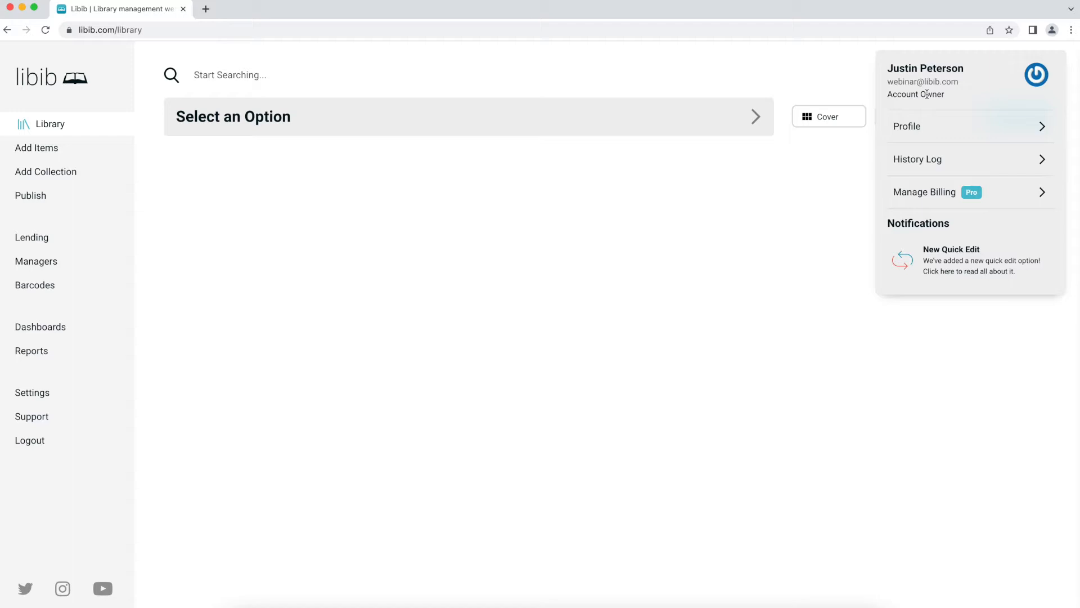
- Go to Profile settings and review the Display Mode choices, leaving it on Light
click(929, 127)
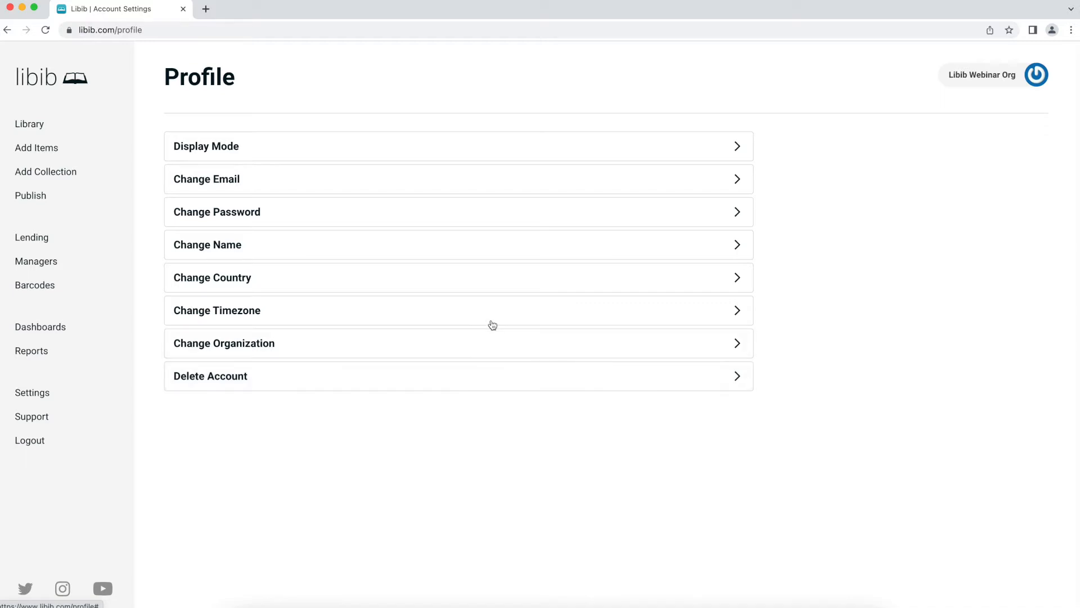
click(369, 151)
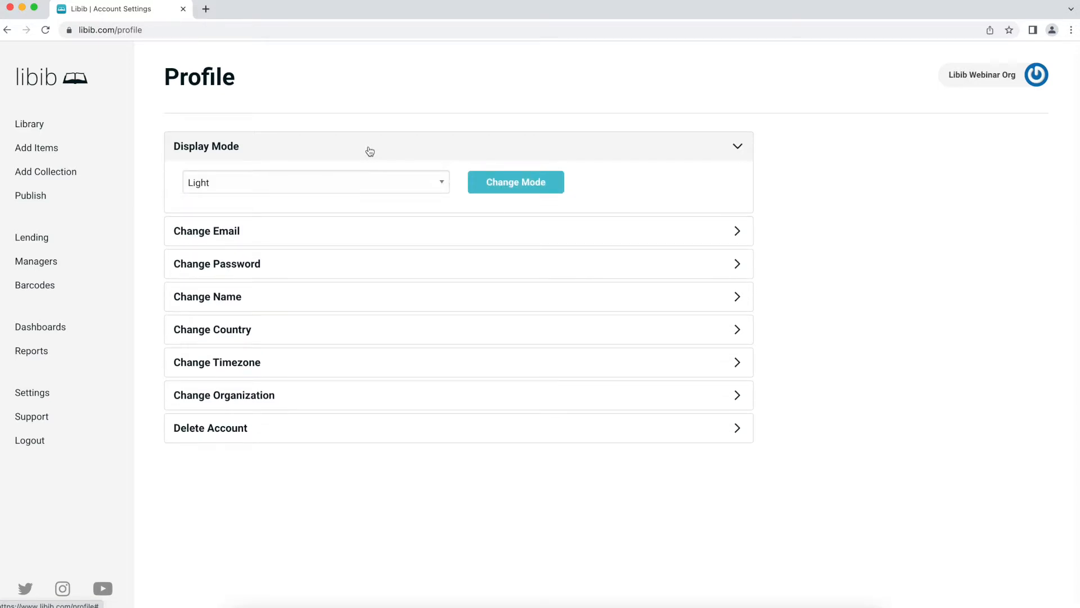
click(364, 180)
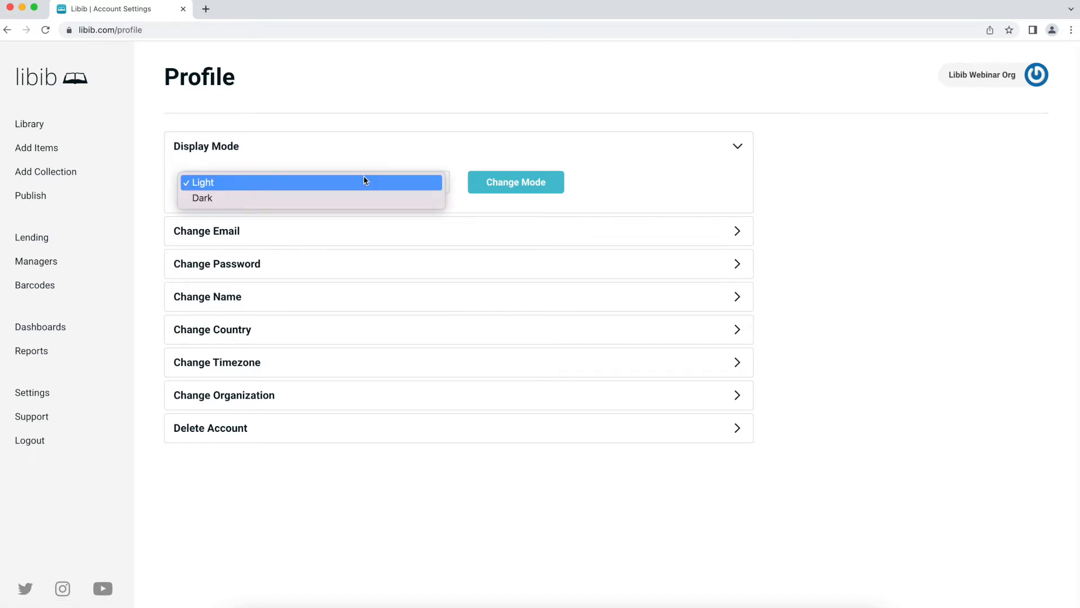
click(368, 151)
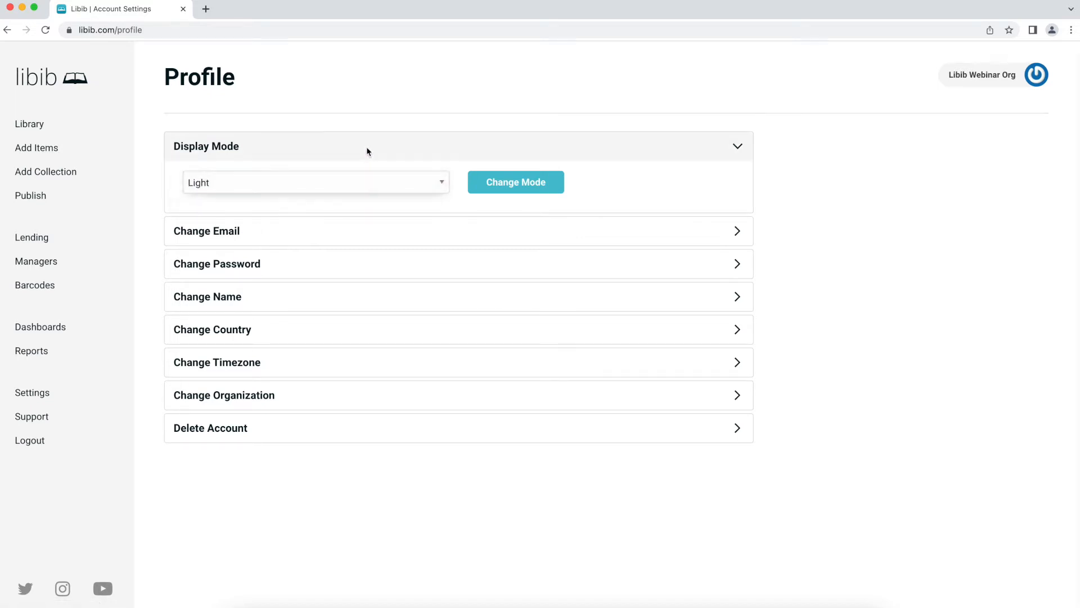
click(367, 149)
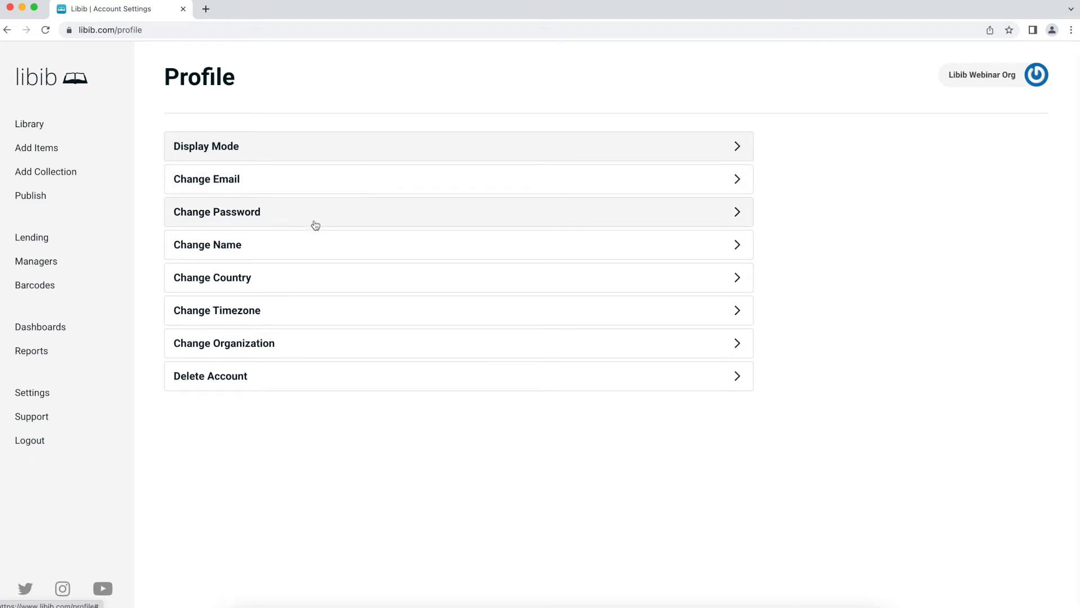
- Look over the Change Name and Country options, keeping the country as United States (Default)
click(312, 251)
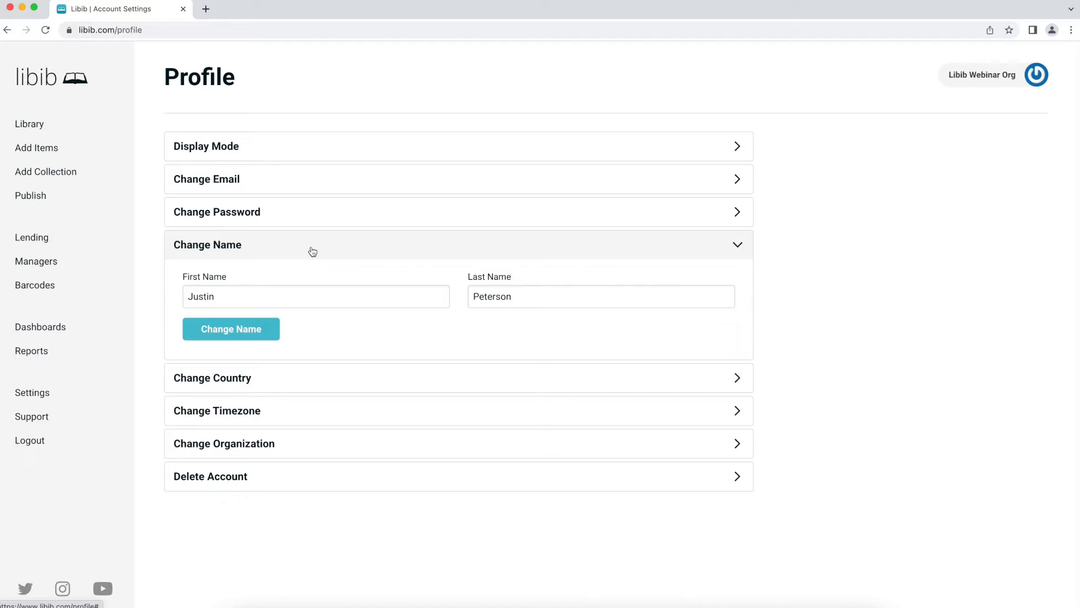
click(309, 249)
click(307, 270)
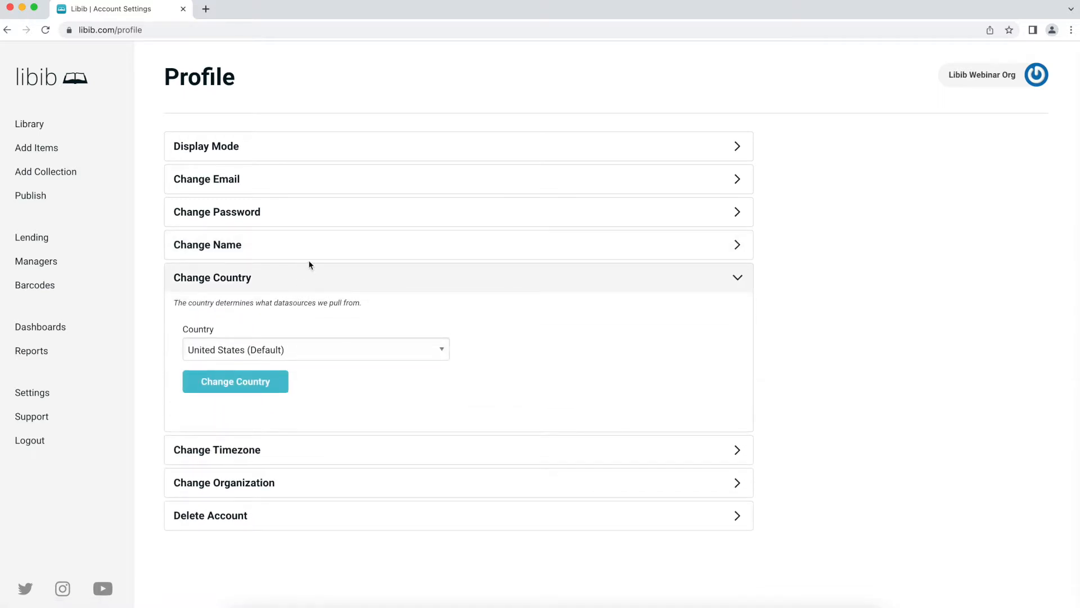
click(301, 349)
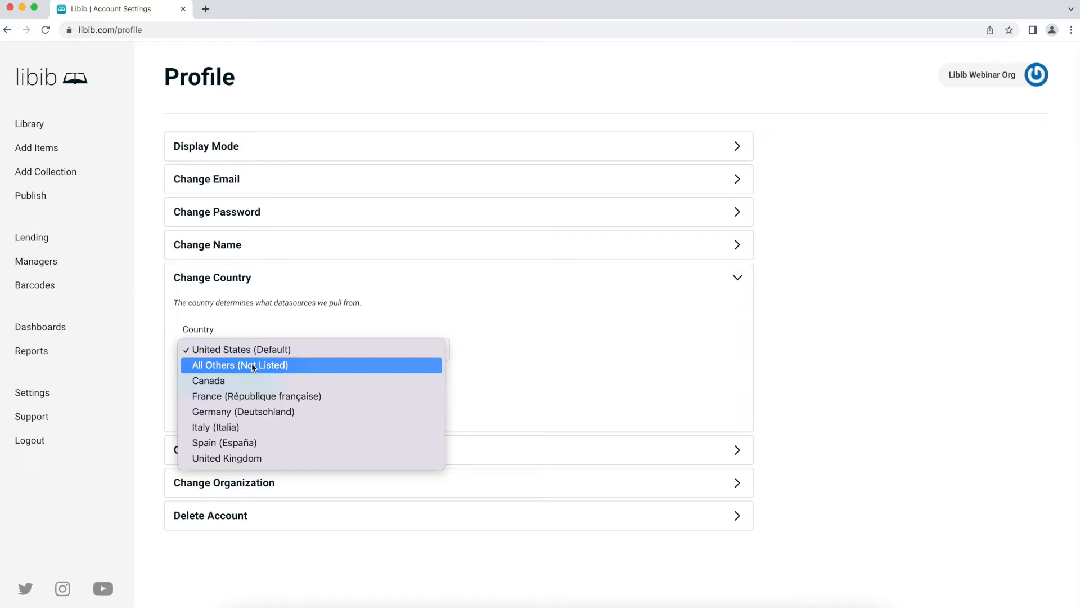
click(267, 301)
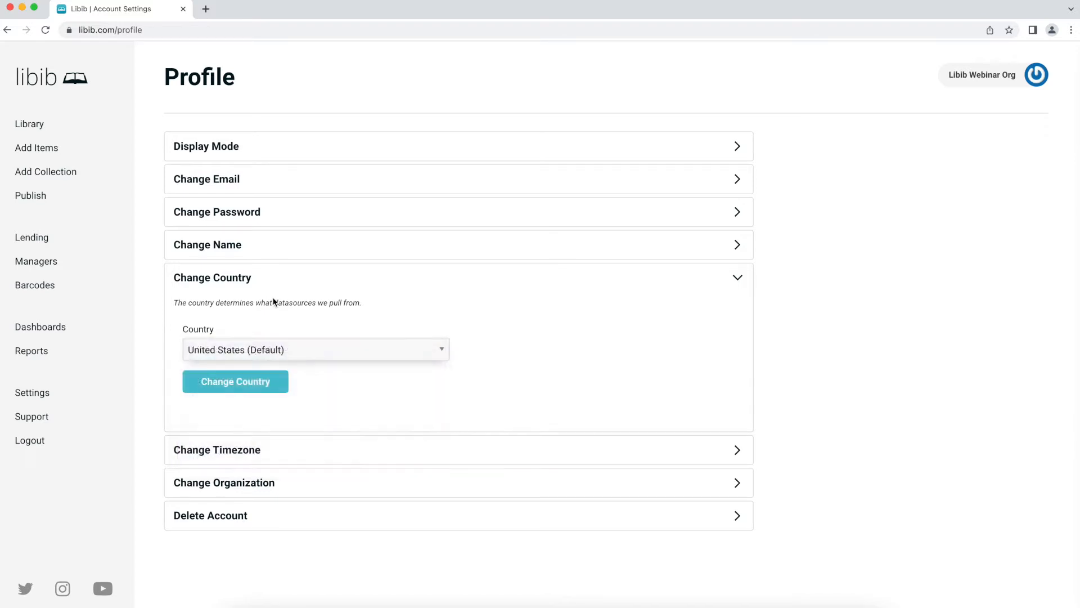
- Change the account timezone from UTC to America - Los Angeles and save it
click(256, 279)
click(260, 309)
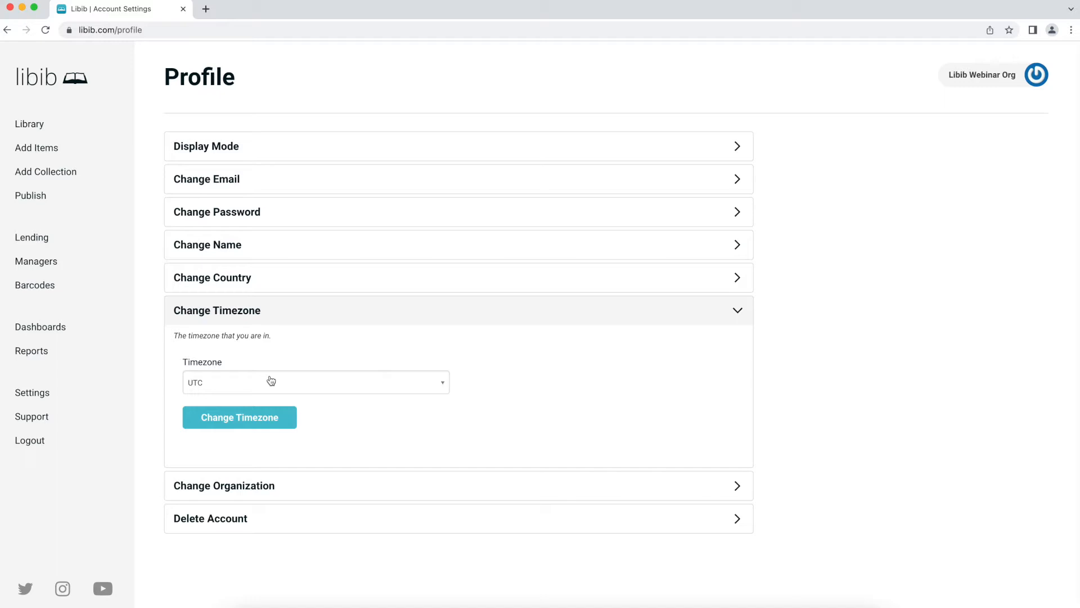
click(270, 381)
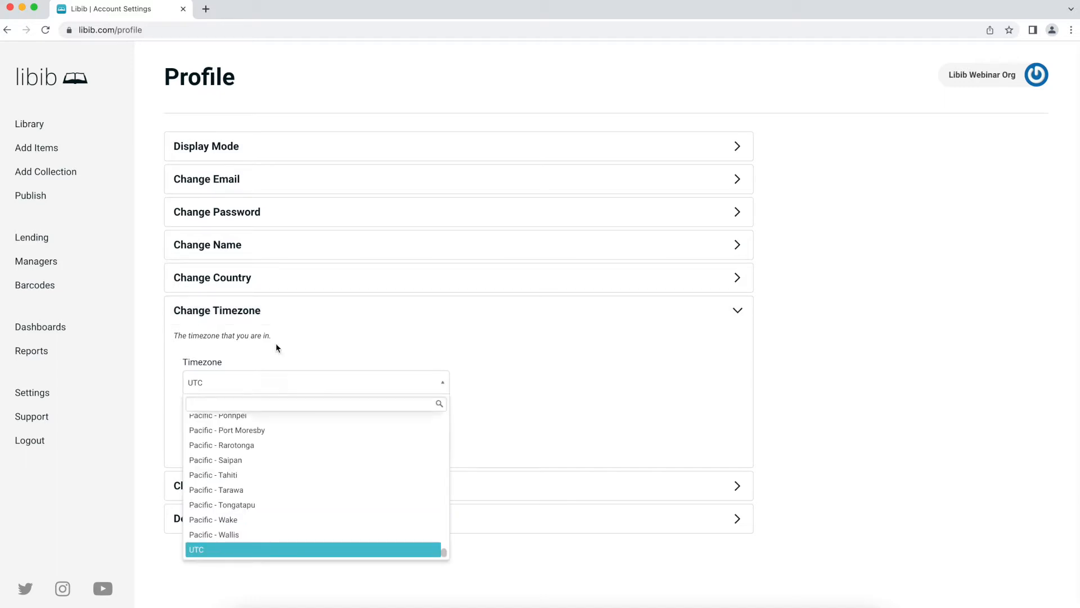
text(los ang)
key(Return)
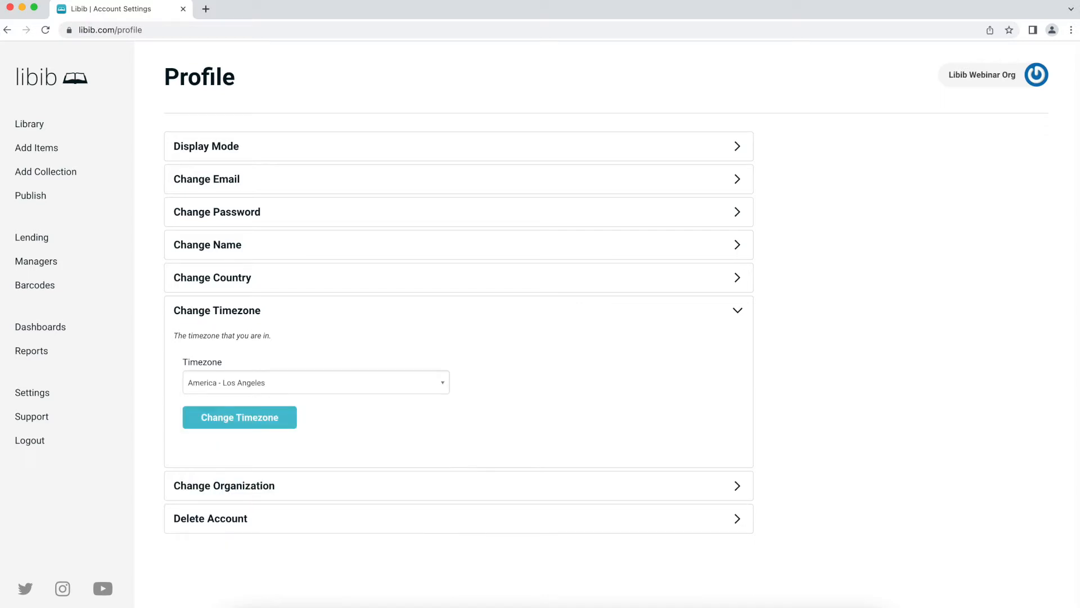
click(217, 422)
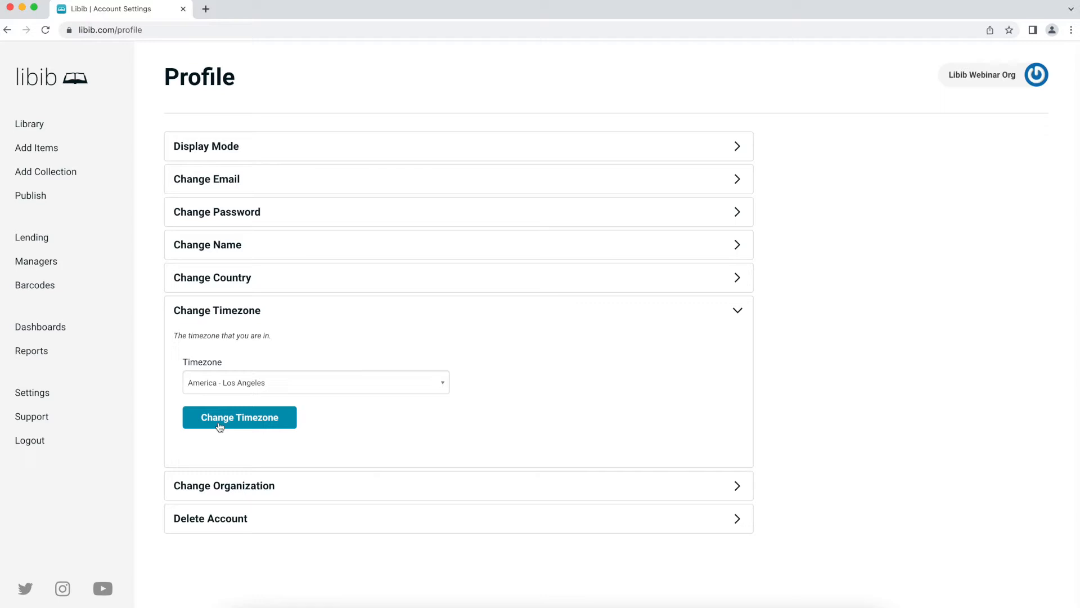
click(227, 313)
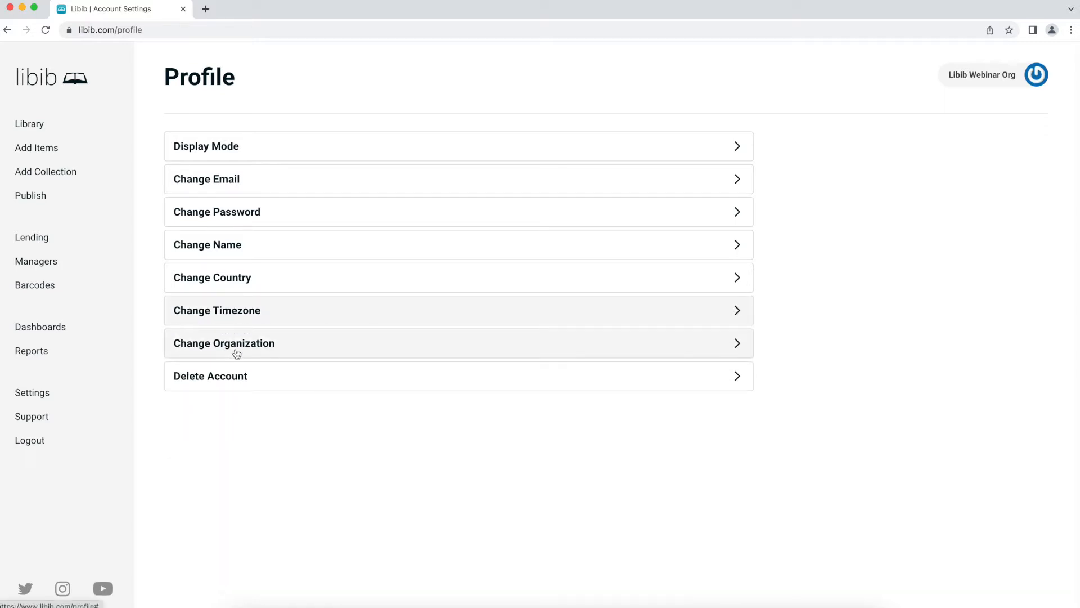
- Check the Delete Account section without deleting anything, then reopen the account menu
click(233, 380)
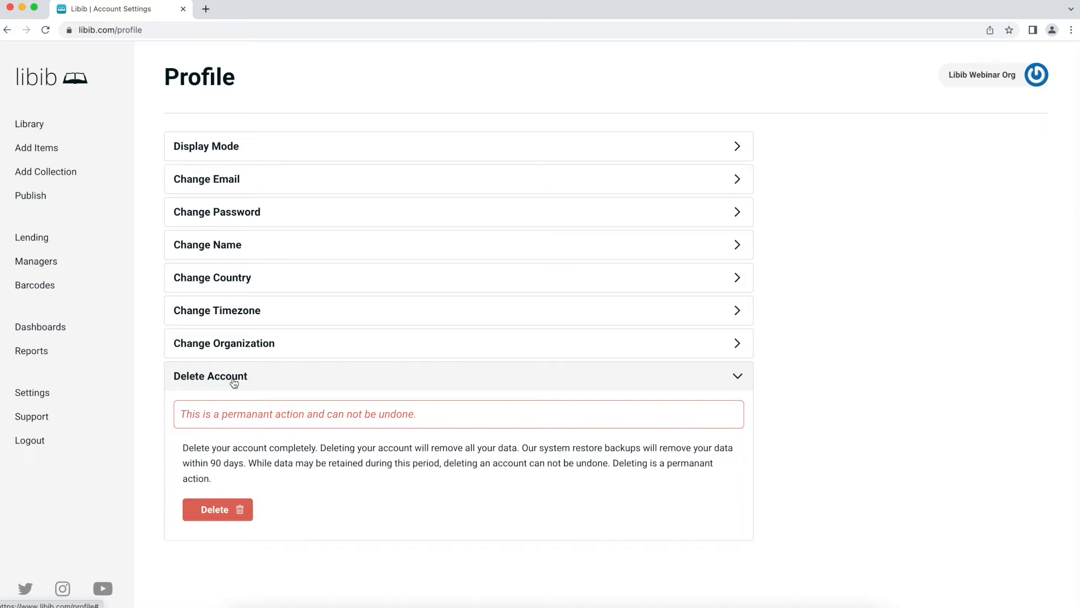
click(234, 381)
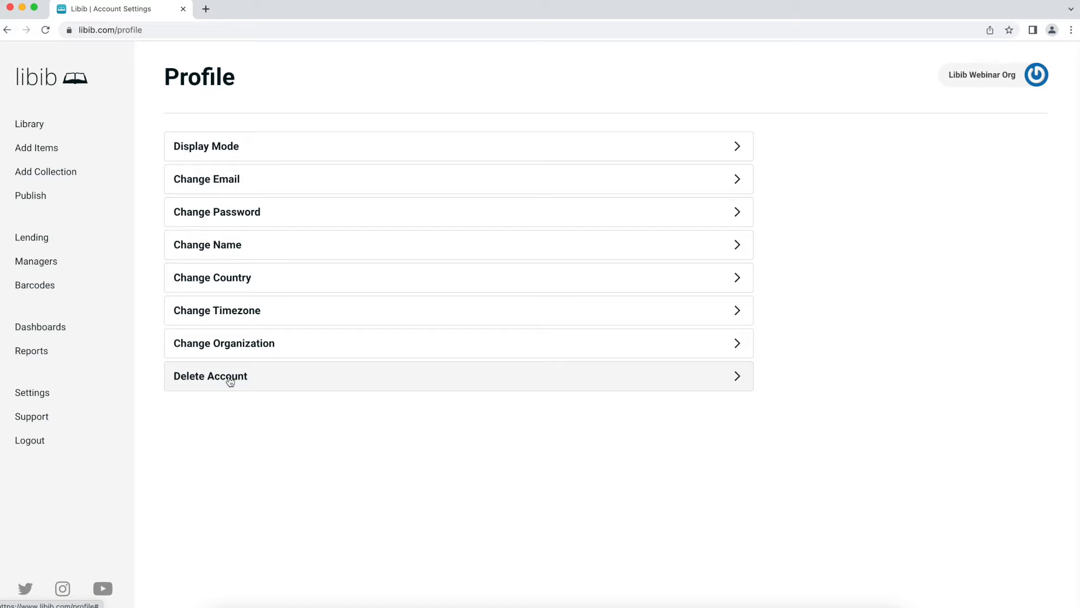
click(967, 76)
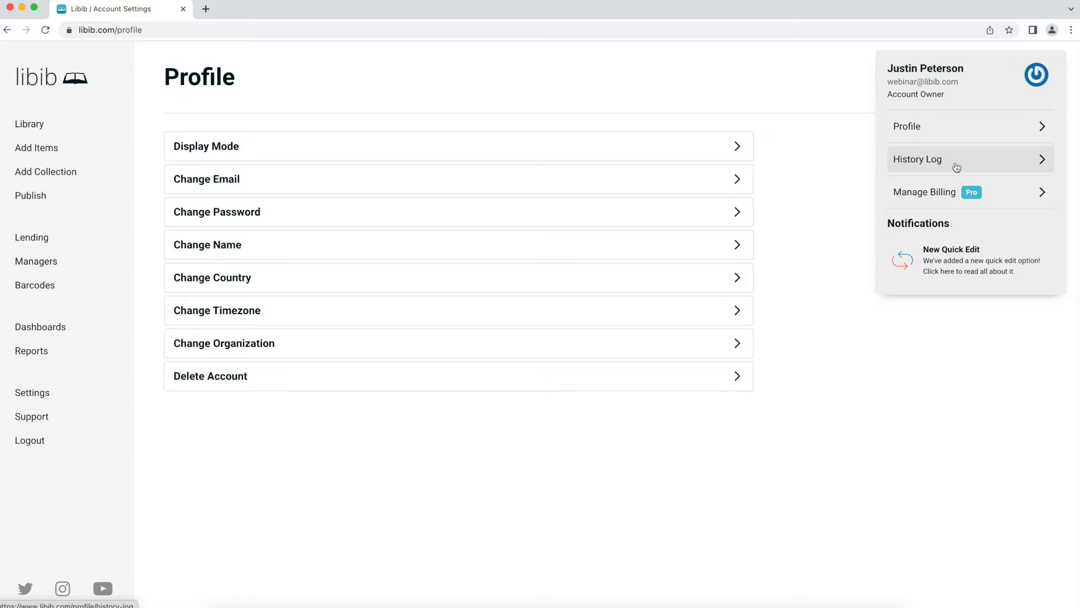
- View the Billing page (Libib Pro, $25/month, 8 managers), then return to the Library
click(945, 199)
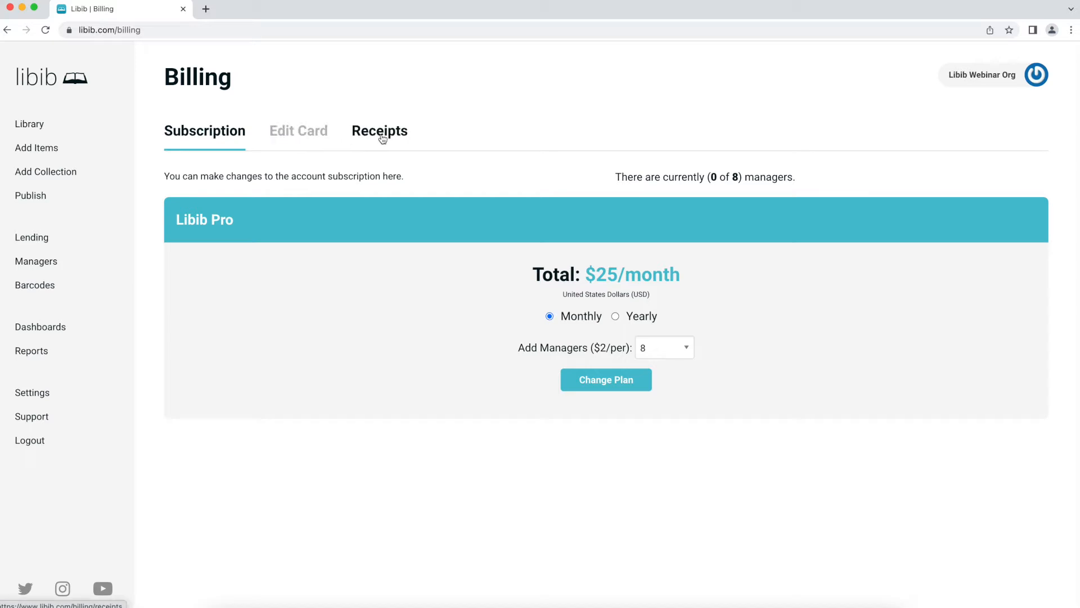
click(51, 123)
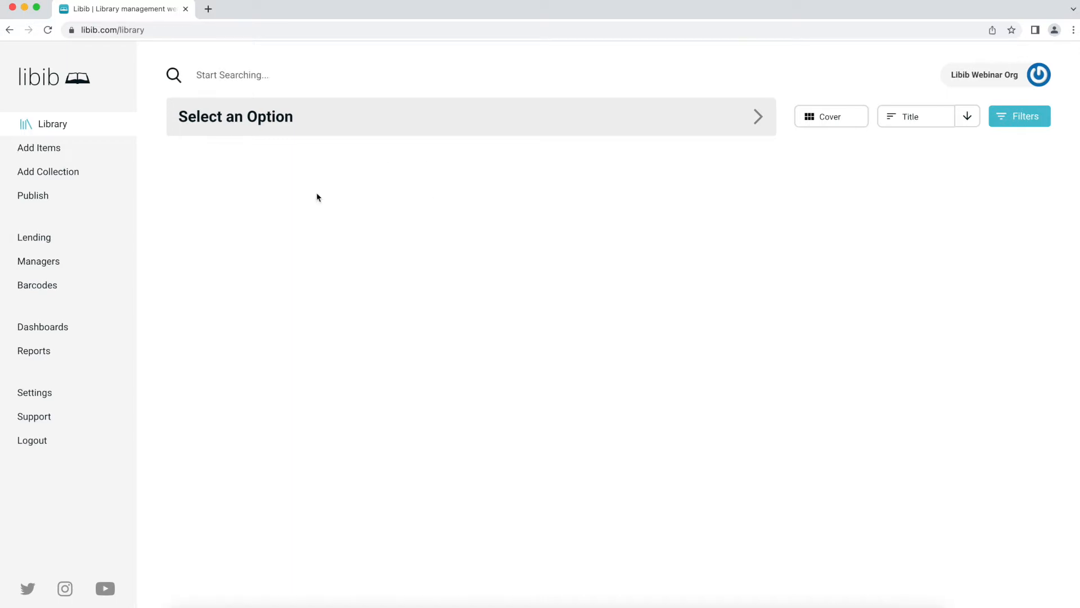
- Create two English collections named 'Home Collection' and 'Office Collection'
click(73, 174)
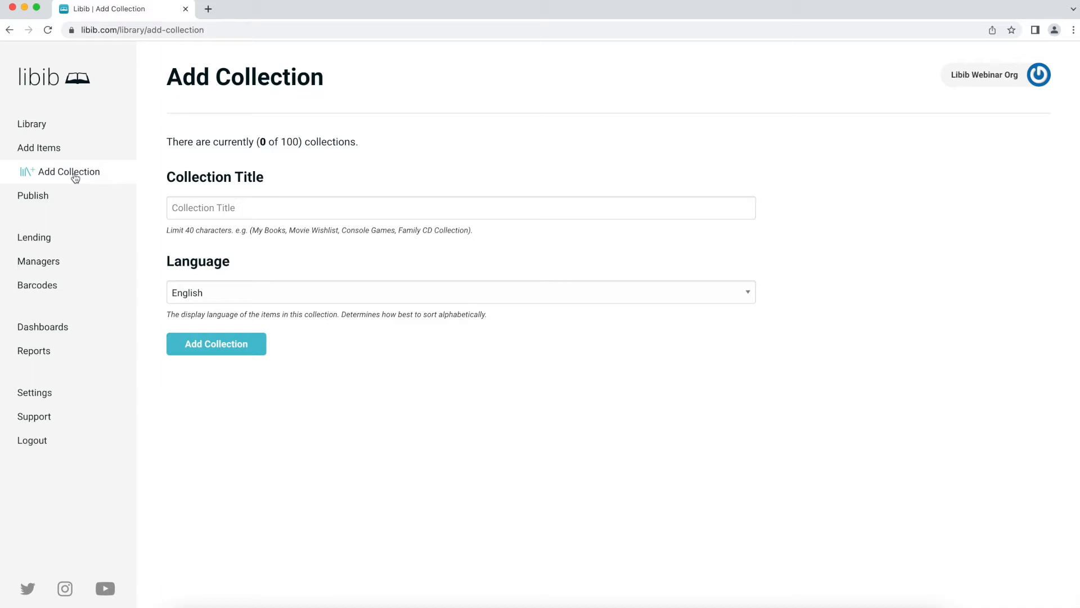
click(237, 213)
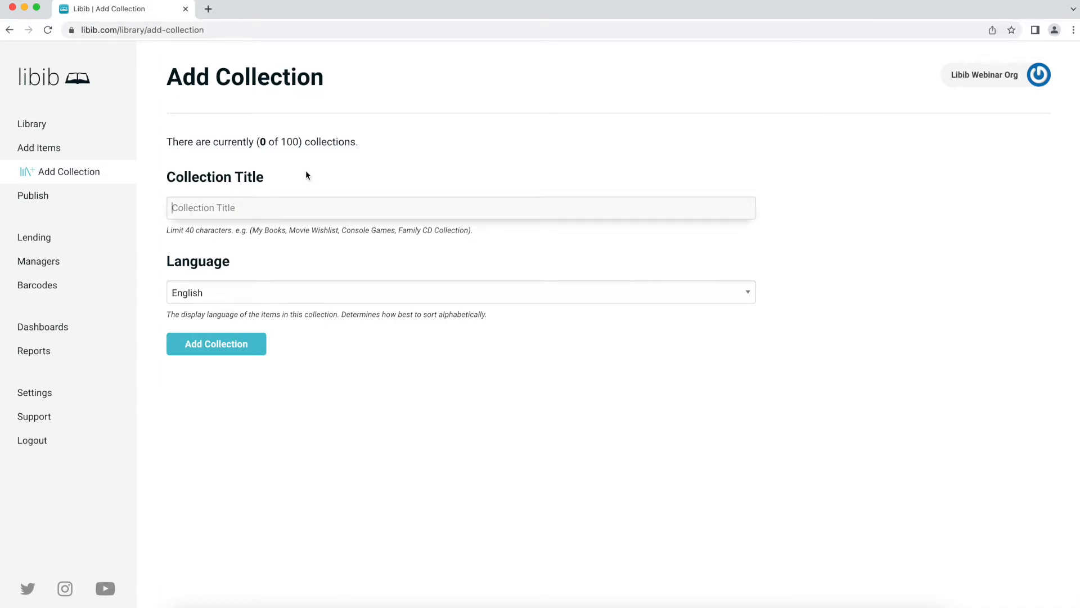
text(Home Collection)
click(212, 342)
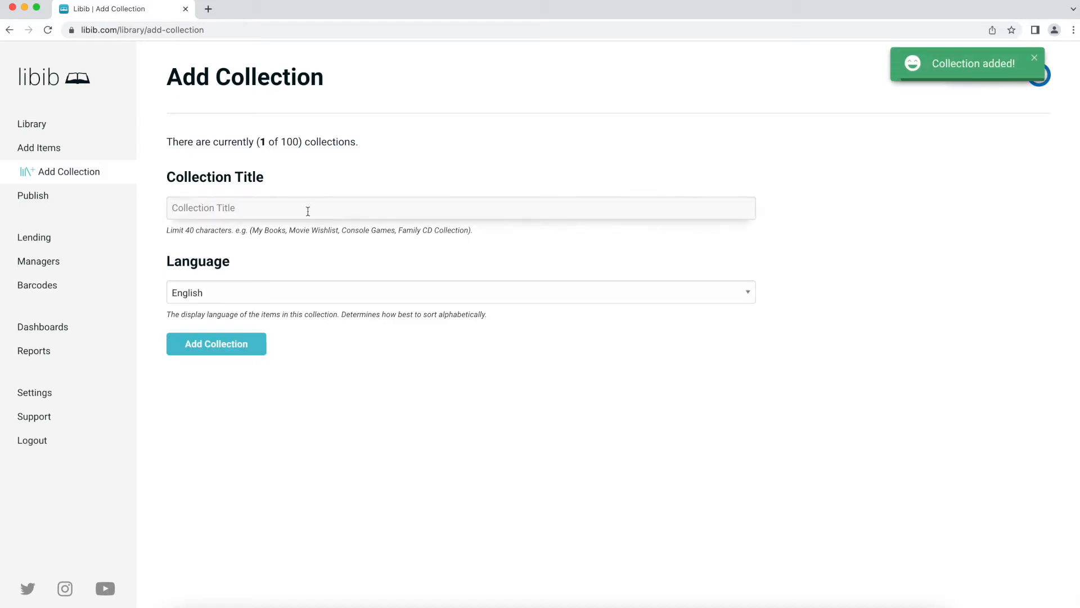
text(Office Collection)
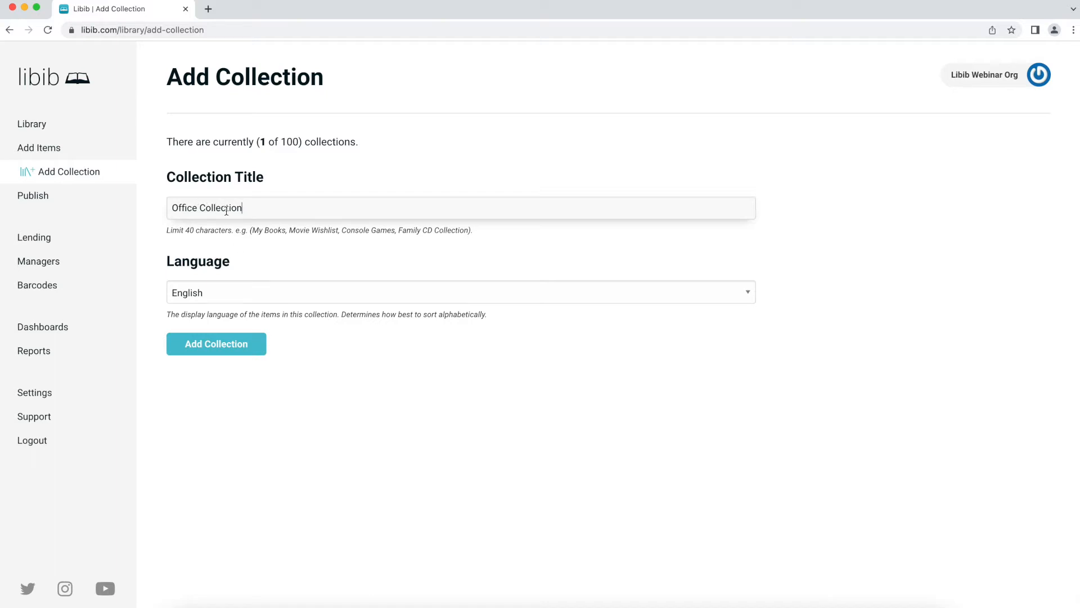
click(235, 344)
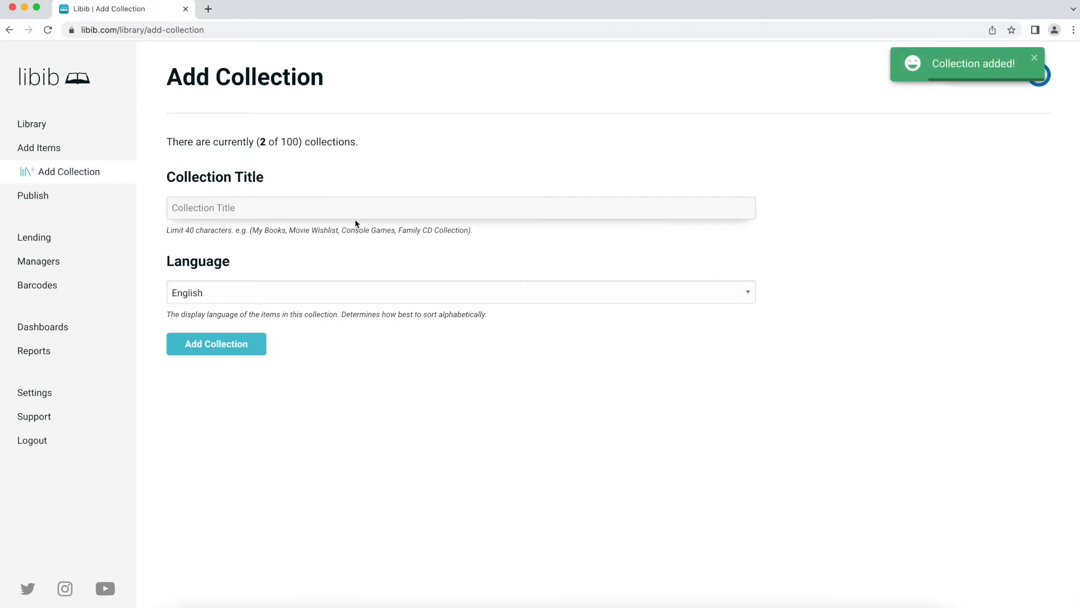
click(60, 124)
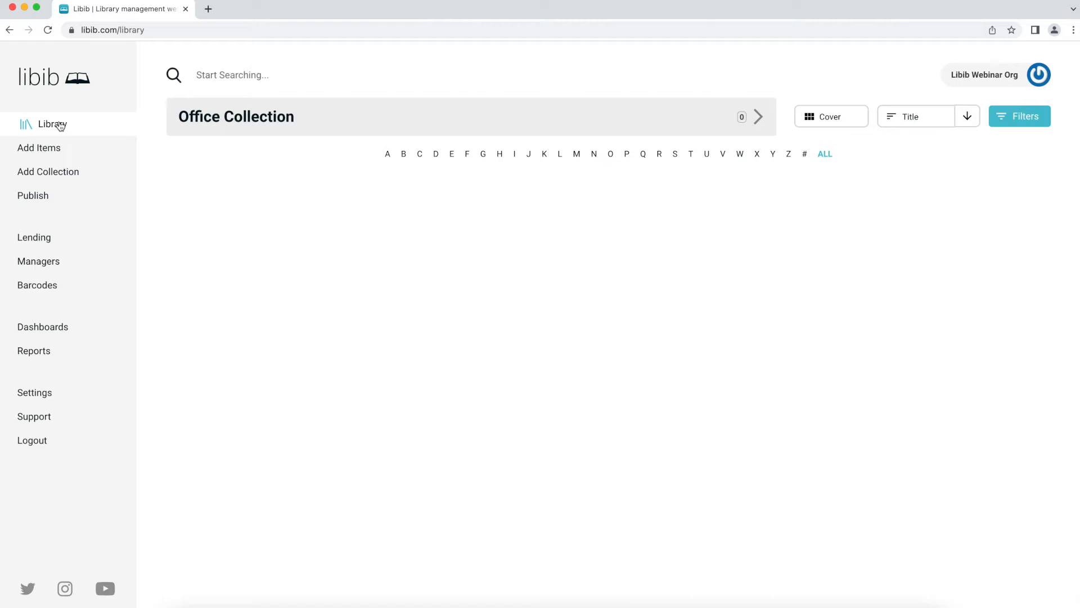
click(224, 109)
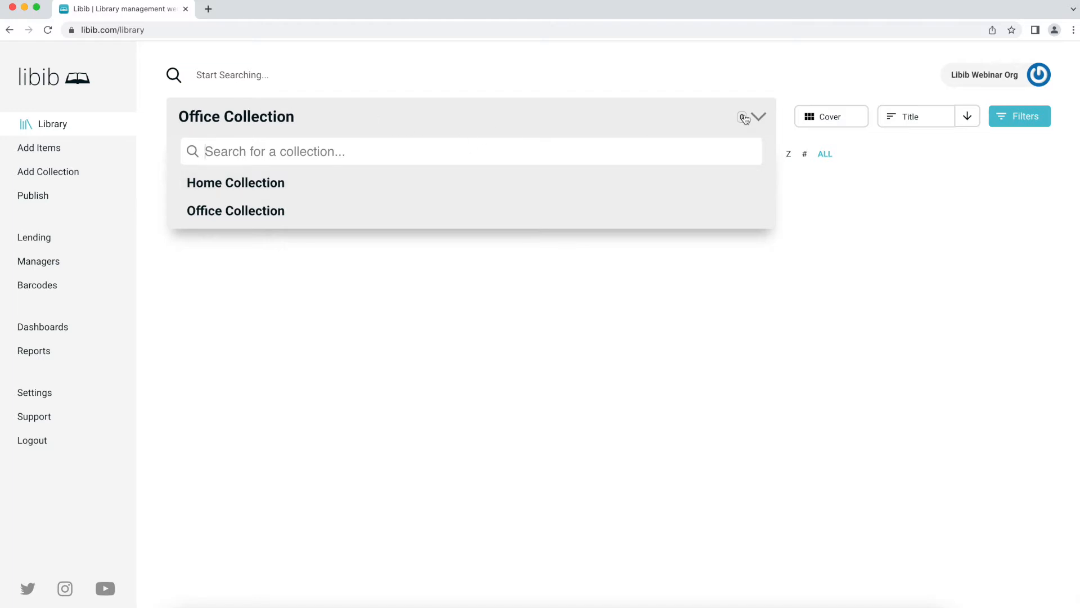
mouse_move(745, 119)
click(257, 186)
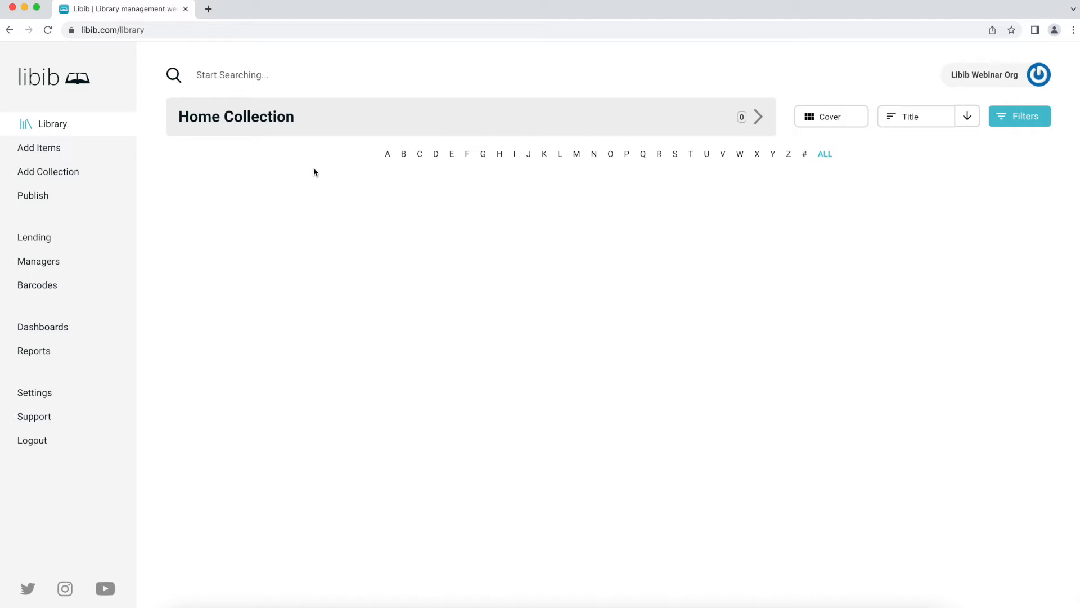
- Set up Add Items to add Books into Home Collection, ready to search
click(79, 152)
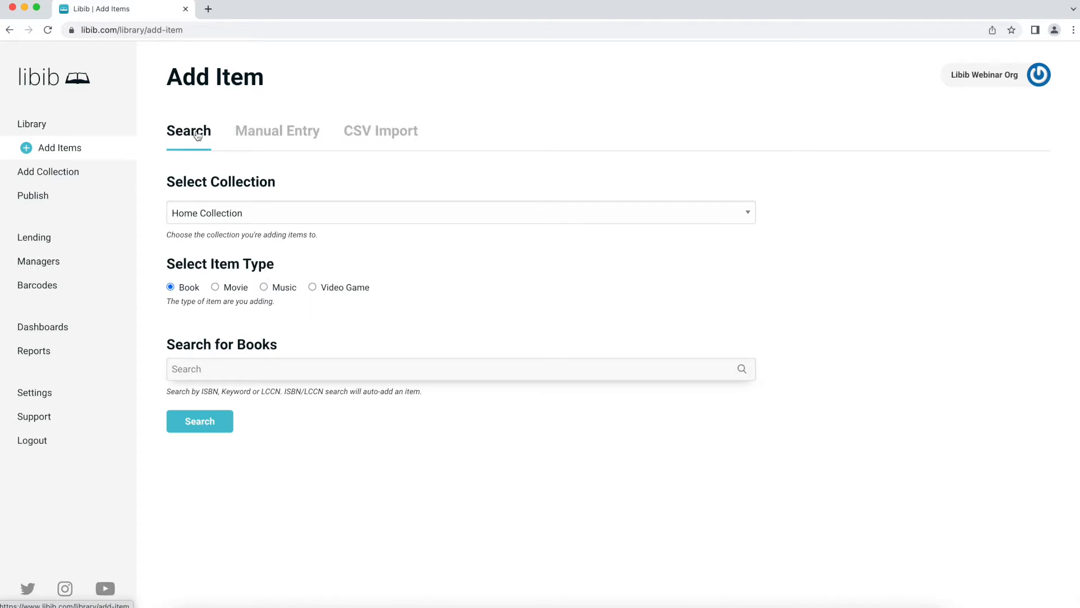
click(220, 214)
click(220, 200)
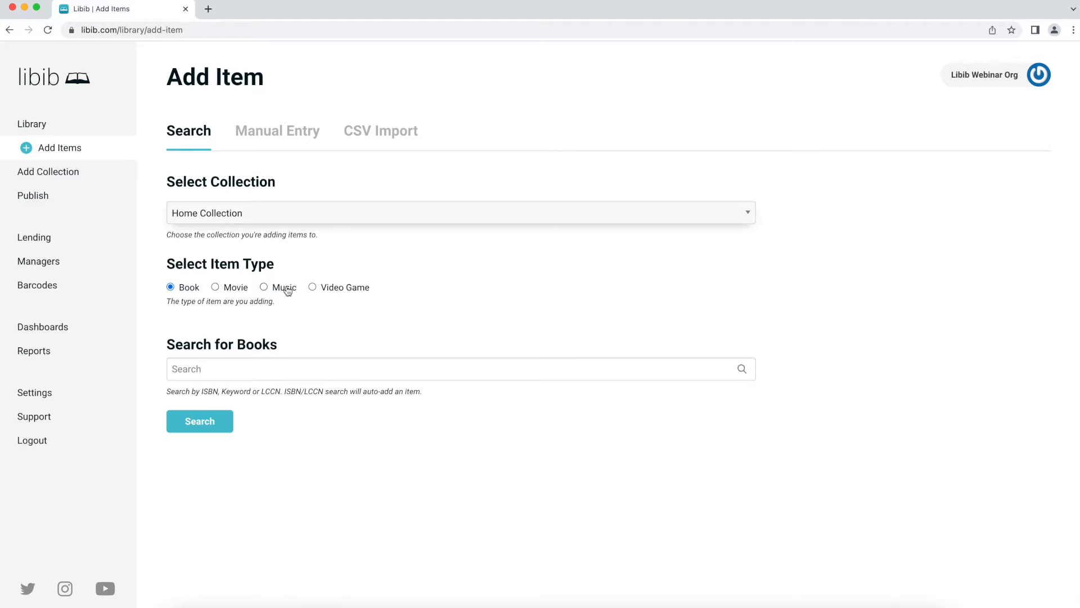
click(214, 368)
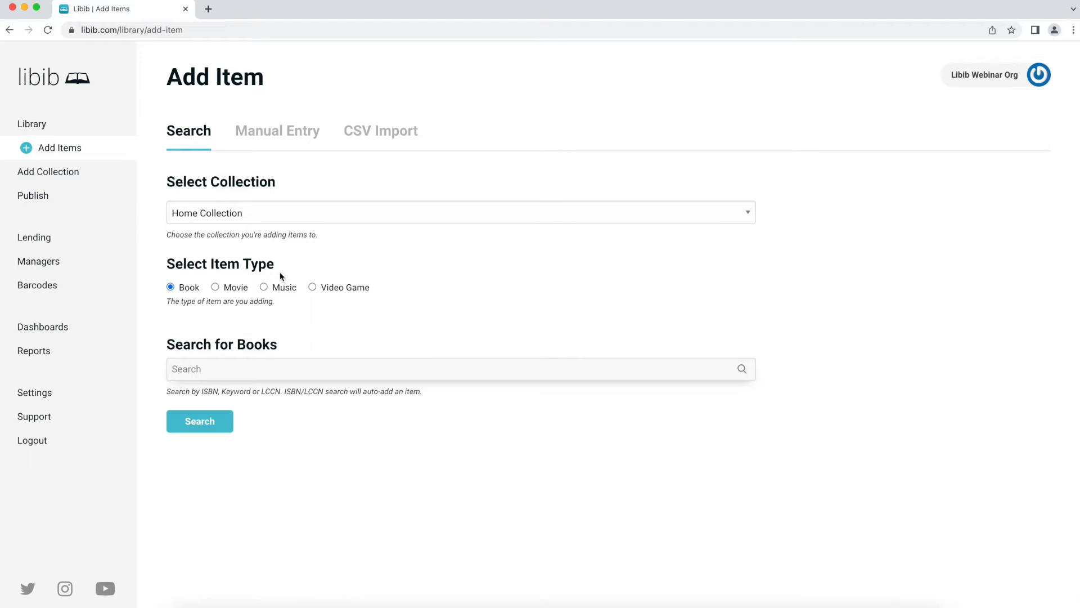
- Search for 'Big Questions' and add Anders Nilsen's book to Home Collection
text(Big Questions)
key(Return)
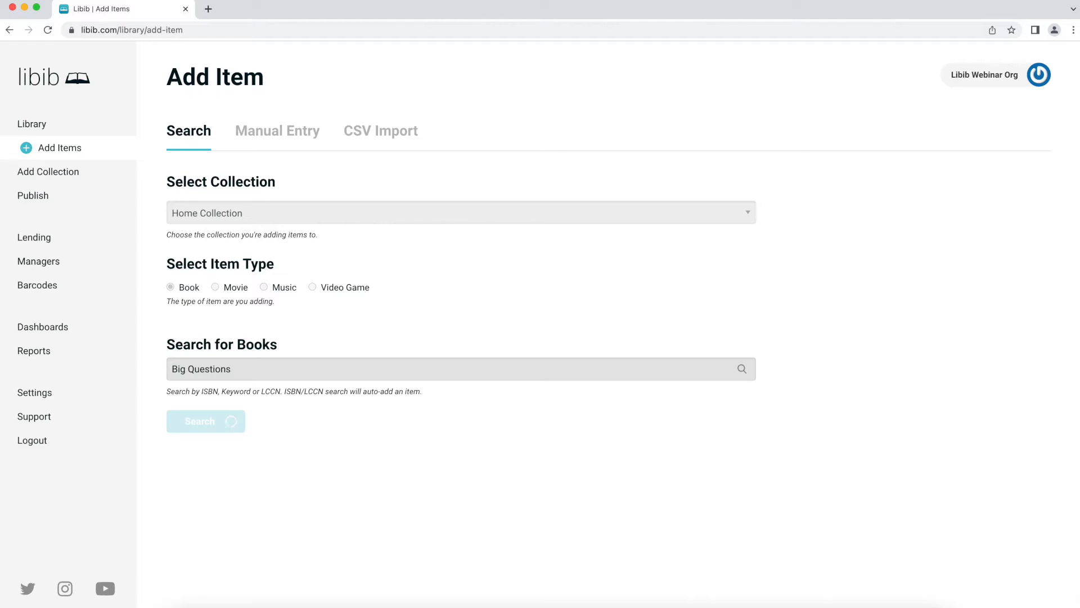
scroll(285, 297, down, 2)
scroll(343, 365, down, 2)
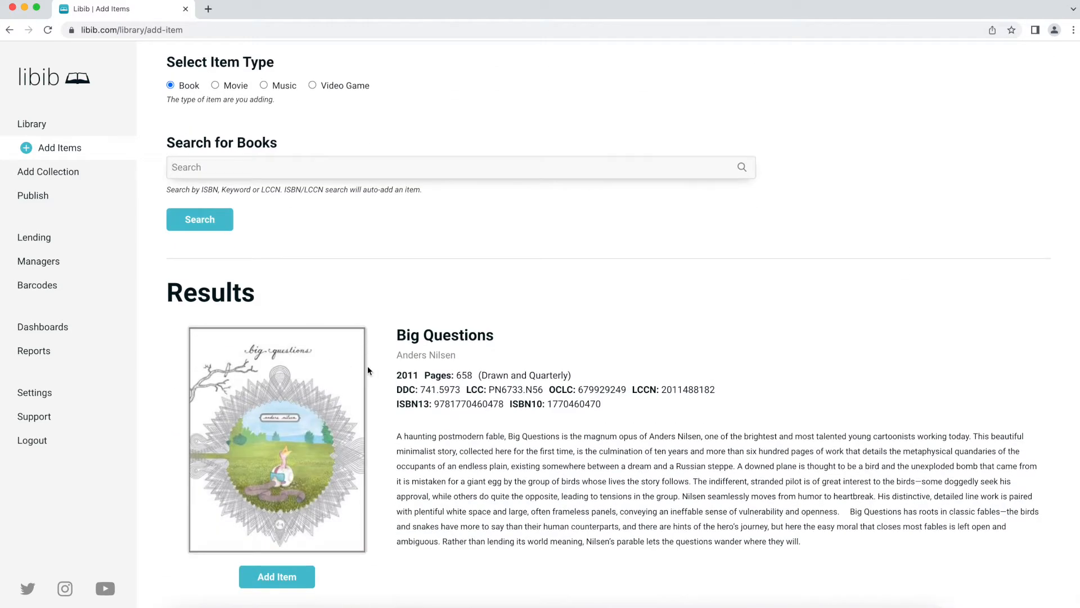
click(284, 576)
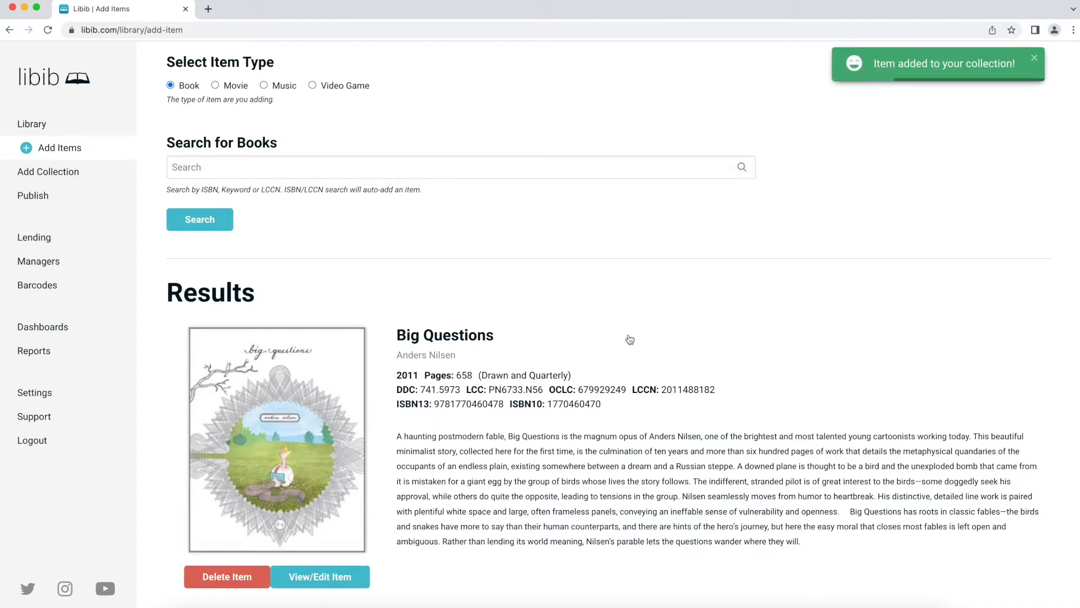
scroll(629, 339, up, 4)
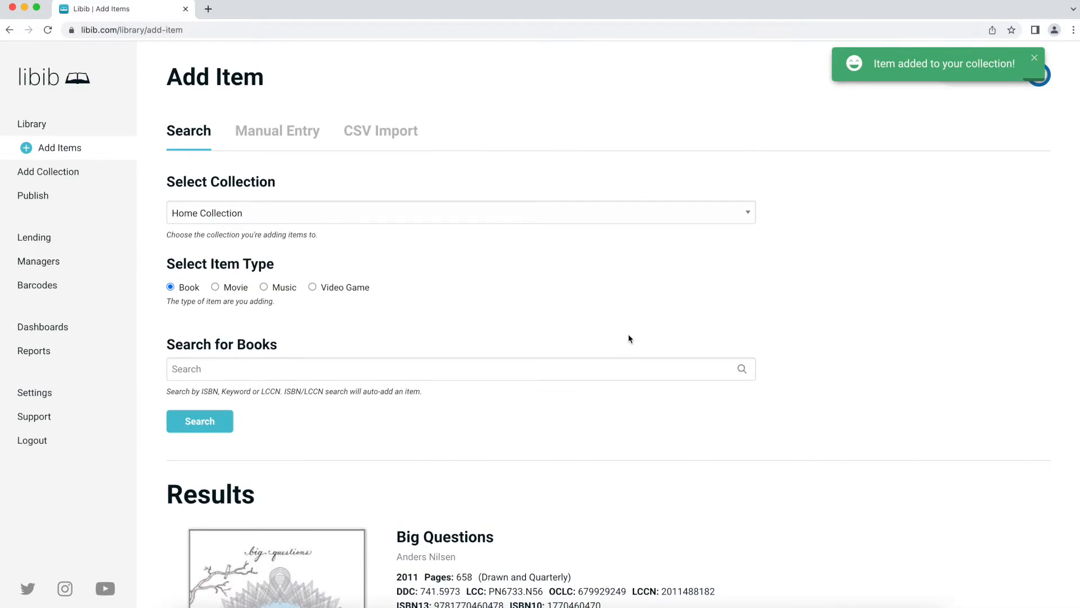
click(321, 366)
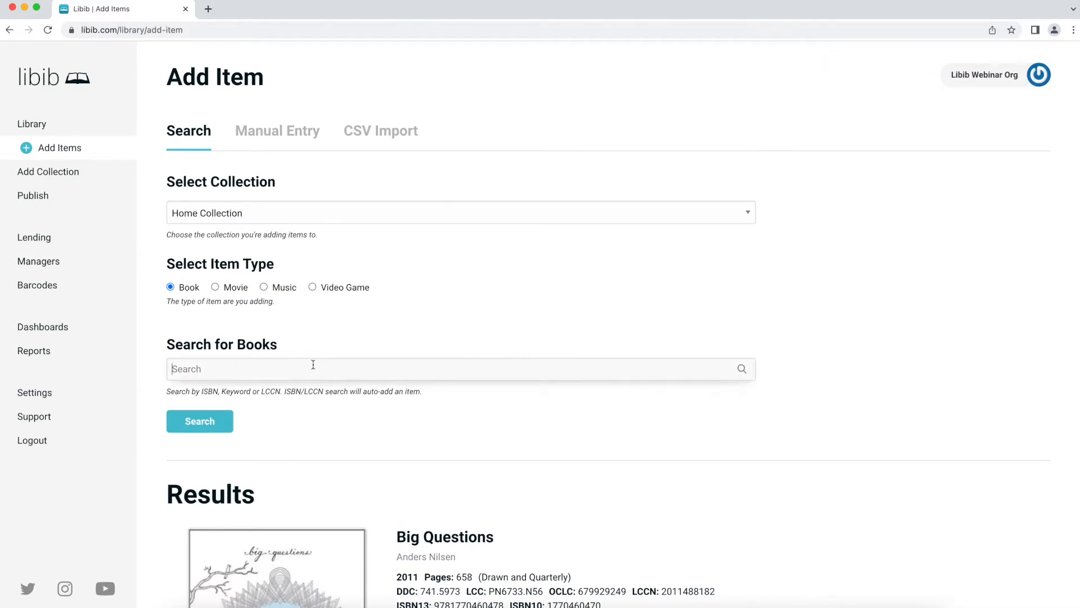
key(super+Tab)
click(242, 362)
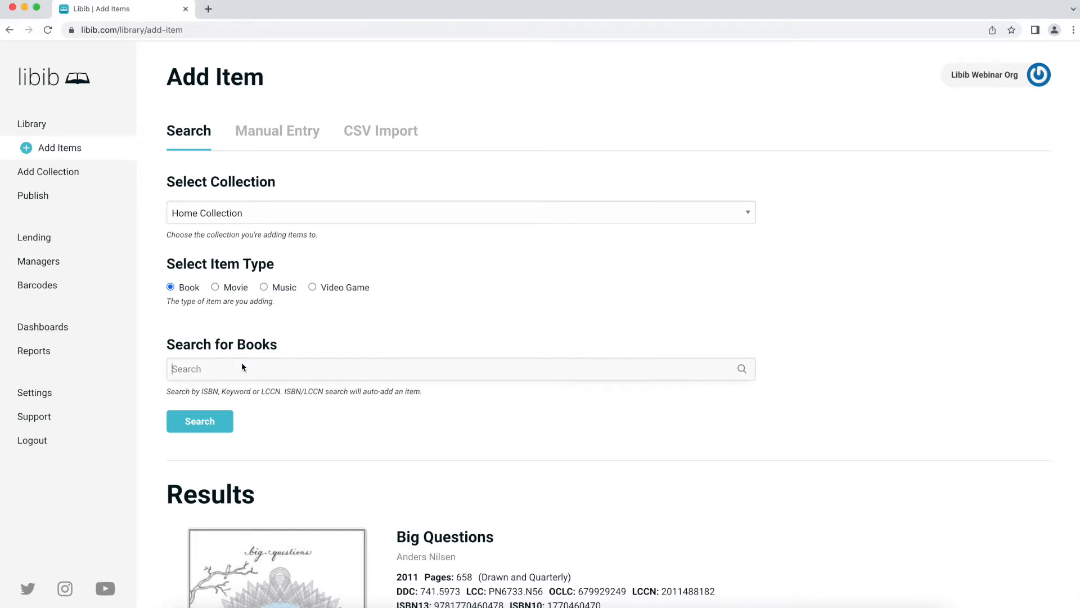
key(super+v)
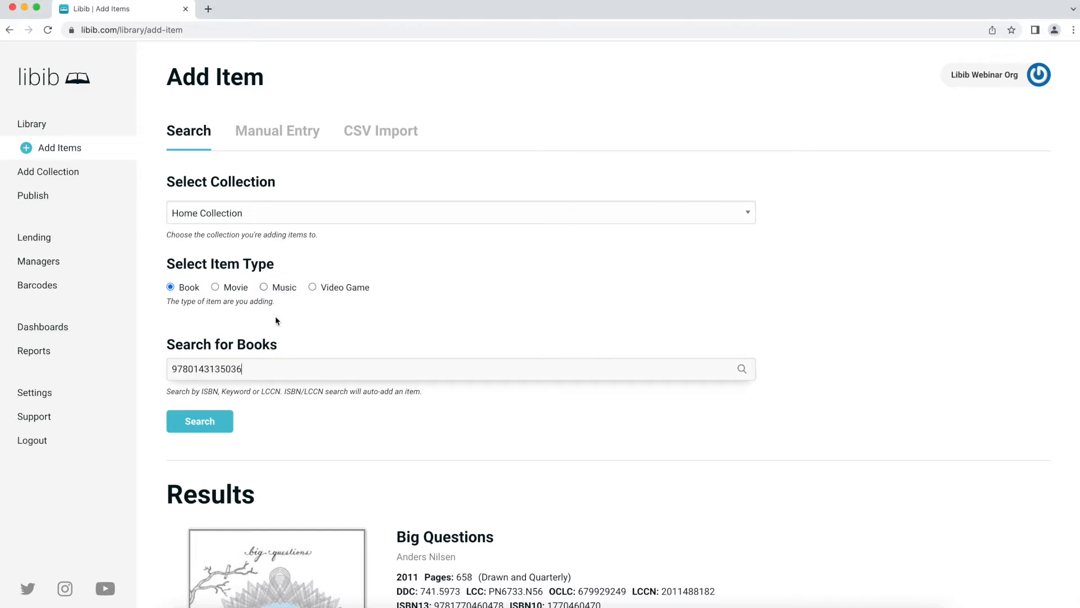
click(203, 422)
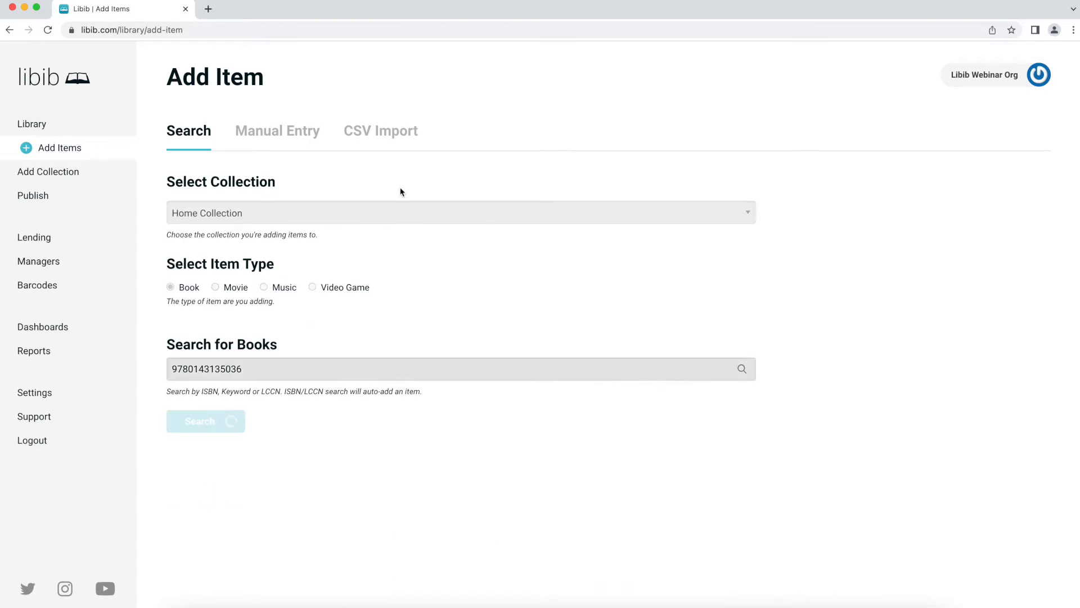
scroll(401, 195, down, 5)
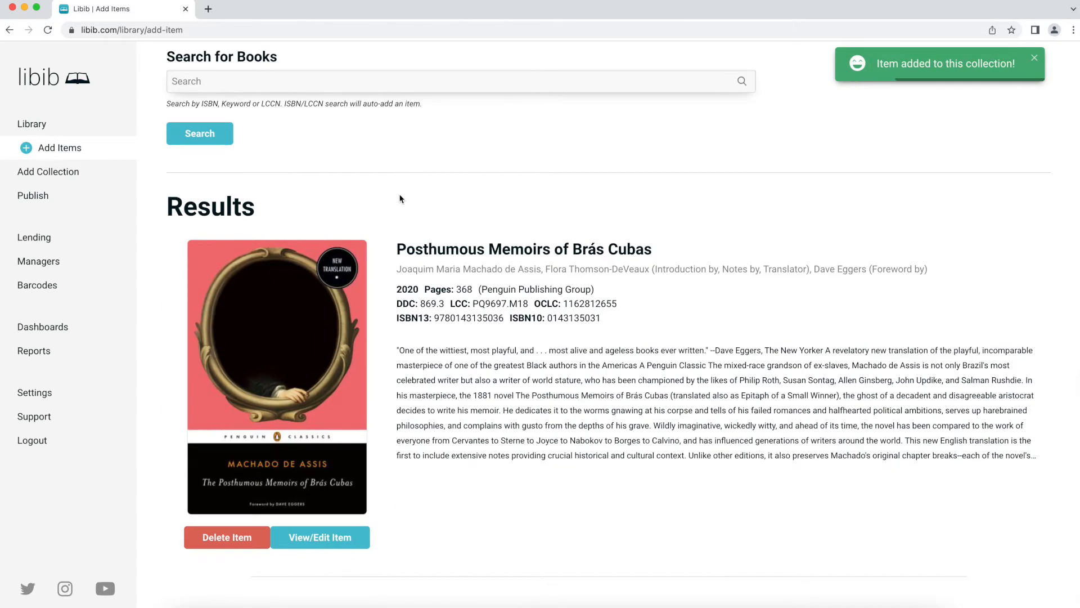
scroll(400, 197, up, 2)
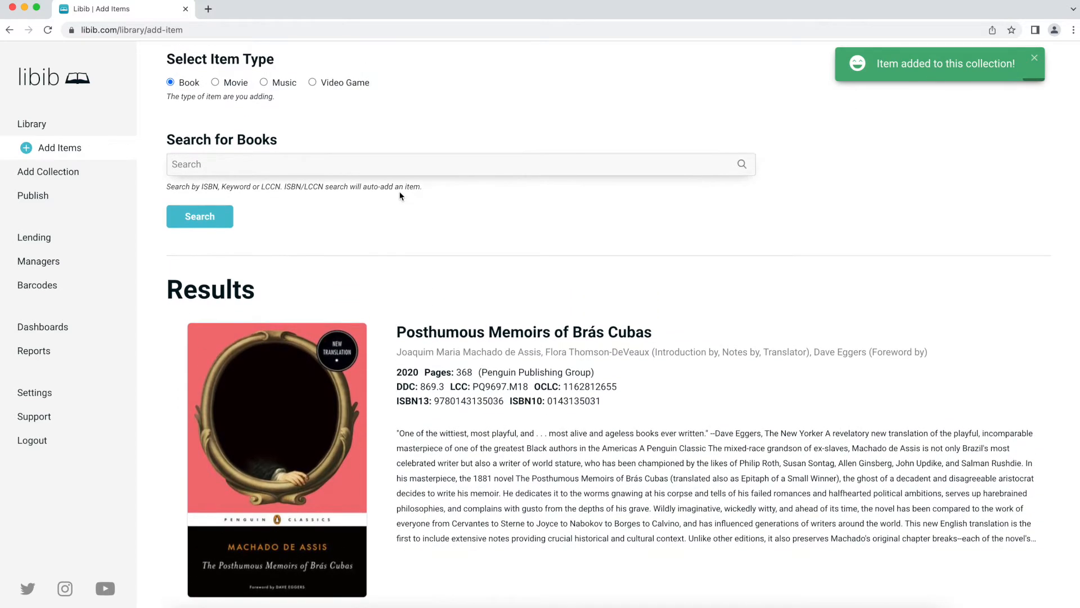
scroll(401, 196, down, 2)
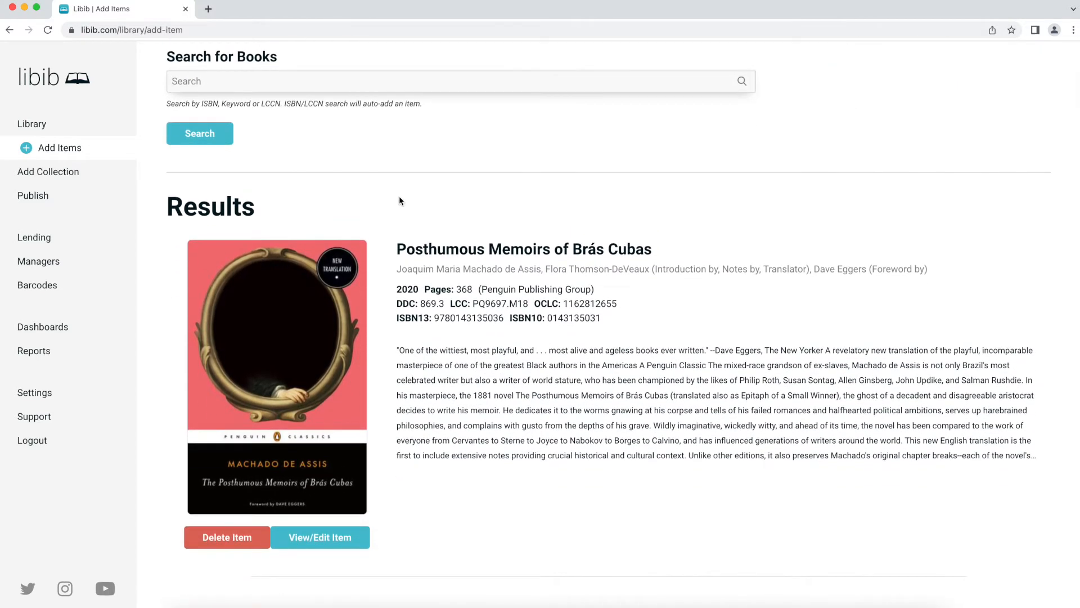
scroll(400, 197, up, 5)
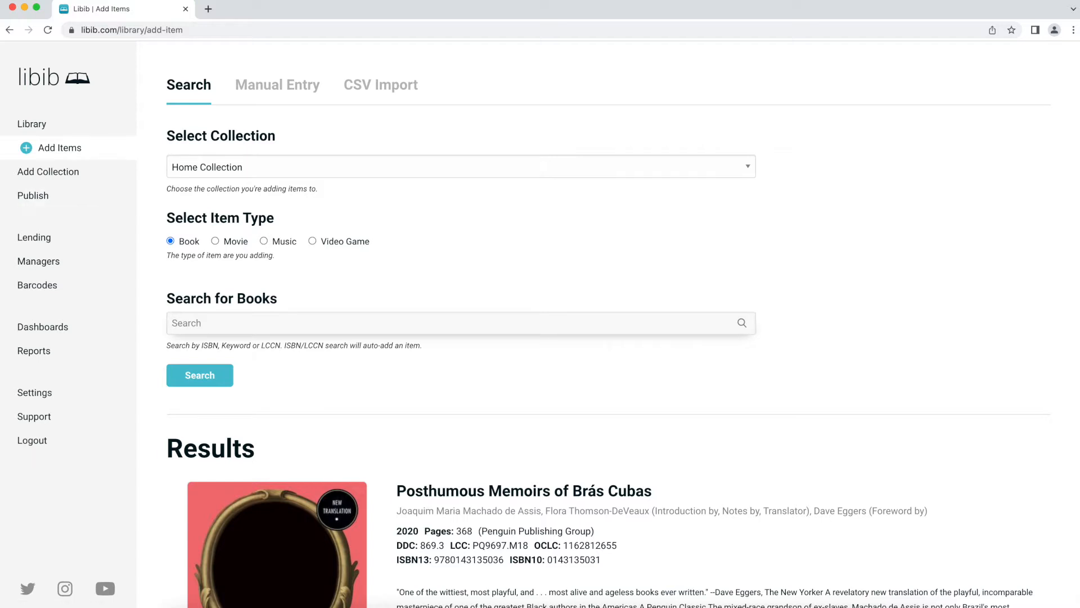
click(217, 328)
key(super+v)
click(205, 376)
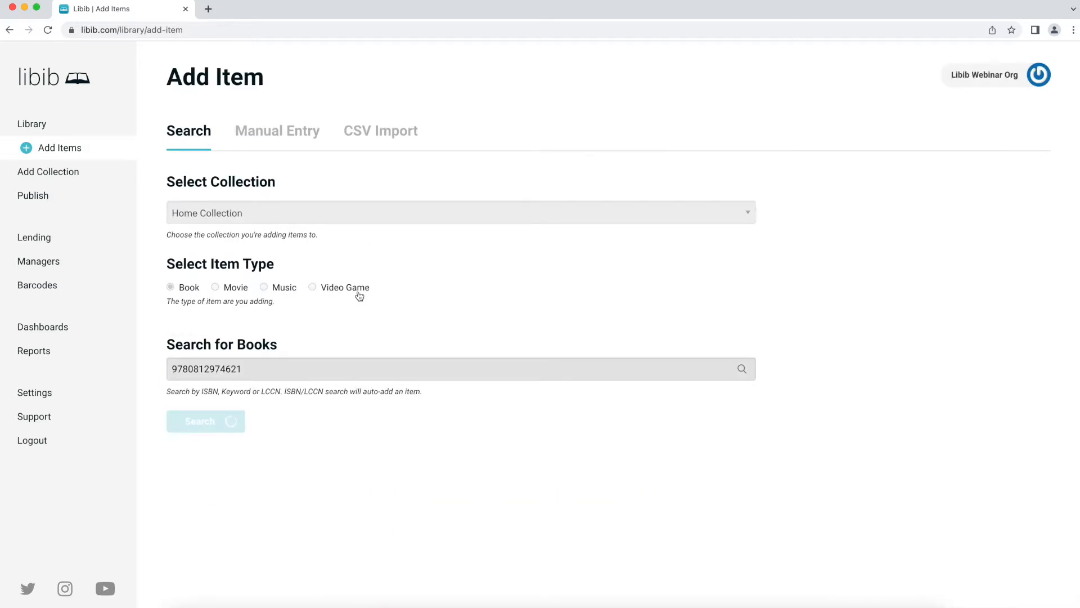
scroll(355, 300, down, 5)
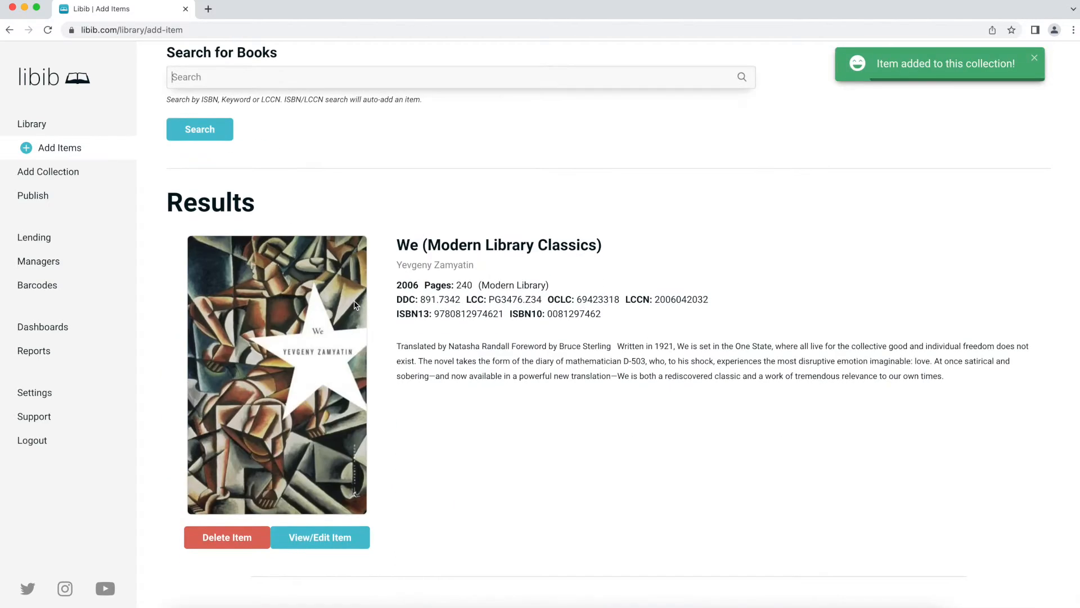
scroll(355, 304, up, 5)
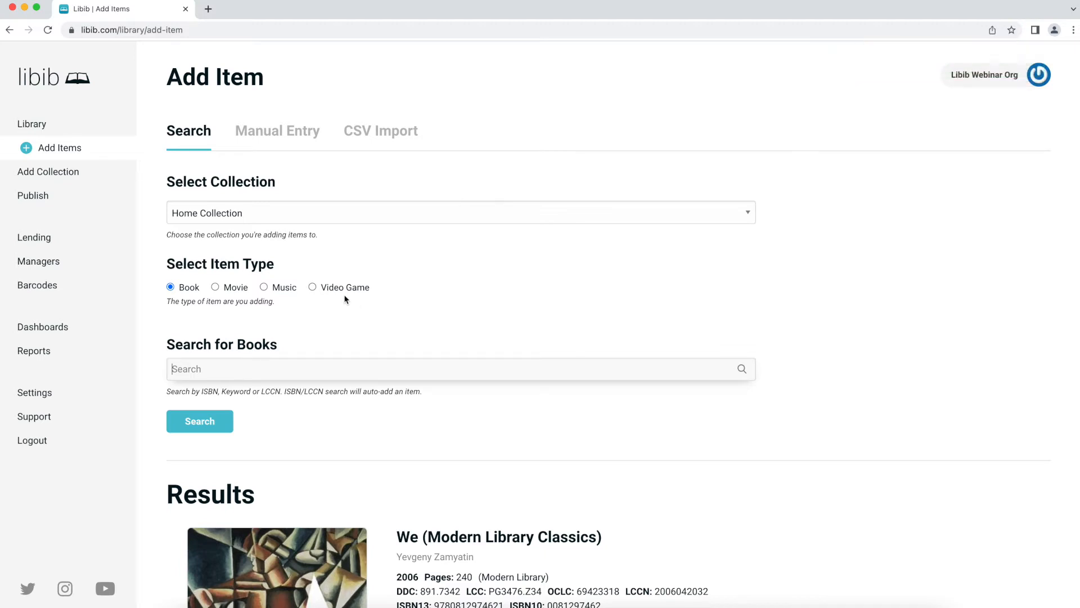
click(243, 291)
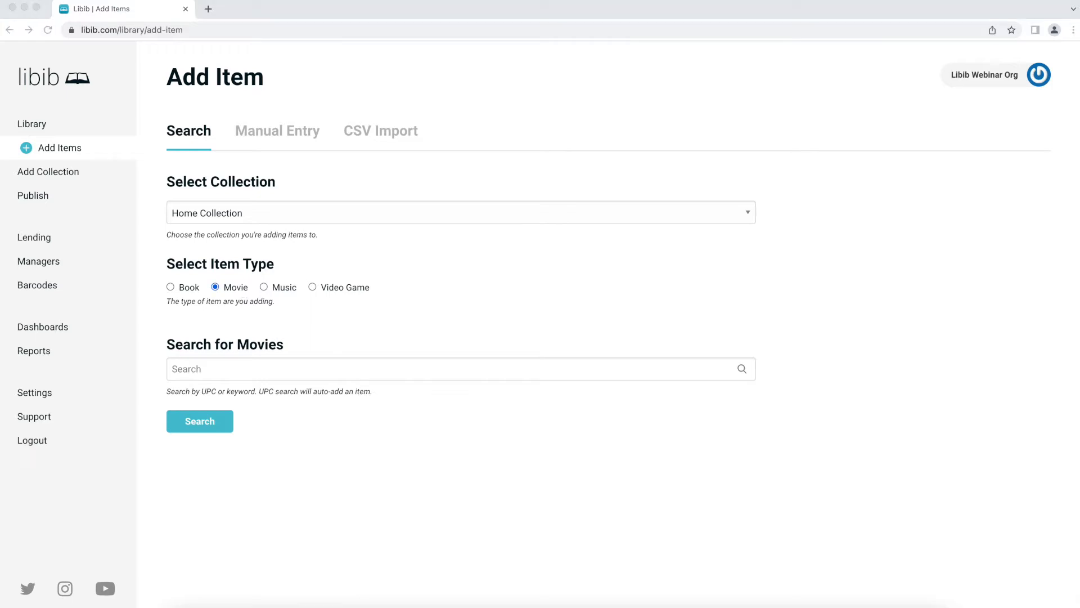
click(242, 368)
key(ctrl+v)
click(229, 419)
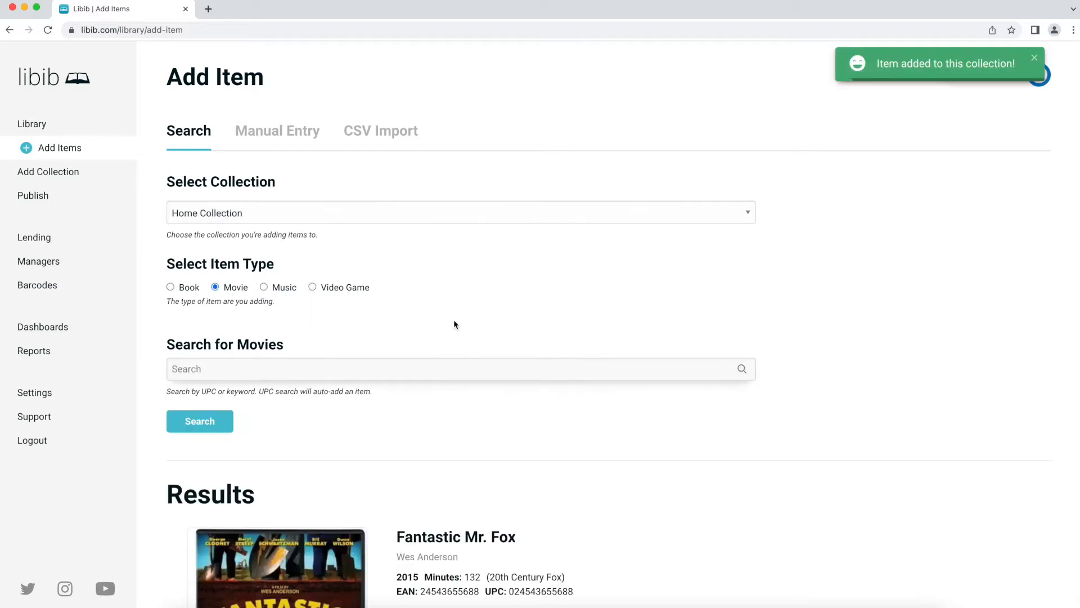
scroll(453, 339, down, 2)
scroll(453, 340, down, 3)
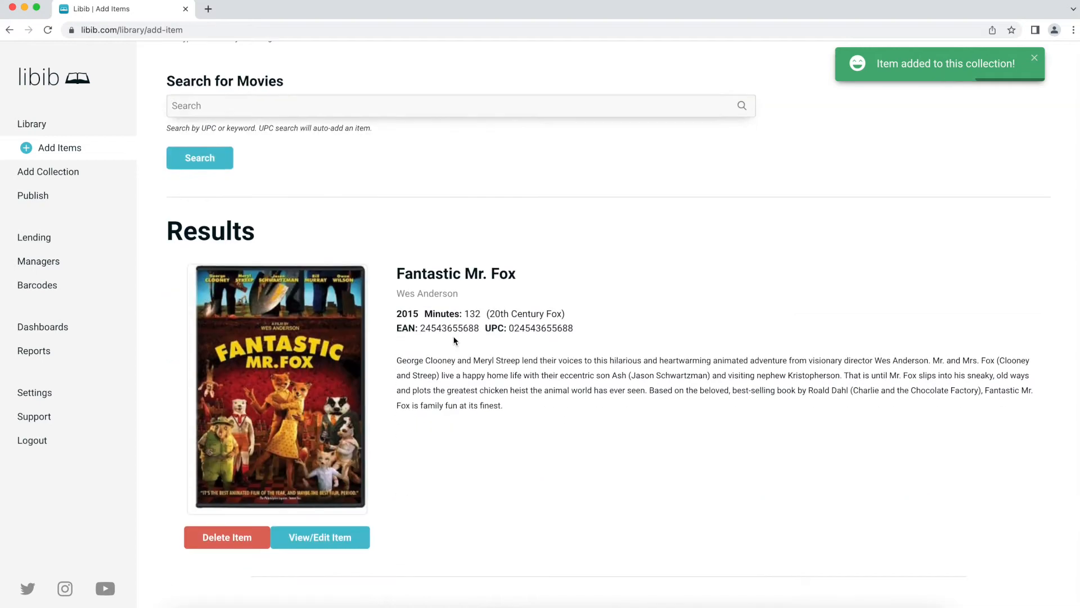
scroll(454, 340, up, 5)
scroll(454, 340, down, 5)
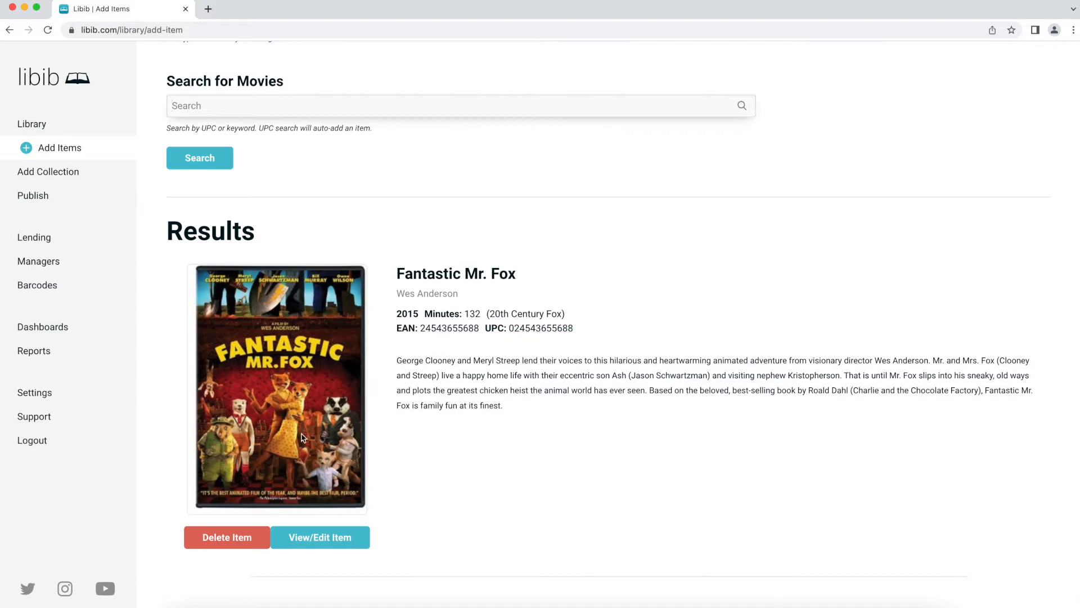
click(227, 539)
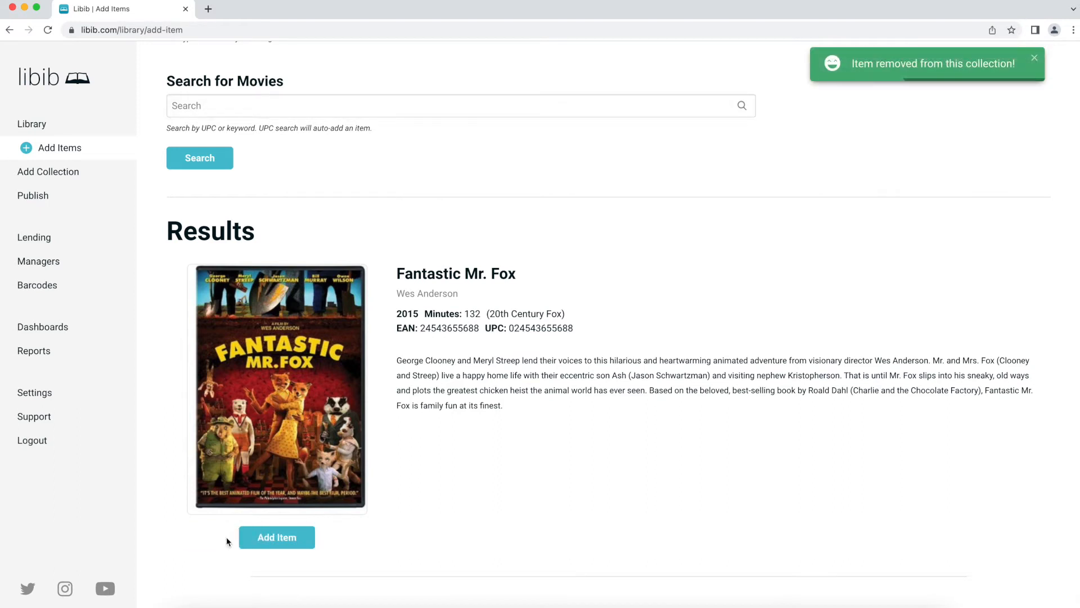
click(274, 539)
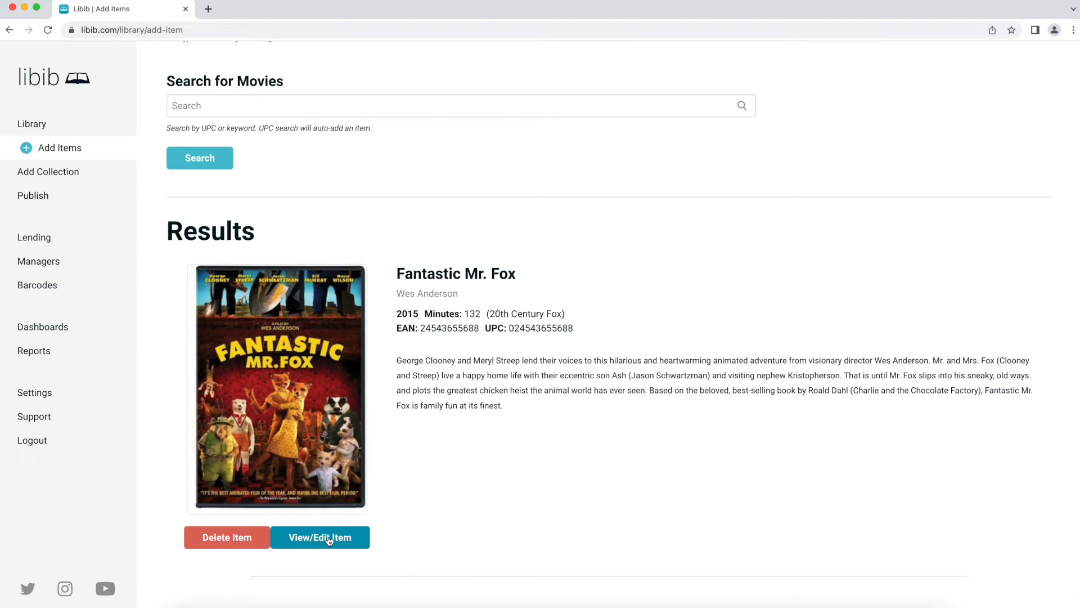
scroll(329, 540, up, 5)
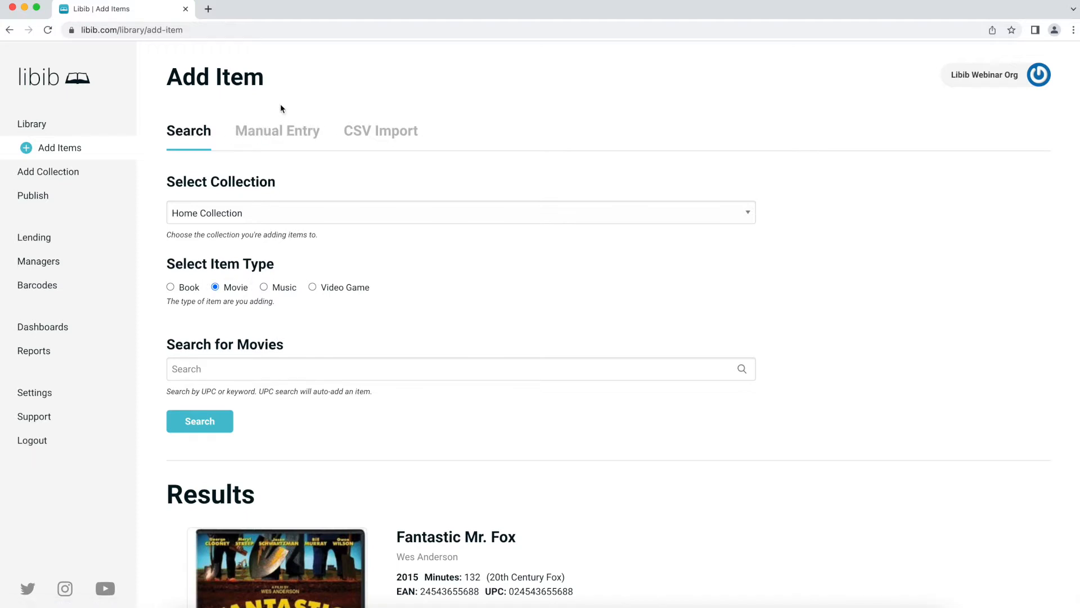
- Start a manual entry with Book as the item type, ready for the title
click(279, 134)
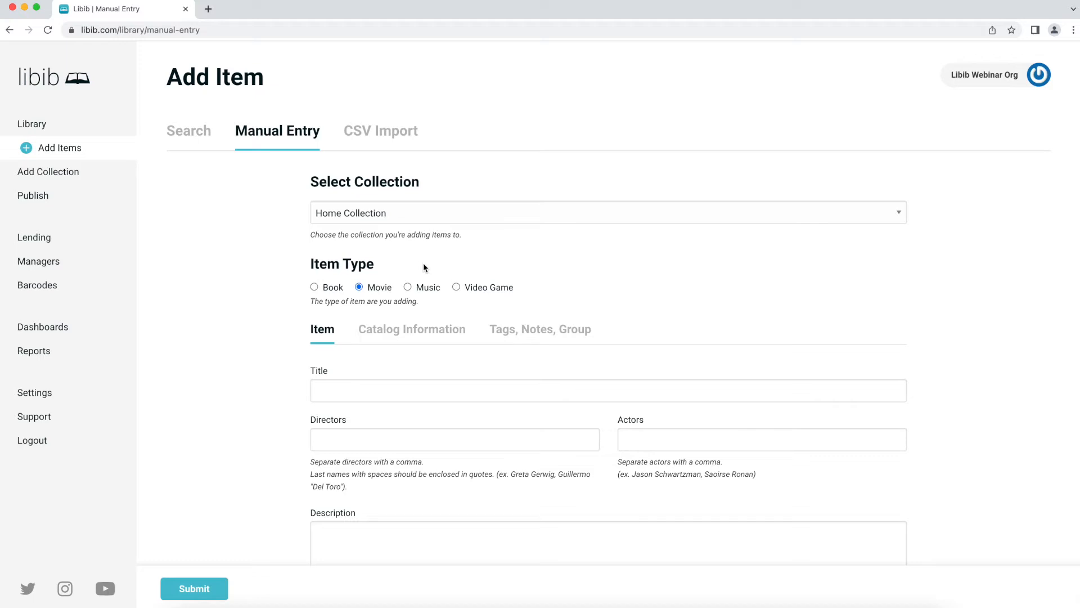
click(340, 290)
click(403, 382)
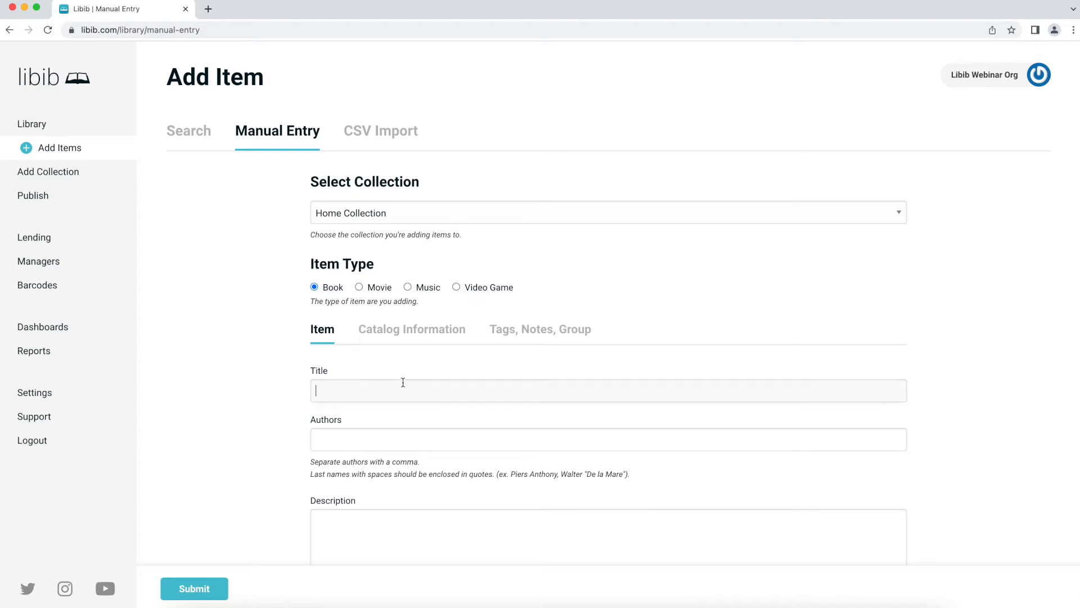
- Enter title 'My Personal Diary', the author's name, description 'My collection of thoughts.' and publisher 'Myself'
text(My Personal Diary)
click(371, 438)
text(Justin)
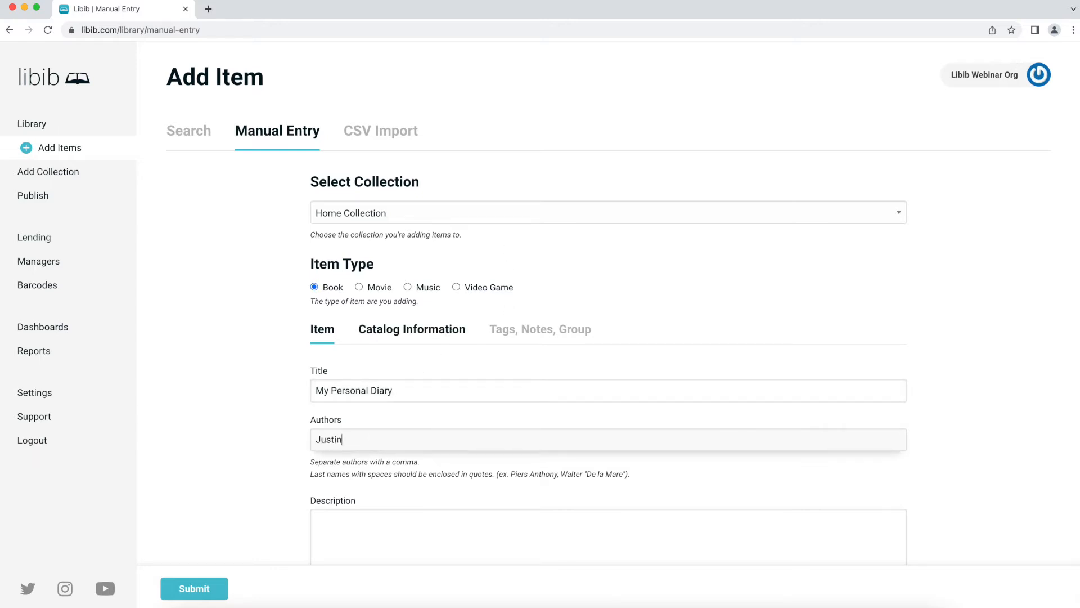
text( Peterson)
scroll(446, 336, down, 5)
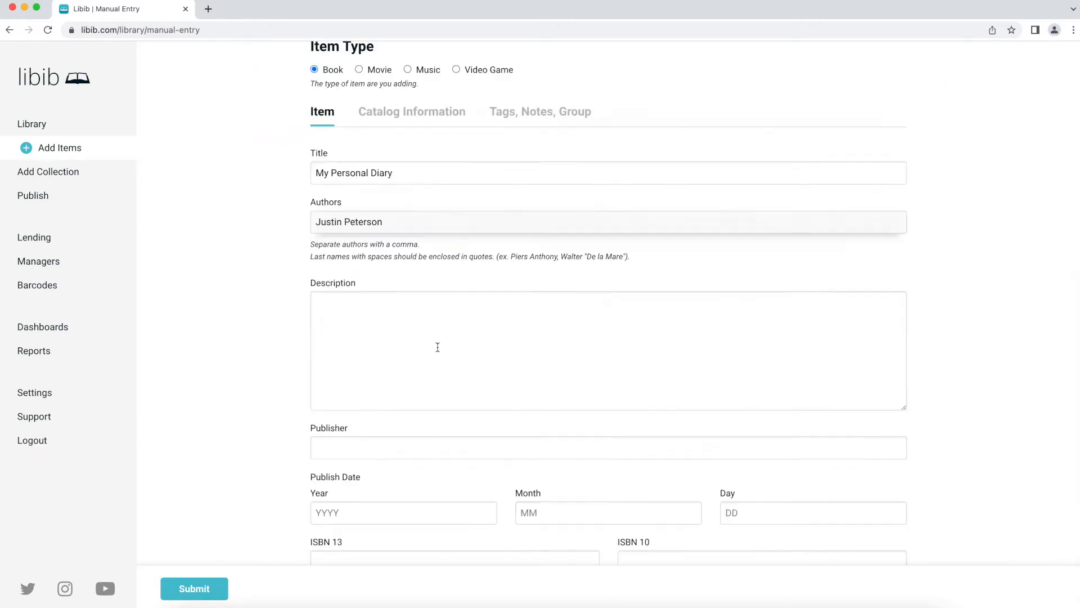
click(404, 259)
text(My c)
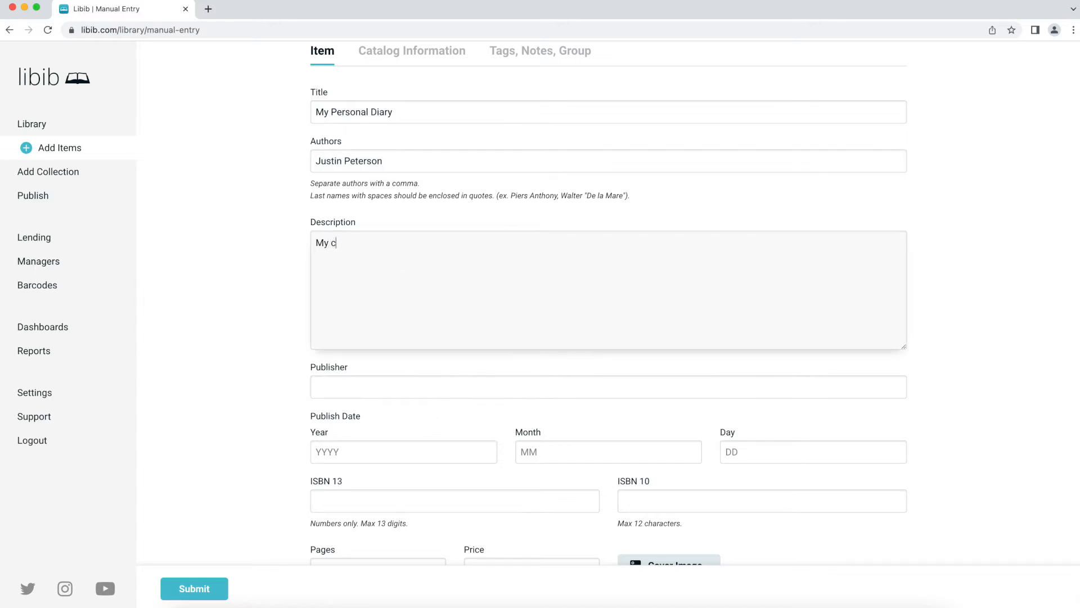
text(ollection of thoughts.)
click(366, 382)
text(Myself)
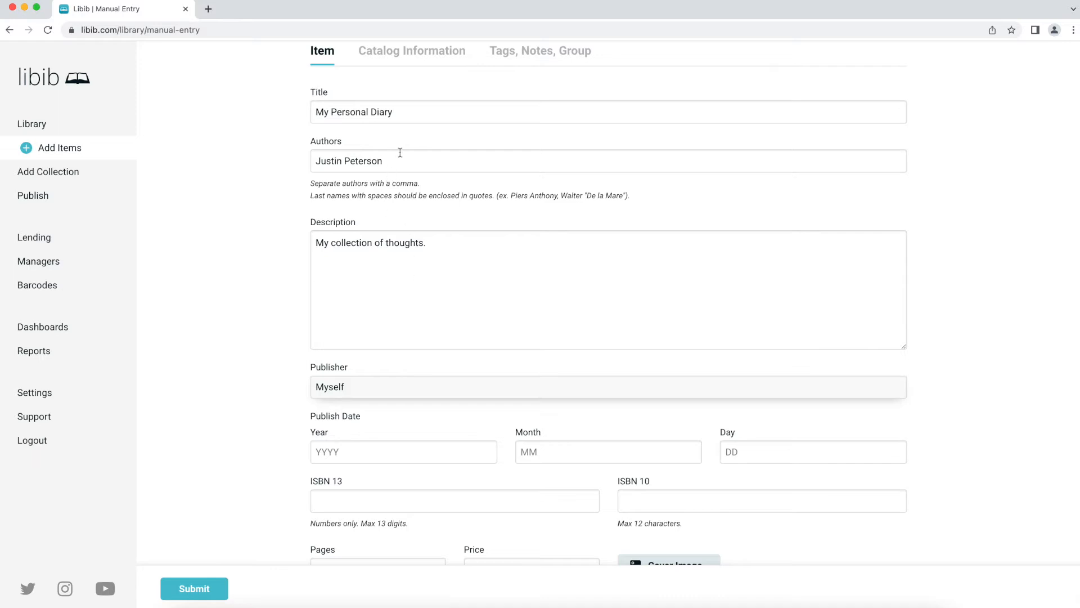
- Set the page count to 142 and bring up the catalog information fields
drag(410, 113, 281, 106)
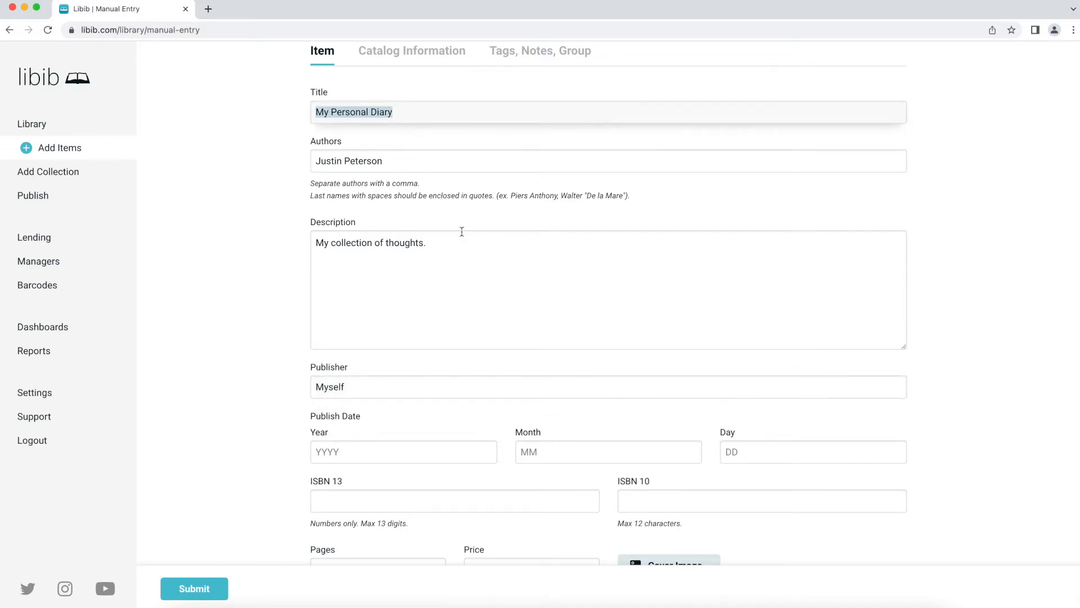
click(470, 272)
scroll(464, 304, down, 1)
scroll(464, 304, down, 2)
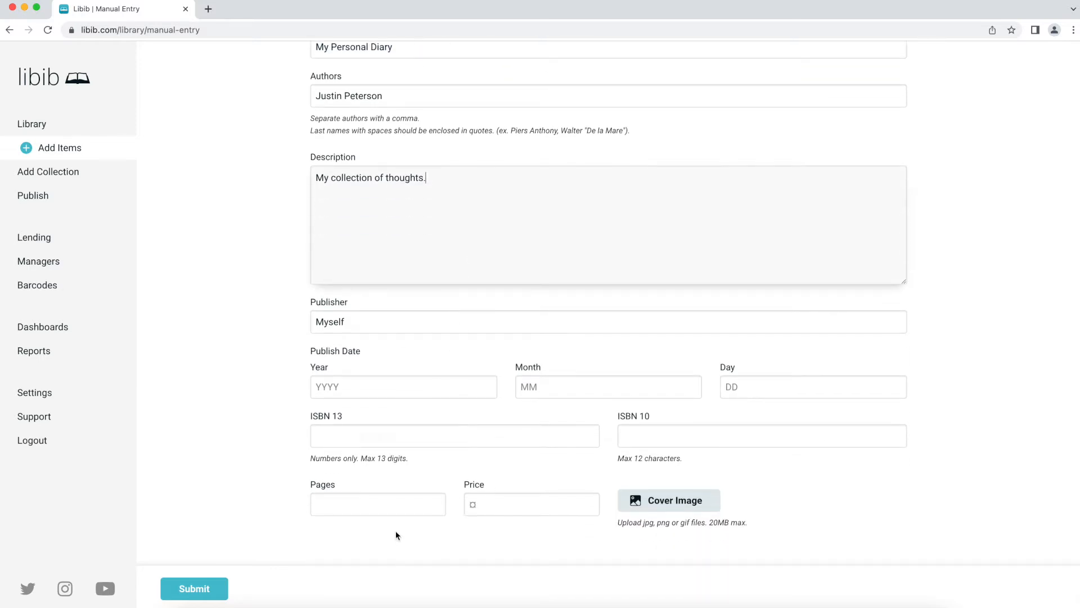
click(391, 503)
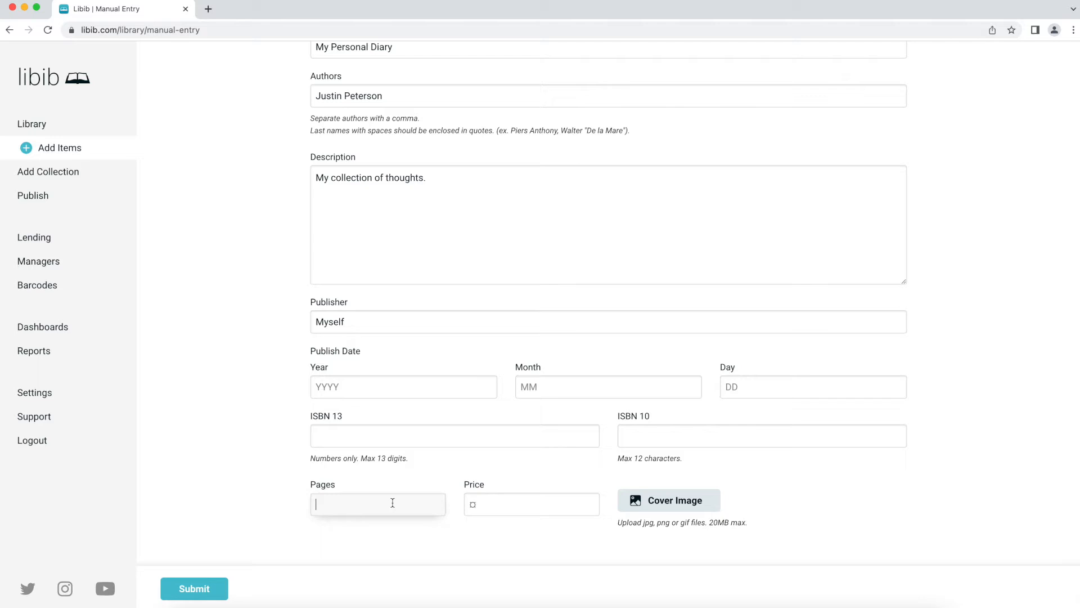
text(142)
click(498, 497)
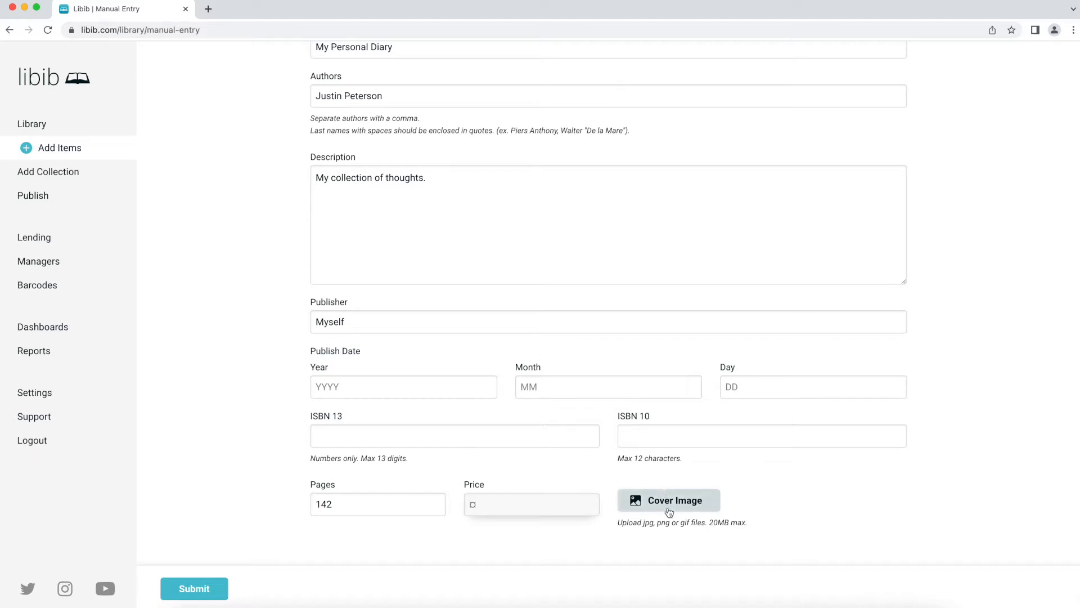
scroll(646, 418, up, 6)
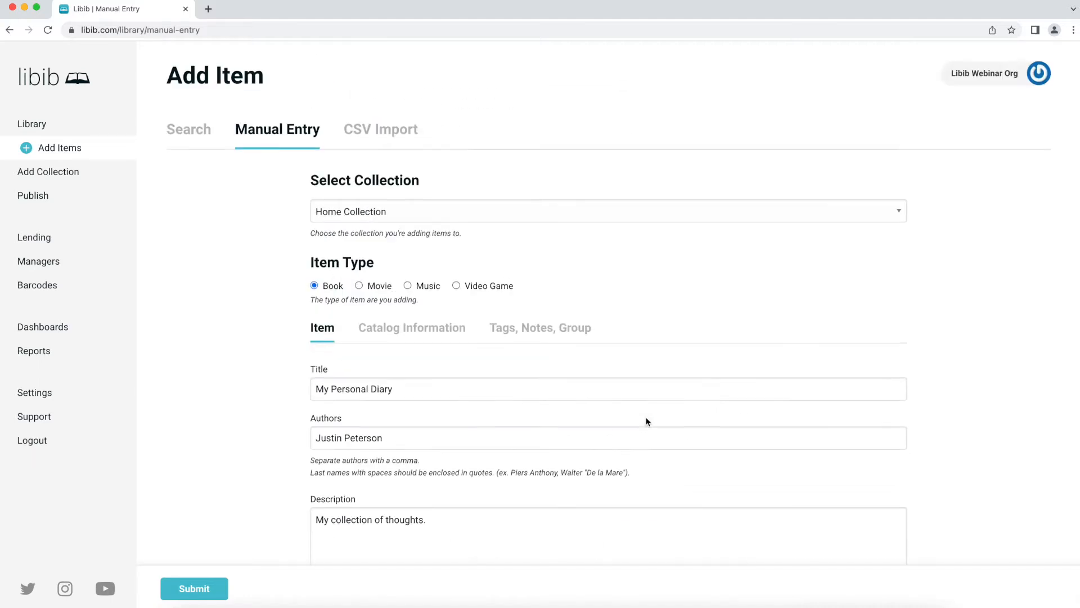
click(419, 337)
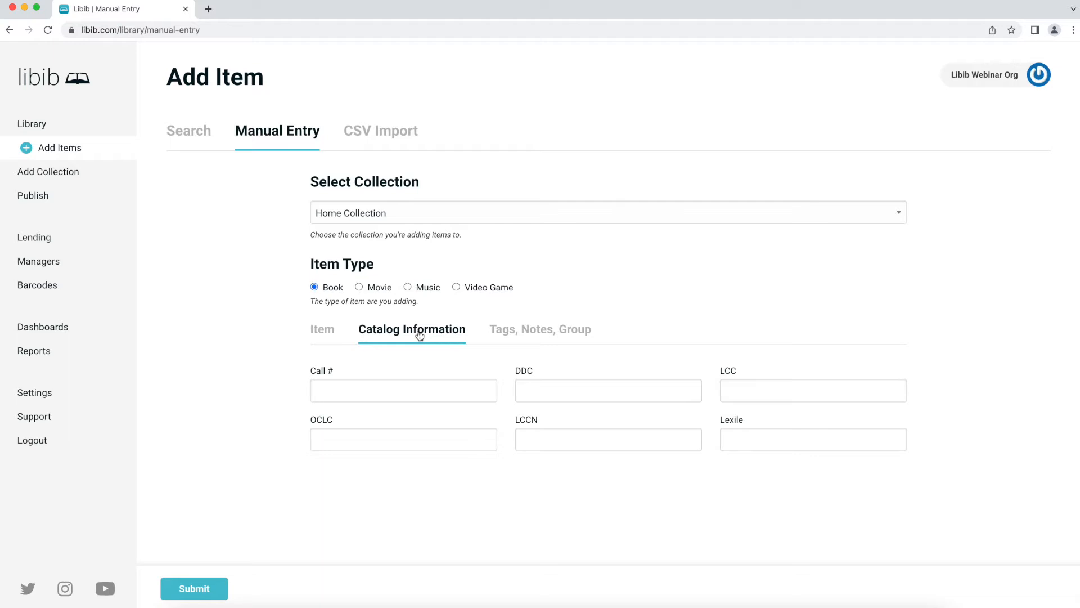
- Set the call number to 'Case 3.Shelf 2', replacing the first-typed 123.423
click(411, 391)
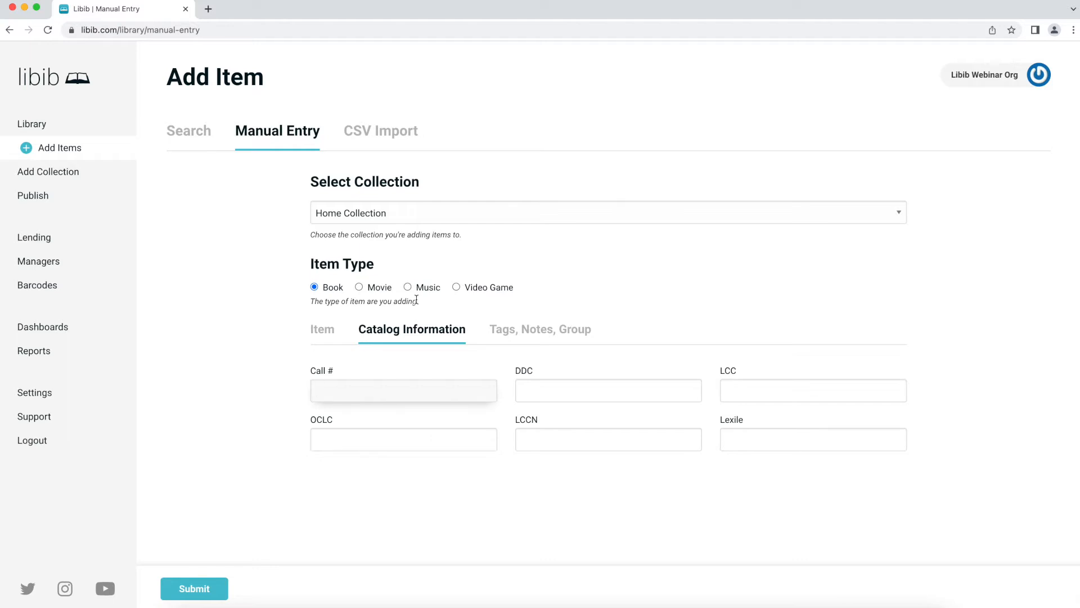
text(123.423)
key(super+a)
click(351, 390)
key(super+BackSpace)
text(Case 3.Shelf 2)
click(525, 330)
- Tag the book 'diary,personal', leaving Group and Notes blank
click(490, 389)
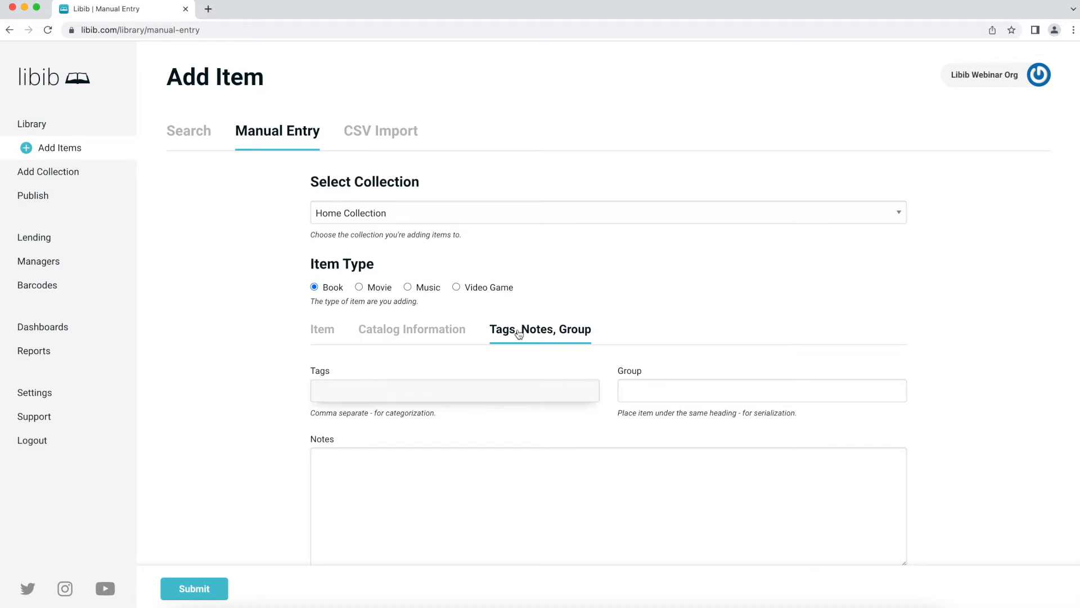
text(diary,personal)
key(Tab)
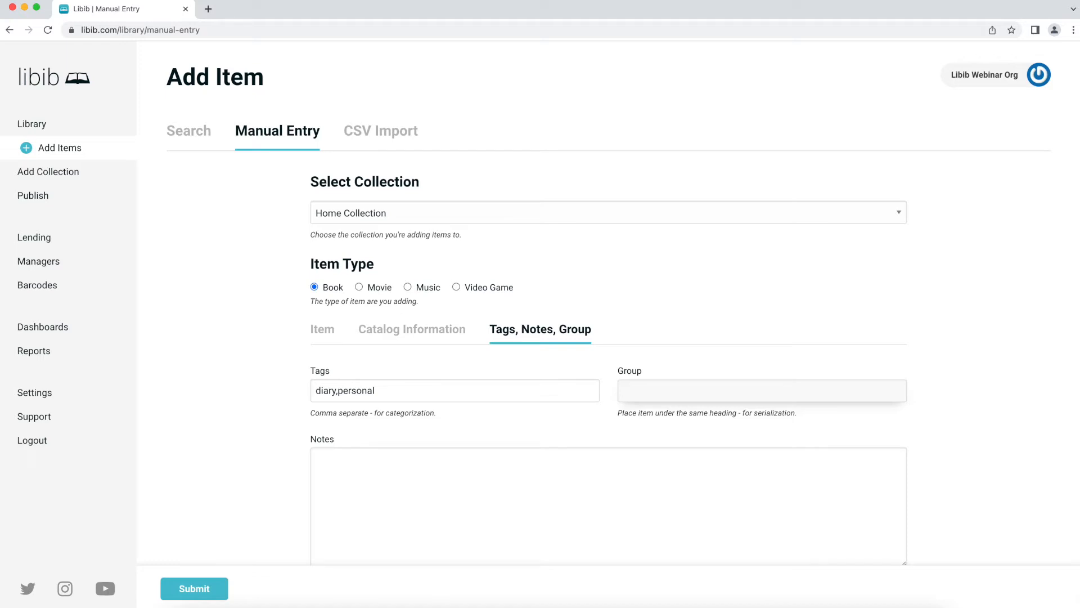
scroll(466, 400, down, 1)
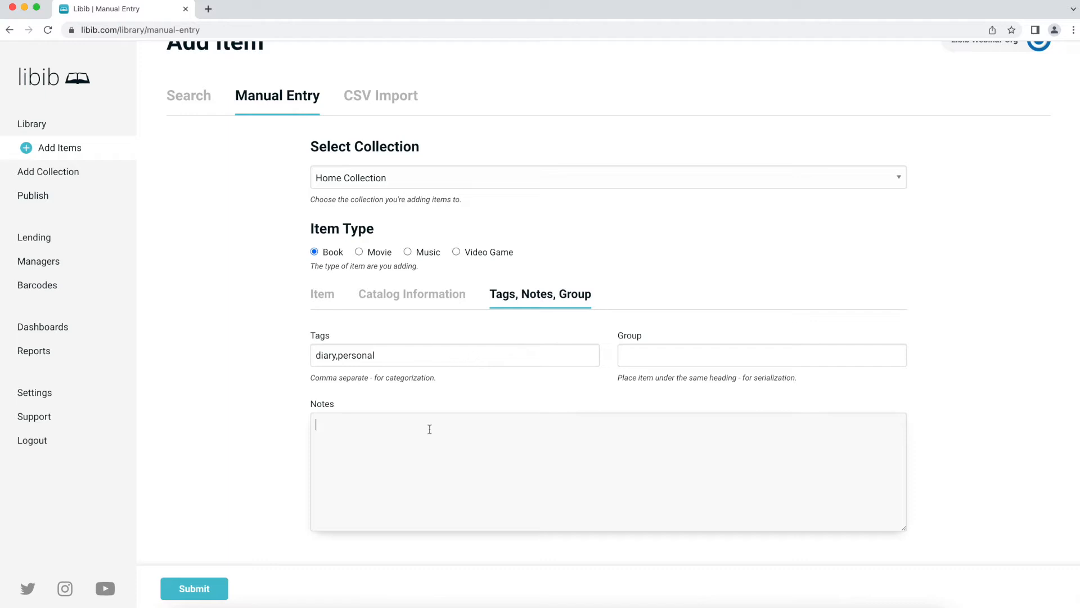
- Submit My Personal Diary to the Home Collection and bring up the CSV Import form
click(196, 588)
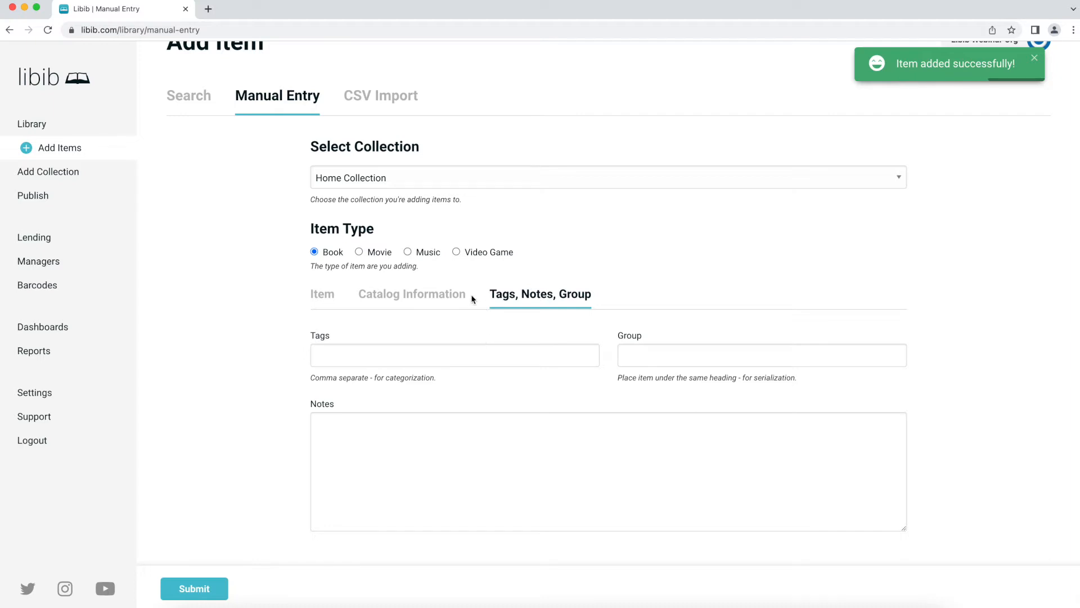
click(362, 96)
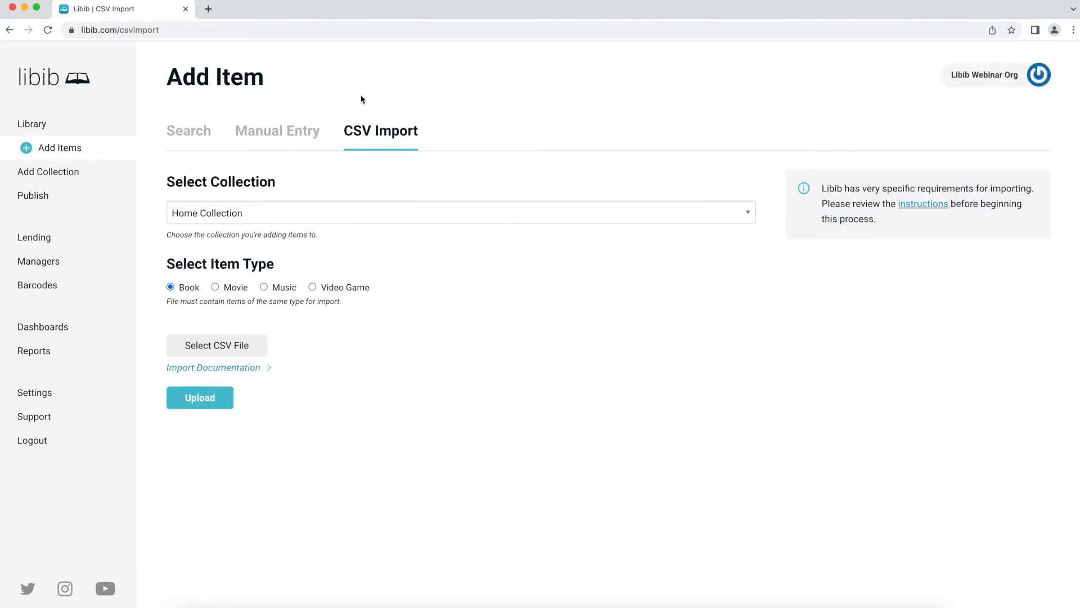
click(41, 131)
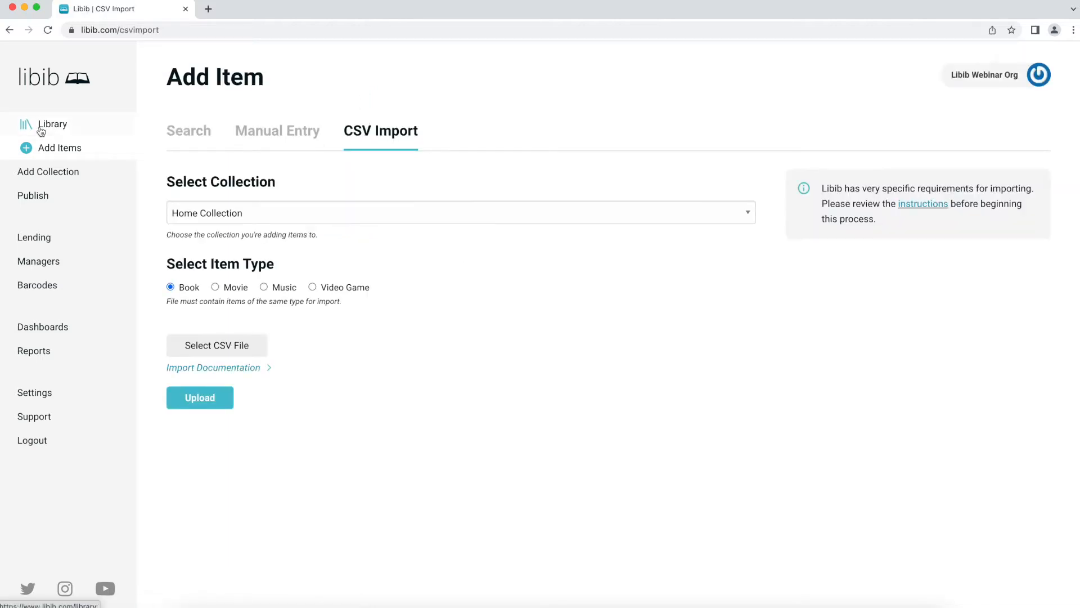
- Scroll the library covers to confirm My Personal Diary is listed among five titles
scroll(364, 230, down, 1)
scroll(554, 236, up, 1)
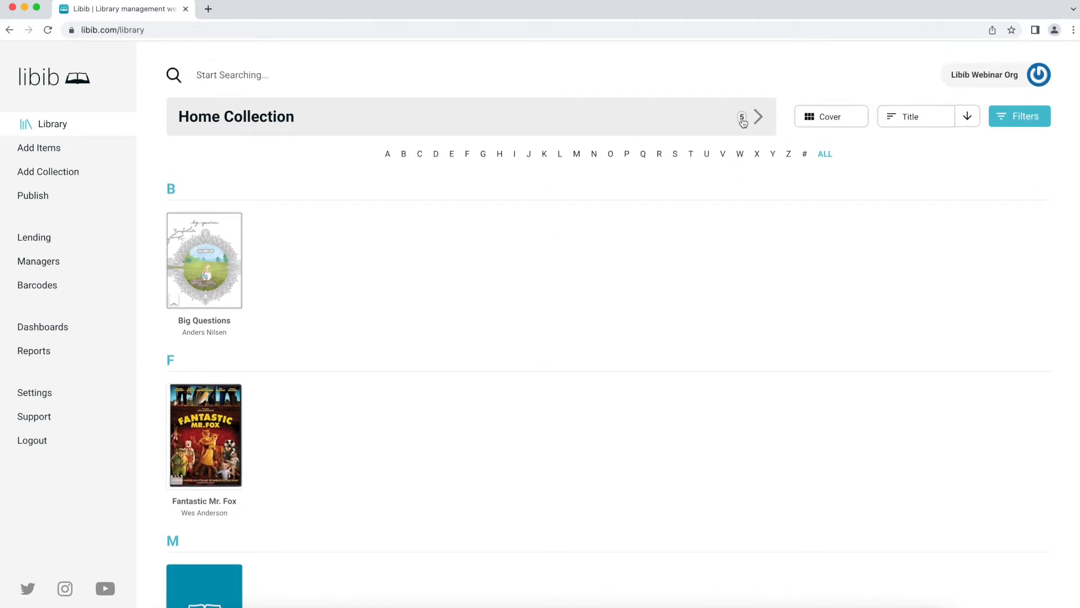
mouse_move(229, 257)
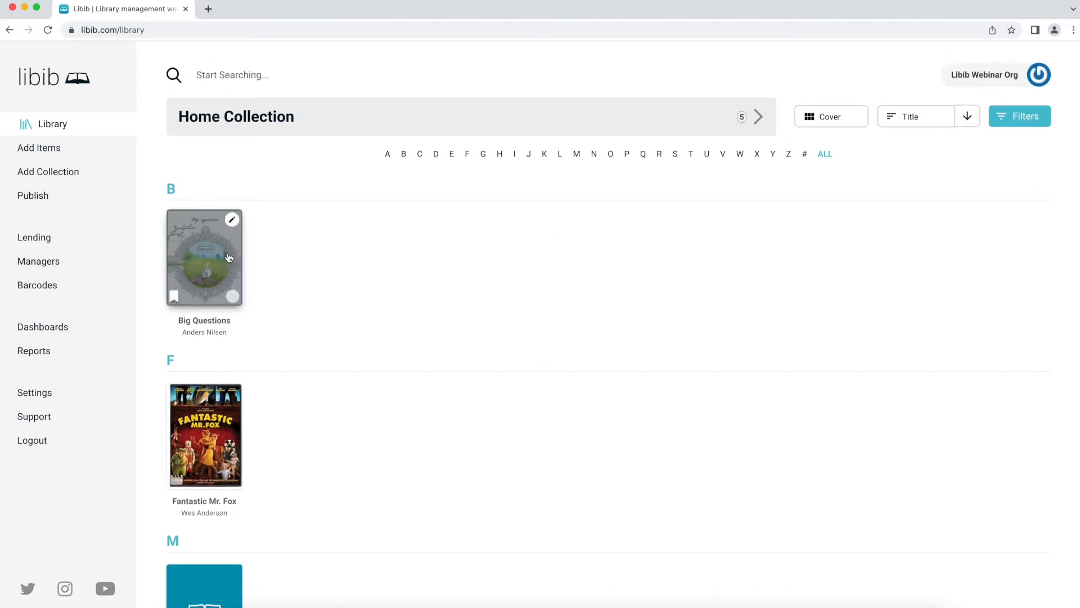
scroll(229, 257, down, 1)
scroll(229, 257, down, 2)
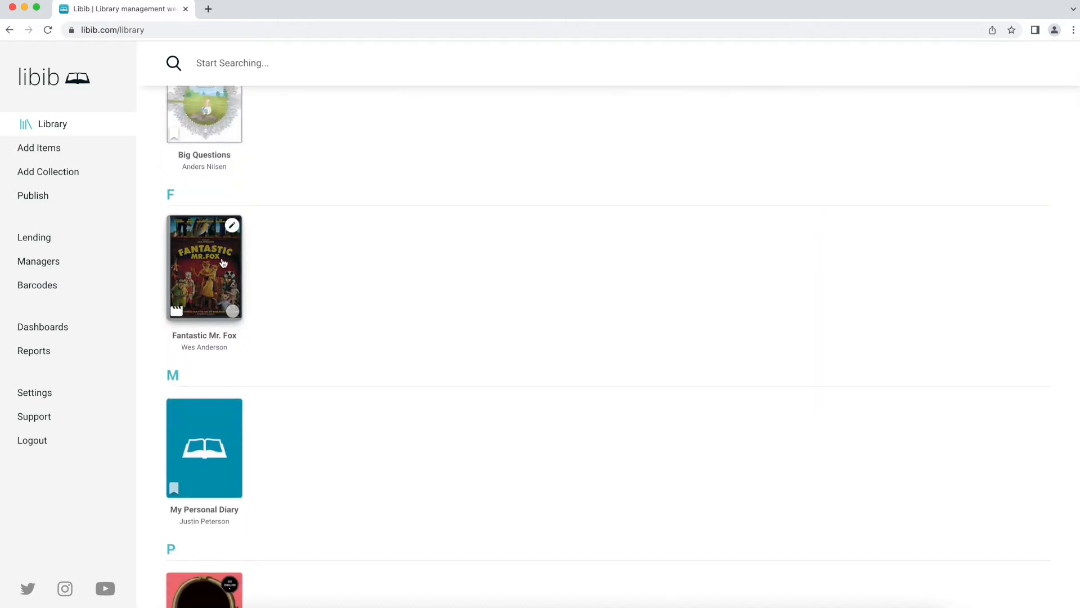
scroll(335, 265, down, 4)
mouse_move(222, 208)
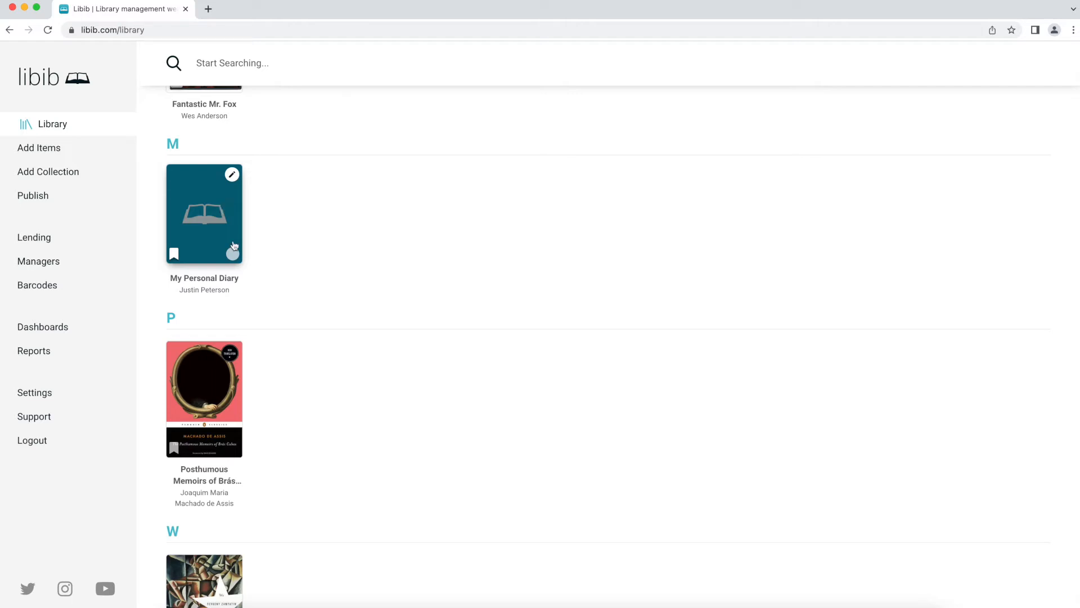
scroll(221, 207, down, 3)
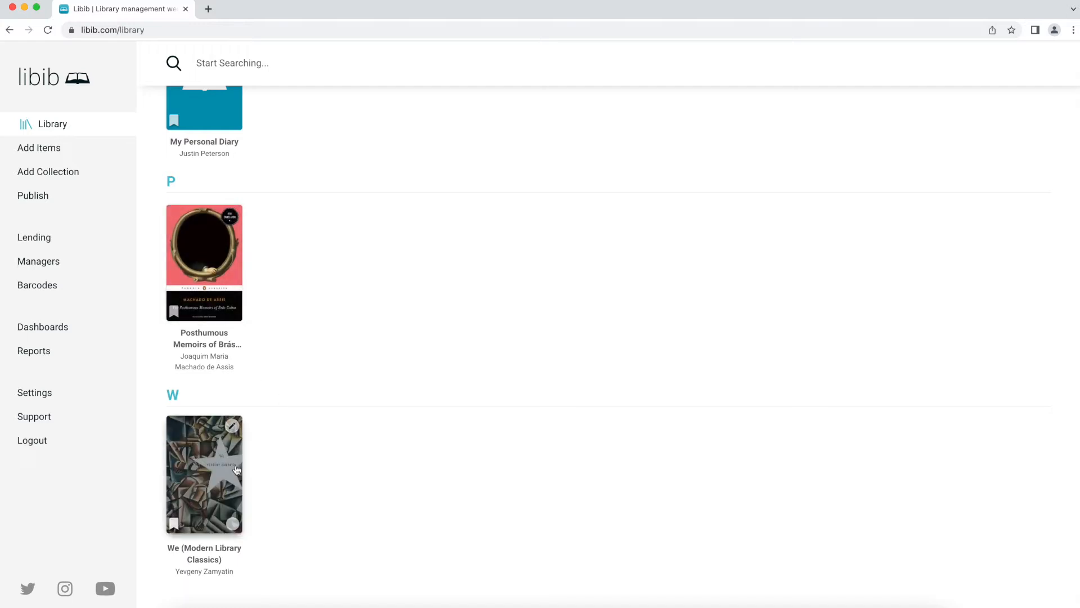
scroll(306, 405, up, 9)
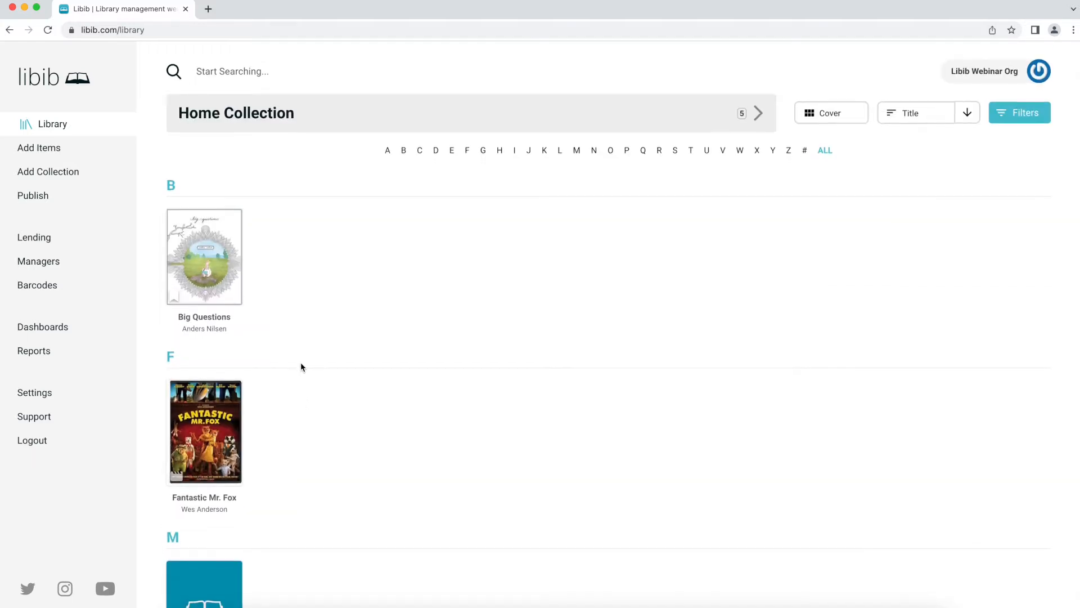
scroll(301, 367, down, 10)
scroll(300, 366, up, 10)
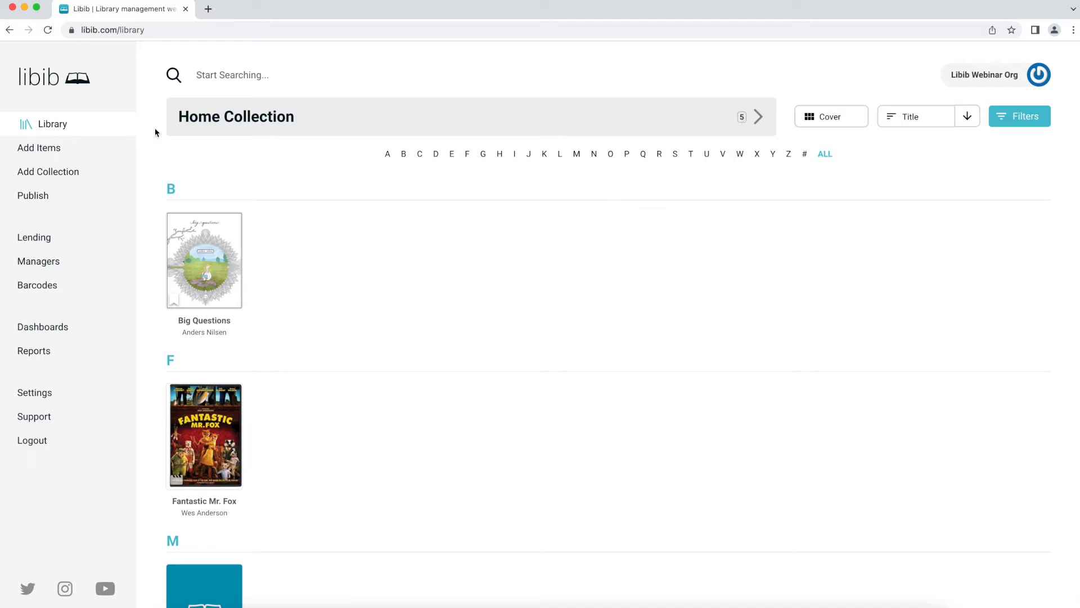
click(75, 149)
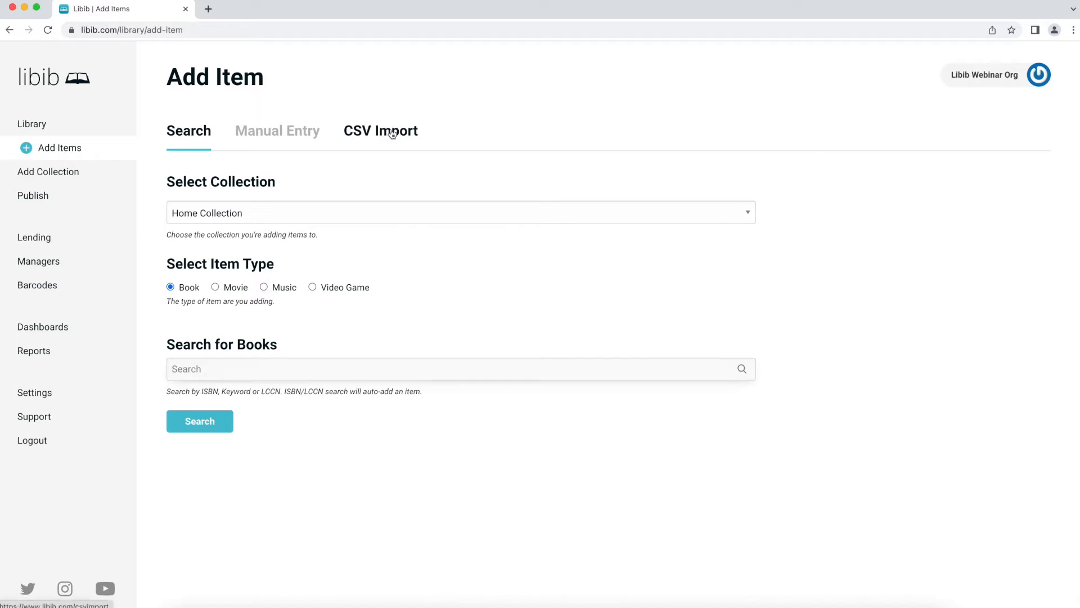
- Open CSV Import for the Home Collection, toggling item type to Movie and back to Book
click(393, 134)
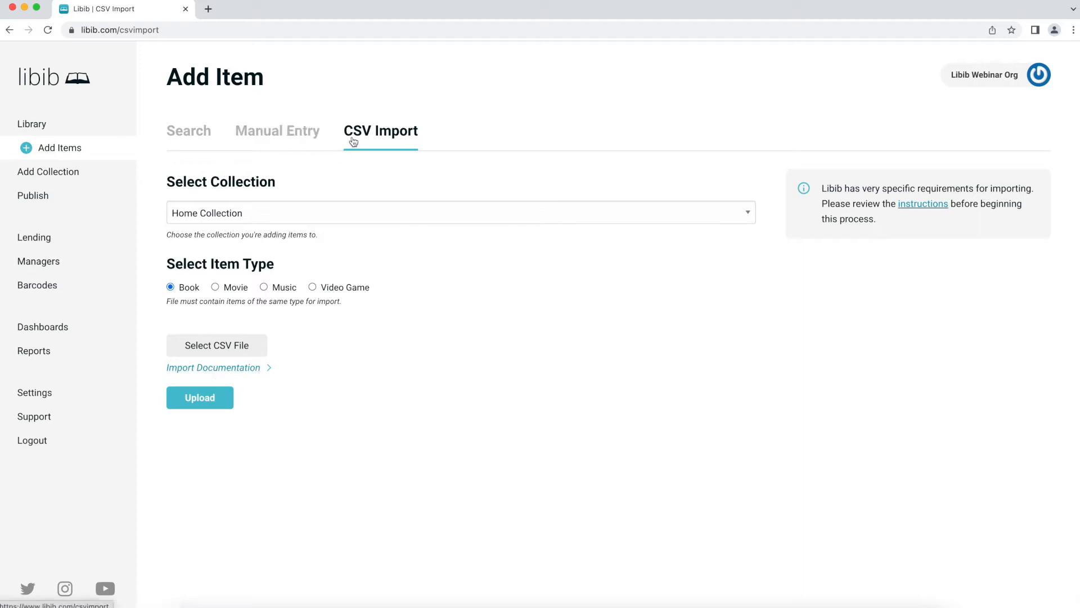
click(238, 293)
click(193, 290)
- Choose book_import_file.csv from the Desktop and upload it for column matching
click(231, 346)
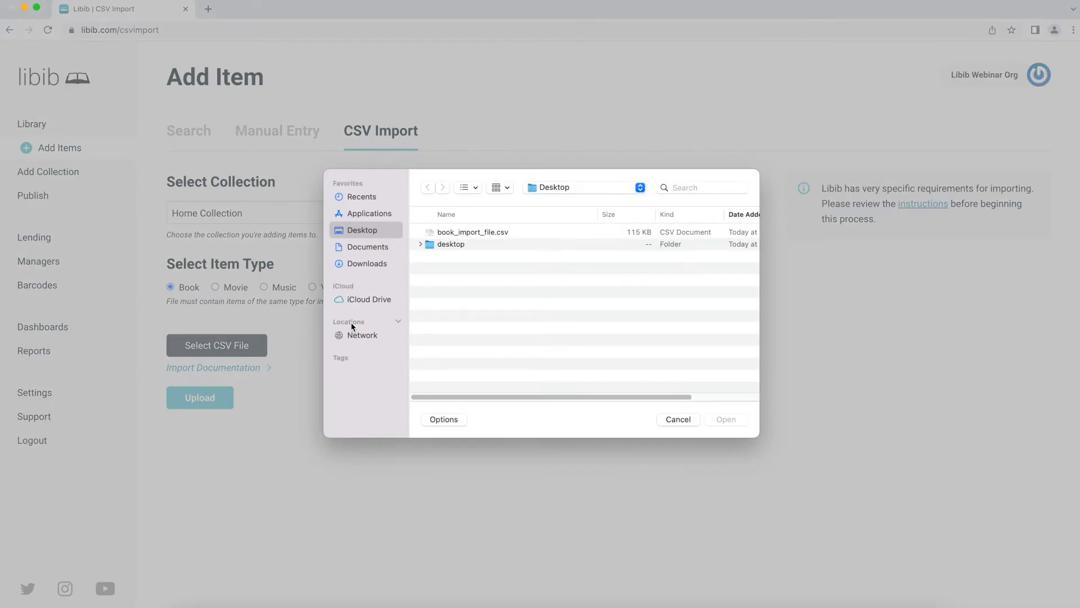
double_click(472, 233)
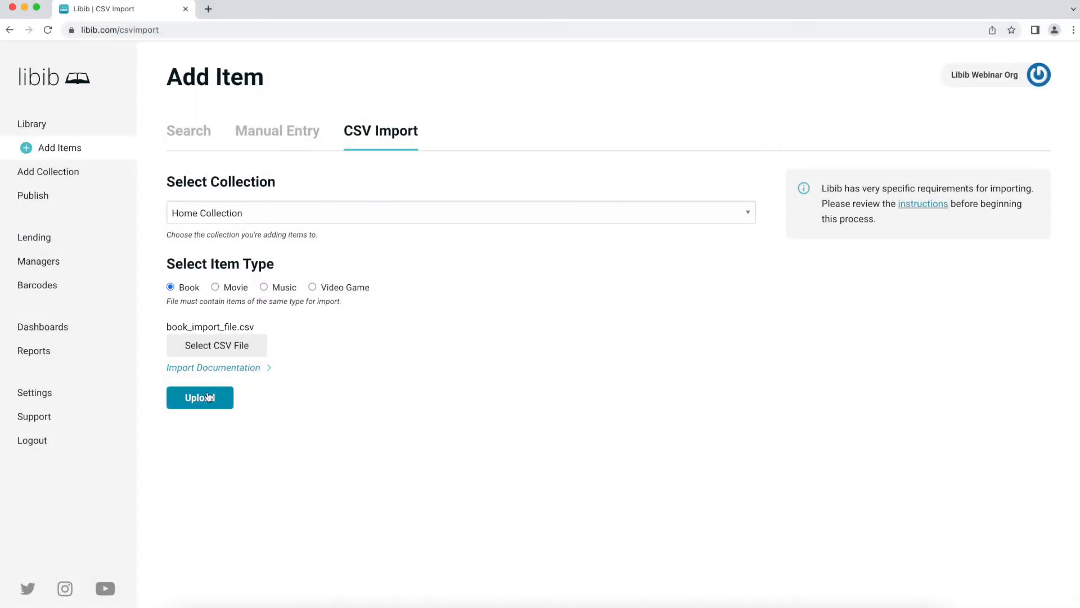
click(208, 396)
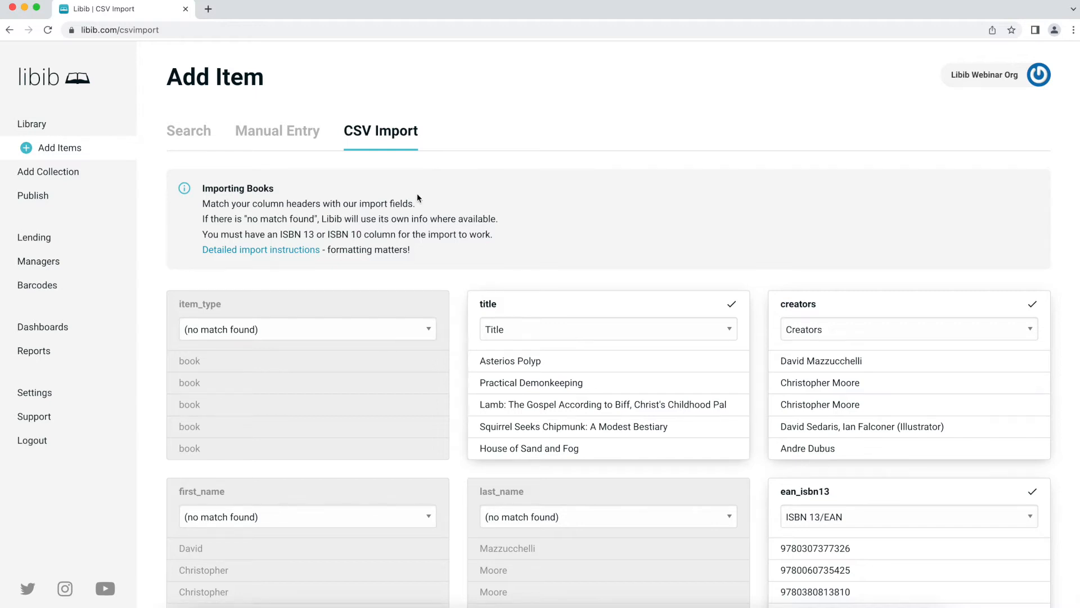
- Review the CSV column matches: title stays Title, creators stays Creators, item_type and first_name unmatched
scroll(392, 200, down, 1)
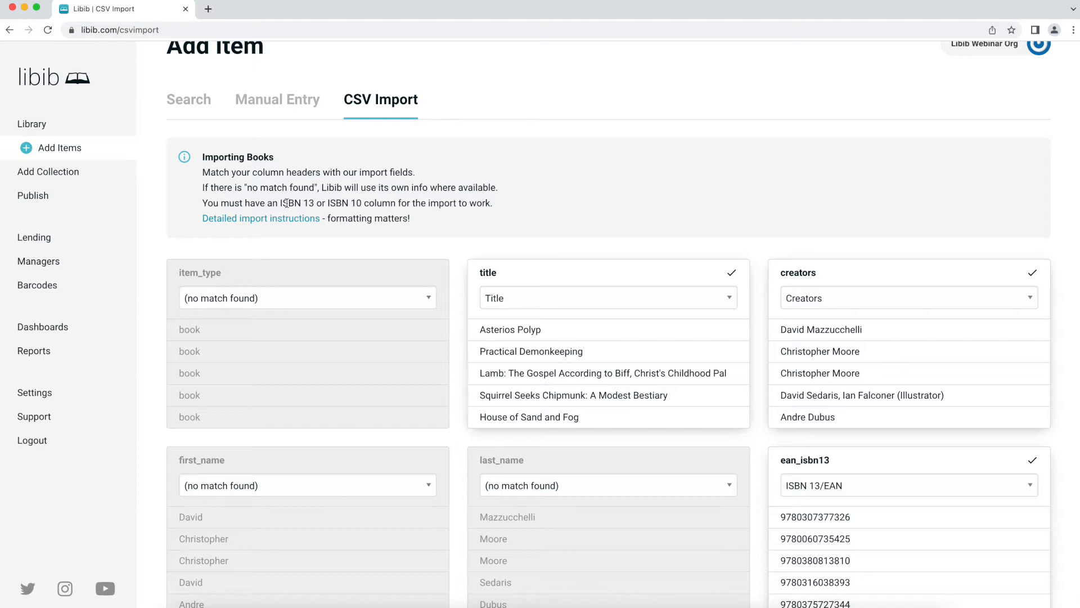
scroll(292, 203, down, 2)
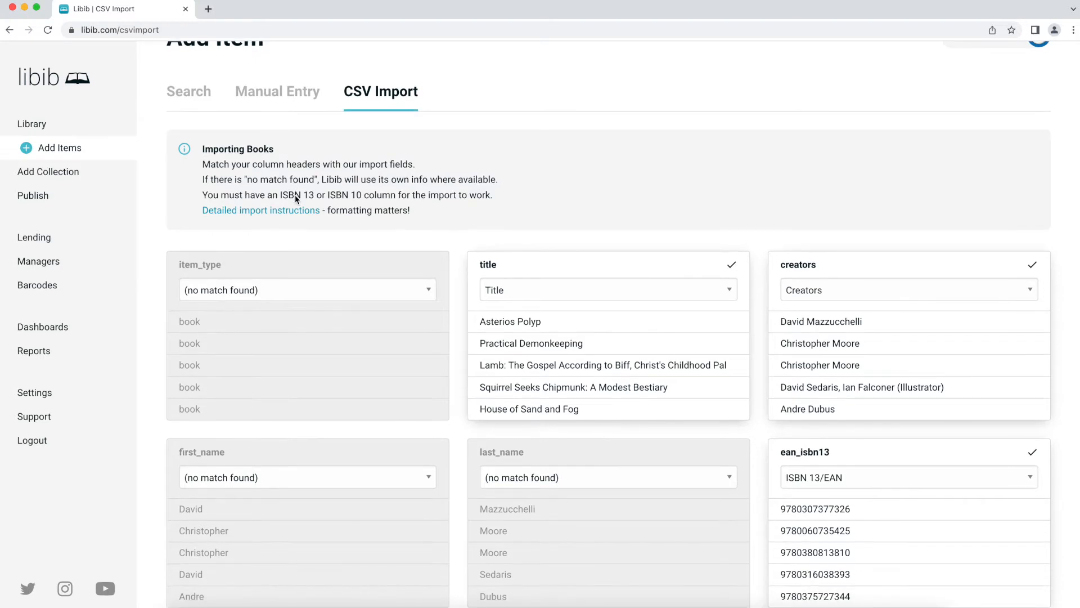
scroll(292, 206, down, 1)
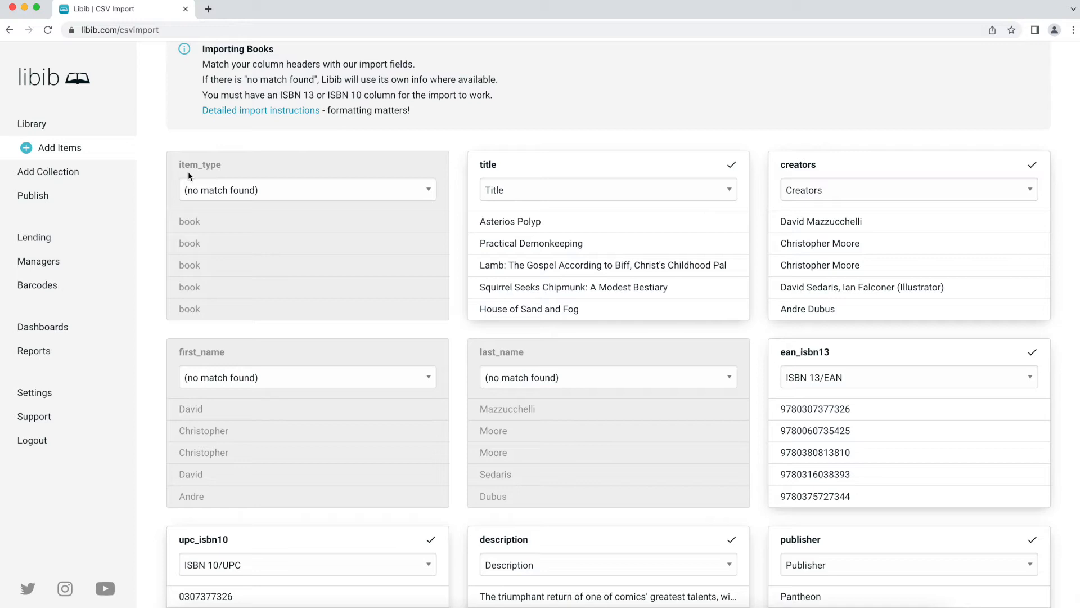
click(231, 192)
click(231, 192)
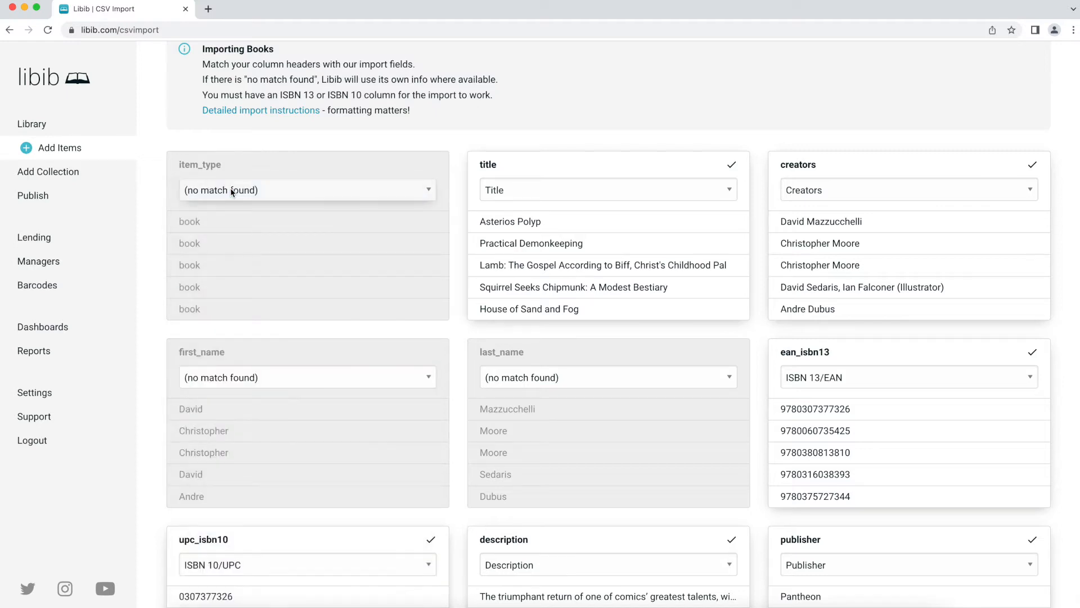
click(504, 189)
click(593, 192)
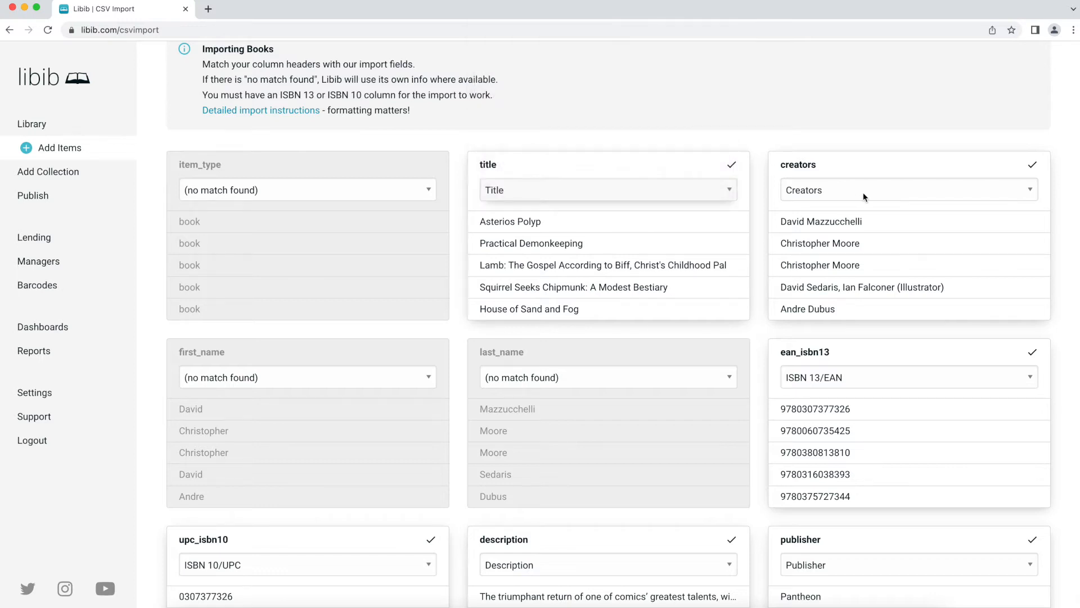
click(863, 192)
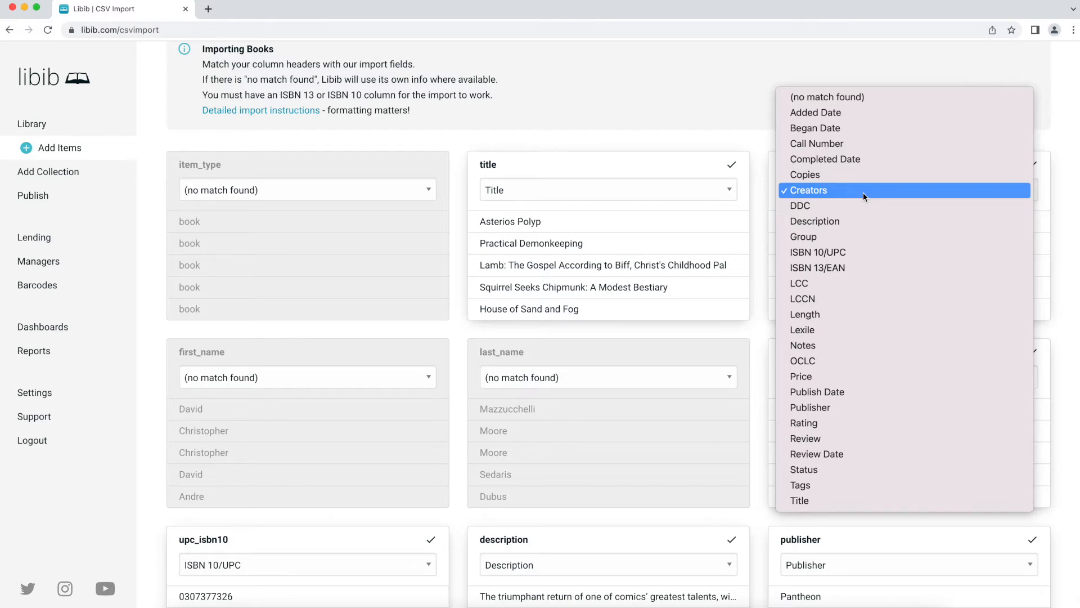
click(863, 192)
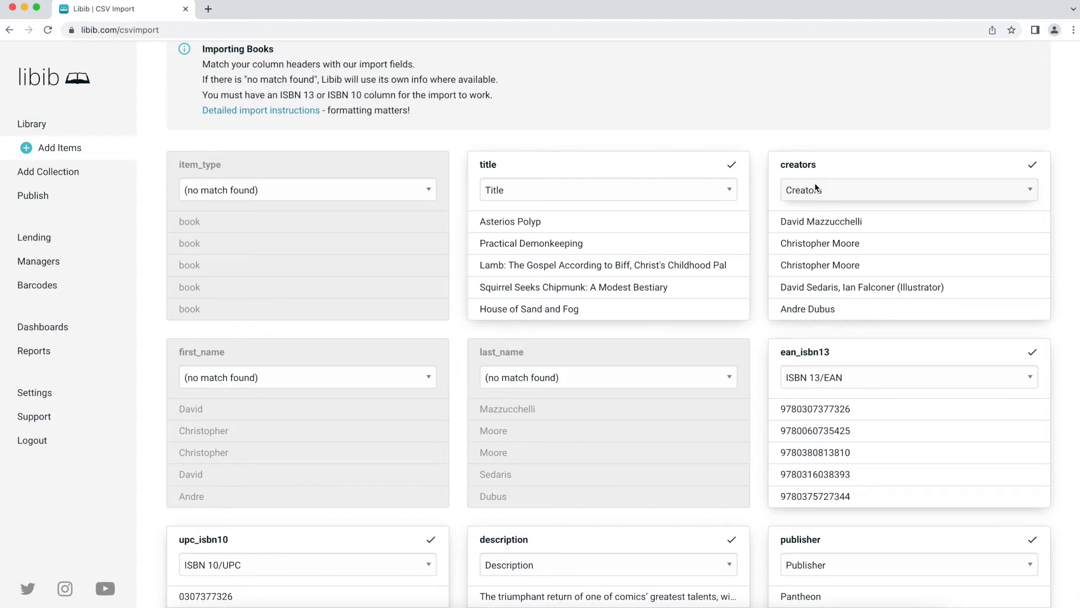
click(347, 378)
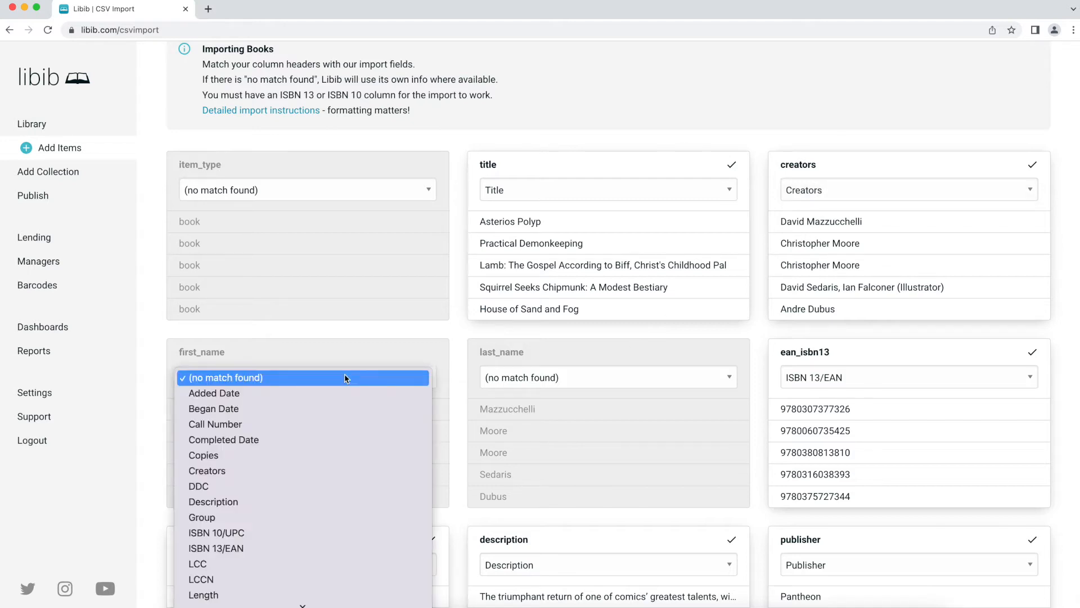
click(360, 331)
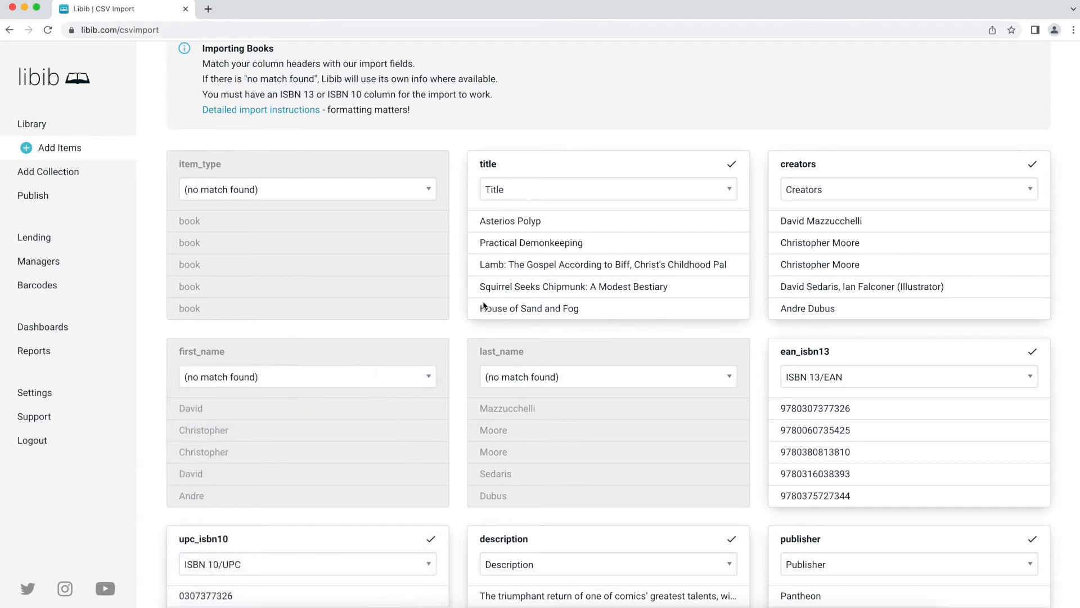
scroll(858, 334, down, 1)
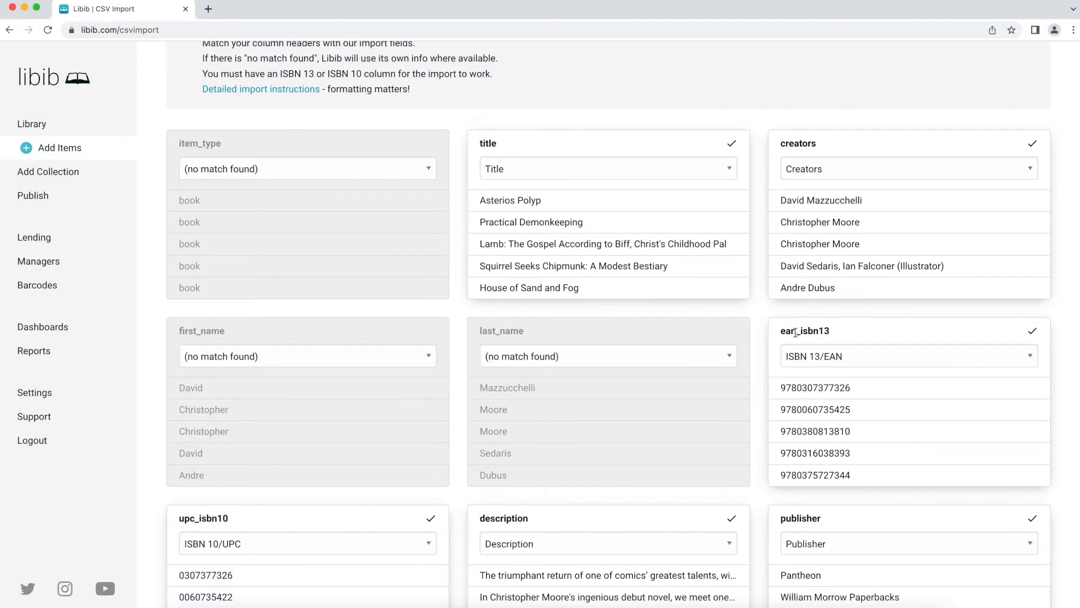
click(825, 356)
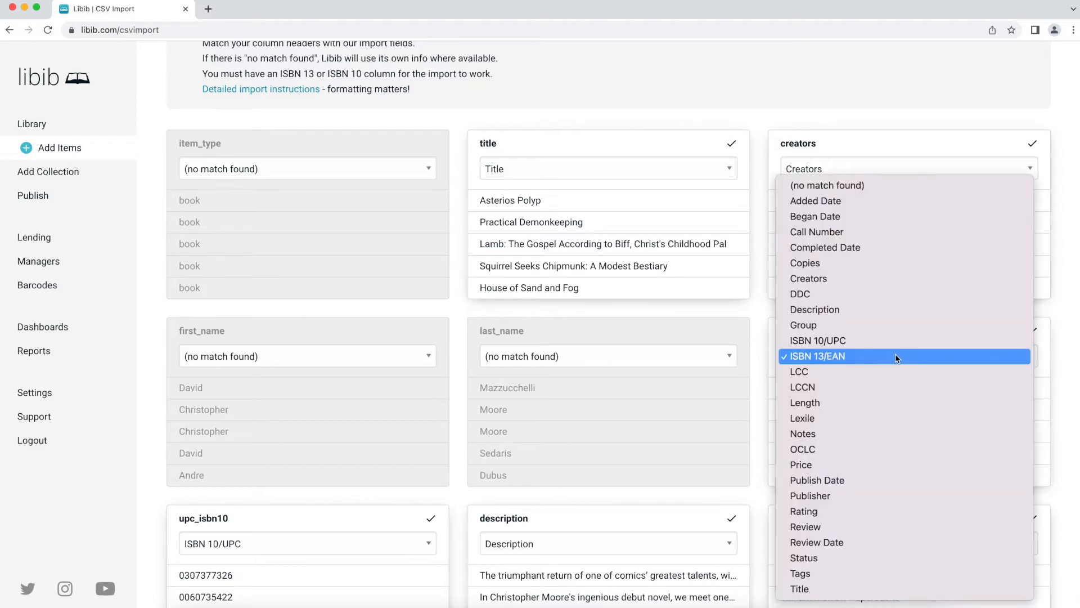
scroll(862, 349, down, 3)
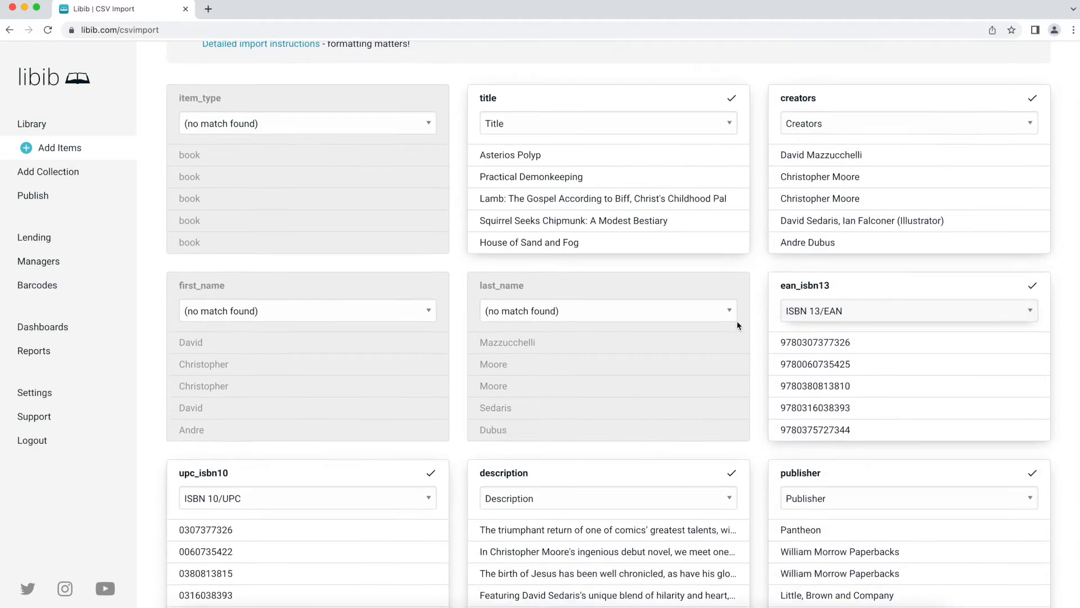
- Match the description column back to the Description field after unmatching it
click(649, 350)
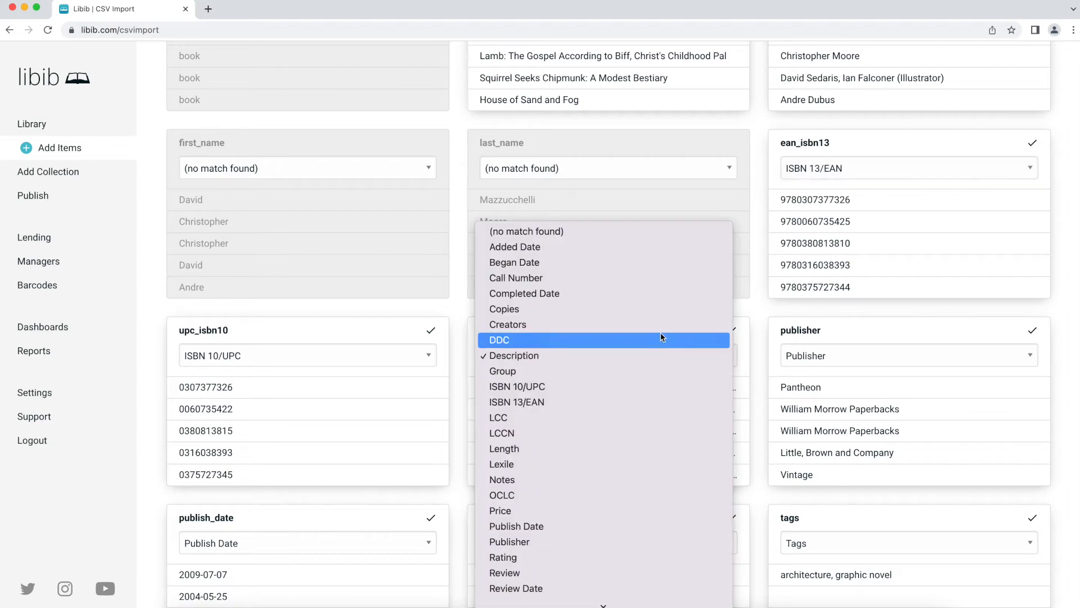
click(651, 231)
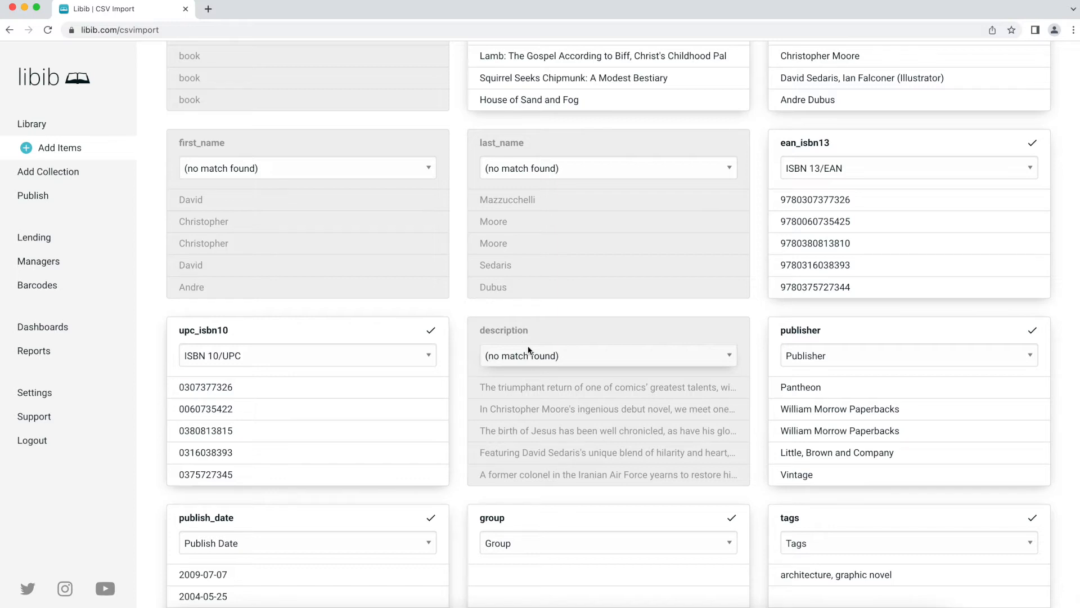
scroll(548, 362, down, 1)
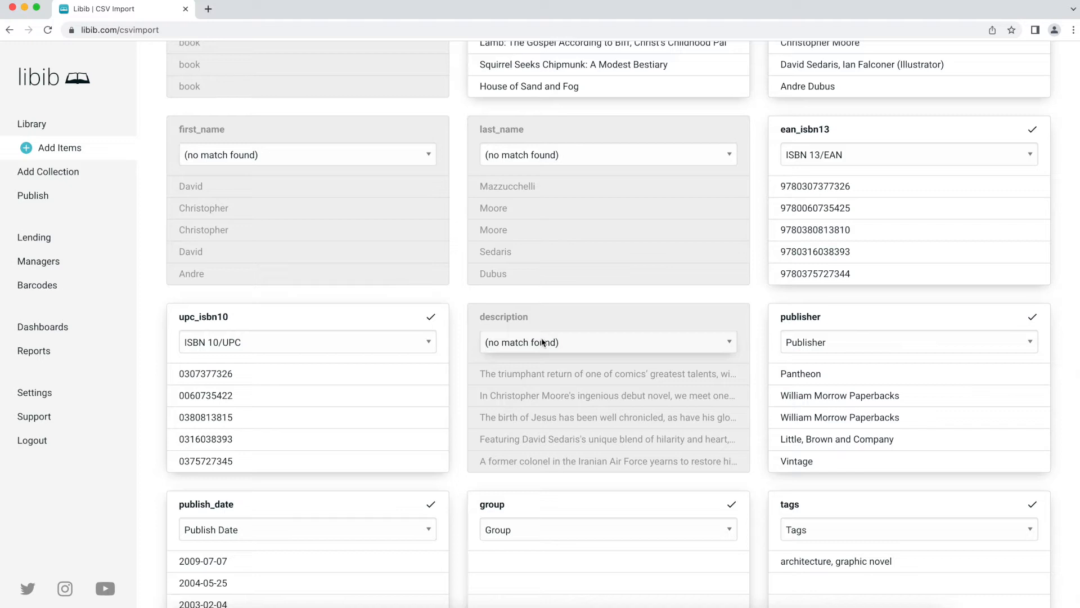
click(682, 345)
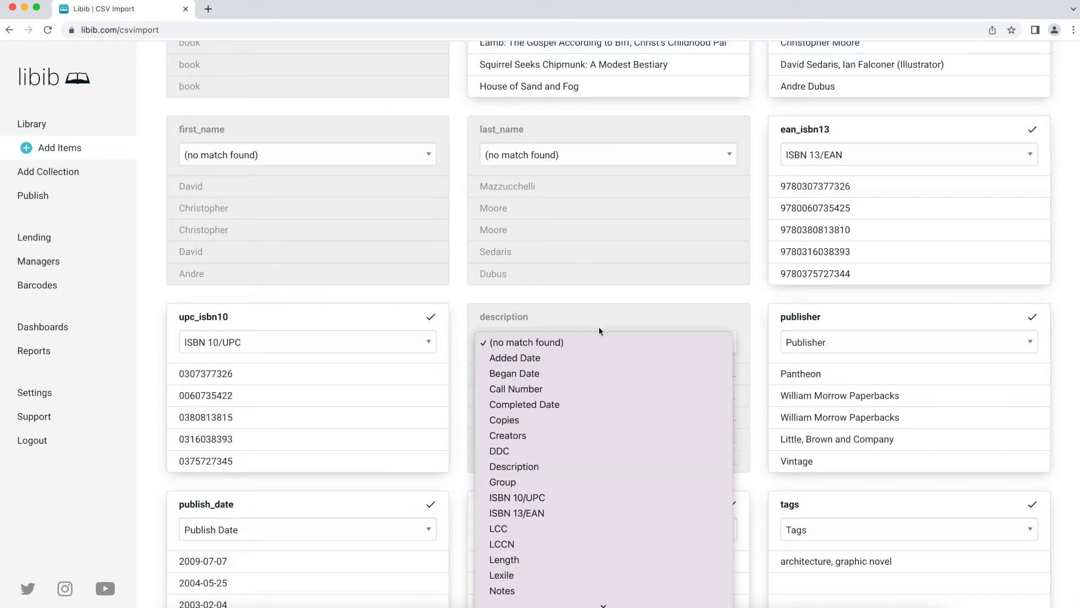
click(600, 311)
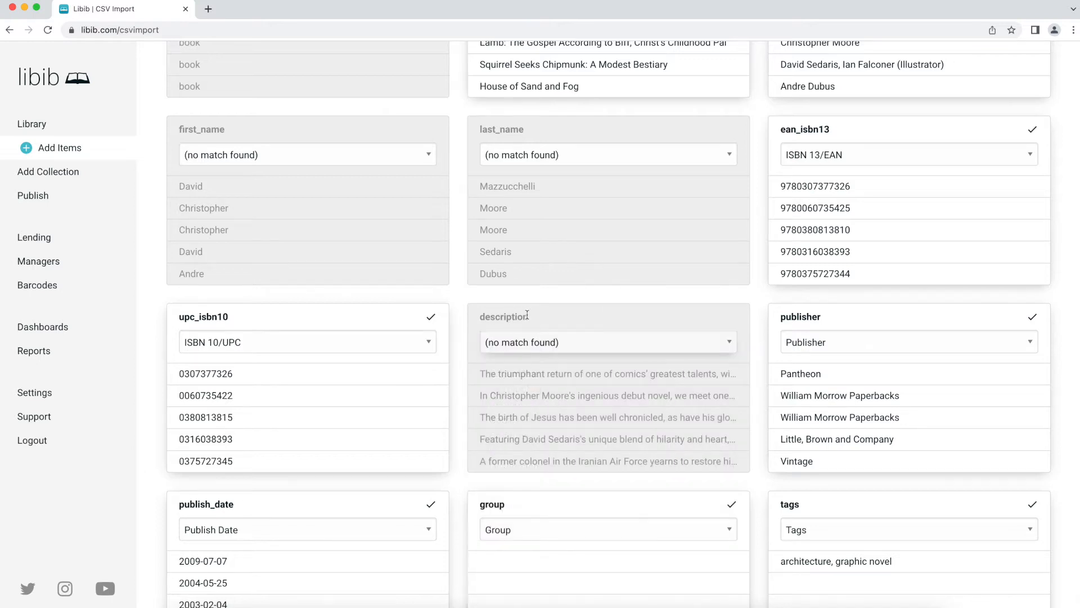
click(556, 345)
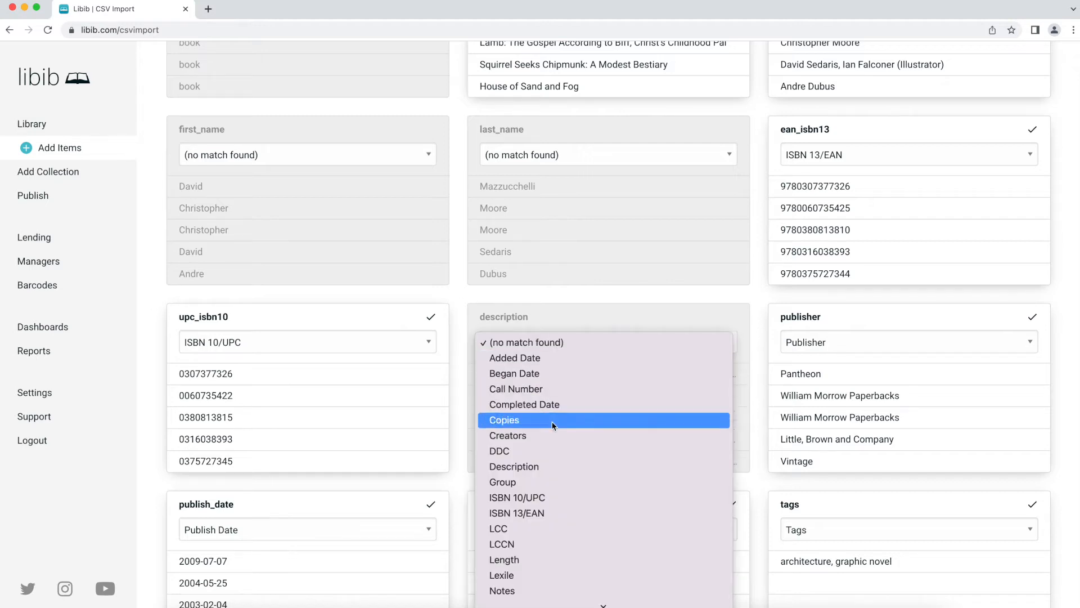
click(549, 470)
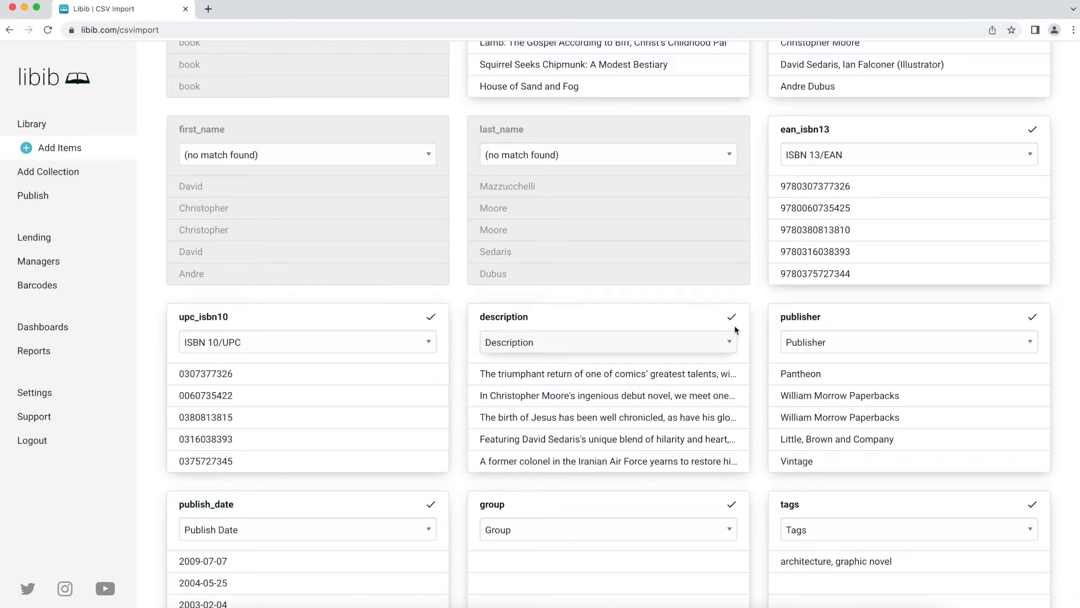
- Submit the book import with Process Import
scroll(765, 311, down, 15)
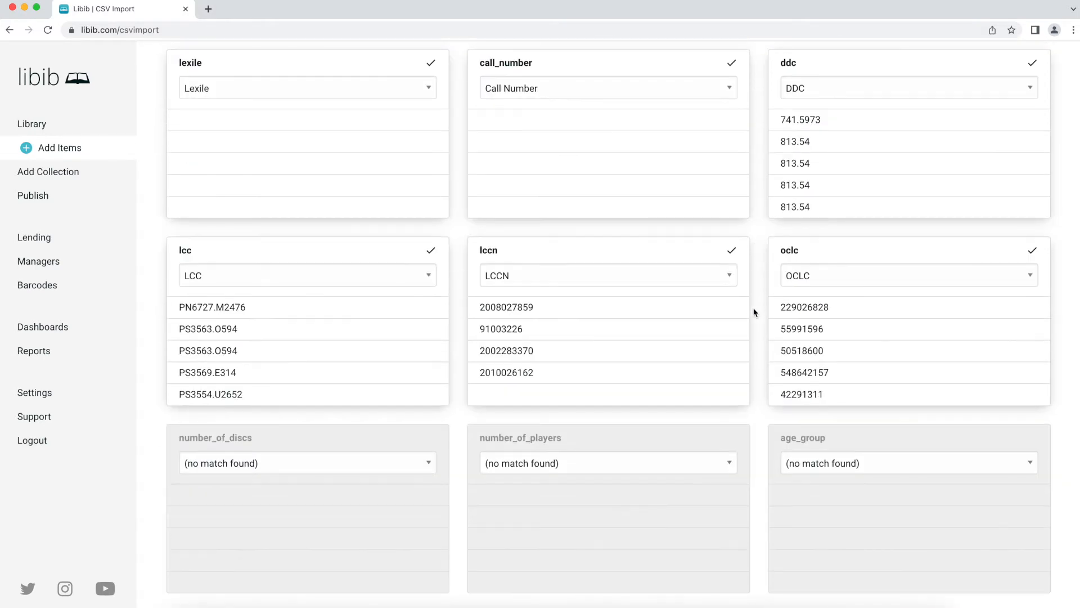
scroll(699, 255, down, 3)
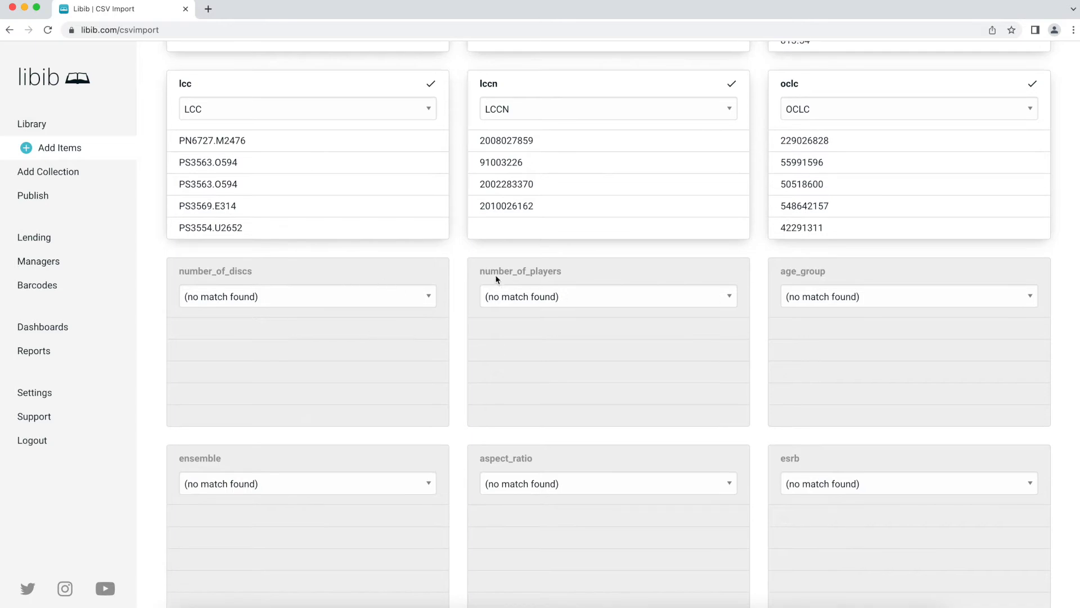
scroll(591, 336, down, 5)
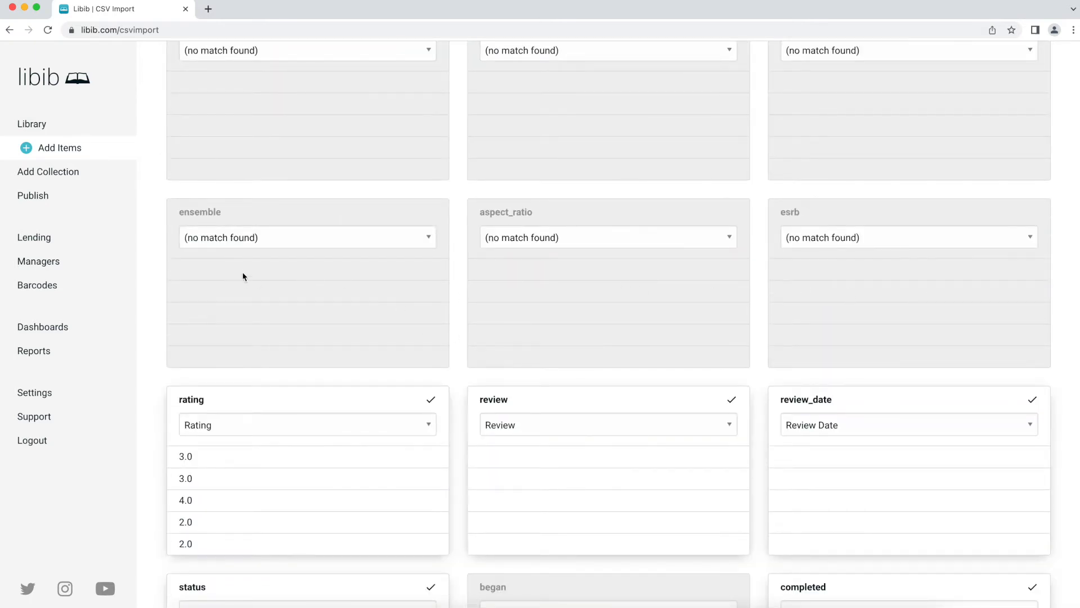
scroll(255, 262, down, 8)
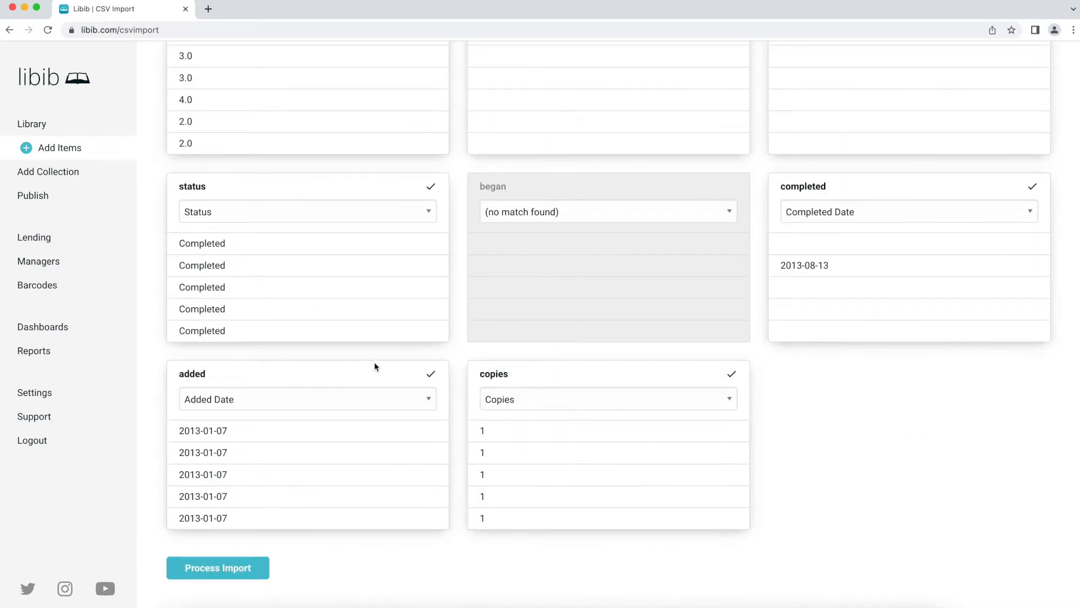
click(239, 572)
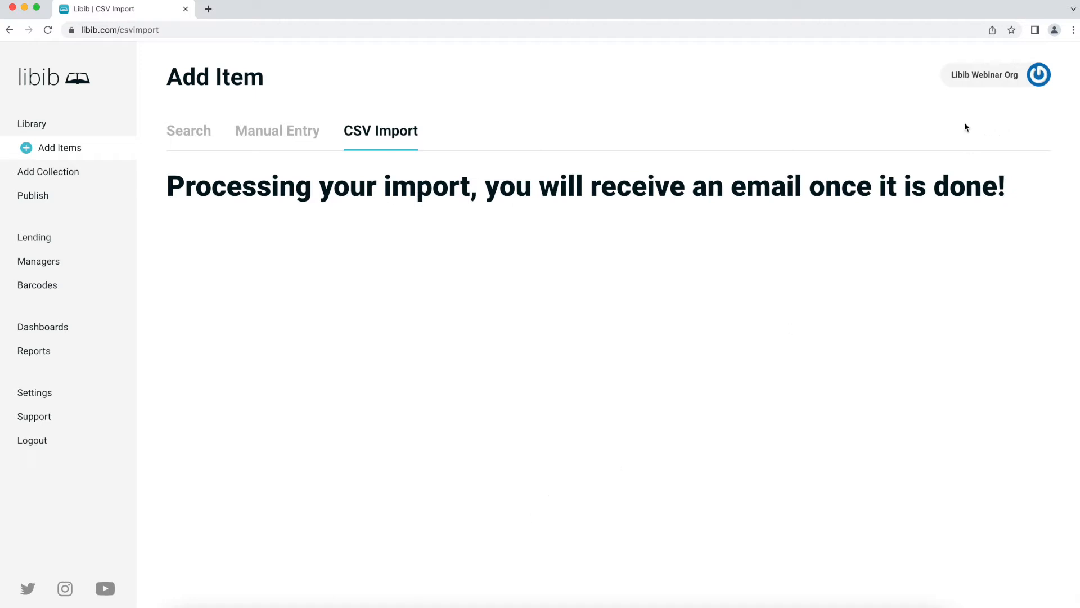
- Check the account details, then return to the Search form for adding Books to Home Collection
click(993, 78)
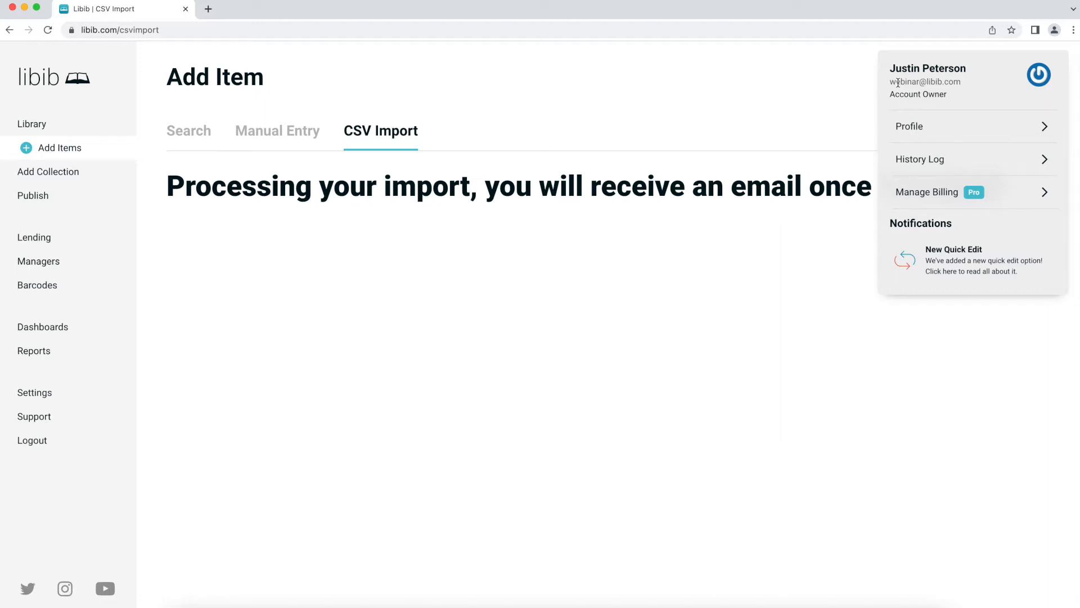
drag(889, 83, 962, 83)
click(777, 74)
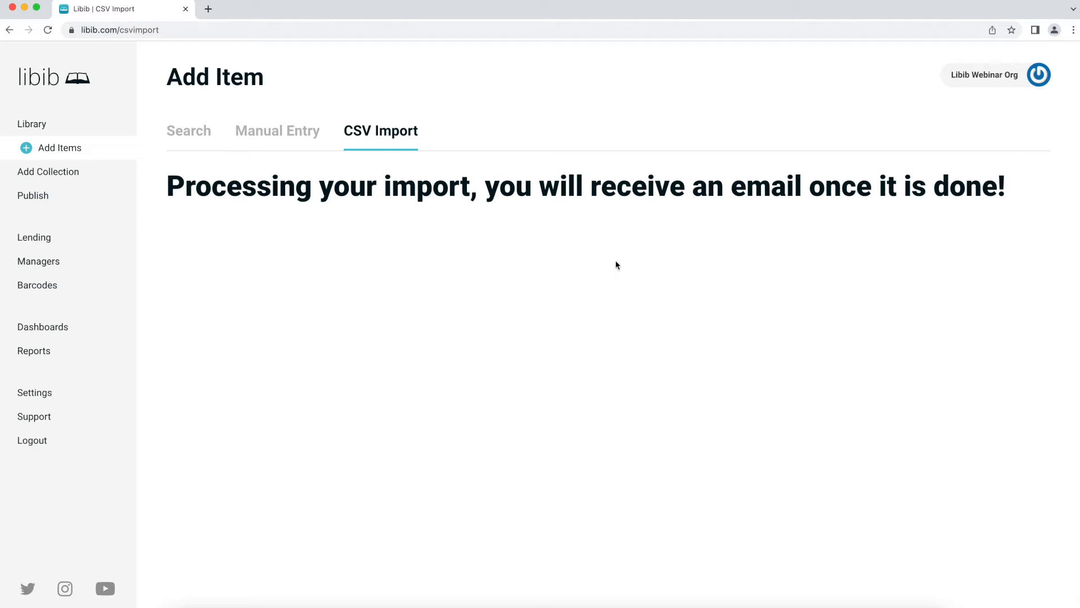
click(194, 136)
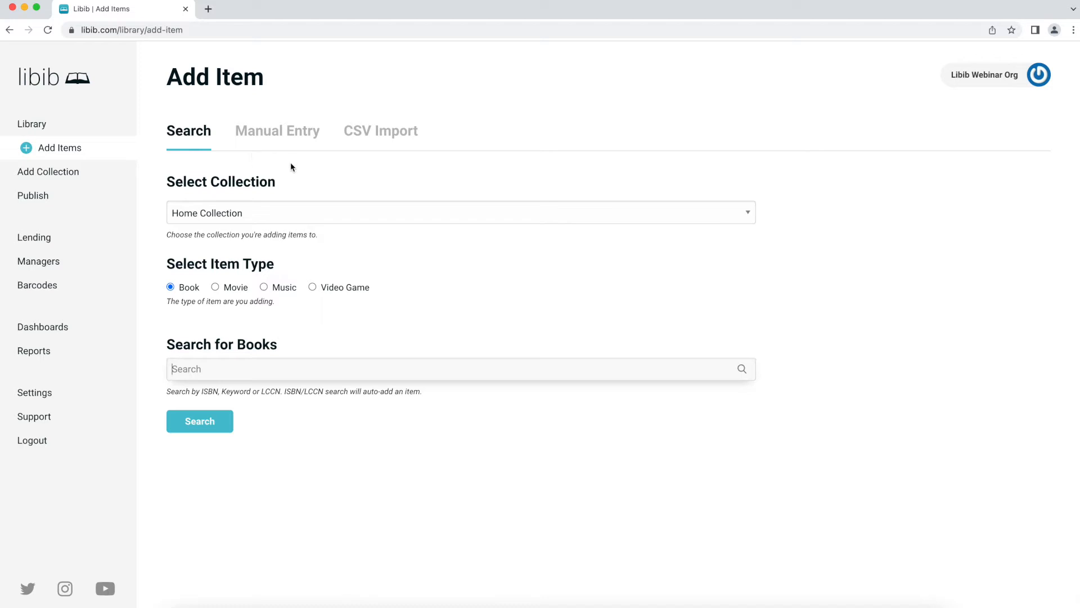
- Go to the Library to view the Home Collection cover grid, starting with Asterios Polyp
click(82, 131)
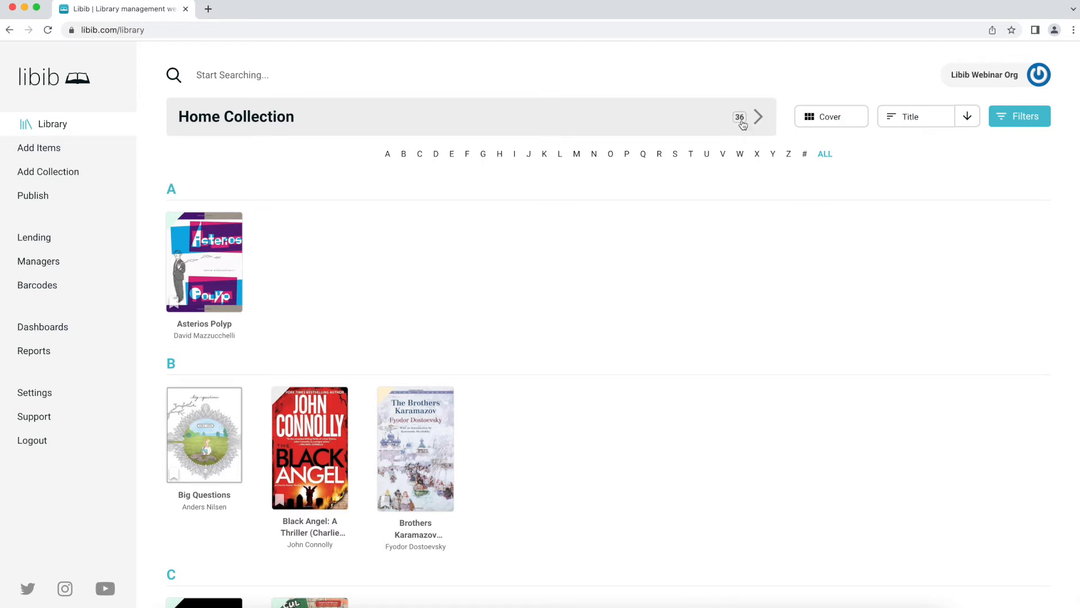
mouse_move(742, 125)
- Cycle the collection layout through List, Summary and List, then return to Cover view
click(849, 118)
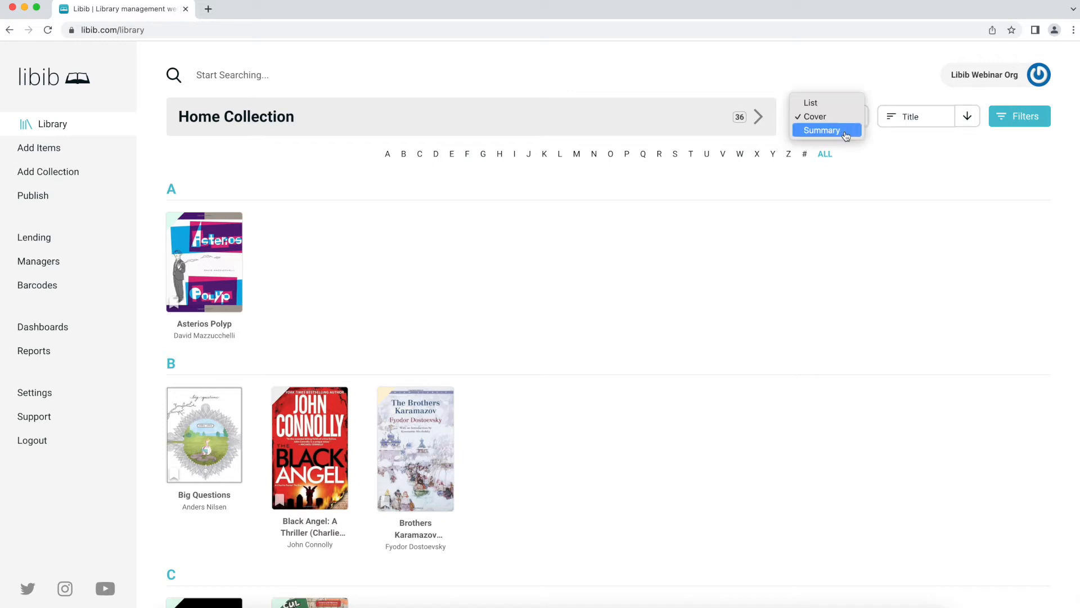
click(906, 151)
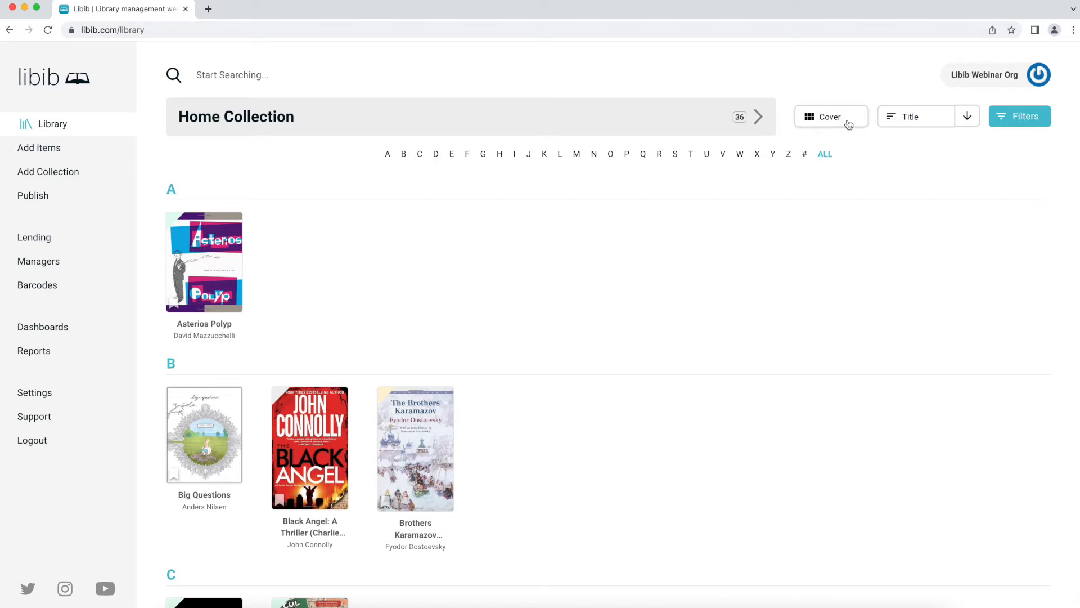
click(848, 125)
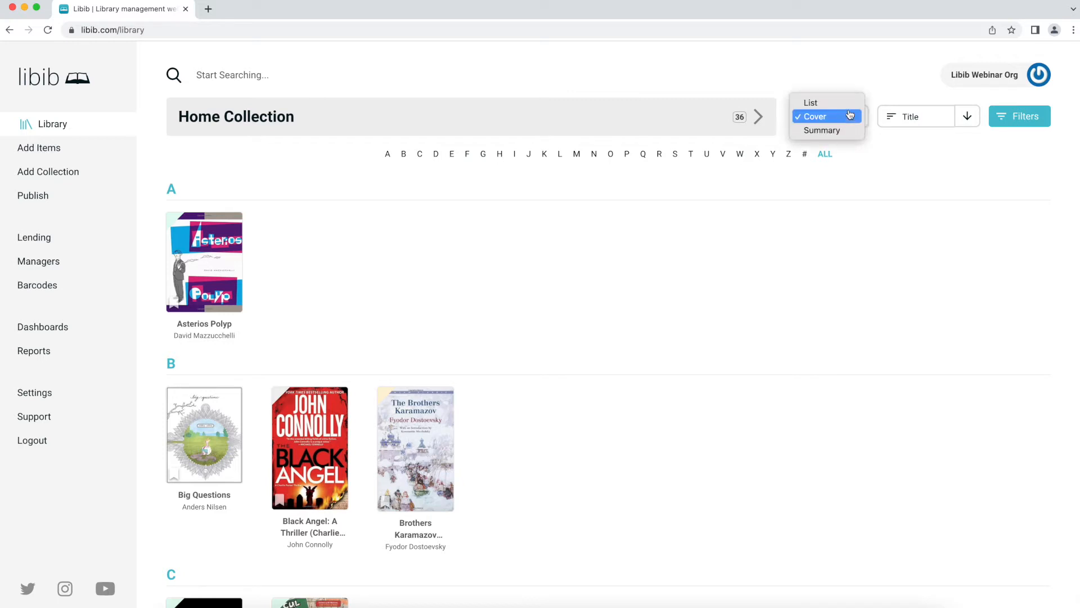
click(850, 107)
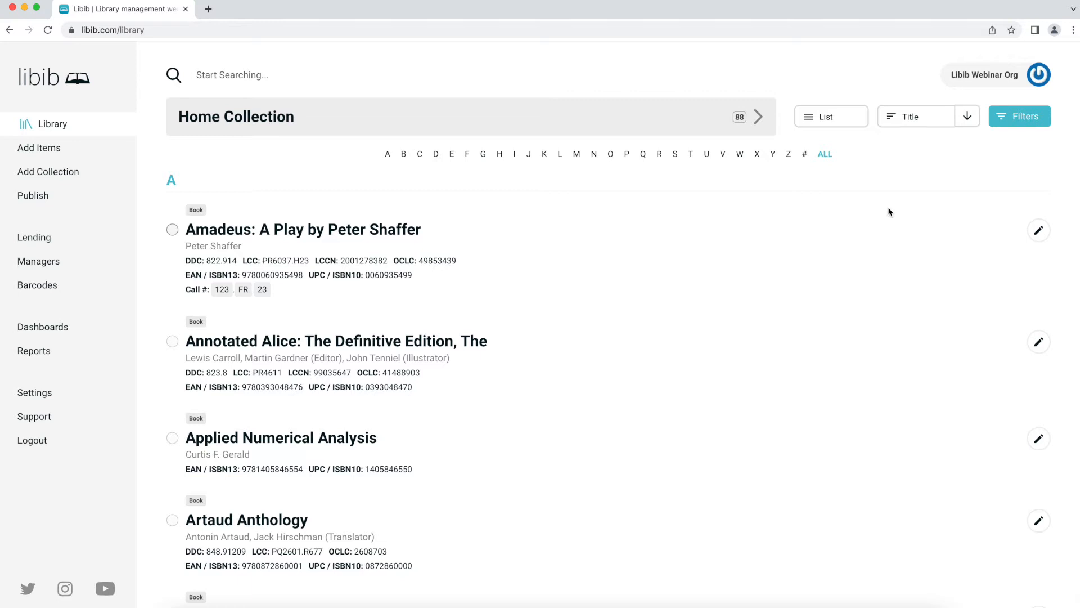
click(858, 121)
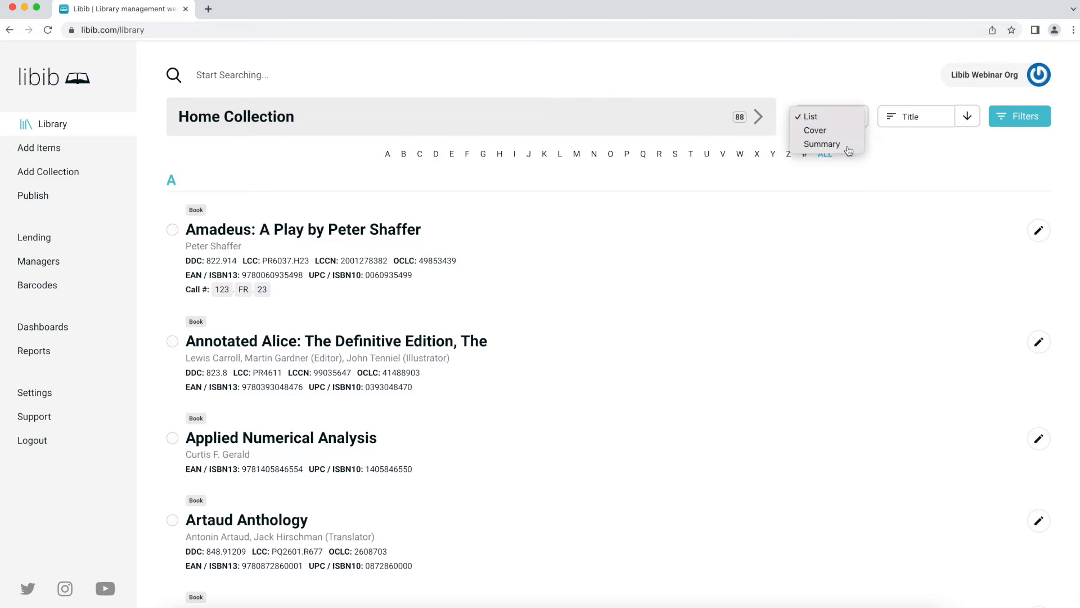
click(848, 147)
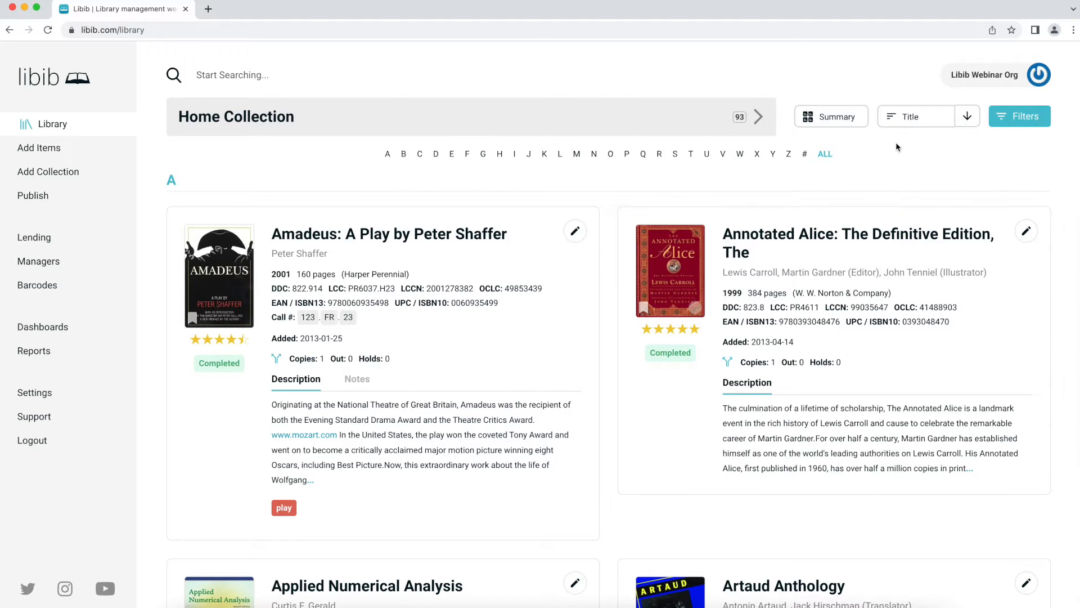
click(830, 125)
click(819, 89)
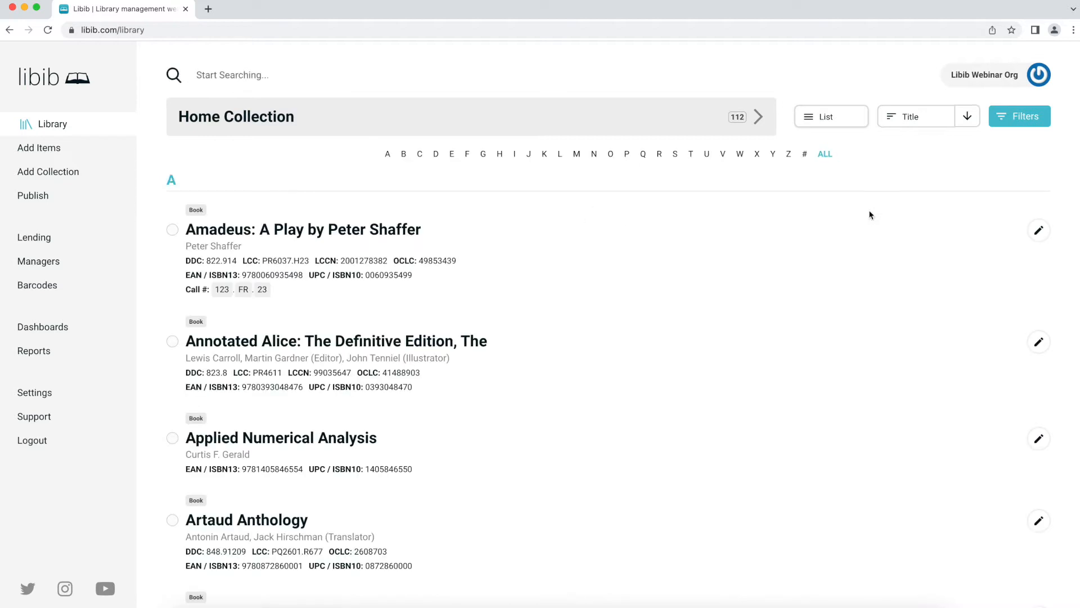
click(818, 118)
click(814, 130)
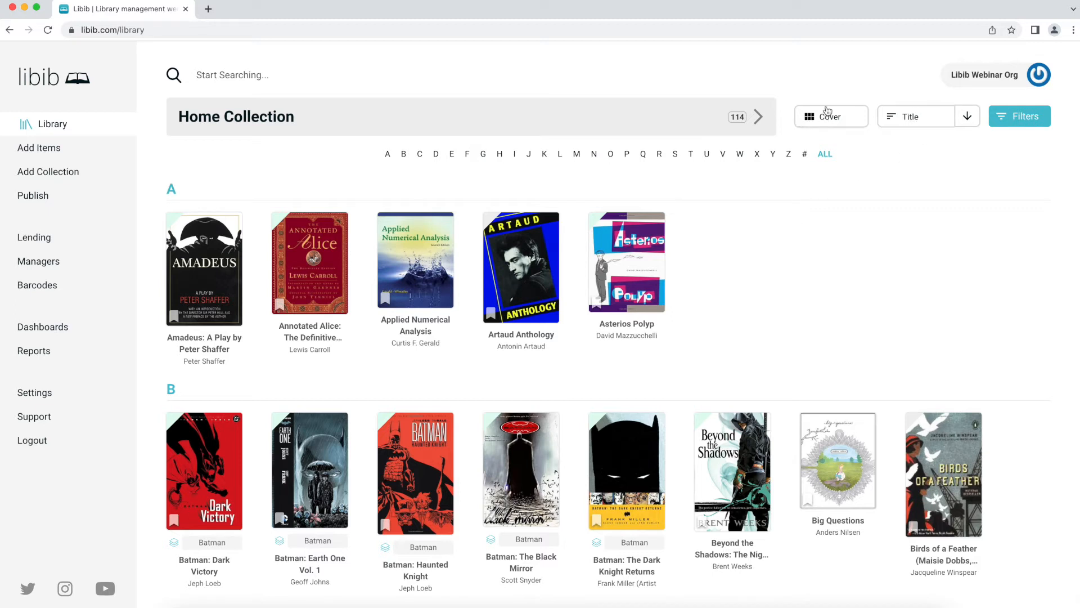
click(928, 125)
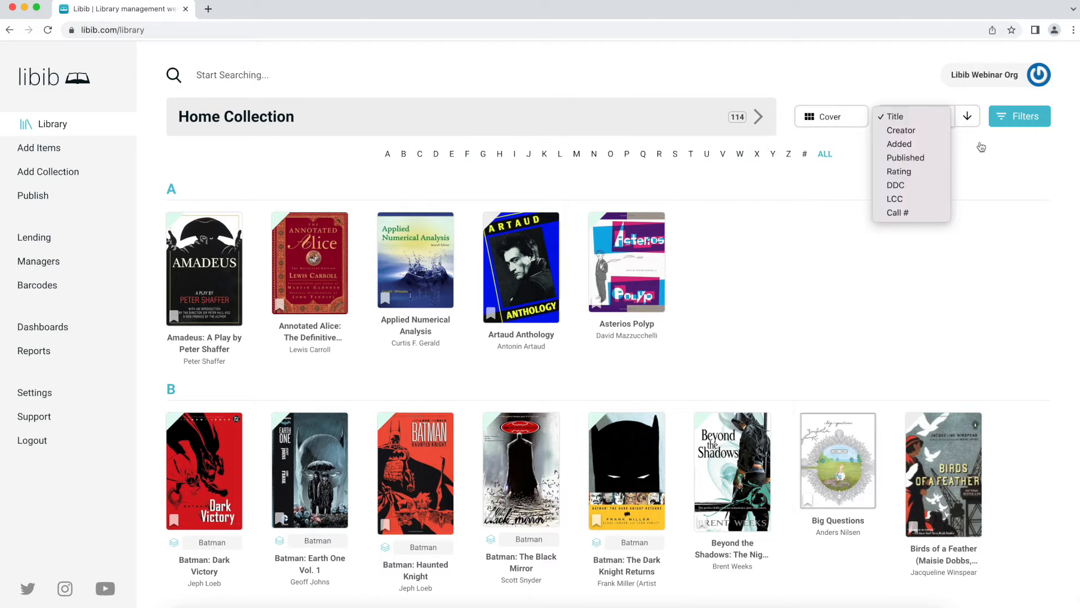
click(971, 129)
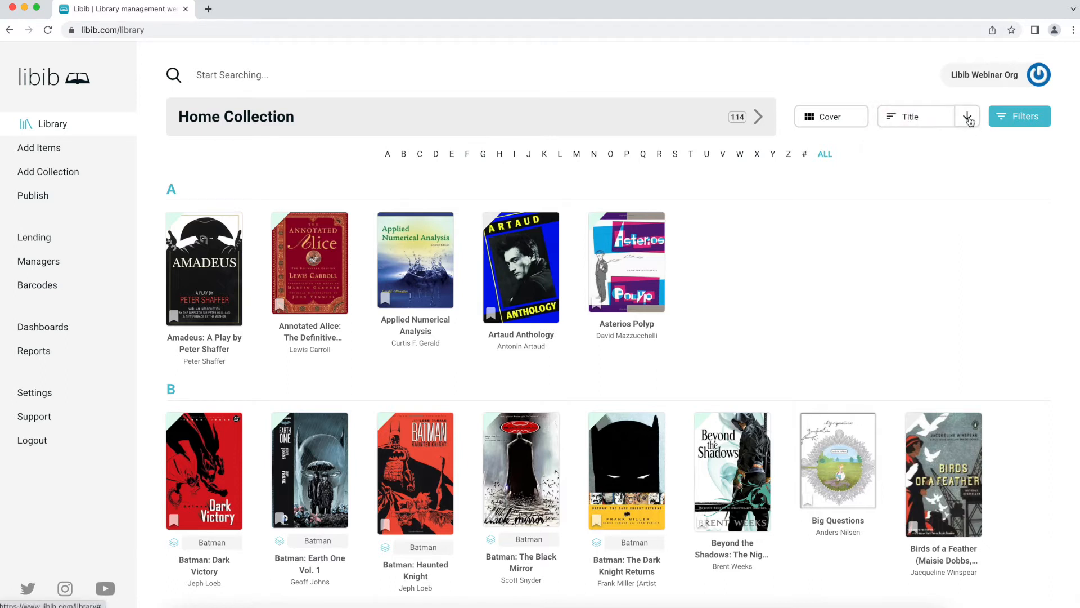
click(968, 120)
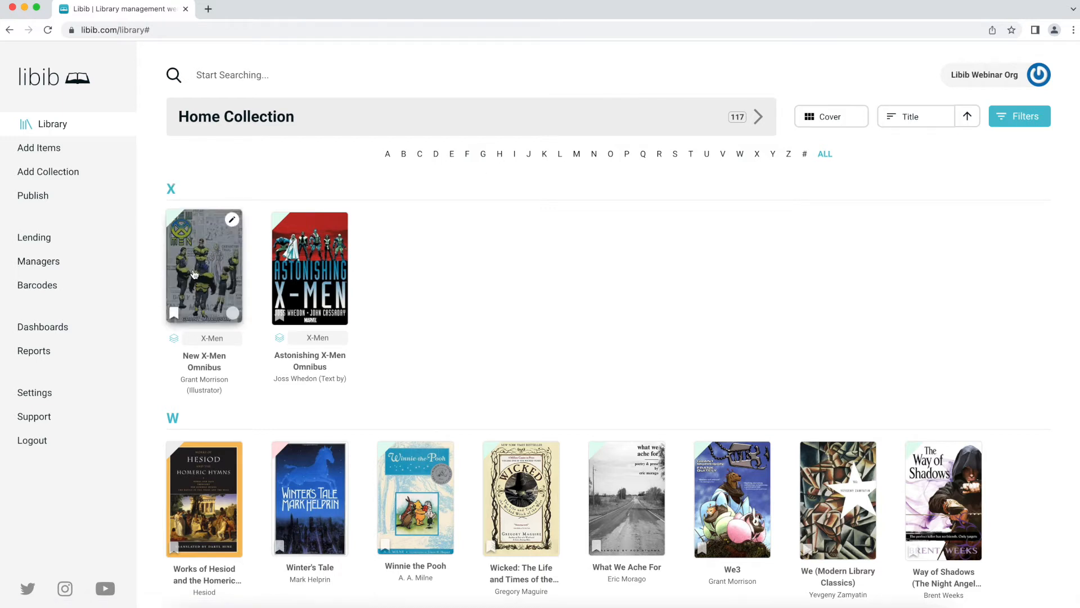
mouse_move(315, 287)
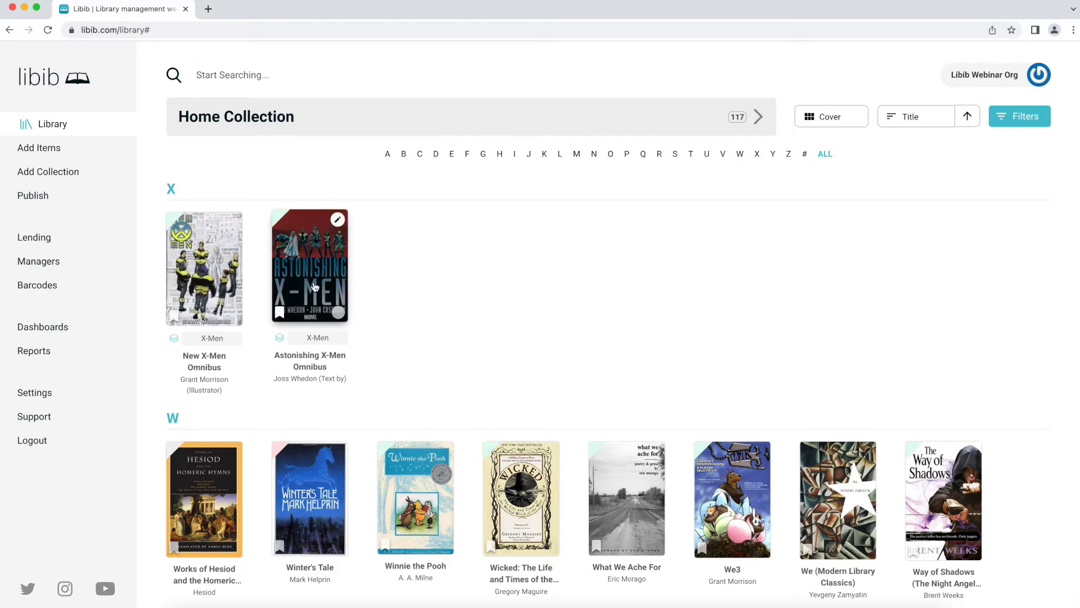
click(968, 117)
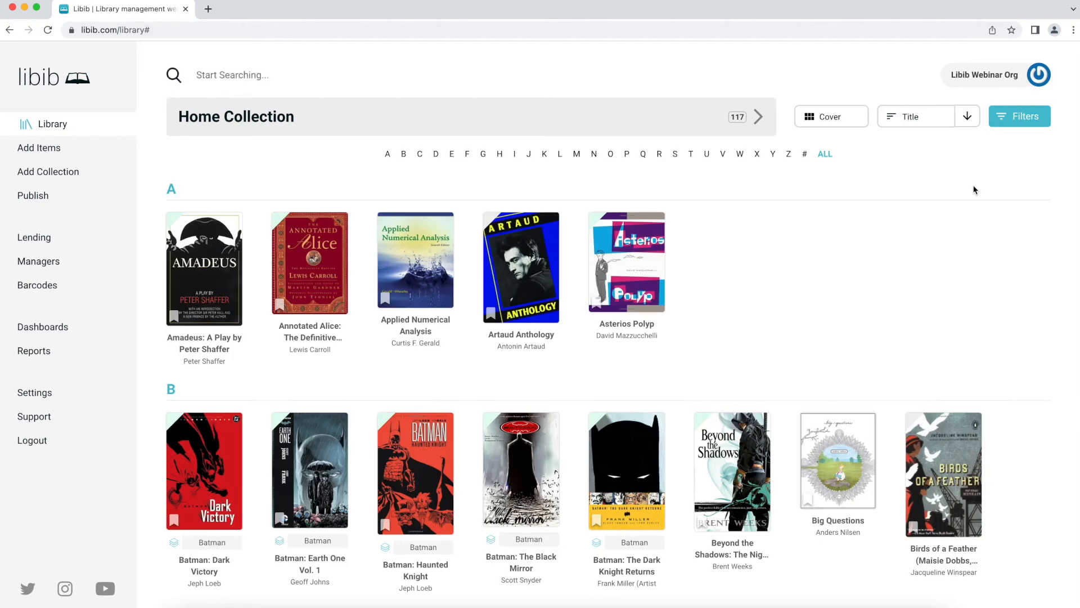
click(922, 117)
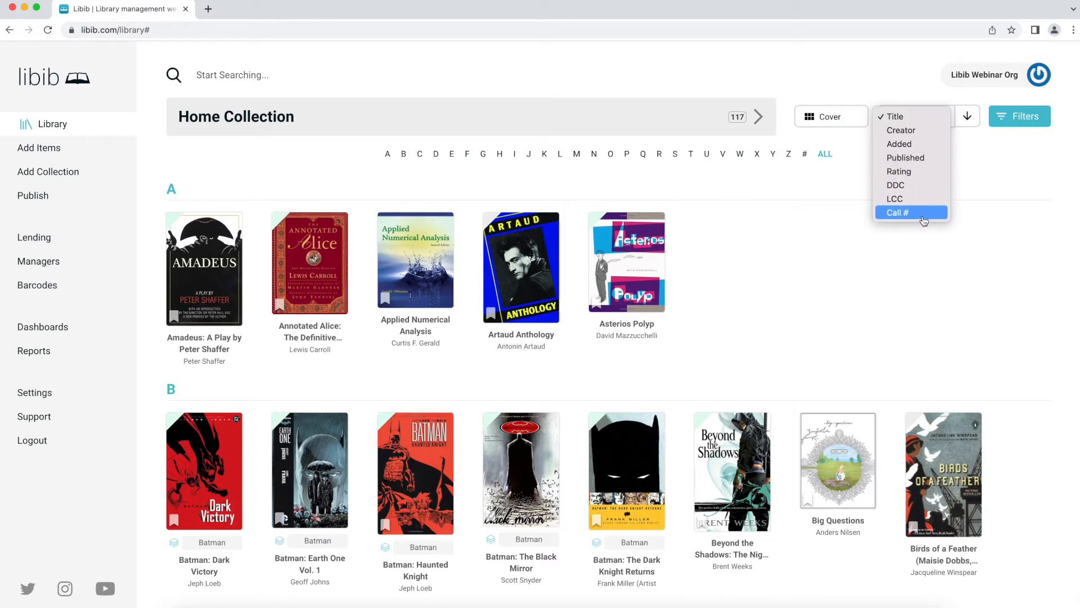
- Sort the collection by date added, then filter to 2022 and then 2013
click(976, 256)
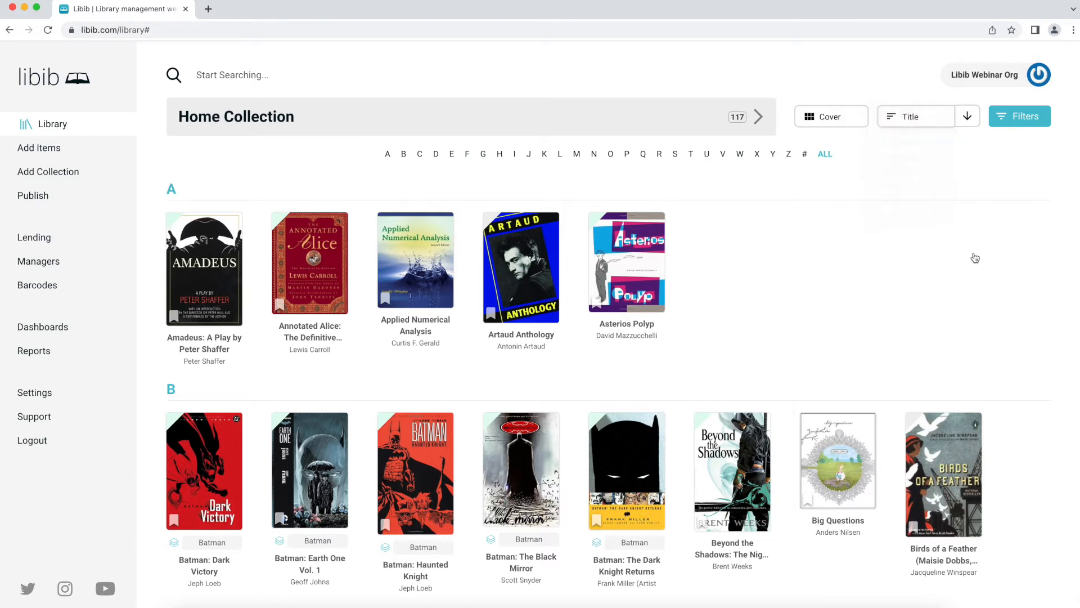
click(915, 126)
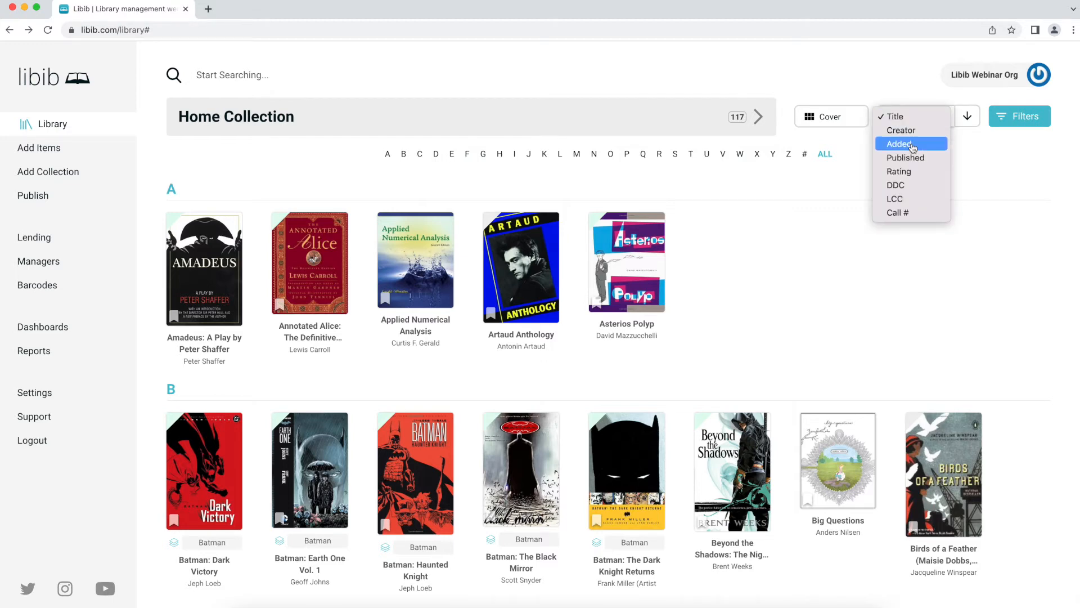
click(912, 146)
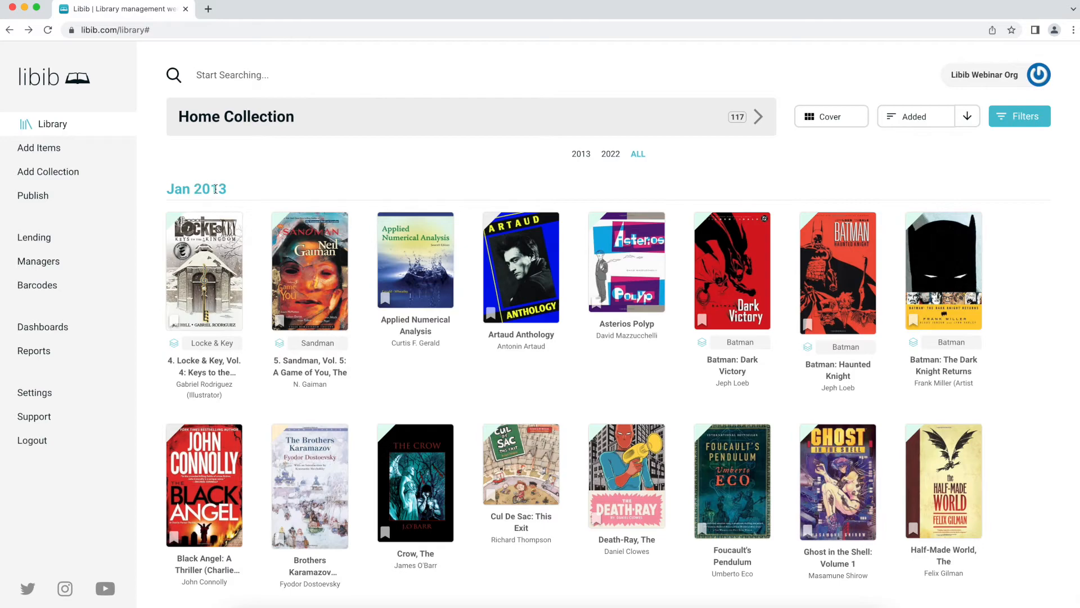
scroll(214, 225, down, 15)
scroll(214, 225, down, 20)
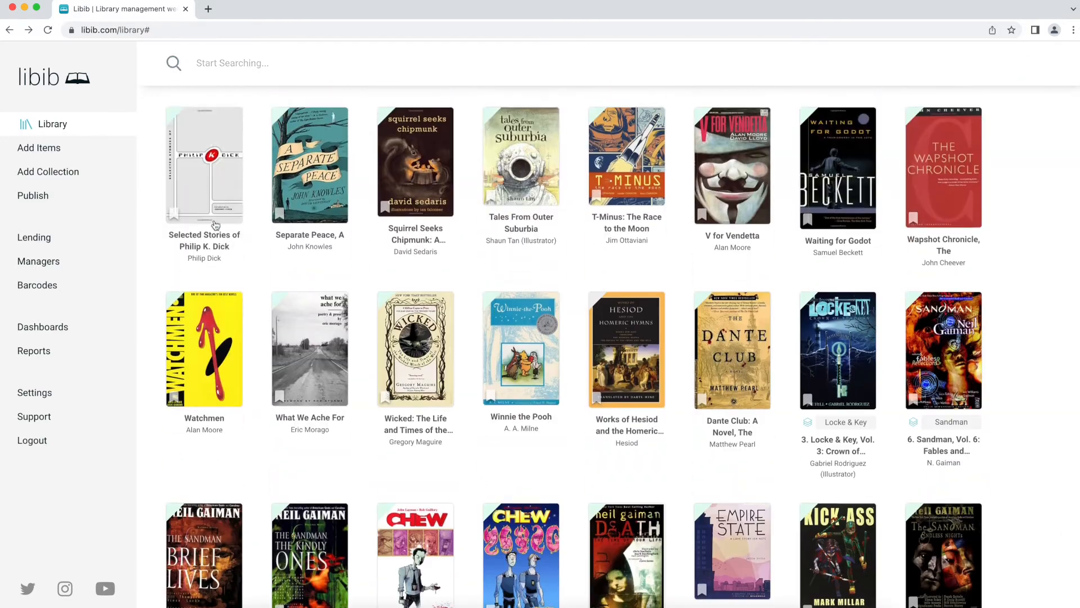
scroll(214, 219, up, 6)
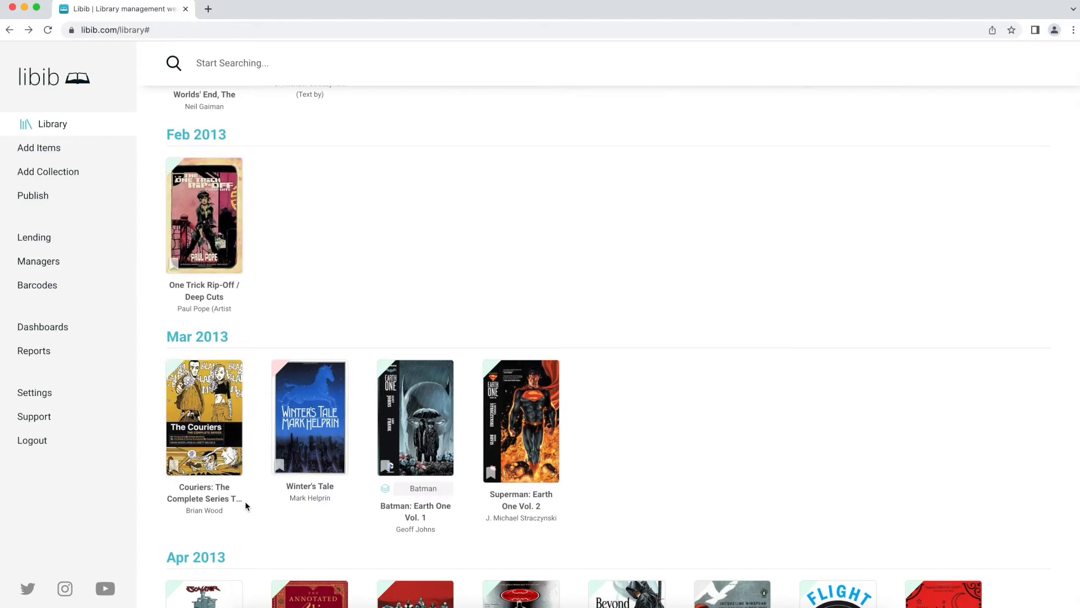
scroll(360, 428, up, 10)
scroll(374, 422, up, 15)
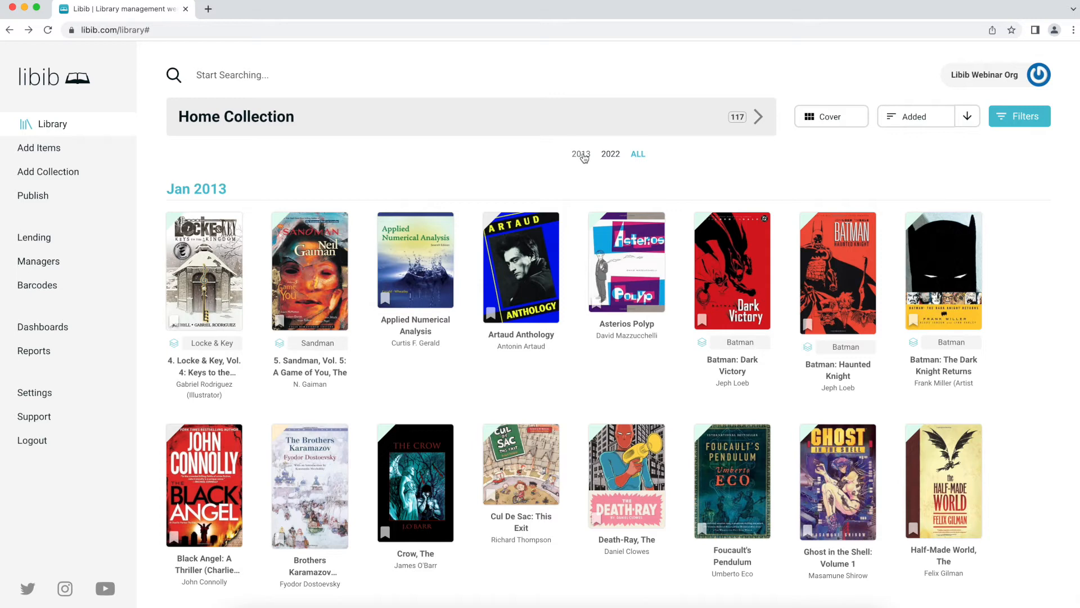
click(615, 156)
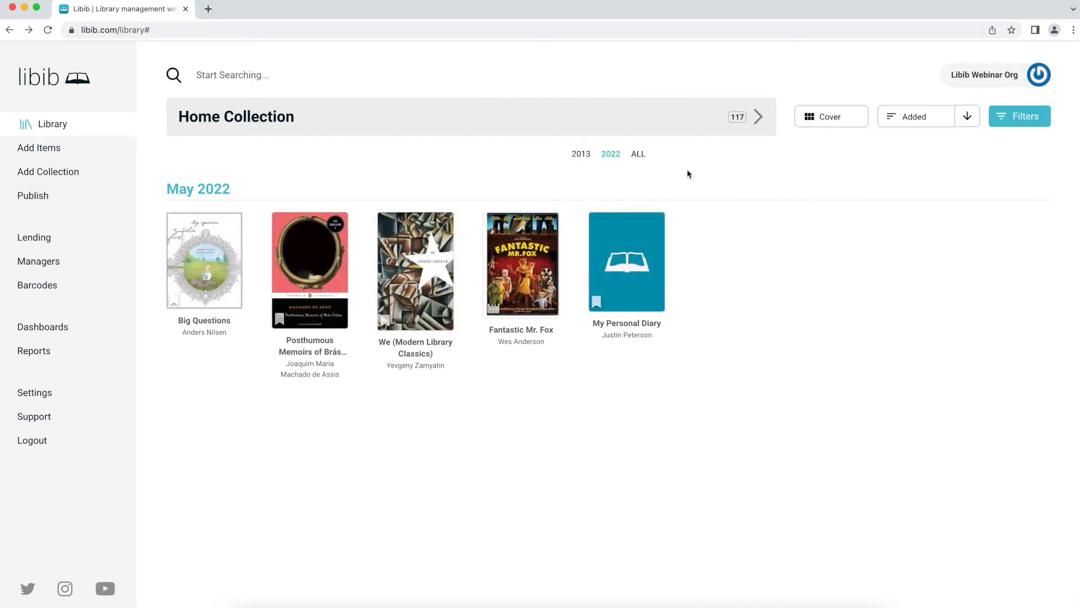
click(582, 157)
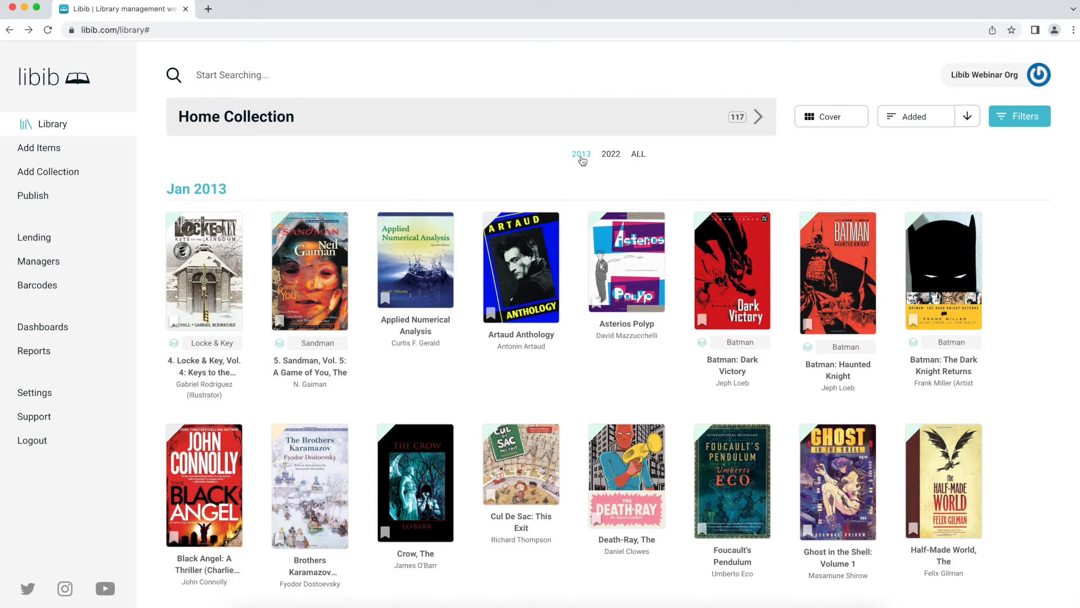
- Show all years, re-sort by Title, view letter C, then show ALL letters again
click(636, 155)
click(908, 116)
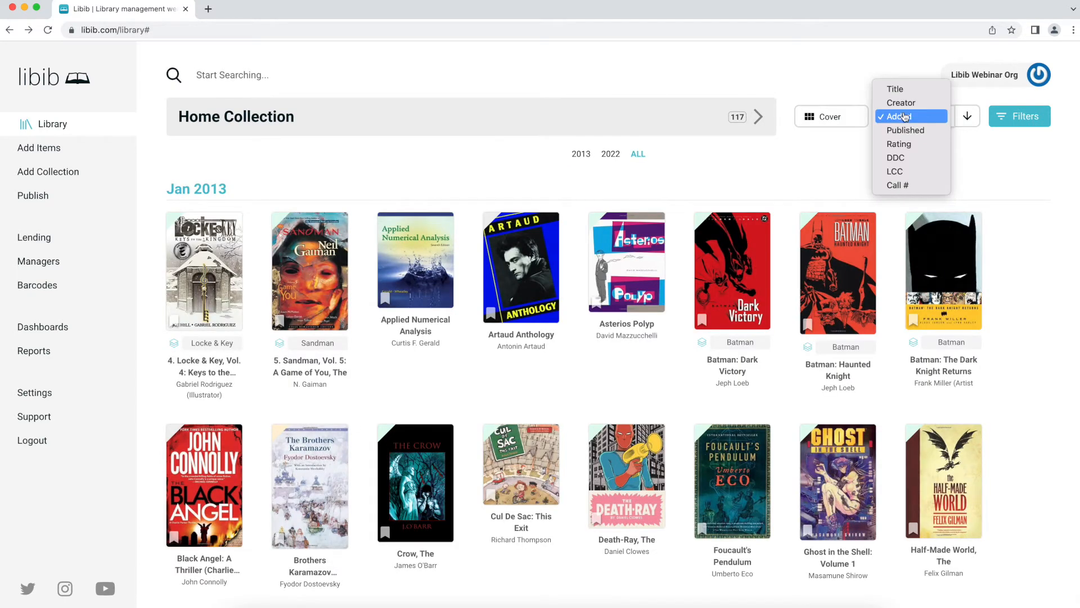
click(903, 90)
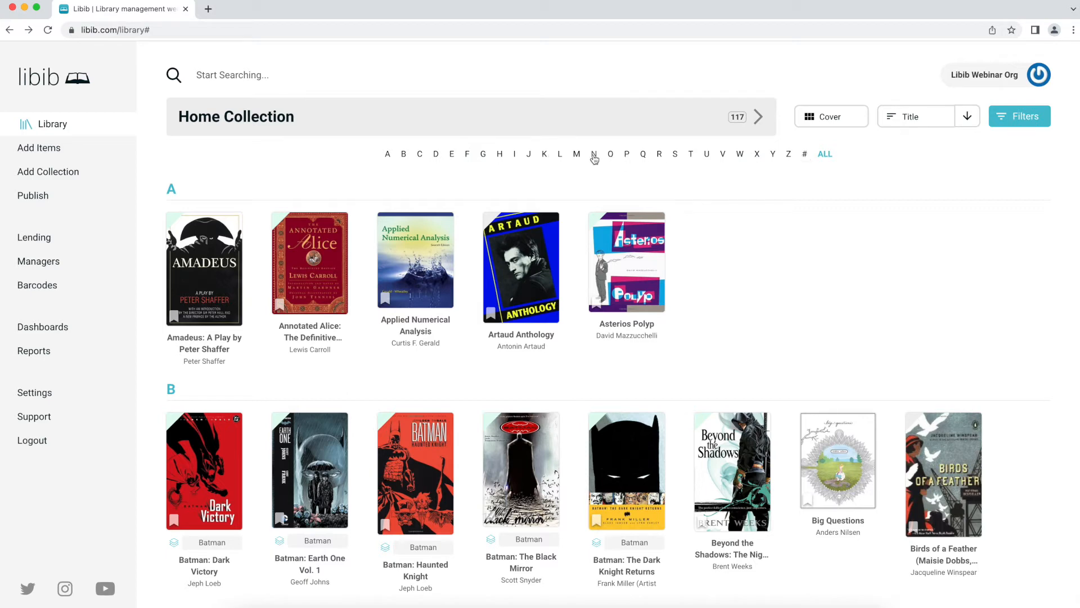
click(420, 154)
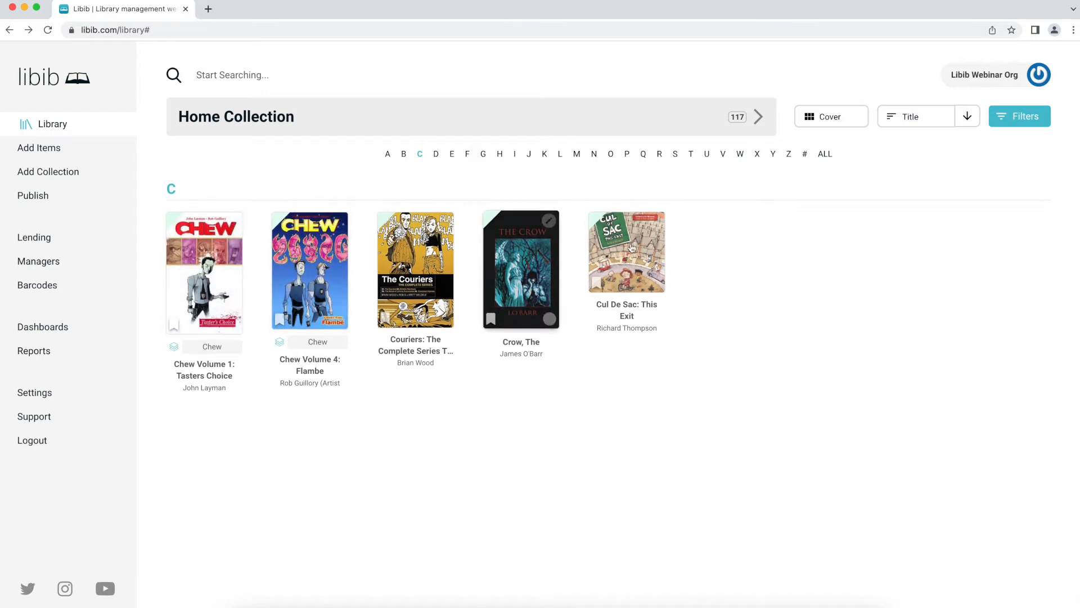
click(825, 154)
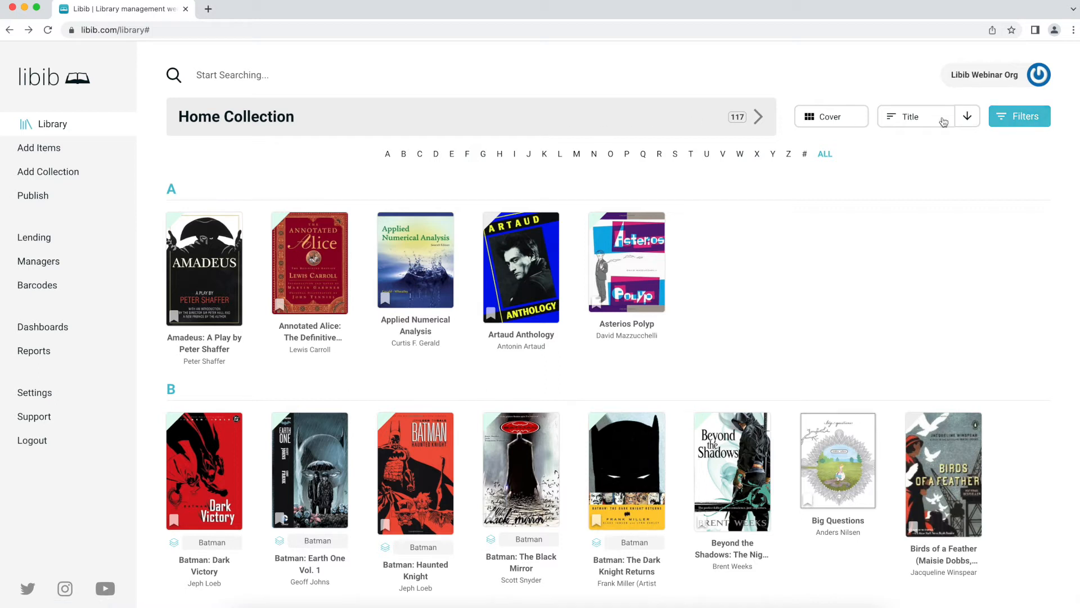
- Filter the collection to the Movie type, then remove the Movie filter chip
click(1011, 124)
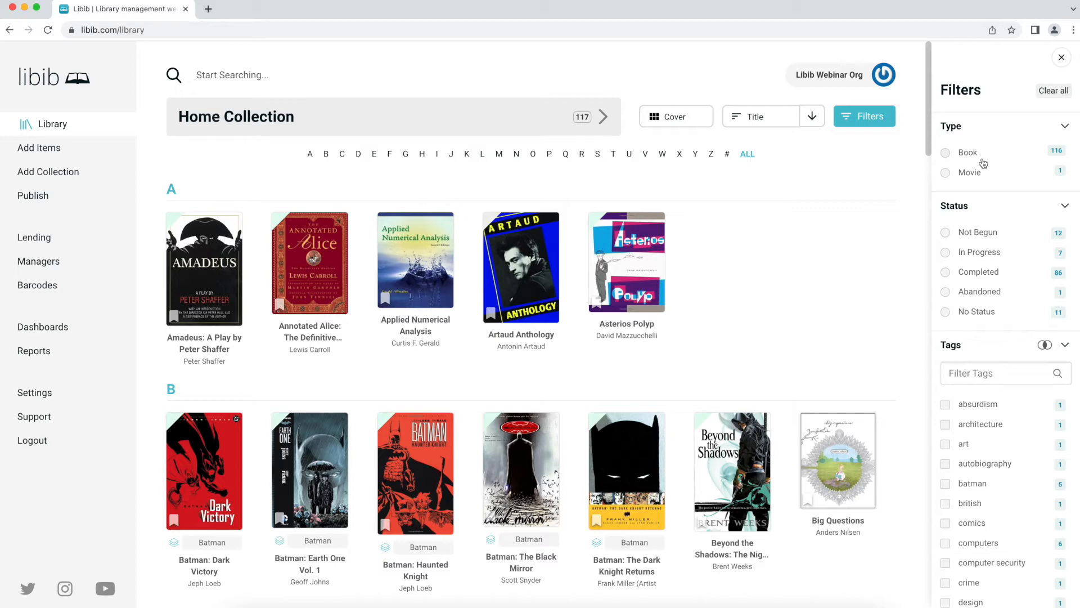
click(969, 173)
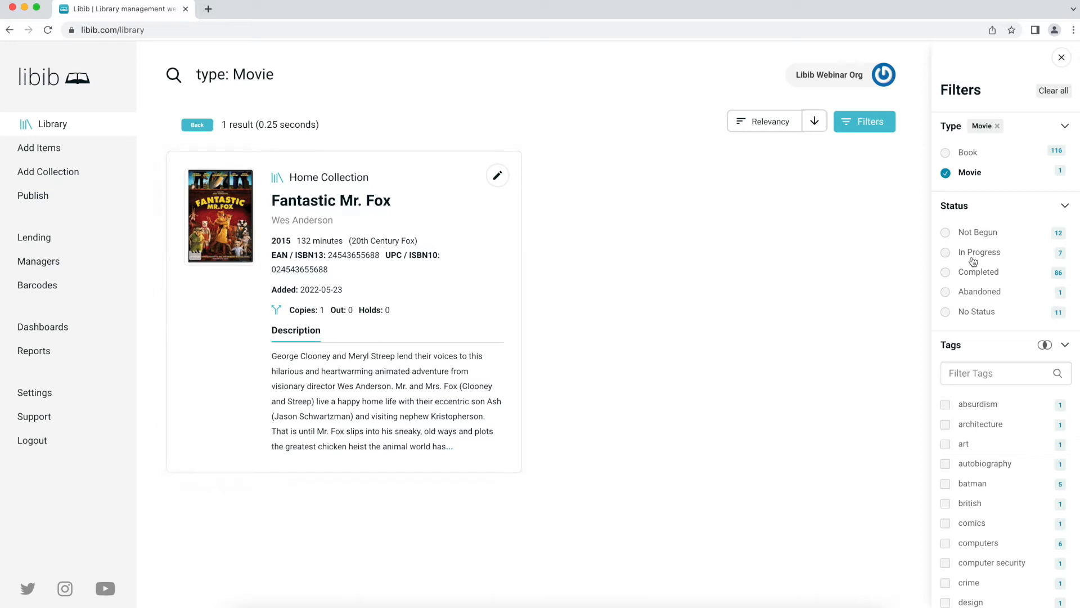
click(997, 126)
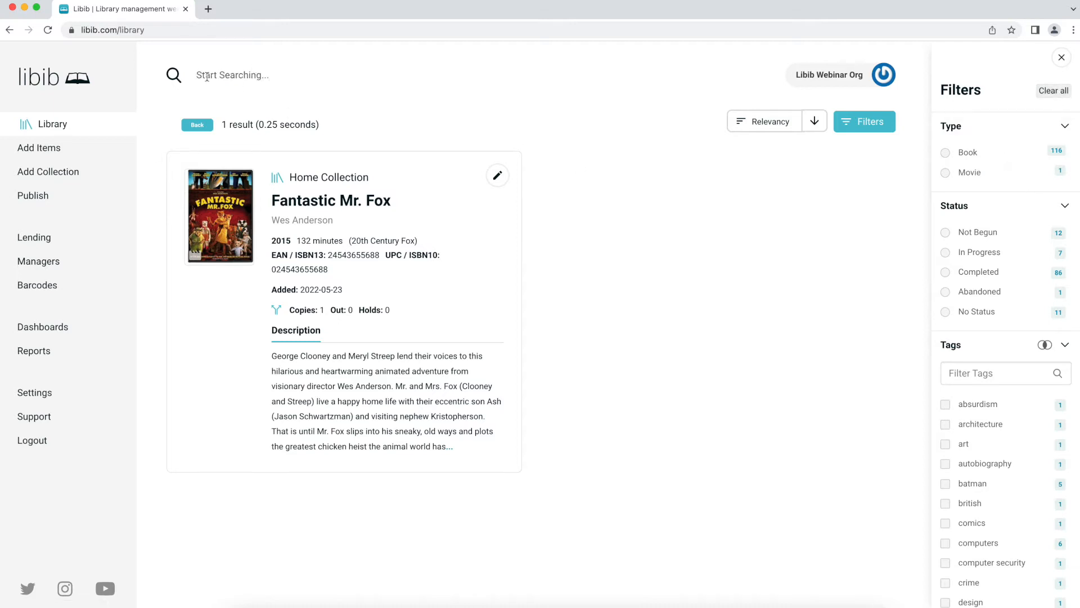
click(235, 68)
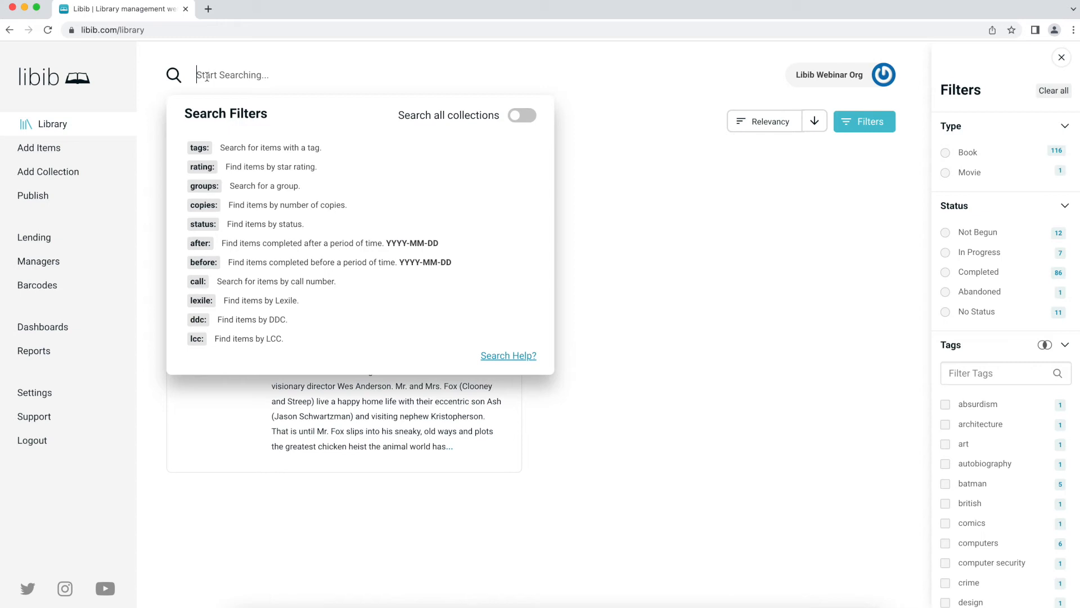
click(722, 269)
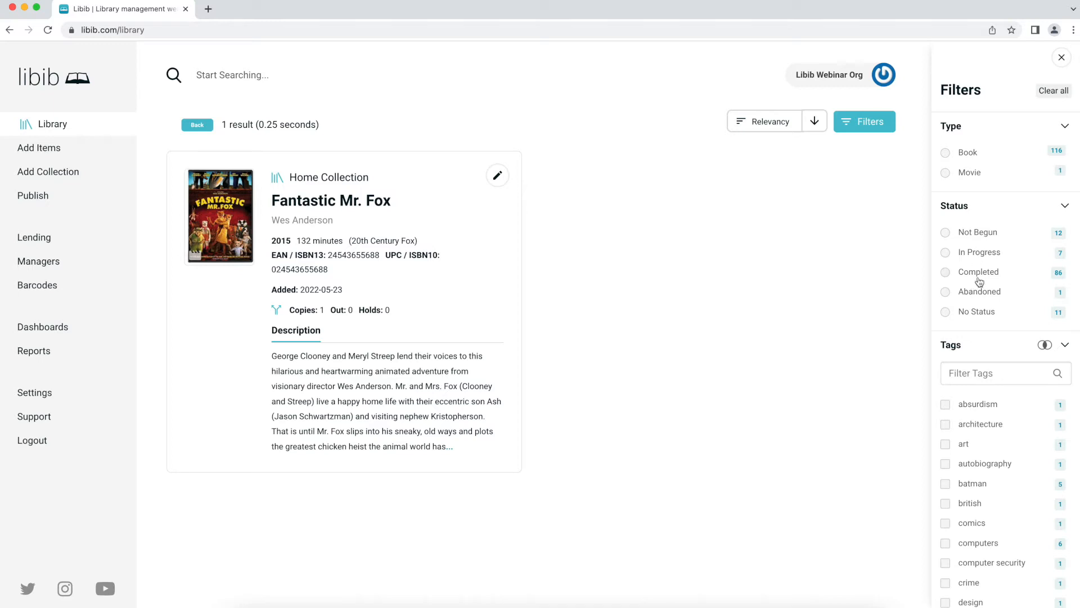
scroll(977, 313, down, 1)
- Filter results to the 'computers' tag, then clear the tag search text
click(976, 344)
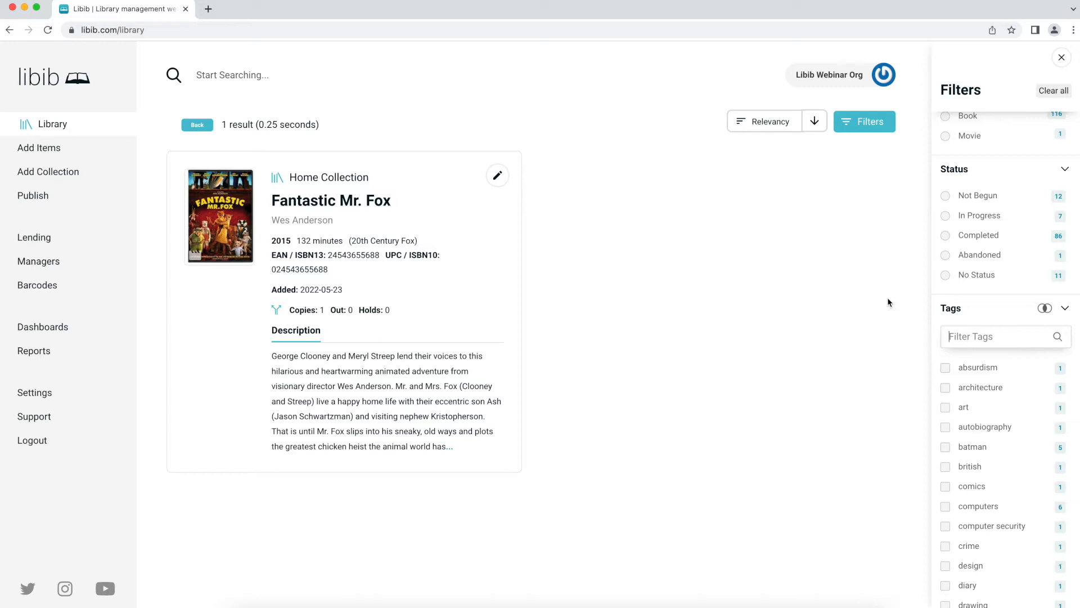
text(comp)
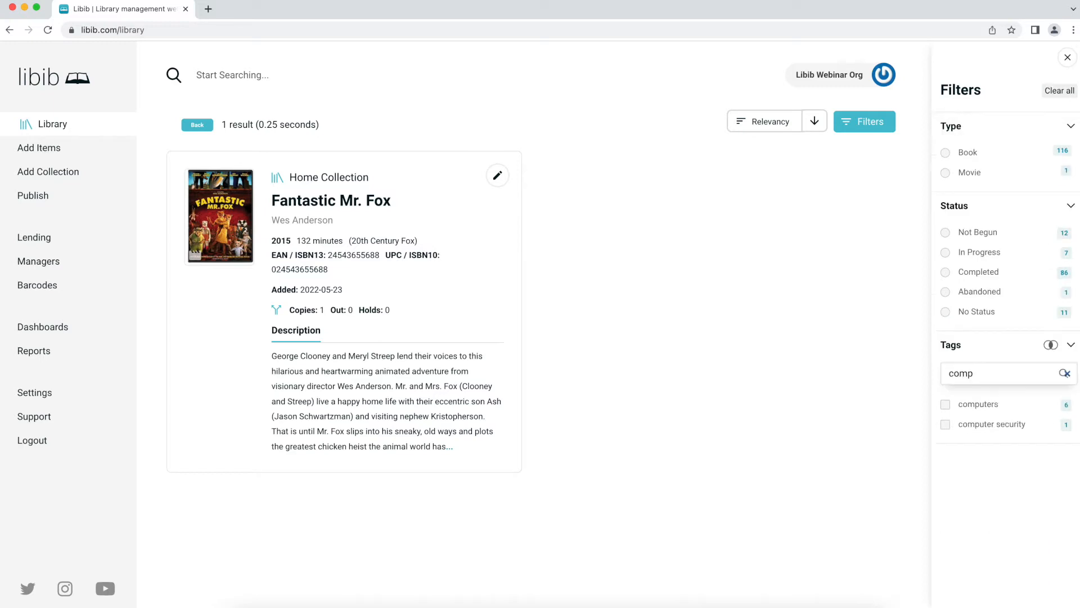
text(uters)
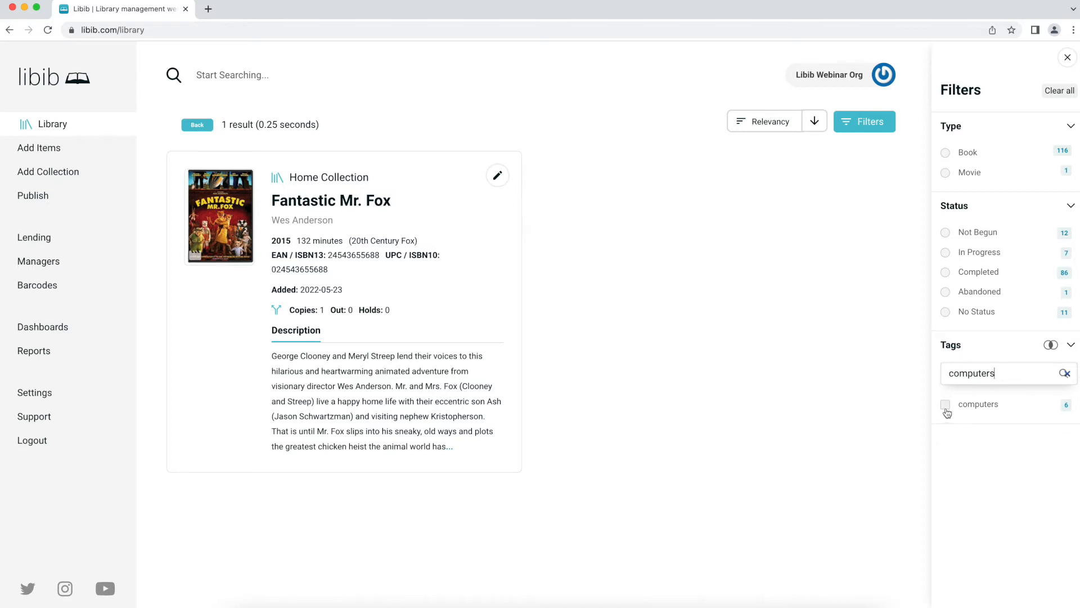
click(972, 408)
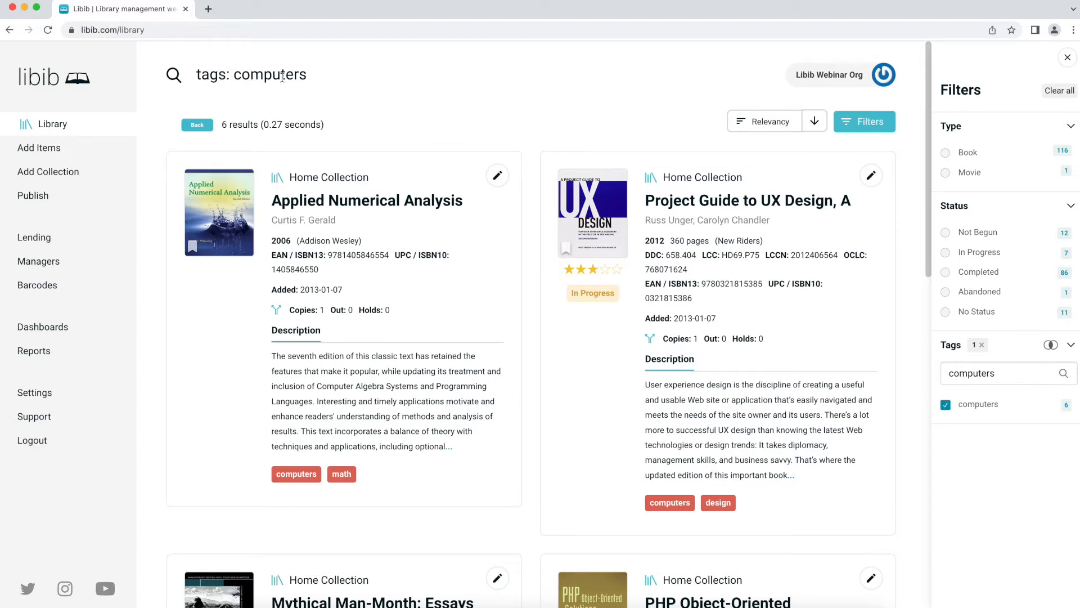
scroll(300, 274, down, 2)
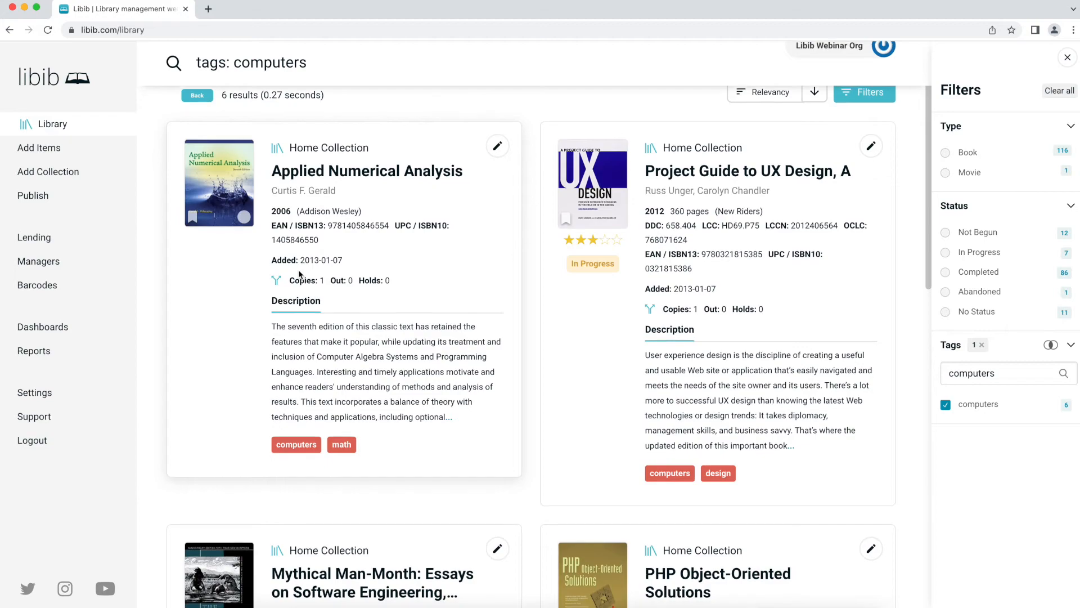
scroll(299, 274, down, 10)
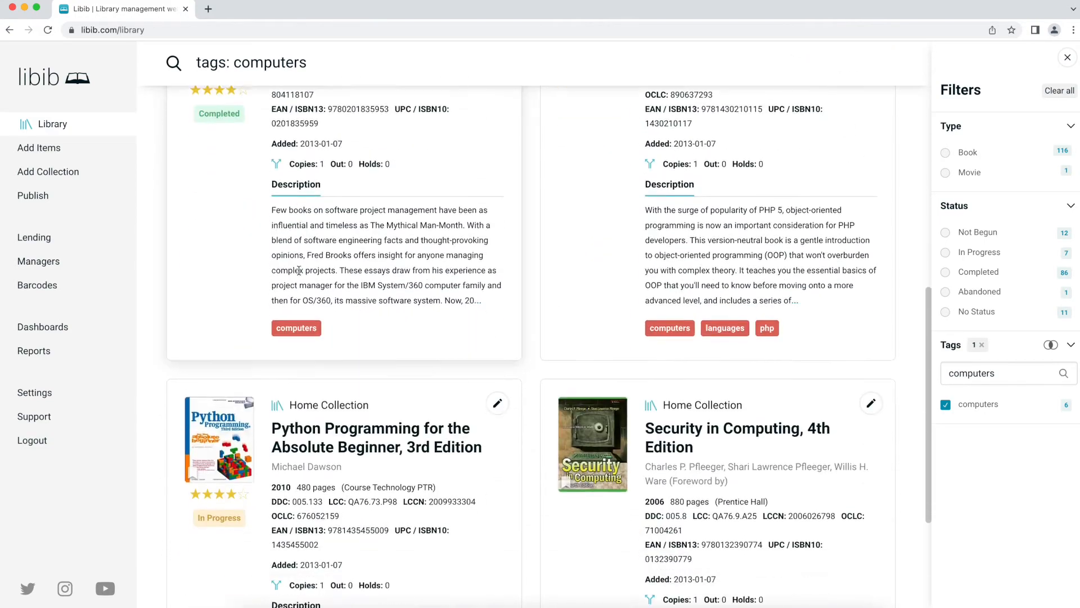
scroll(300, 274, down, 5)
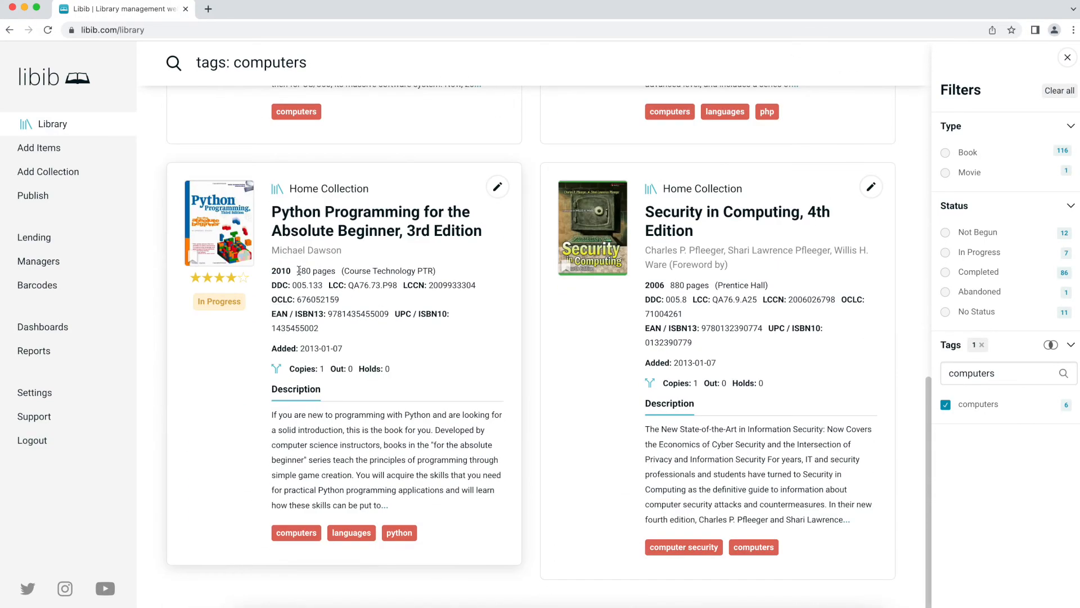
scroll(299, 271, up, 15)
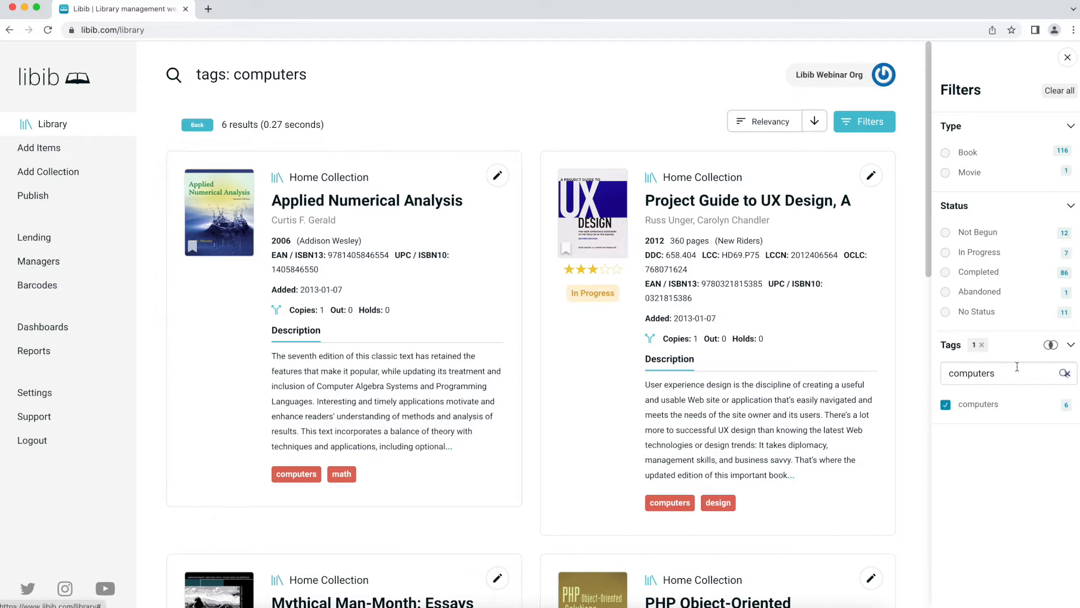
drag(1018, 368, 948, 371)
key(BackSpace)
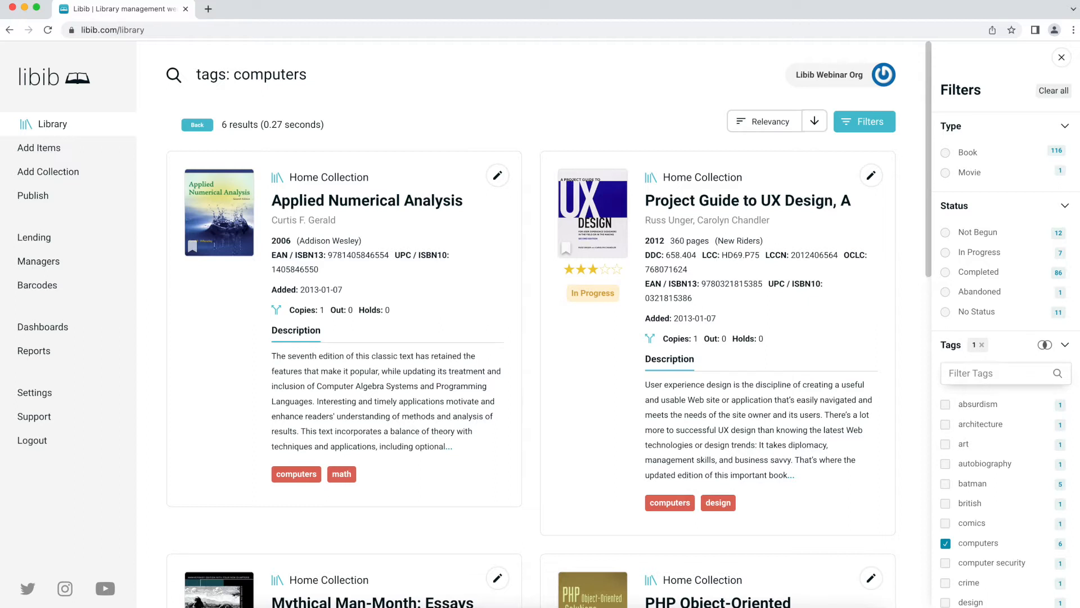
- Add the 'languages' tag to narrow results to two books, then close the Filters panel
text(lan)
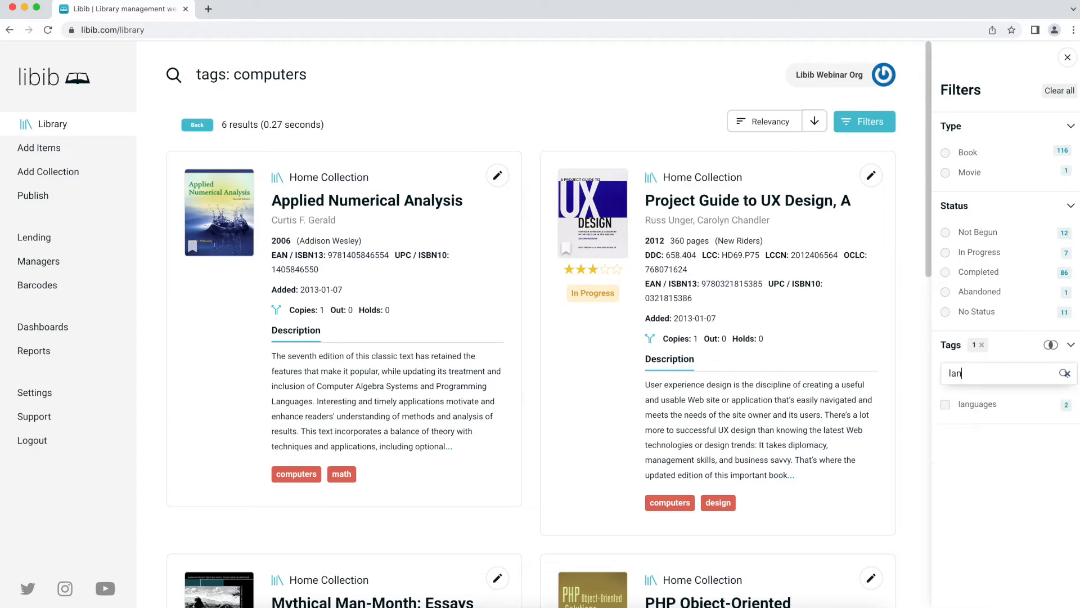
click(946, 405)
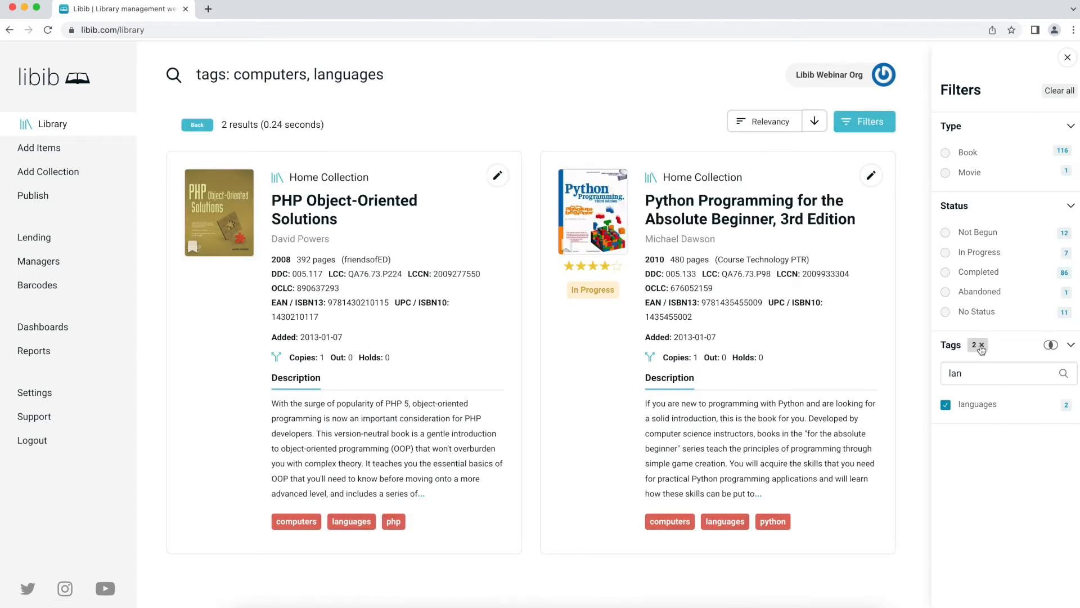
click(242, 77)
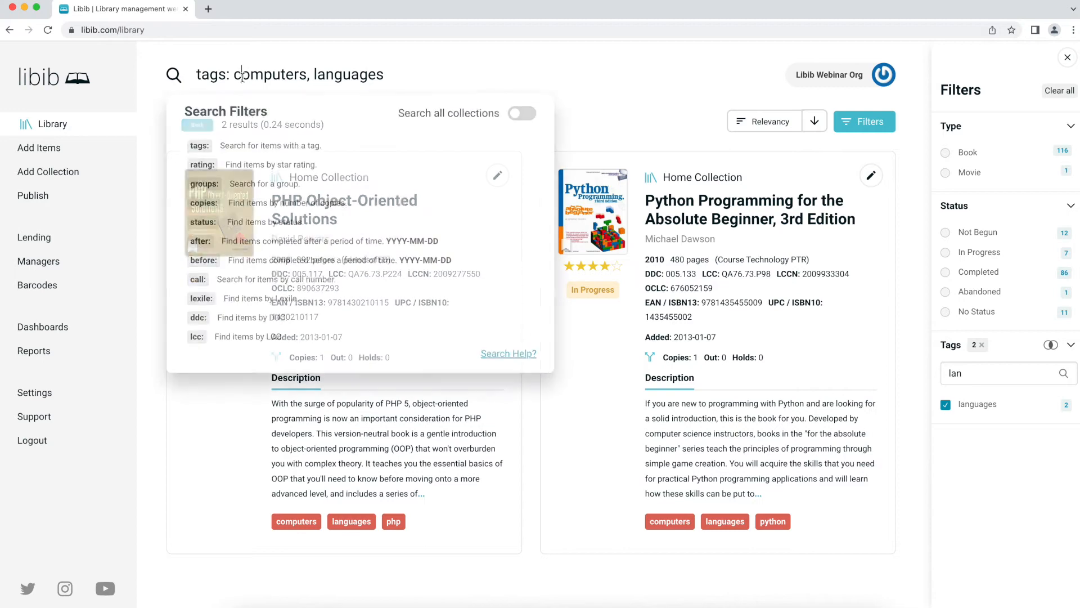
click(414, 76)
key(Return)
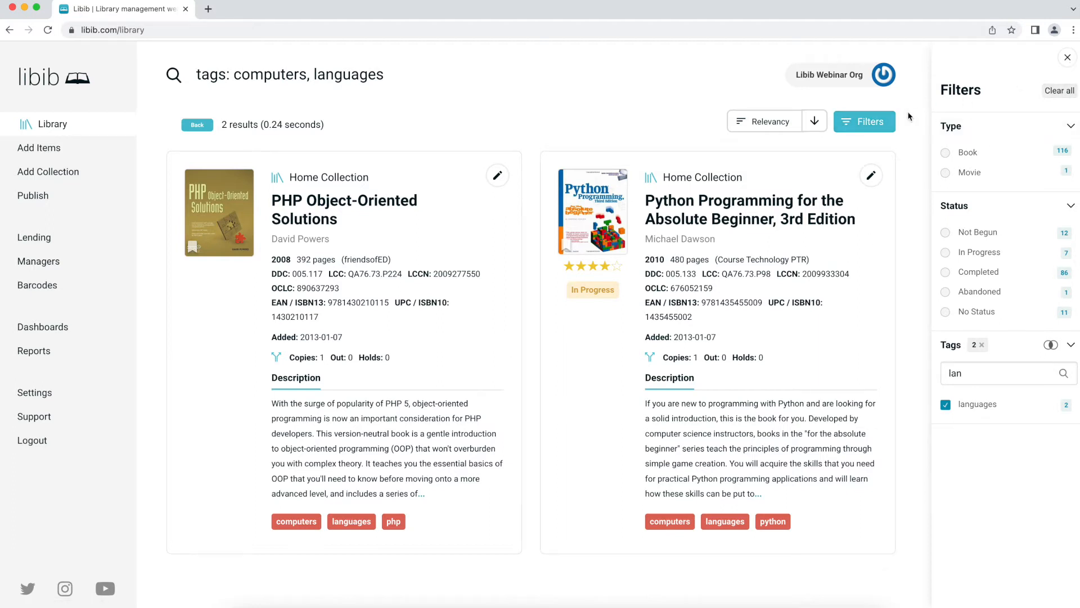
click(867, 125)
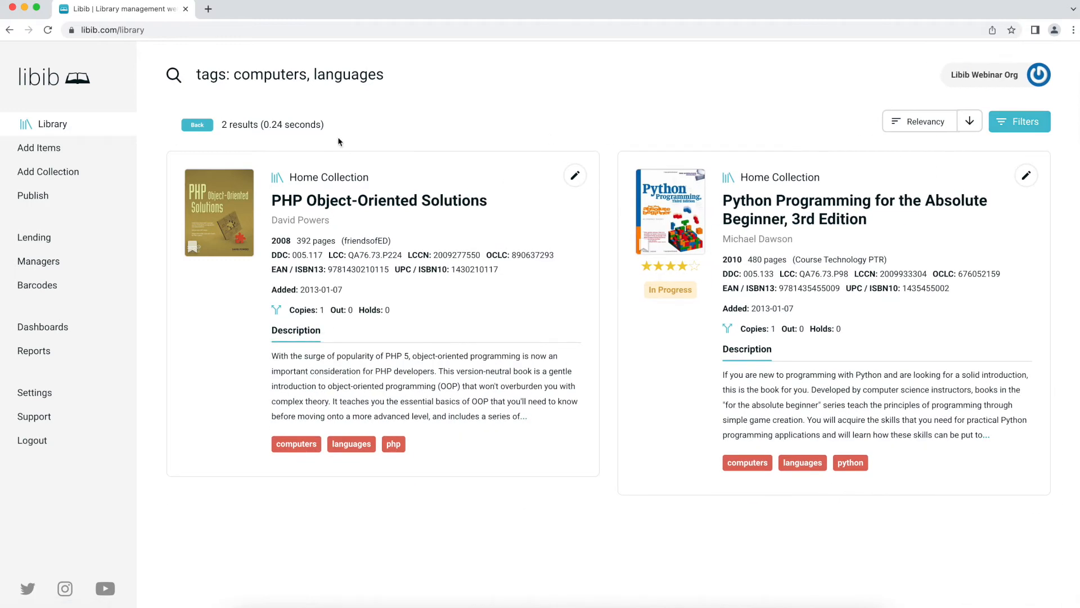
- Return to the full Home Collection and search for 'big questions'
click(196, 126)
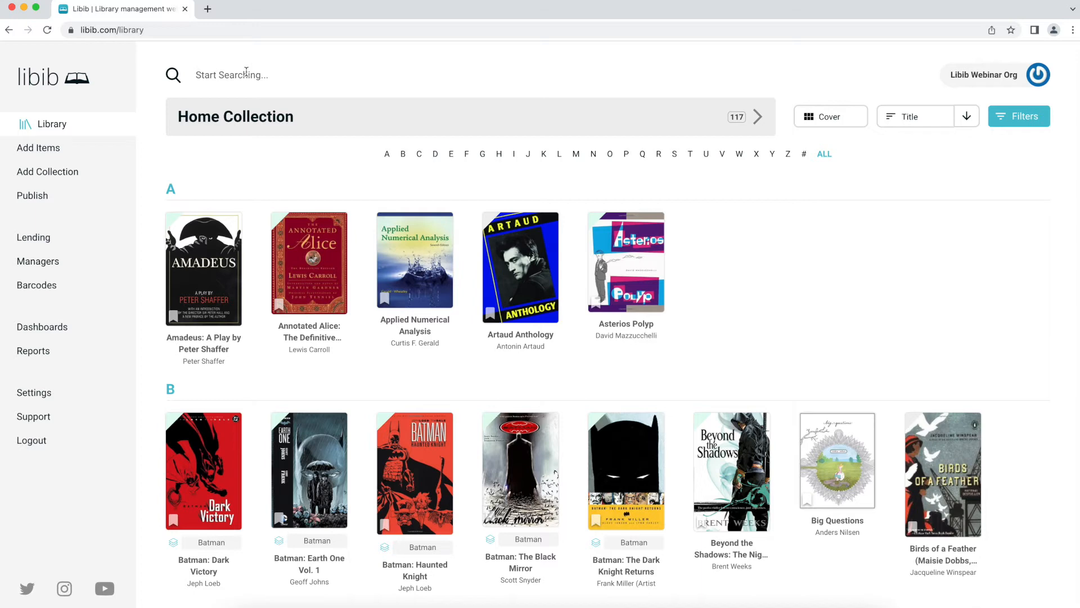
click(211, 73)
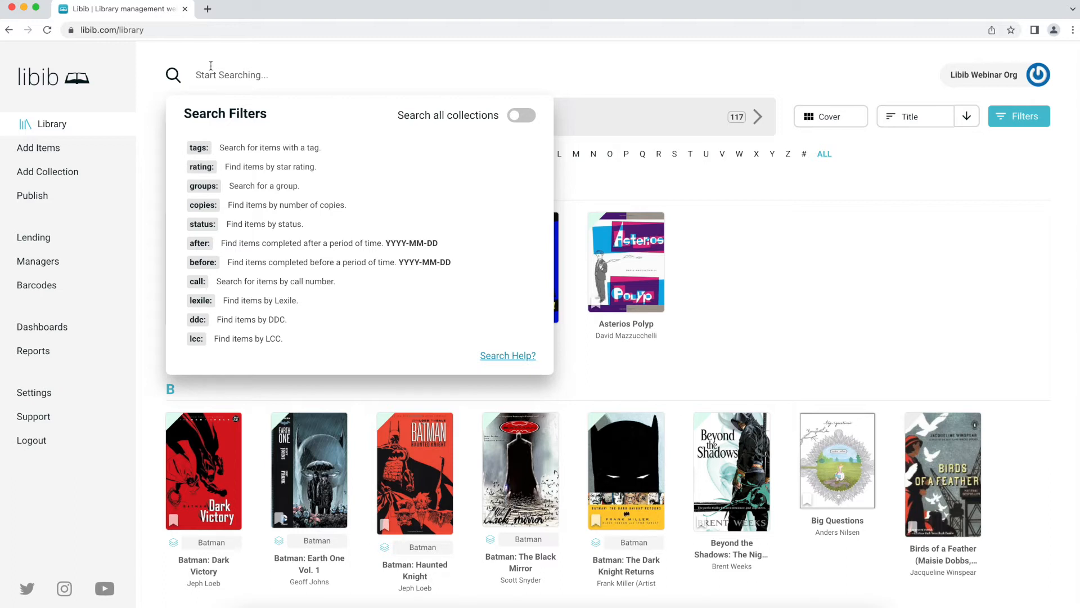
text(big questions)
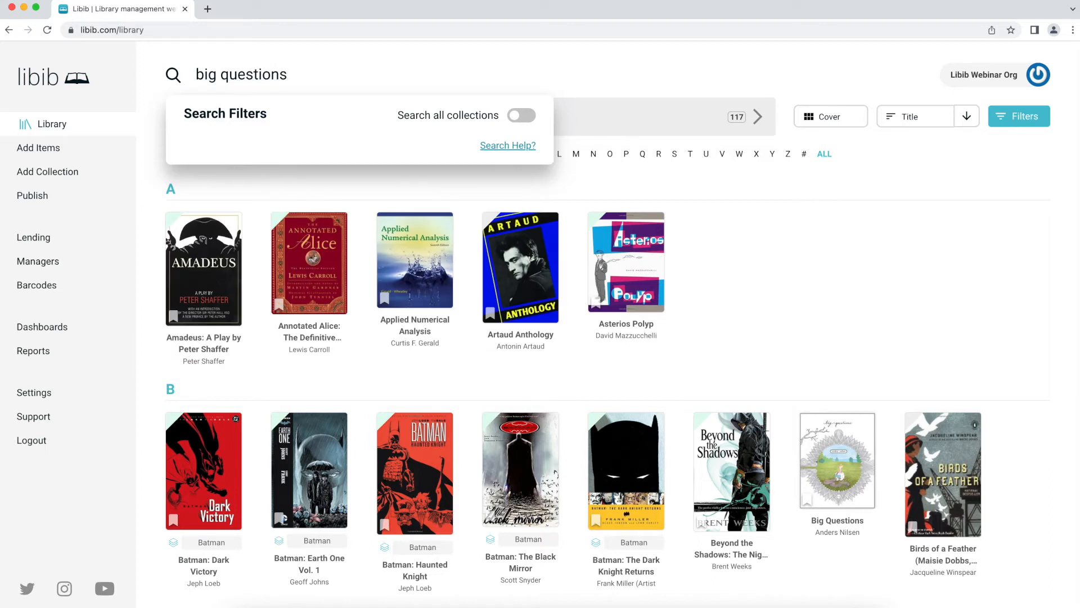
key(Return)
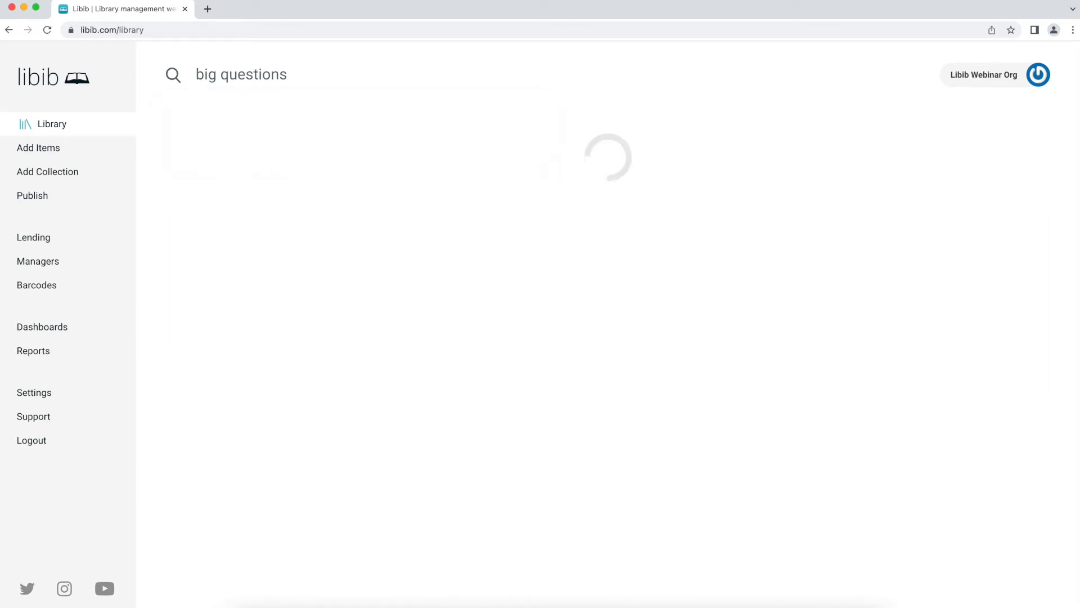
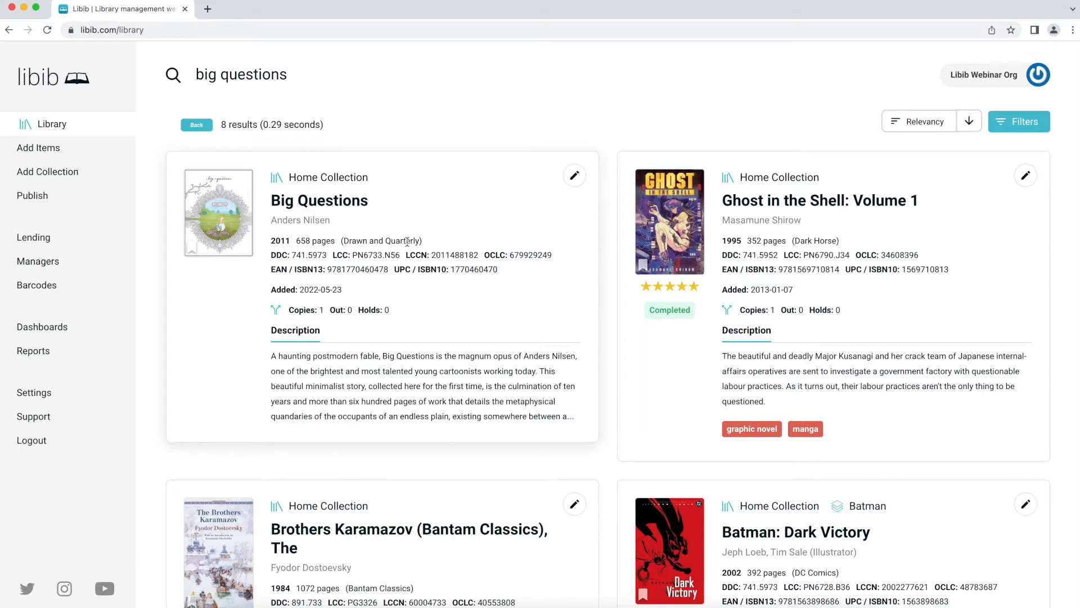
- Keep Relevancy sort, delete the 'big questions' query, and bring up the Search Filters list
click(934, 125)
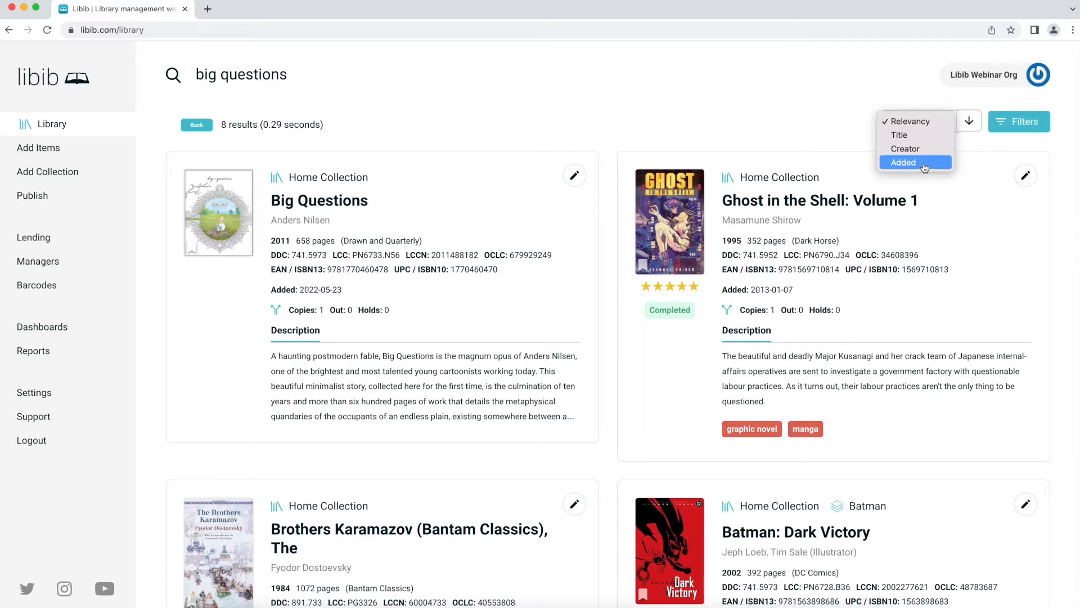
click(957, 225)
click(314, 80)
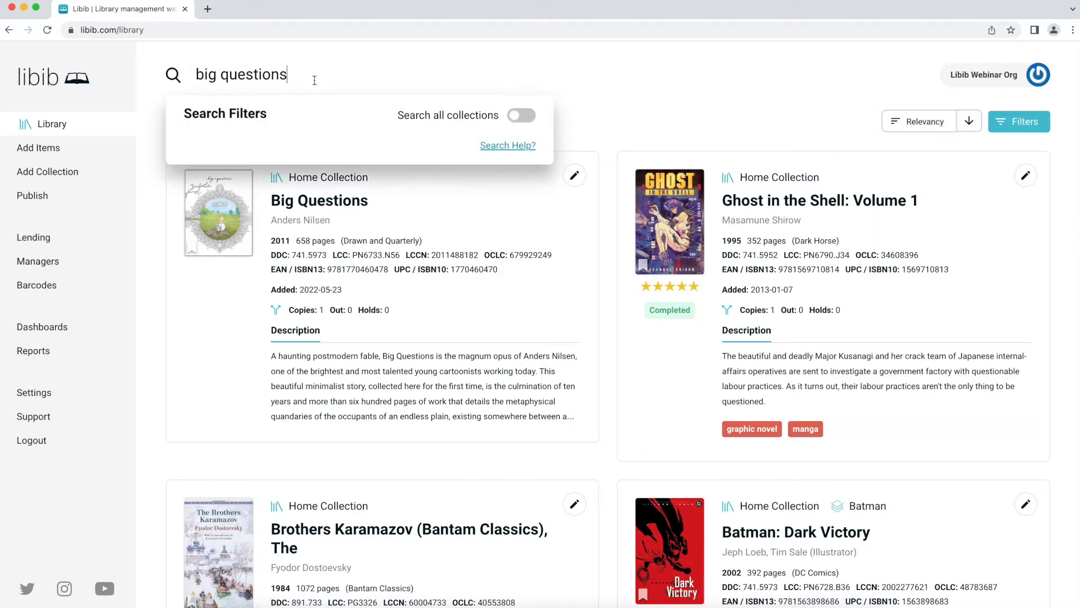
key(Return)
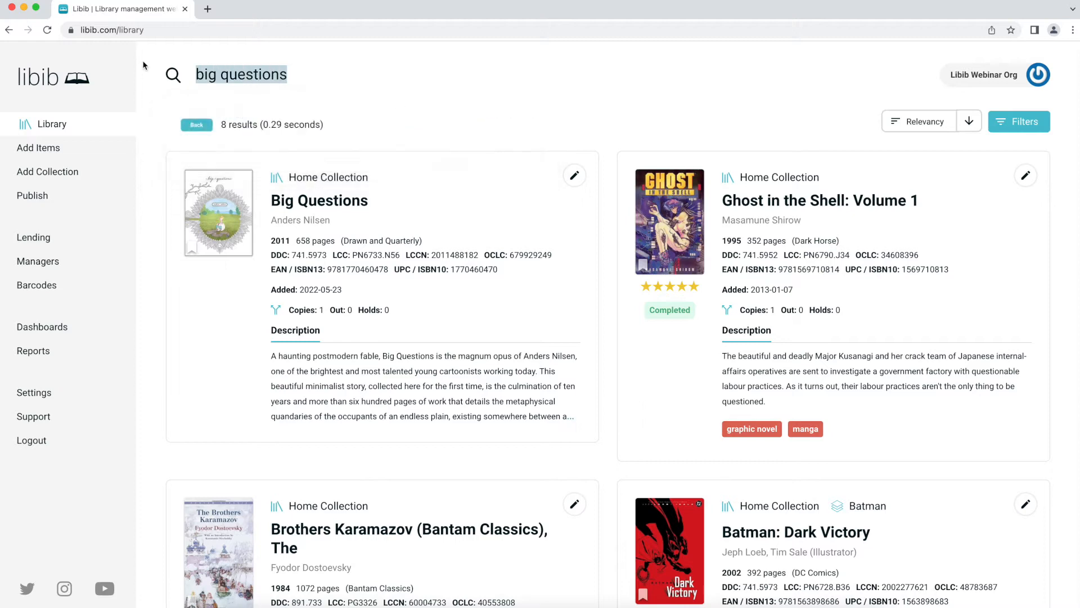
key(BackSpace)
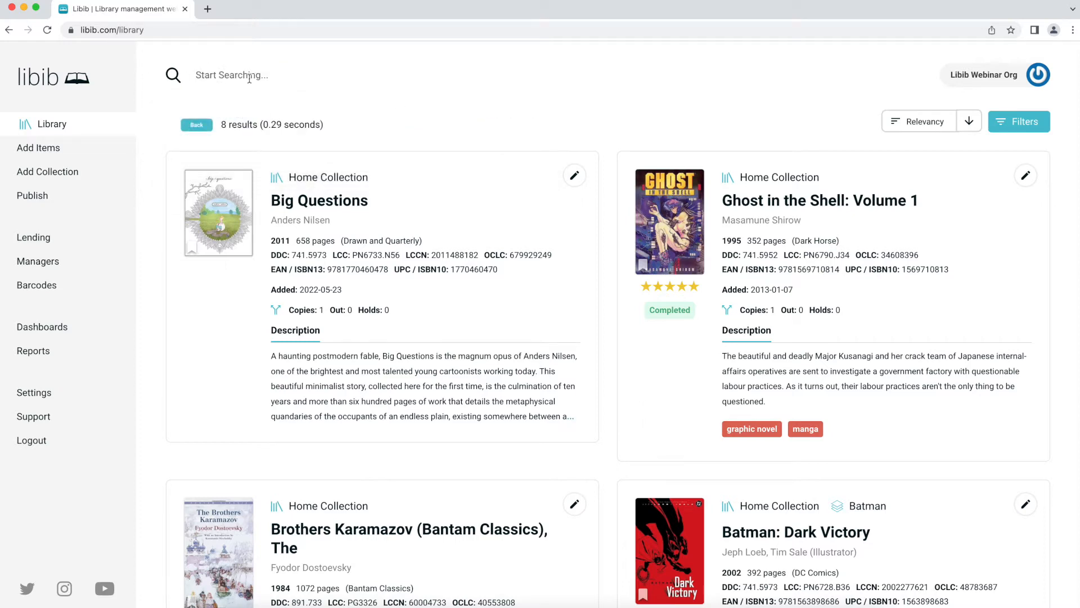
click(280, 84)
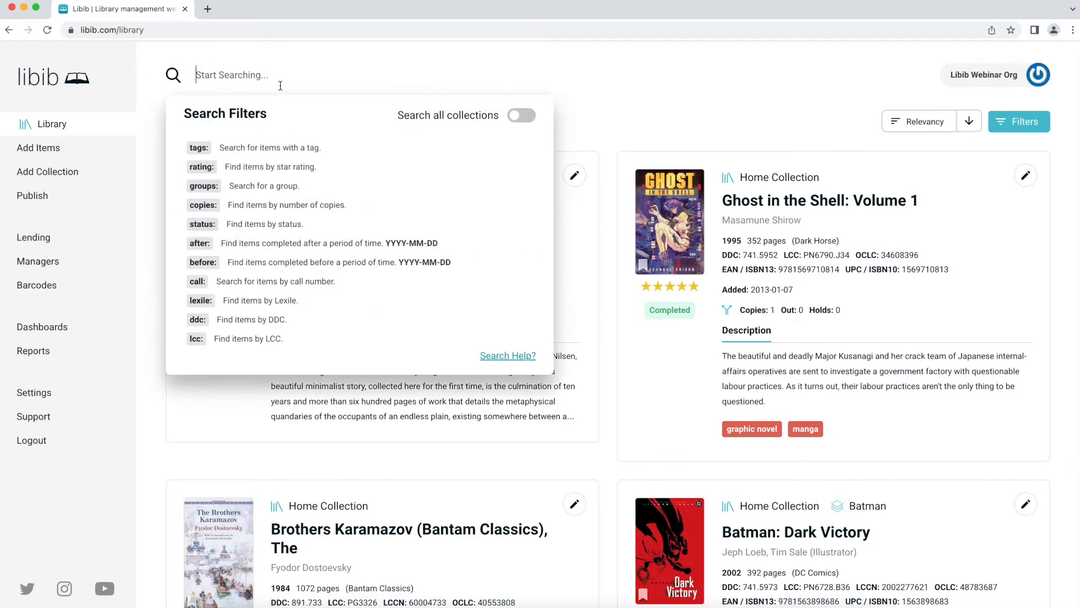
- Search for items with 2 copies, then for items with 3 copies
click(279, 207)
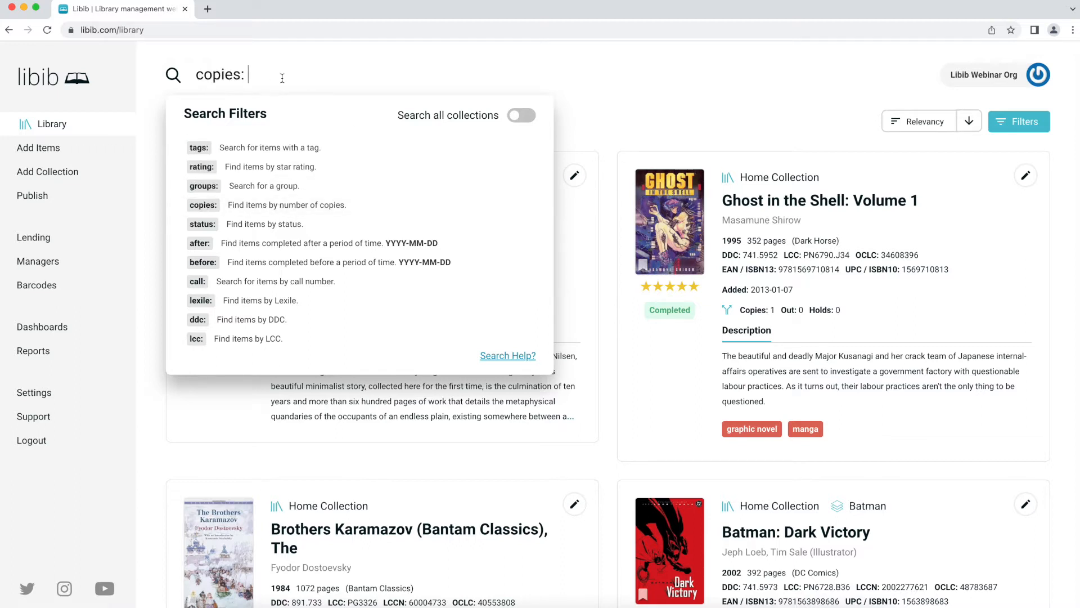
text(2)
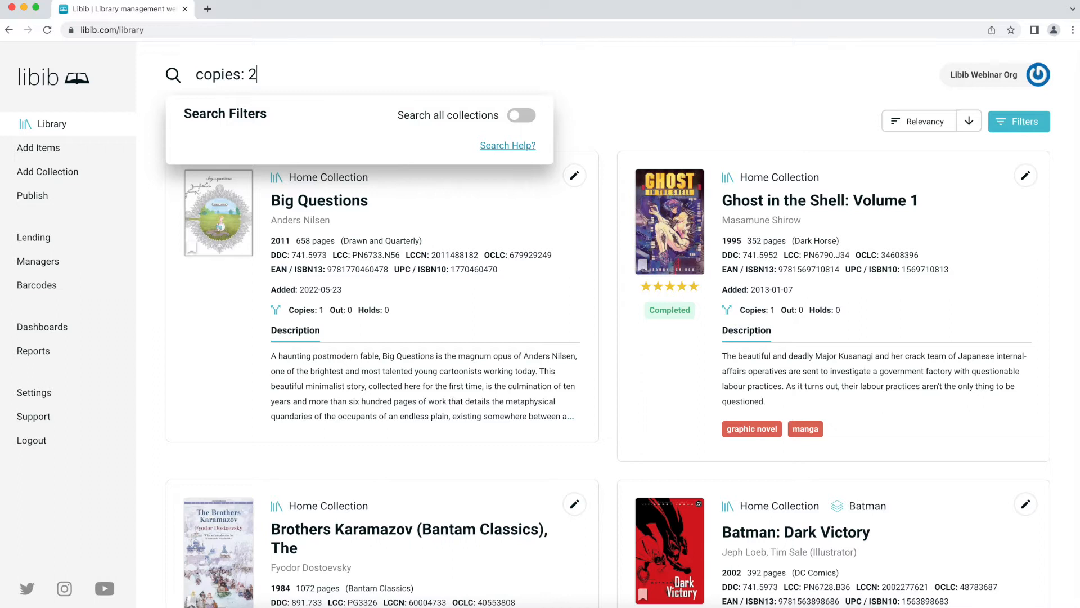
key(Return)
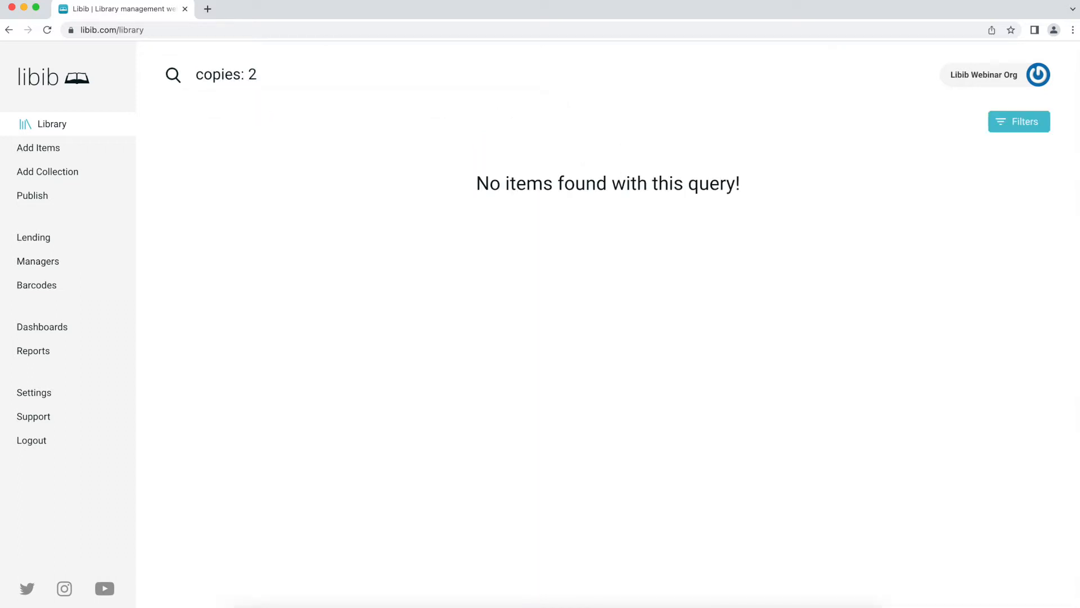
click(244, 72)
key(BackSpace)
text(3)
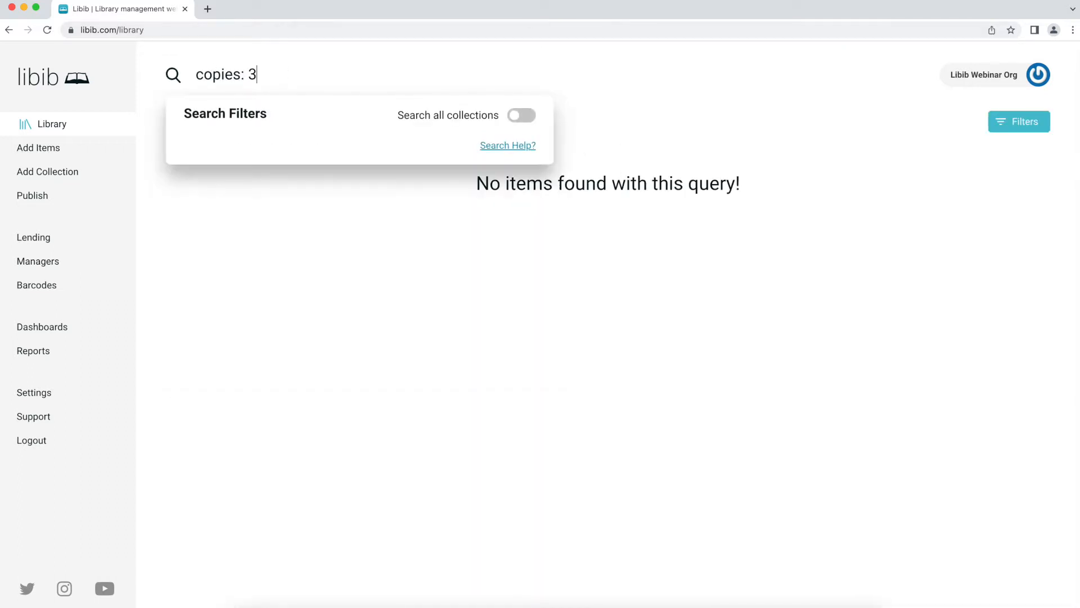
key(Return)
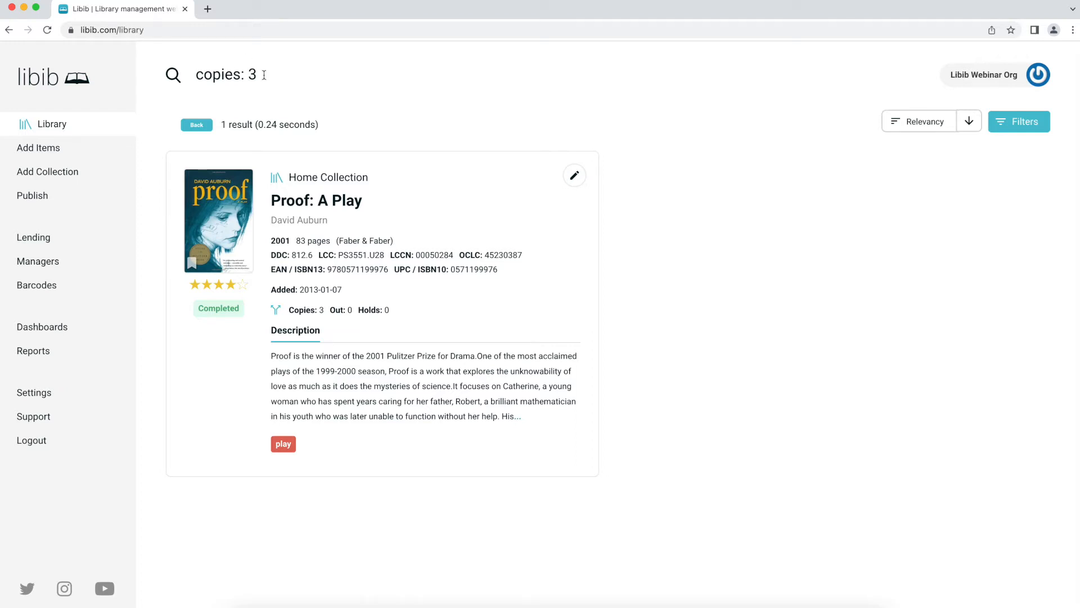
- Replace the query with rating: 4 to list the 14 four-star books, then clear it
click(264, 75)
drag(264, 75, 183, 68)
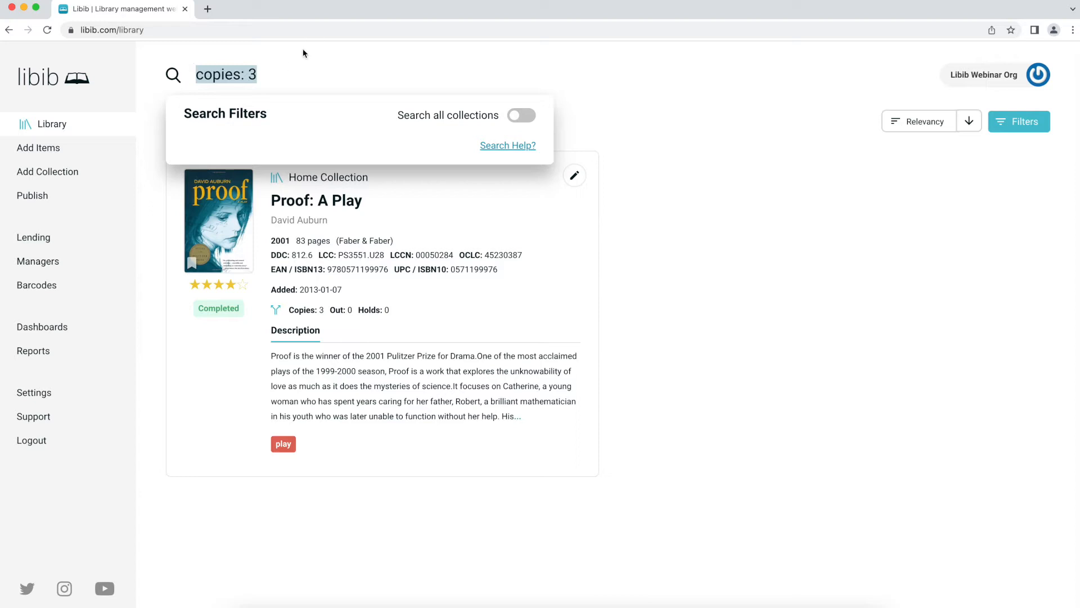
key(Right)
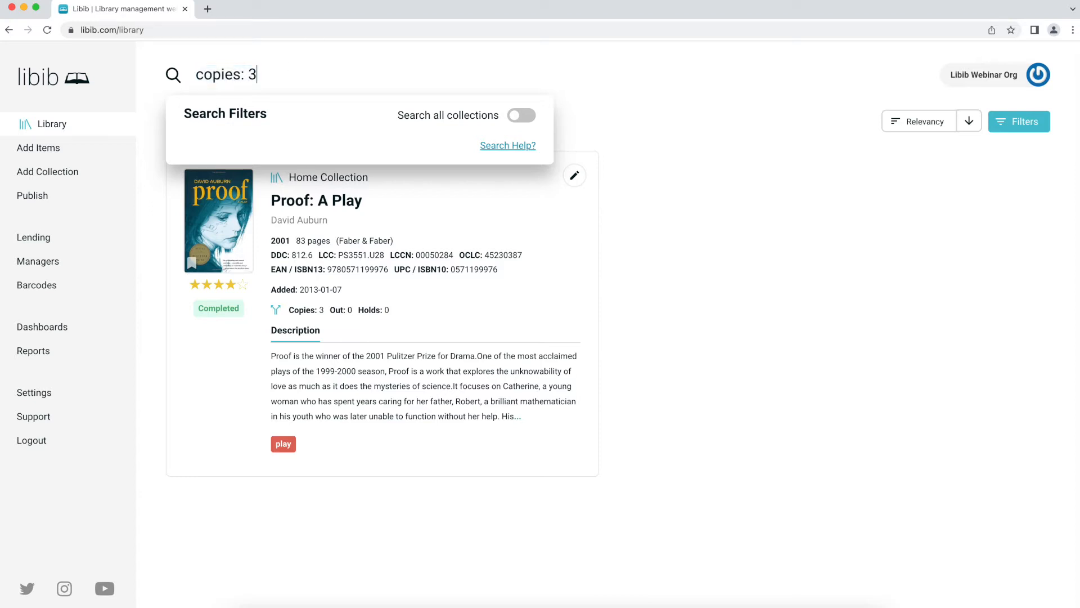
key(BackSpace)
key(BackSpace)
key(BackSpace)
key(BackSpace)
key(BackSpace)
key(BackSpace)
key(BackSpace)
key(BackSpace)
key(BackSpace)
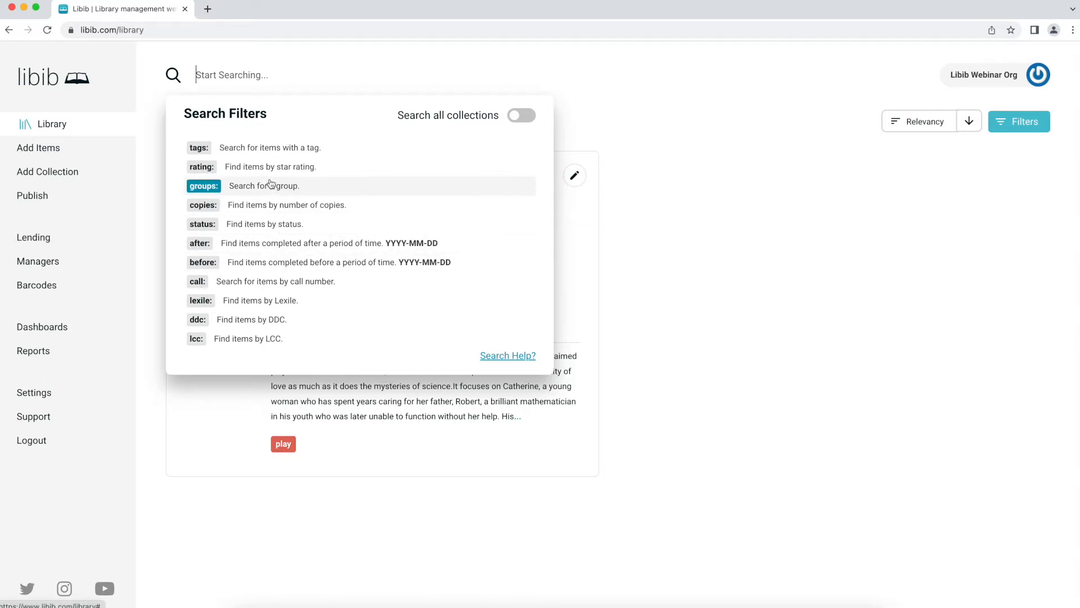
click(281, 167)
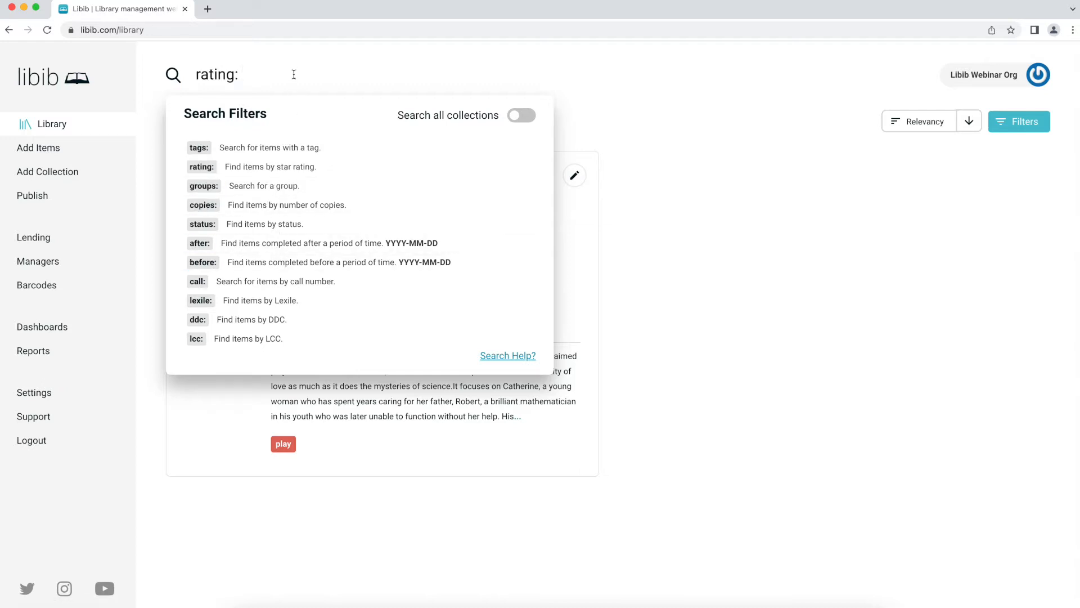
text(4)
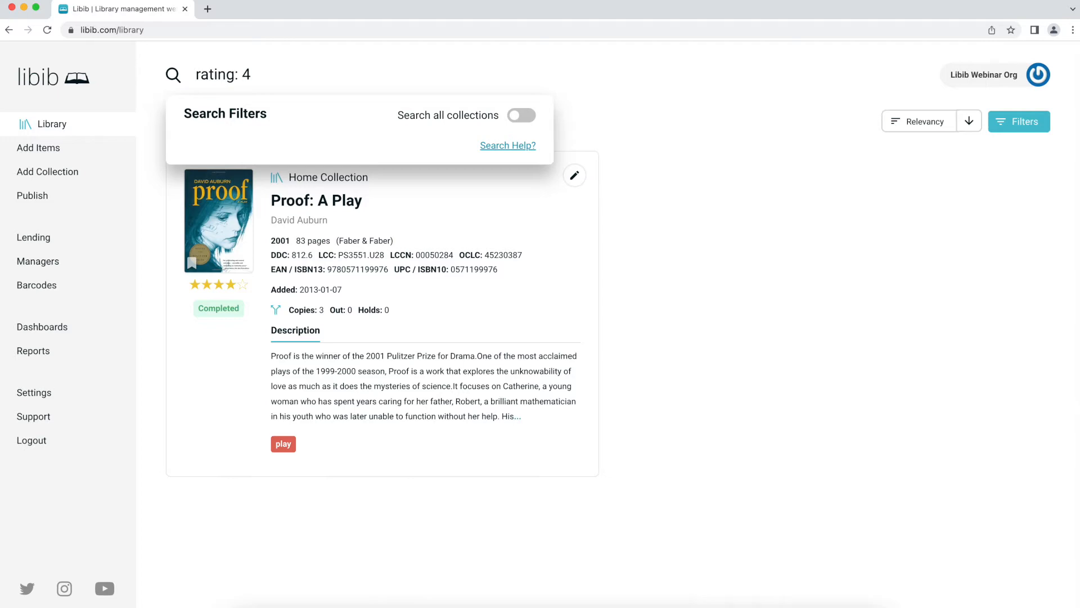
key(Return)
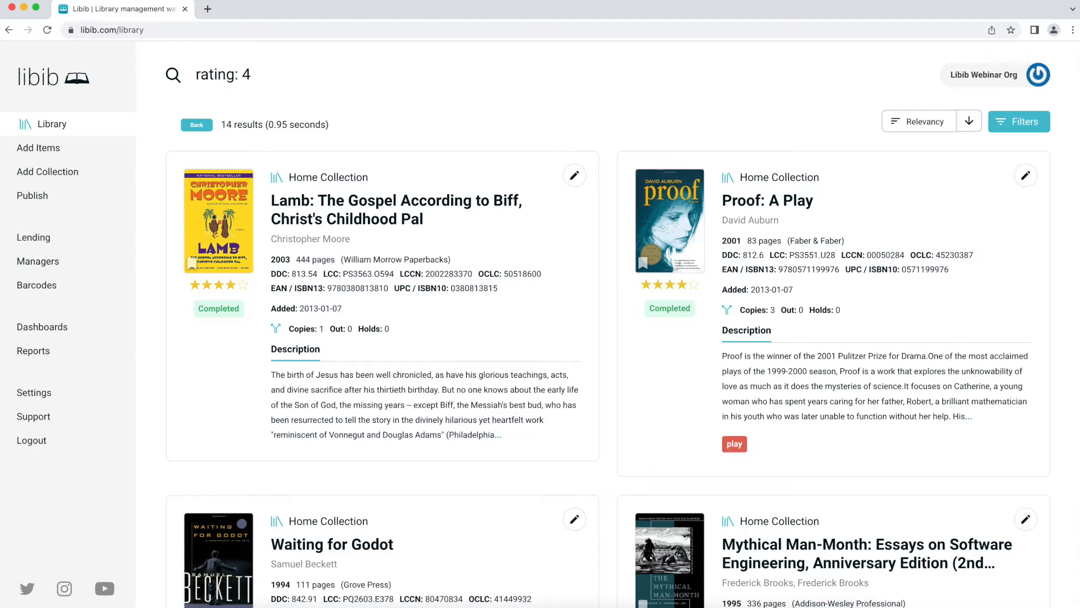
triple_click(272, 75)
key(BackSpace)
click(211, 79)
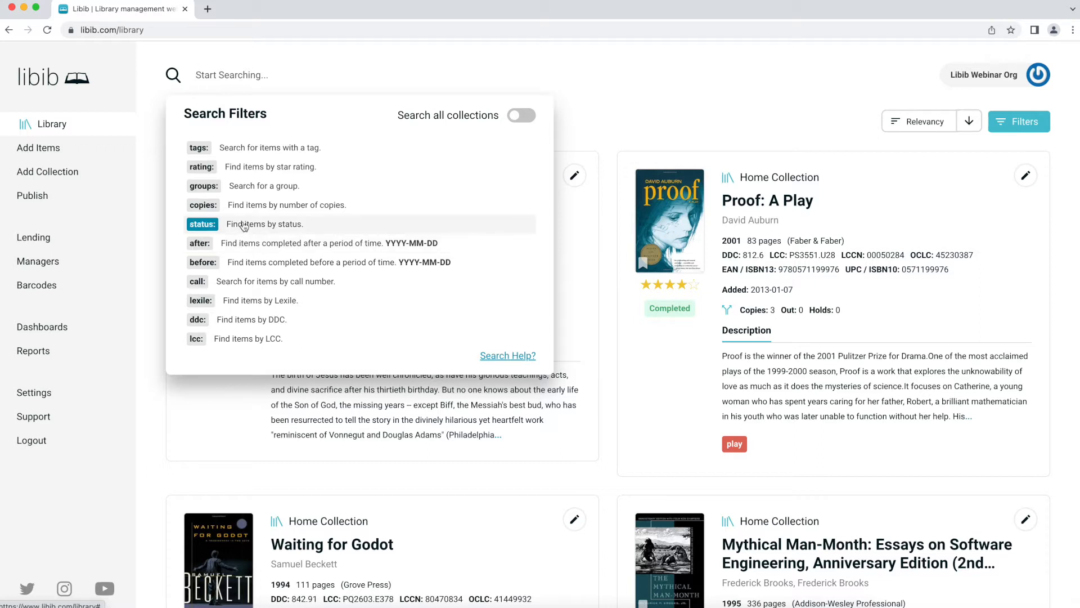
- Search 'status: completed rating: 5', then prepend 'Winnie' to narrow to Winnie the Pooh
click(244, 225)
text(co)
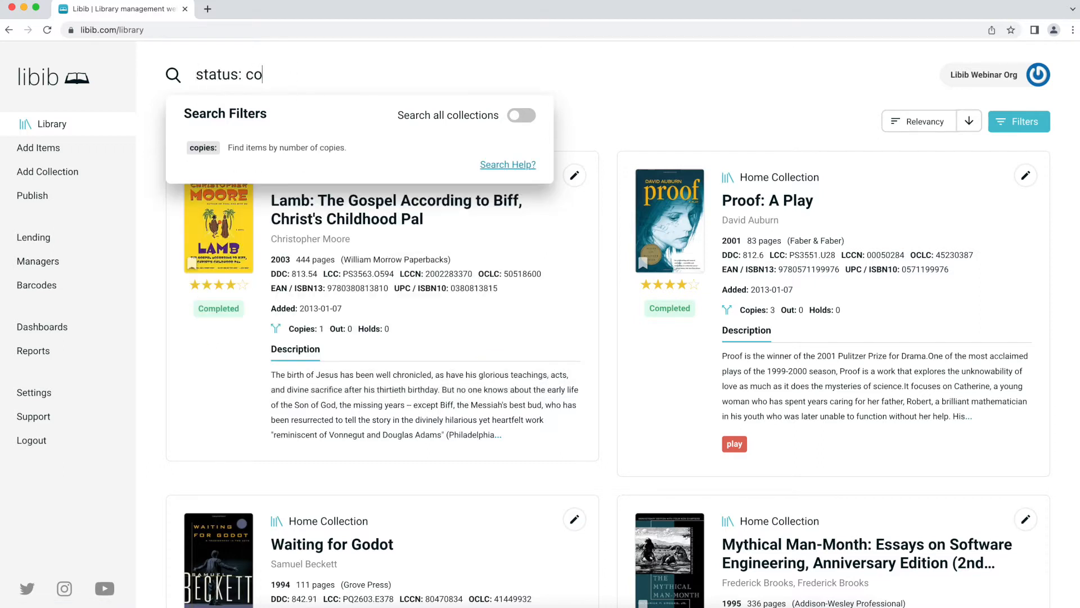
text(mpleted )
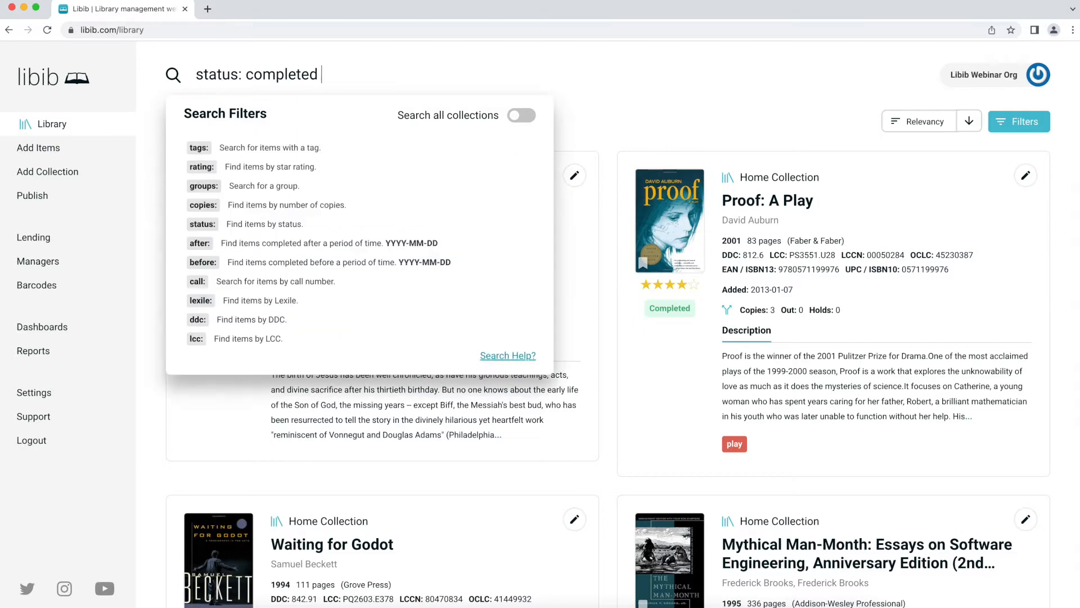
text(rating: 5)
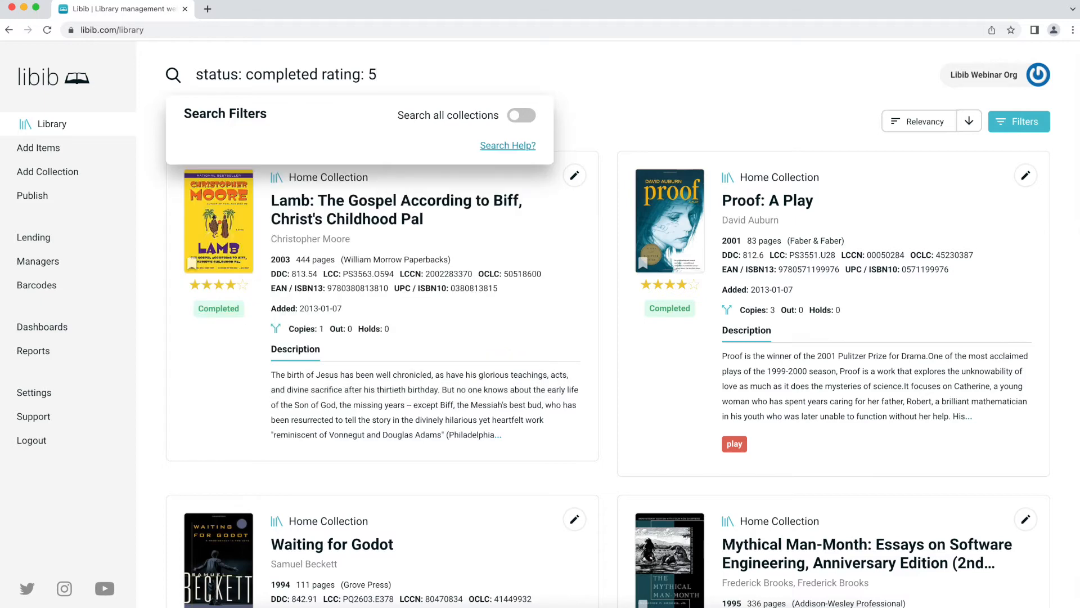
key(Return)
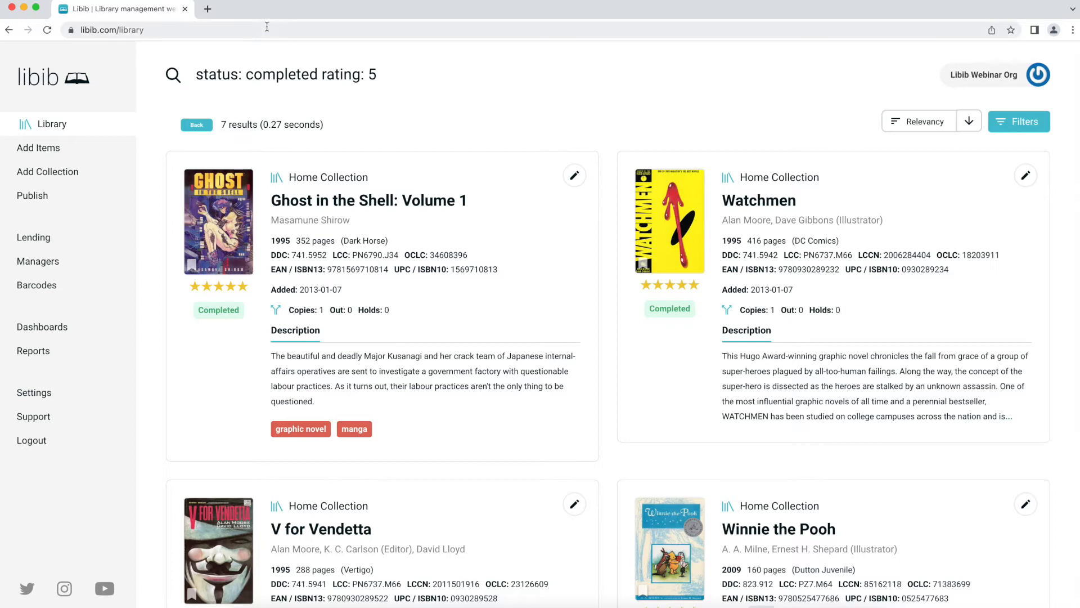
click(432, 69)
key(Left)
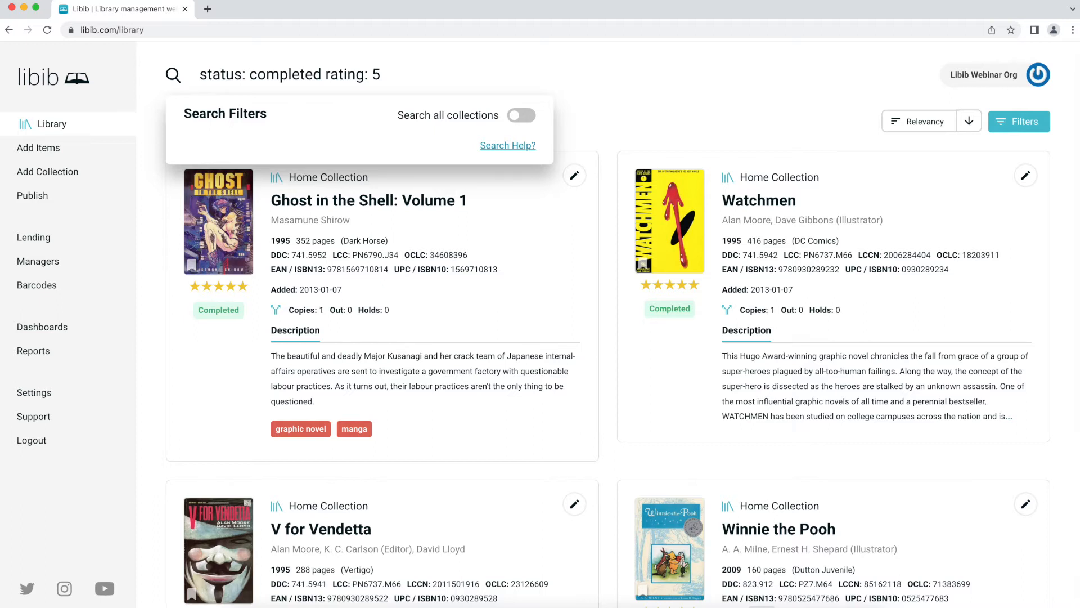
text(Winnie)
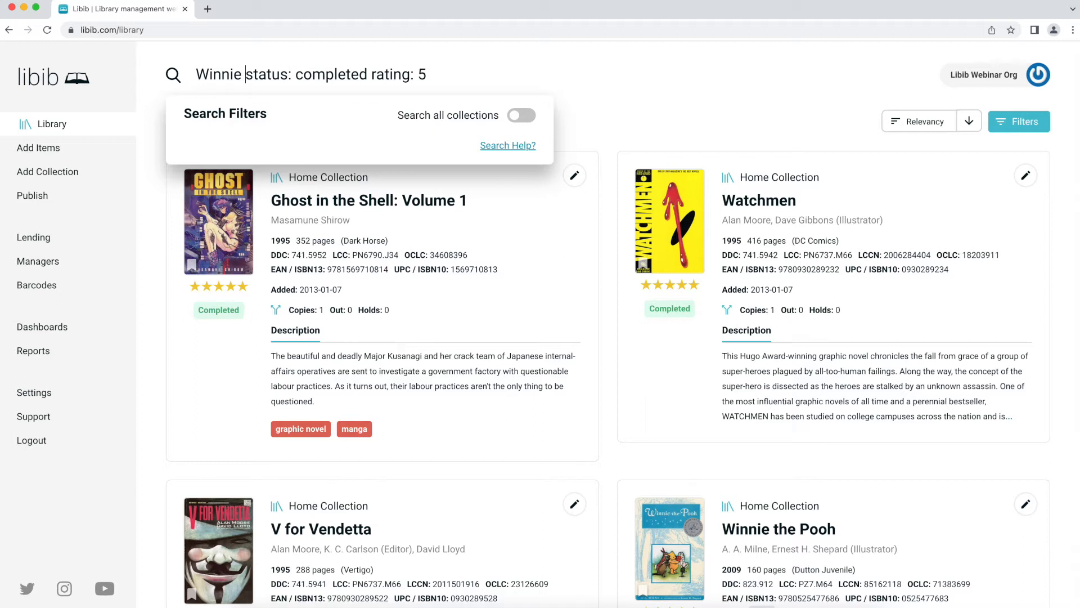
key(Return)
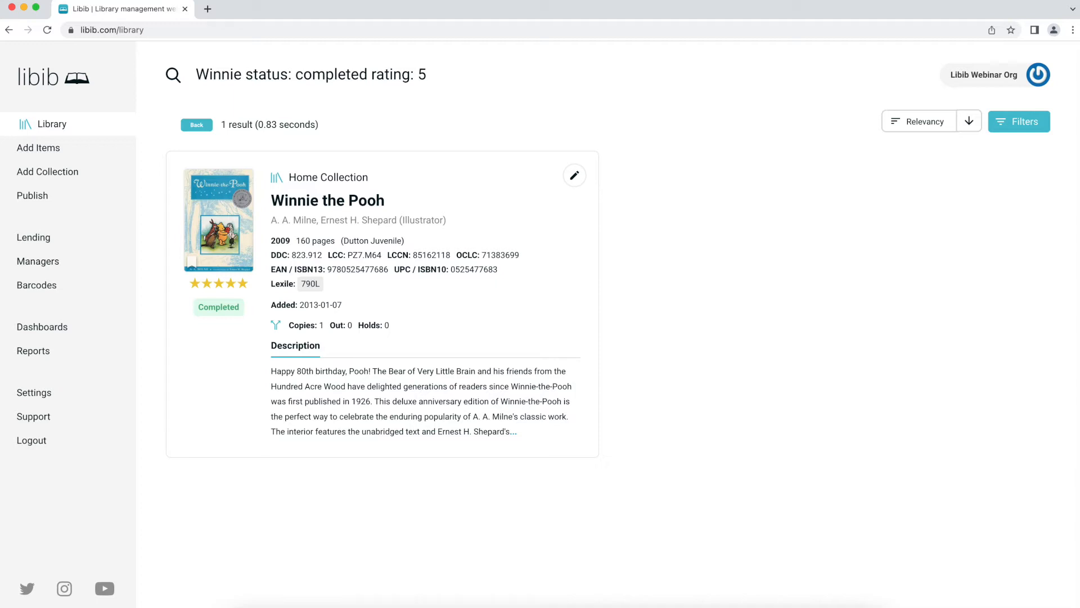
- Delete the whole search query and show the Search Filters list again
click(448, 77)
drag(449, 77, 194, 71)
click(449, 74)
key(super+a)
key(BackSpace)
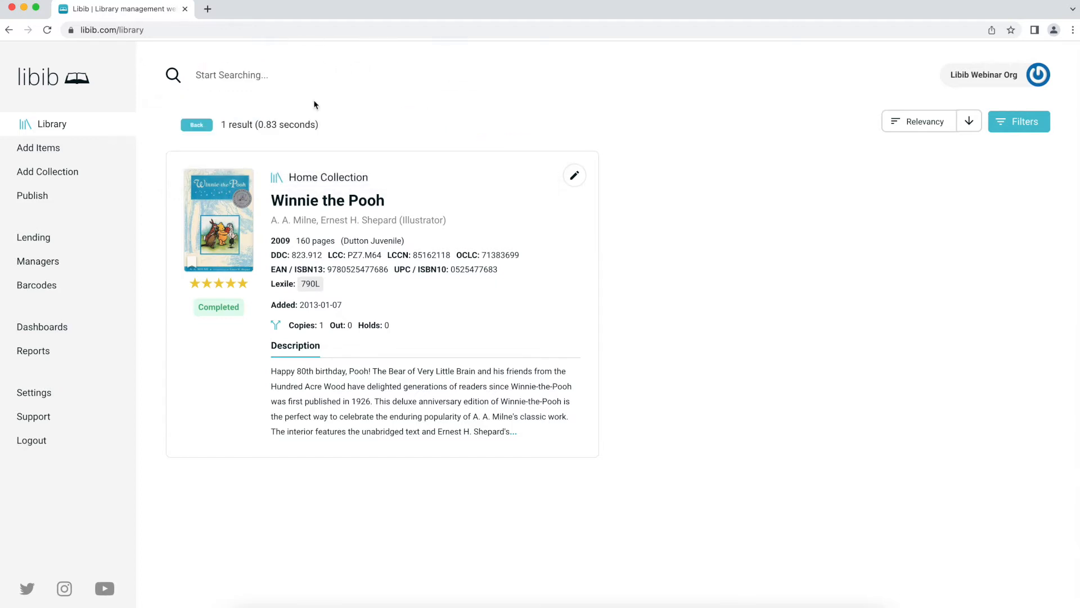
click(291, 68)
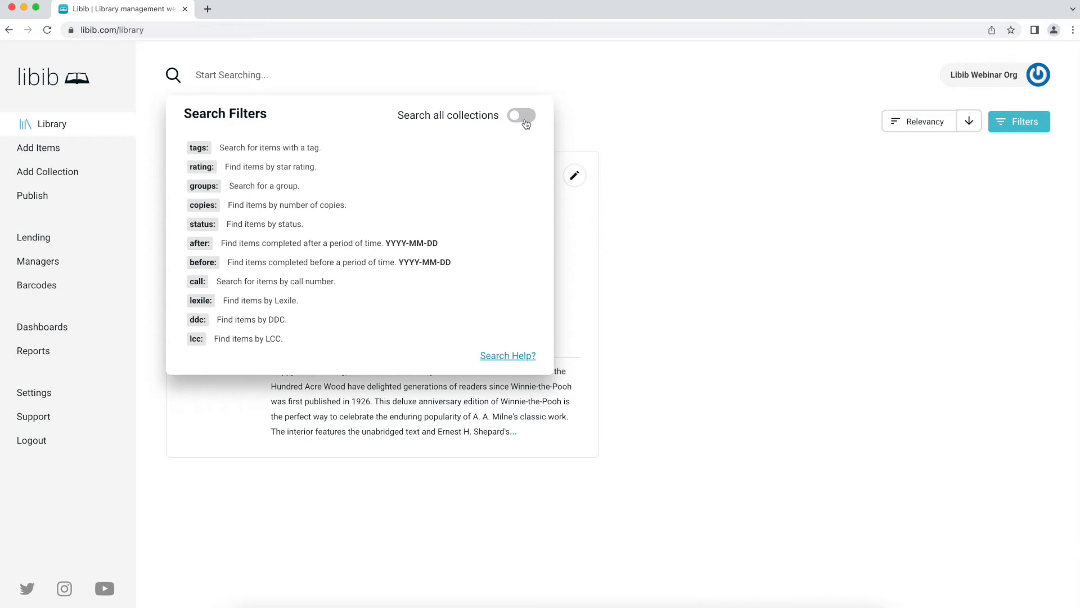
- Switch to the Office Collection, search 'ghost', then clear the search
click(742, 155)
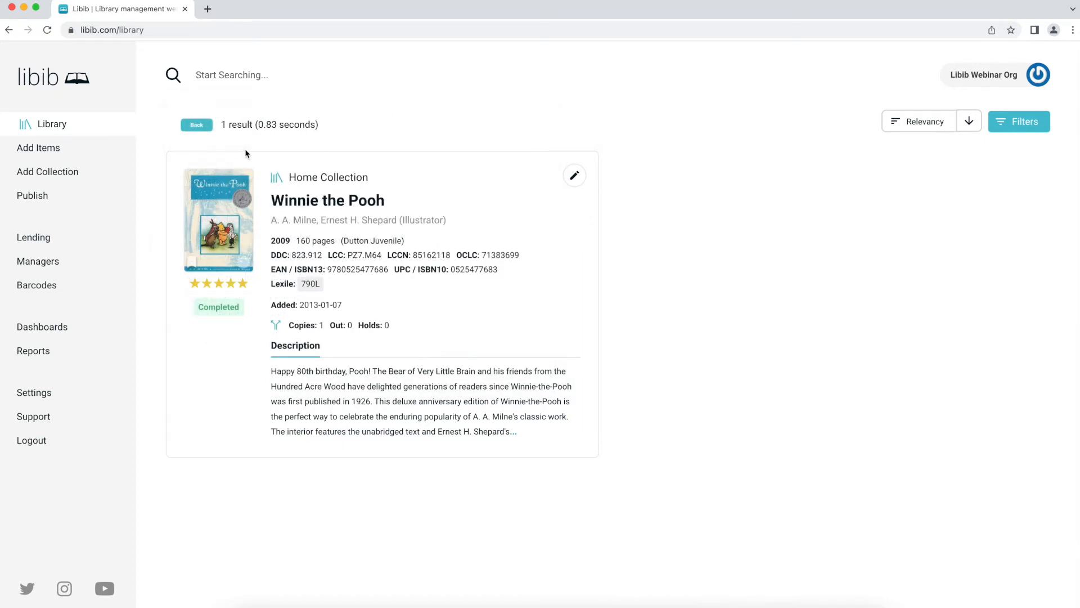
click(196, 126)
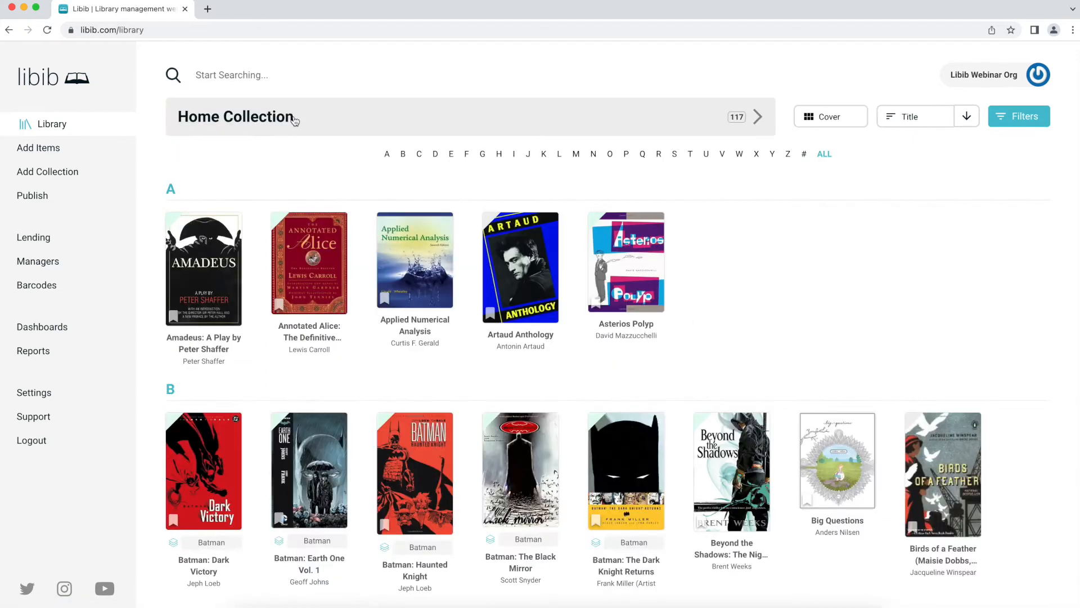
click(295, 119)
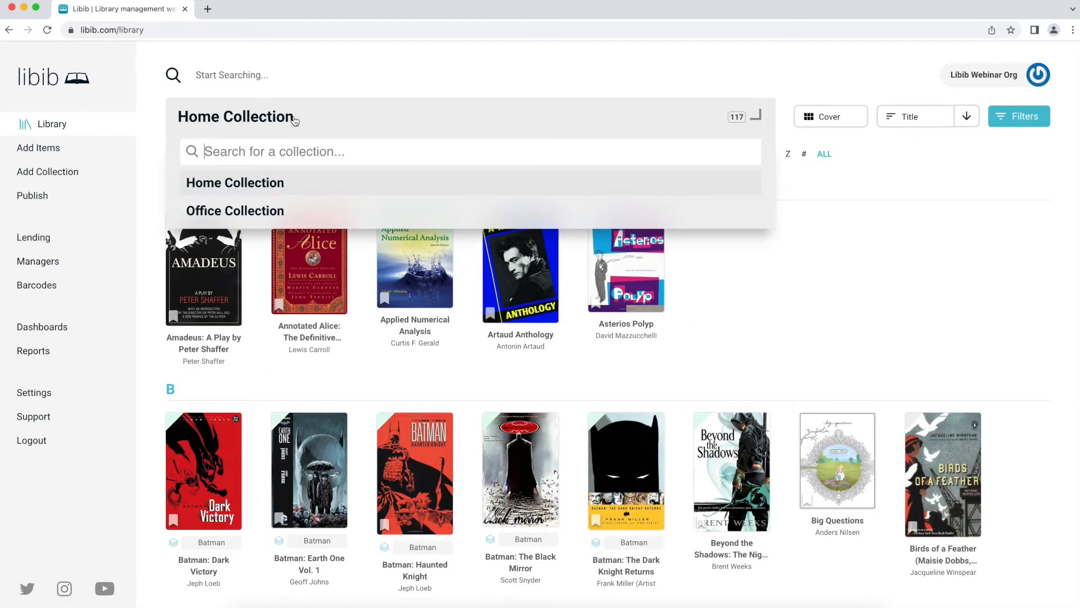
click(280, 212)
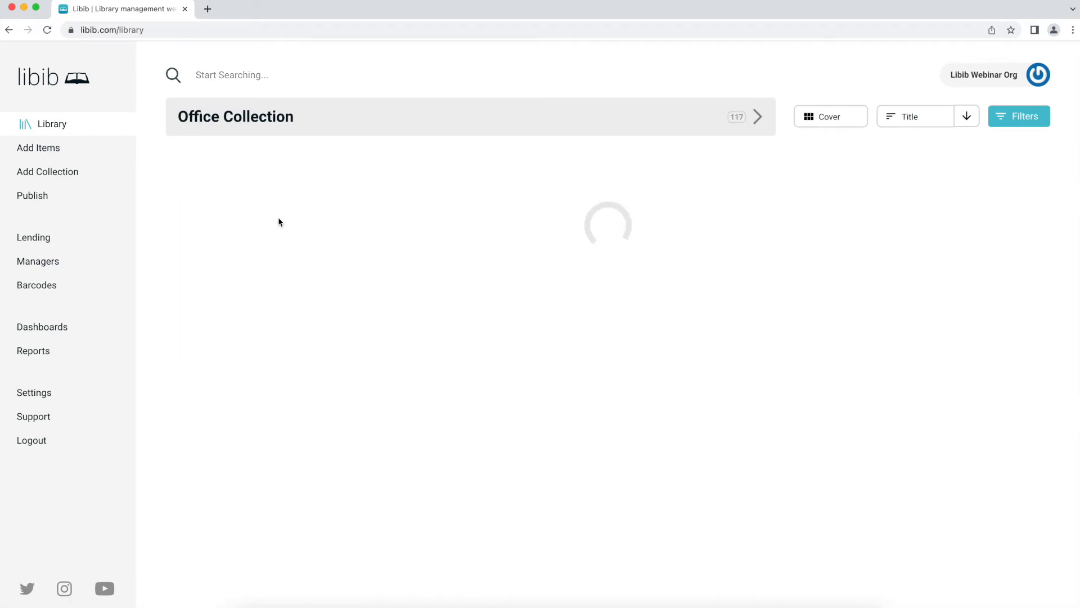
click(403, 72)
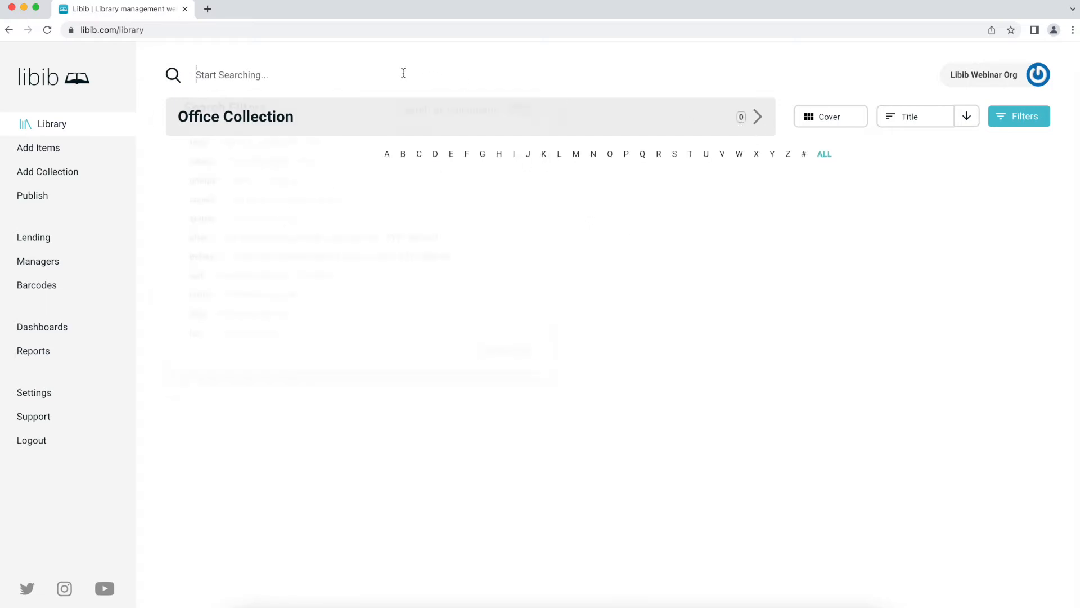
text(ghost)
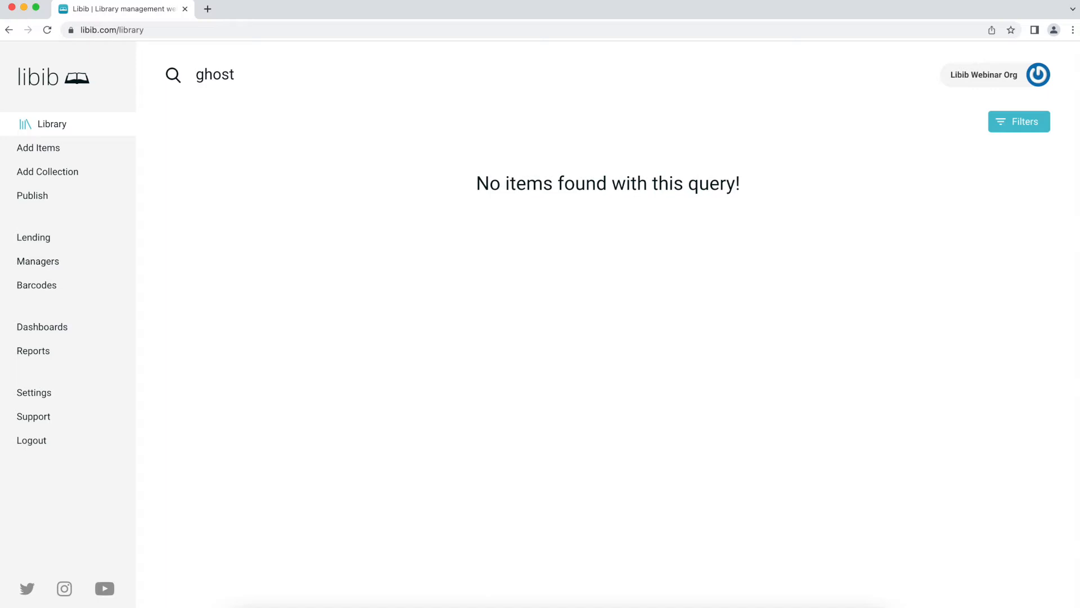
click(113, 126)
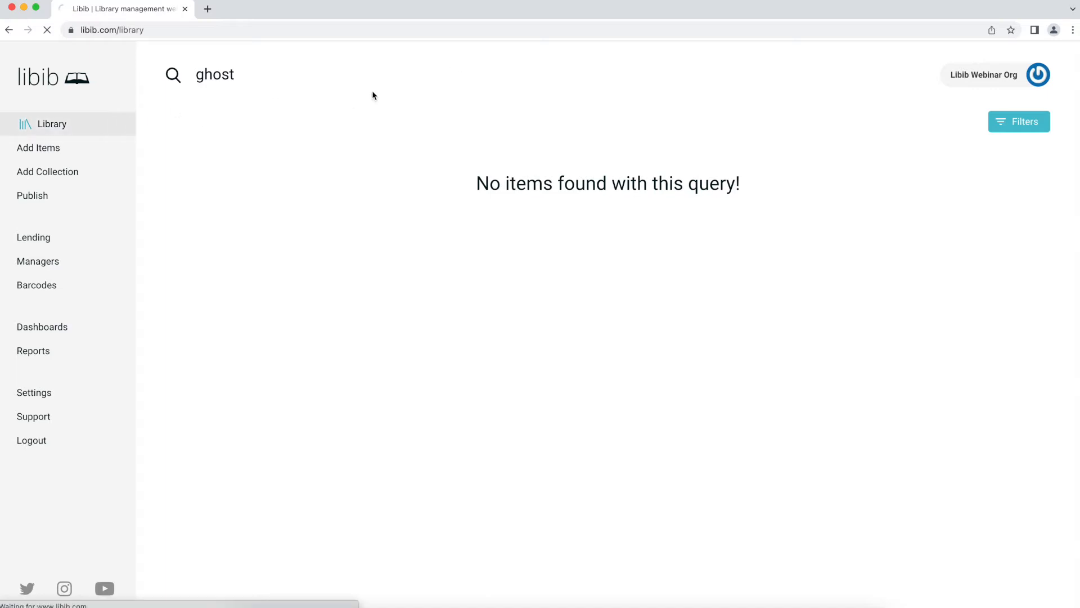
- Turn on 'Search all collections' and search 'ghost' again
click(336, 75)
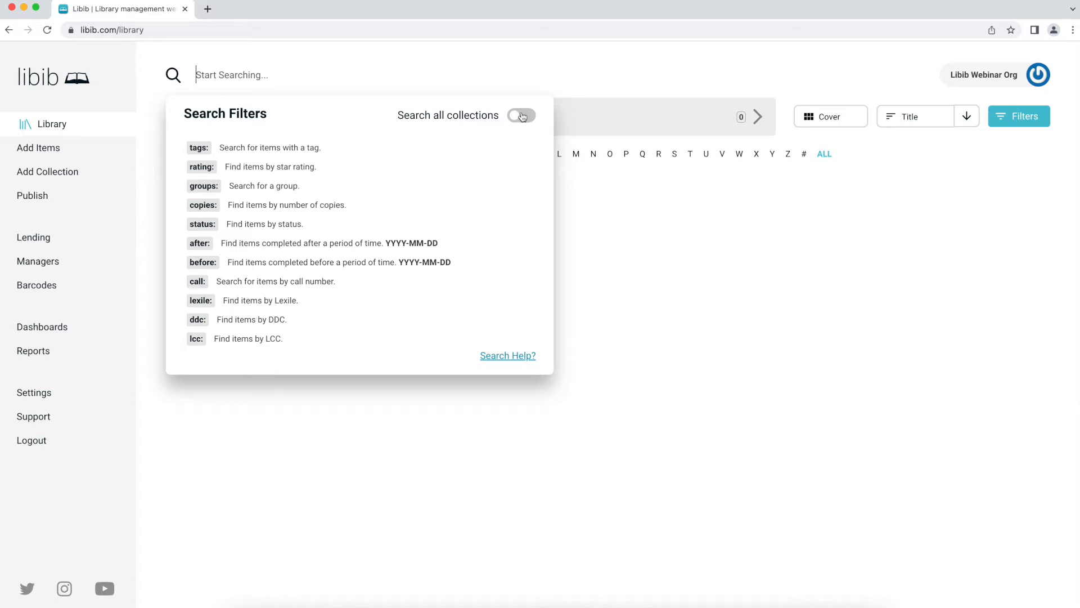
click(522, 121)
click(657, 215)
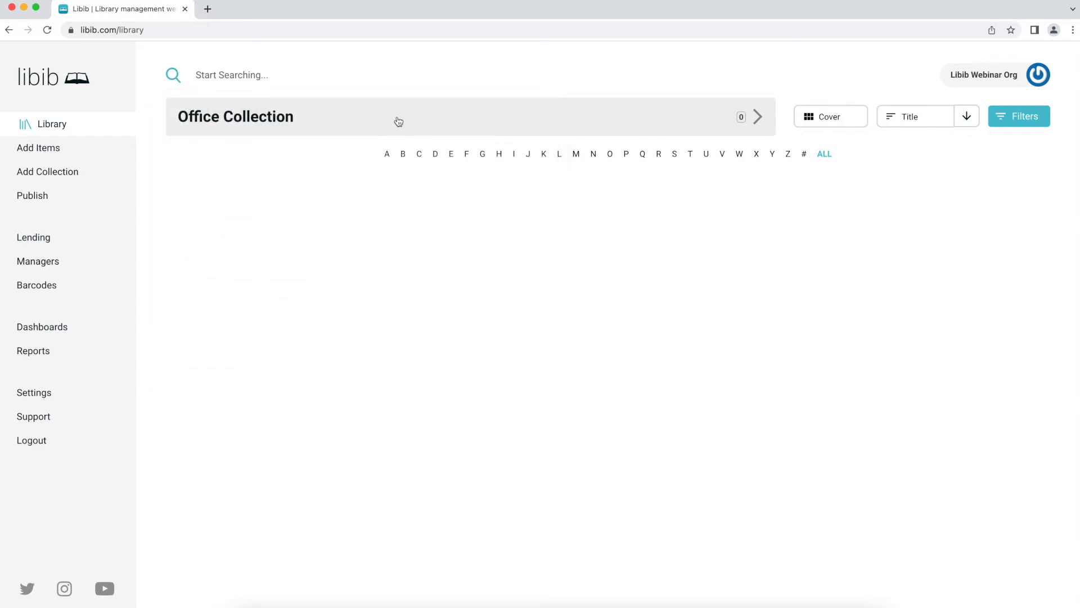
click(328, 74)
text(ghost)
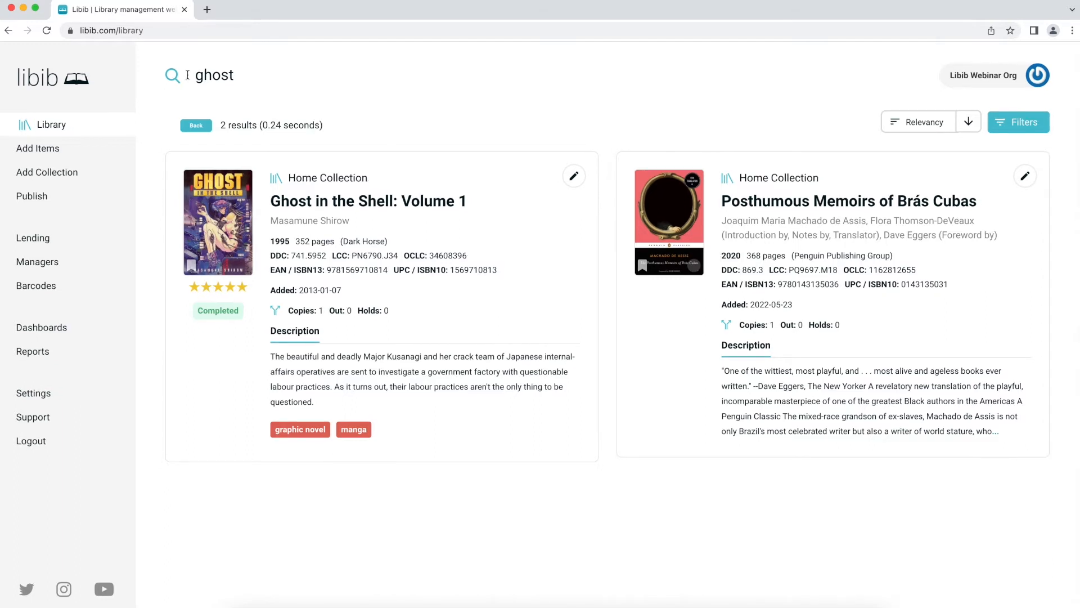
- Clear the ghost search results and check the Search Filters options
click(279, 85)
click(194, 119)
click(198, 73)
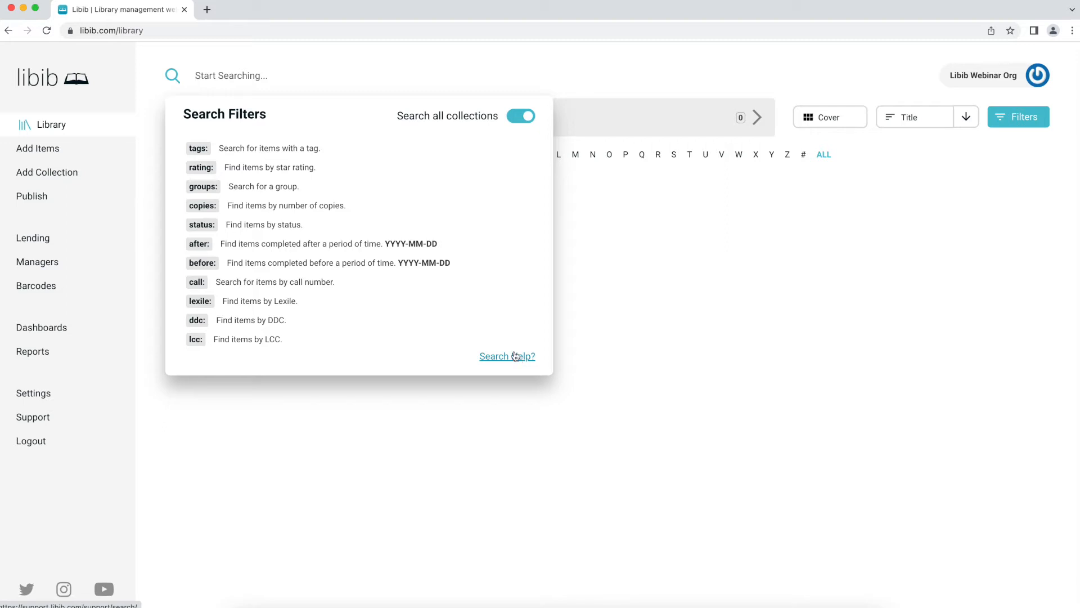
click(651, 341)
- Switch to the Home Collection's 117 items and open the Amadeus book
click(433, 118)
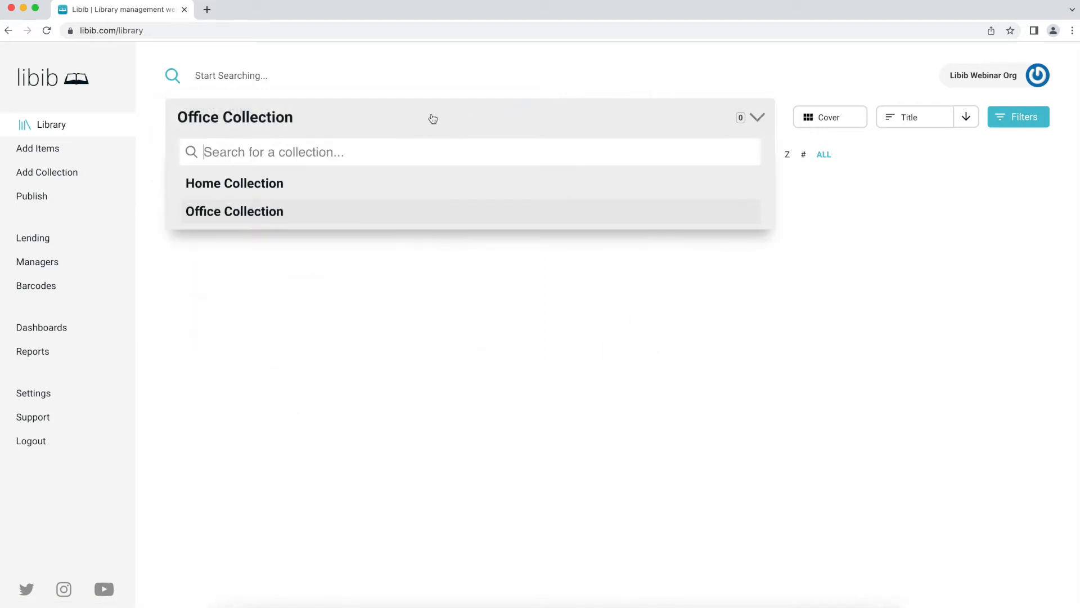
click(360, 187)
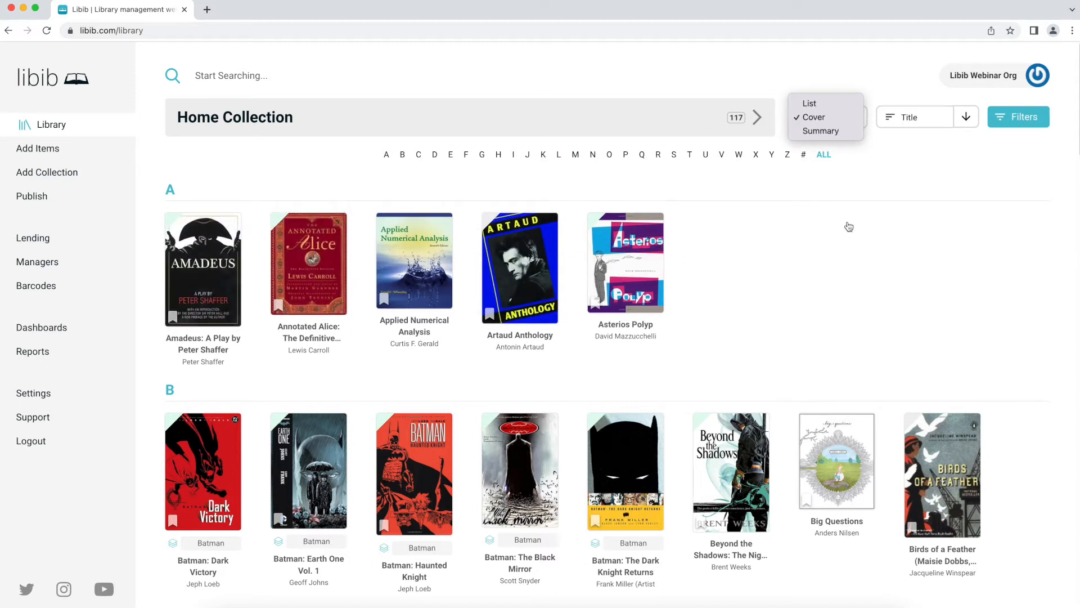
mouse_move(198, 271)
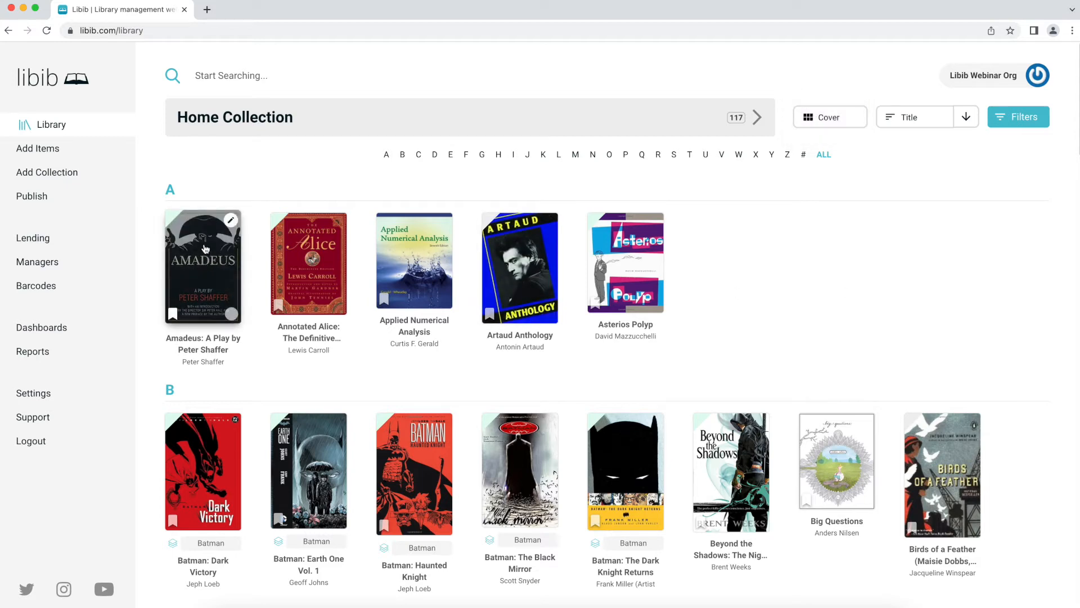
click(205, 257)
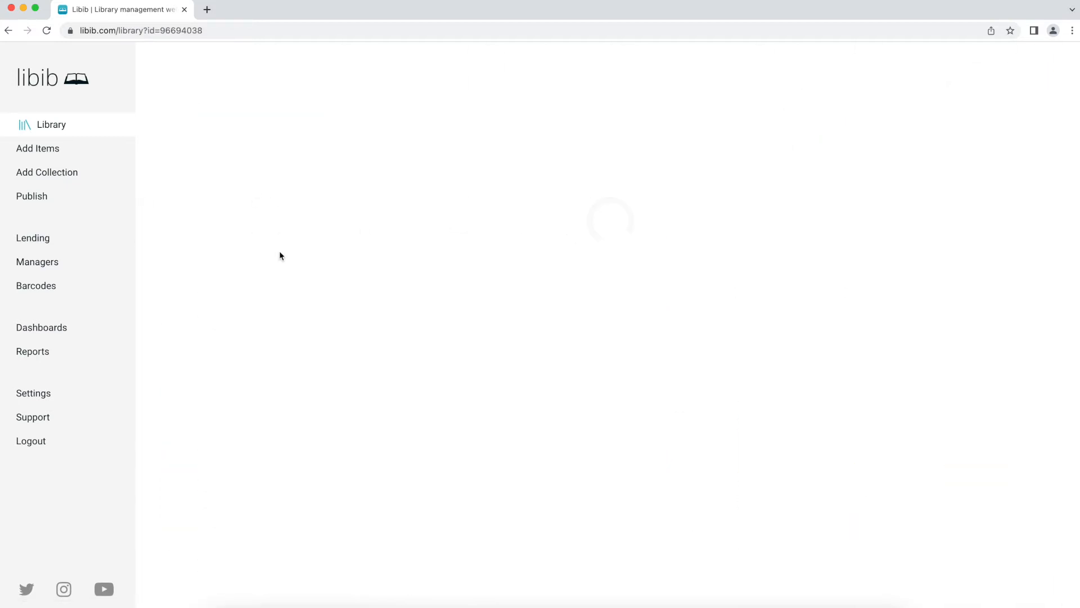
- View Amadeus's Notes and Description tabs, then its Copies tab listing one copy
mouse_move(261, 209)
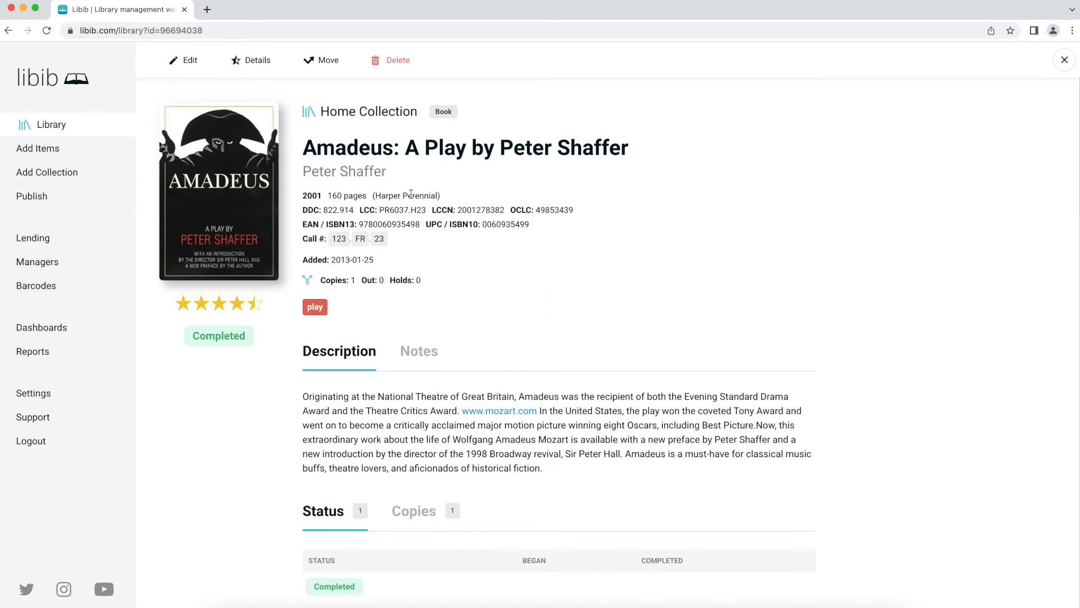
scroll(408, 195, down, 1)
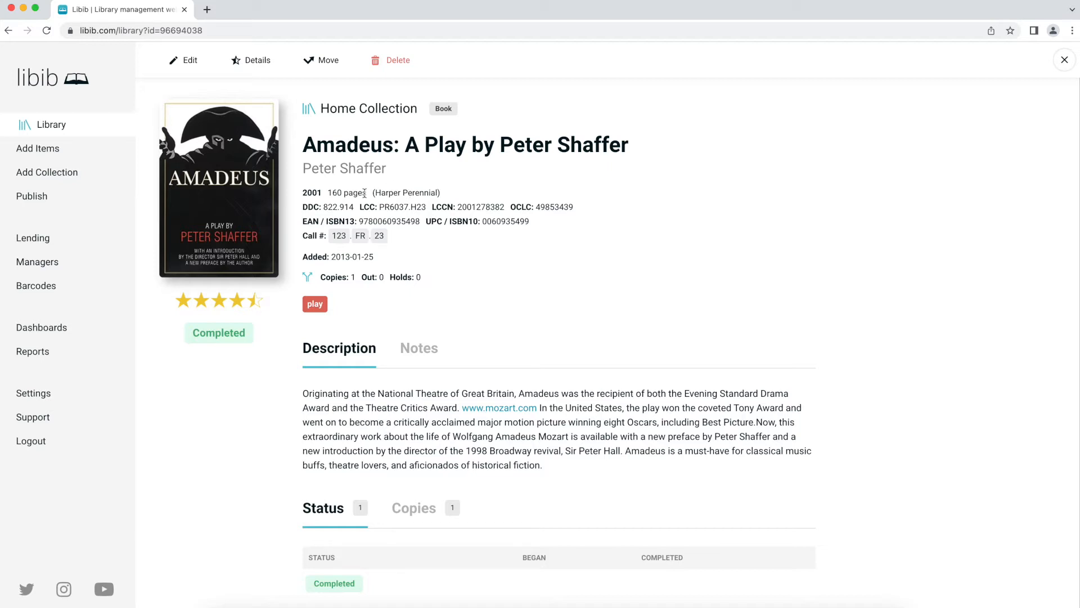
click(425, 352)
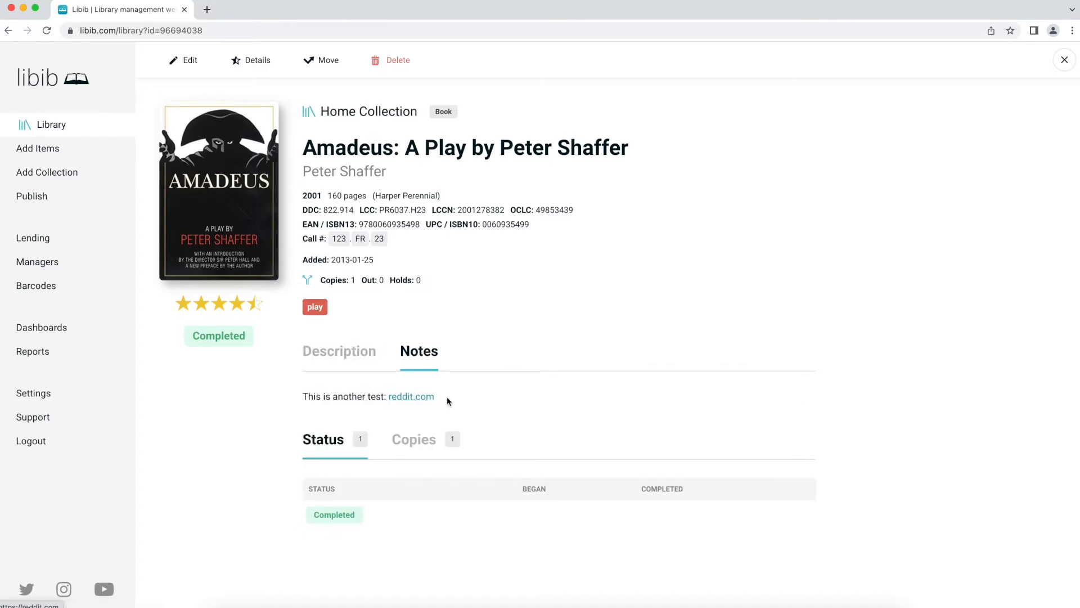
click(350, 356)
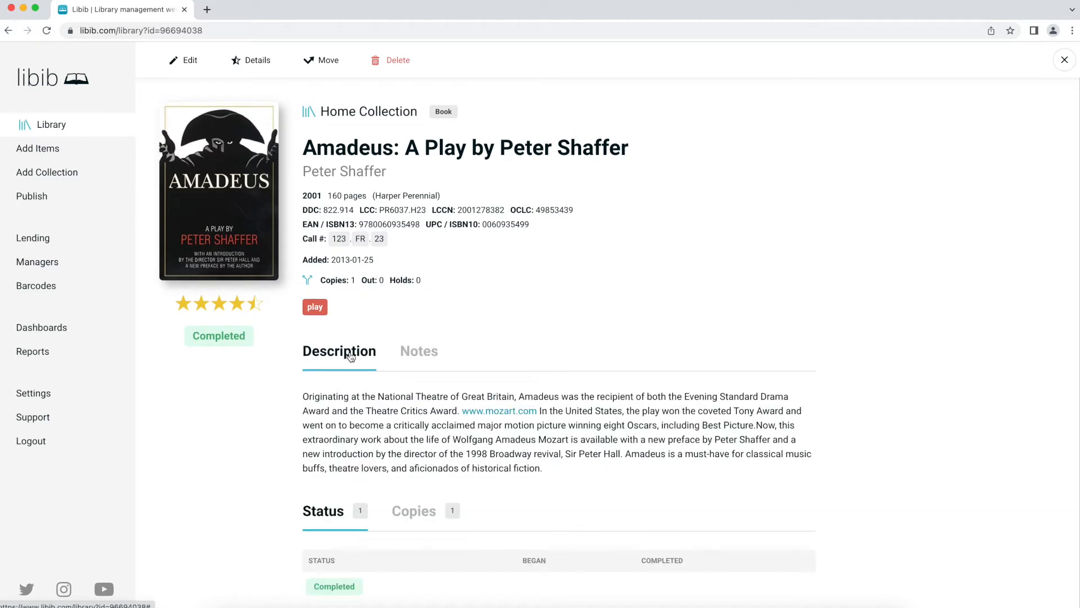
scroll(366, 421, down, 1)
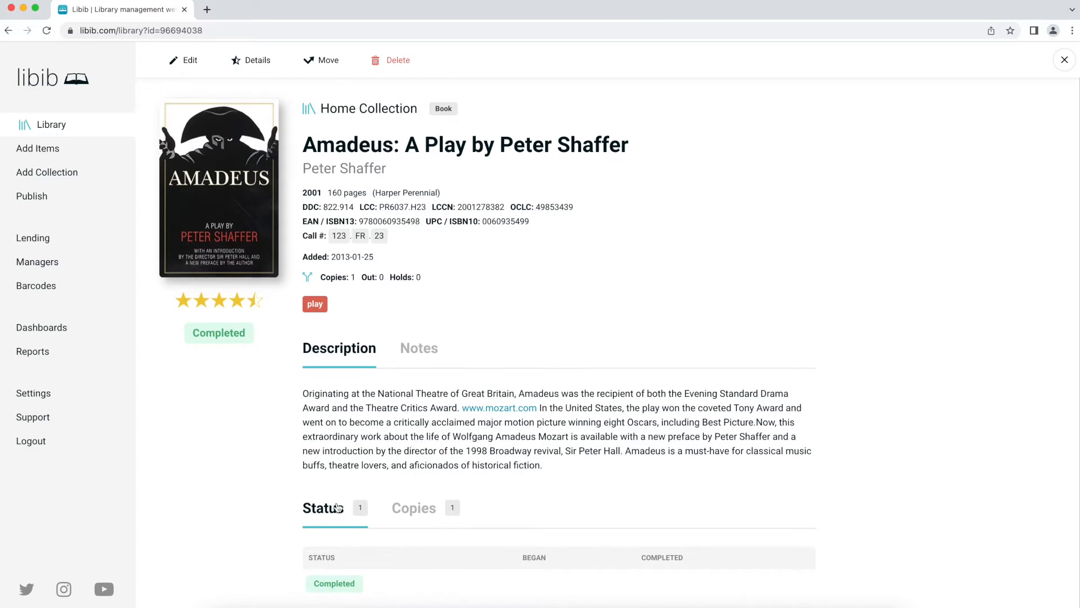
click(423, 509)
scroll(432, 397, down, 1)
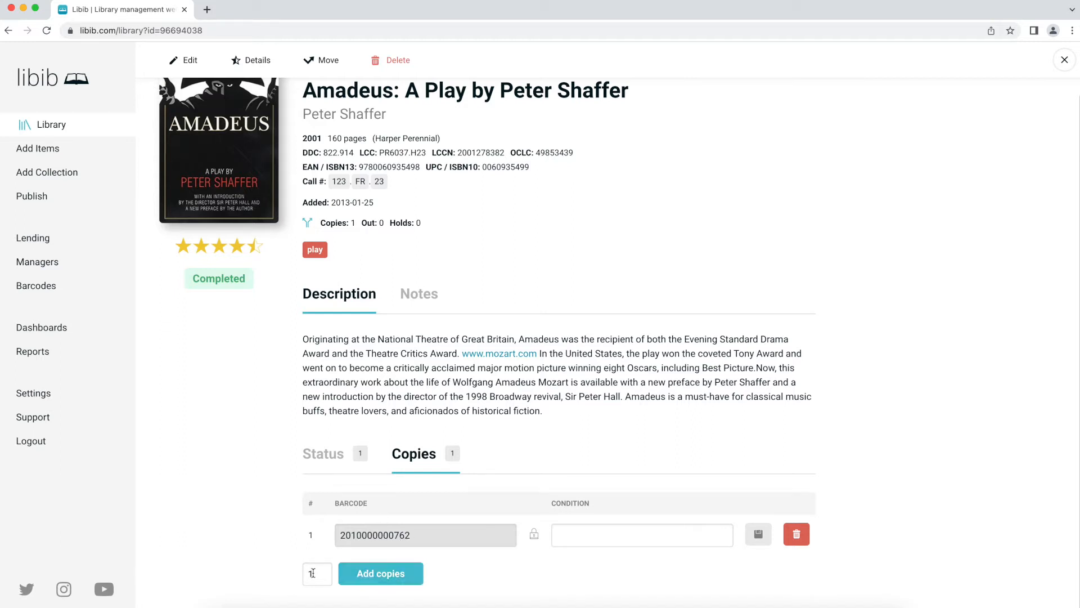
- Add one copy, then two more, and delete copy 3 to leave three copies
click(357, 575)
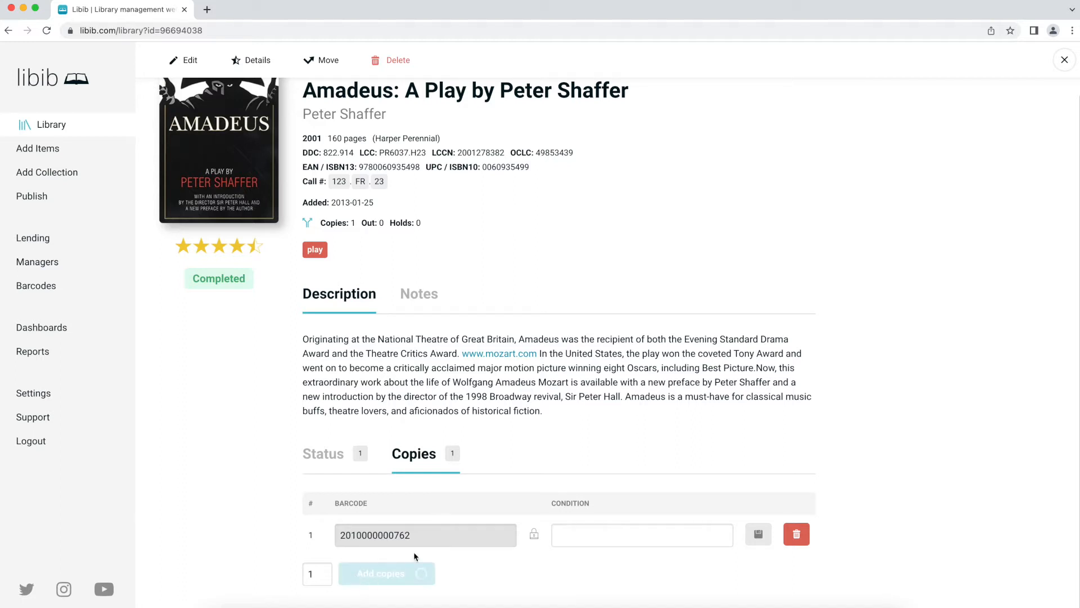
scroll(403, 565, down, 1)
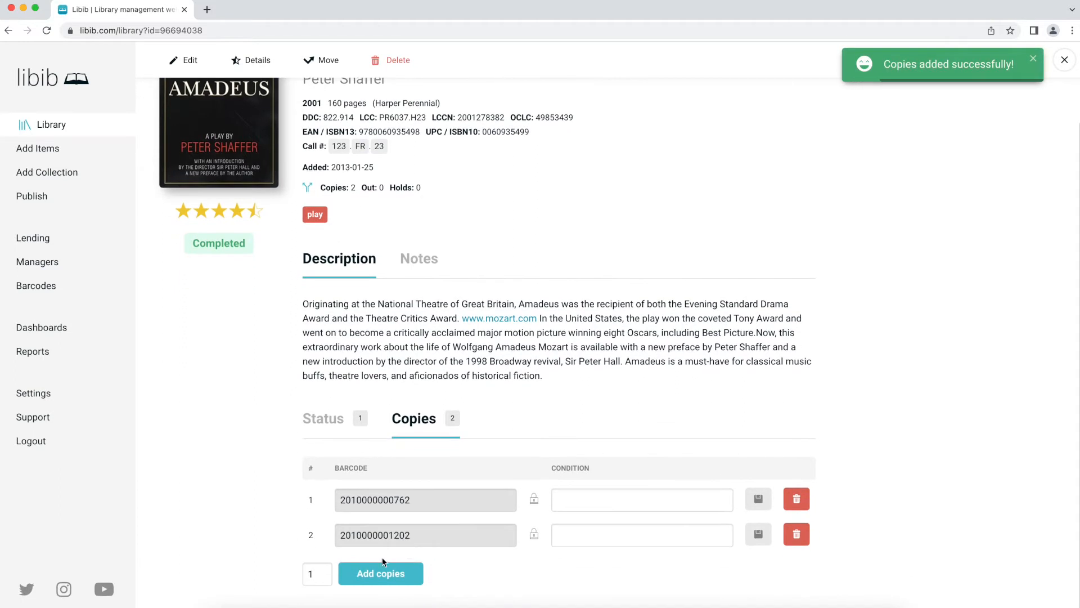
double_click(329, 567)
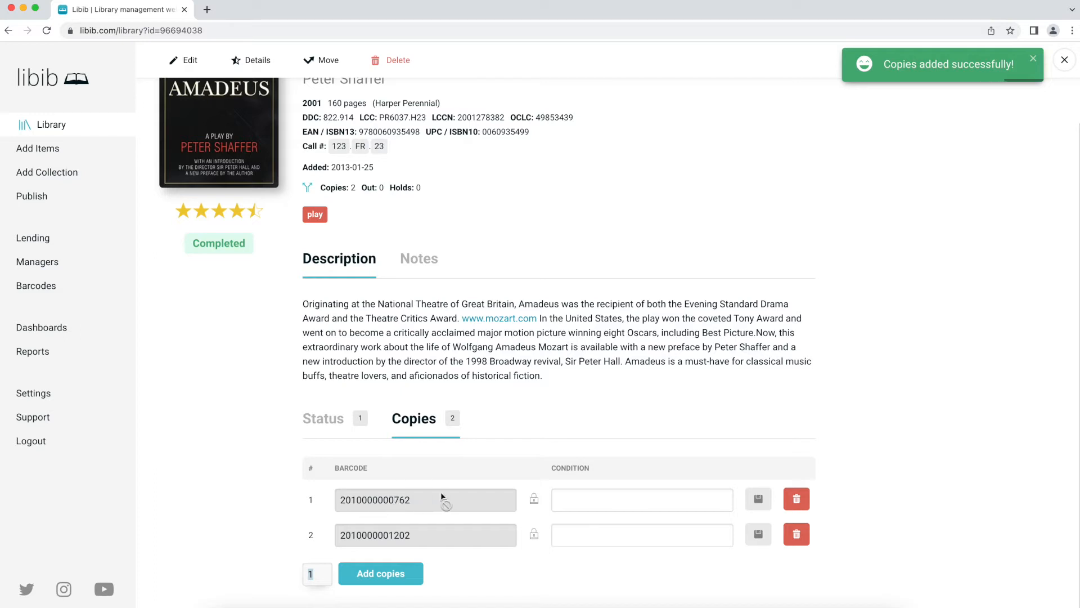
text(2)
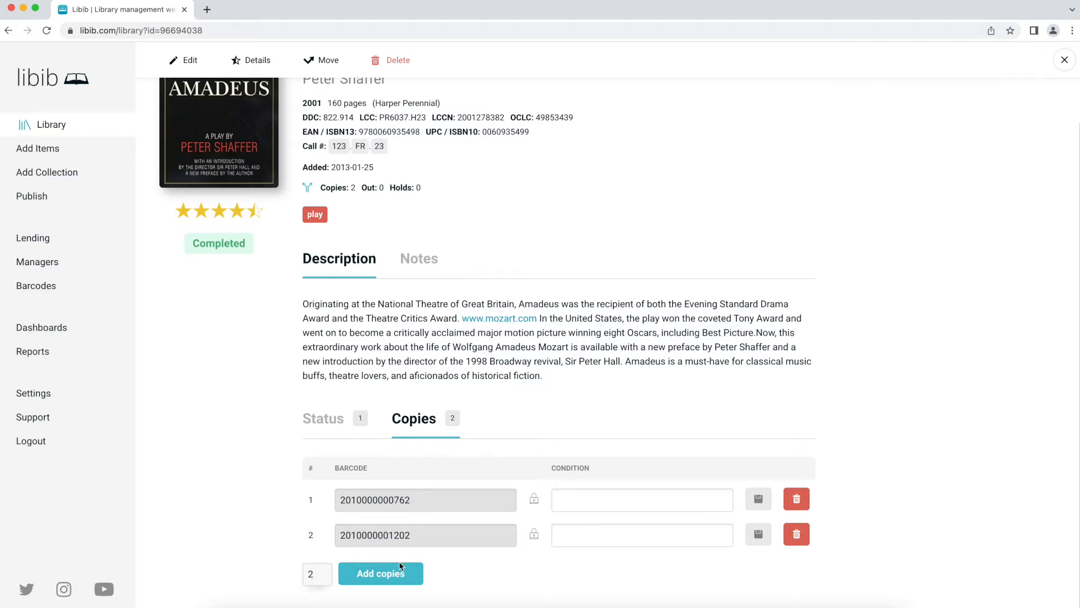
click(400, 569)
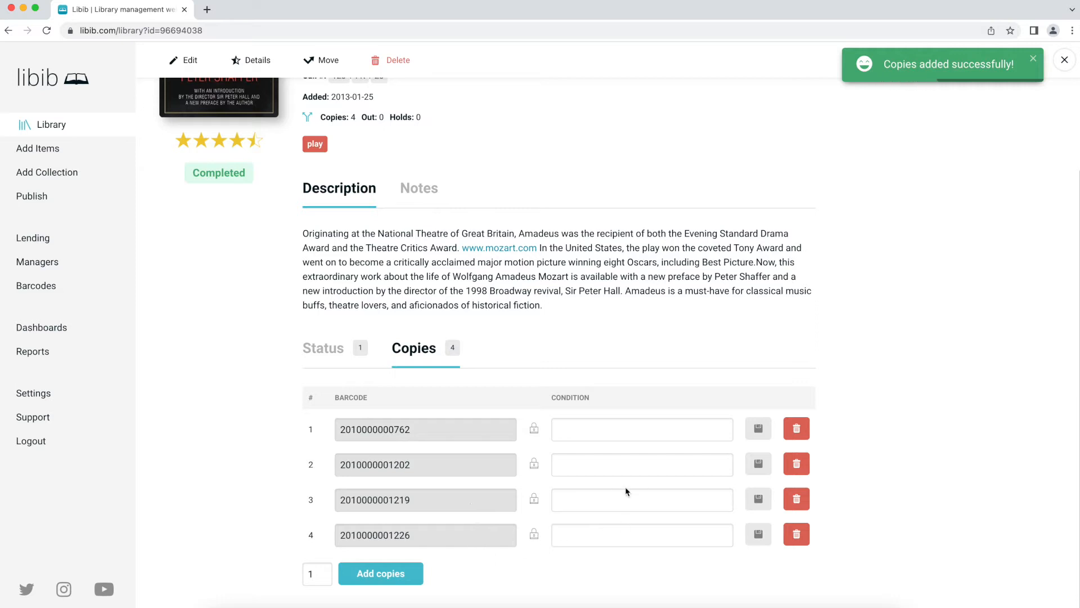
click(797, 496)
click(478, 284)
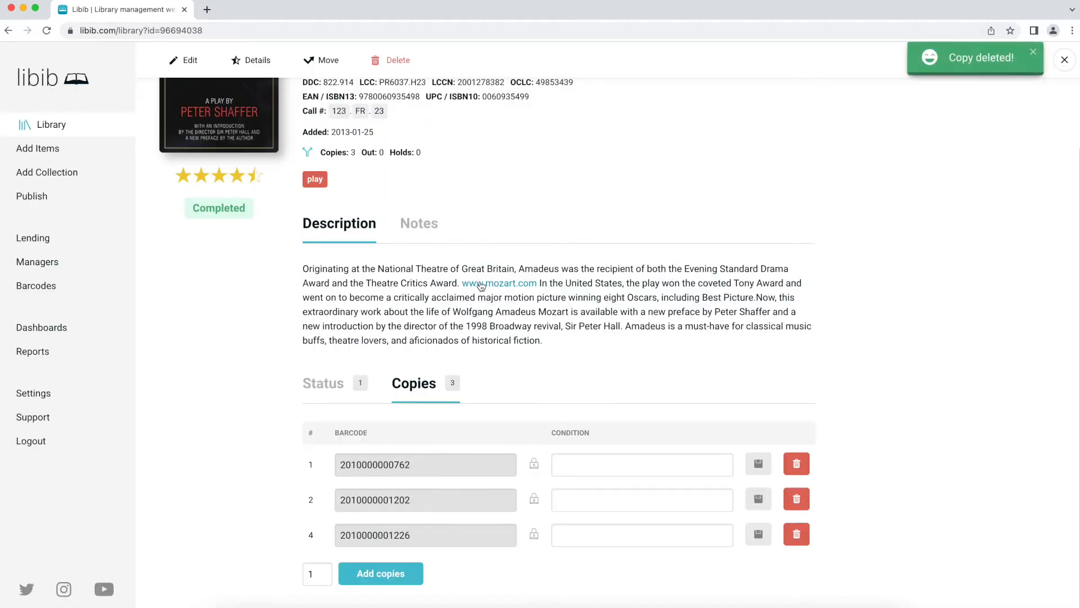
- Set and save the three copies' conditions as Used, Good and Great
click(593, 462)
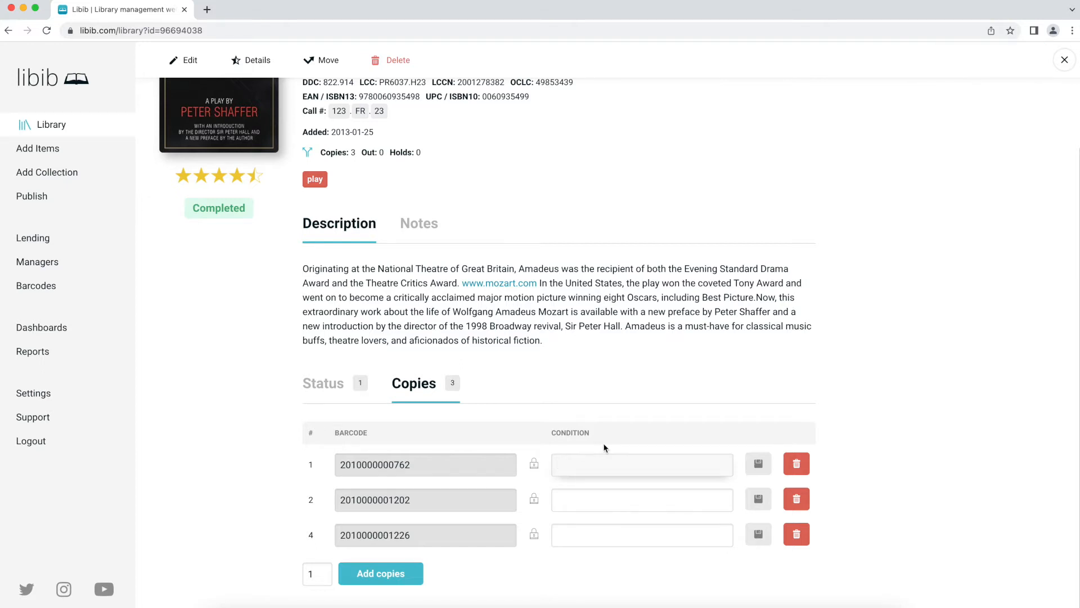
text(Used)
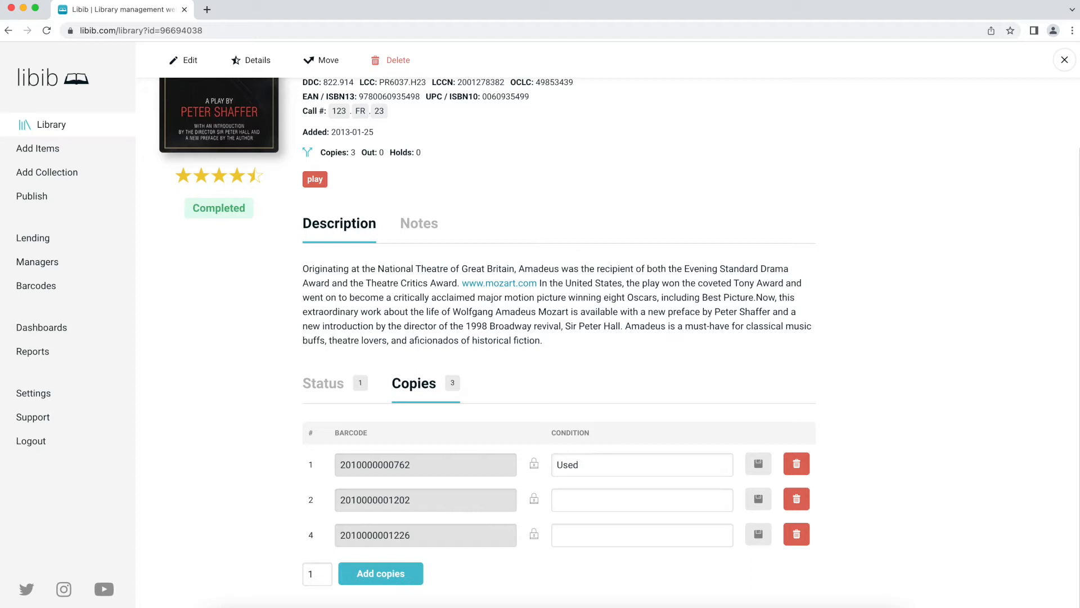
click(619, 499)
text(Good)
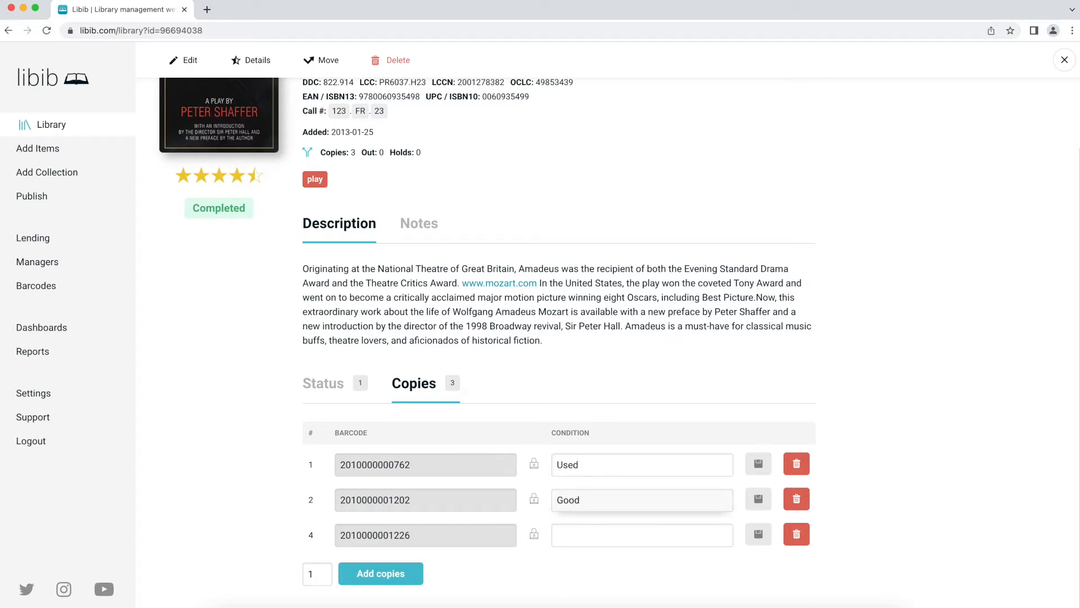
click(602, 537)
text(Great)
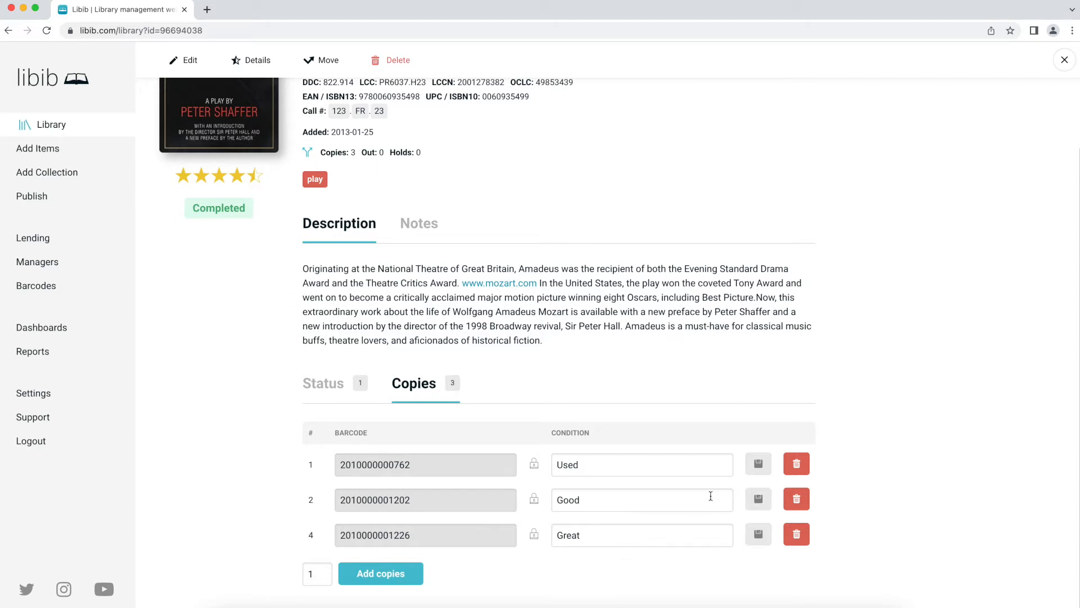
click(765, 496)
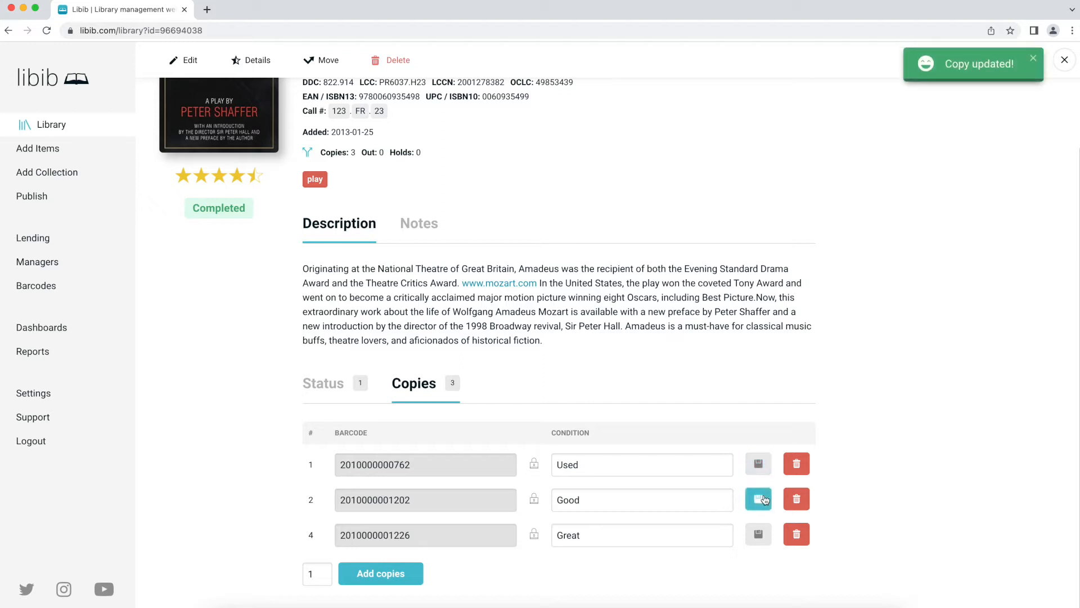
click(763, 534)
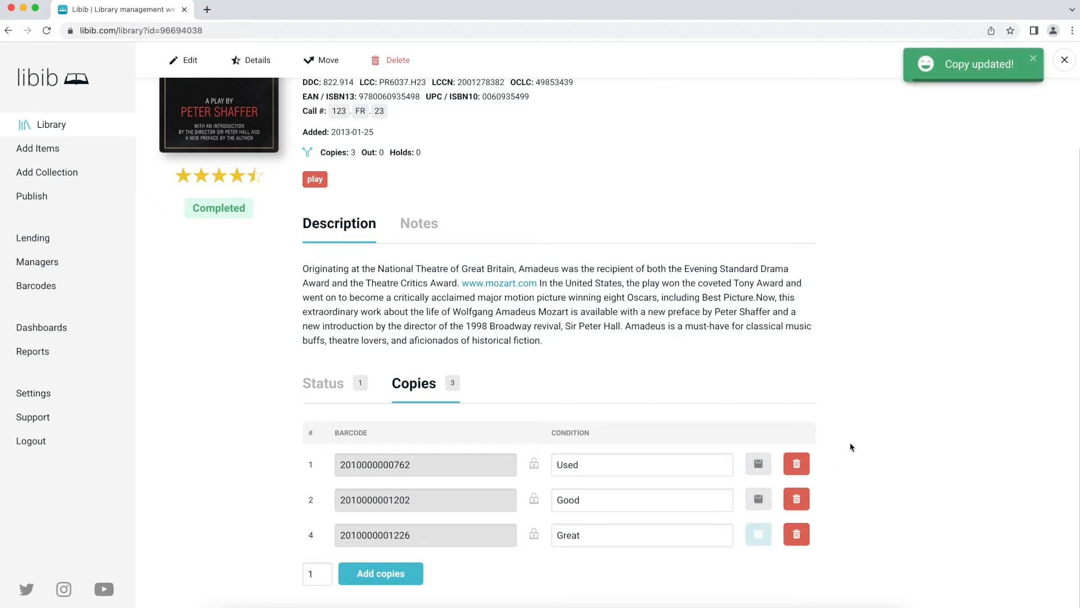
click(759, 463)
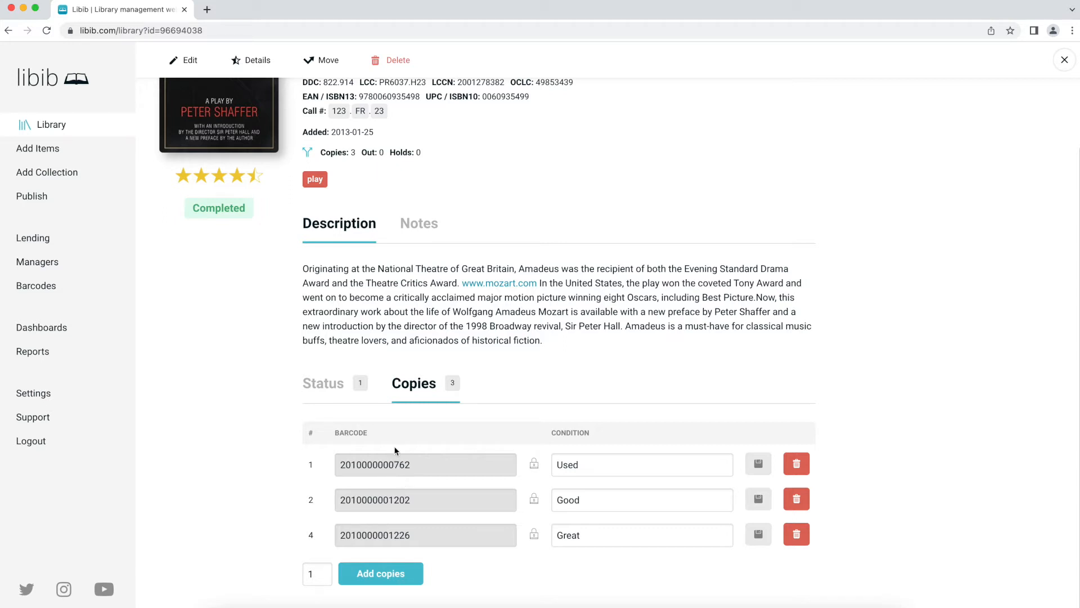
double_click(397, 468)
click(414, 468)
double_click(419, 468)
click(424, 467)
click(533, 467)
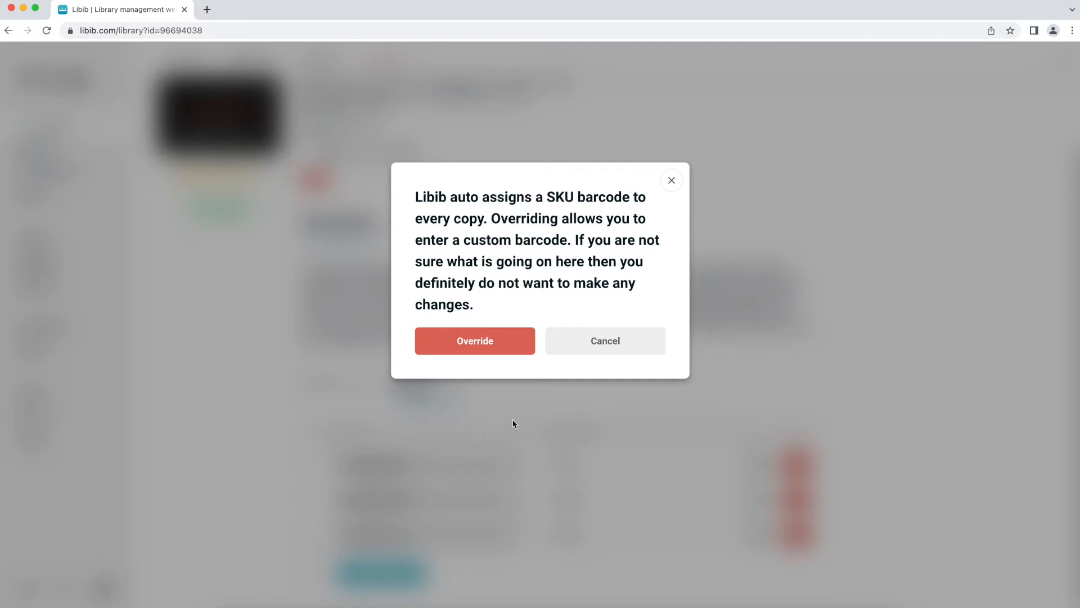
click(490, 345)
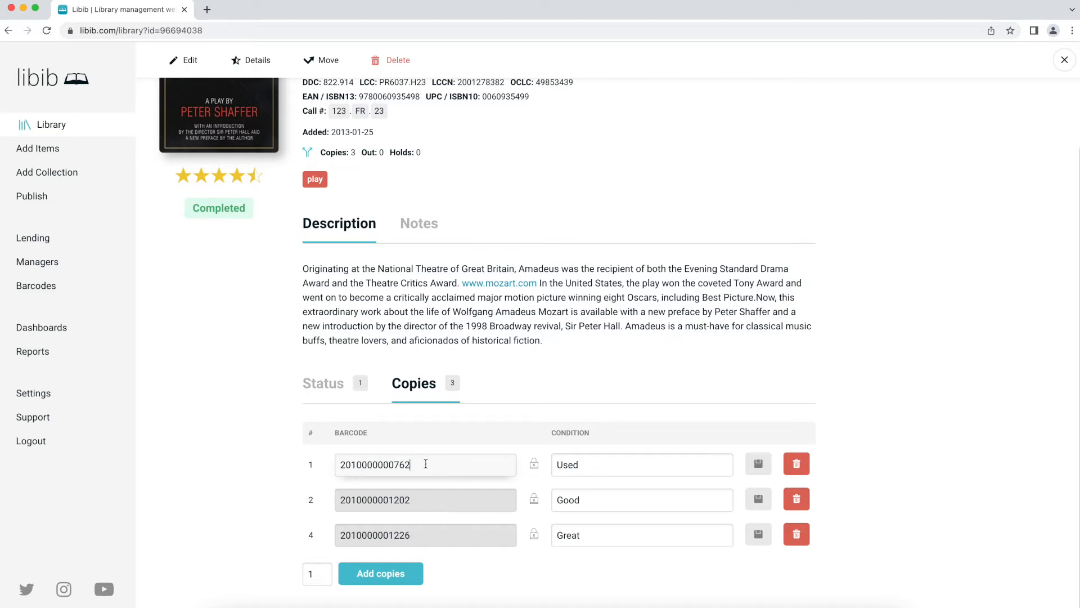
drag(426, 463, 283, 454)
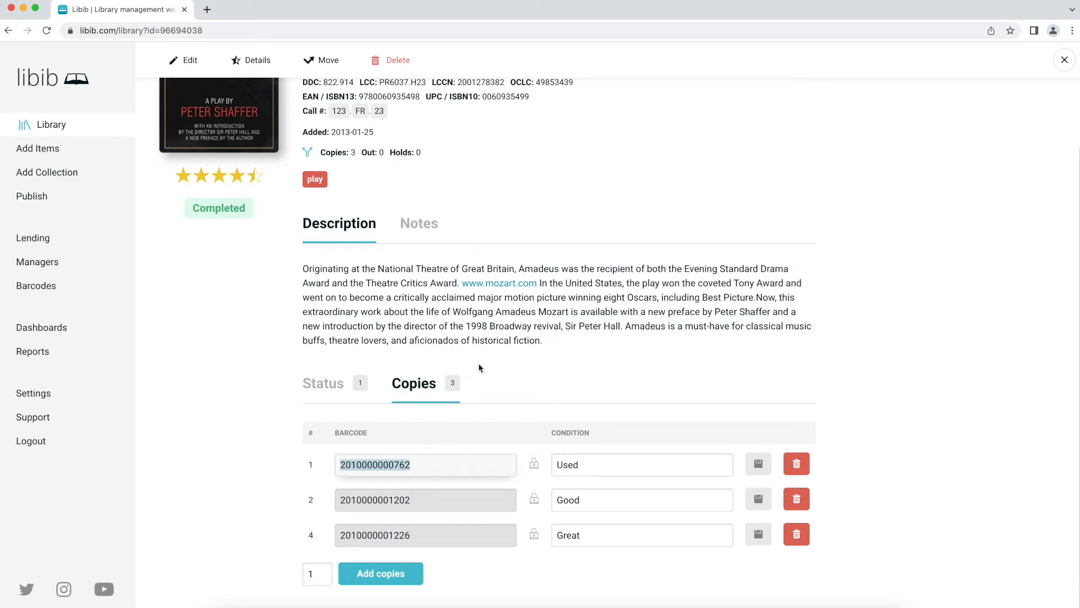
scroll(453, 406, up, 3)
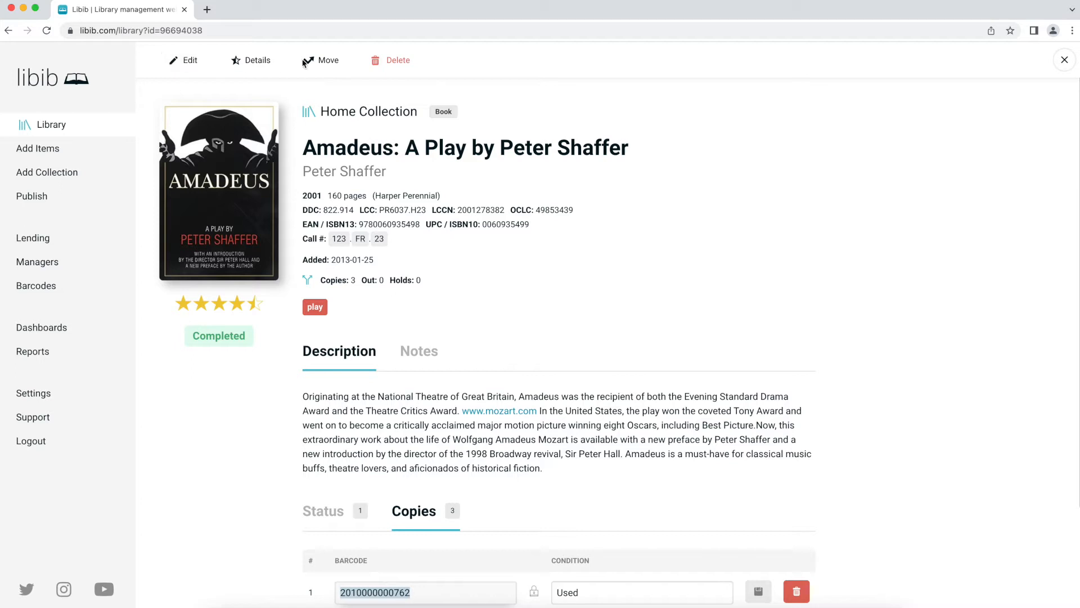
click(185, 62)
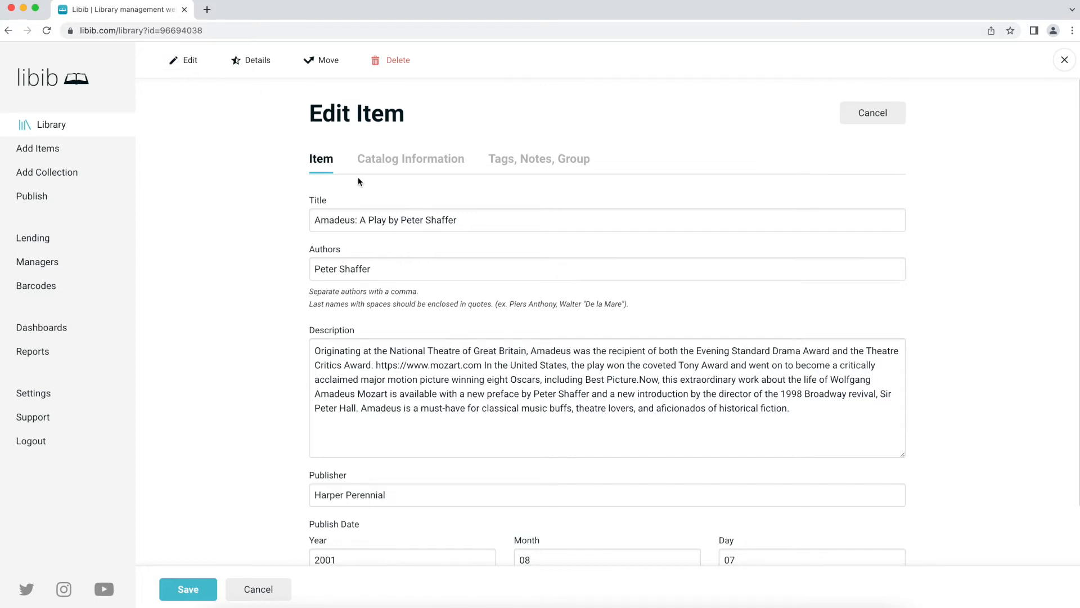
scroll(363, 180, down, 3)
scroll(362, 180, up, 3)
scroll(425, 209, down, 2)
scroll(414, 315, down, 2)
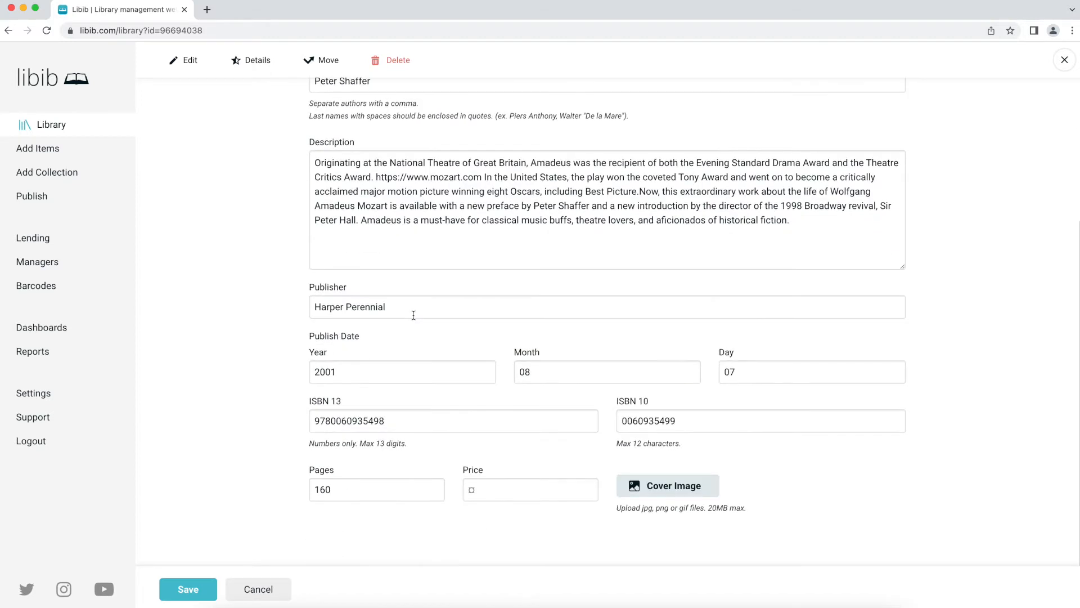
scroll(414, 315, up, 1)
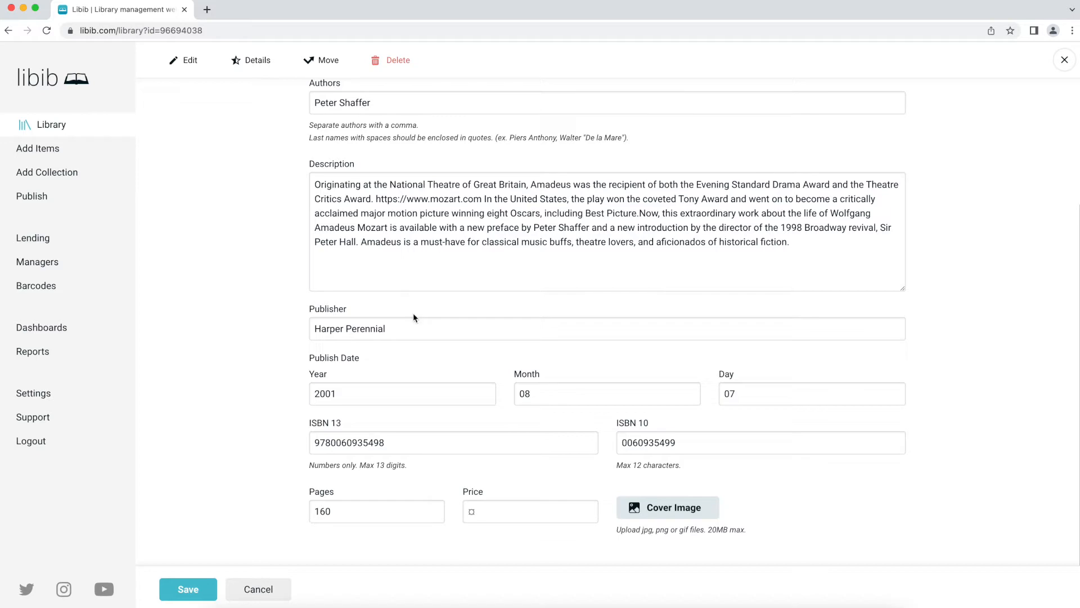
scroll(414, 315, up, 3)
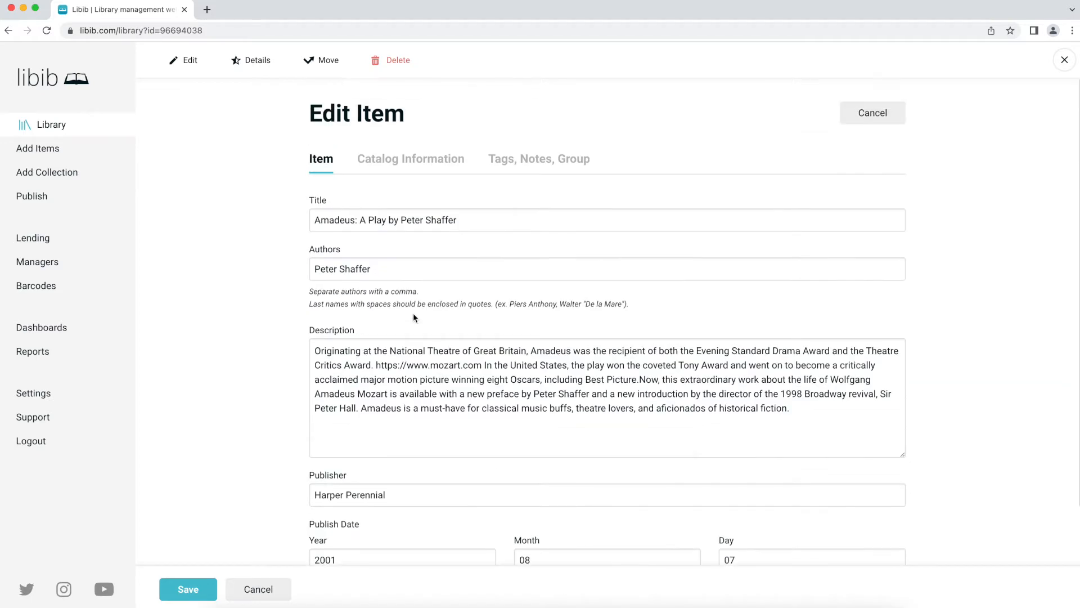
click(400, 159)
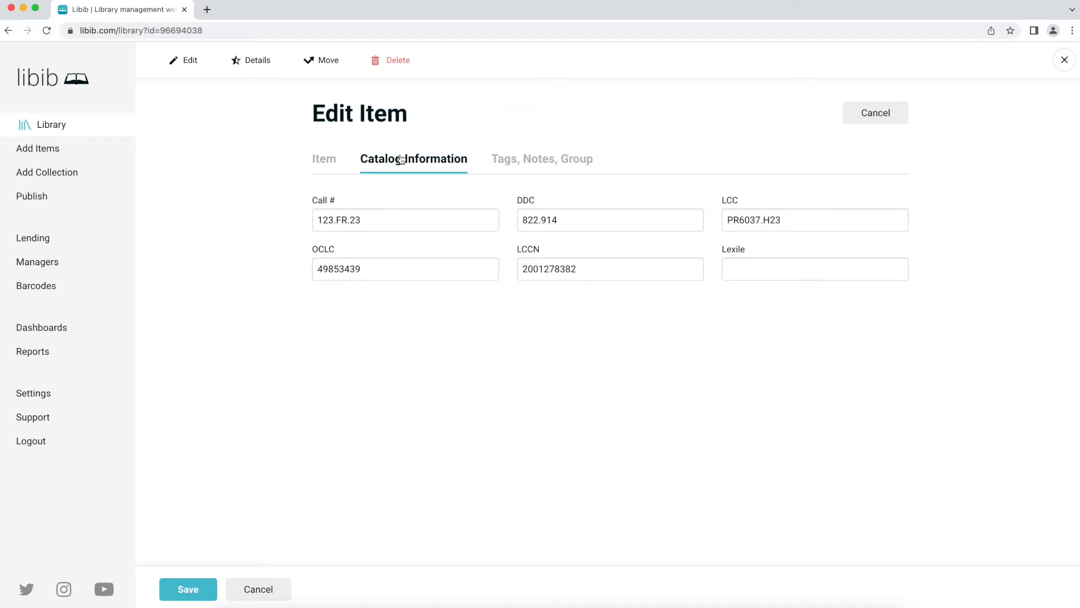
click(542, 159)
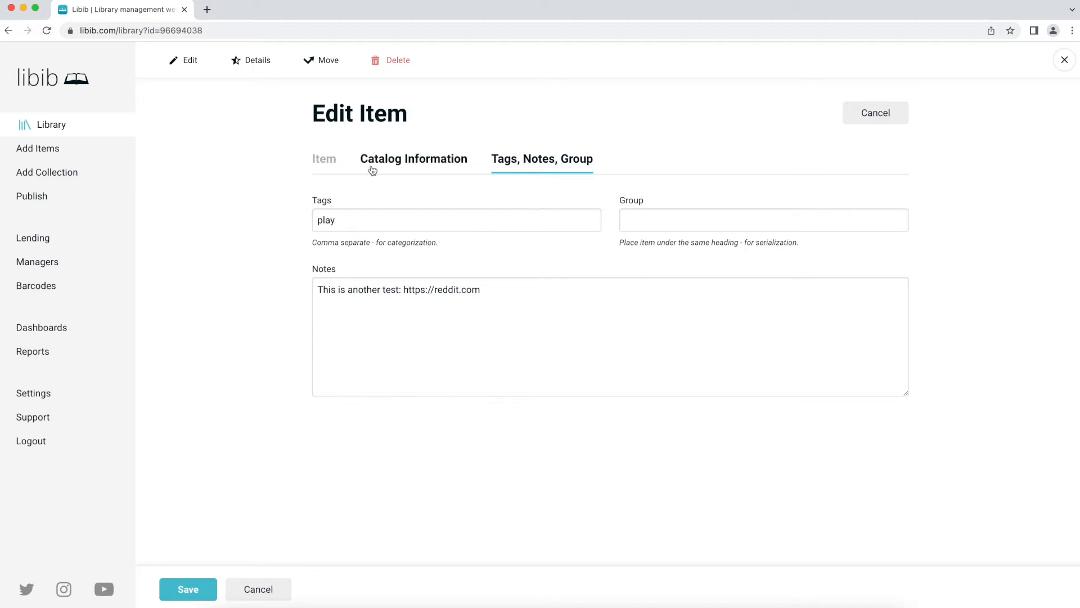
click(394, 162)
click(522, 161)
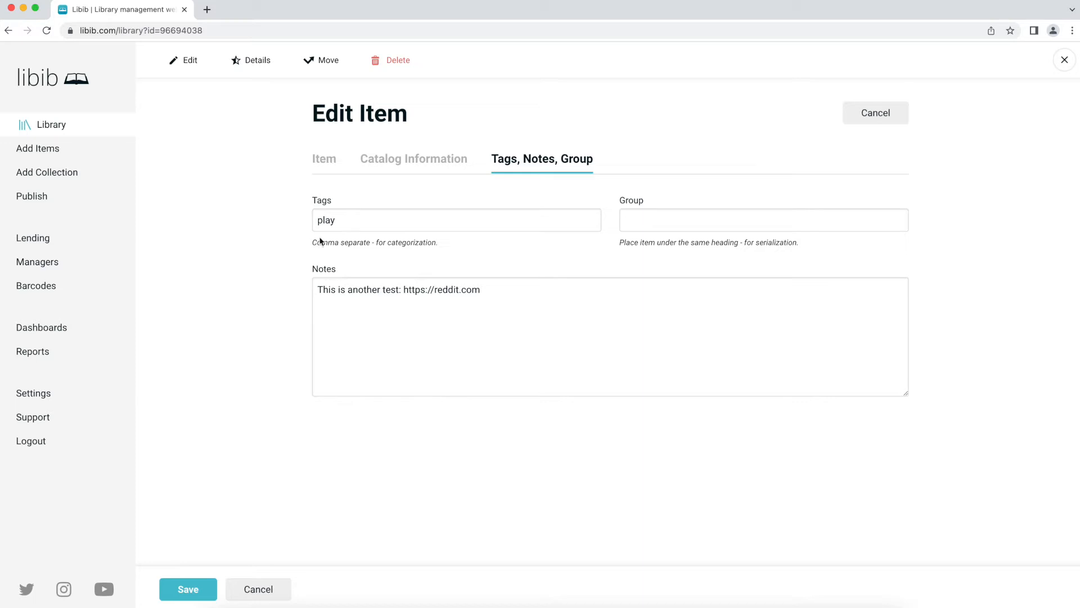
click(195, 592)
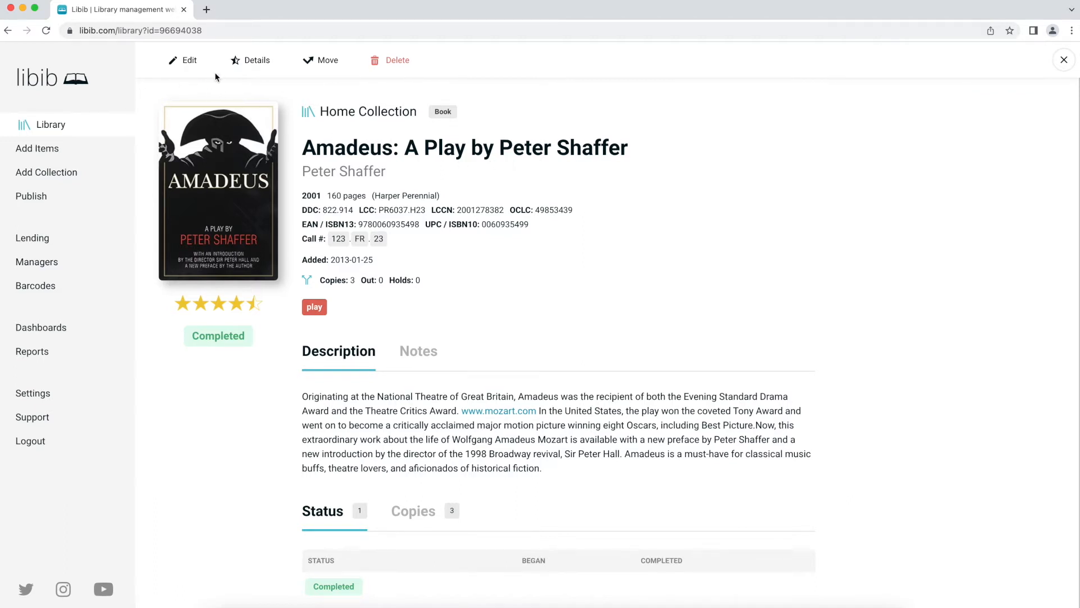
- In Details, save a 4-star rating, review 'This is a wonderful play!', and Completed date 2022-05-23
click(257, 61)
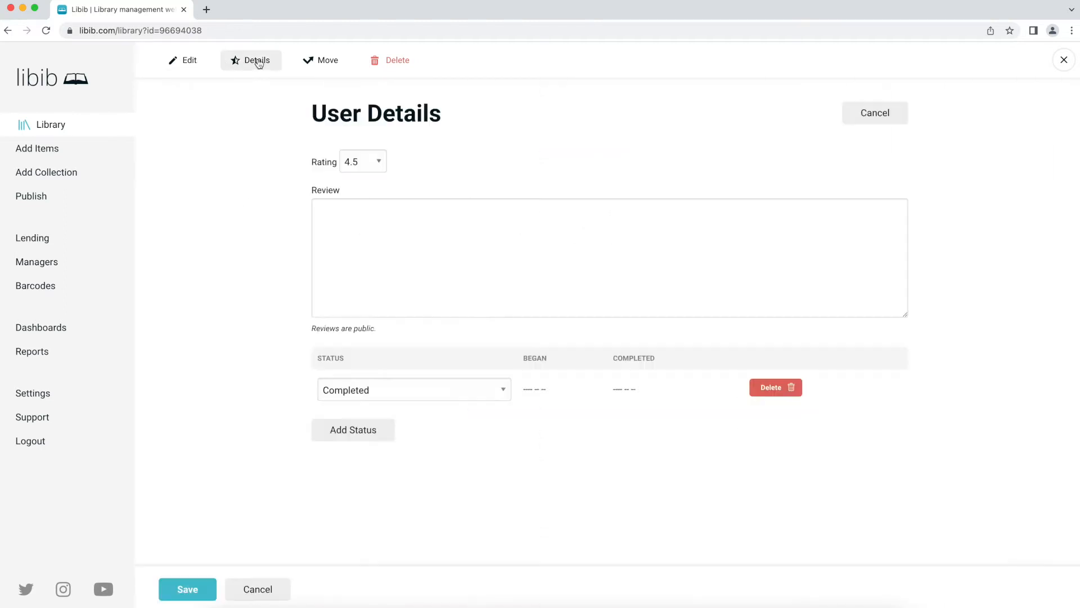
click(367, 167)
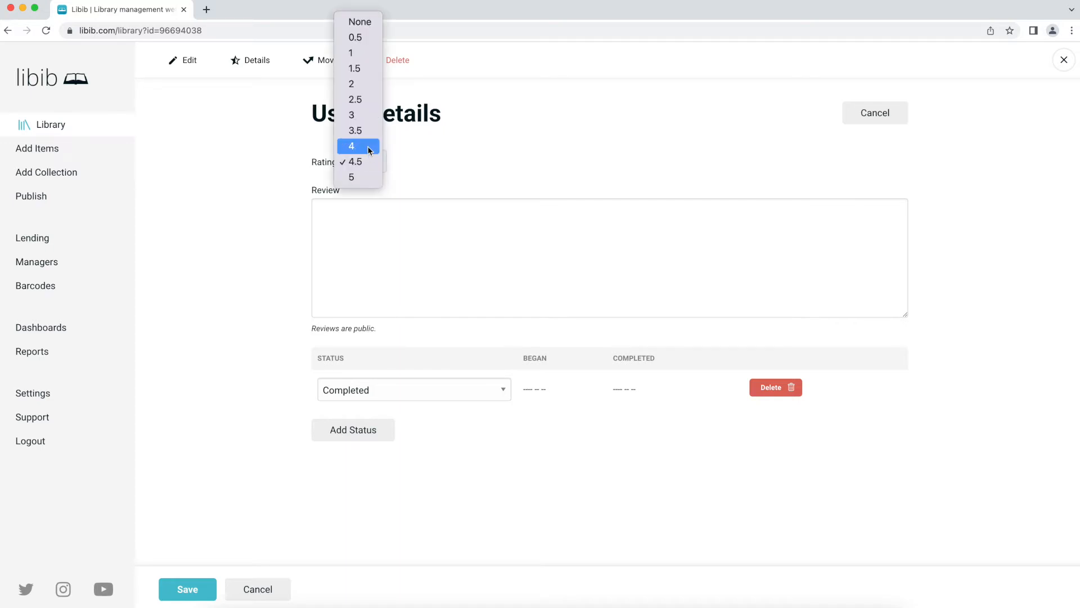
click(369, 148)
click(389, 242)
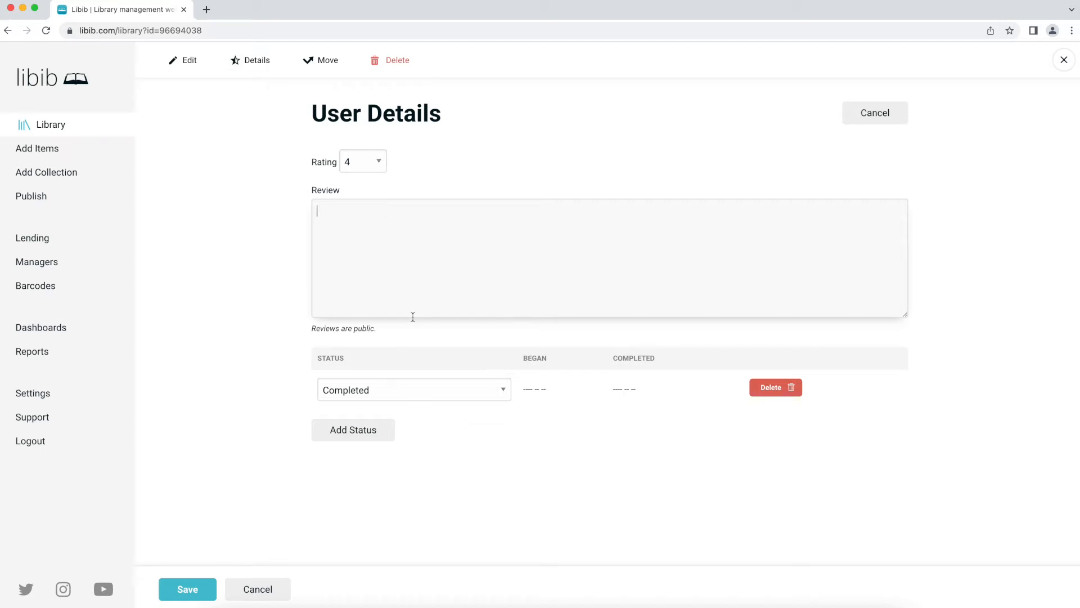
text(This is a wonderful play!)
click(502, 386)
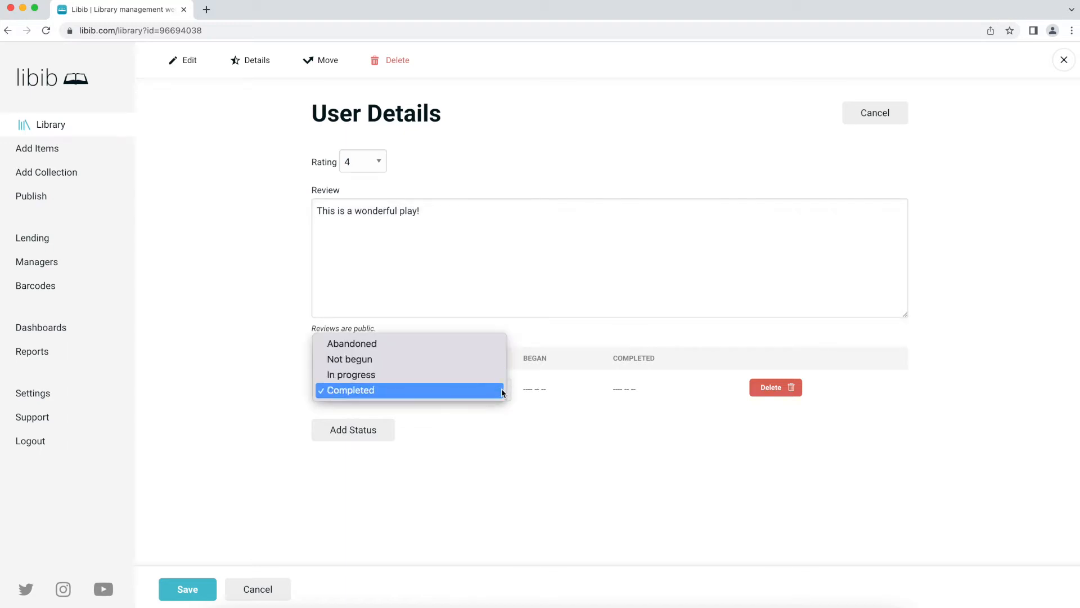
click(500, 390)
click(625, 389)
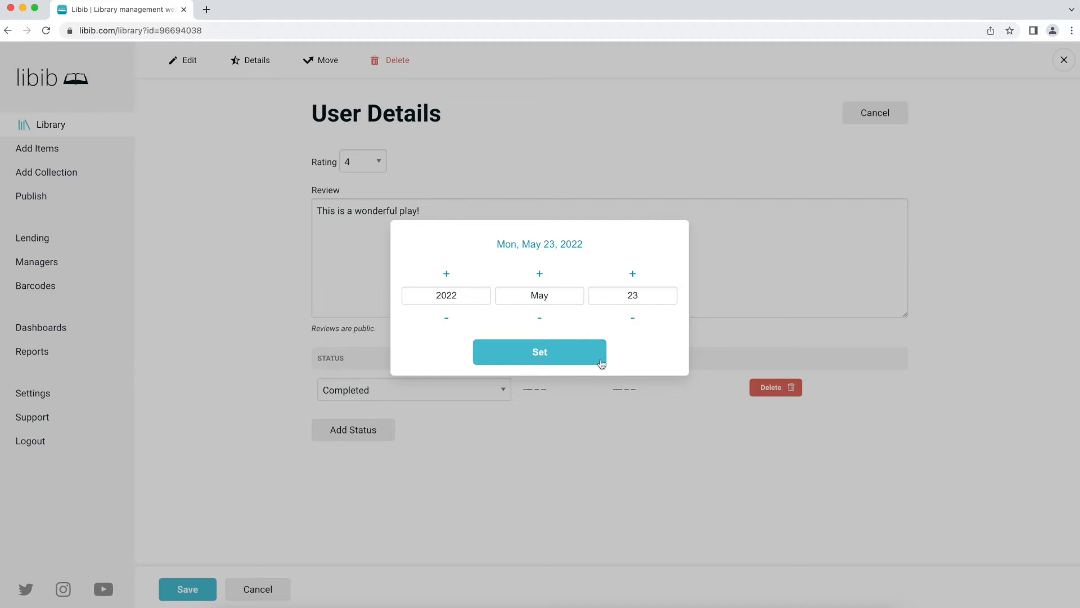
click(599, 350)
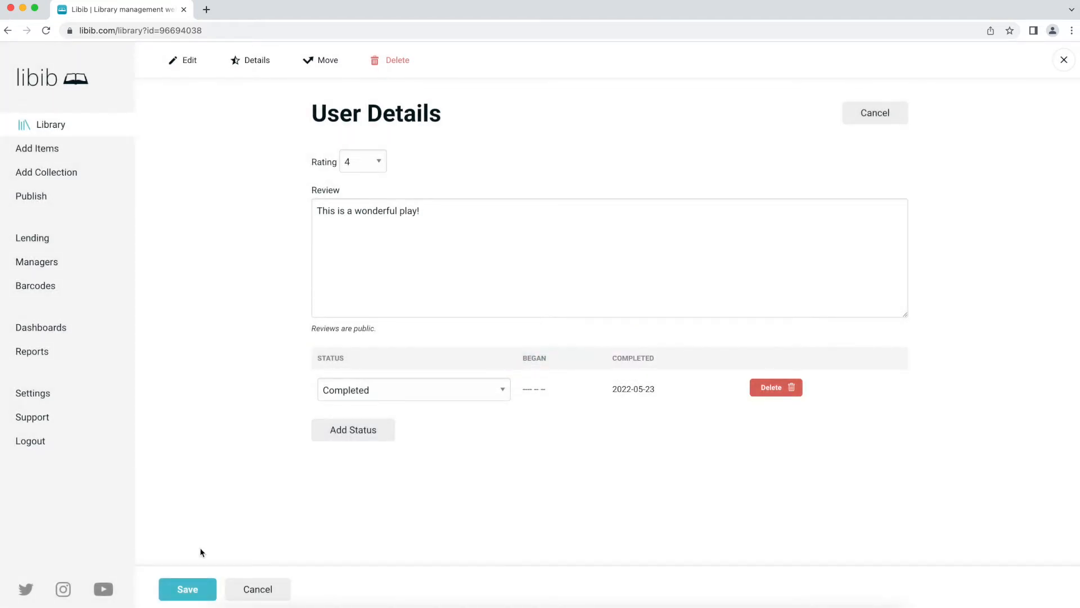
click(194, 590)
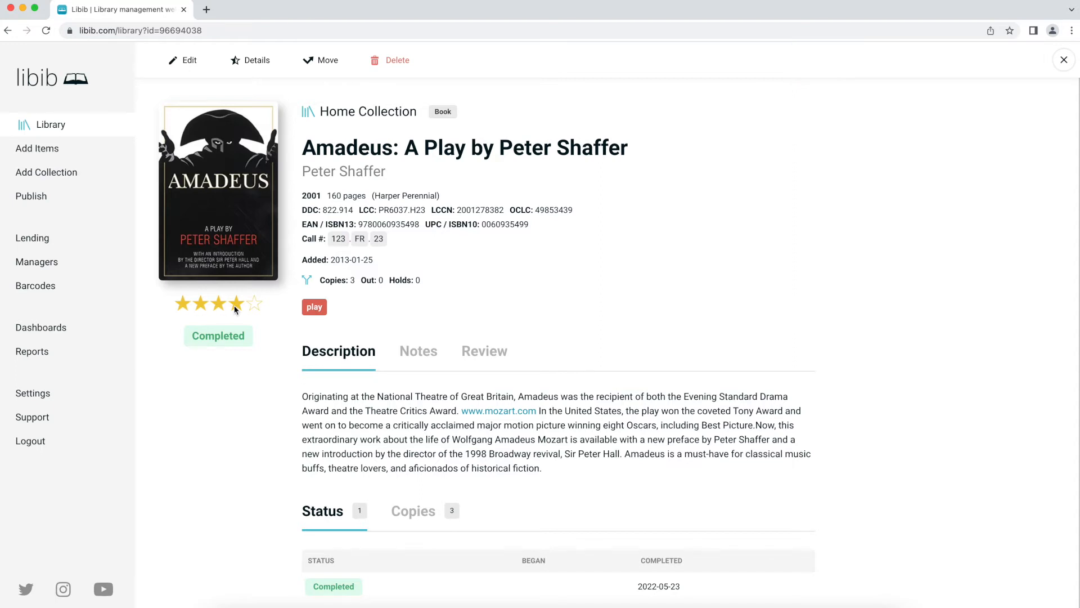
- View the saved review, then open and cancel the Move dialog
click(491, 360)
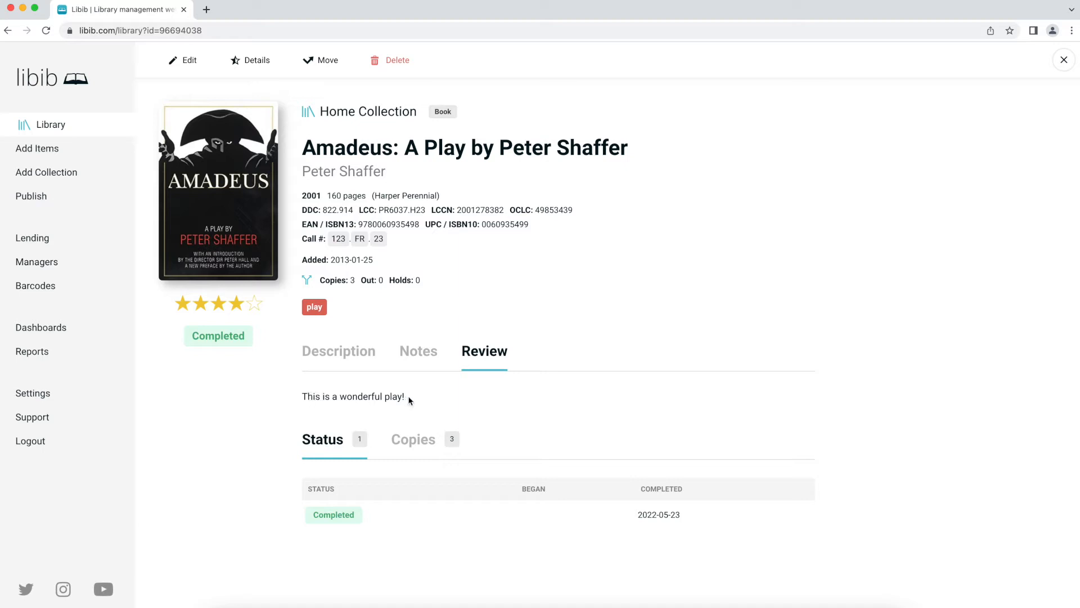
click(315, 62)
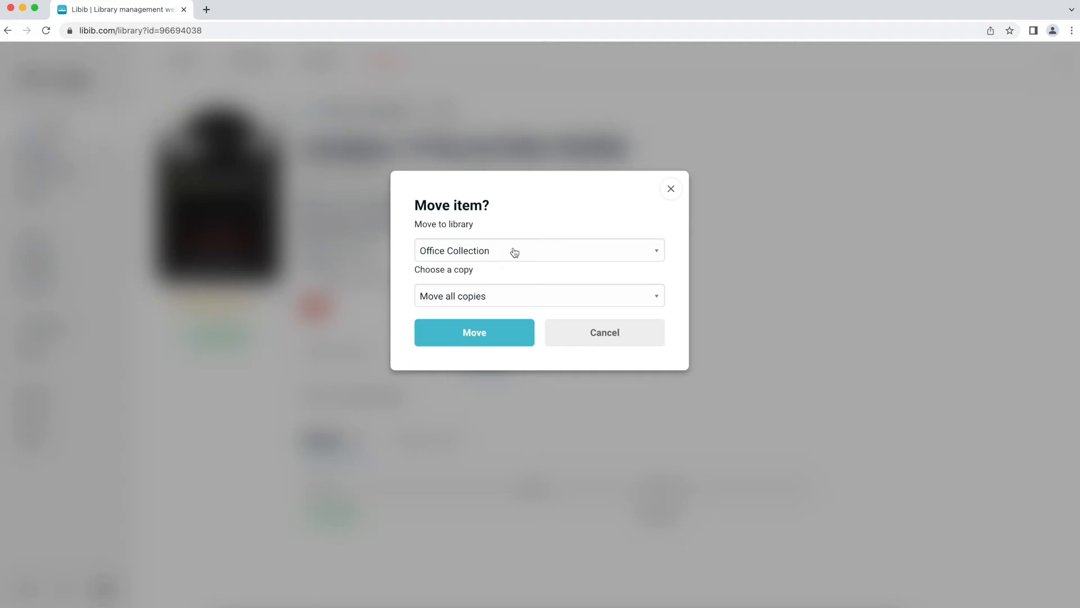
click(514, 252)
click(511, 211)
click(578, 331)
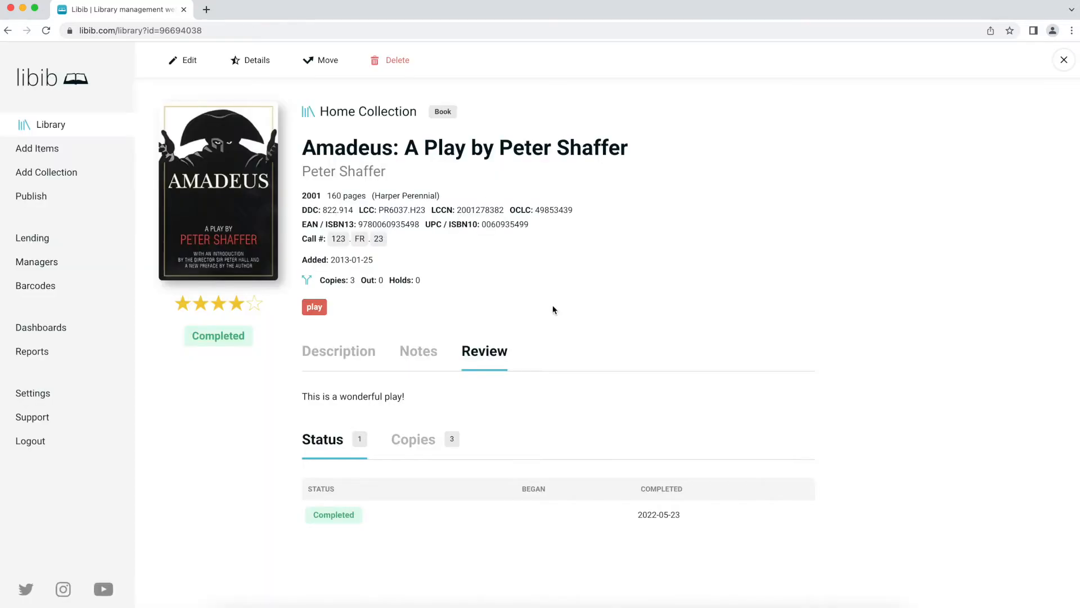
click(329, 62)
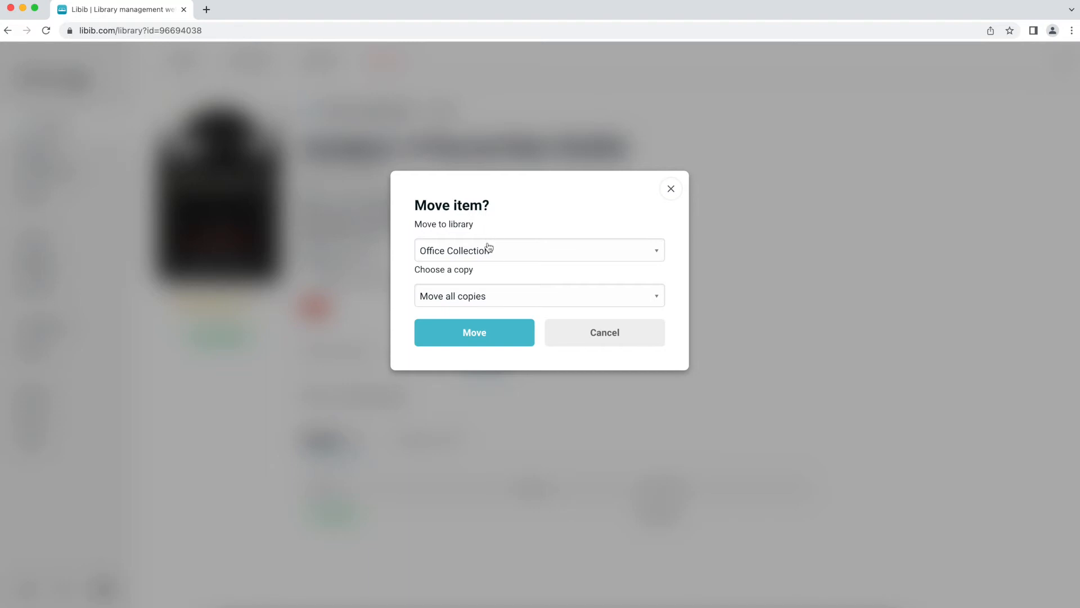
click(493, 252)
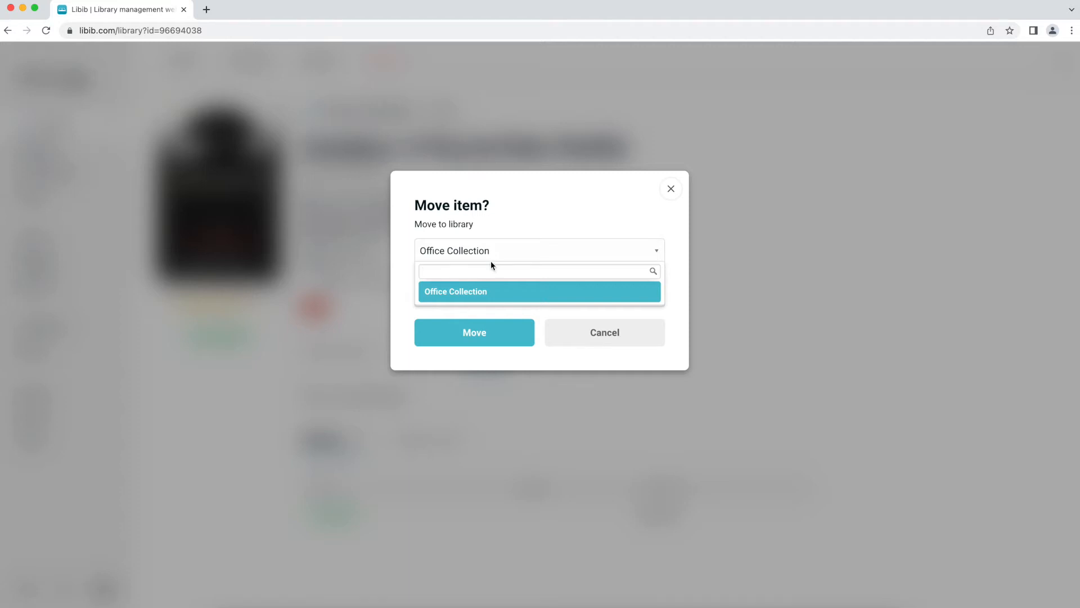
click(491, 292)
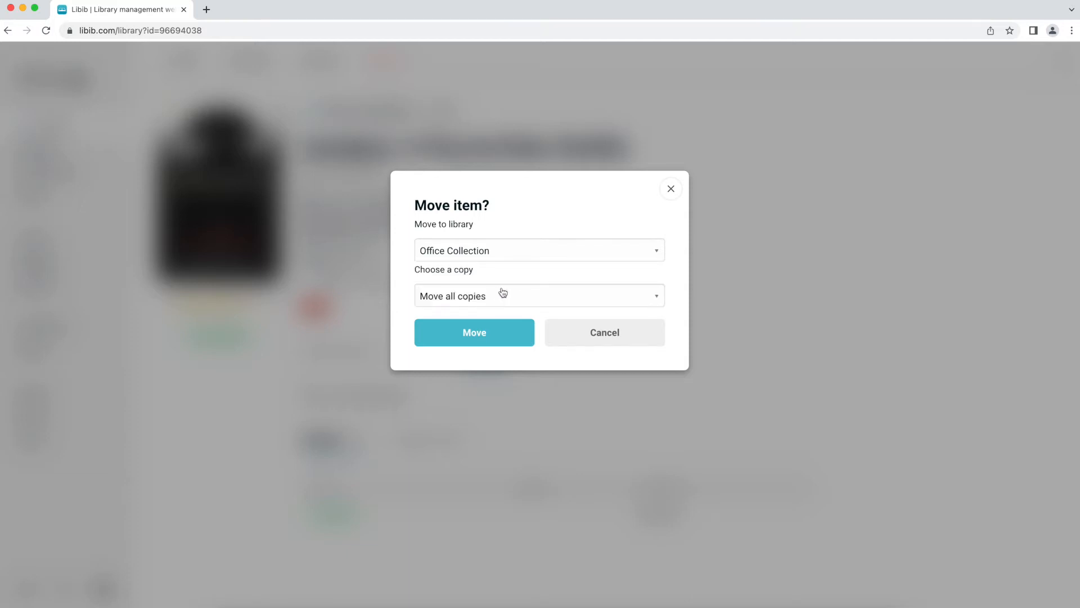
click(504, 296)
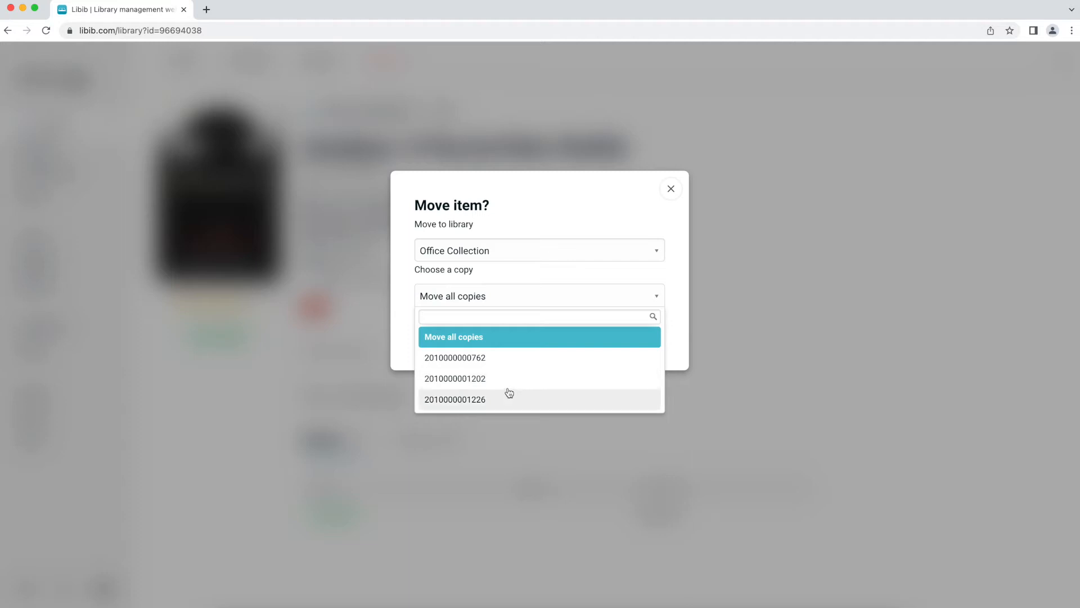
click(512, 360)
click(502, 336)
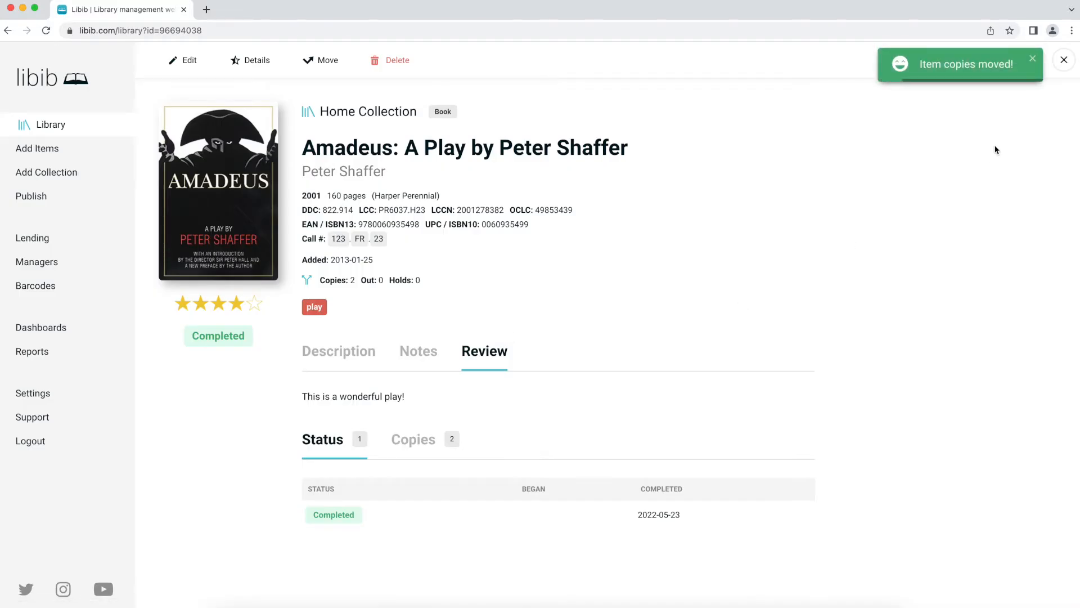
click(1064, 60)
mouse_move(216, 226)
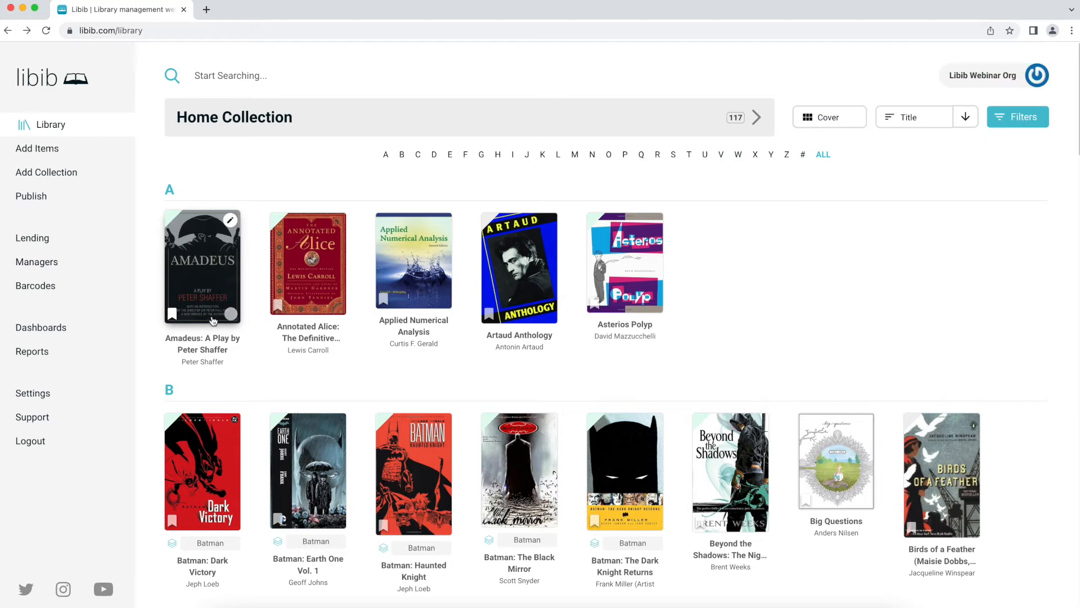
- Close the Amadeus item and switch the library to the Office Collection
click(209, 285)
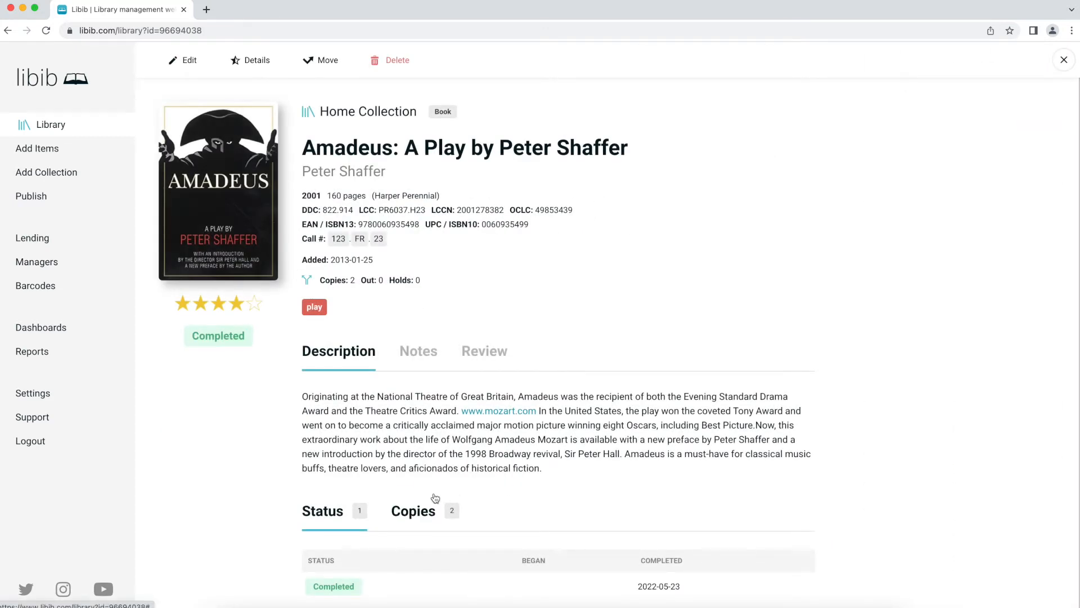
key(Escape)
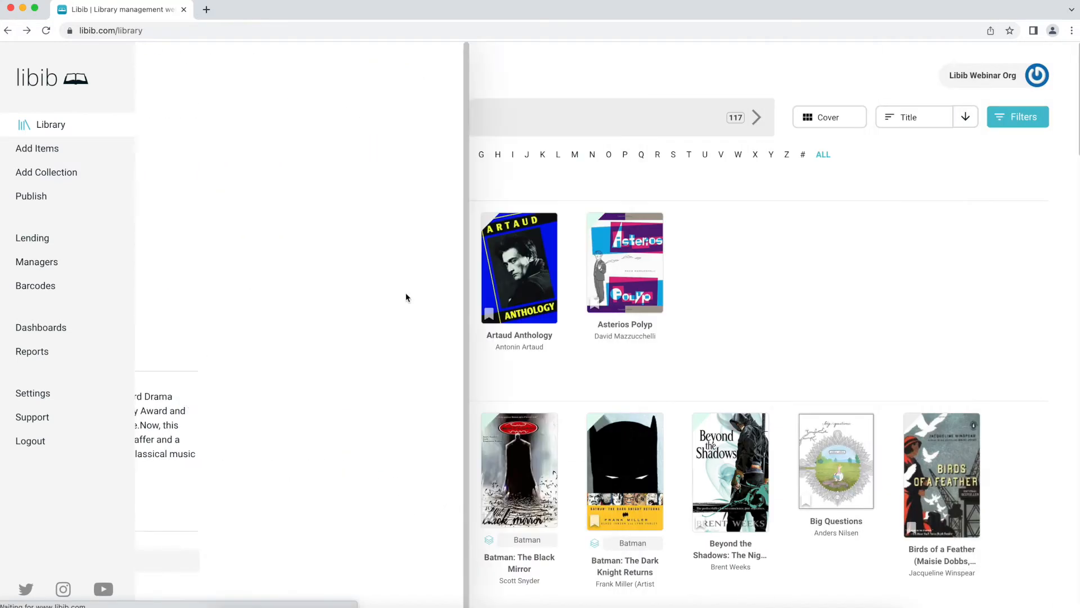
click(332, 118)
click(303, 219)
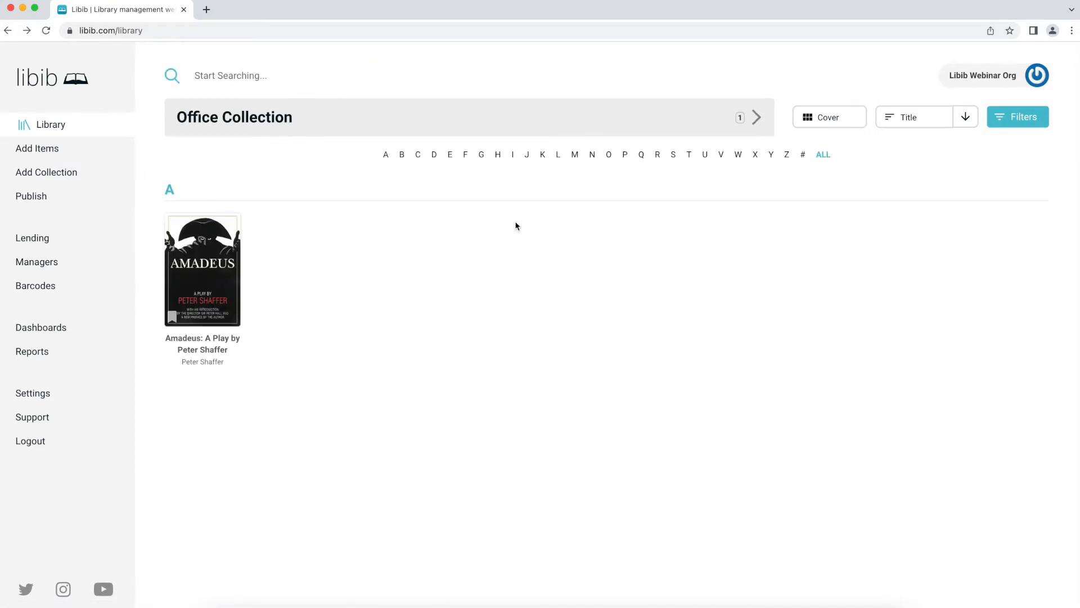
click(203, 271)
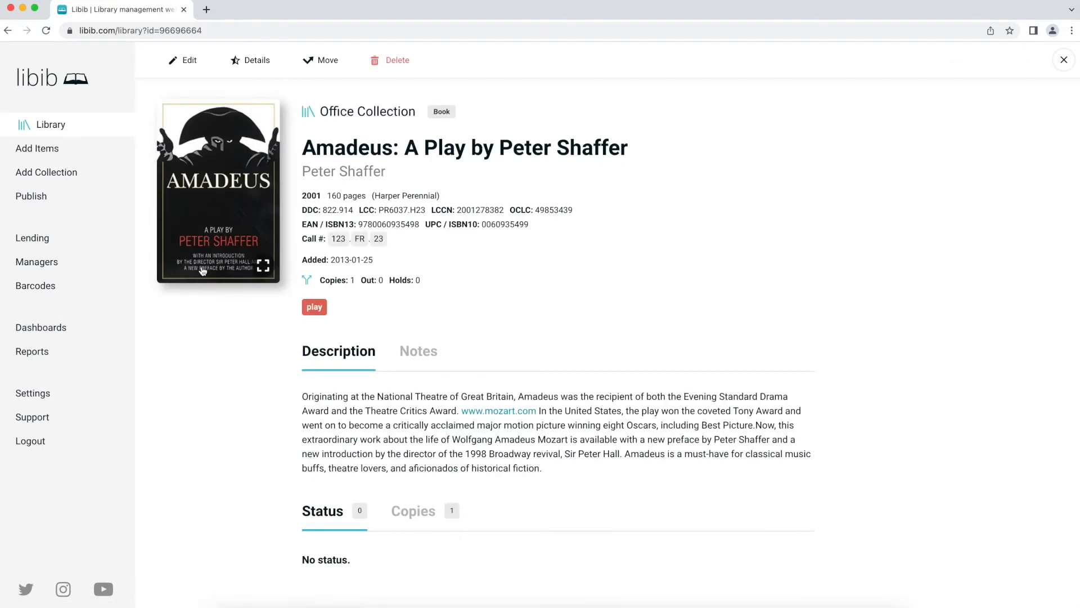
click(415, 511)
scroll(410, 354, down, 1)
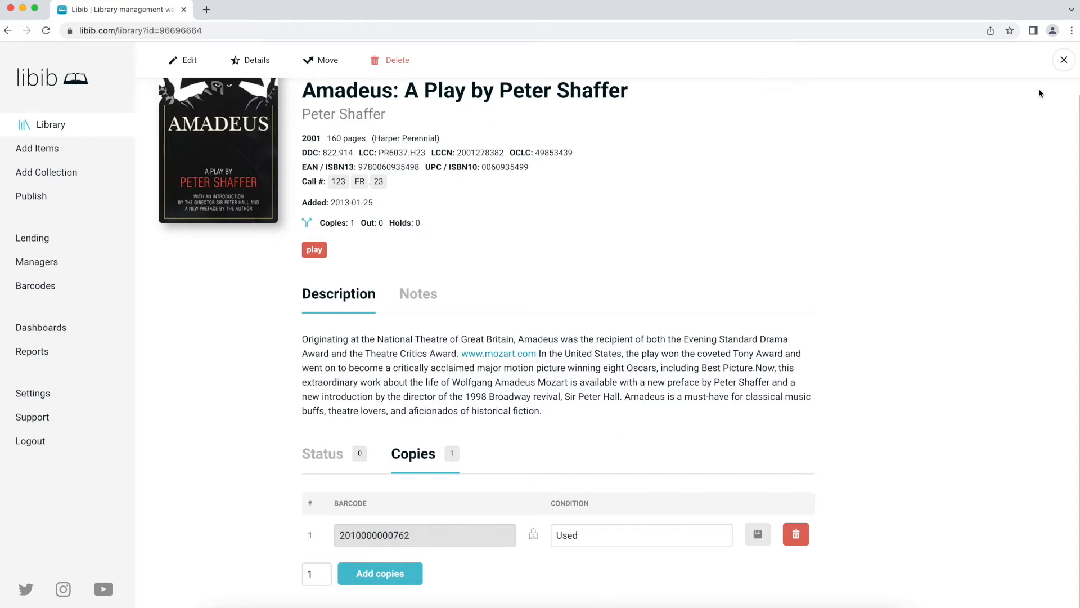
scroll(563, 118, up, 1)
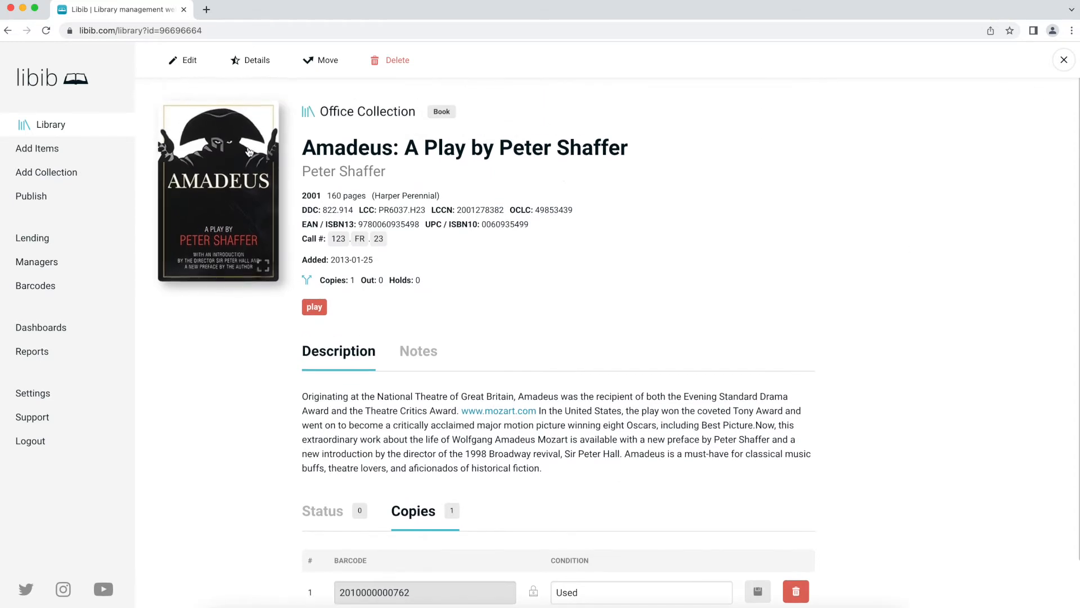
- Move the Amadeus copy from Office Collection to Home Collection
click(328, 61)
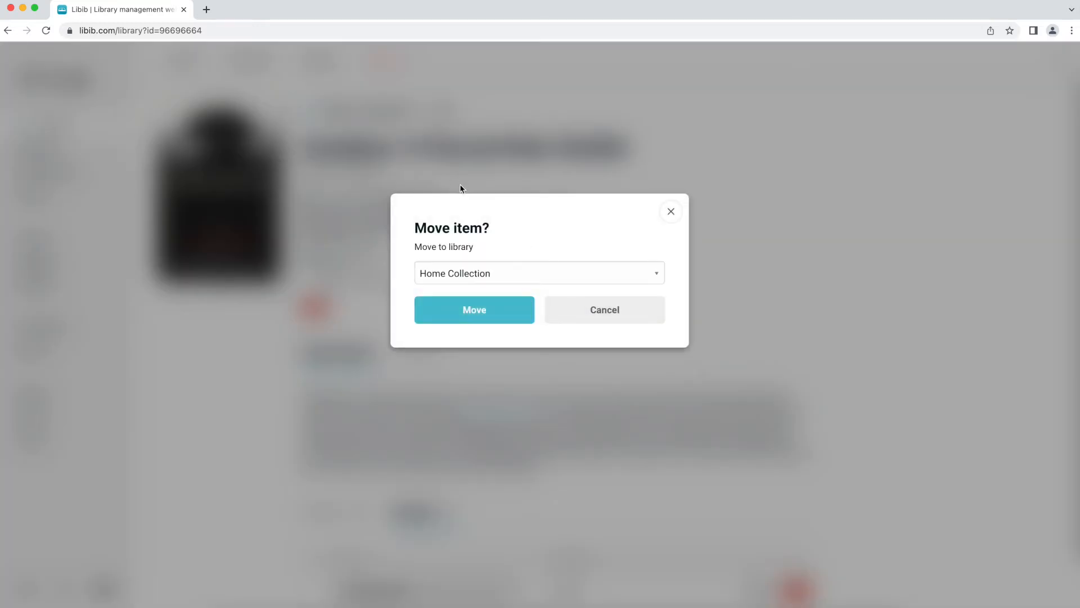
click(469, 270)
click(469, 268)
click(491, 313)
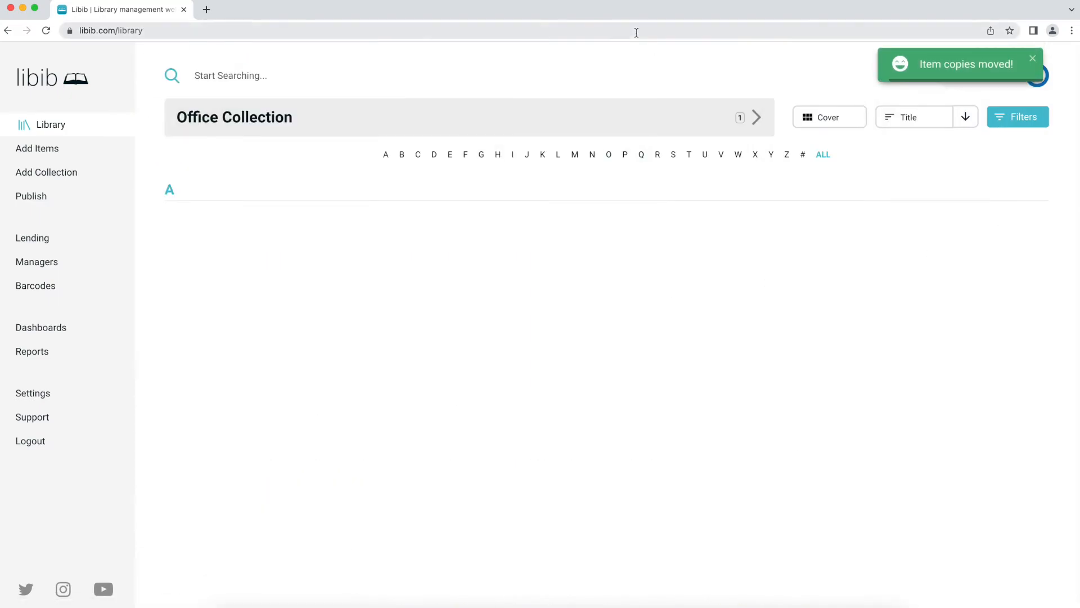
- Switch to Home Collection and open Amadeus, now with 3 copies
click(350, 124)
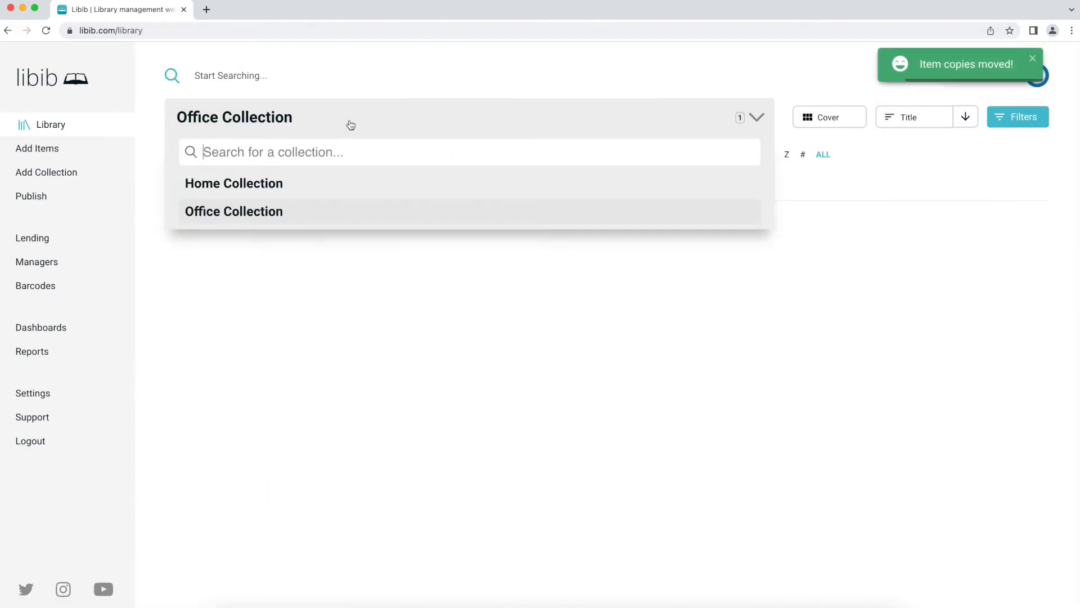
click(336, 183)
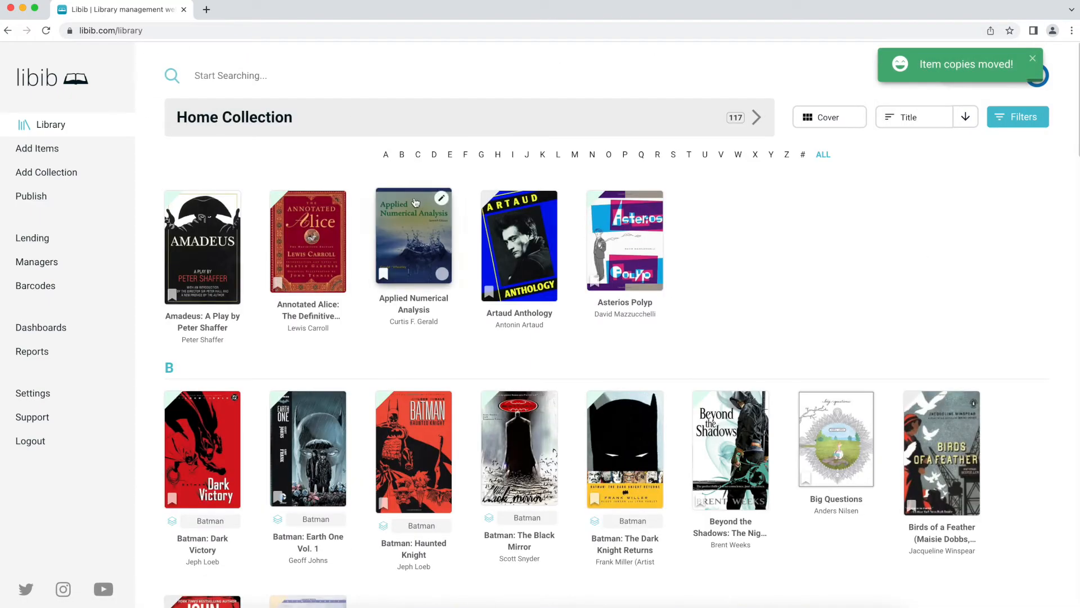
click(219, 240)
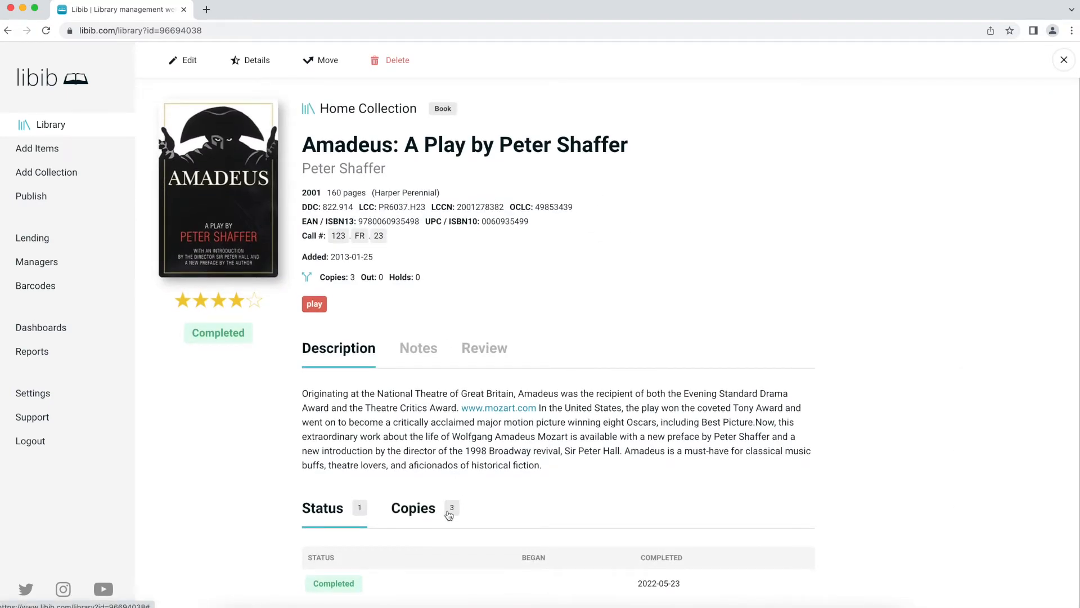
- Review the three Amadeus copies on the Copies tab
click(415, 512)
scroll(417, 468, down, 3)
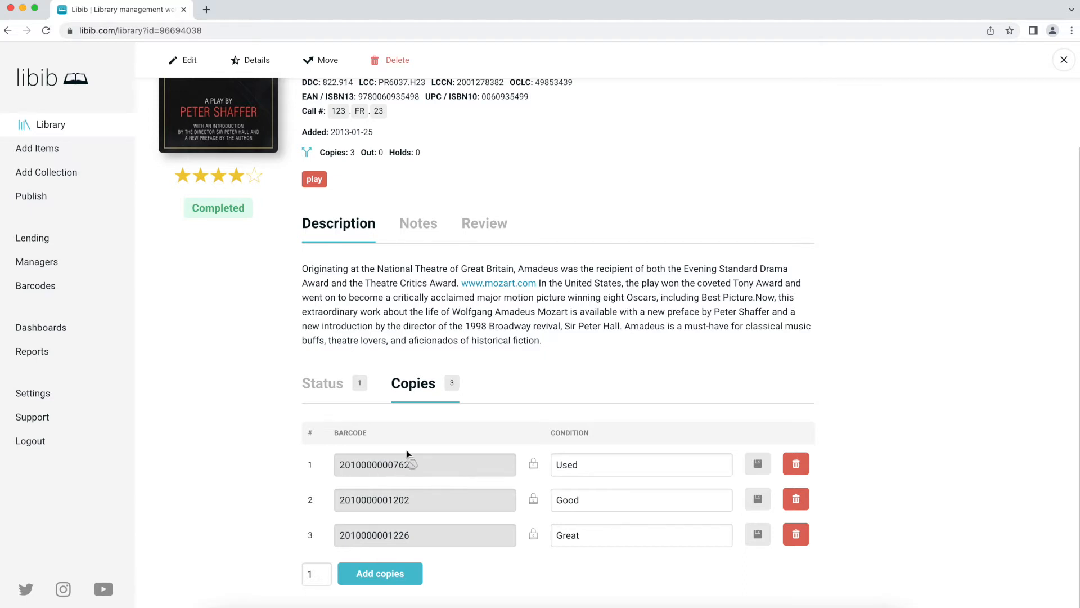
scroll(488, 379, up, 3)
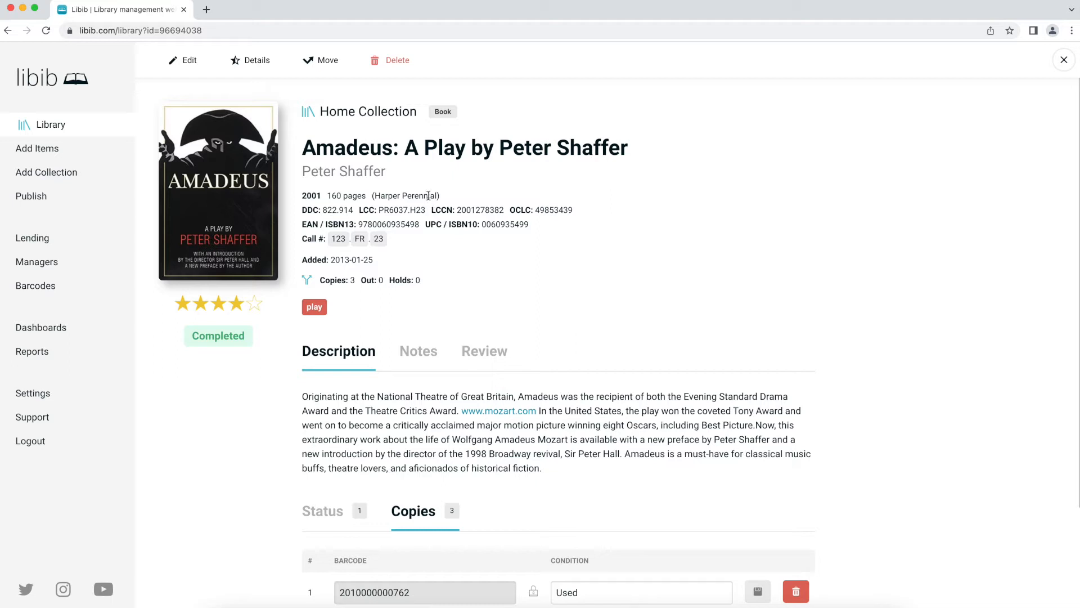
- Start deleting Amadeus, cancel the deletion, and close the item
click(396, 62)
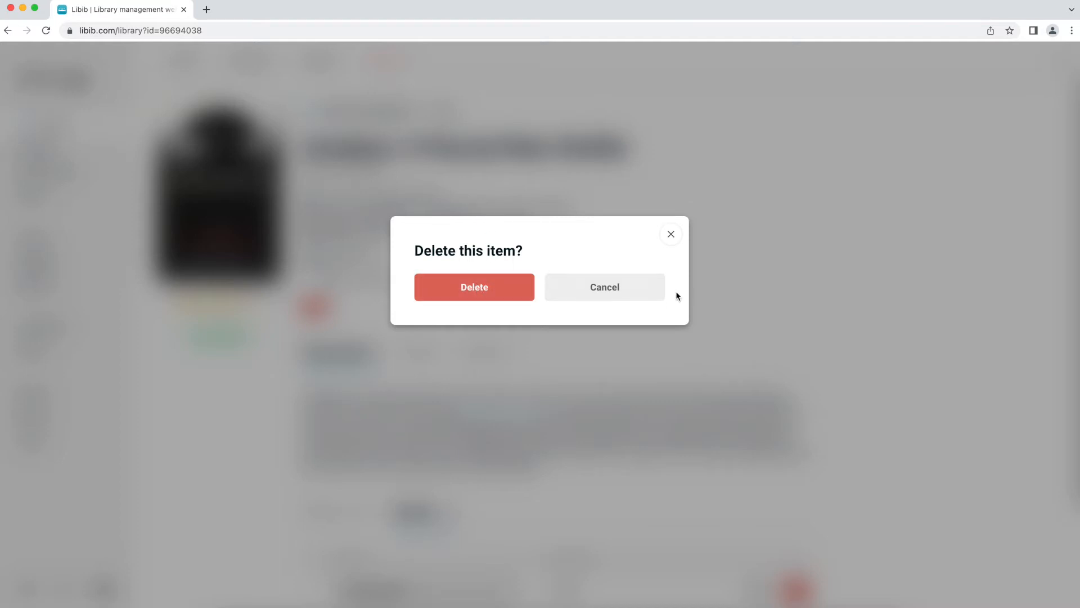
click(642, 294)
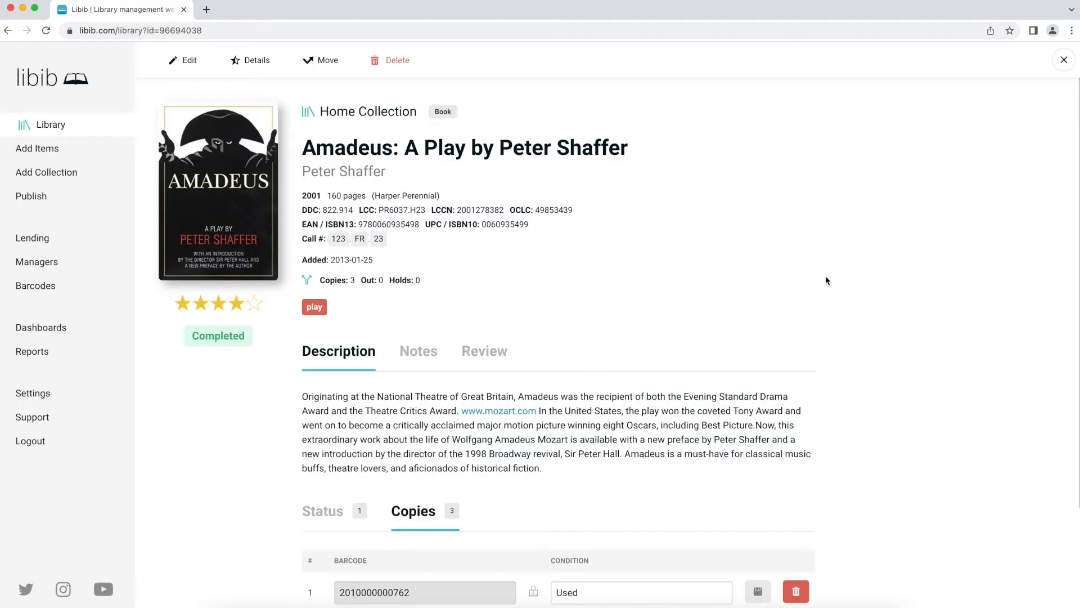
click(1067, 65)
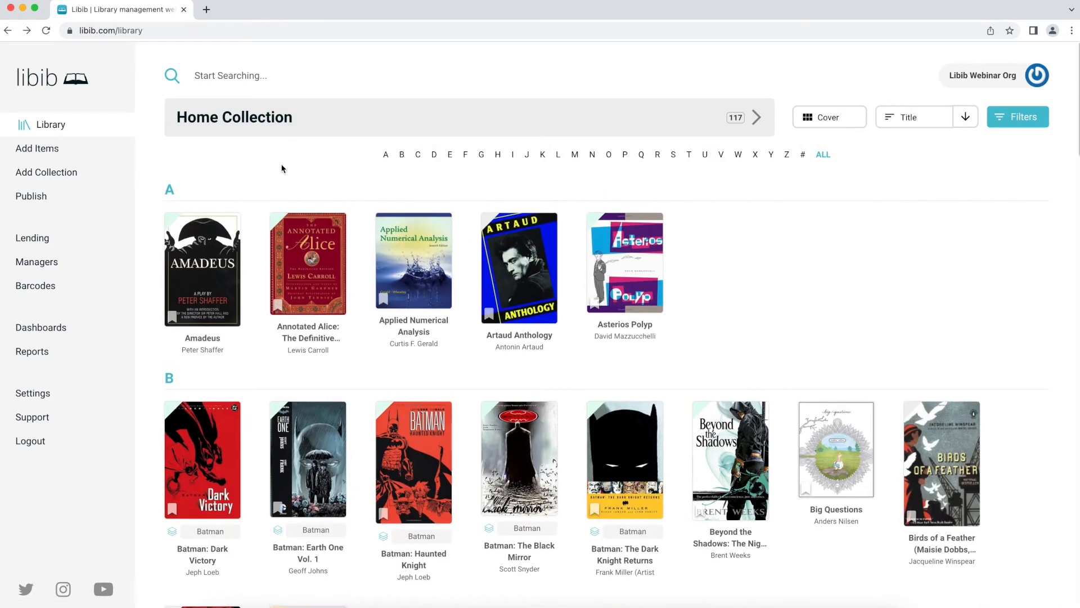
mouse_move(232, 224)
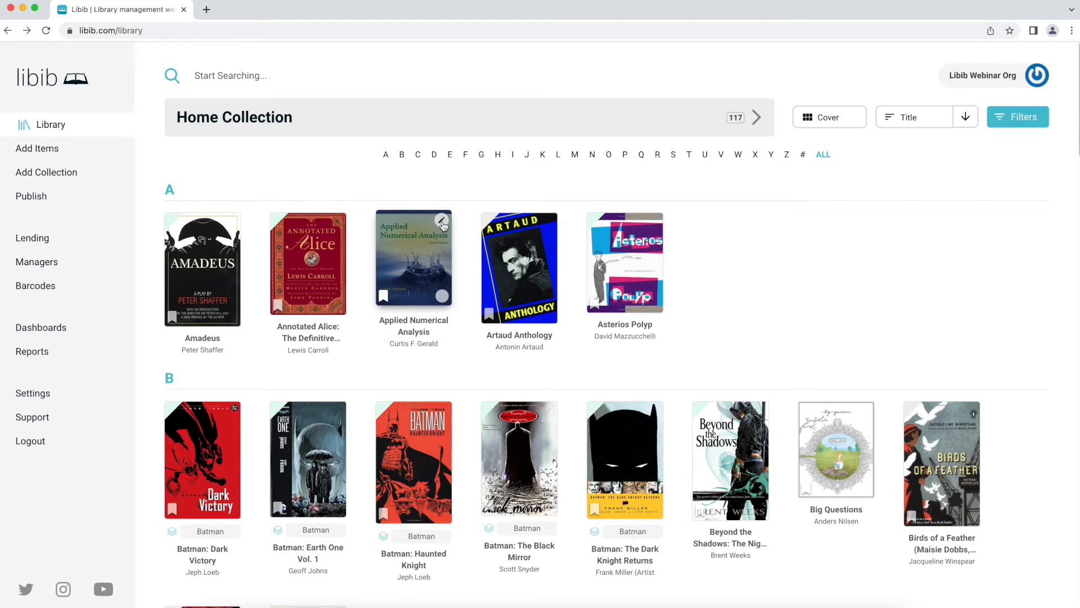
click(844, 118)
click(839, 101)
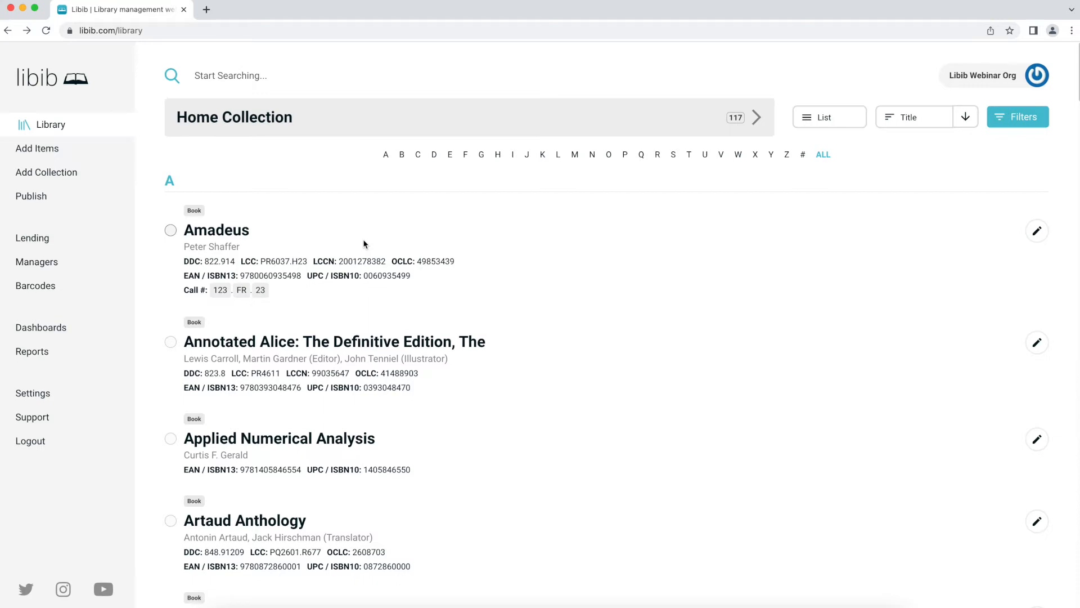
click(844, 118)
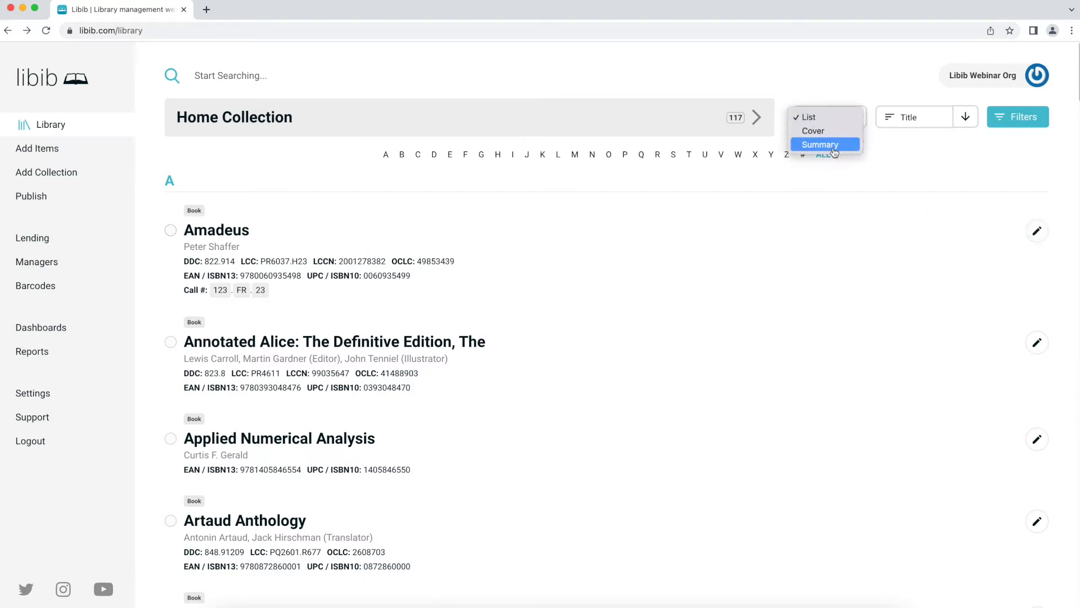
click(834, 149)
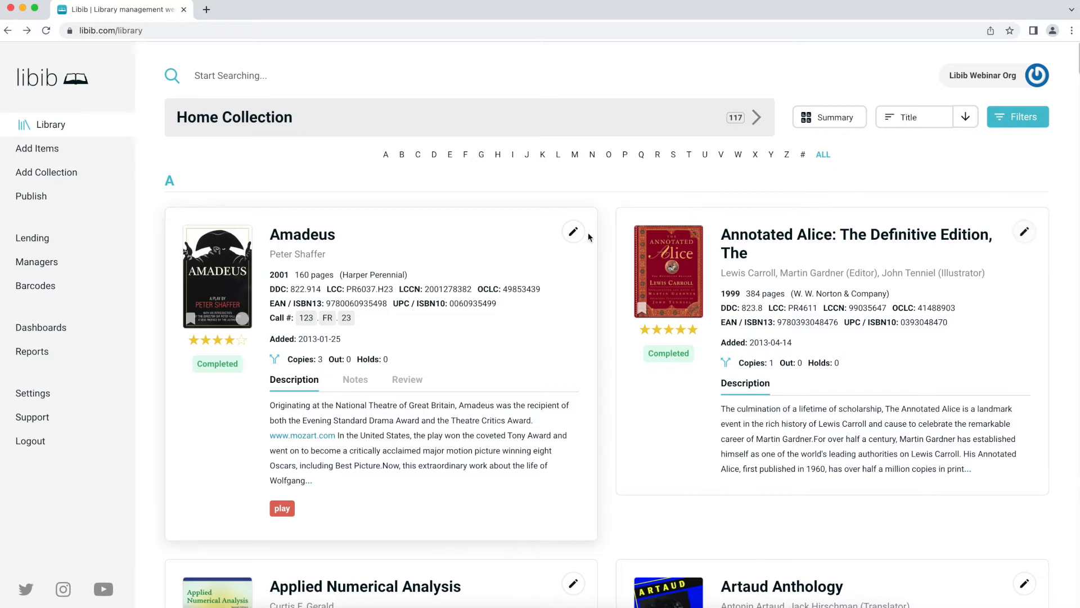
click(833, 118)
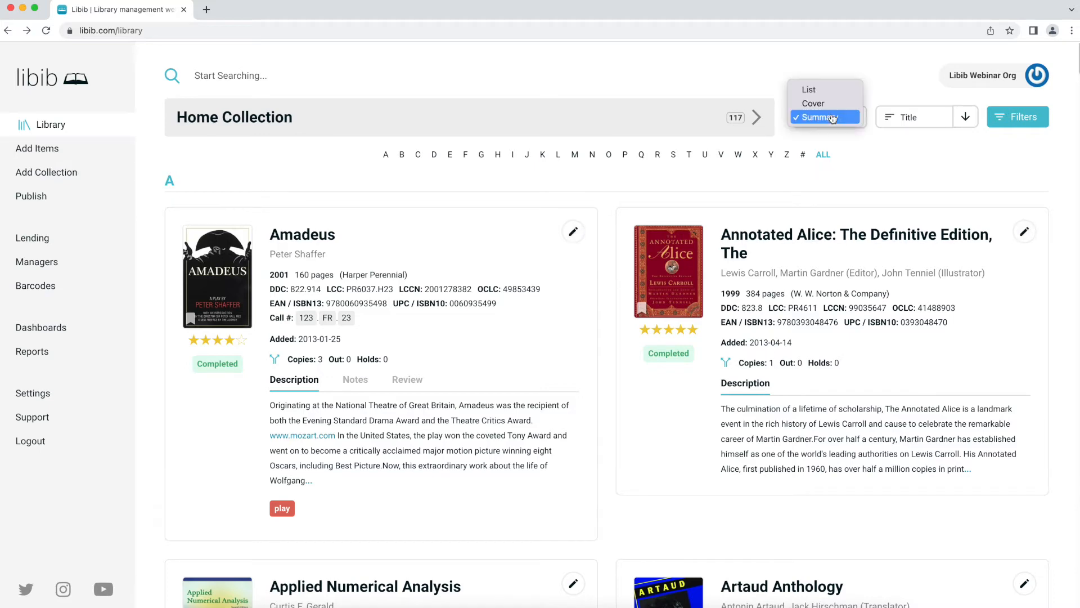
click(830, 107)
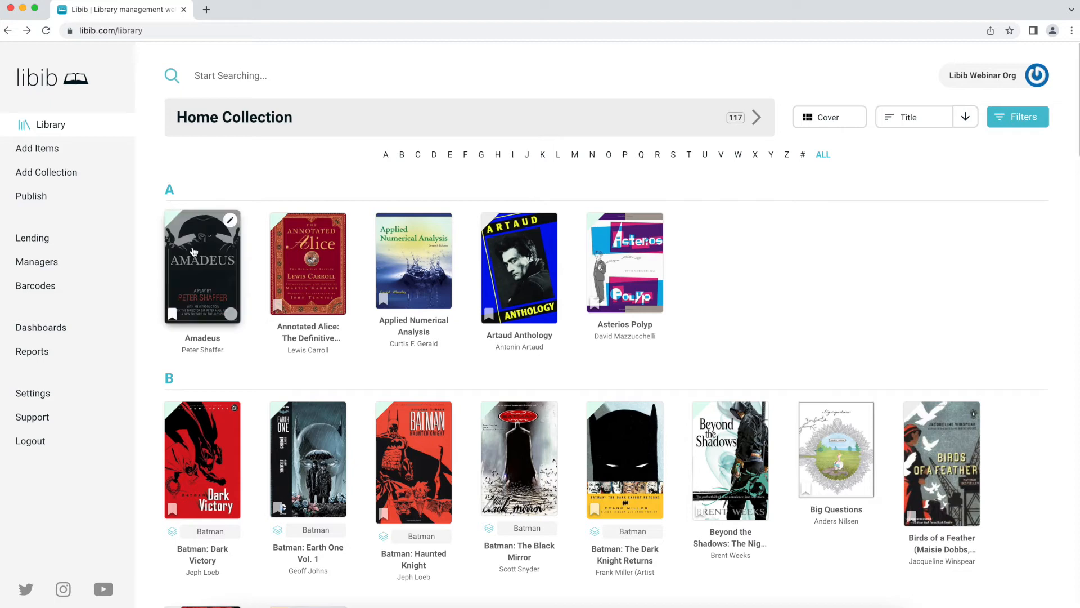
- Change Amadeus's Title field to 'Amadeus: A play' in the quick field editor and save it
click(231, 221)
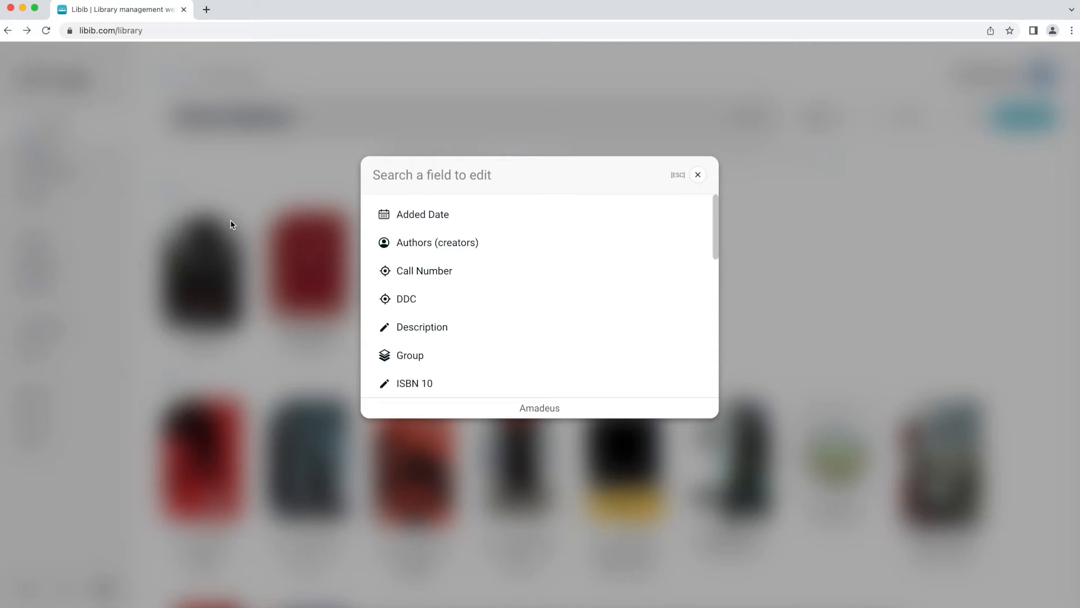
text(title)
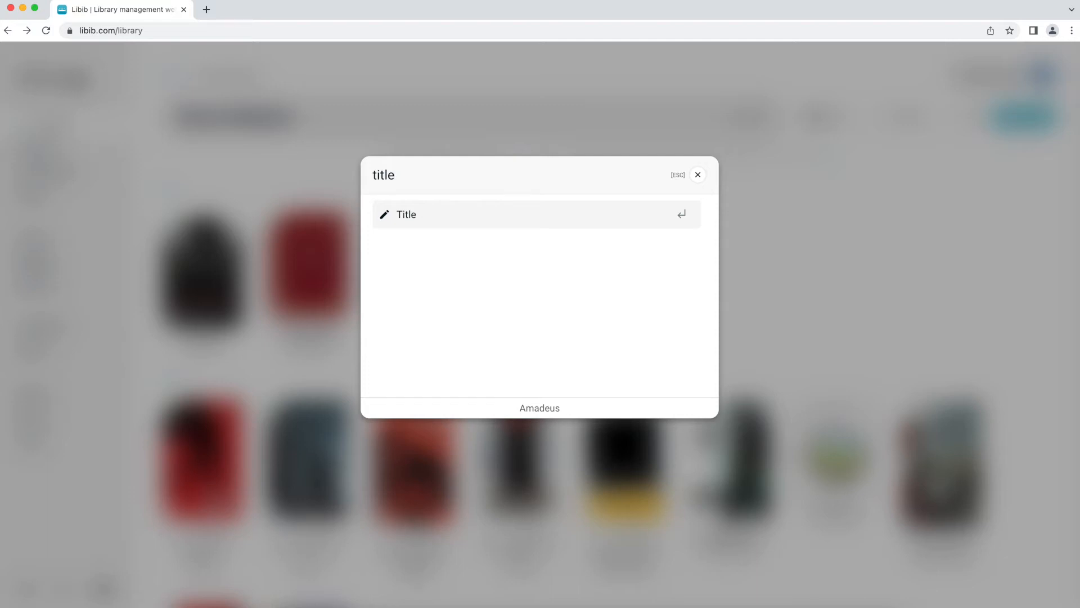
key(Return)
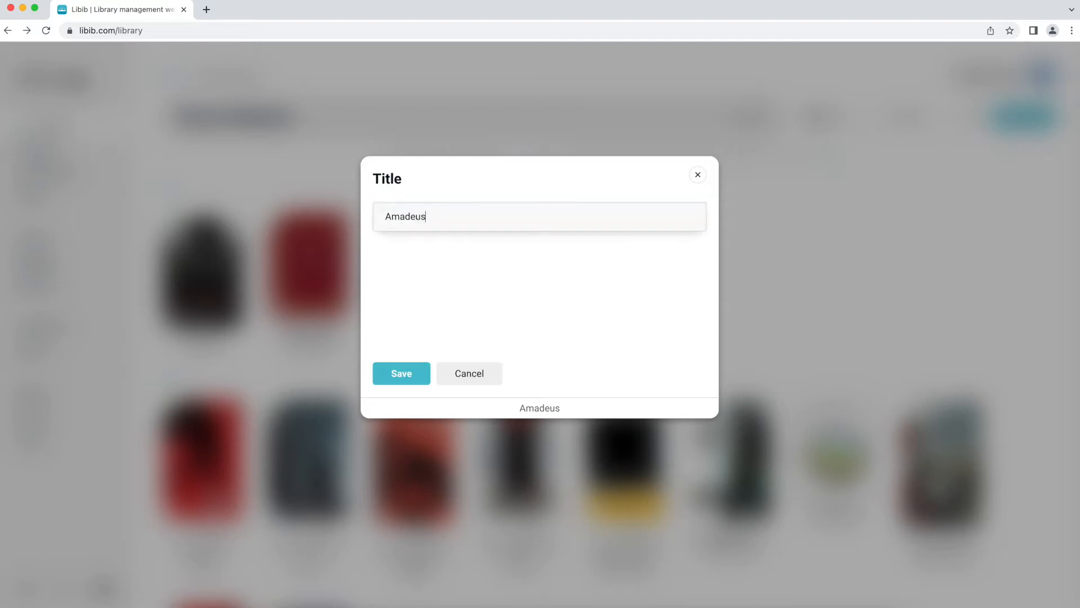
text(: A play)
key(Return)
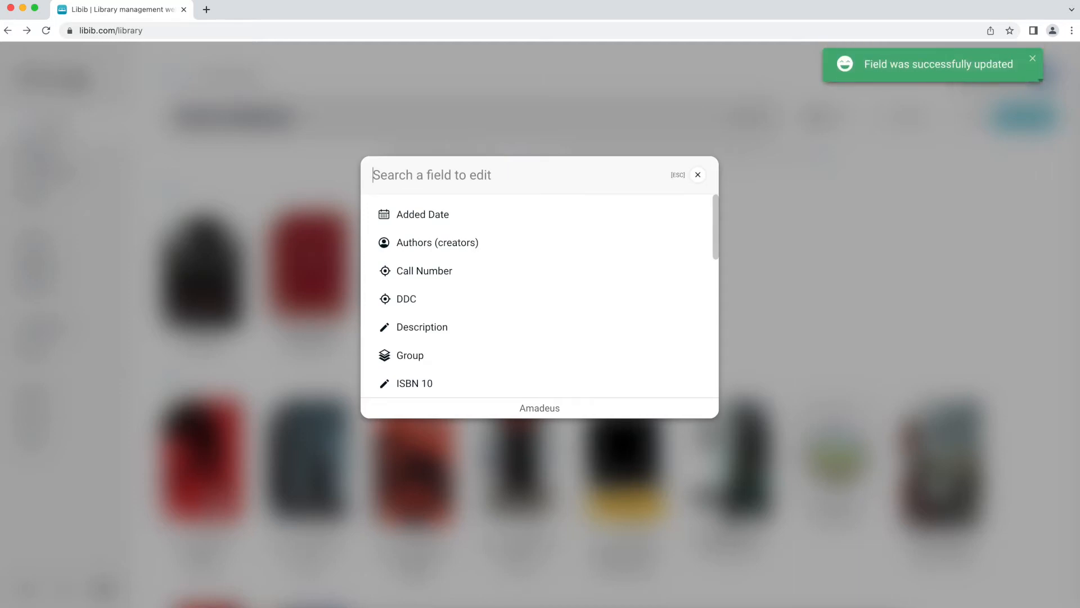
- Correct the ISBN 10 by changing its last digit to 7 and save
text(isbn)
key(Return)
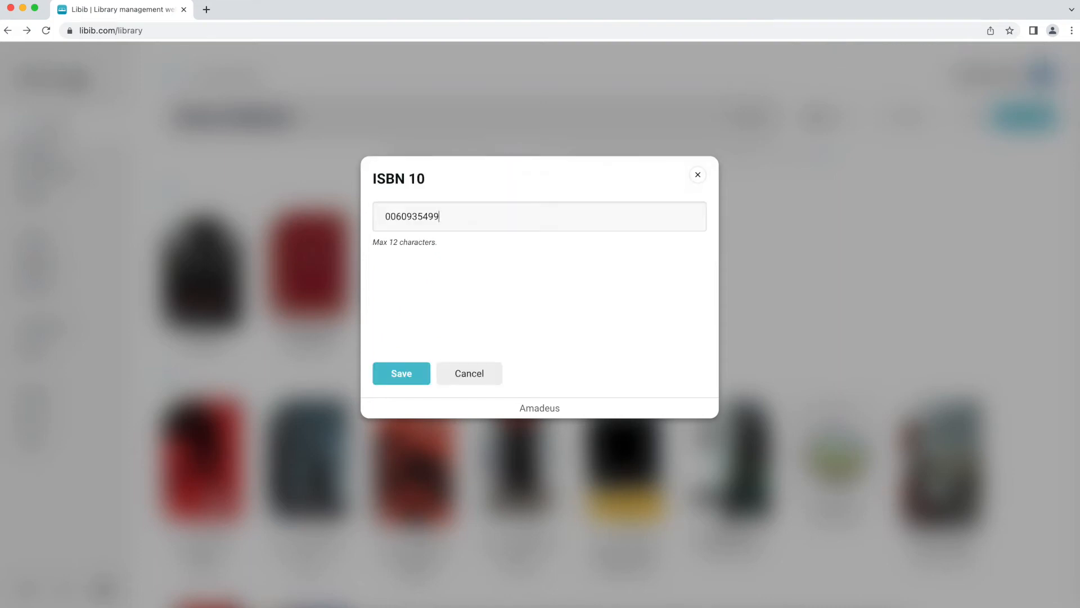
key(BackSpace)
text(7)
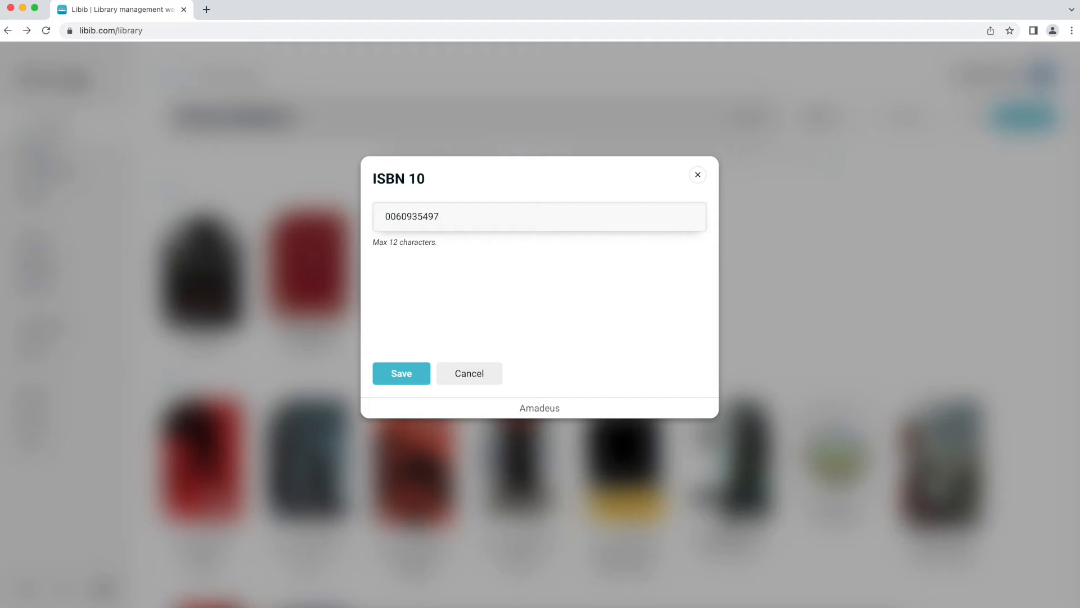
key(Return)
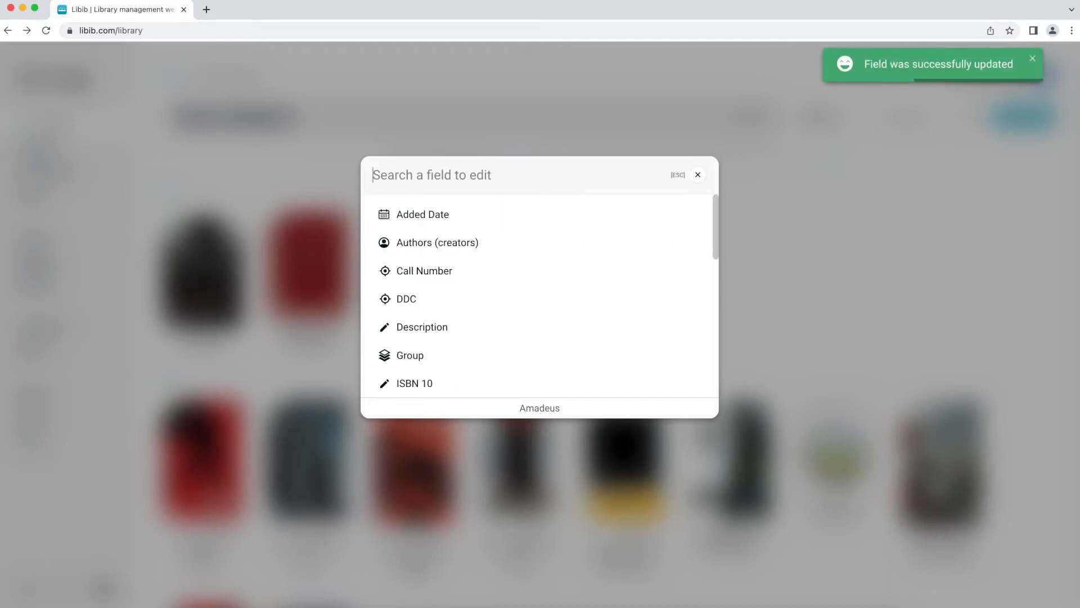
- Replace the Amadeus note with 'Here is a different not!' and save it
key(Down)
key(Down)
key(Down)
key(Down)
key(Down)
key(Down)
key(Up)
key(Up)
key(Up)
key(Up)
key(Up)
key(Down)
key(Down)
key(Down)
key(Down)
key(Down)
key(Down)
key(Down)
key(Down)
key(Down)
key(Down)
key(Down)
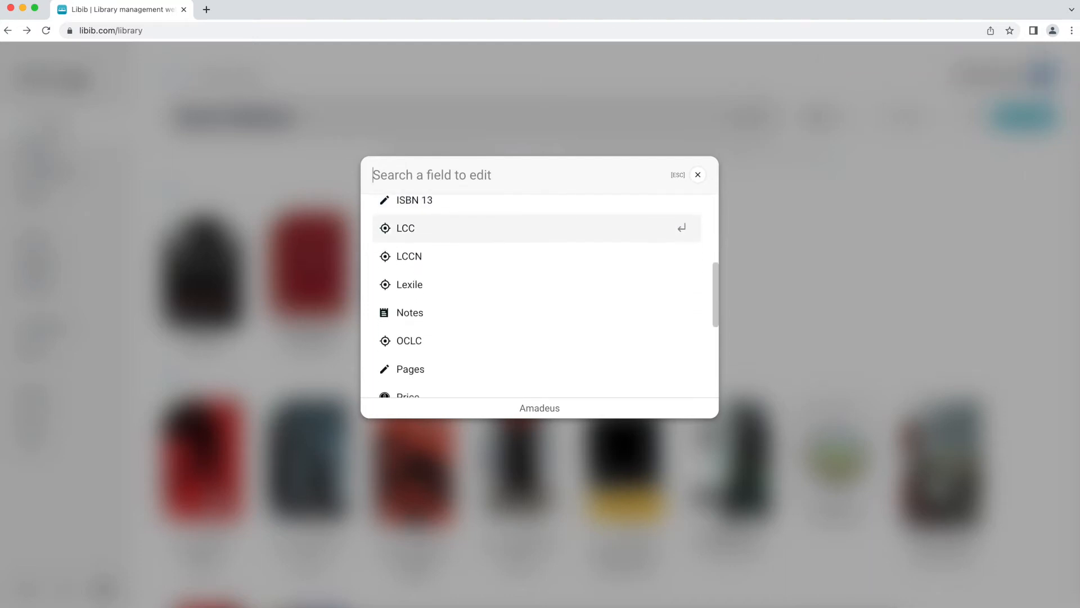
key(Return)
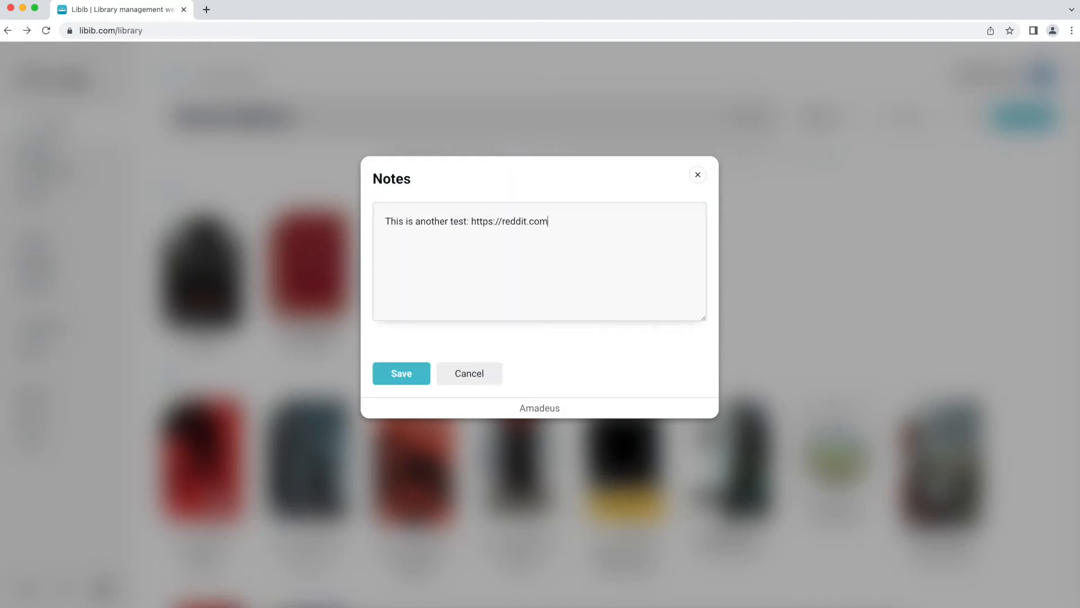
key(BackSpace)
key(BackSpace)
key(BackSpace)
key(BackSpace)
key(BackSpace)
key(BackSpace)
key(BackSpace)
key(BackSpace)
key(BackSpace)
key(BackSpace)
key(BackSpace)
key(BackSpace)
key(BackSpace)
key(BackSpace)
key(BackSpace)
key(BackSpace)
key(BackSpace)
key(BackSpace)
key(super+a)
text(Here is a d)
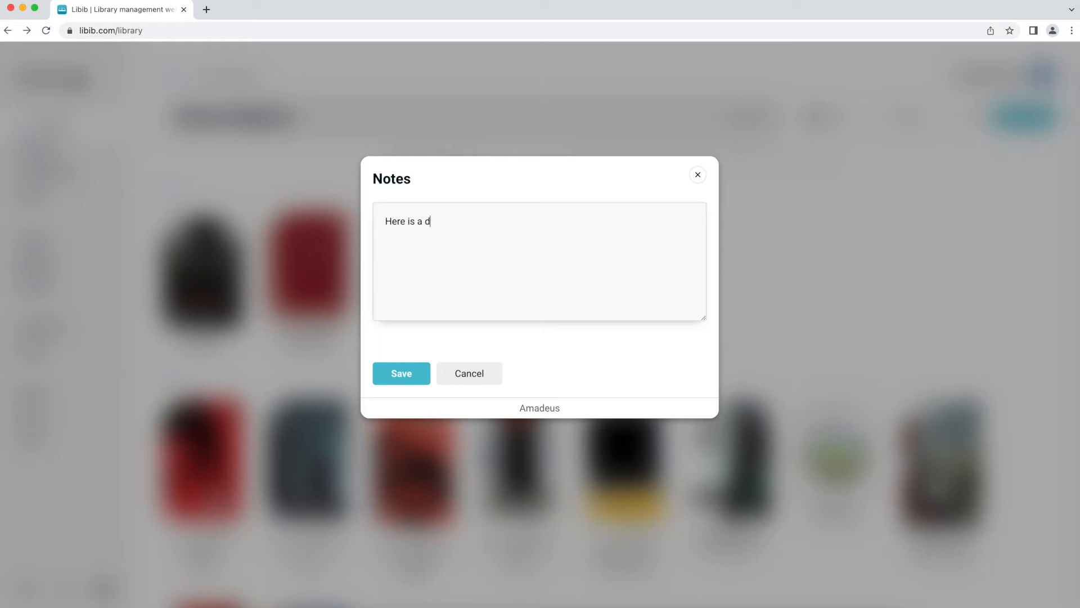
text(ifferent not!)
key(Tab)
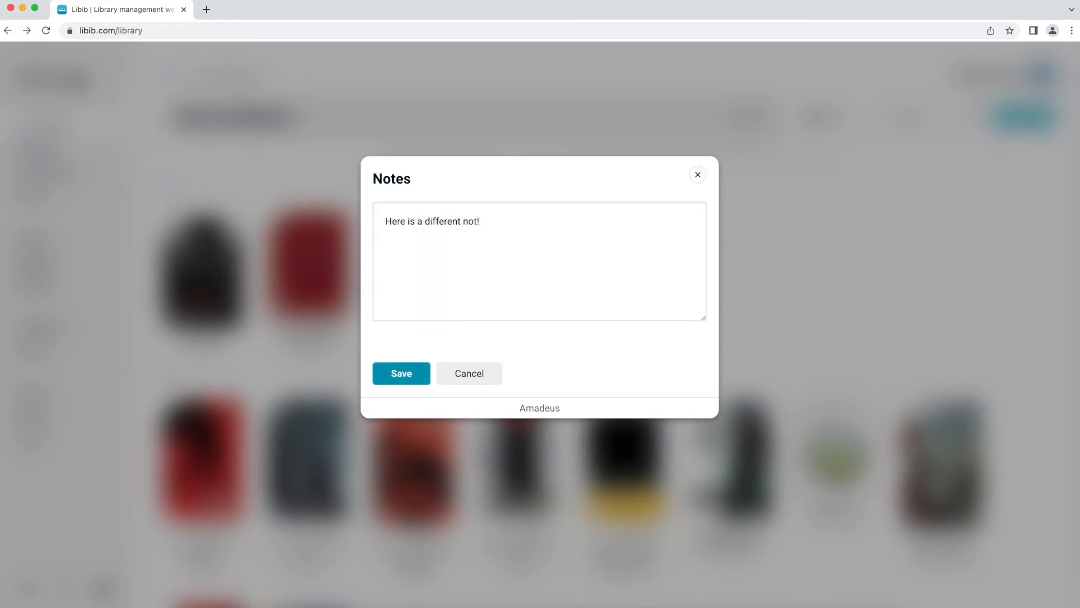
key(shift+Tab)
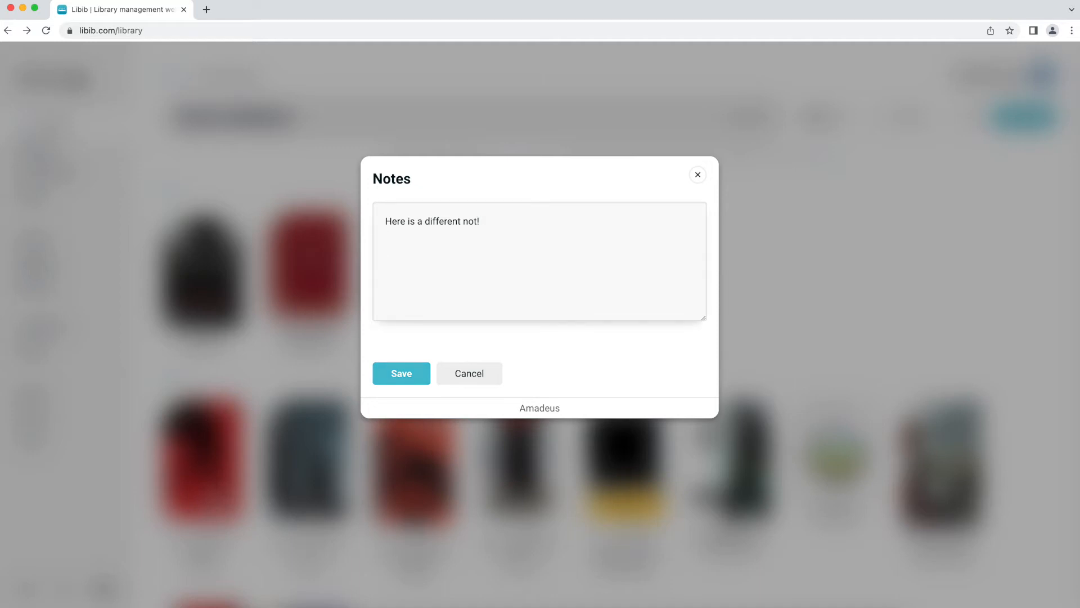
key(Tab)
key(Return)
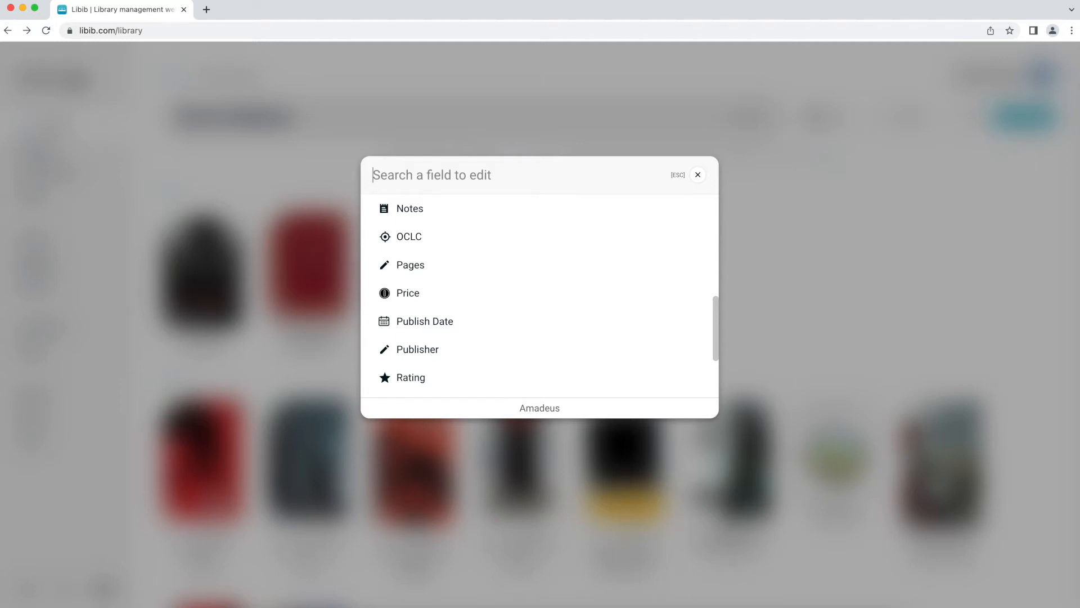
- Close the 'Search a field to edit' dialog
key(Escape)
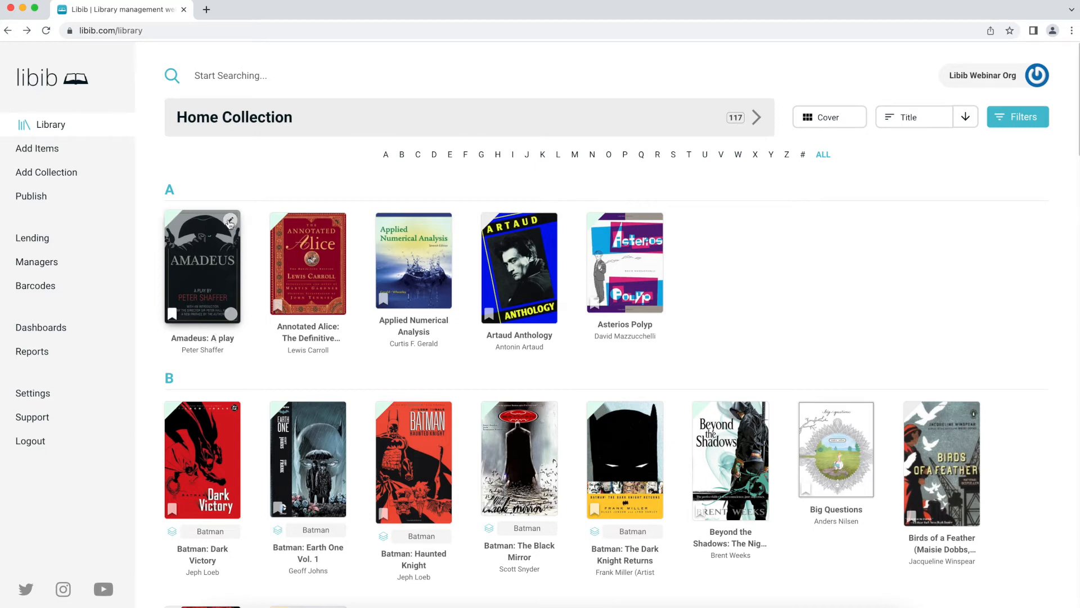
- Open Amadeus: A play, look through its edit form, and leave without saving
click(216, 252)
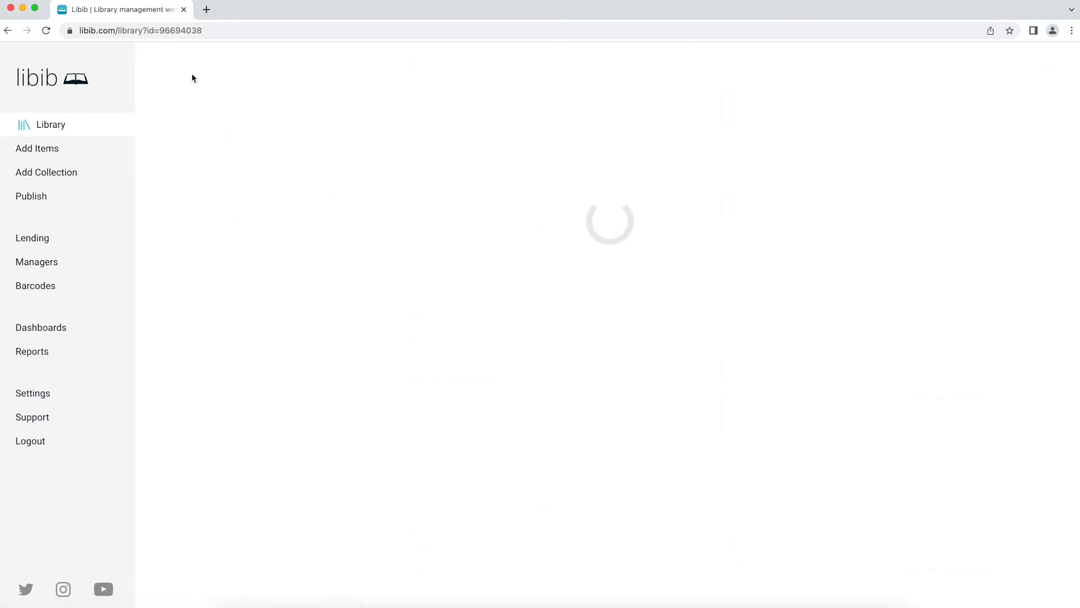
click(206, 62)
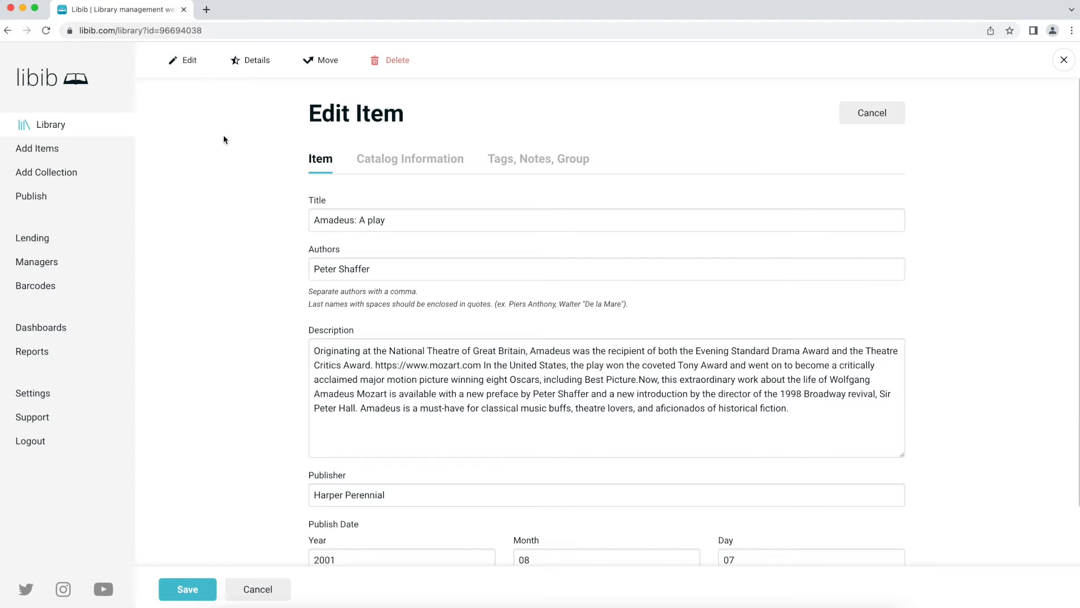
scroll(231, 225, down, 3)
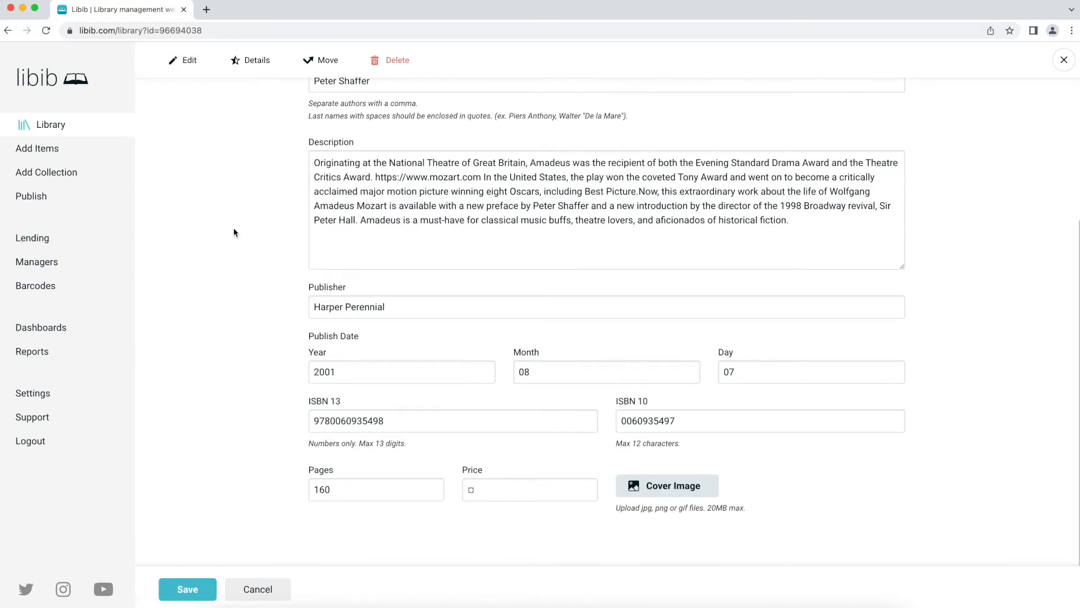
scroll(270, 259, up, 3)
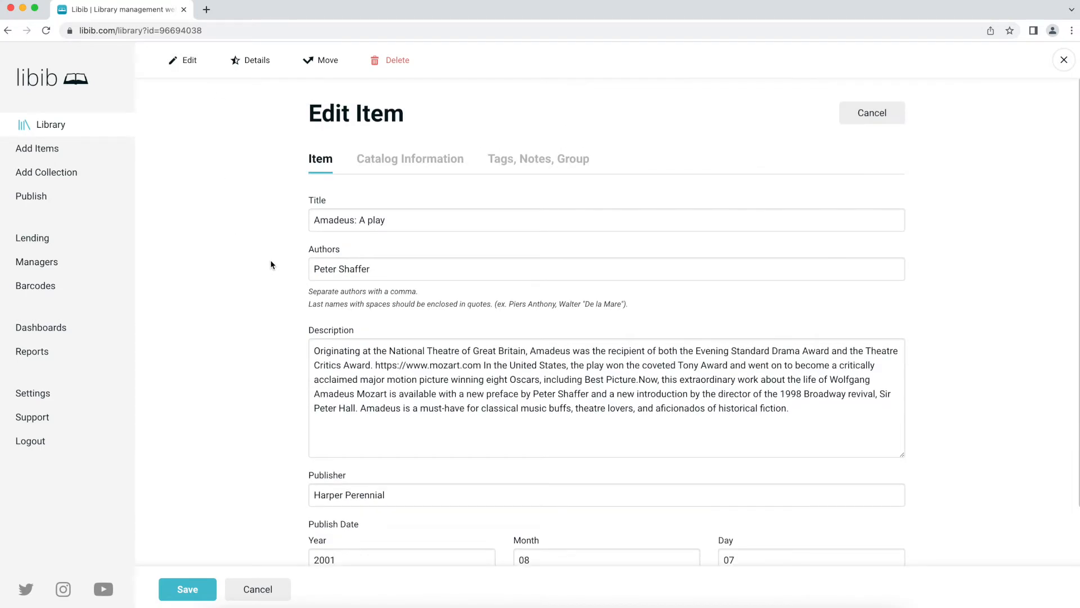
key(Escape)
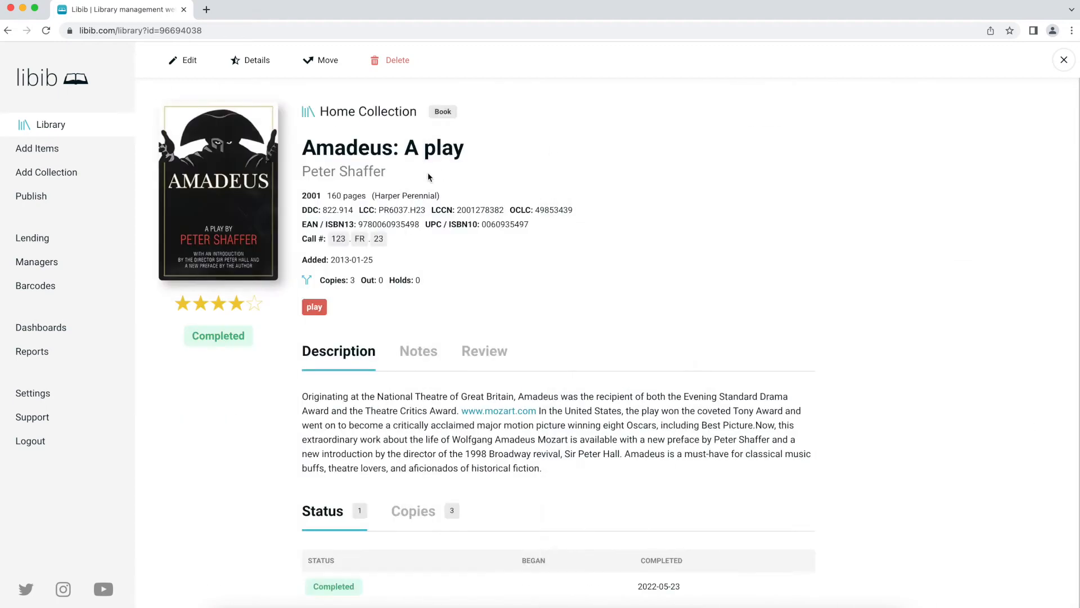
key(Escape)
- Open the Amadeus quick field editor, scroll its field list, and close it
click(233, 222)
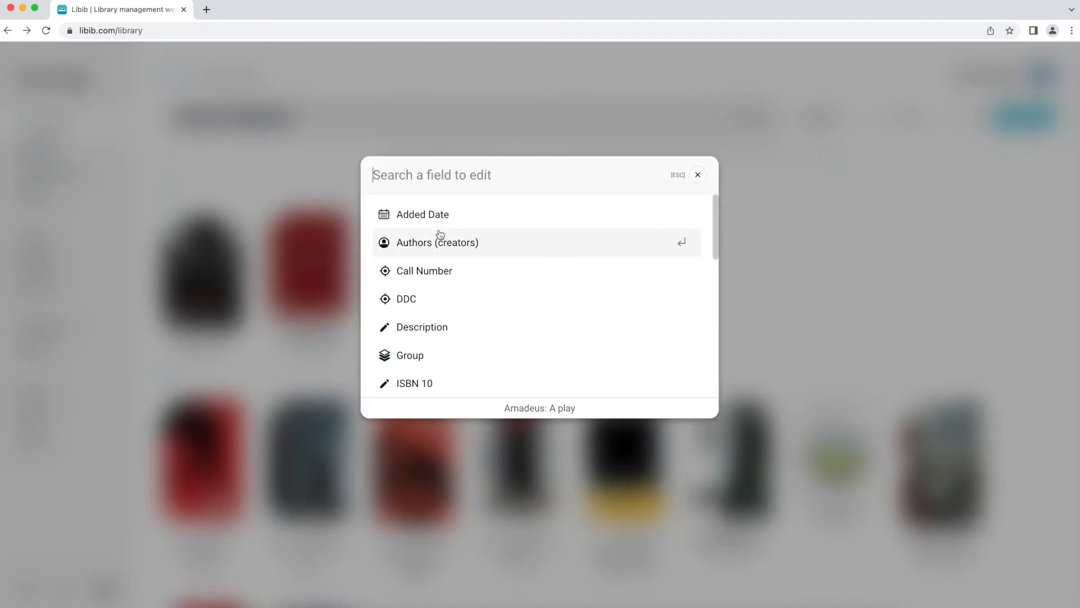
scroll(439, 241, down, 5)
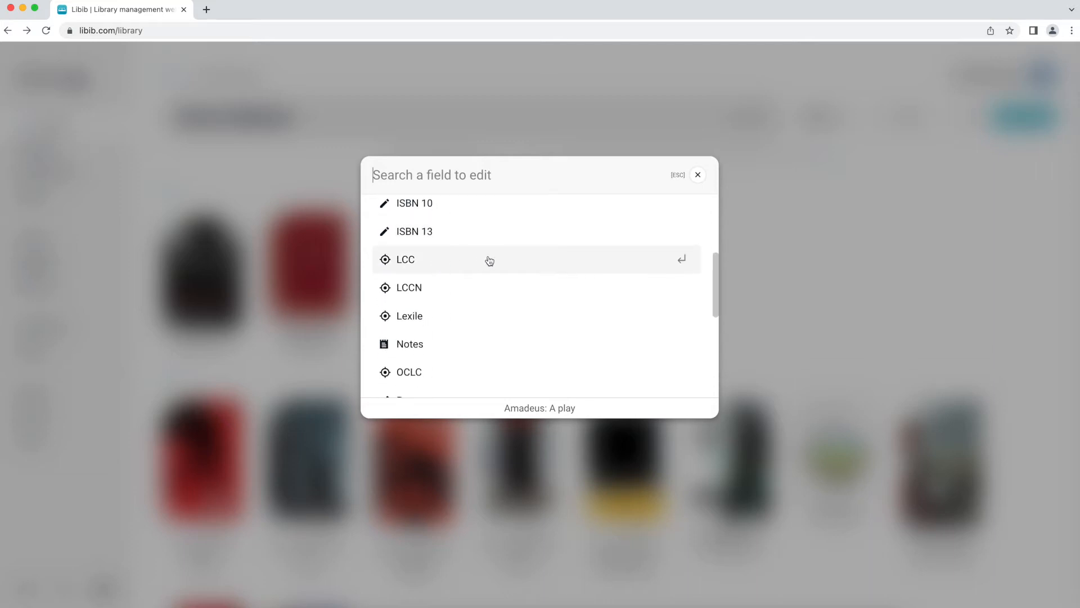
click(696, 177)
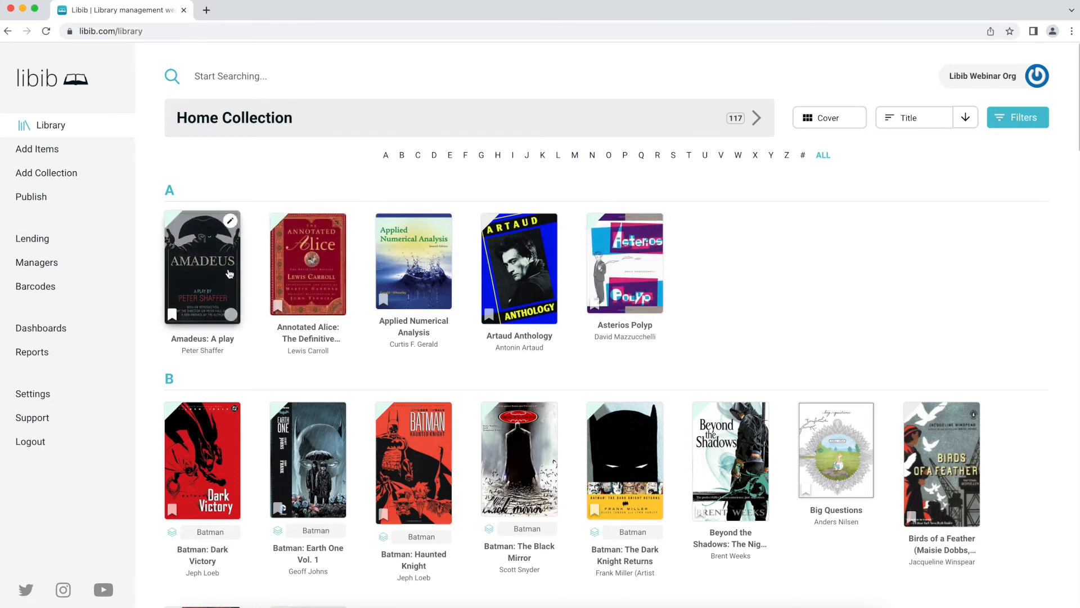
- Try List view, return to Cover view, and queue Amadeus: A play for batch processing
click(823, 119)
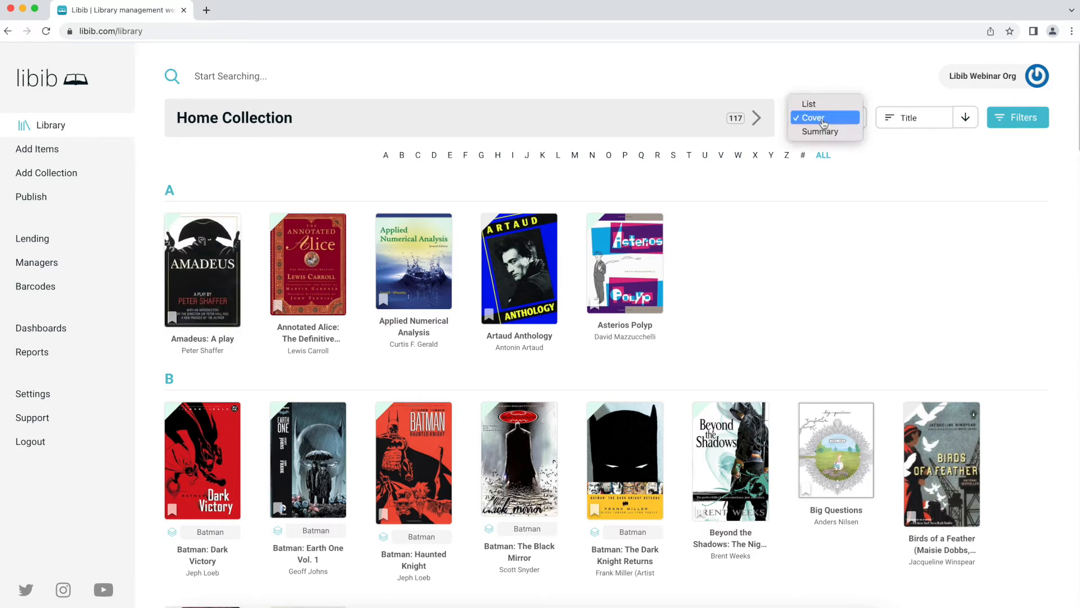
click(810, 104)
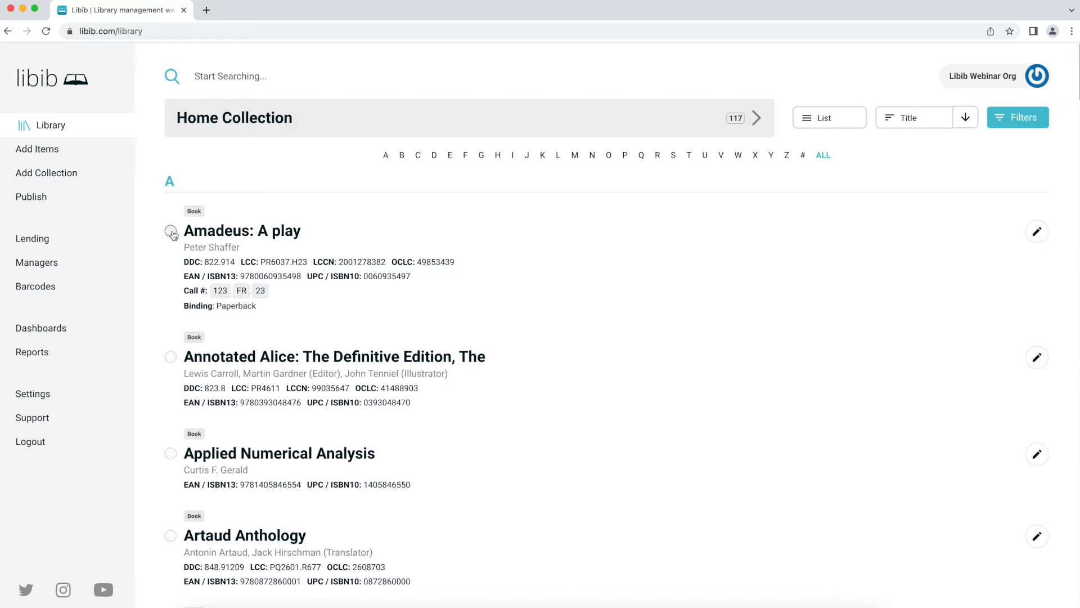
click(832, 133)
click(829, 132)
mouse_move(219, 282)
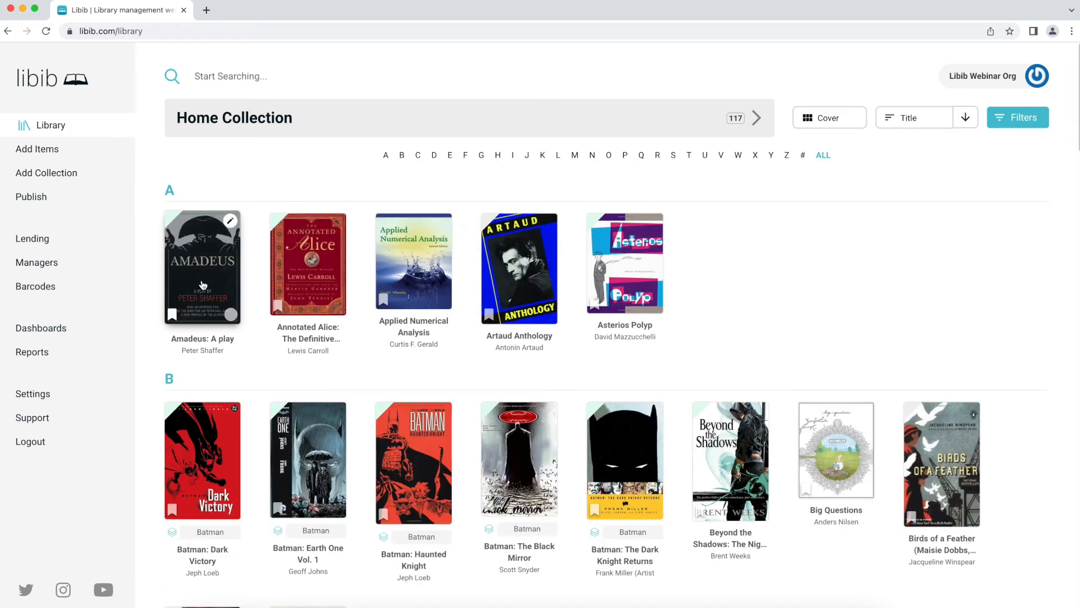
click(231, 316)
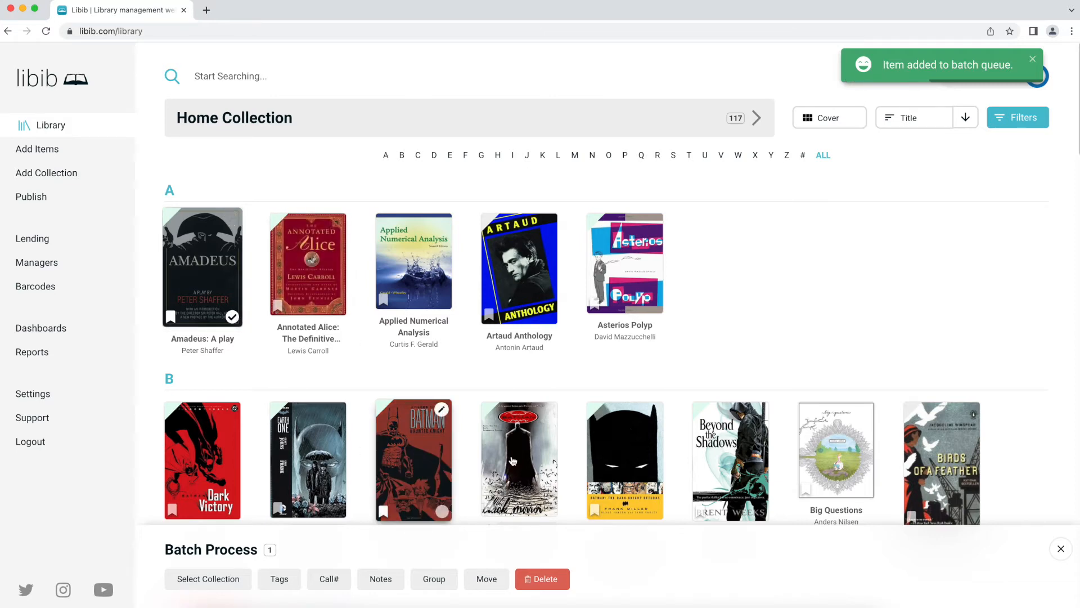
mouse_move(550, 466)
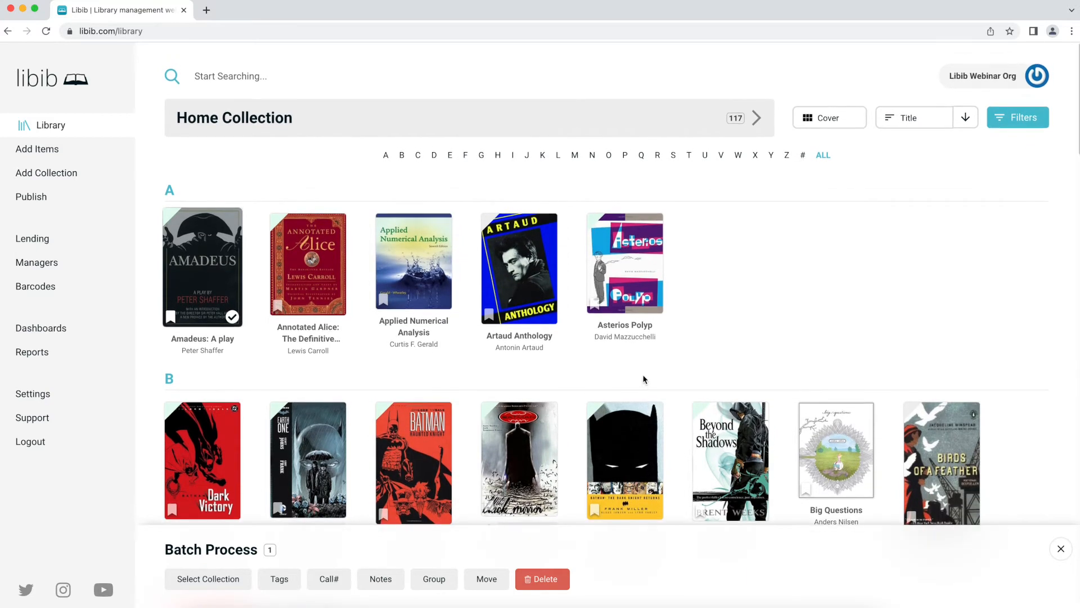
- Search for 'big questions' and add Big Questions as the second batch item
click(400, 82)
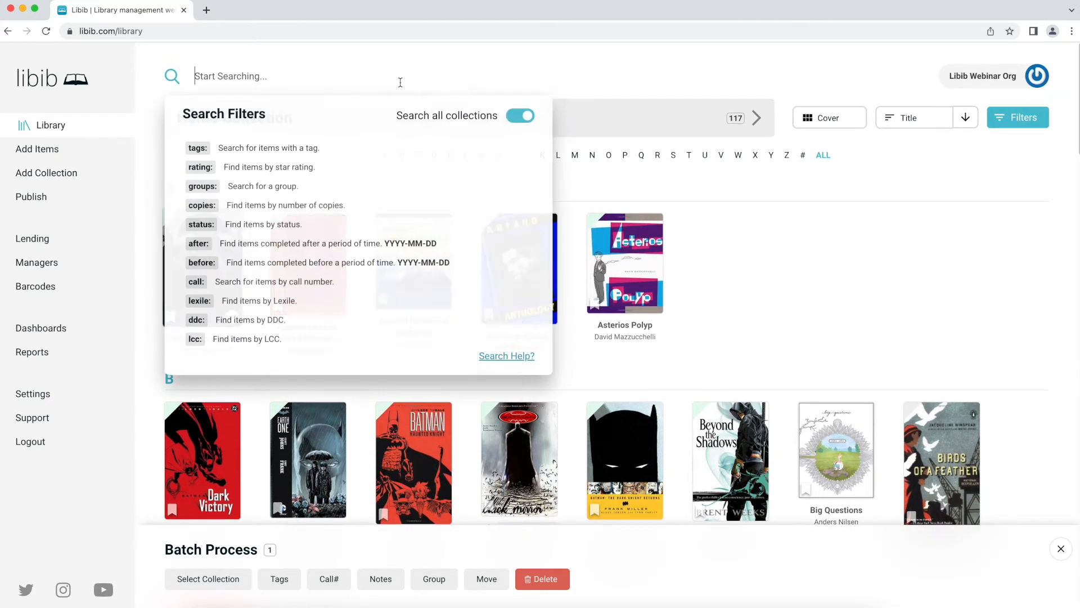
click(820, 198)
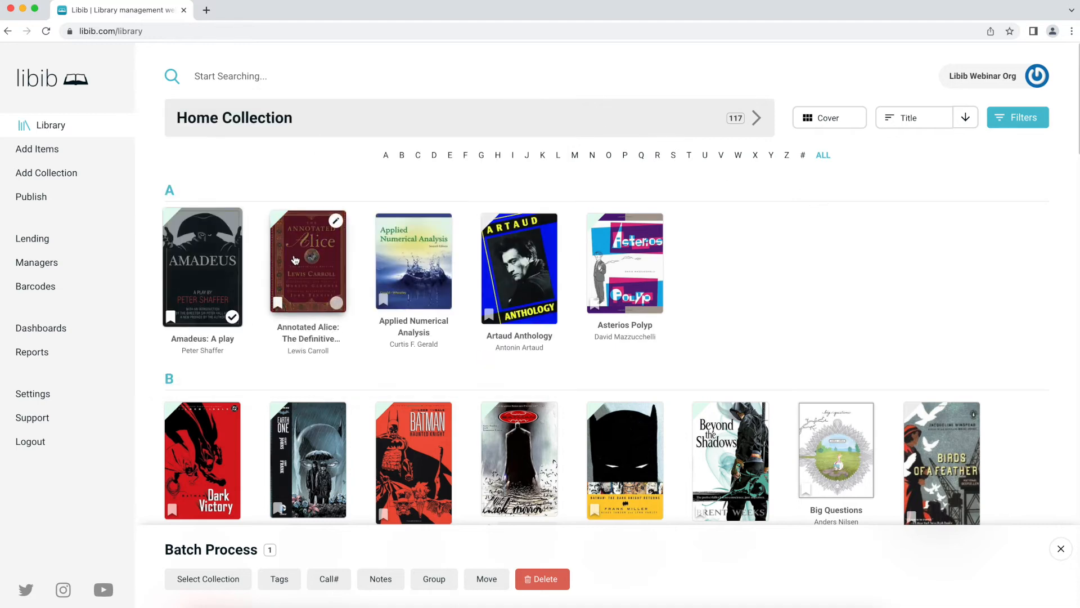
click(294, 76)
text(big )
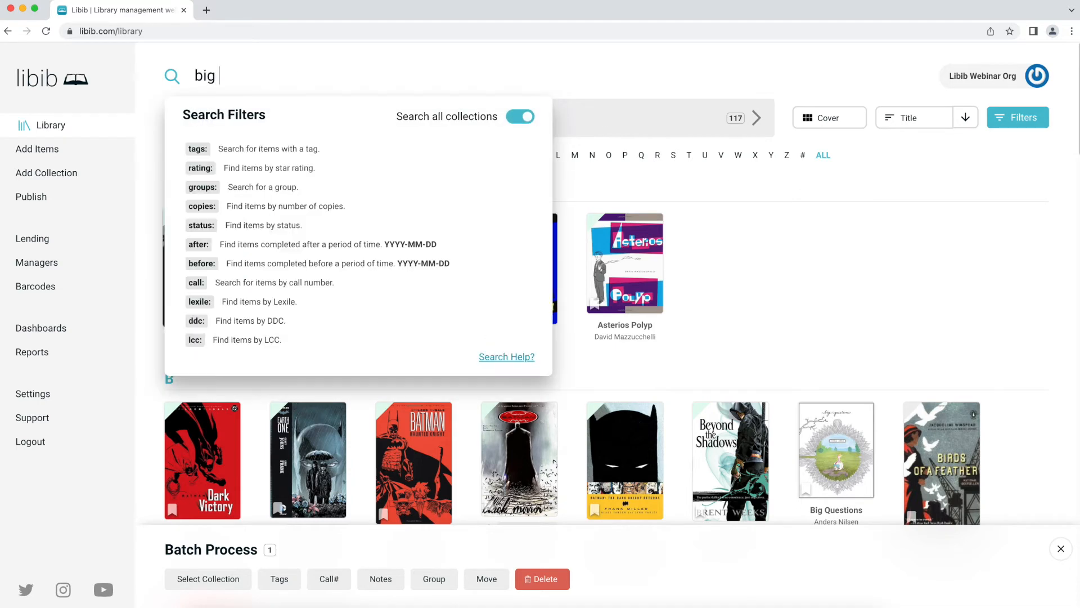
text(questions)
key(Return)
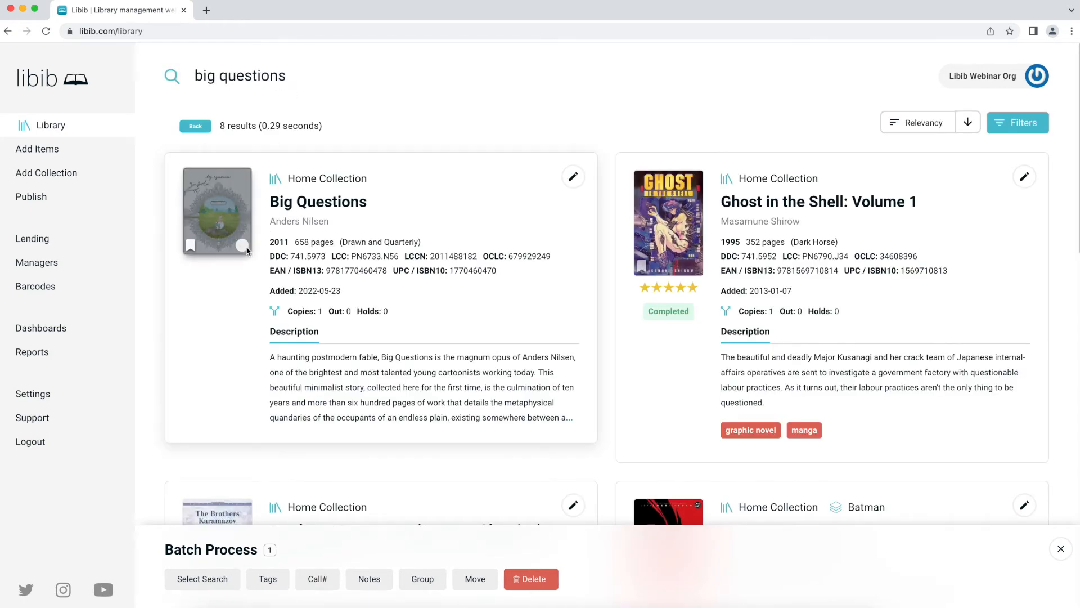
click(243, 245)
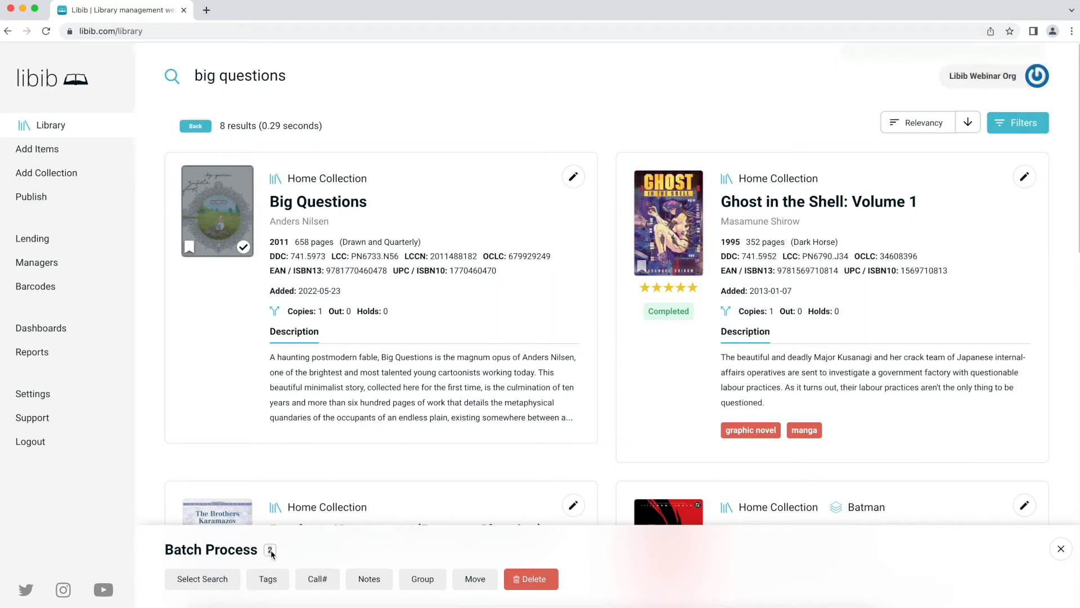
- Search the library for 'brothers' and scroll through the results
click(319, 69)
text(brothers)
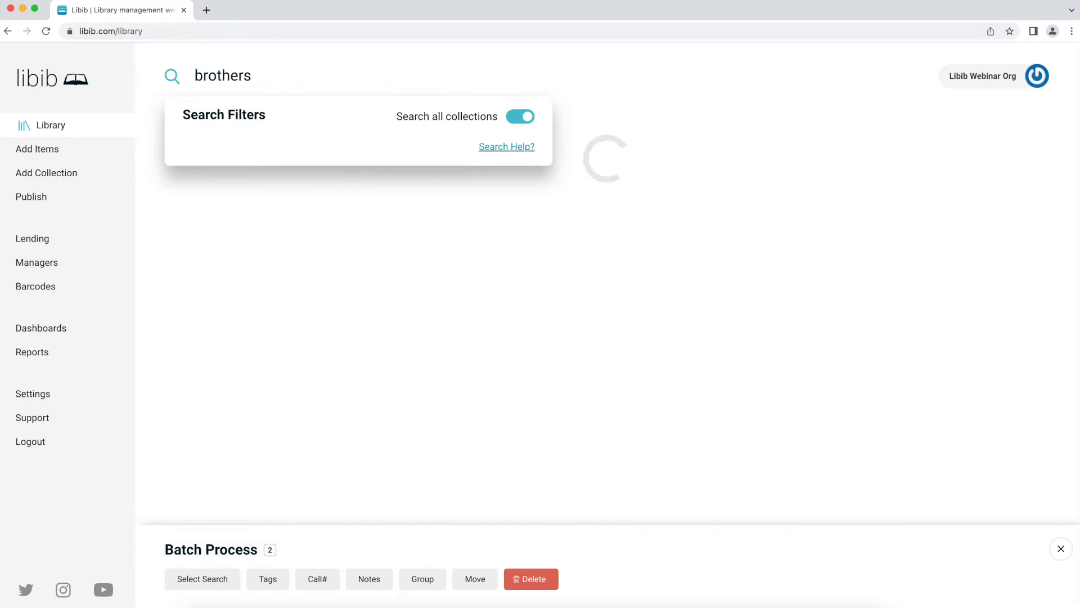
key(Return)
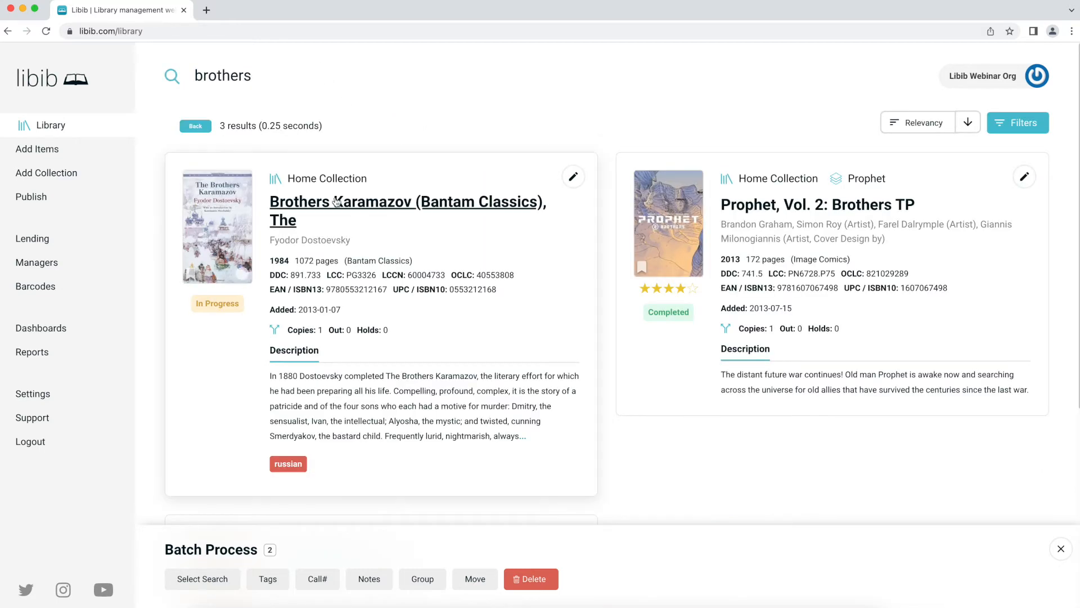
scroll(355, 251, down, 1)
scroll(355, 251, down, 6)
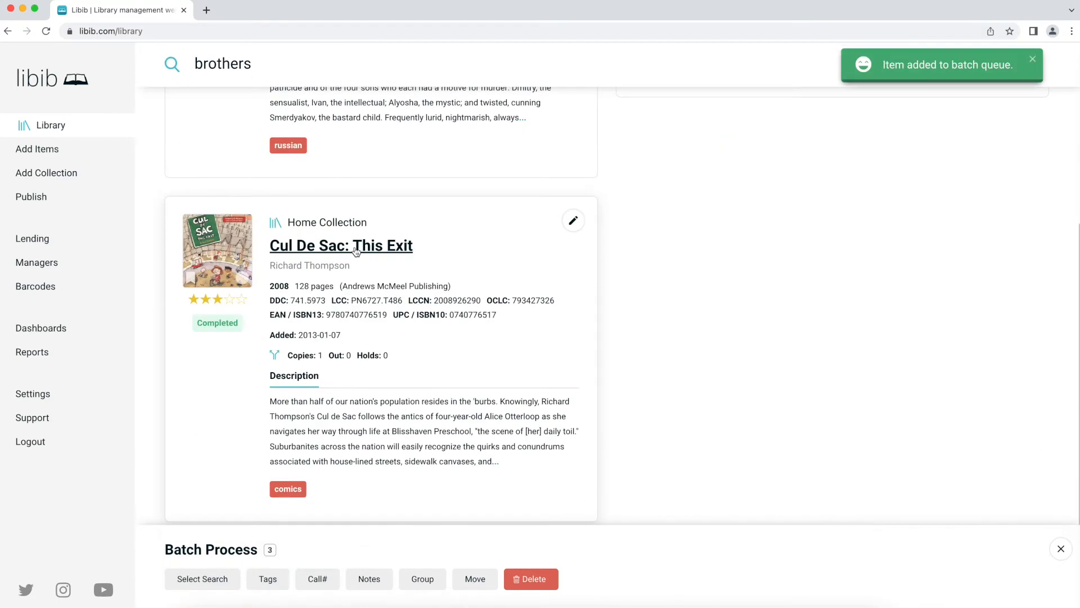
- Add Cul De Sac, then remove it and Brothers Karamazov from the queue, leaving 2 queued
click(244, 276)
scroll(483, 311, up, 6)
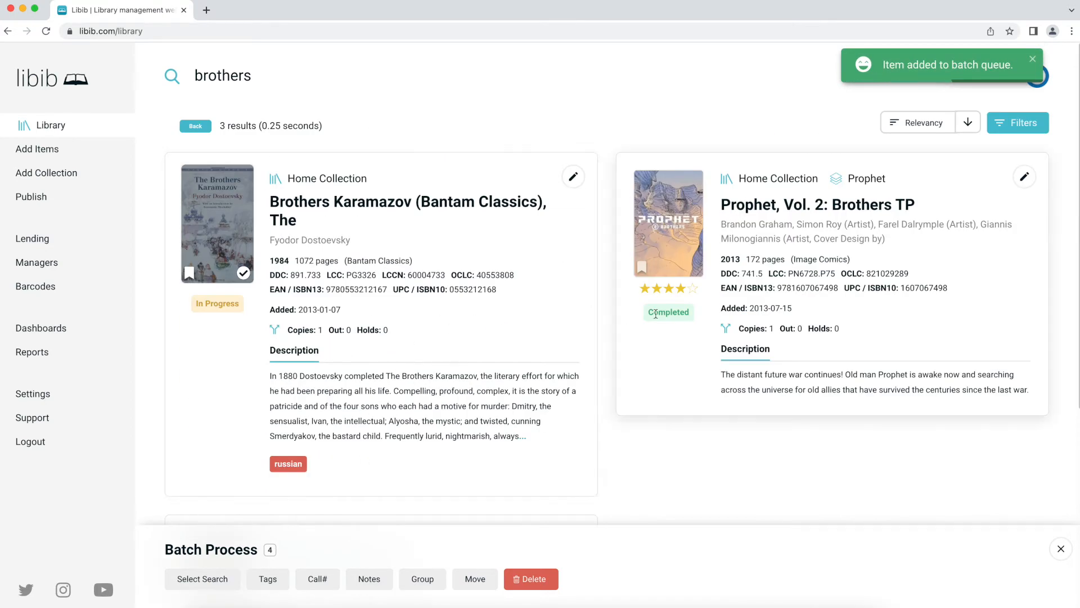
scroll(600, 289, down, 2)
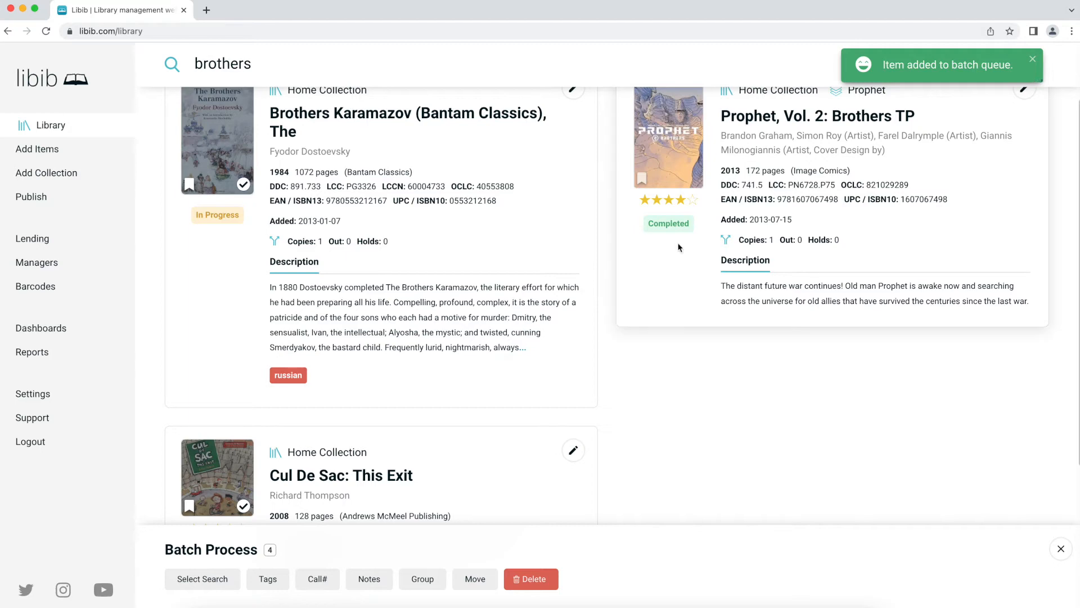
scroll(580, 276, up, 2)
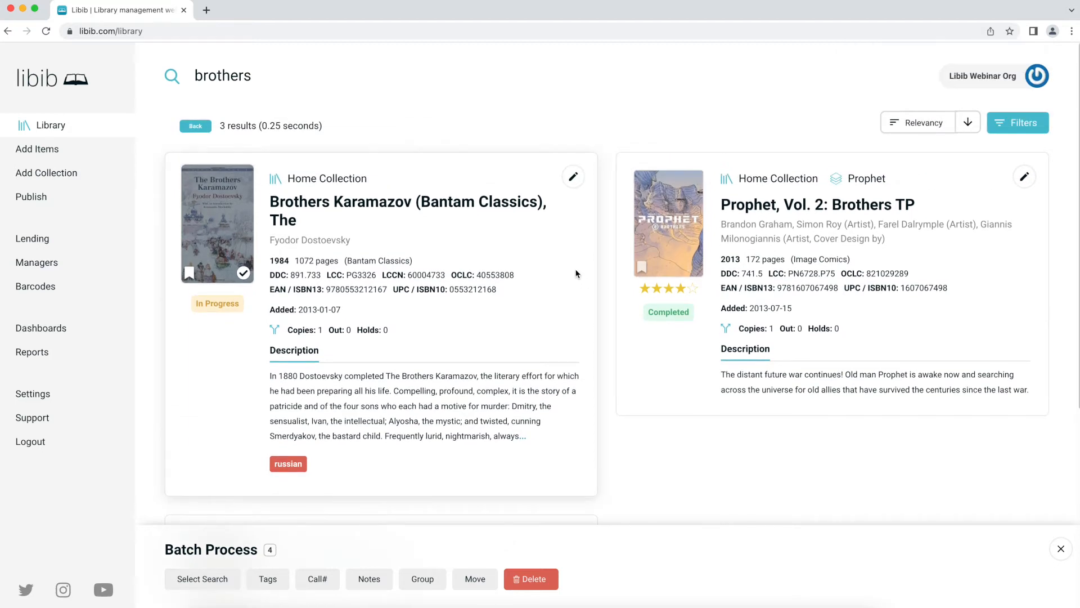
click(243, 273)
scroll(258, 305, down, 4)
click(243, 409)
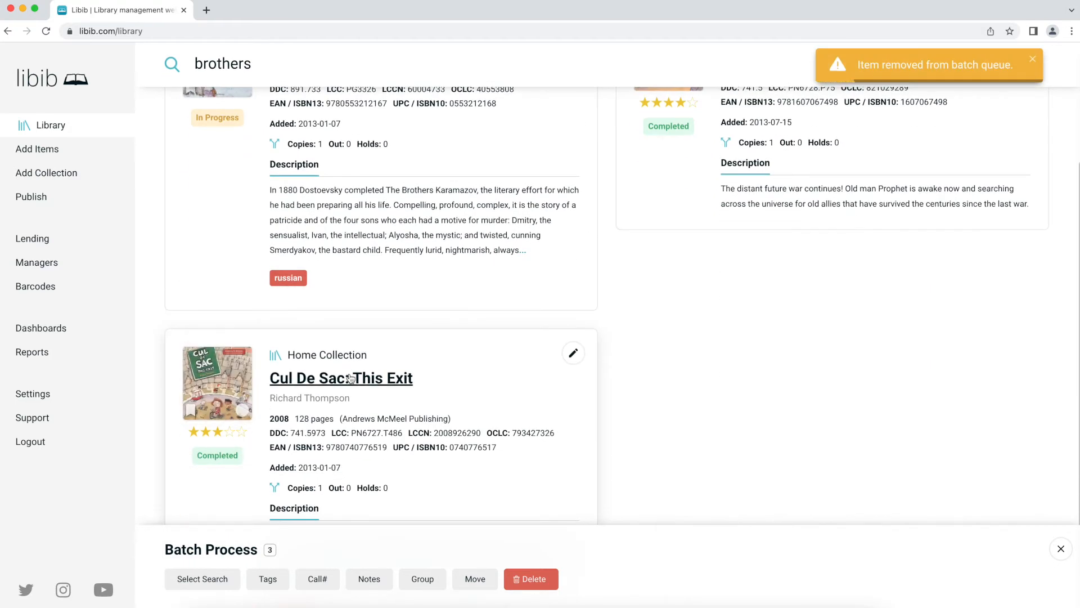
scroll(253, 479, up, 4)
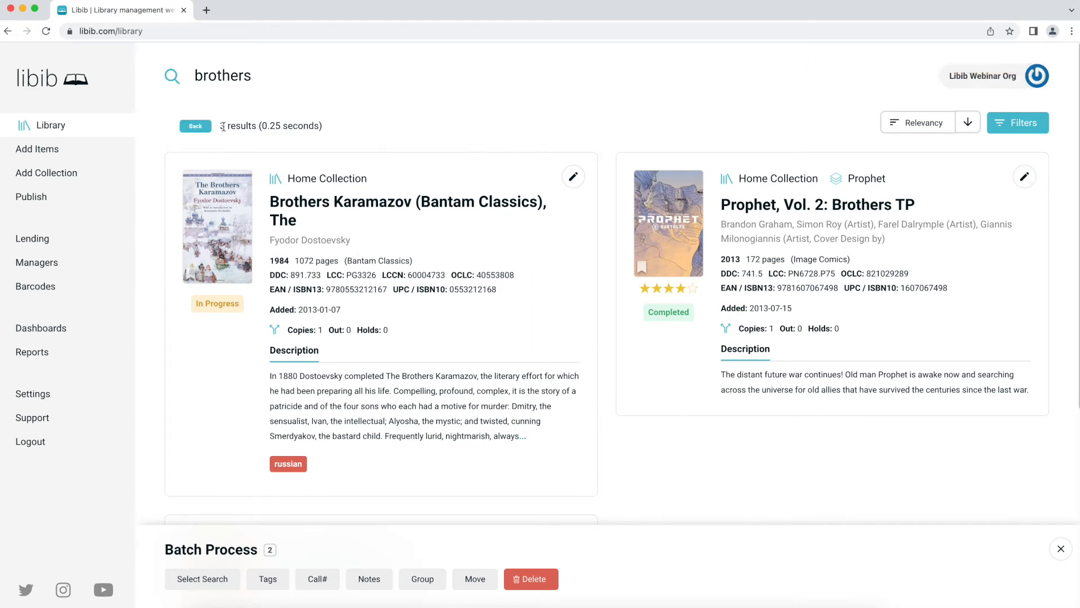
drag(223, 126, 256, 126)
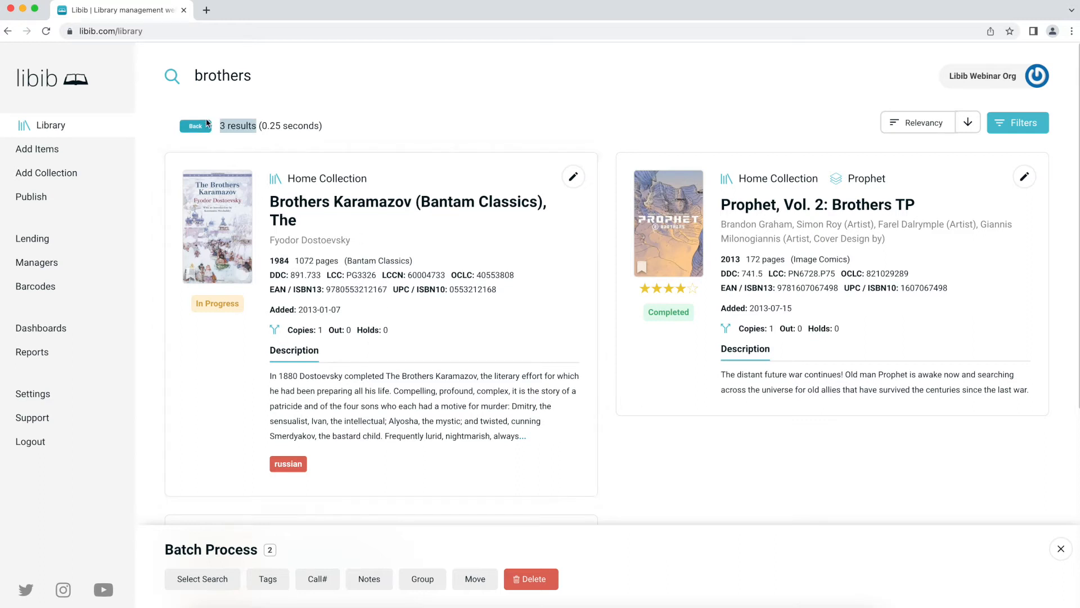
scroll(399, 397, down, 1)
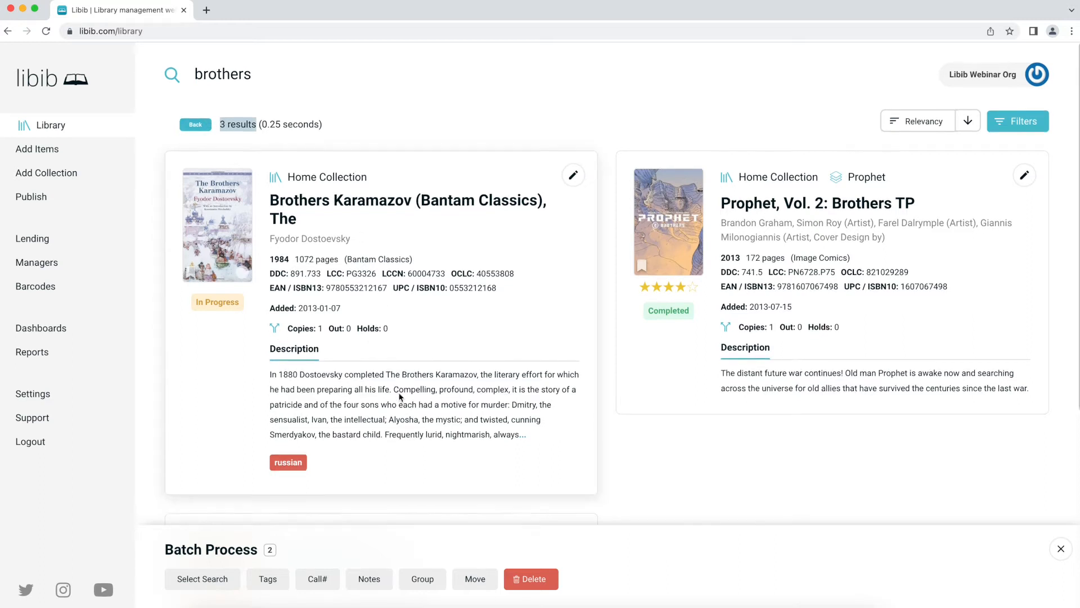
- Use Select Search to queue all three 'brothers' results, bringing the batch count to 5
click(222, 580)
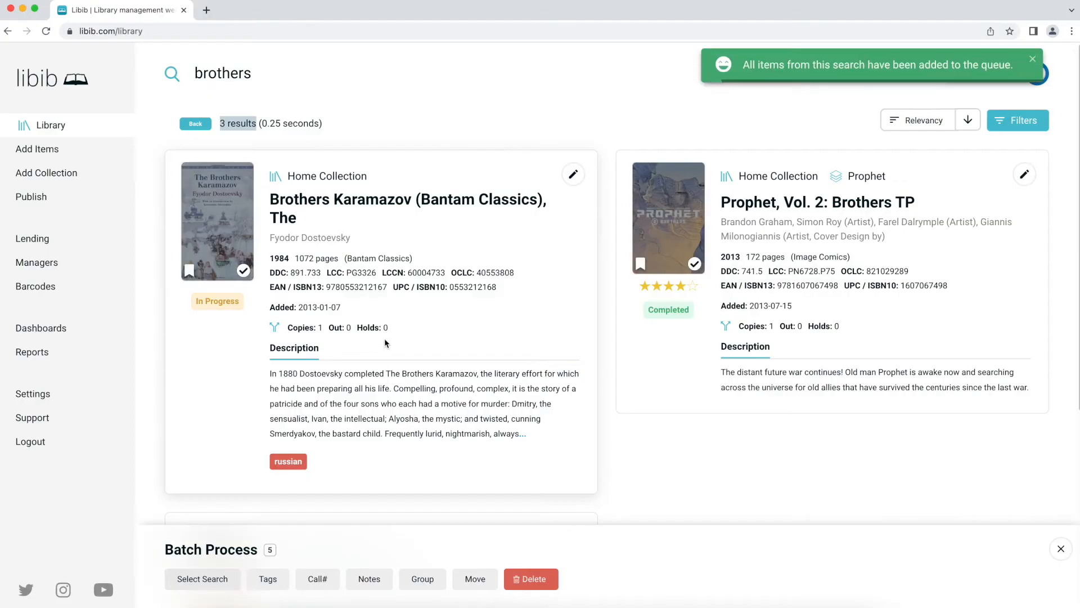
click(344, 124)
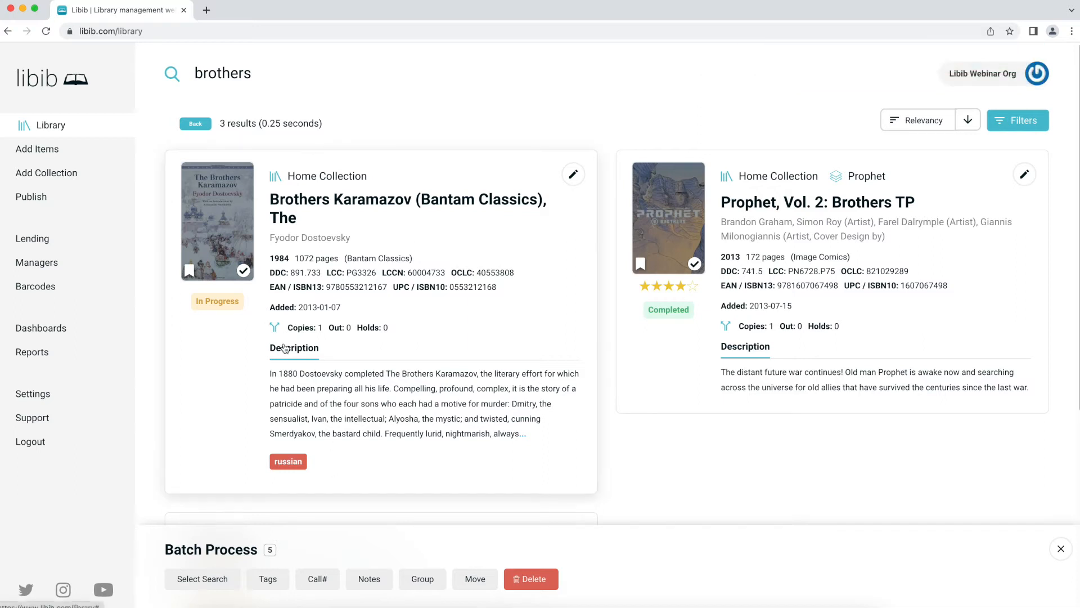
scroll(281, 394, down, 1)
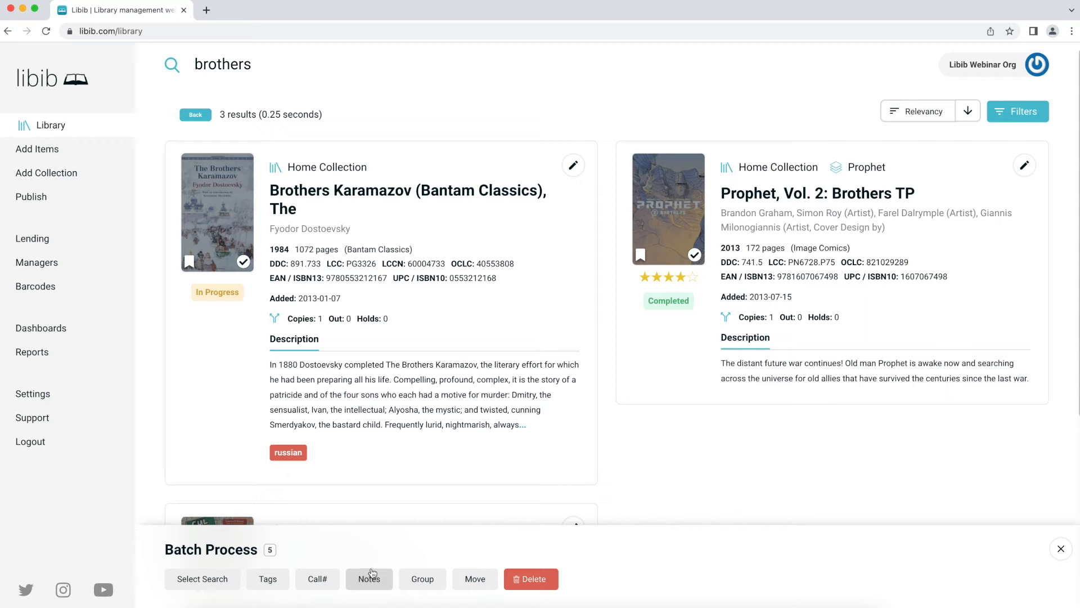
- Look through the batch Tags, Call#, Notes and Group options
click(265, 579)
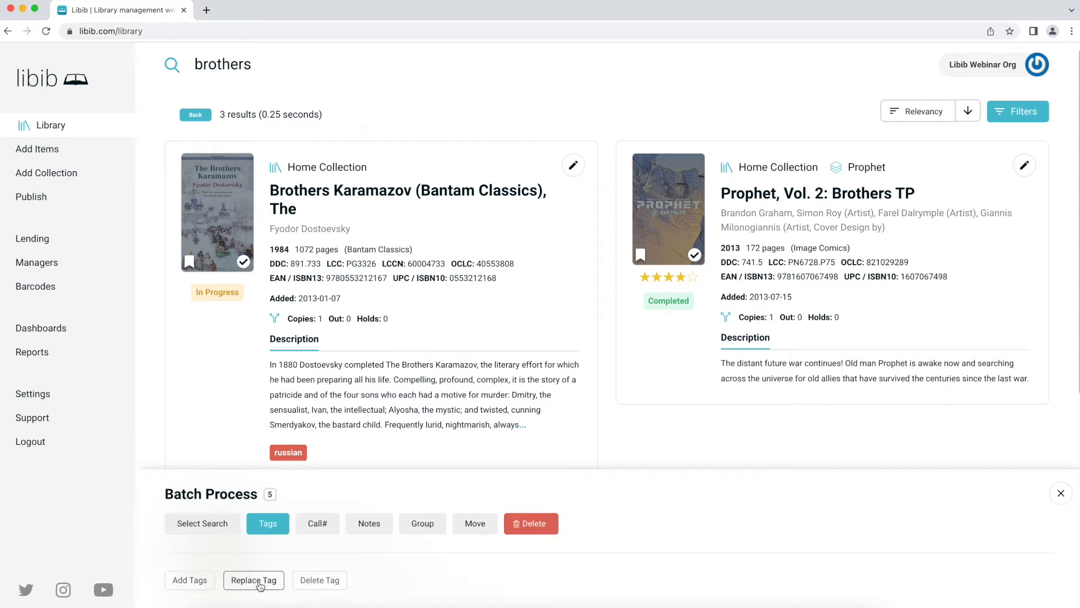
click(324, 528)
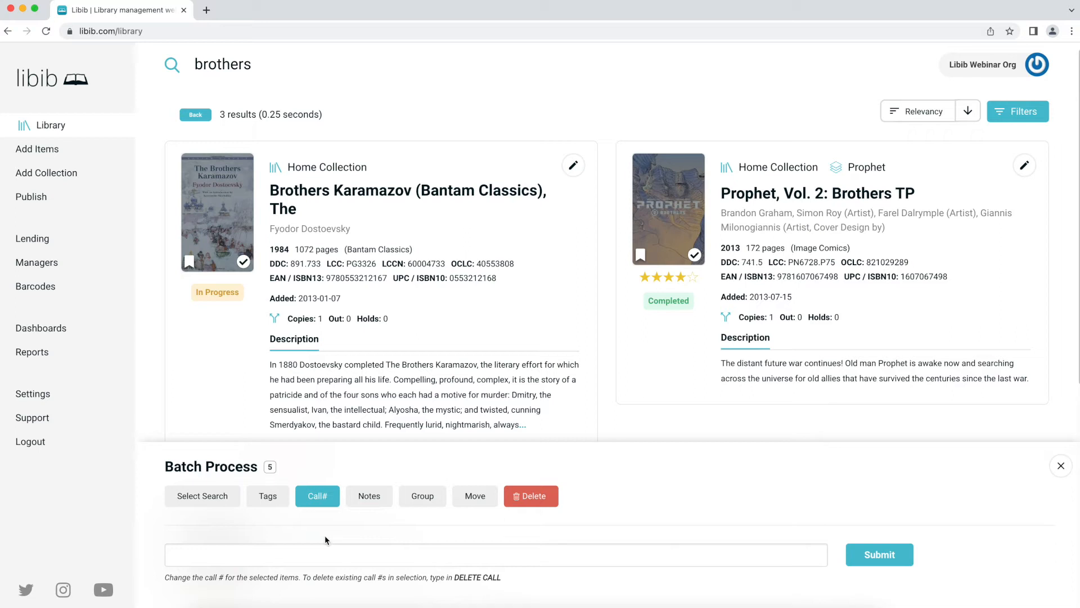
click(369, 503)
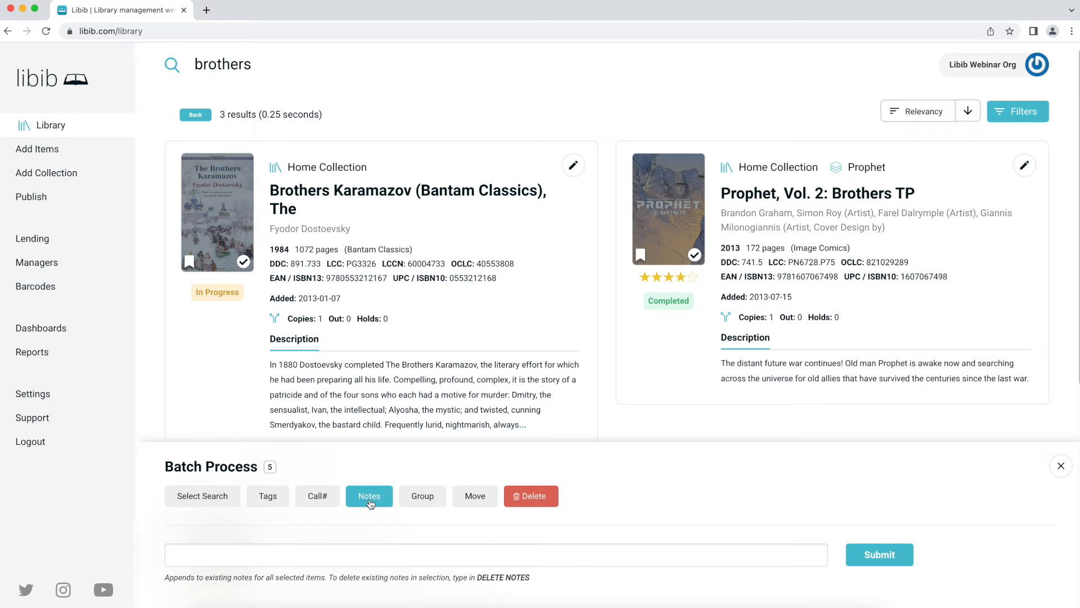
click(423, 500)
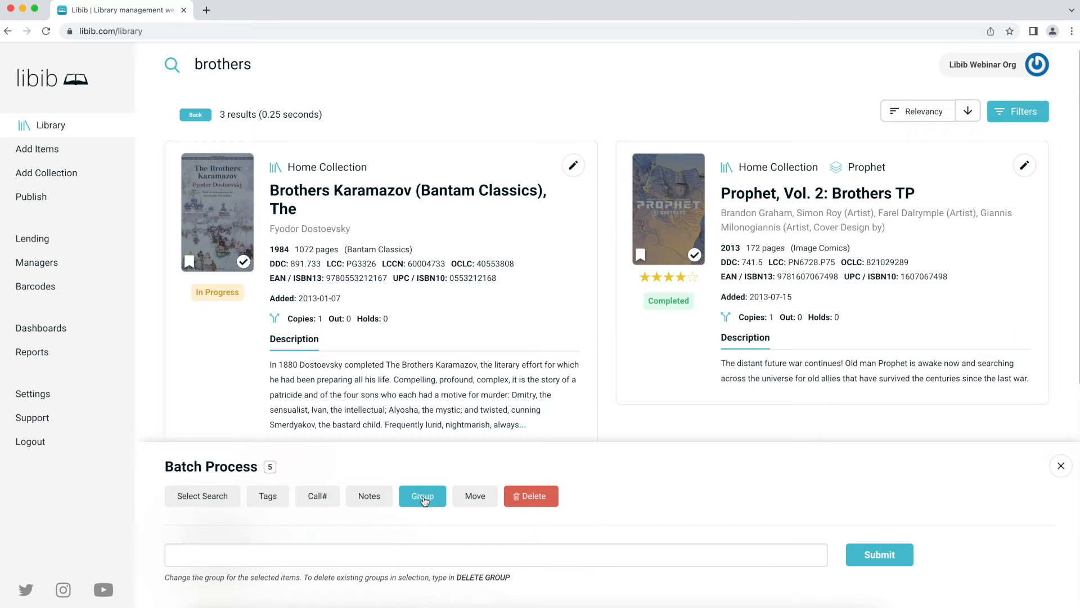
- Paste 'DELETE GROUP' into the batch group field, then clear it again
drag(456, 578, 510, 578)
key(super+c)
click(421, 559)
key(super+v)
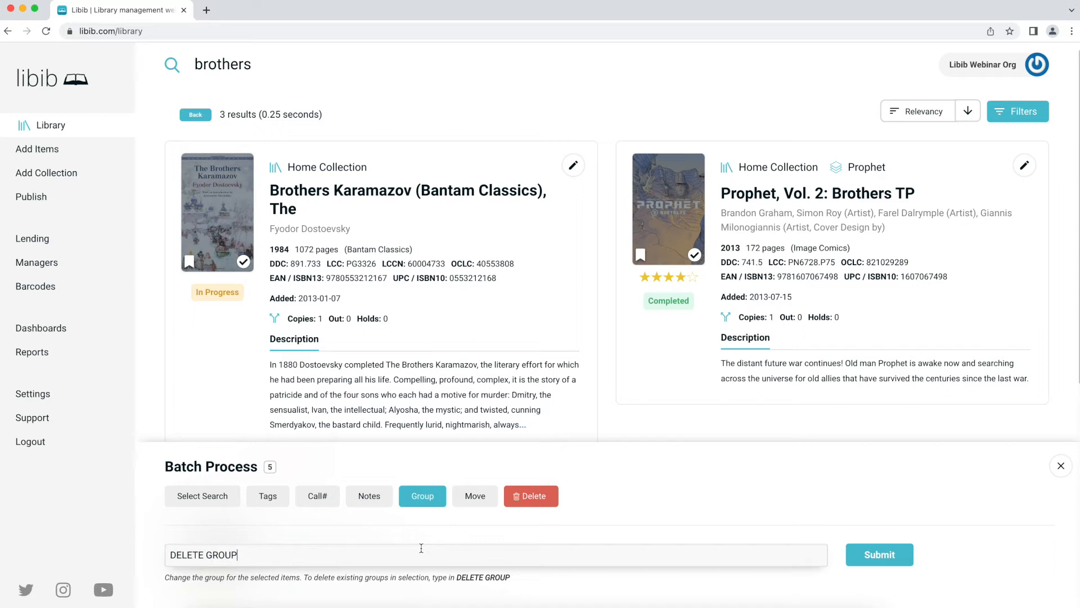
key(ctrl+a)
key(BackSpace)
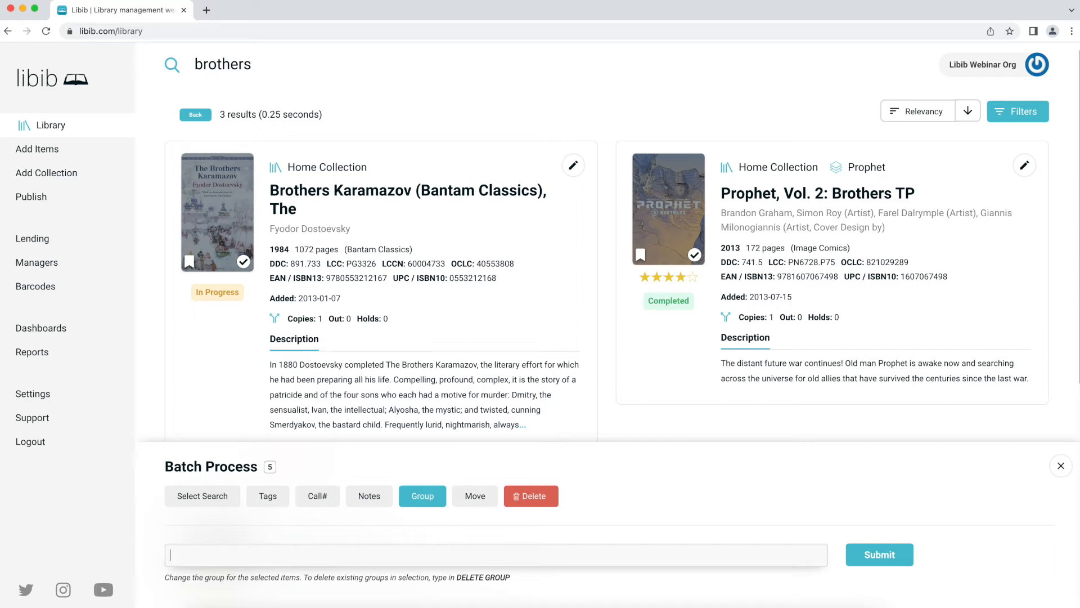
- Start a batch delete of the 5 queued items, cancel it at confirmation, and return to Tags
click(482, 504)
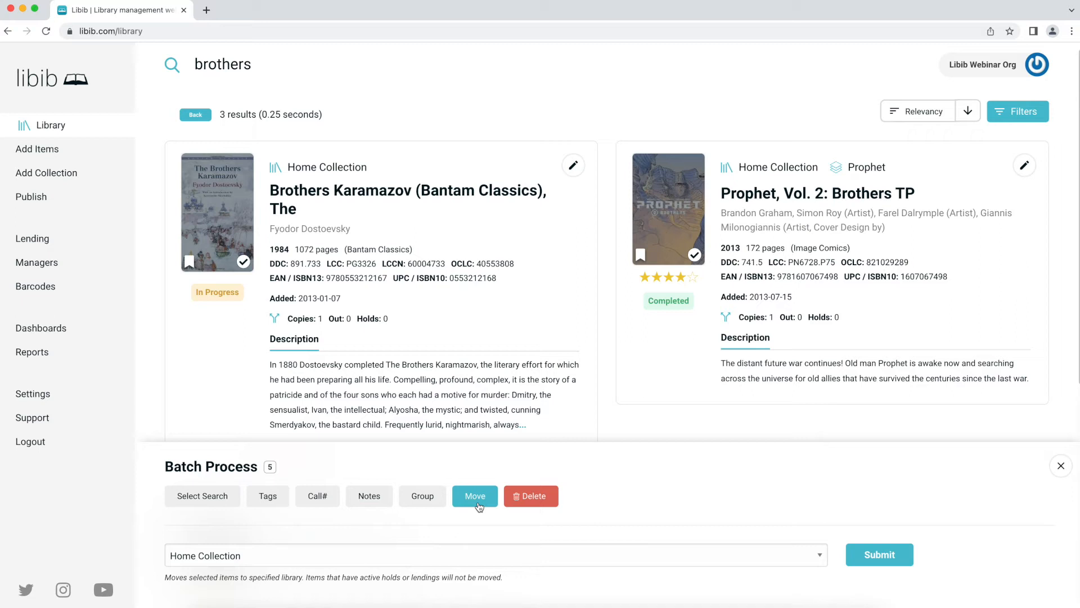
click(524, 496)
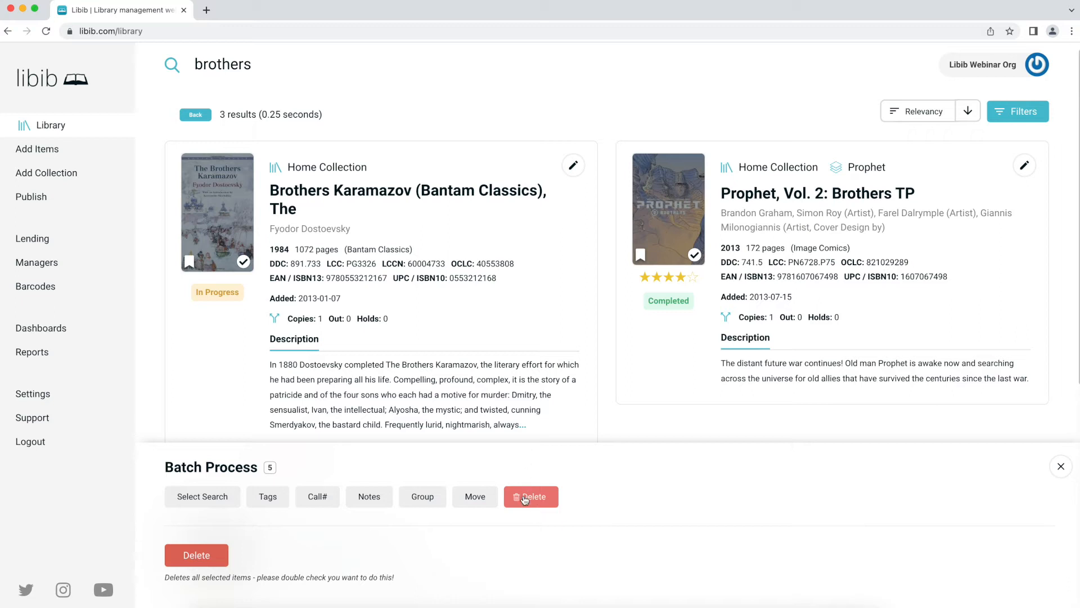
click(202, 555)
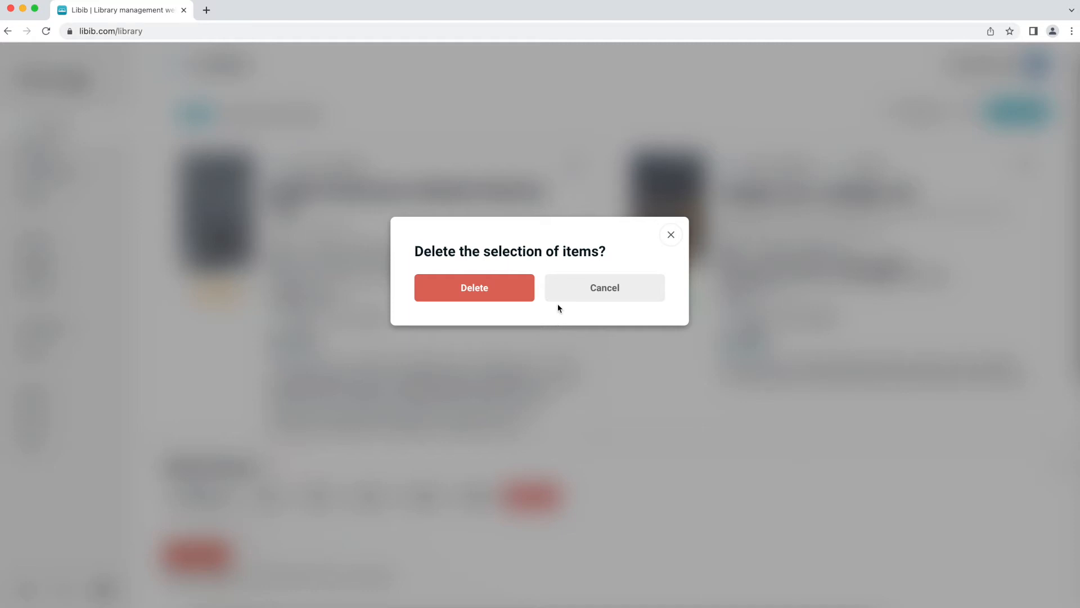
click(602, 289)
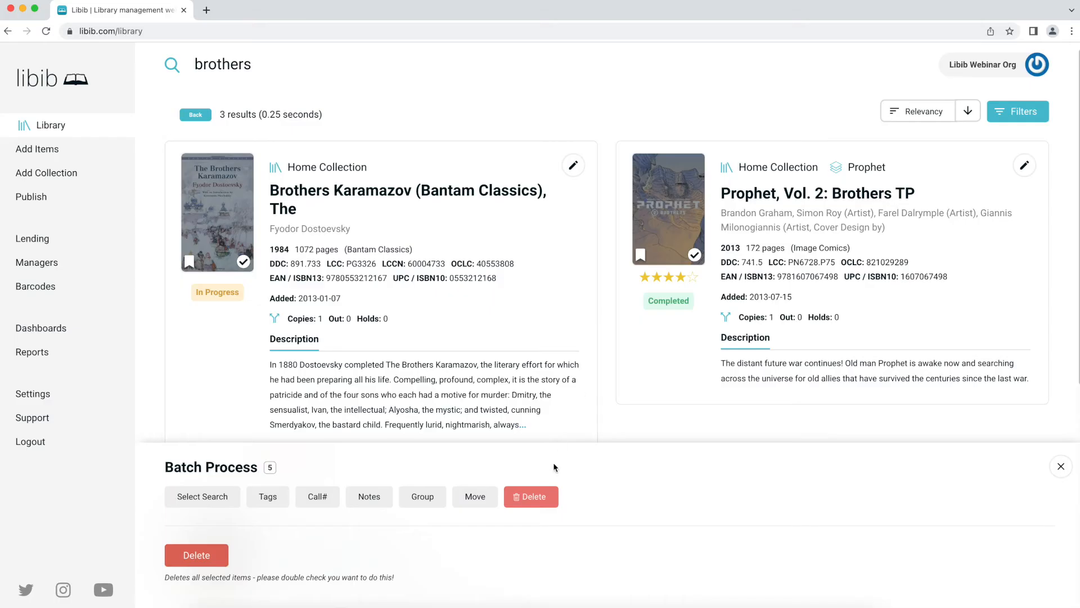
click(272, 496)
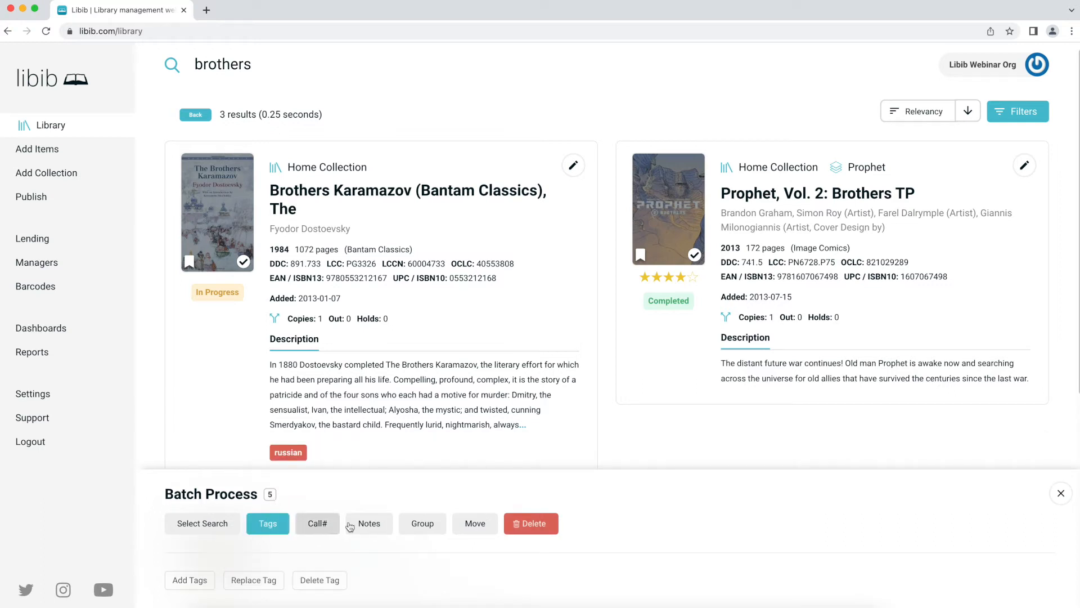
- Assign the batch call number 'Case 4.Shelf 3' to all 5 queued items
click(309, 531)
click(245, 556)
text(Case 4)
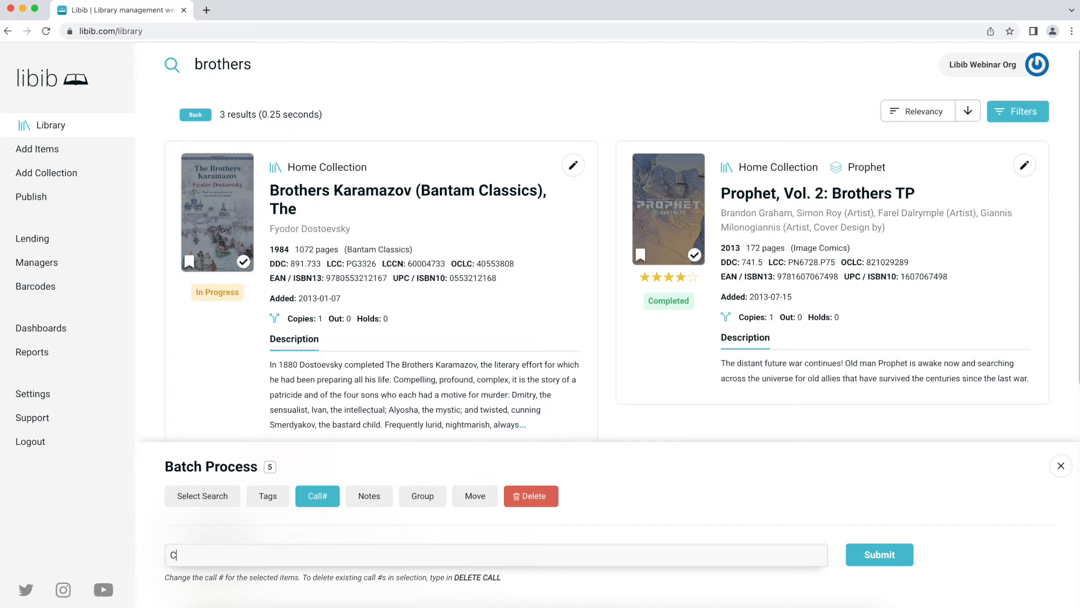
text(.Shelf 3)
click(873, 559)
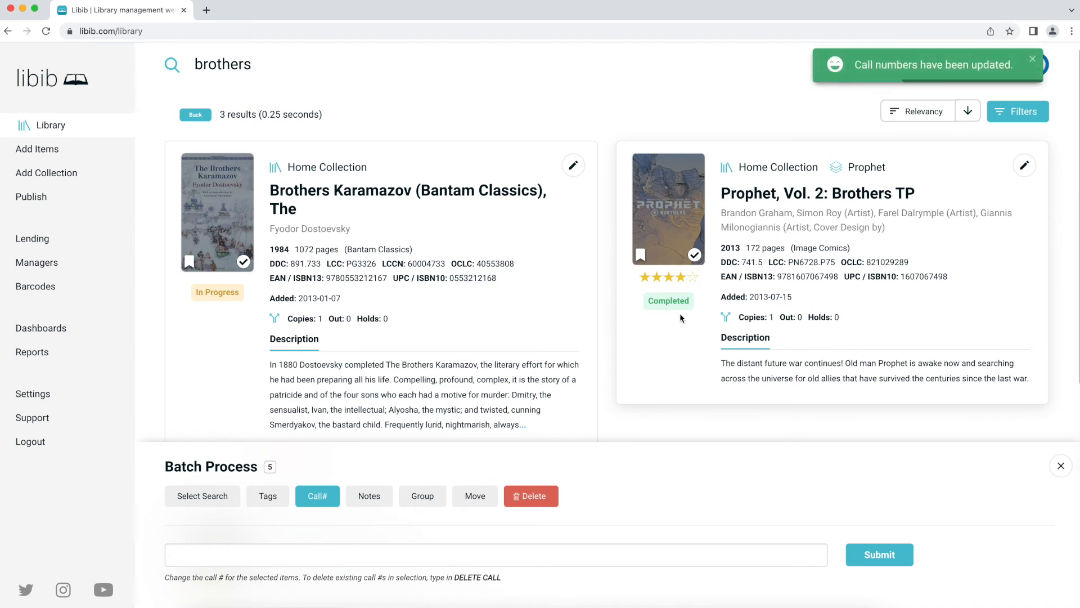
- Search for 'call: Case 4' and check that all 5 results show Case 4 · Shelf 3
drag(265, 67, 113, 63)
text(ca)
key(BackSpace)
key(BackSpace)
text(call: )
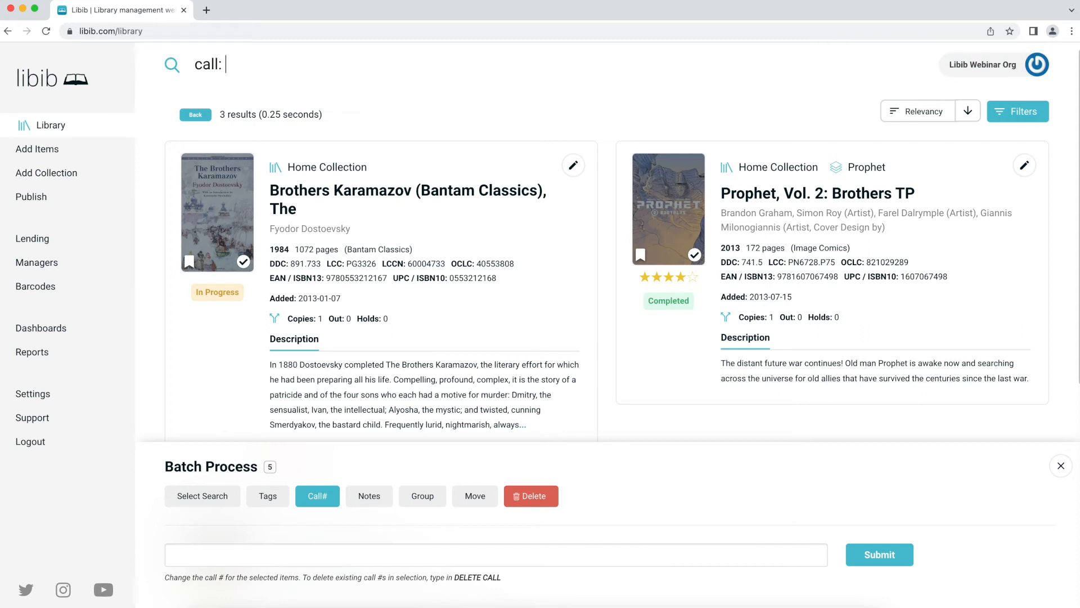
text(Case 4)
key(Return)
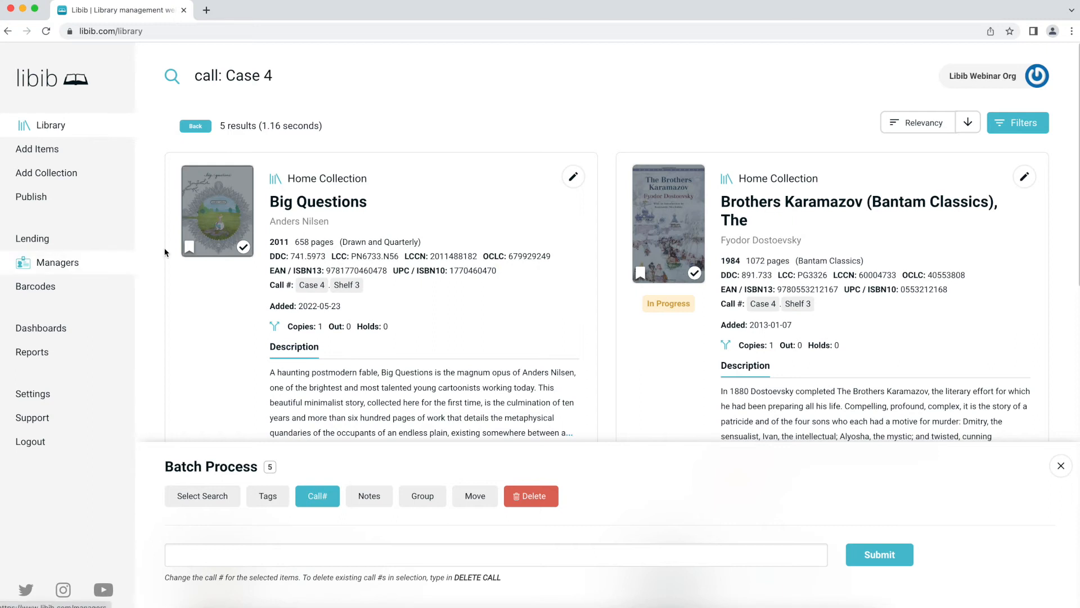
scroll(332, 226, down, 1)
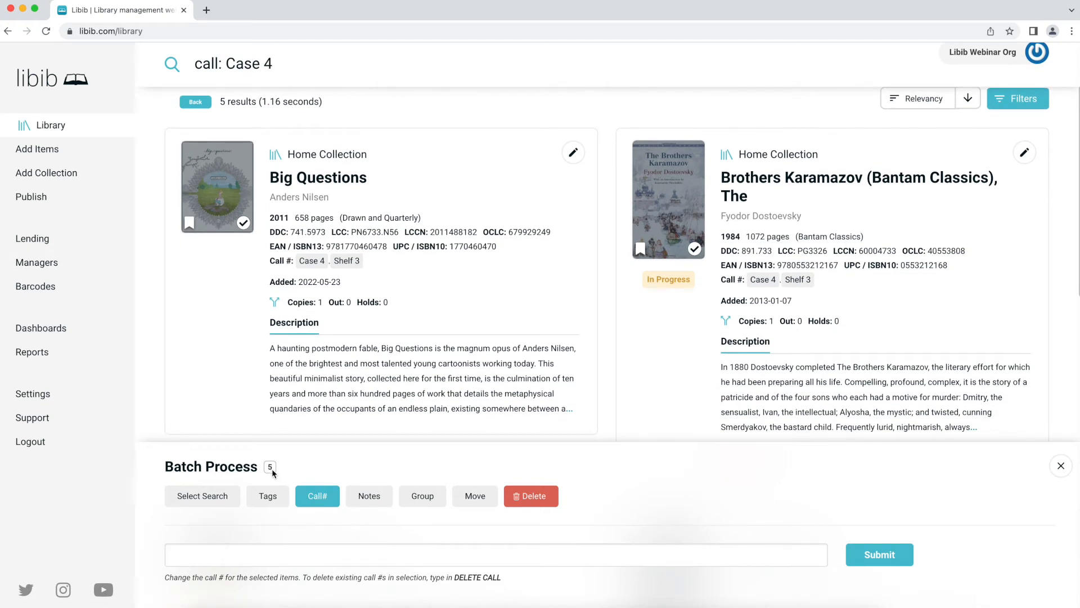
scroll(223, 125, up, 1)
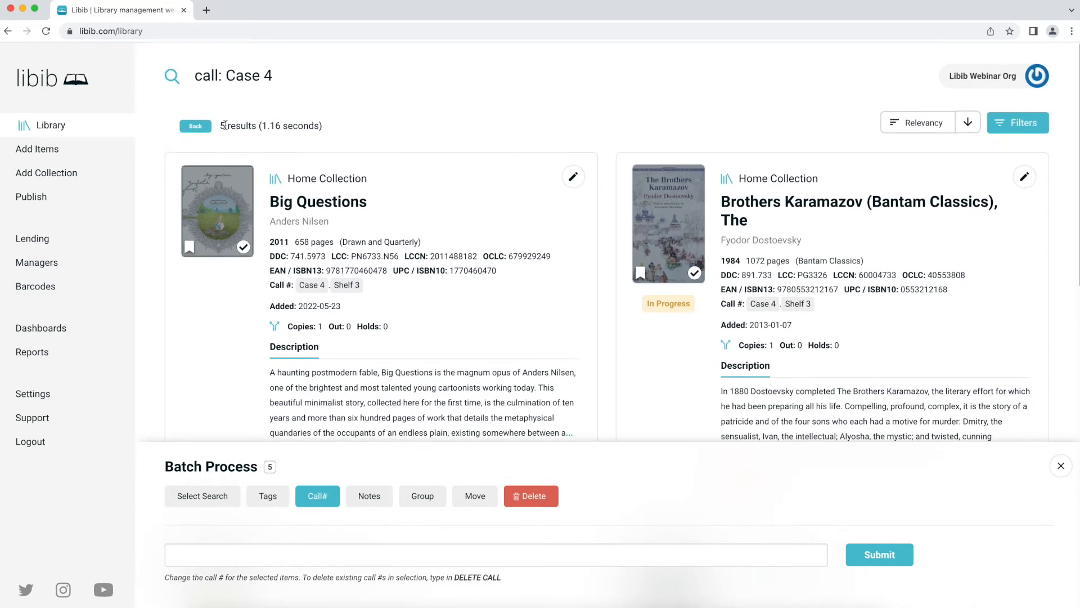
drag(222, 125, 257, 126)
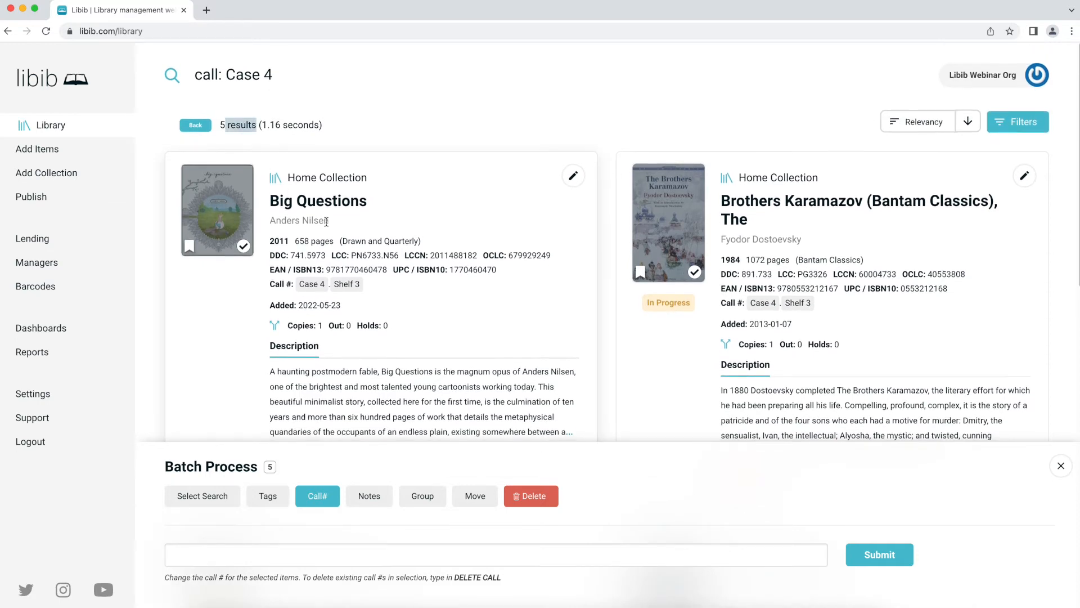
scroll(296, 161, down, 4)
scroll(313, 314, down, 2)
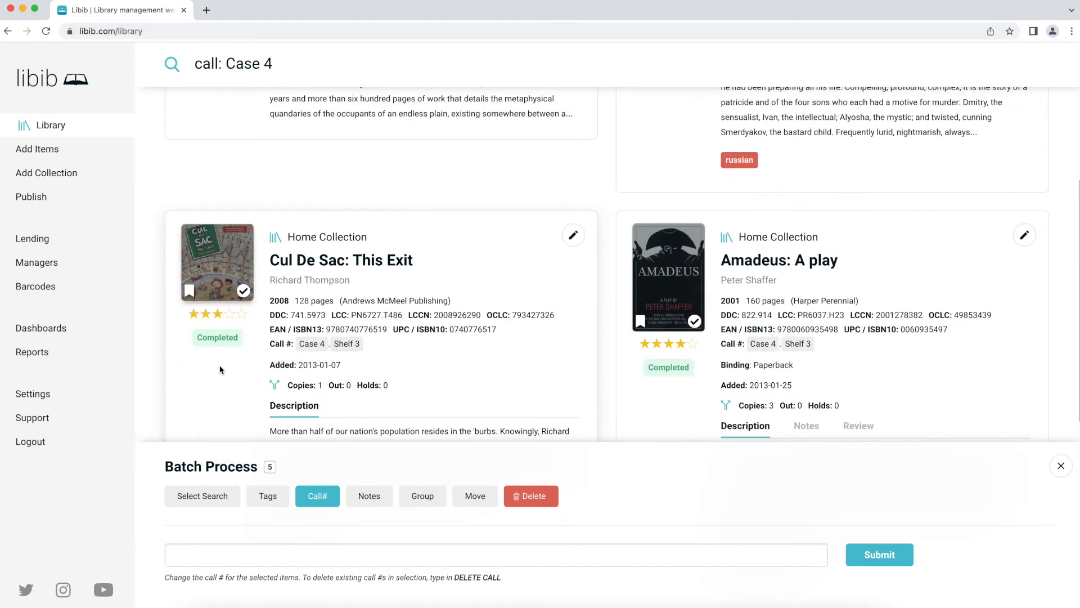
scroll(313, 323, up, 6)
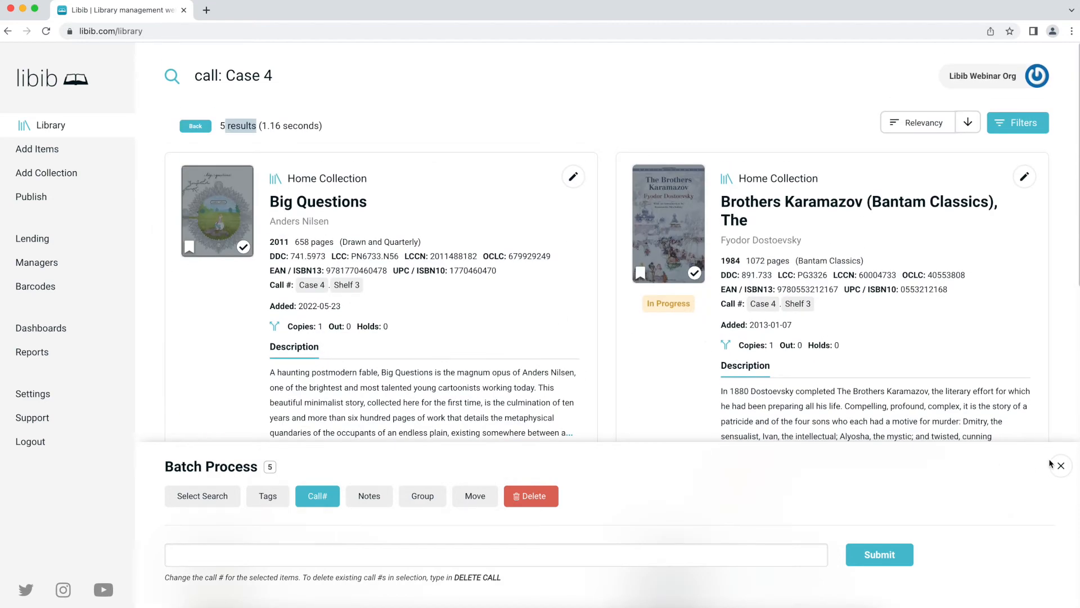
- Close batch processing to clear the queue, then queue Brothers Karamazov again
click(1066, 467)
click(1066, 467)
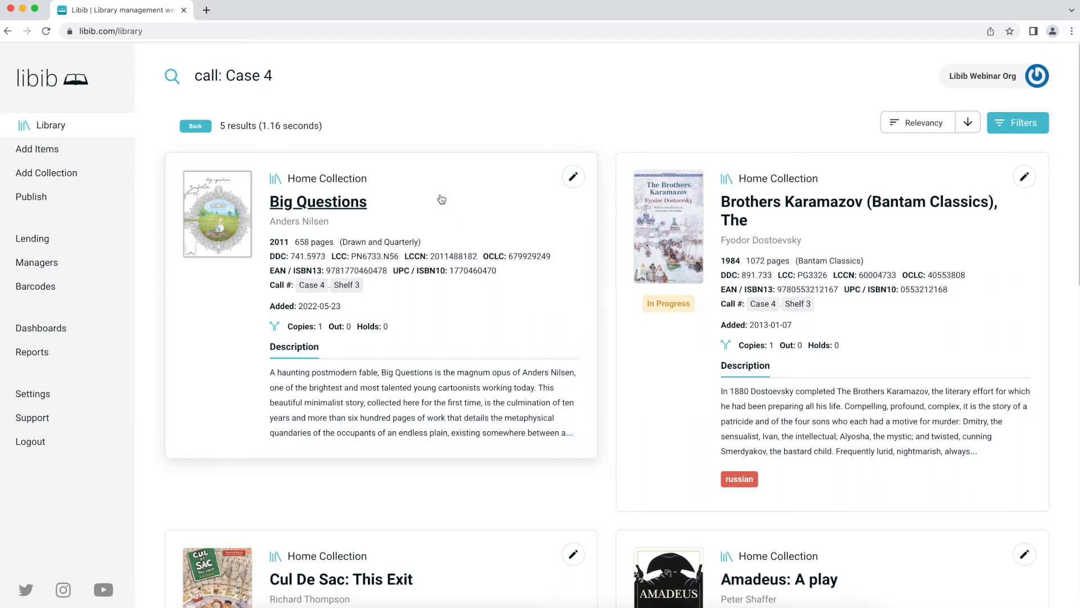
click(695, 275)
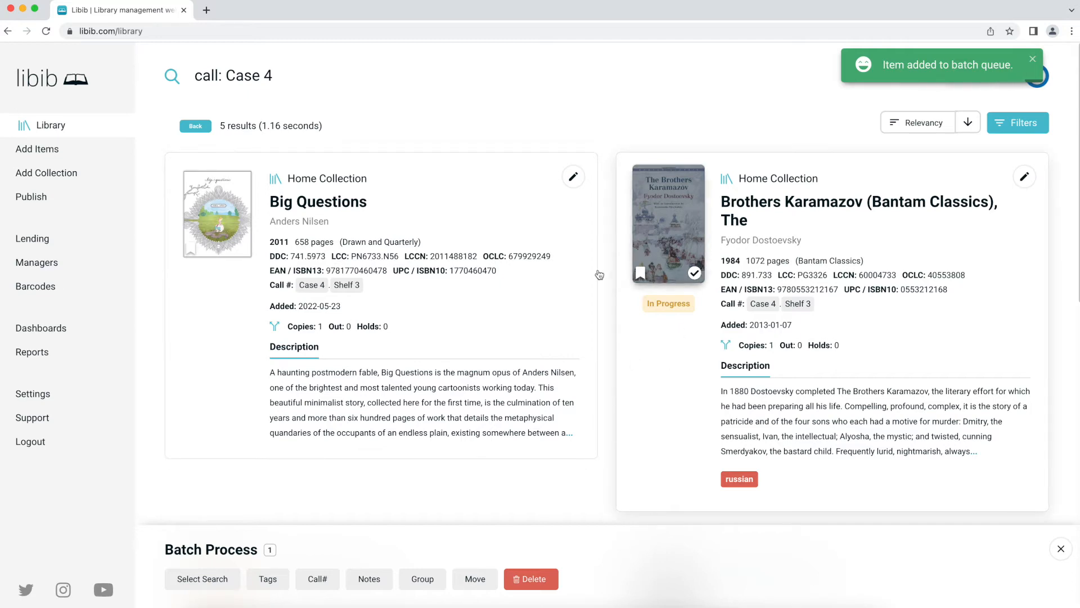
- Leave the search results and switch the library view to the Office Collection
click(195, 126)
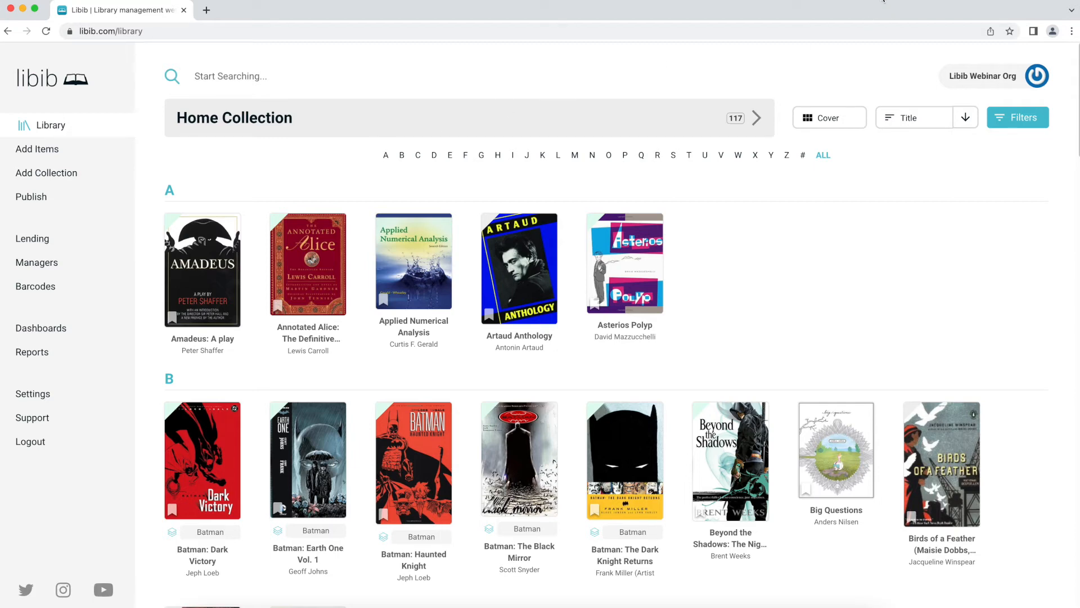
click(469, 129)
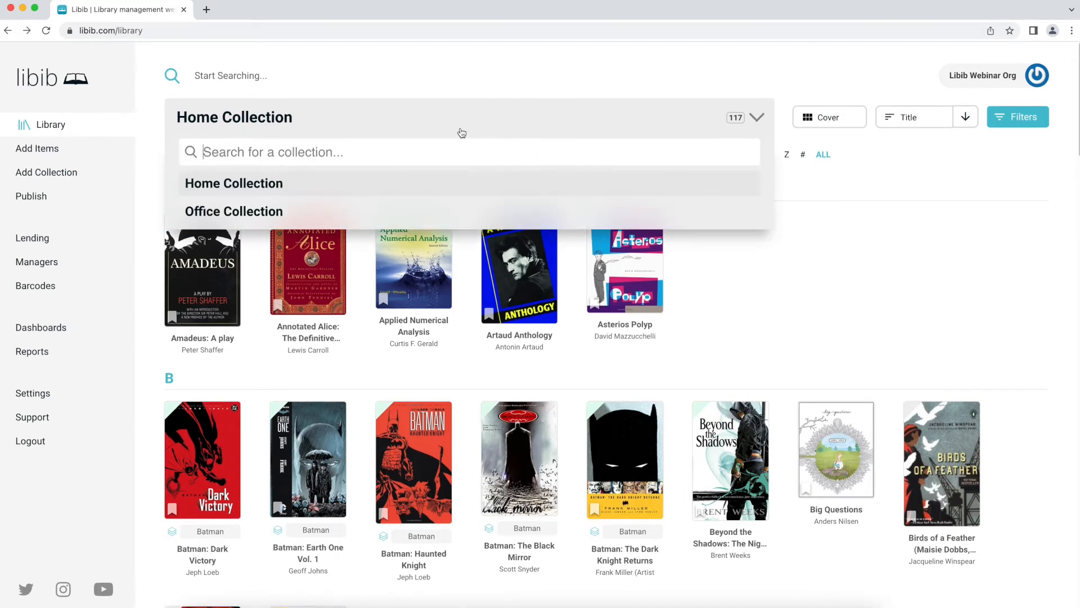
click(344, 224)
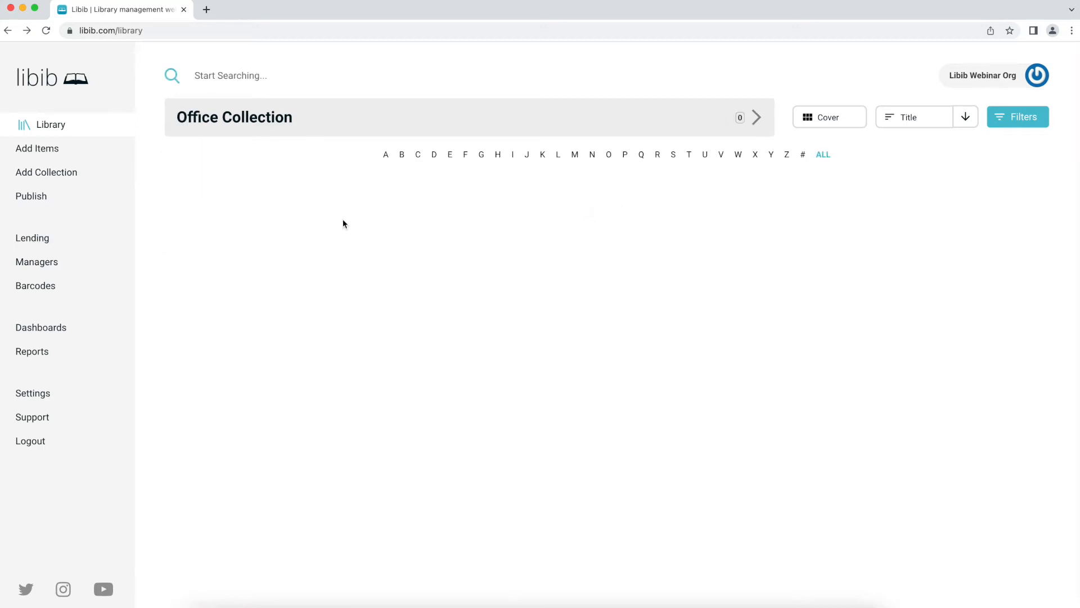
- On the Publish page, save a custom alias ending in '-s-library' for the public site URL
click(36, 198)
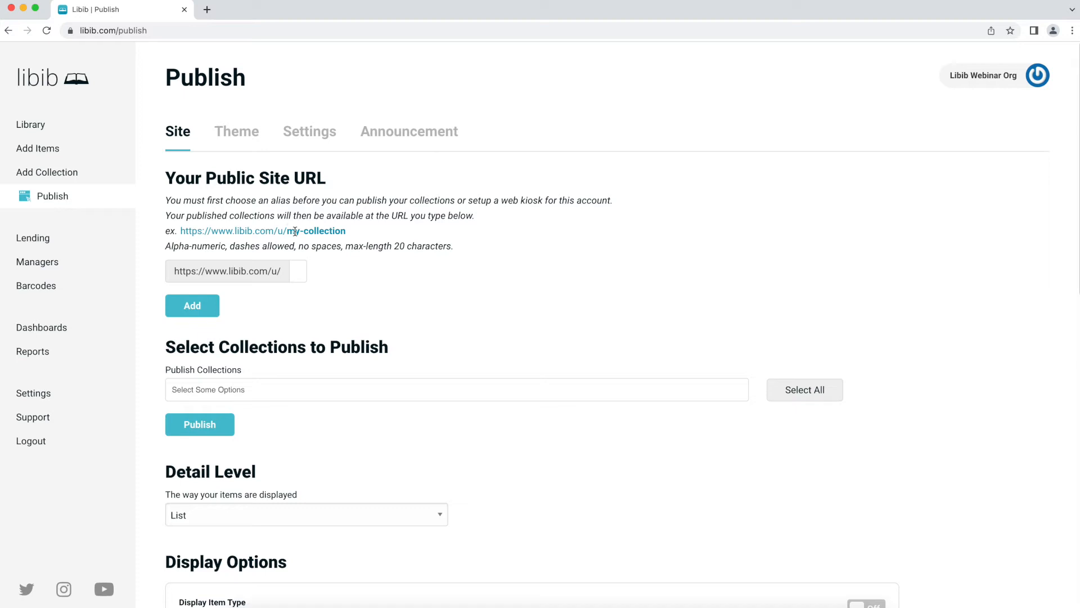
drag(288, 233, 336, 234)
click(376, 237)
text(justin-)
key(BackSpace)
text(s-library)
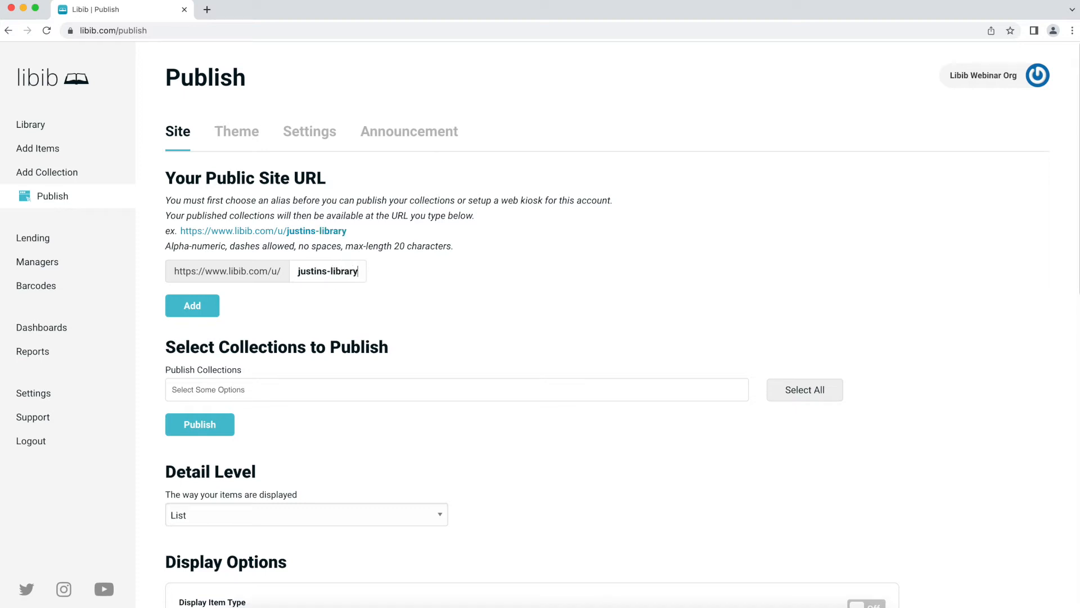
click(212, 306)
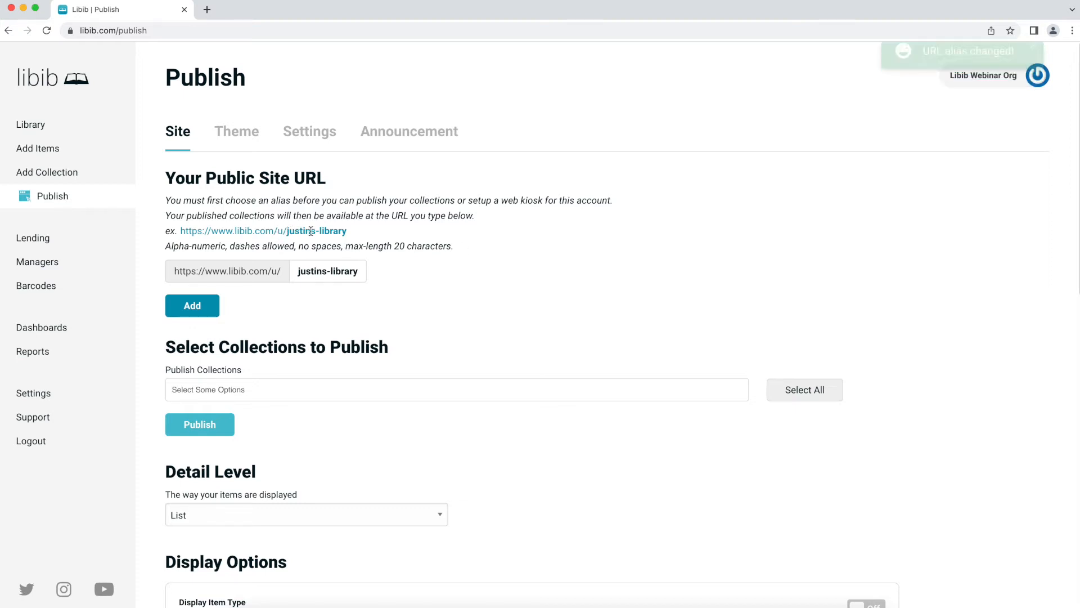
drag(346, 231, 189, 232)
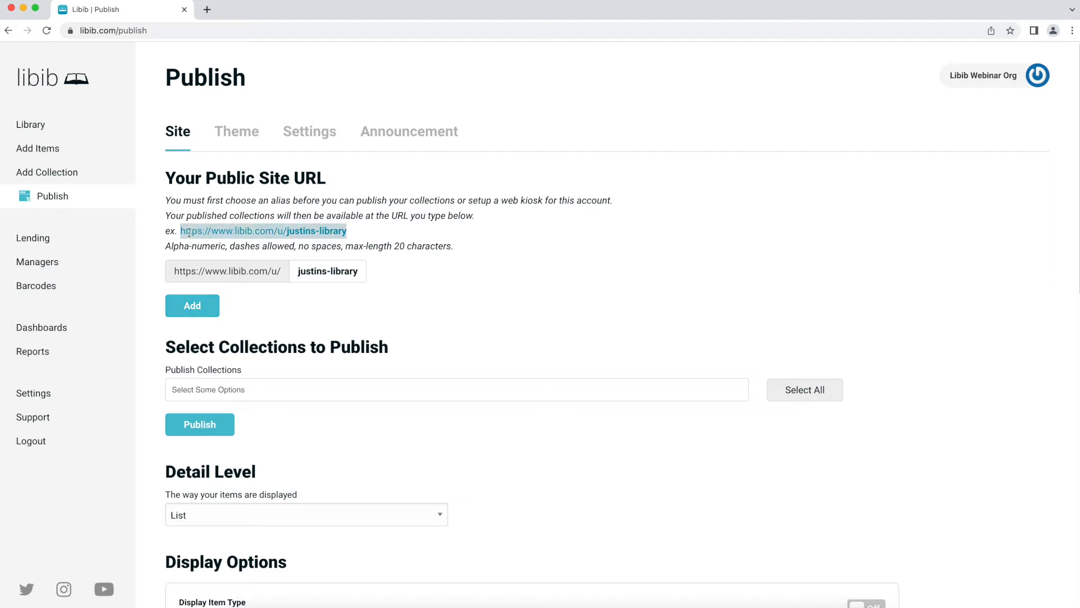
click(381, 236)
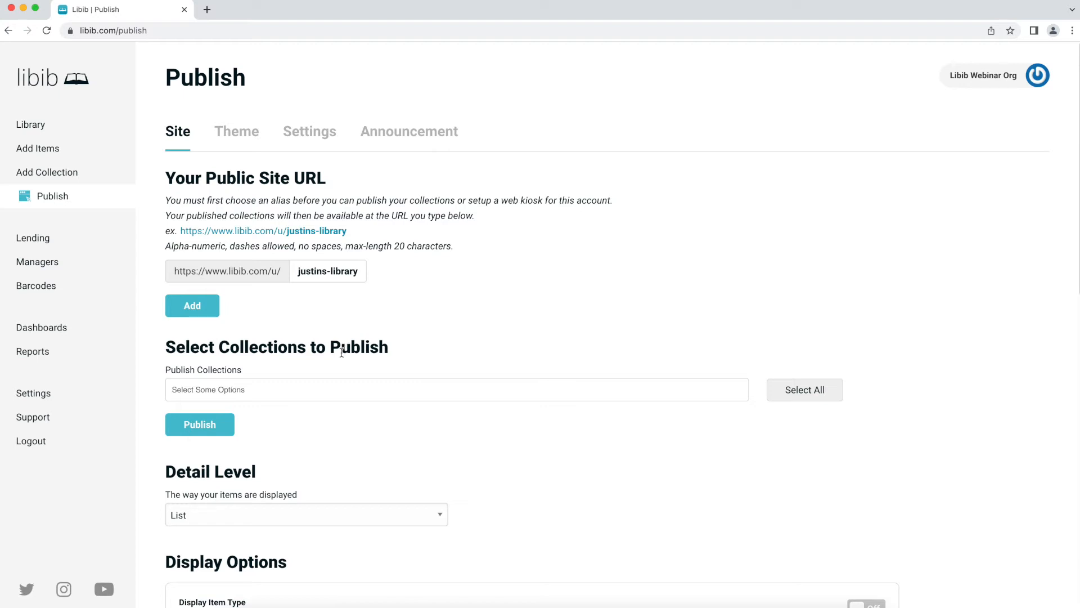
- Publish the Home Collection to the public site, leaving Office Collection unpublished
click(325, 393)
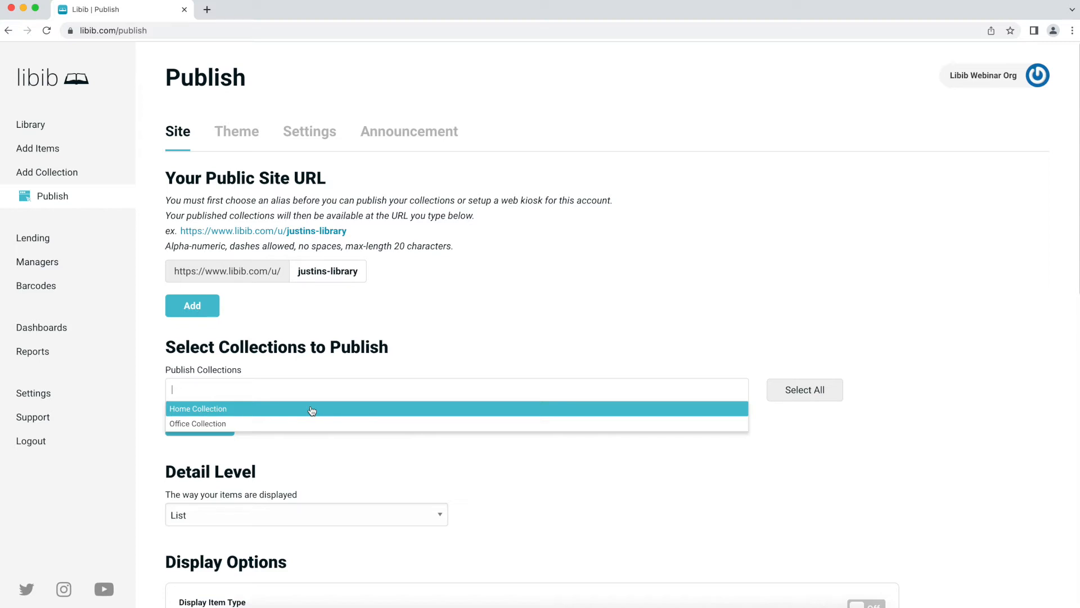
click(312, 409)
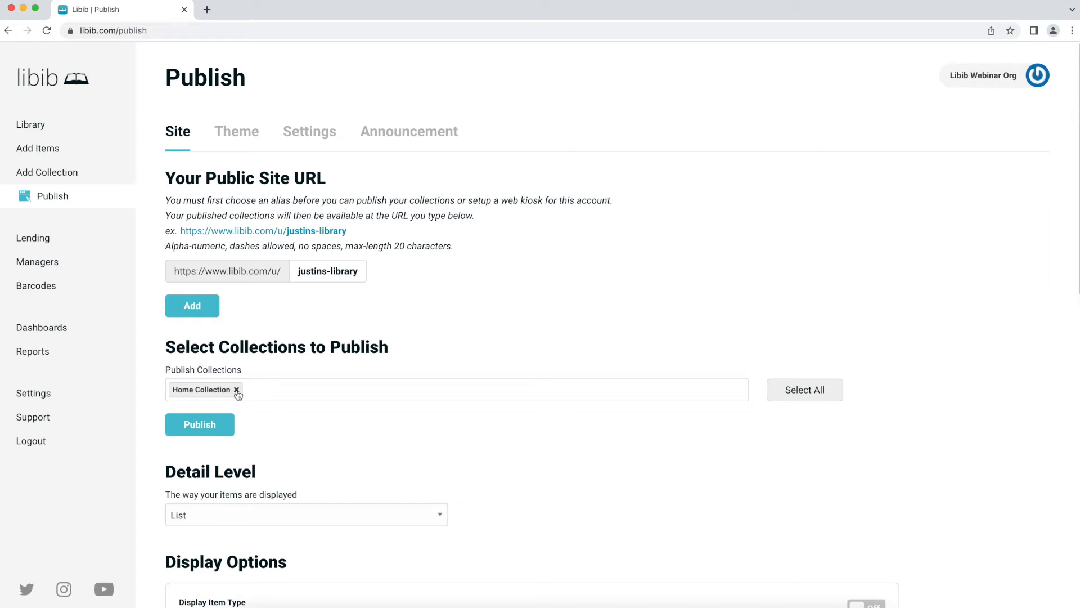
click(227, 424)
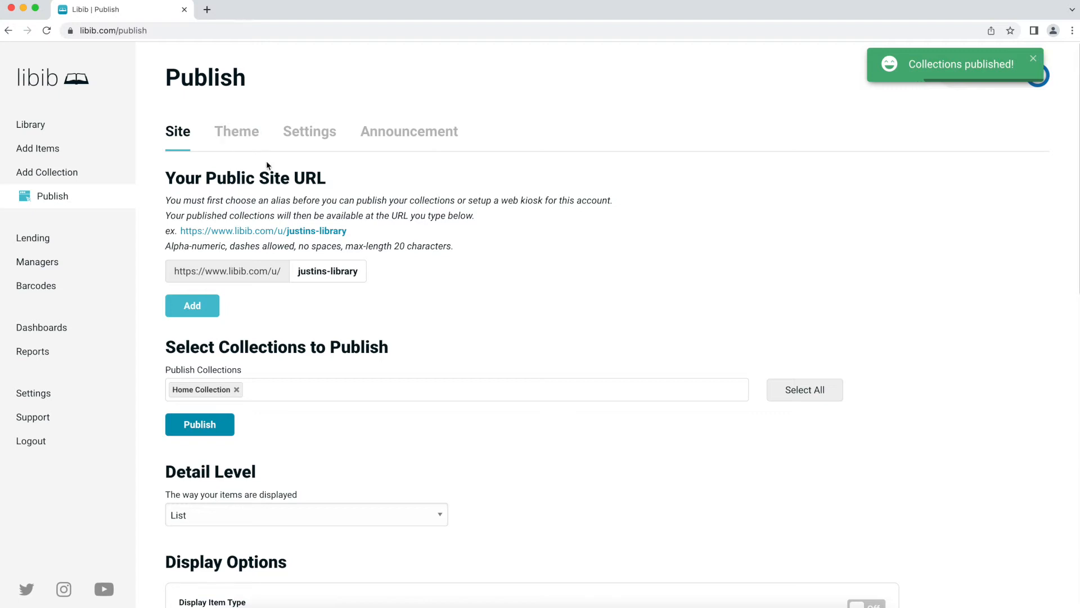
drag(235, 231, 347, 231)
key(super+c)
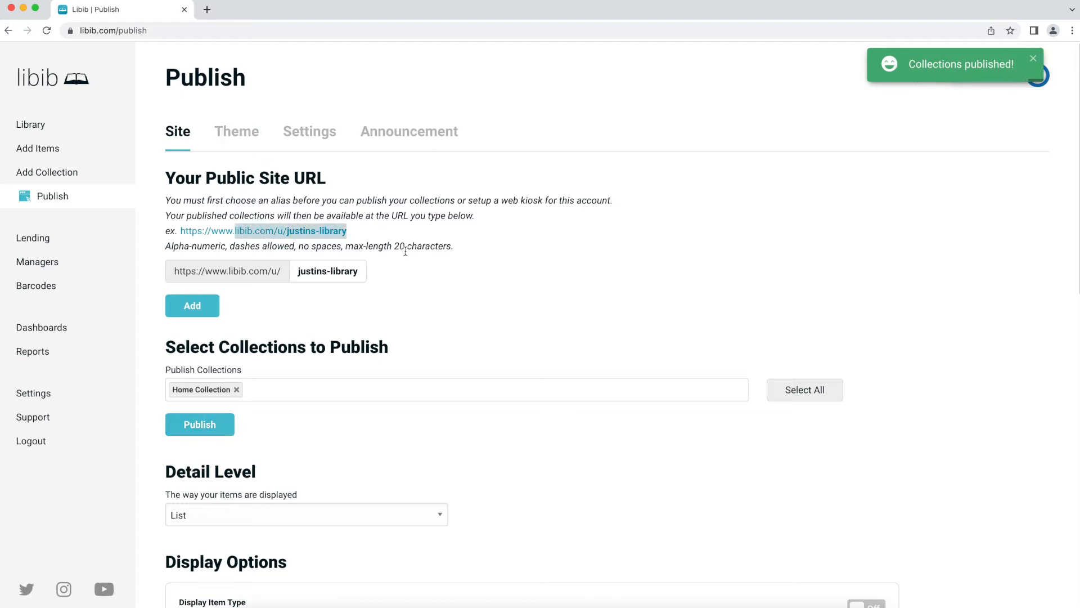
- Load the public library URL in a new tab and check its 117 items and filters
click(212, 10)
key(super+v)
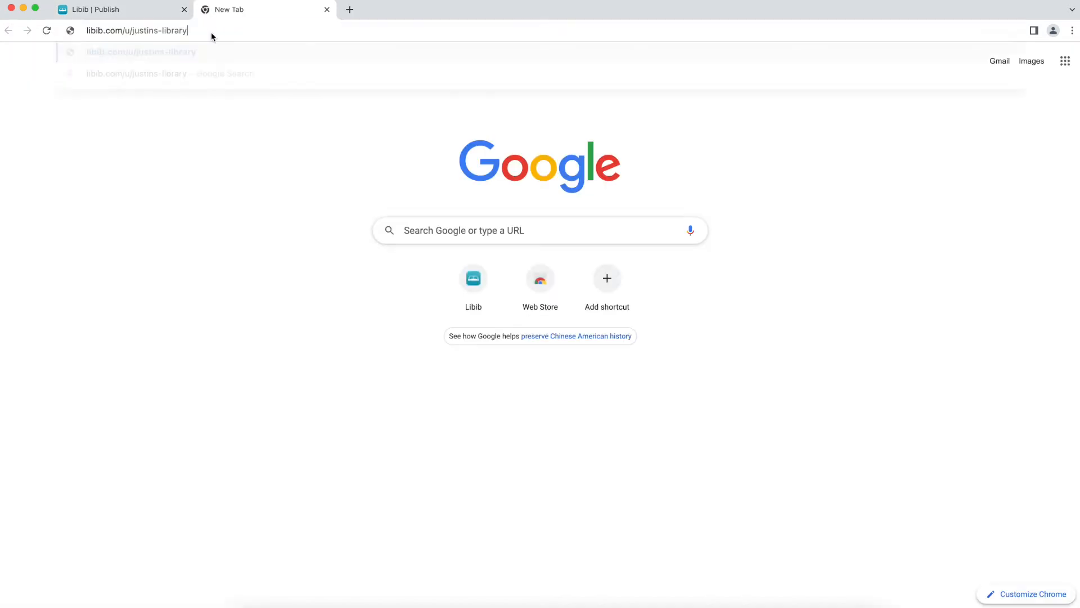
key(Return)
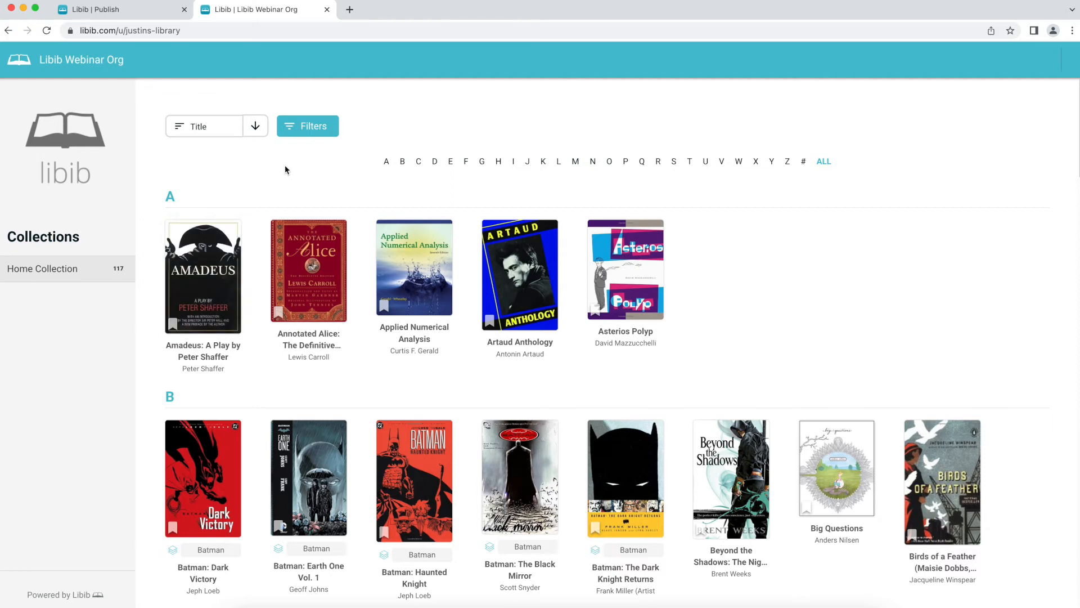
click(287, 129)
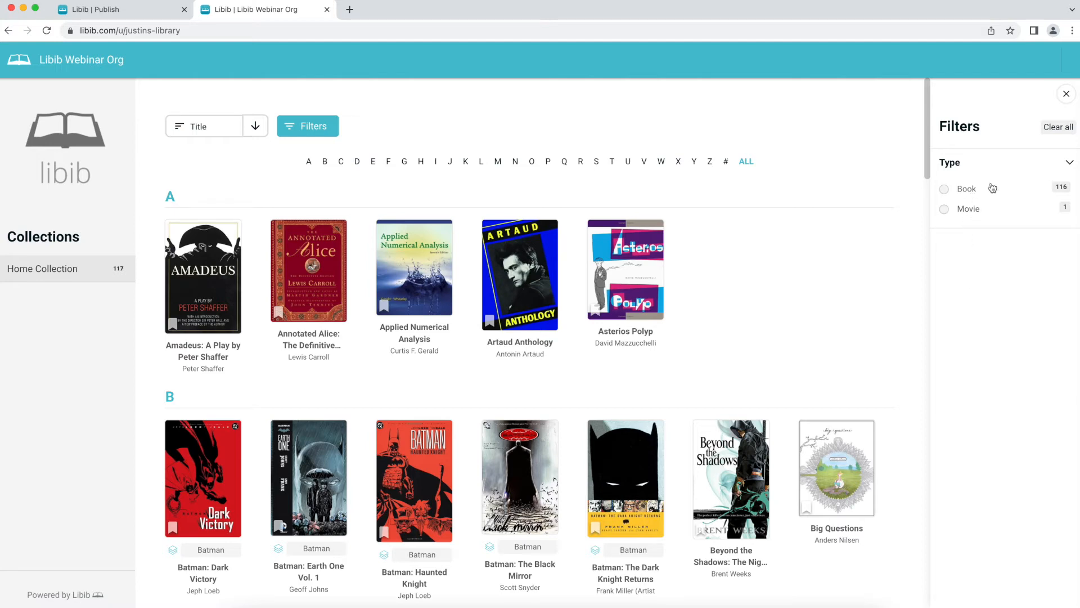
click(1066, 94)
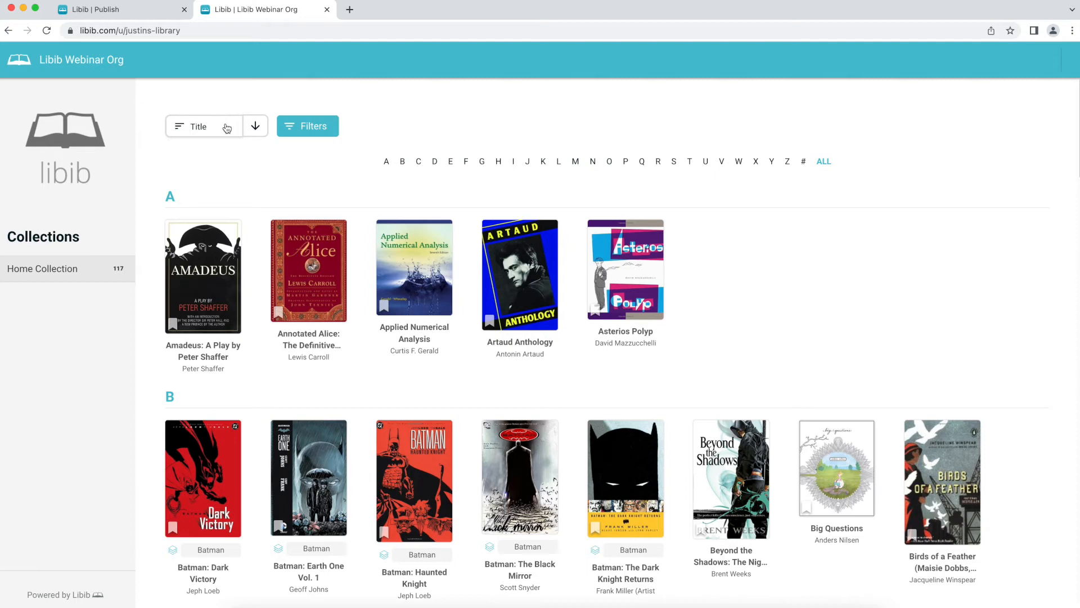
click(106, 10)
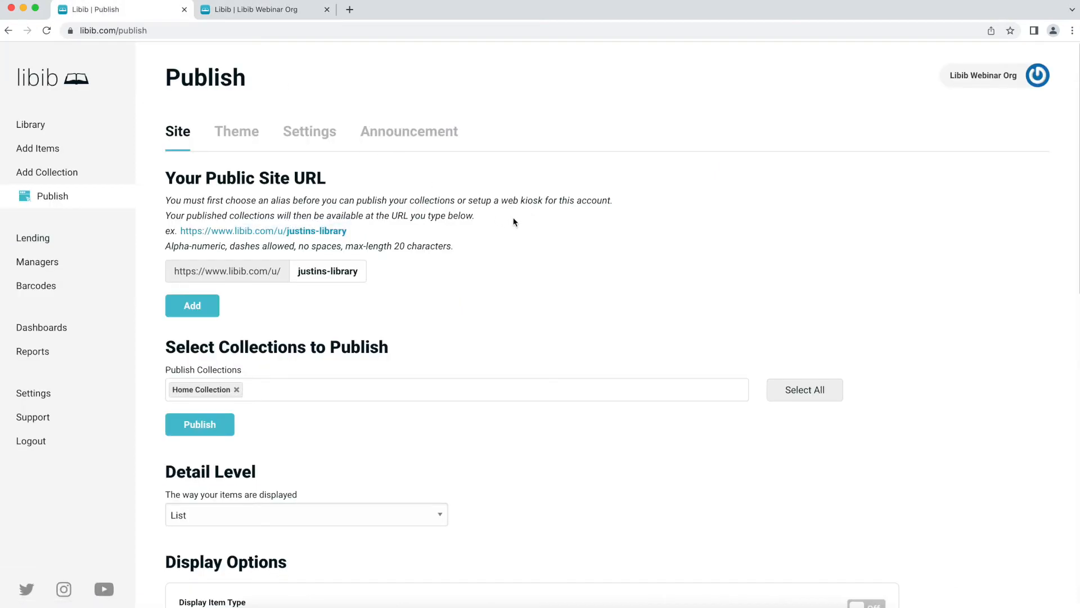
- Change the published site's Detail Level from List to Summary
scroll(369, 224, down, 3)
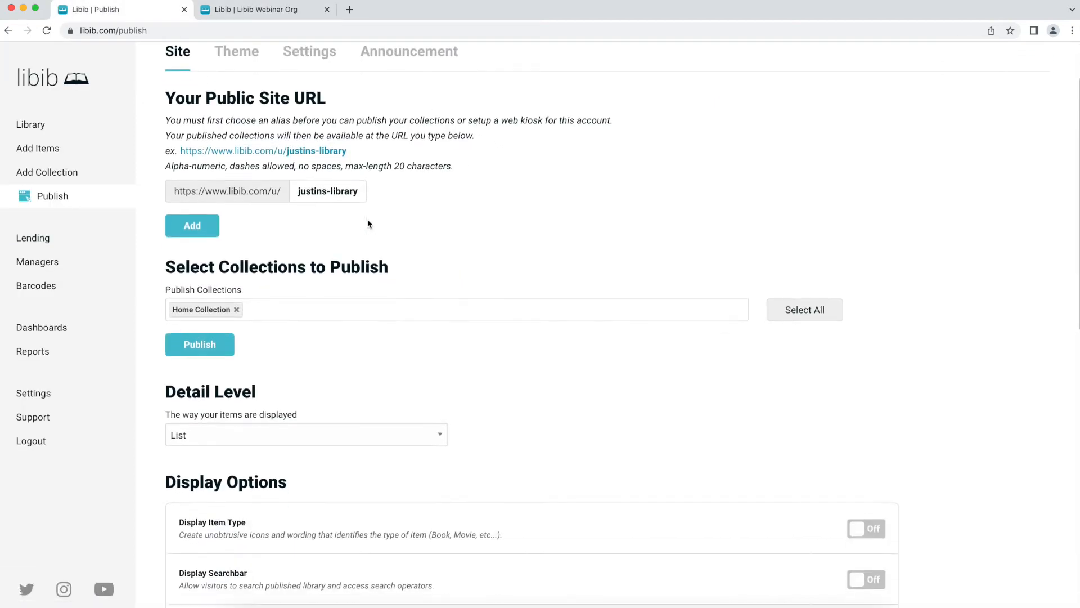
click(220, 431)
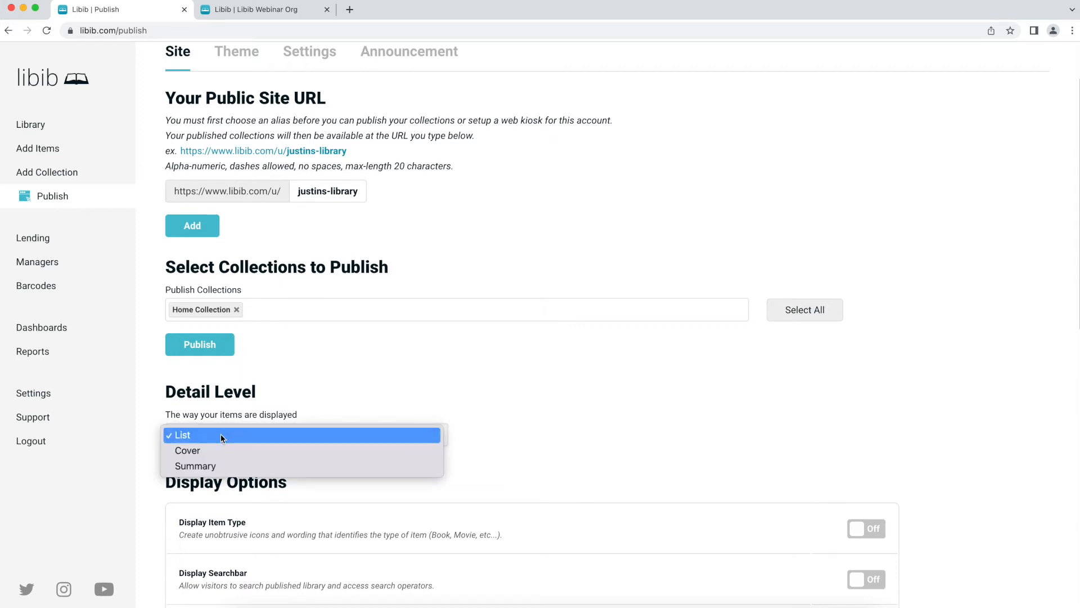
click(220, 466)
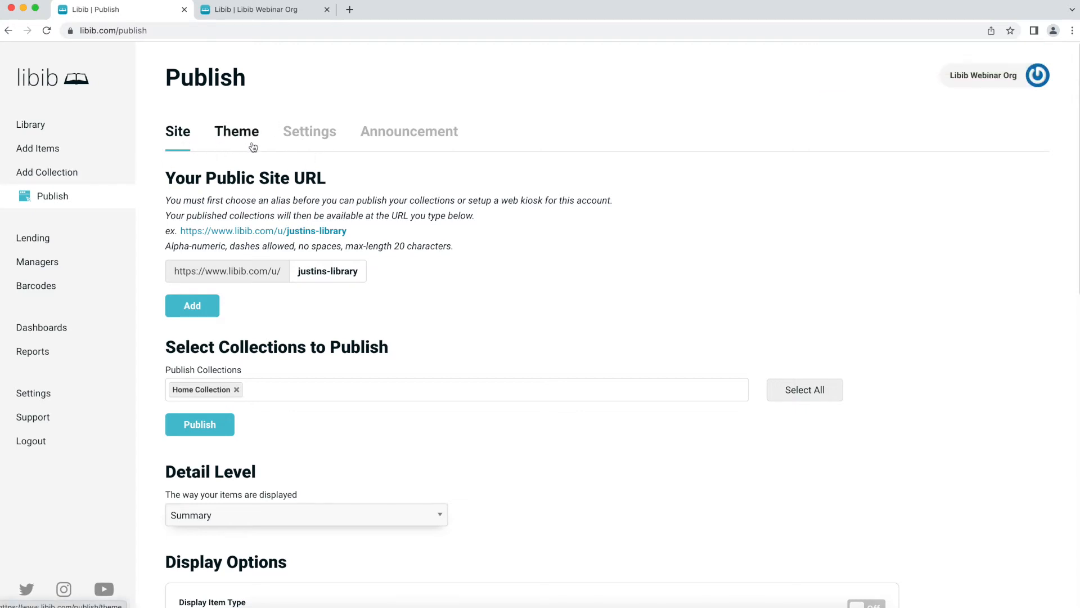
- Set the published site's colour theme to red (#D20000) and submit it
click(234, 139)
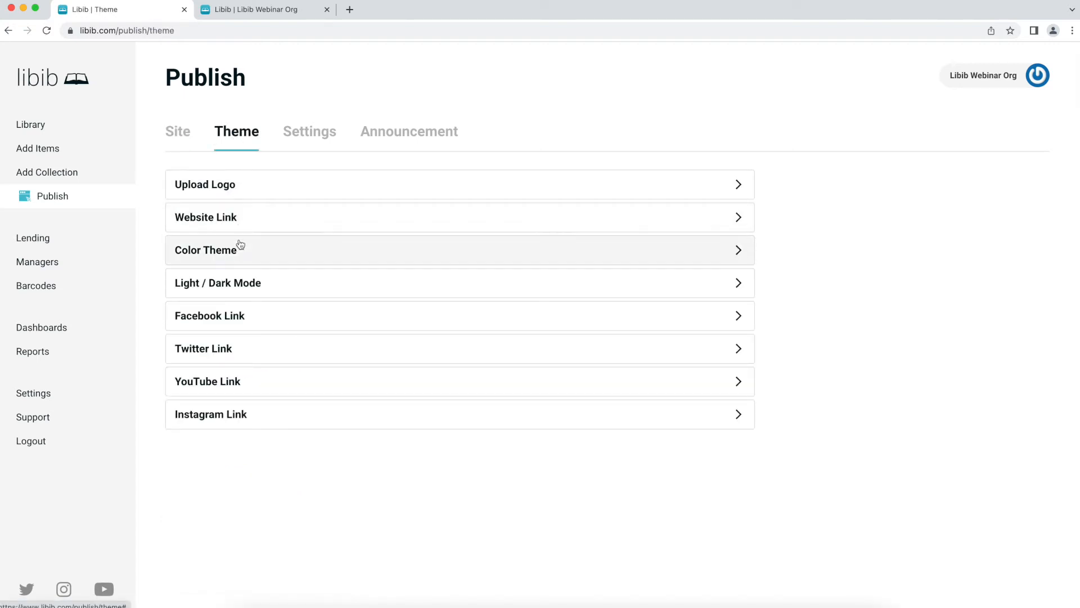
click(239, 254)
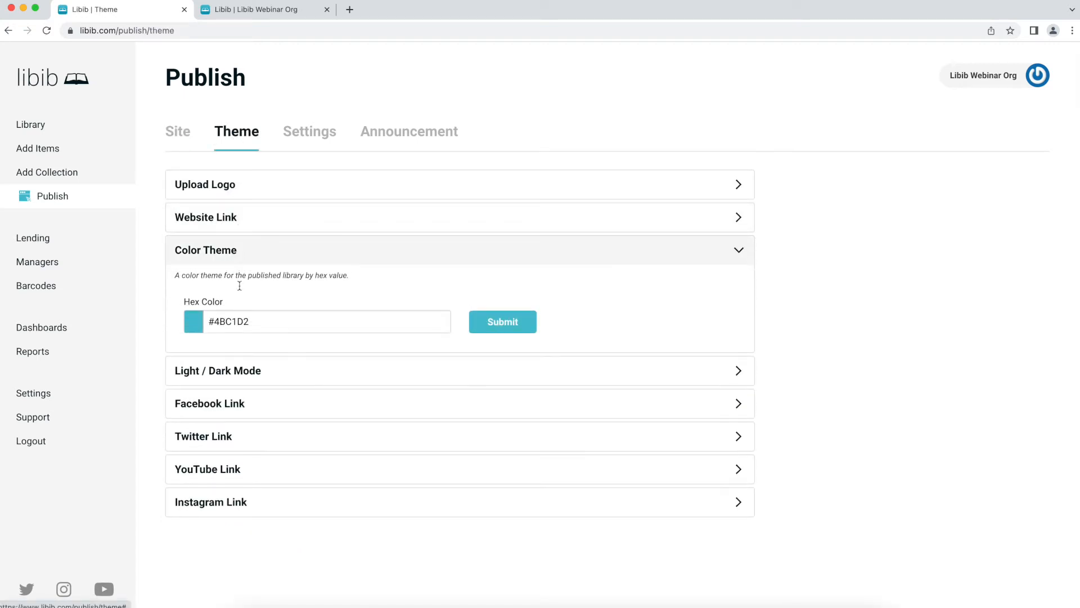
click(372, 325)
drag(246, 361, 192, 341)
click(493, 331)
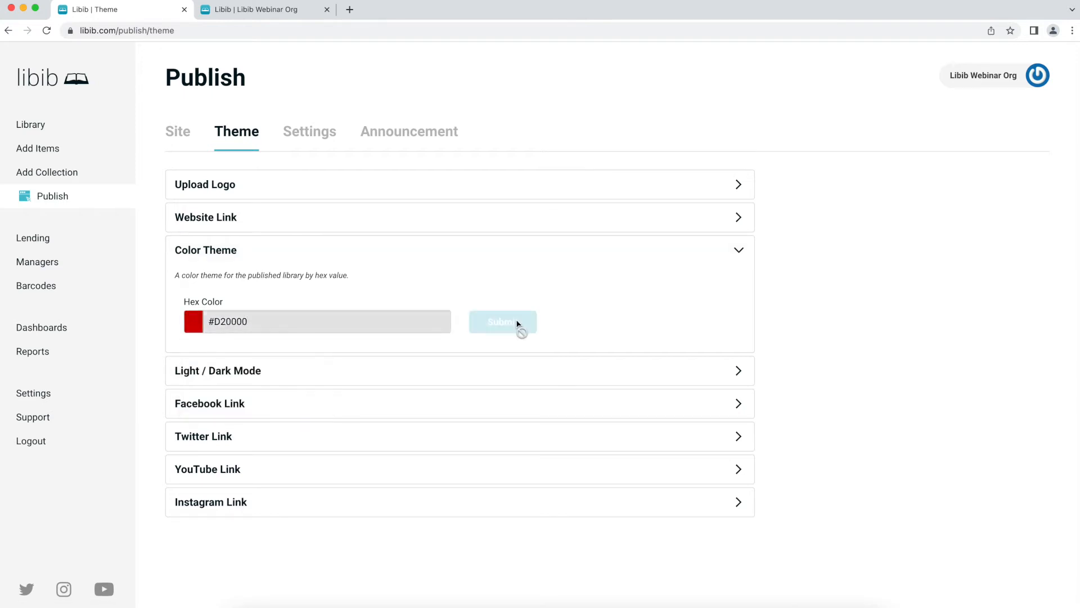
click(172, 134)
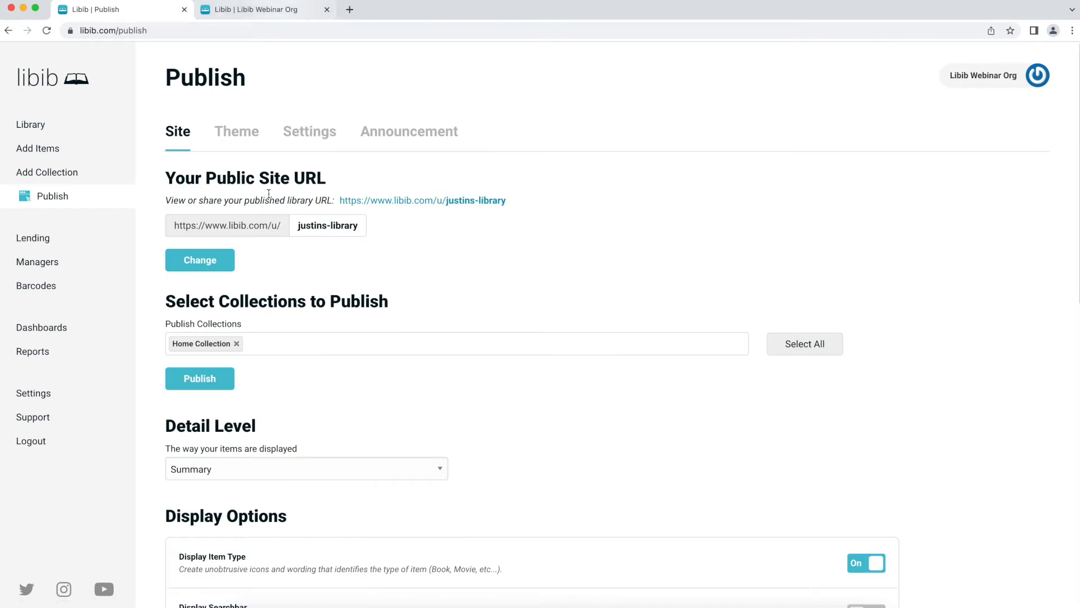
- Reload the public library page to check the red header and Summary cards, then return to Display Options
click(273, 9)
key(super+r)
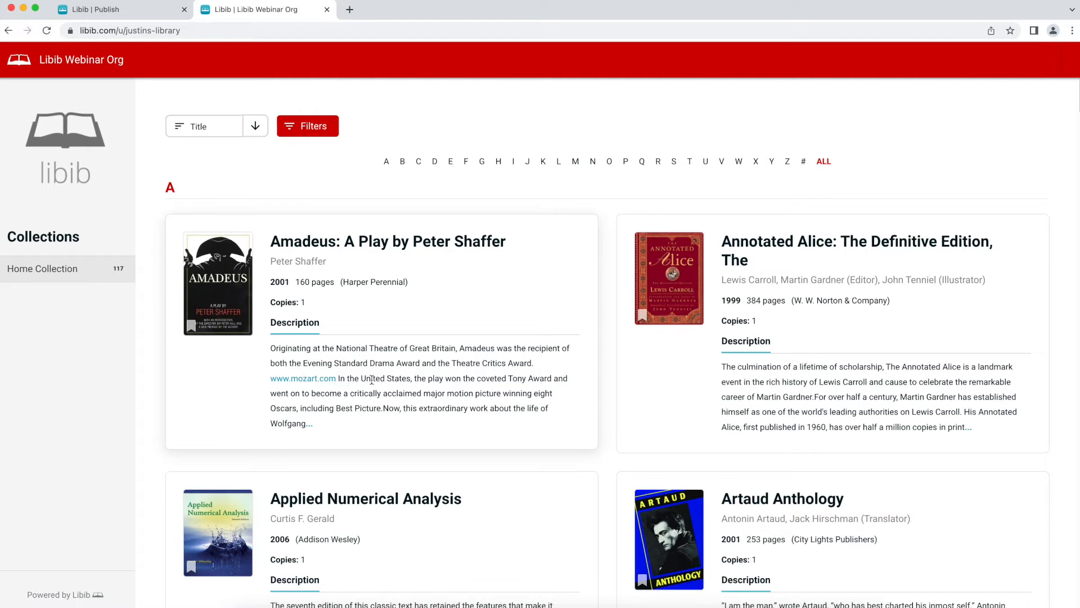
click(133, 10)
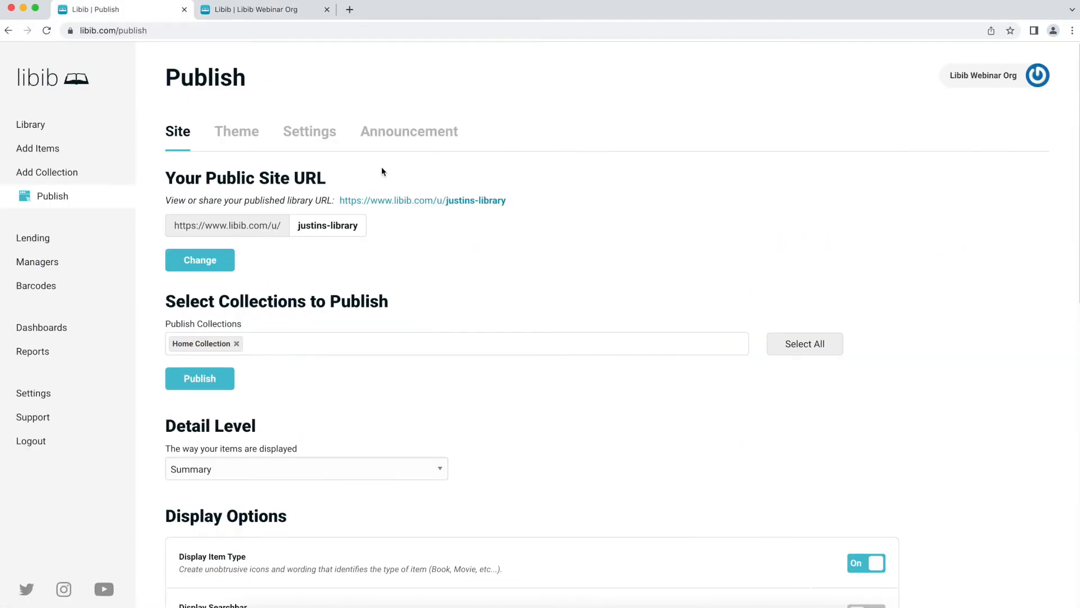
scroll(319, 131, down, 5)
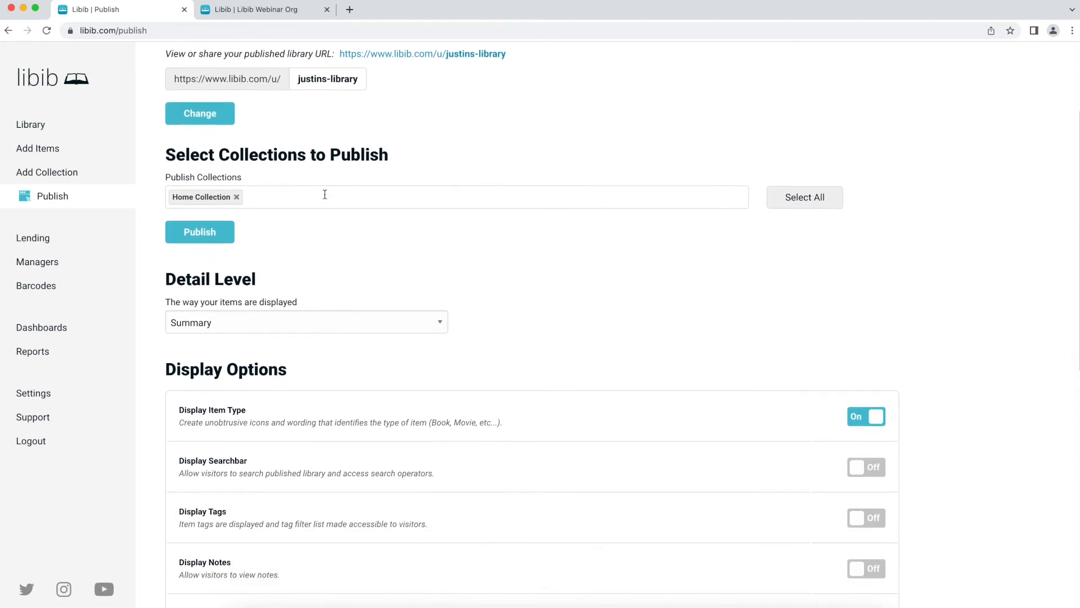
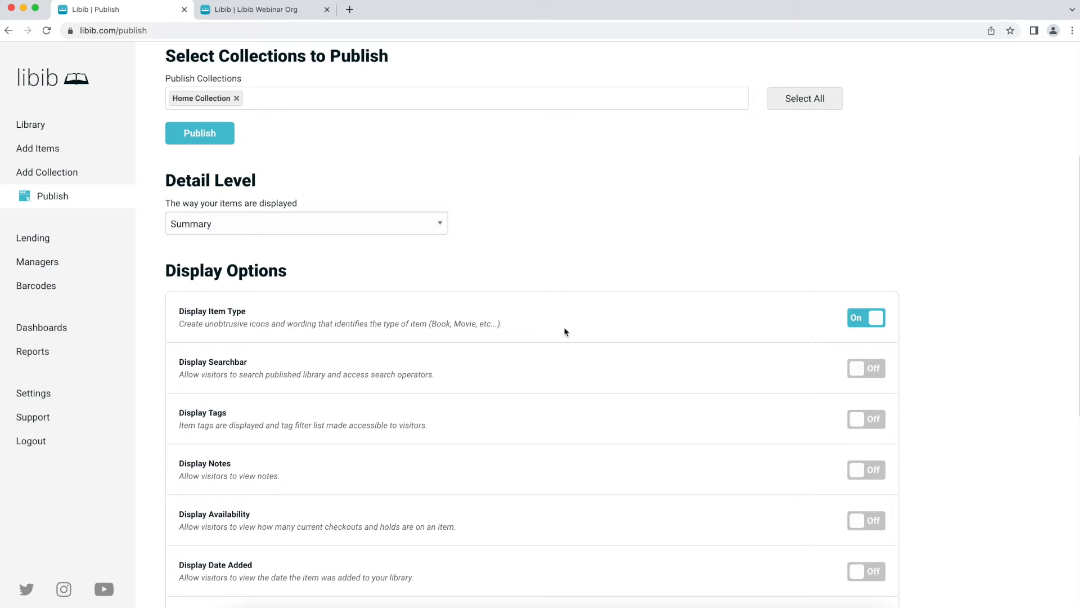
- Turn off Display Item Type and reload the public library to see the effect
click(865, 317)
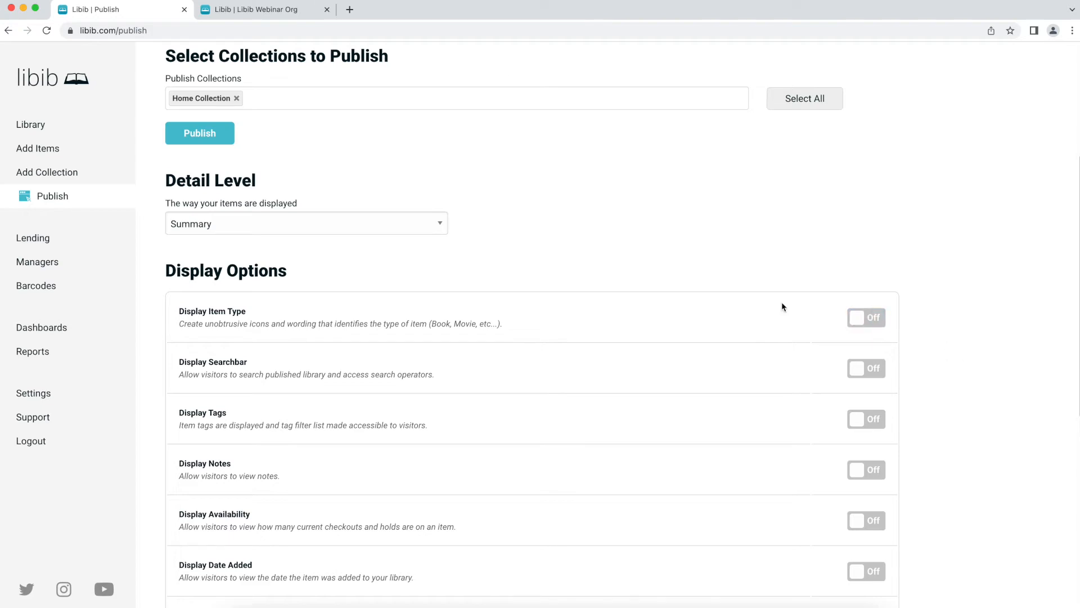
click(274, 8)
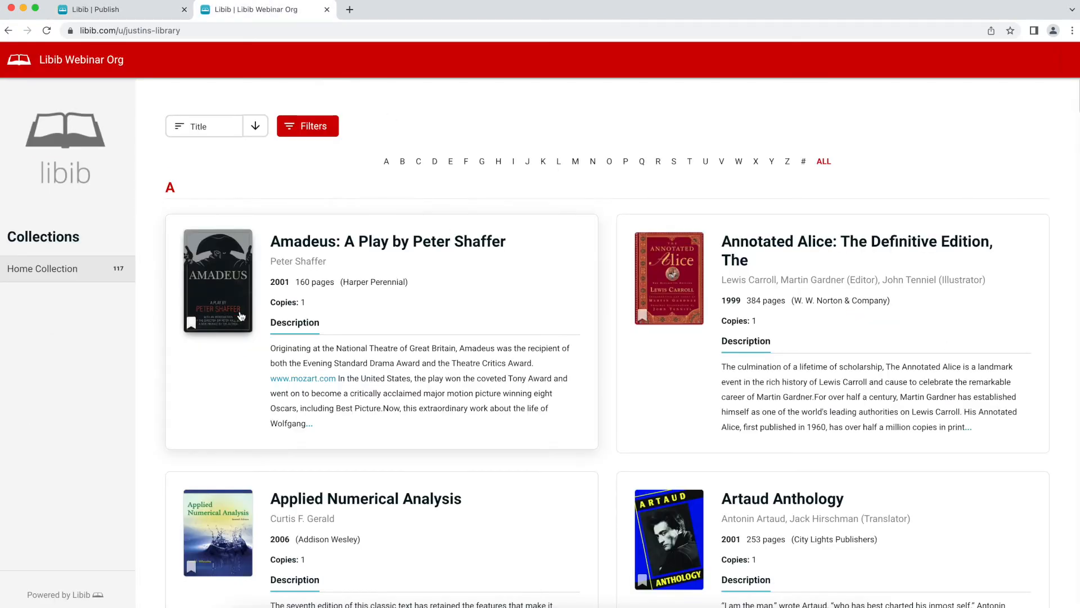
mouse_move(192, 325)
key(super+r)
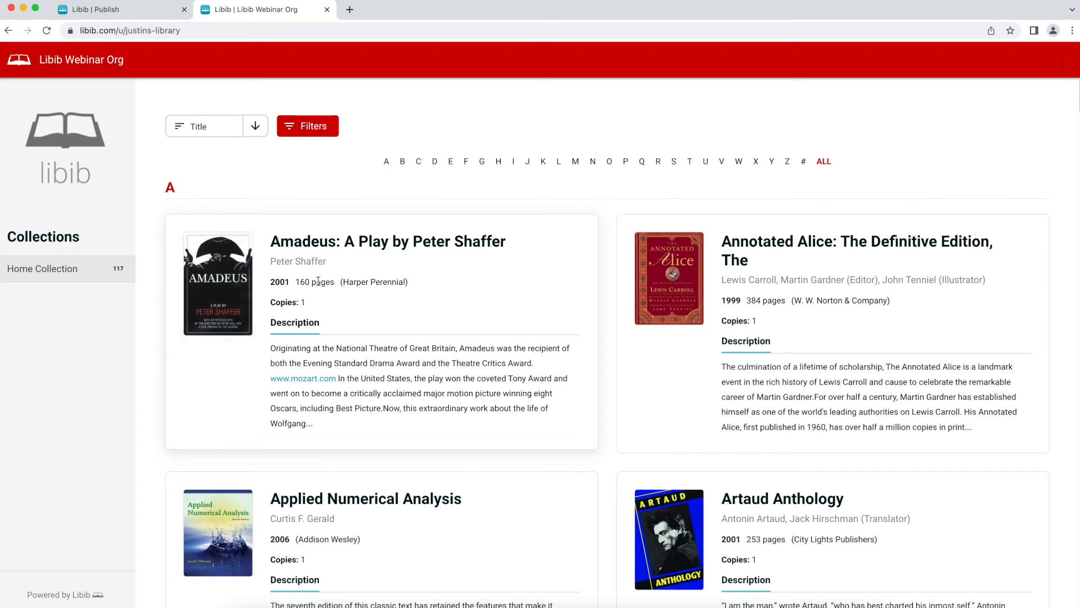
click(158, 7)
- Turn Display Item Type back on, enable Display Searchbar, and recheck the public site
click(867, 322)
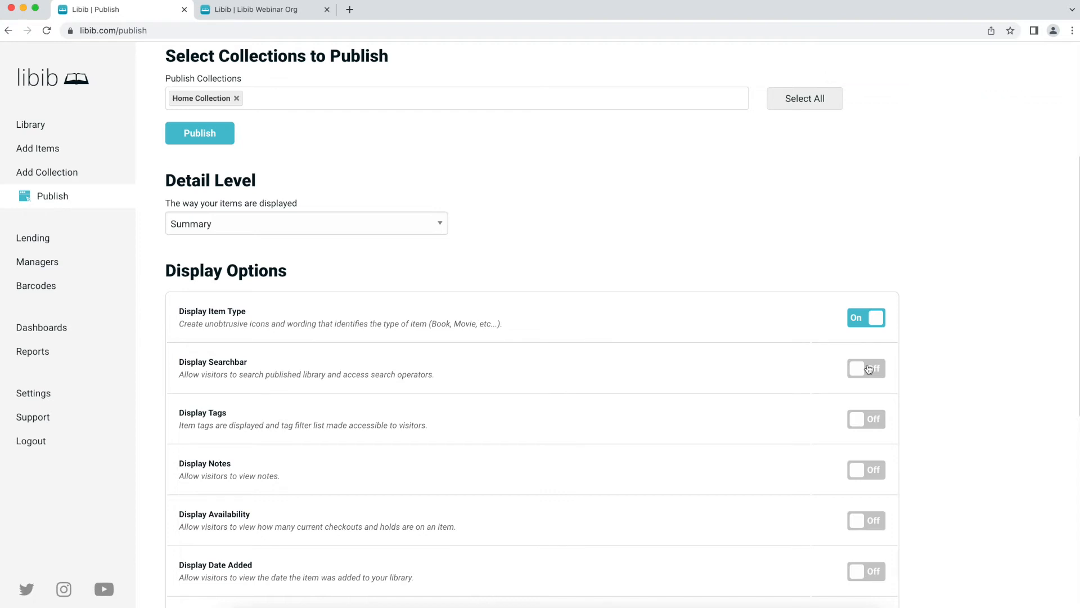
click(869, 369)
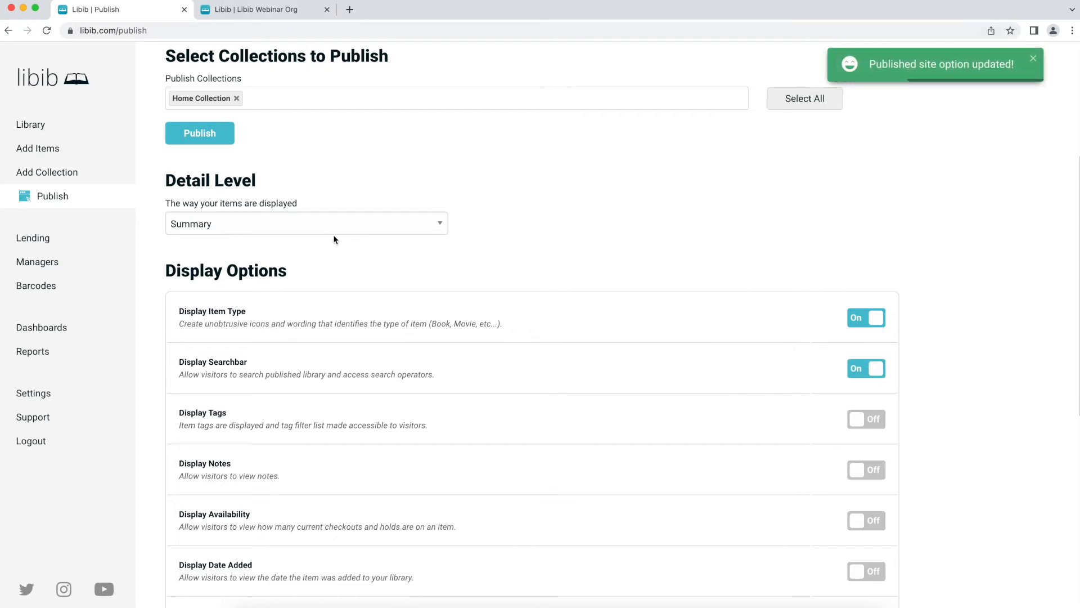
click(262, 11)
key(super+r)
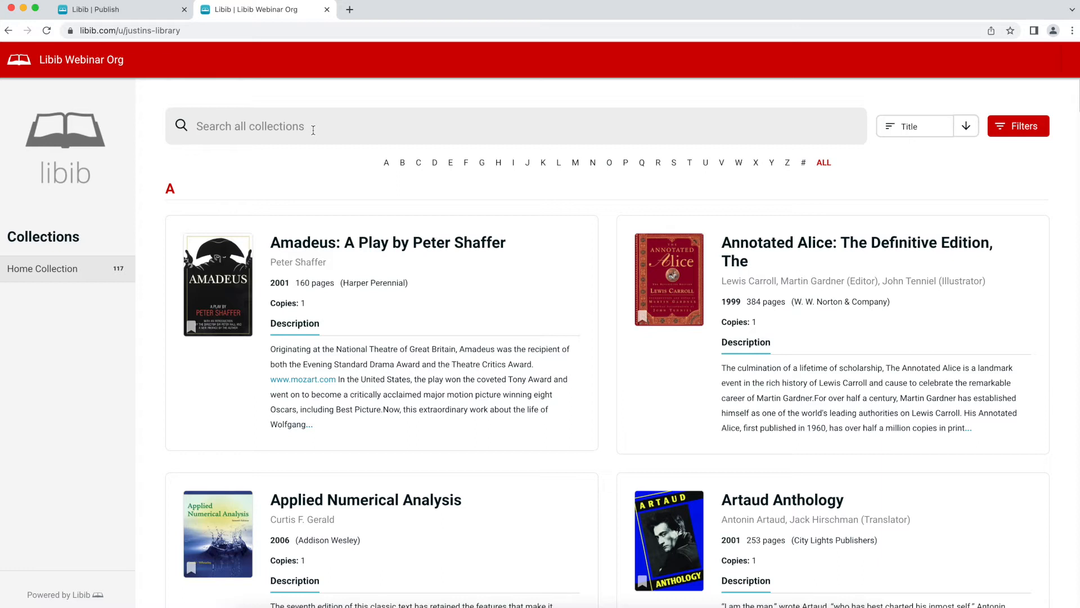
click(118, 7)
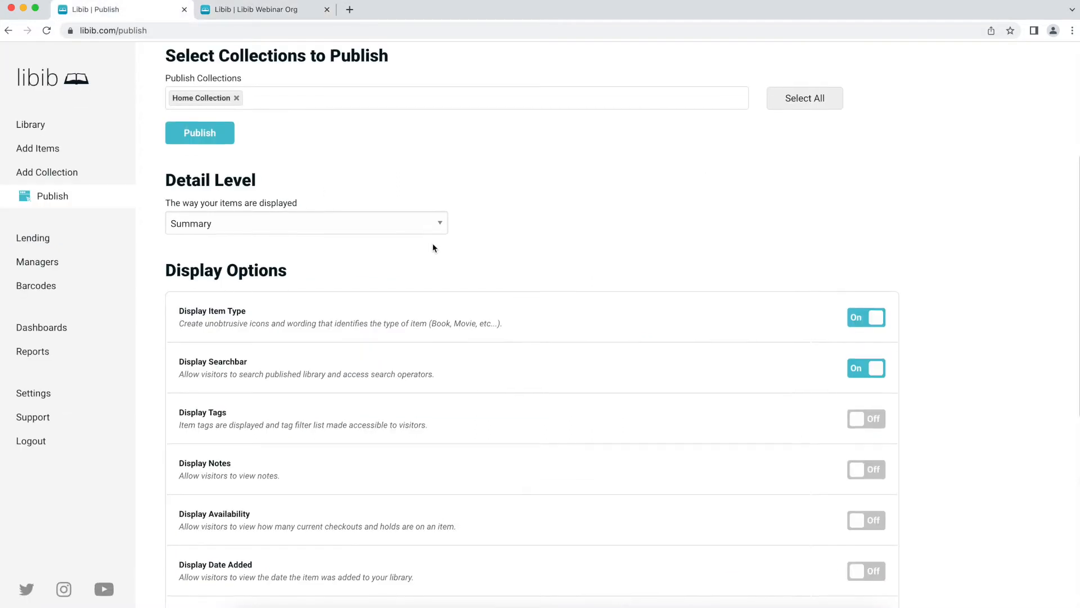
- Switch on Display Tags and Display Availability for the published library
scroll(442, 290, down, 3)
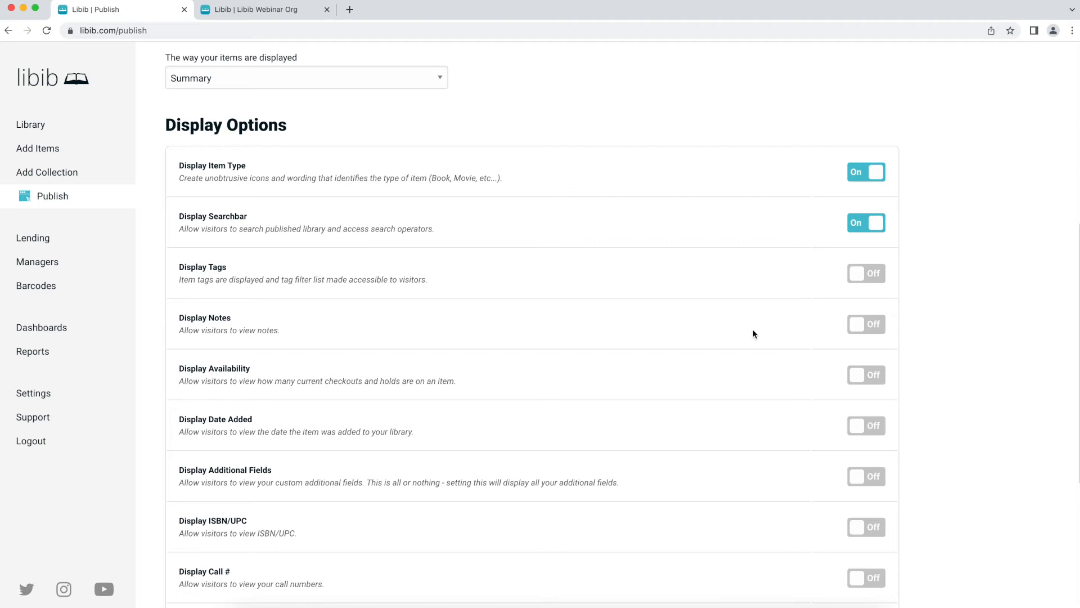
click(866, 275)
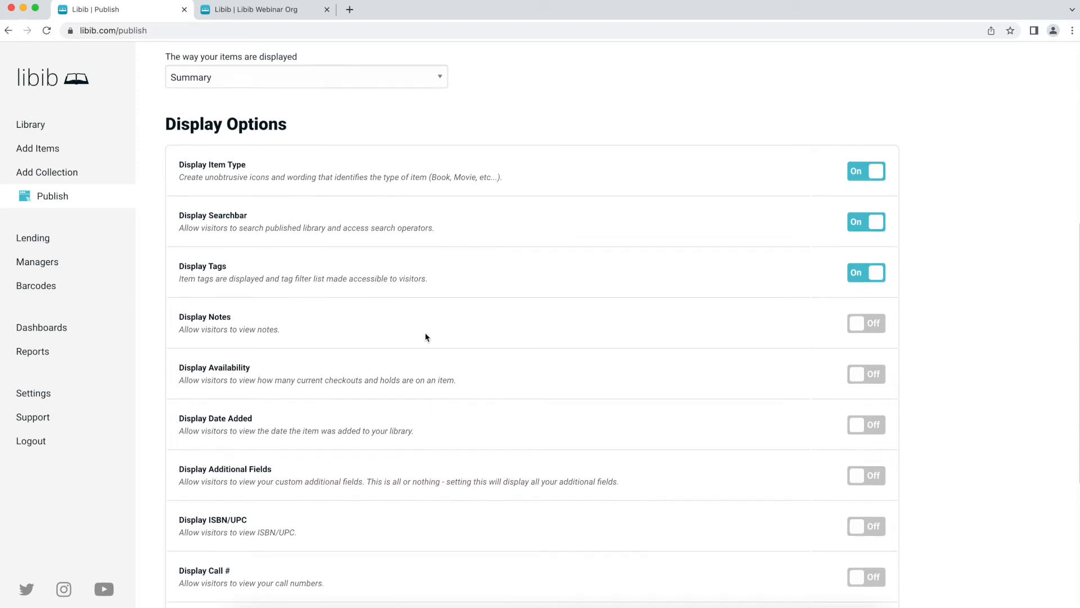
scroll(427, 333, down, 1)
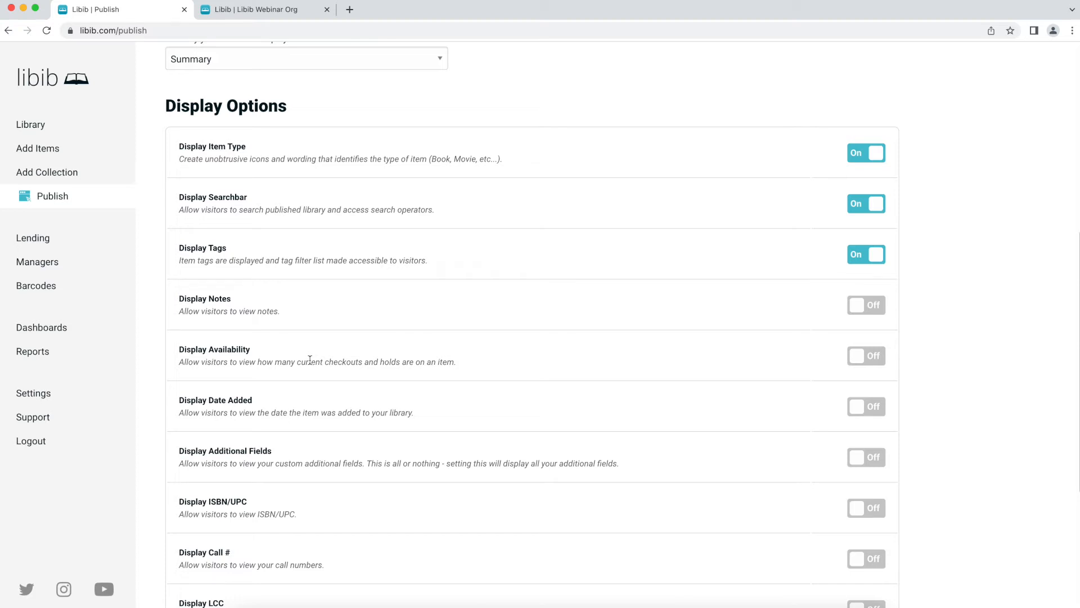
click(865, 364)
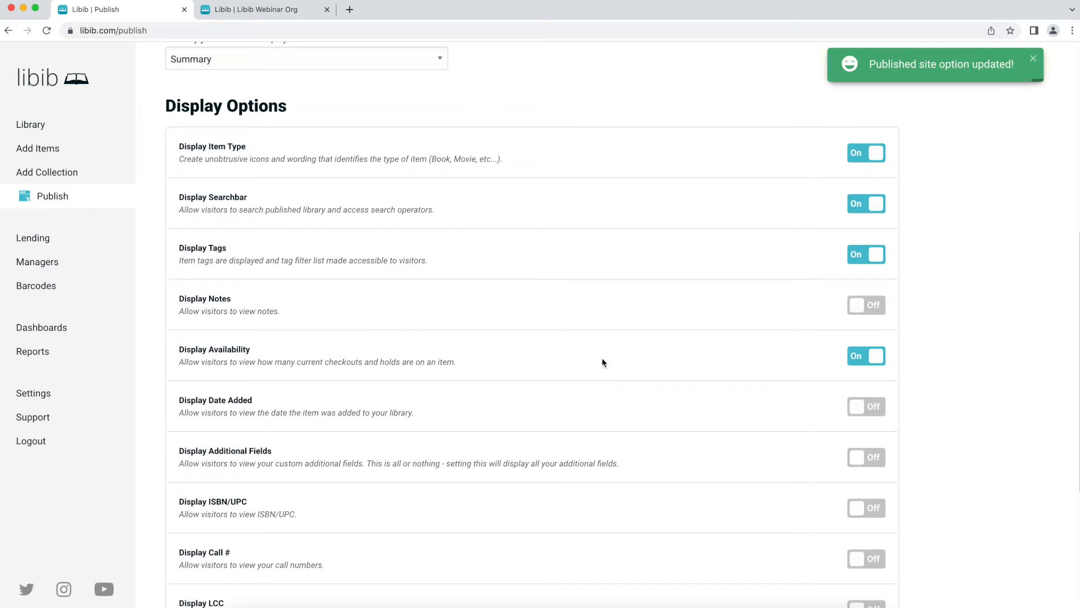
scroll(602, 363, down, 2)
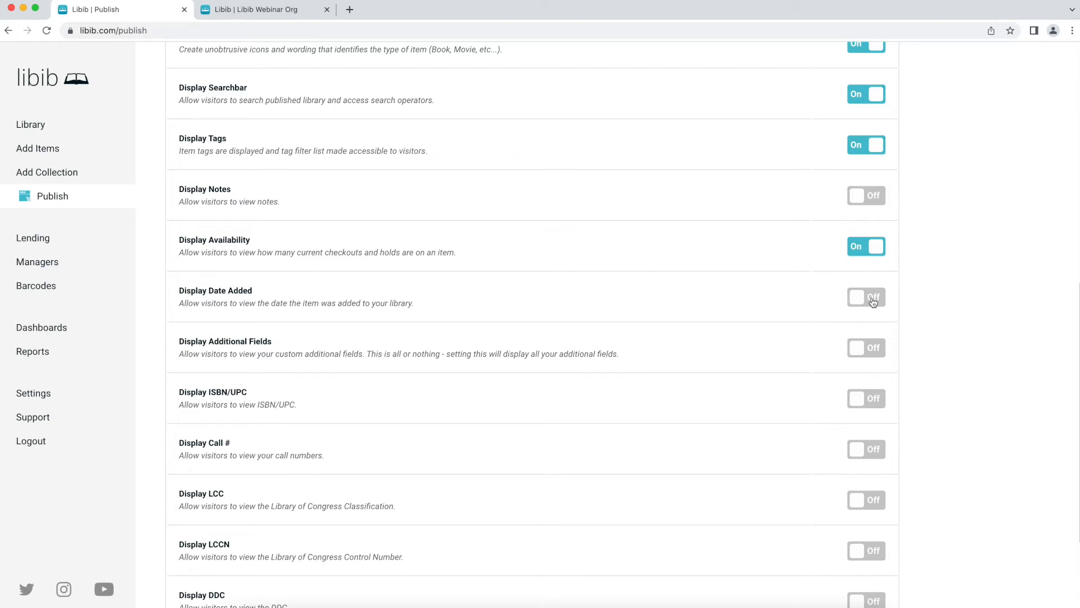
scroll(775, 304, down, 3)
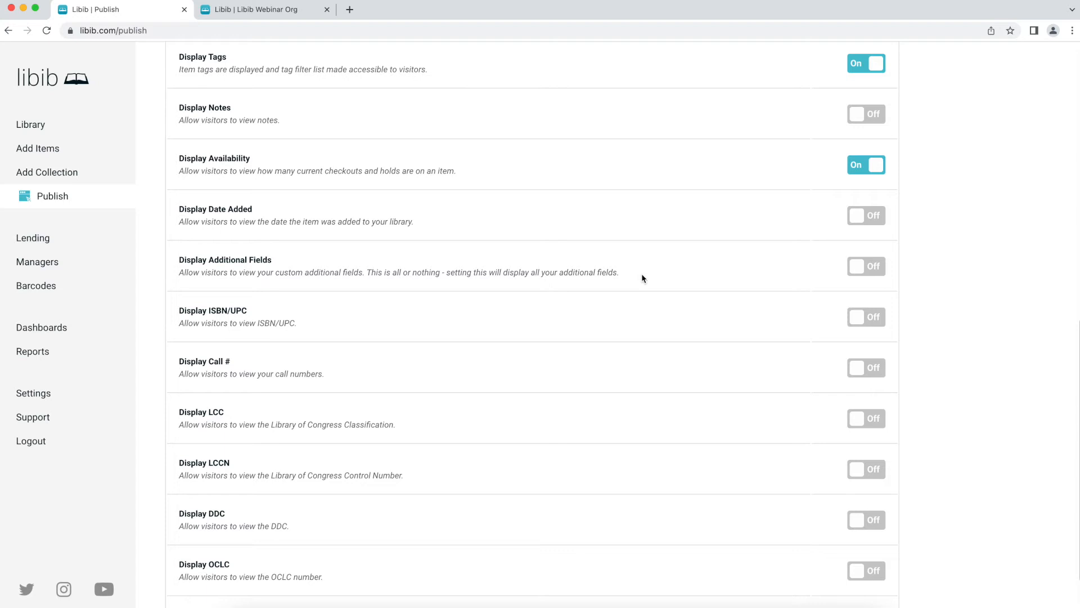
- Enable Additional Fields, ISBN/UPC, Call # and Lexile display, leaving LCC, LCCN, DDC, OCLC off
click(875, 274)
scroll(583, 277, down, 1)
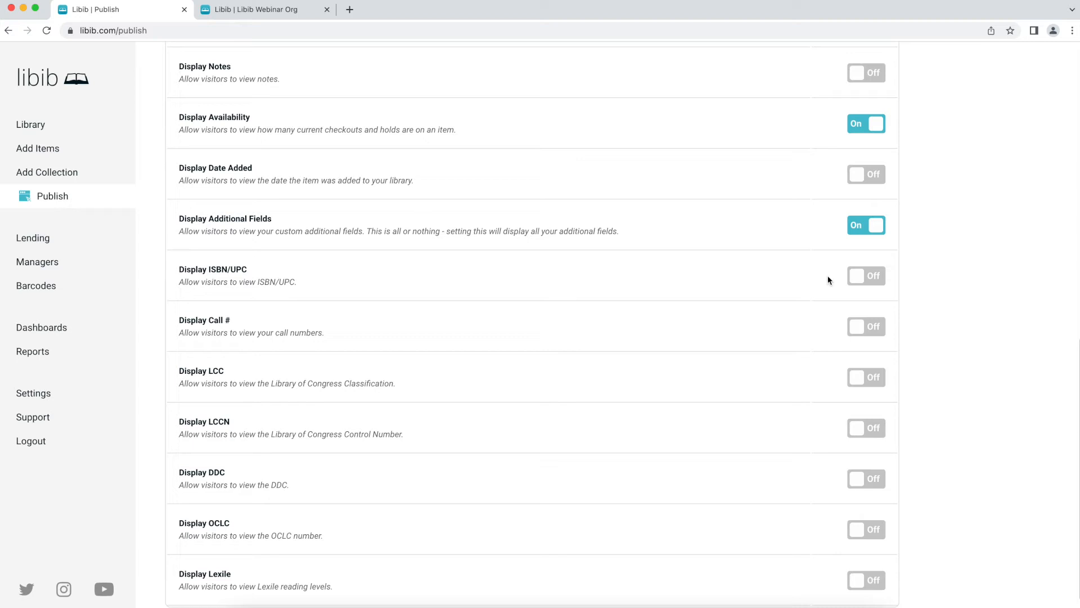
click(860, 279)
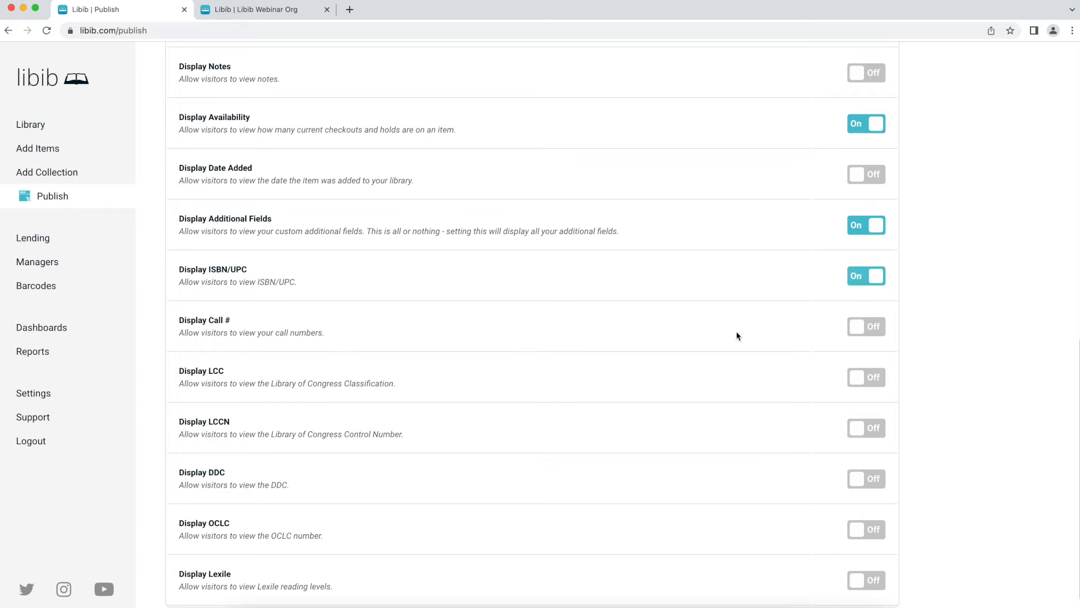
click(855, 332)
scroll(719, 335, down, 1)
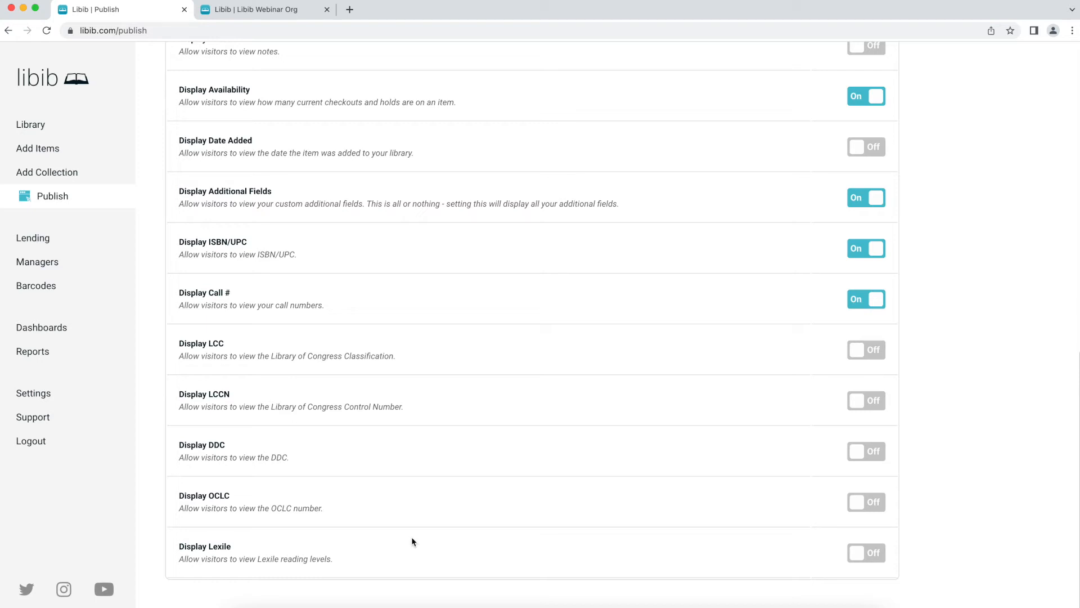
click(878, 554)
scroll(806, 346, up, 15)
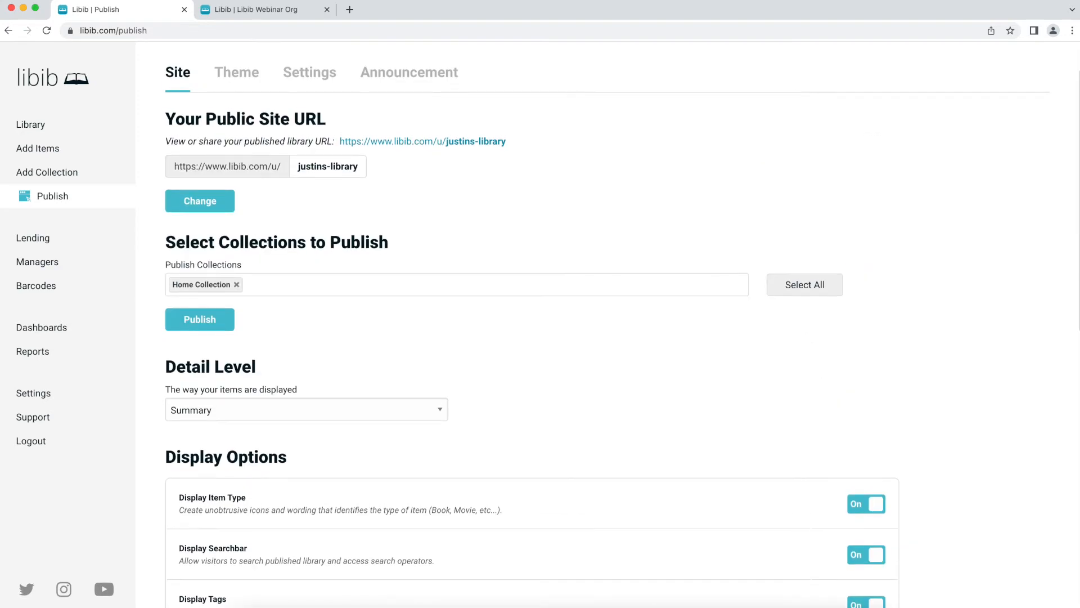
click(293, 9)
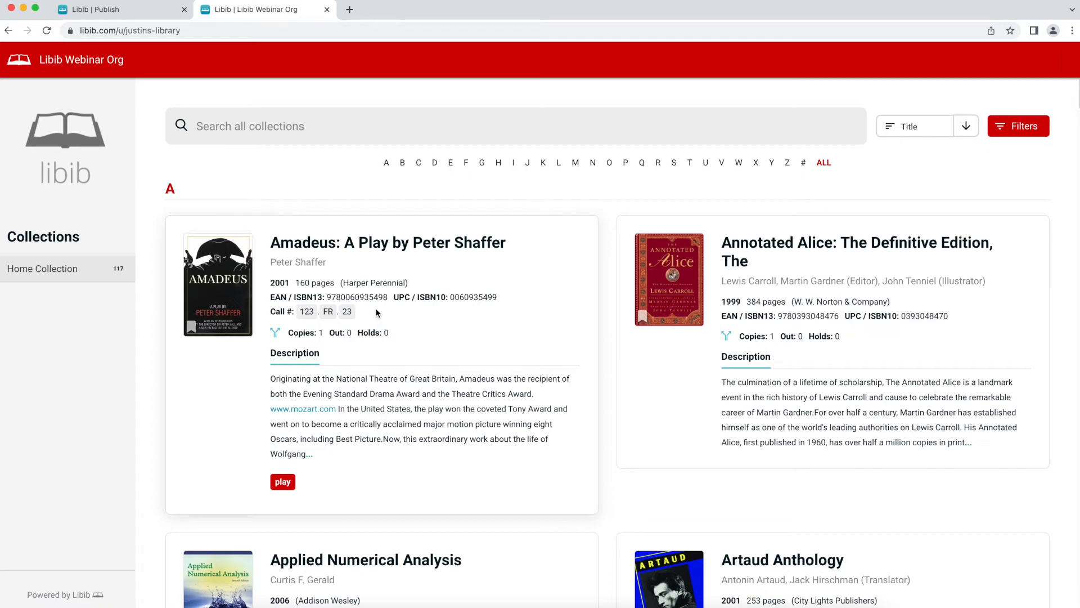
scroll(376, 311, down, 3)
scroll(376, 311, up, 3)
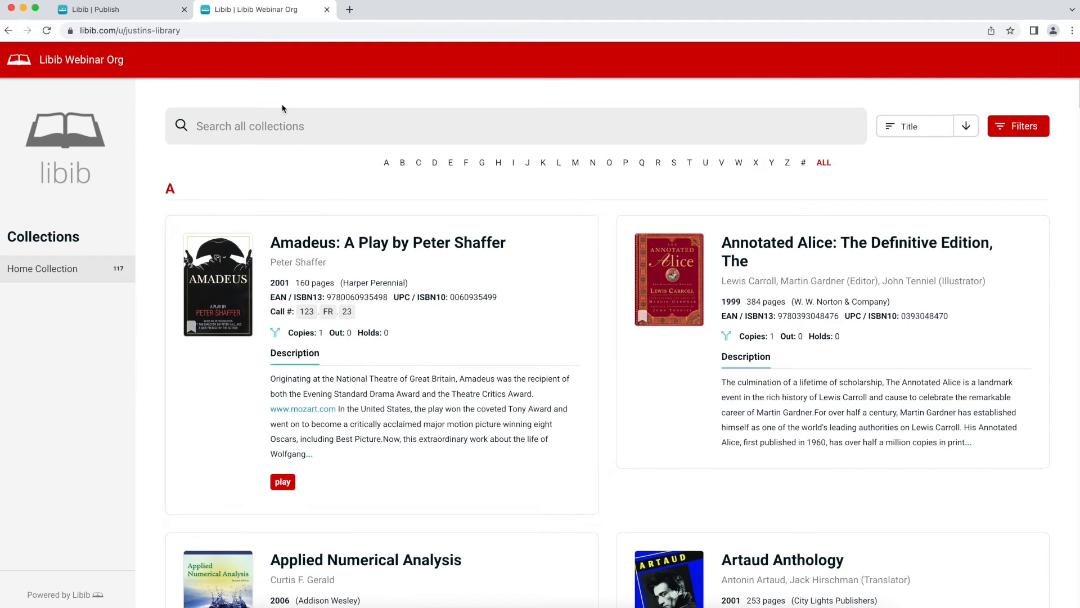
click(96, 9)
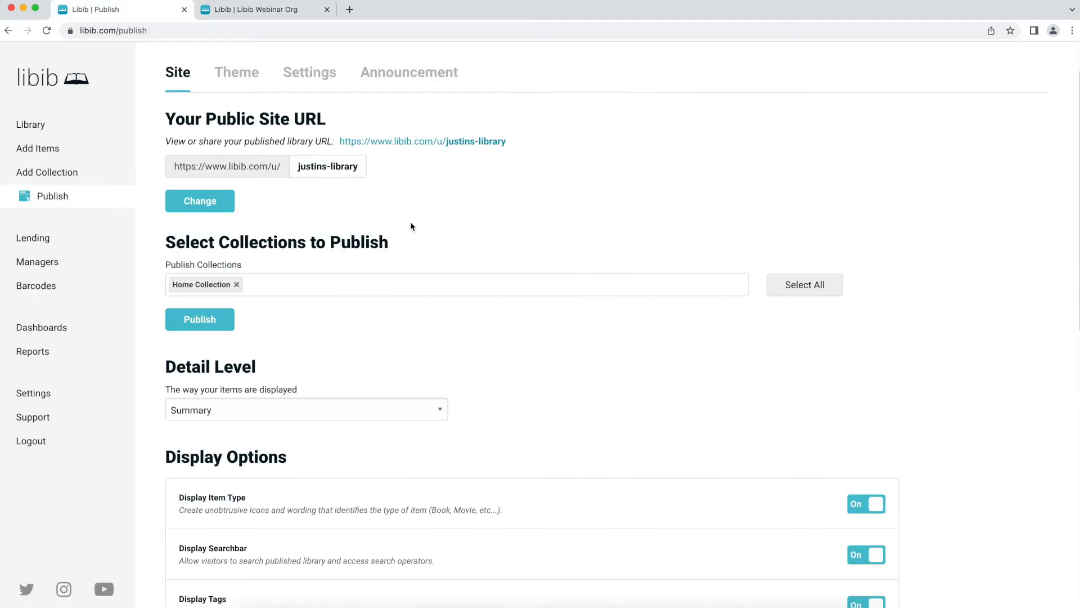
scroll(411, 225, up, 1)
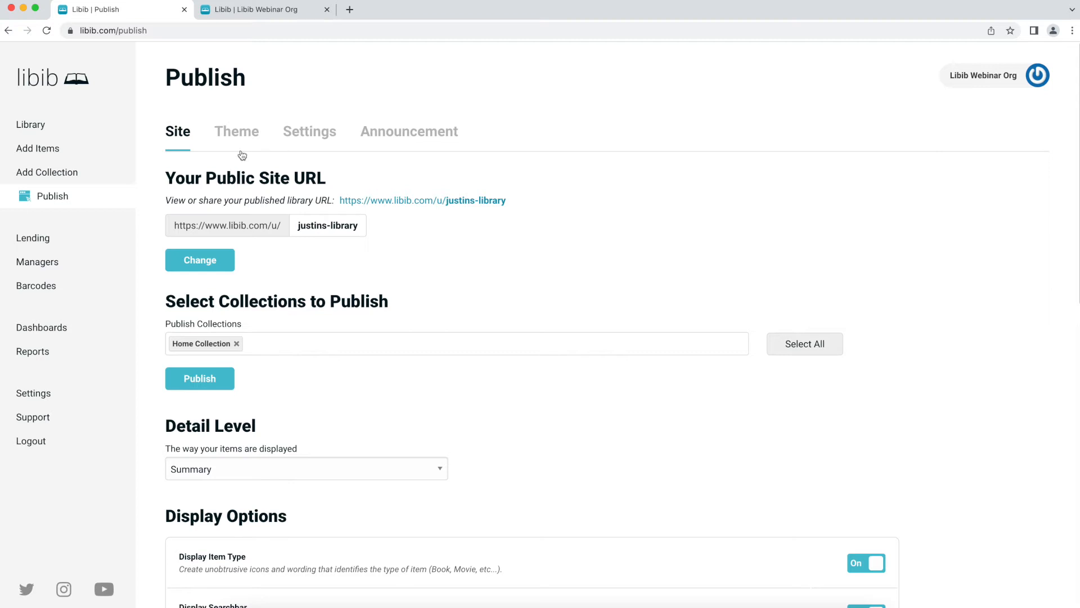
click(225, 130)
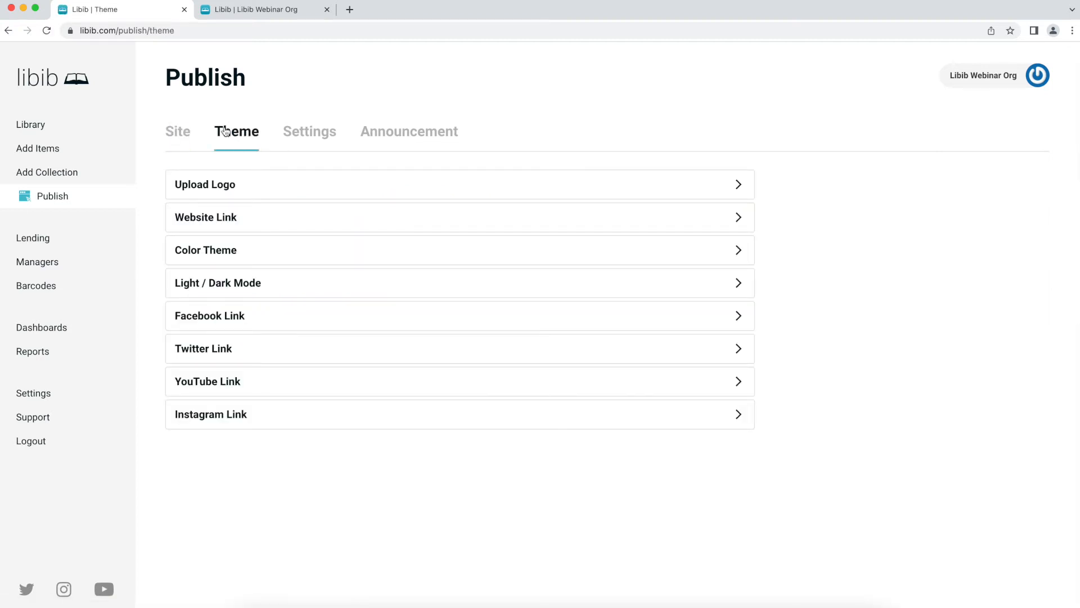
click(249, 183)
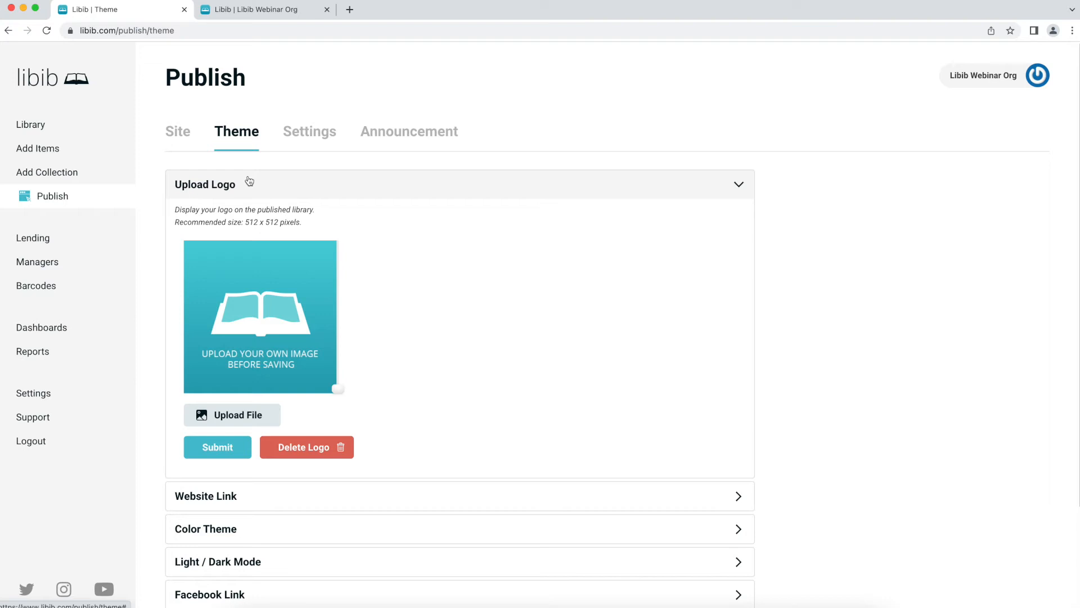
click(249, 182)
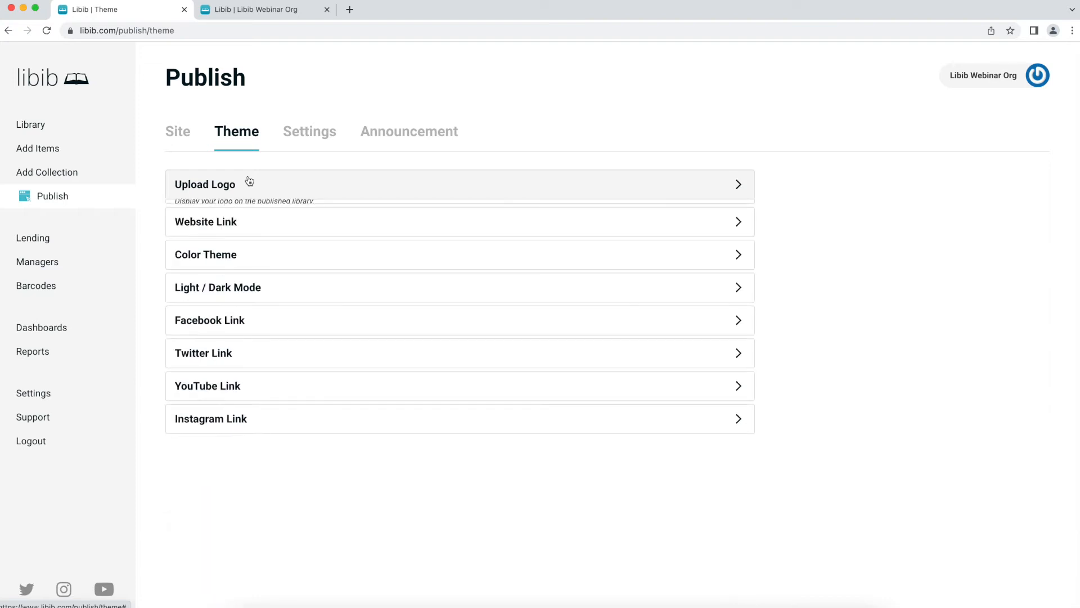
click(251, 220)
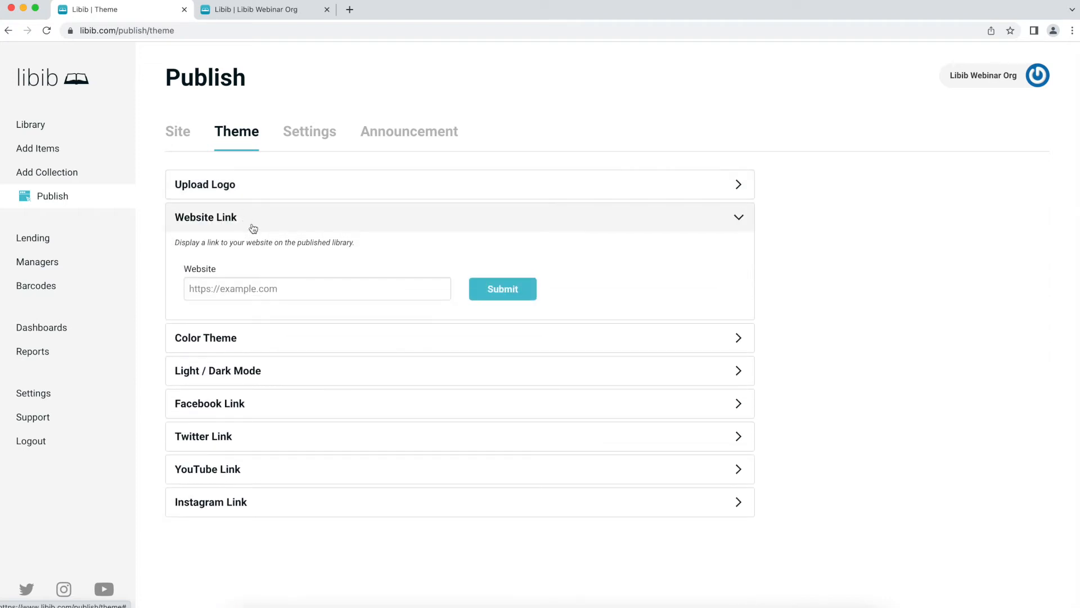
click(294, 287)
text(https://w)
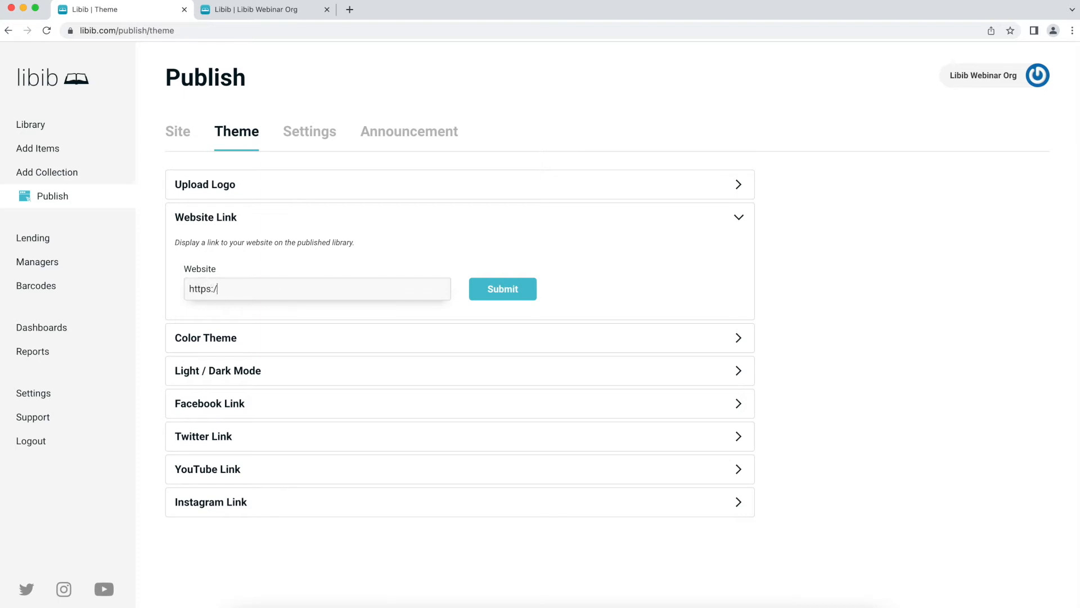
text(ww.libib.com)
click(501, 290)
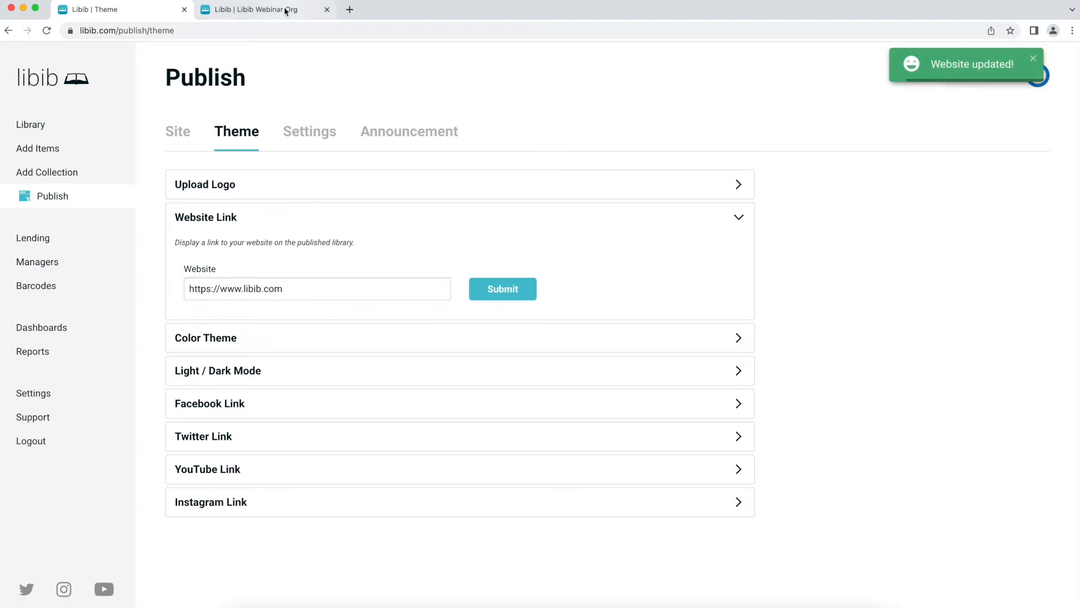
- Reload the public library to confirm the Visit Website link appears
click(285, 10)
key(super+r)
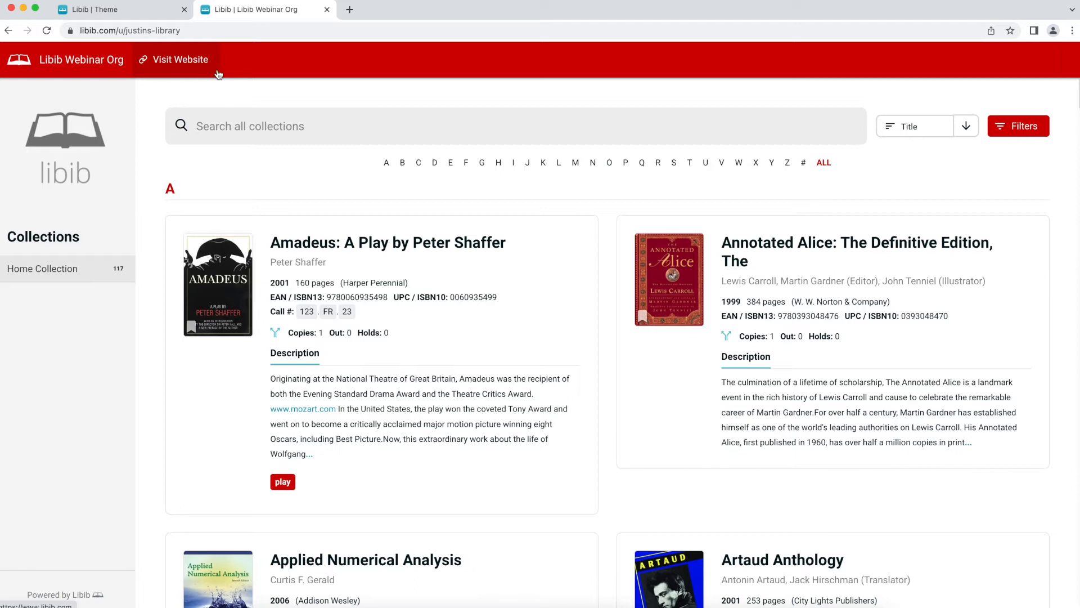
click(153, 11)
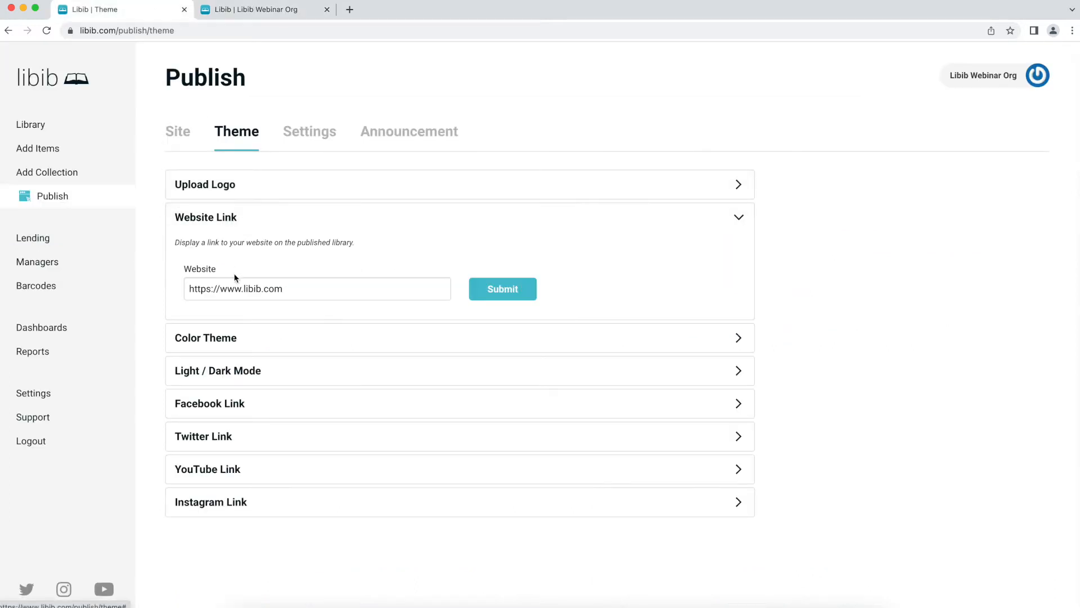
- Switch the published library's Light / Dark Mode to Dark and view the darkened public page
click(241, 220)
click(251, 254)
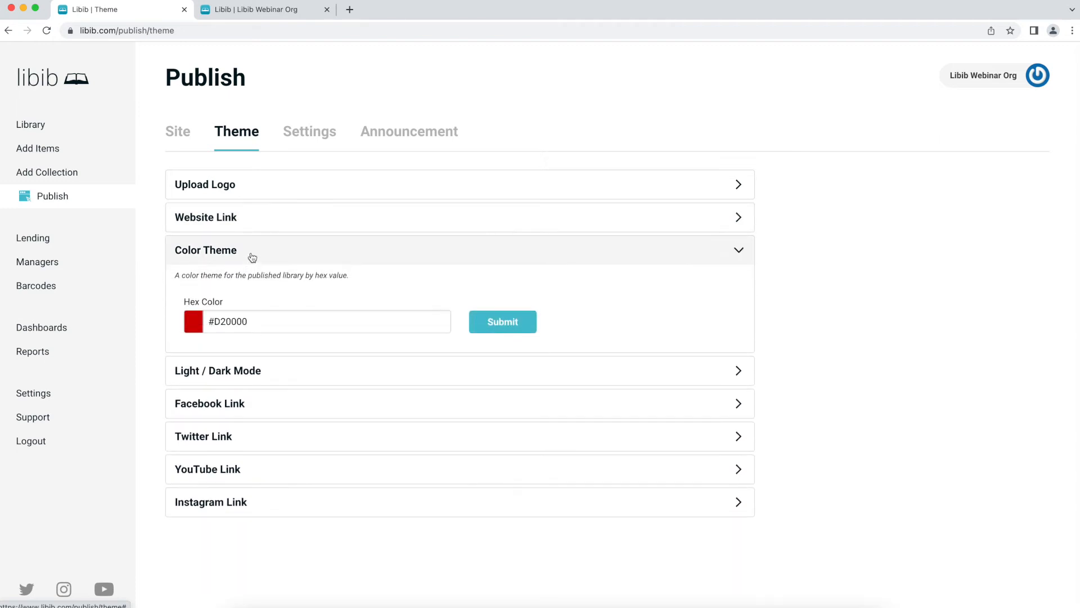
click(264, 326)
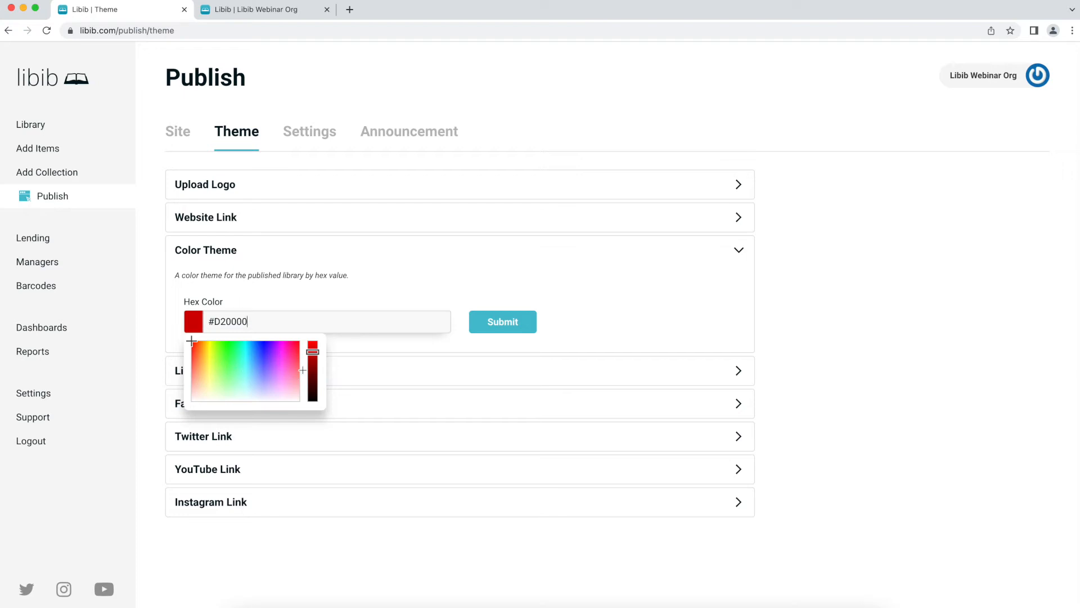
click(287, 251)
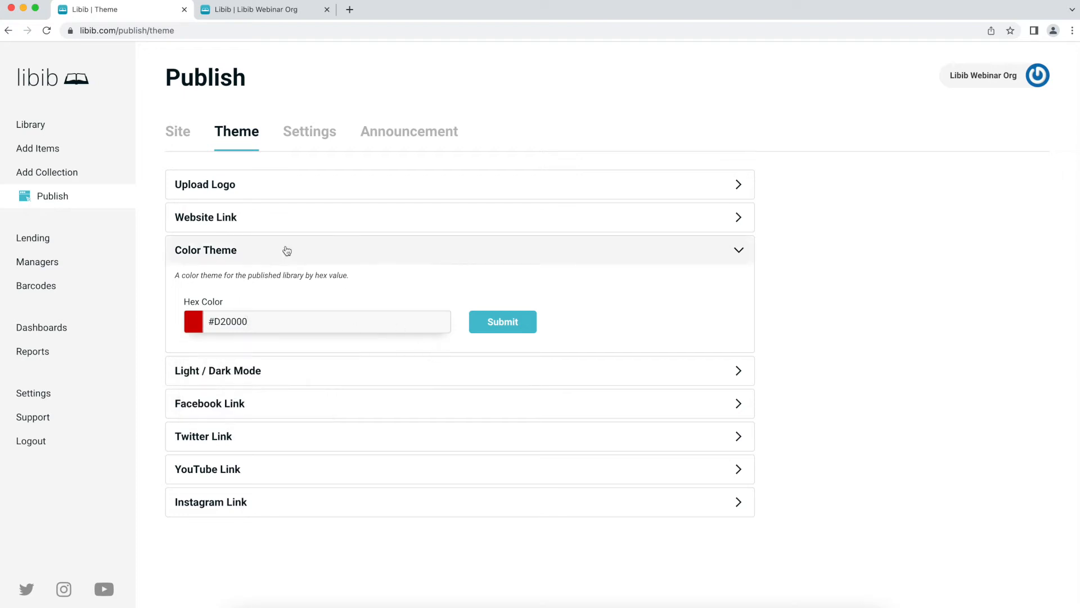
click(287, 281)
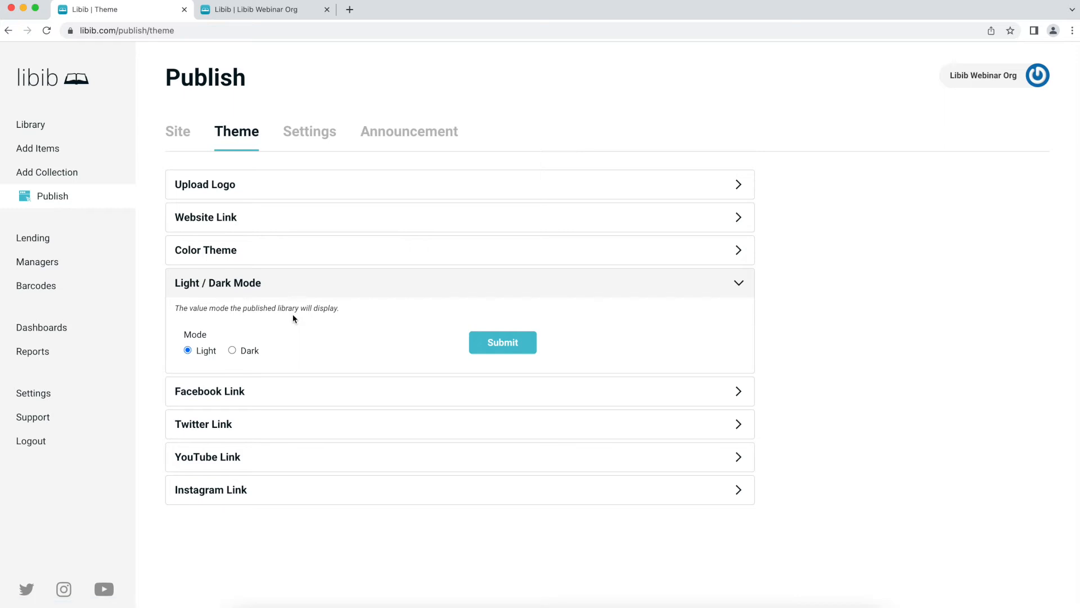
click(248, 355)
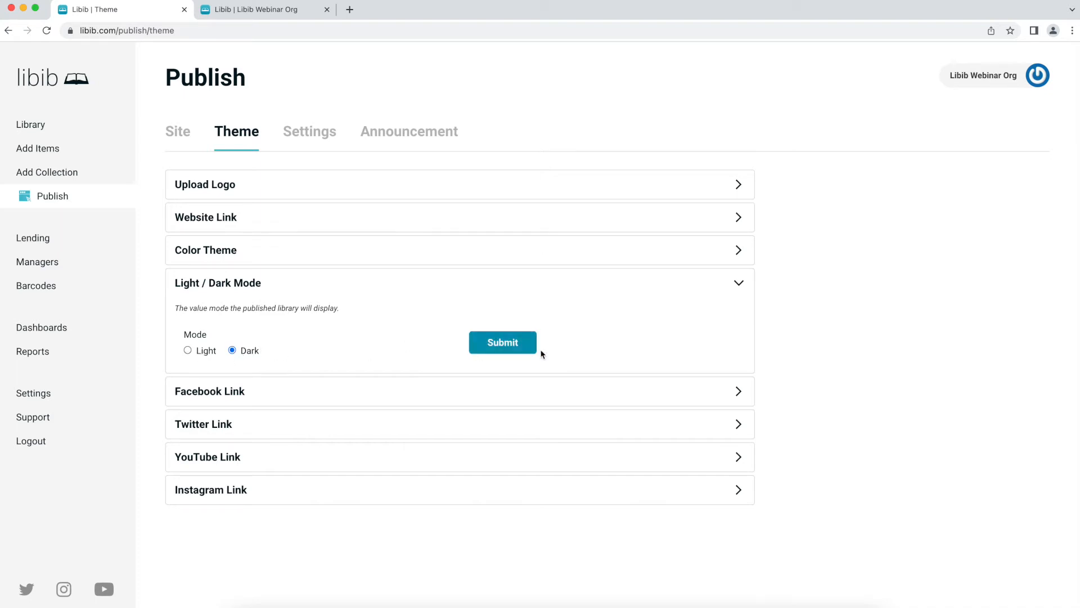
click(512, 347)
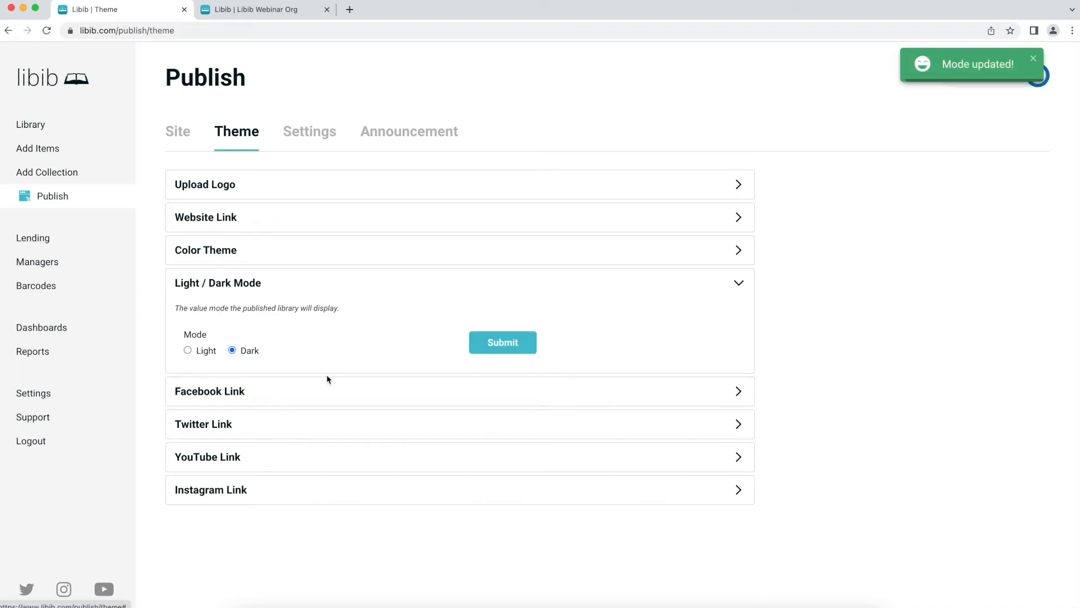
click(256, 10)
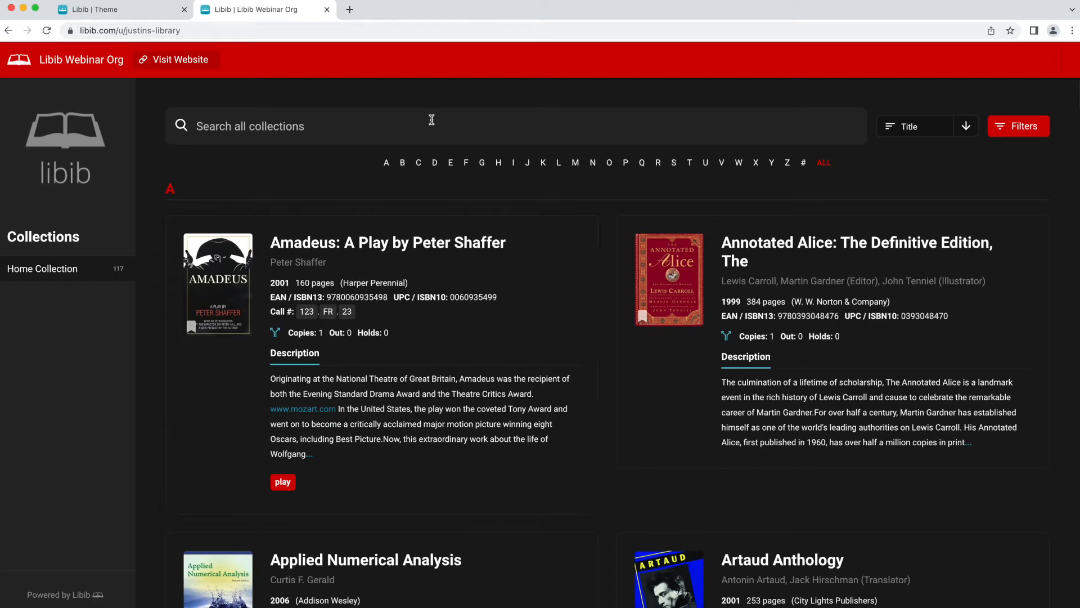
click(159, 11)
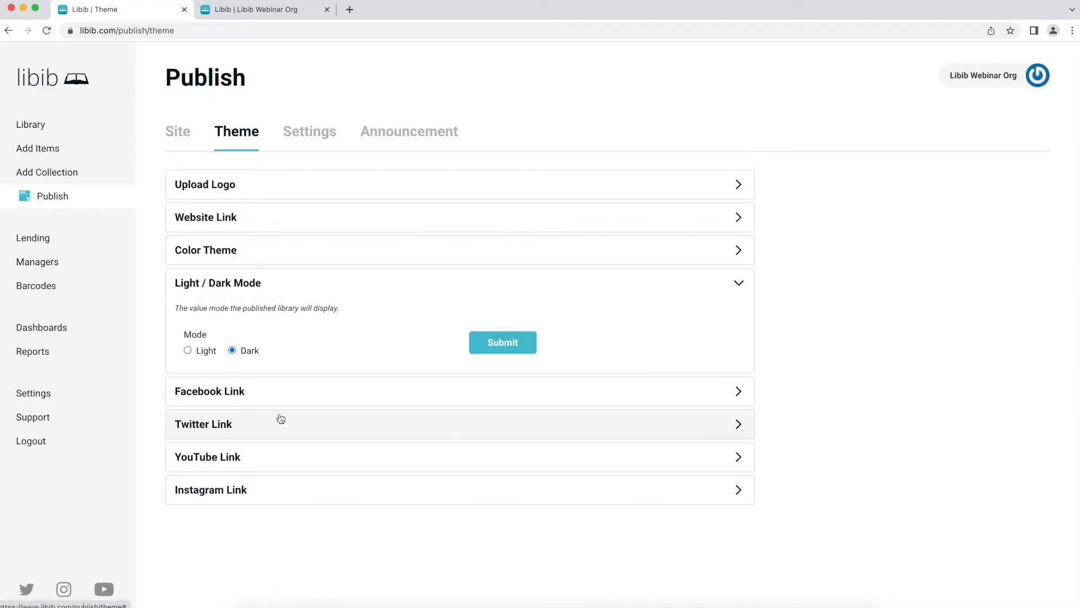
- Set the published library's Instagram link to instagram.com/libib
click(273, 295)
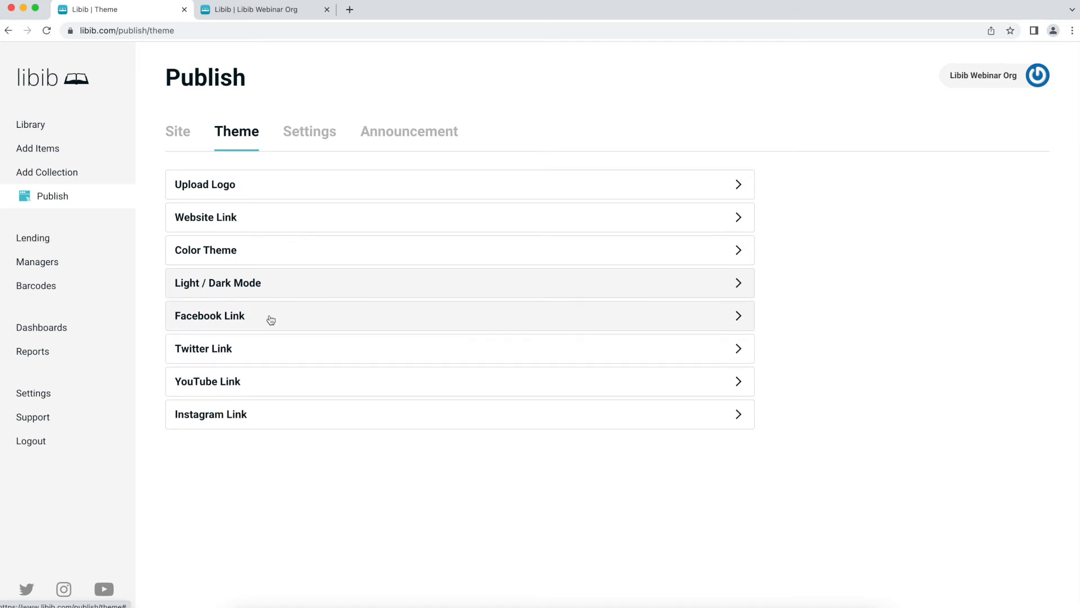
click(270, 317)
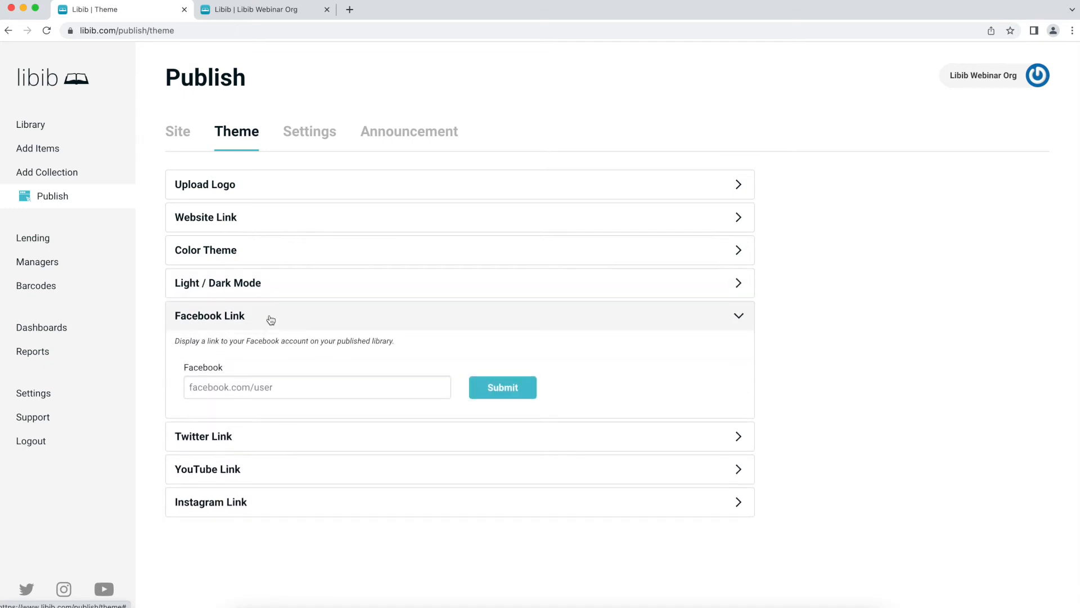
click(265, 502)
scroll(277, 502, down, 1)
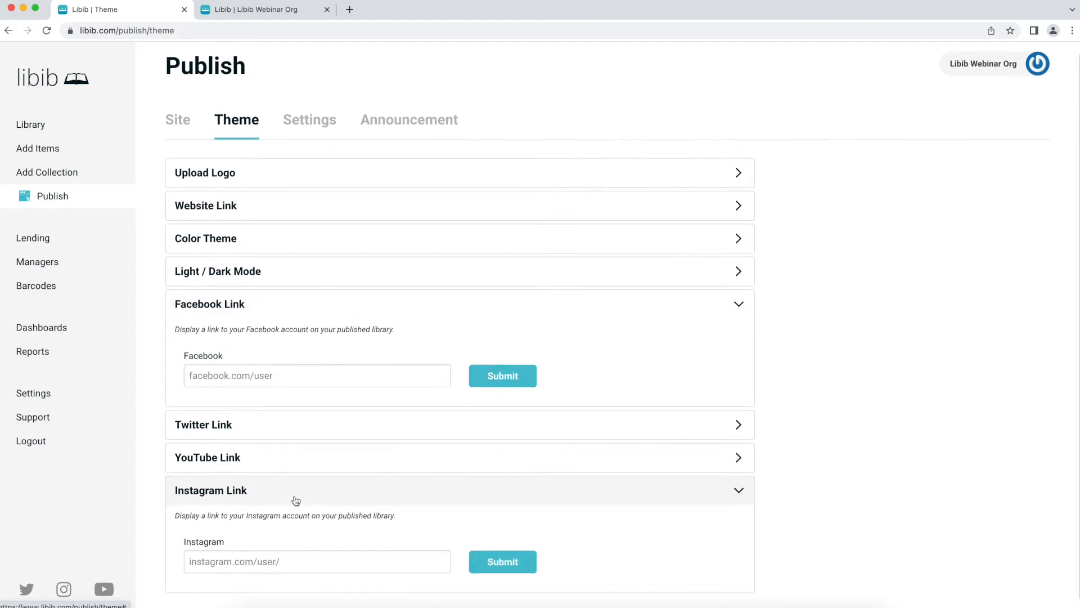
click(282, 544)
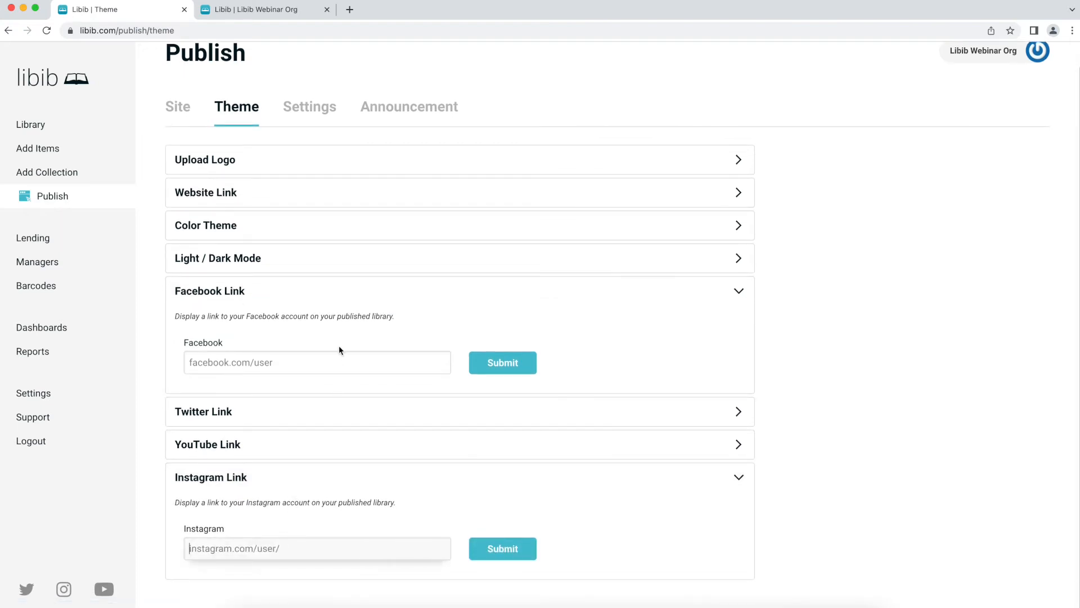
text(instag)
key(super+a)
key(BackSpace)
text(instagram.com/libib)
click(503, 549)
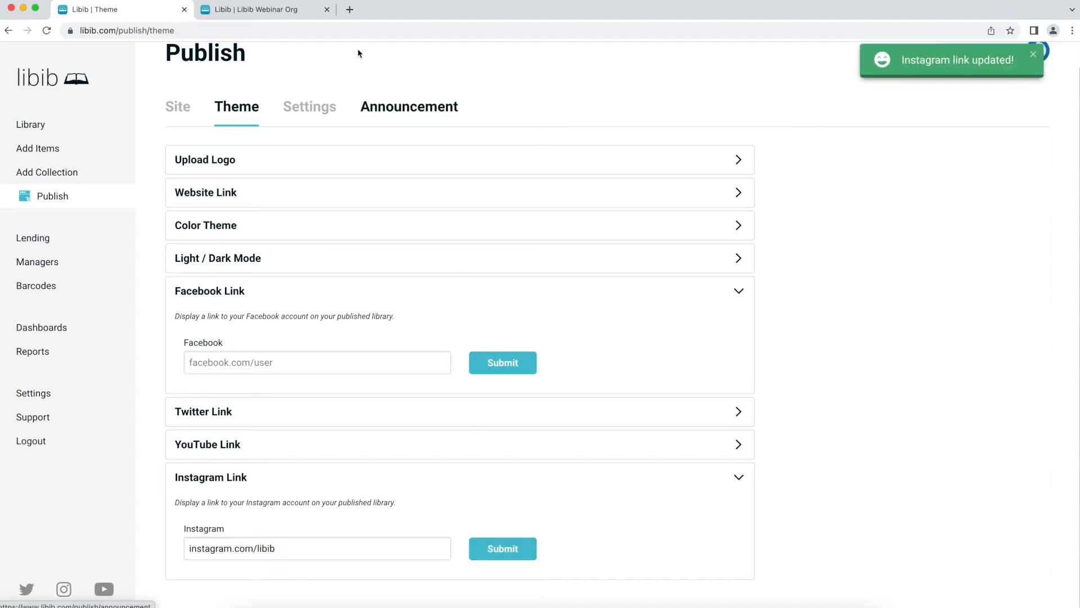
- Reload the public library to check the Instagram link, then go to Publish Settings
click(308, 16)
key(super+r)
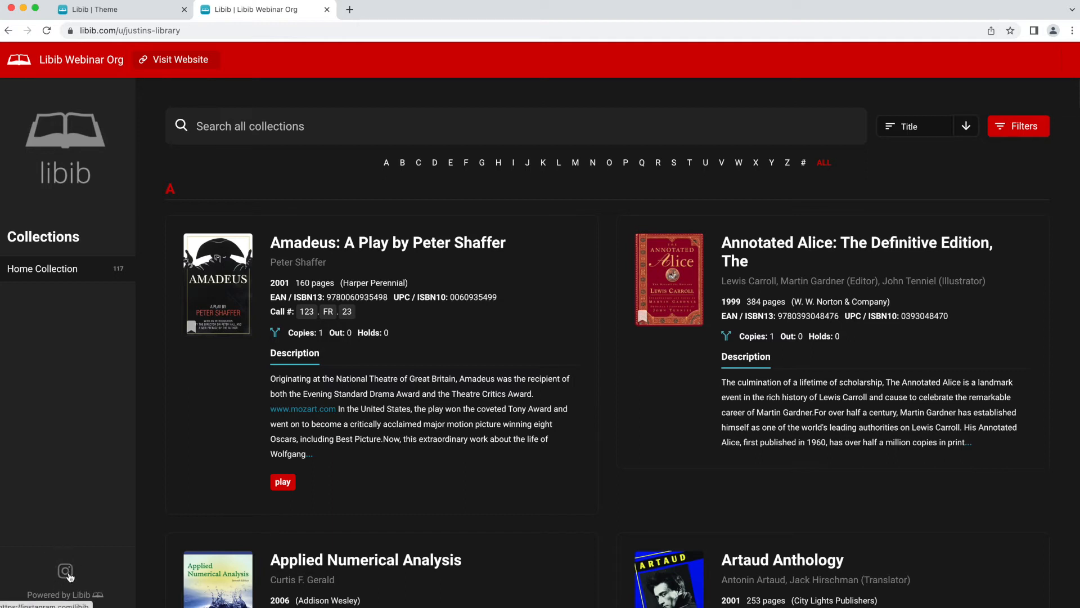
click(134, 9)
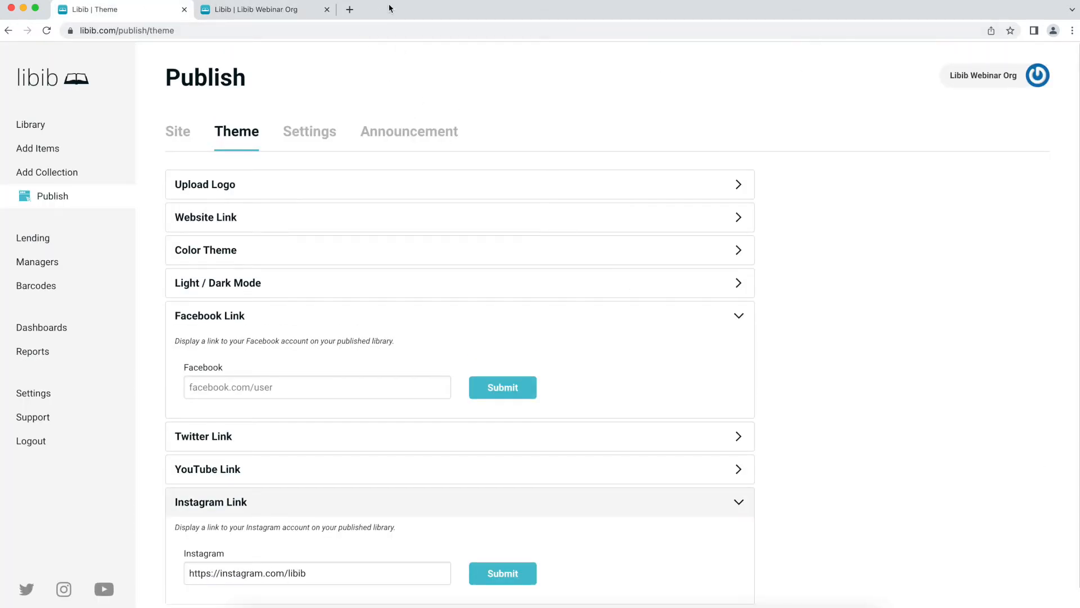
click(307, 136)
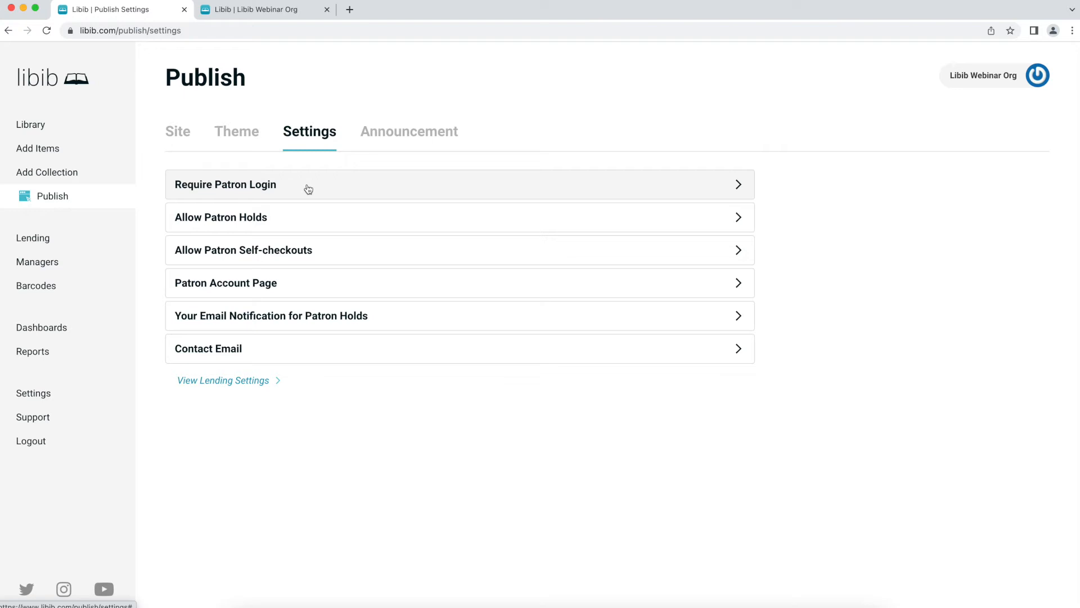
- Turn on Require Patron Login and reload the public library to see the login page
click(280, 194)
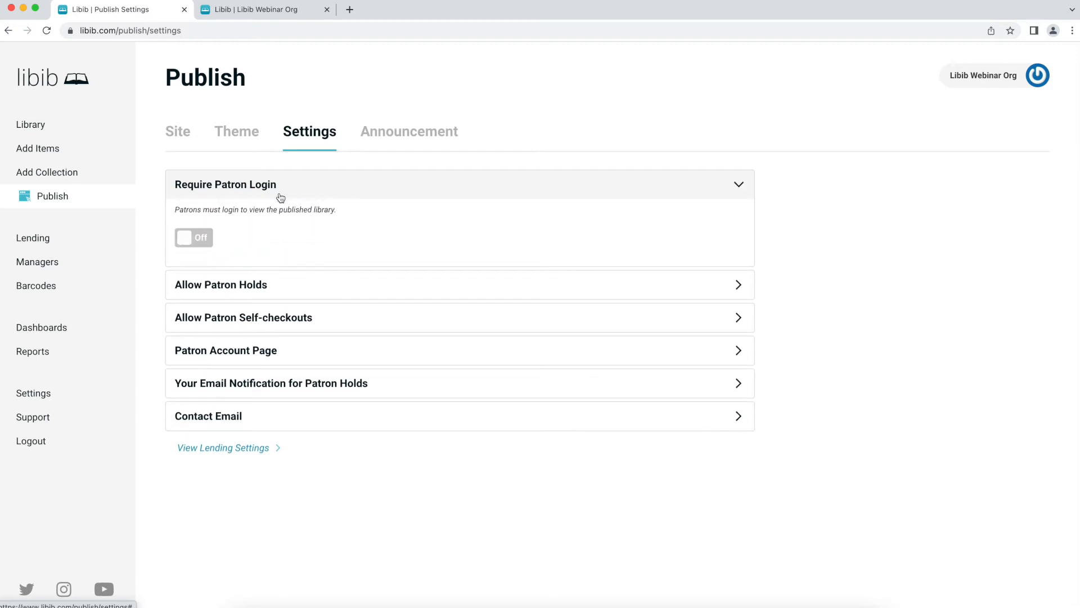
click(206, 239)
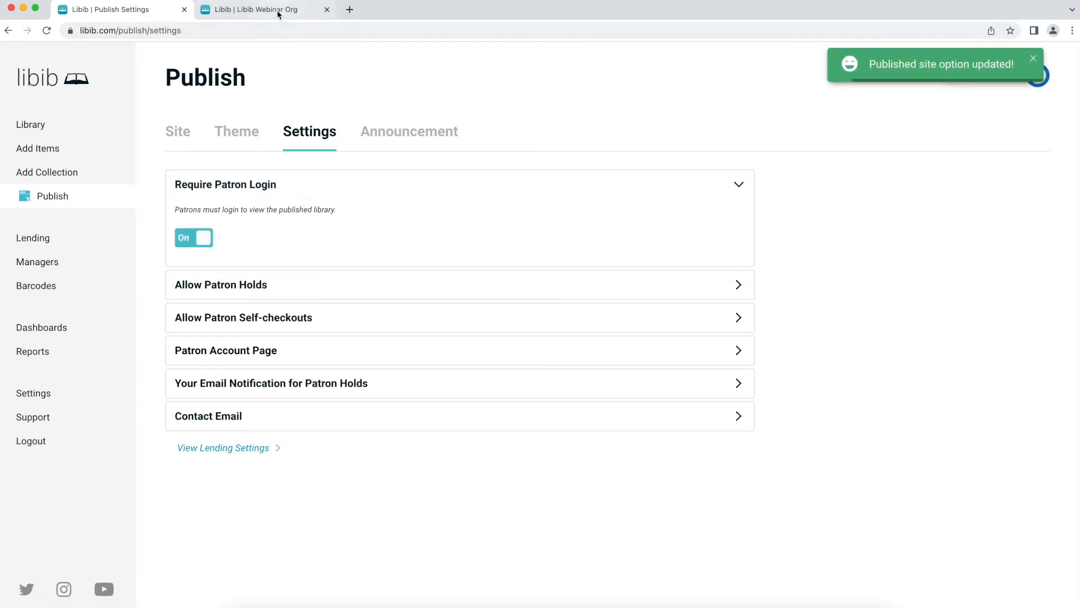
click(276, 9)
key(super+r)
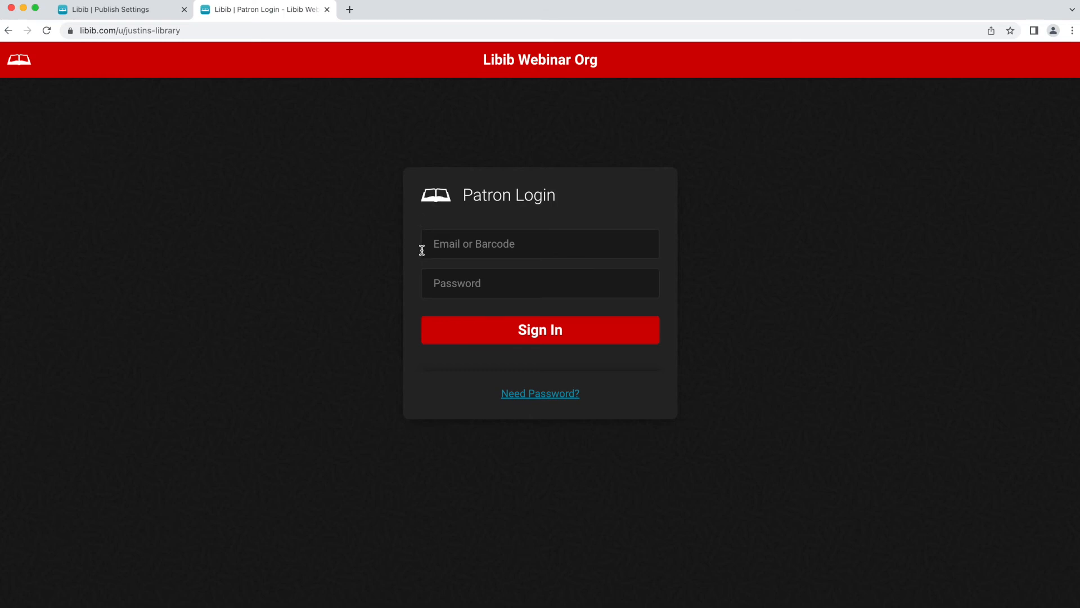
- Try the patron password-request form on the login page, then cancel it
click(534, 399)
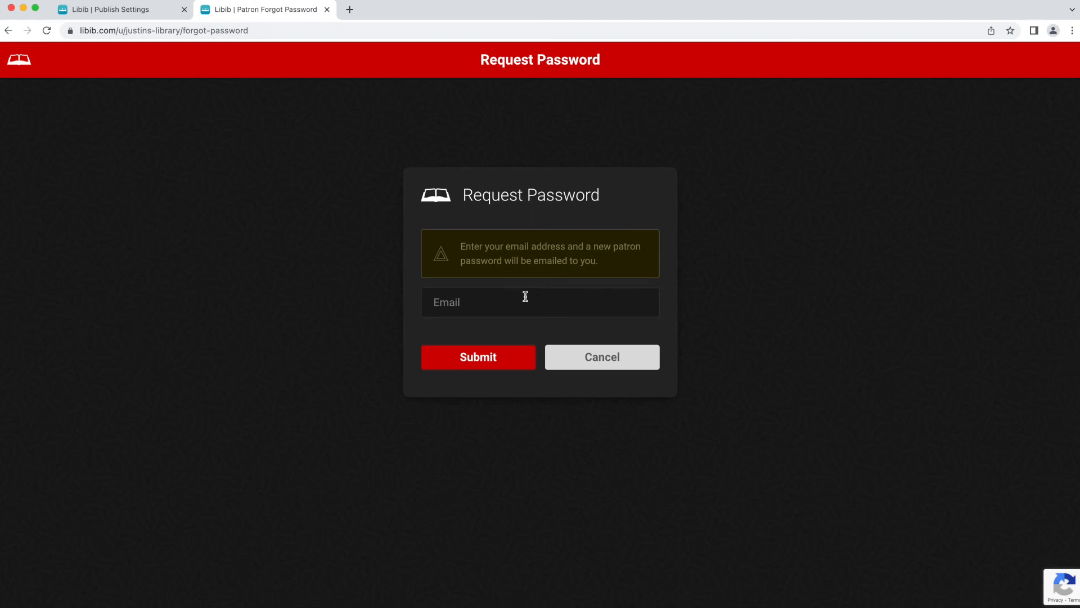
click(601, 359)
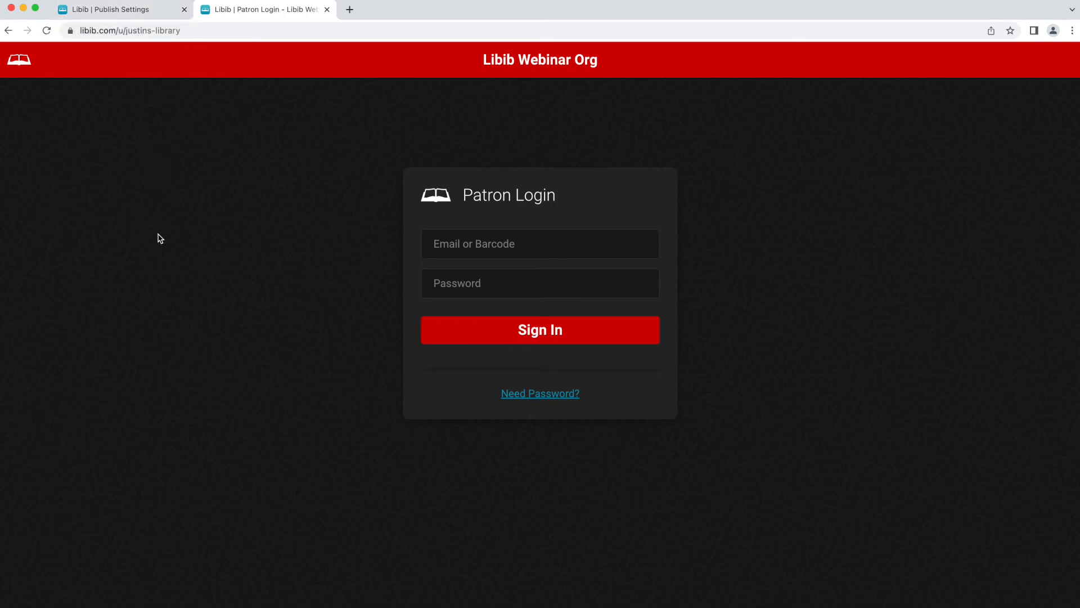
click(145, 10)
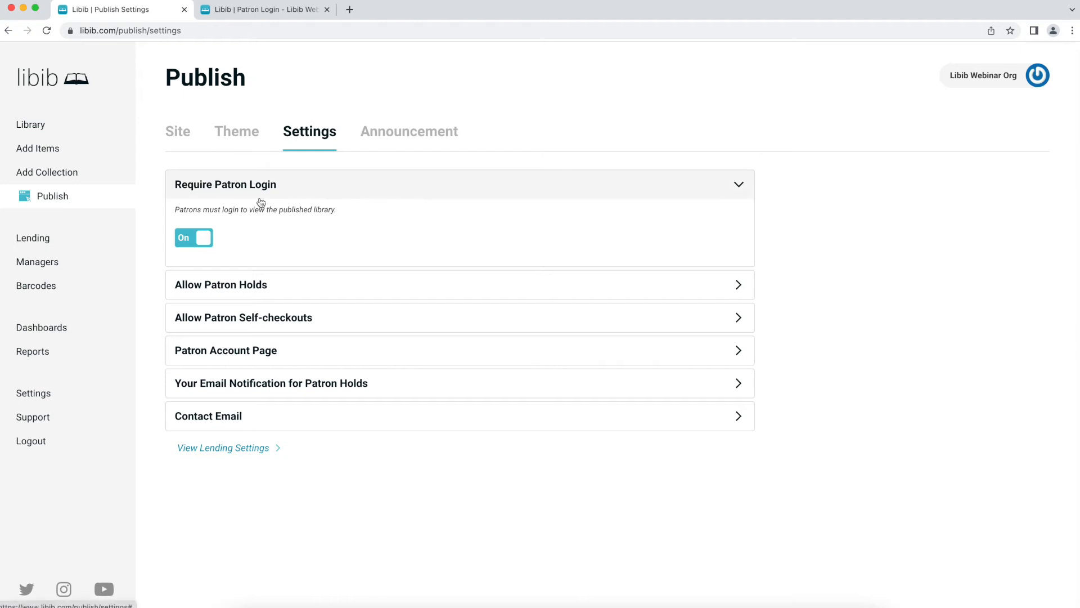
- Turn Require Patron Login off and switch Allow Patron Holds on
click(198, 237)
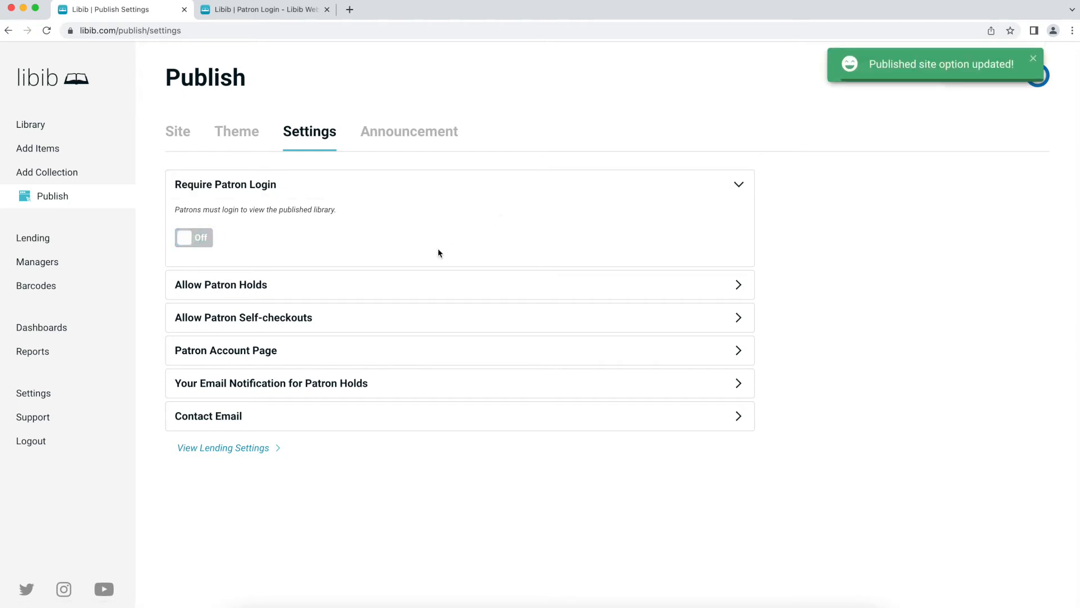
click(285, 184)
click(294, 225)
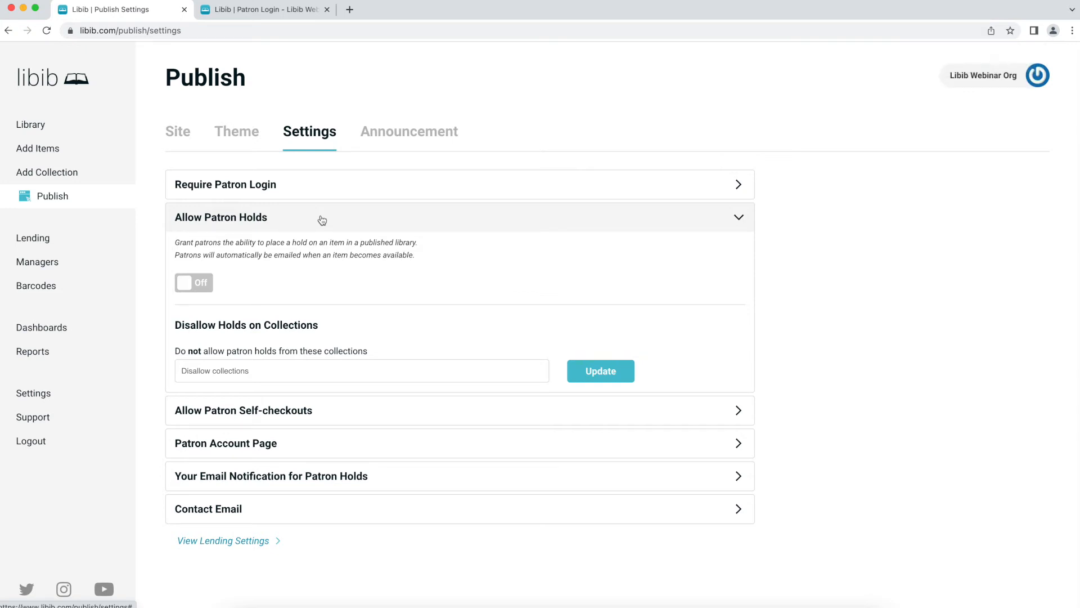
click(193, 283)
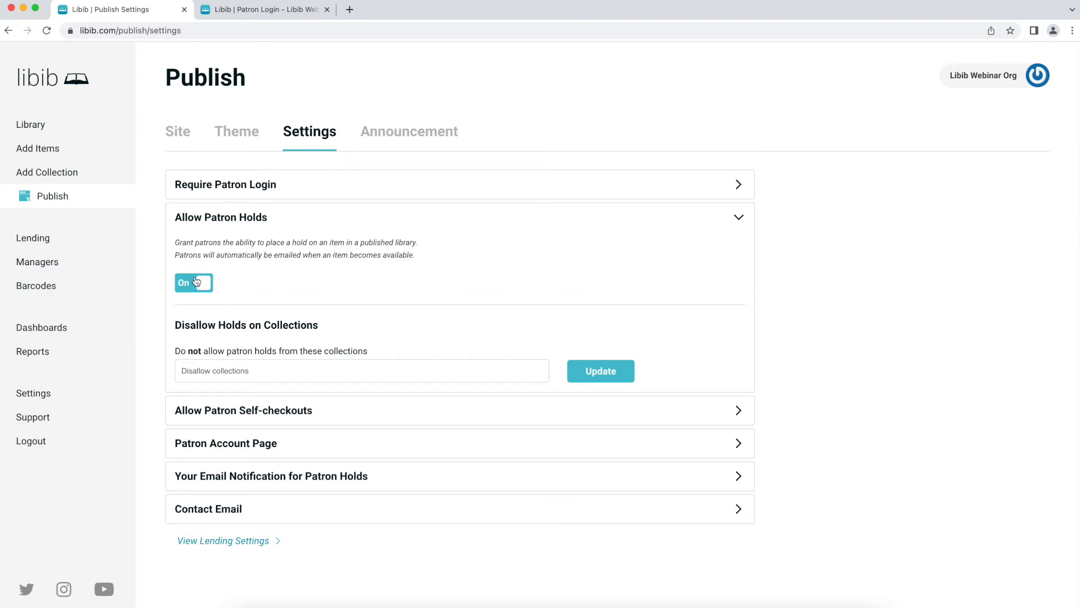
click(292, 371)
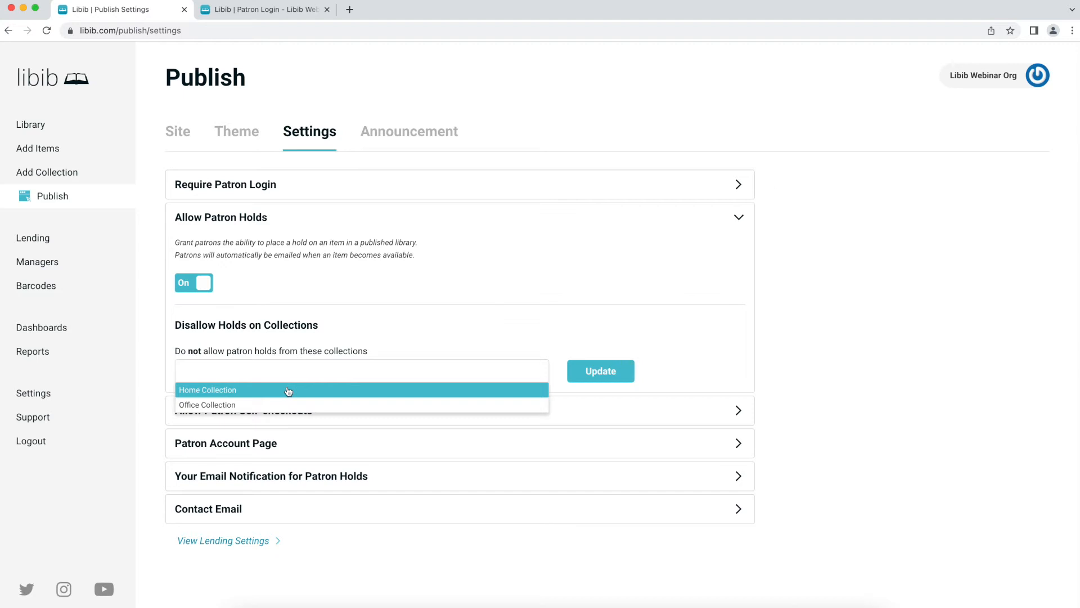
click(274, 5)
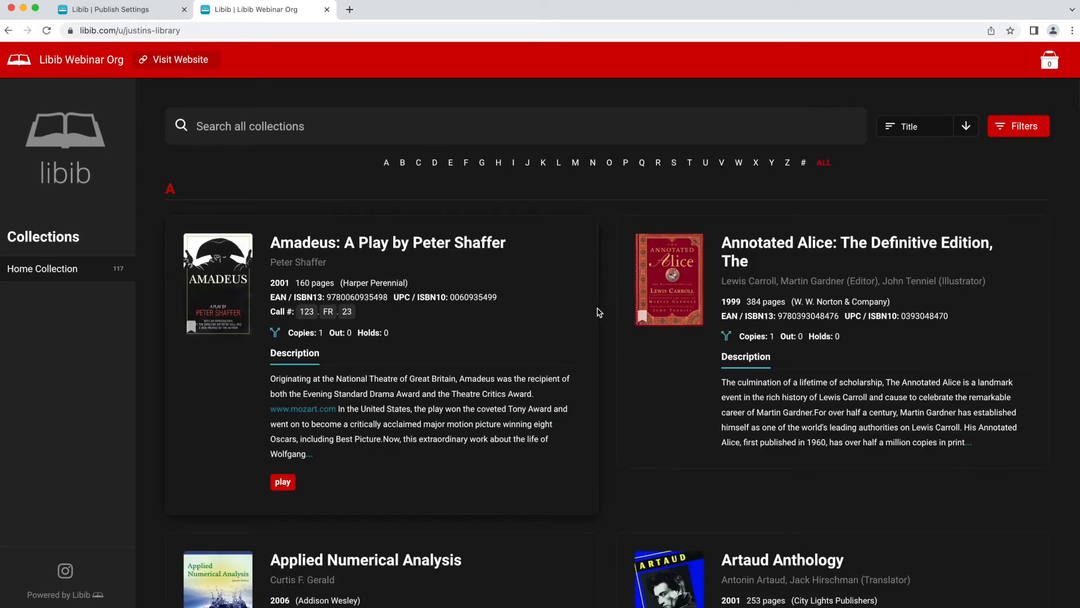
- Place a hold on Amadeus: A Play by Peter Shaffer from the public catalog
click(225, 299)
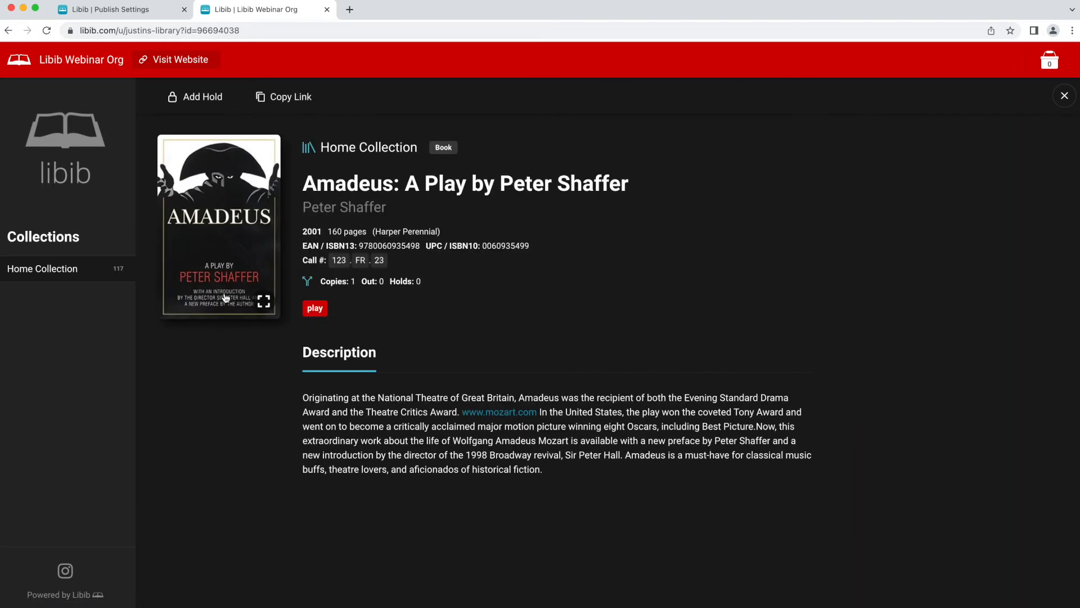
click(194, 100)
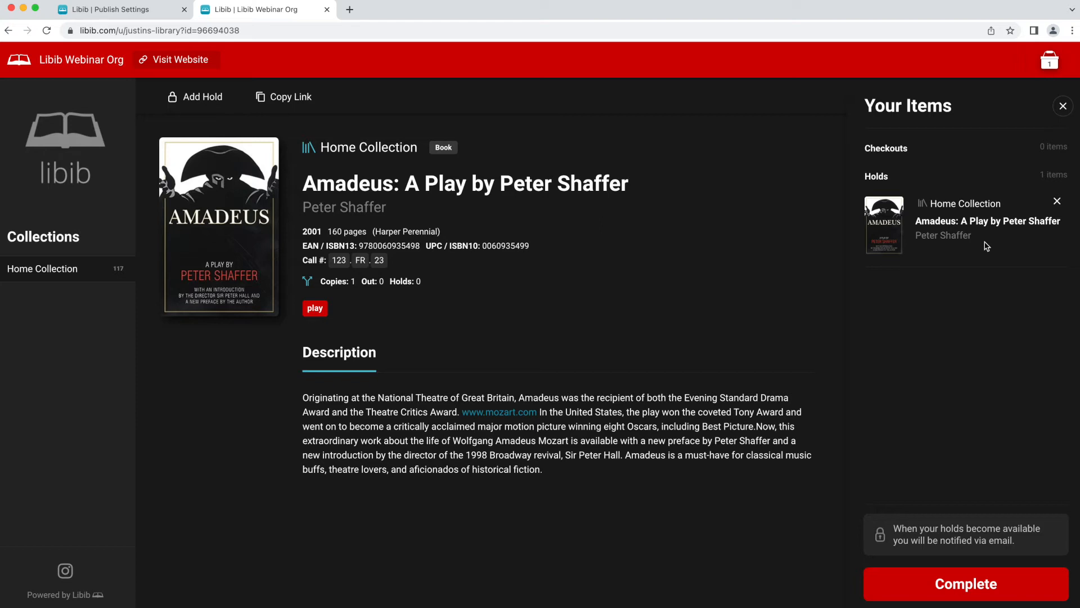
click(1061, 108)
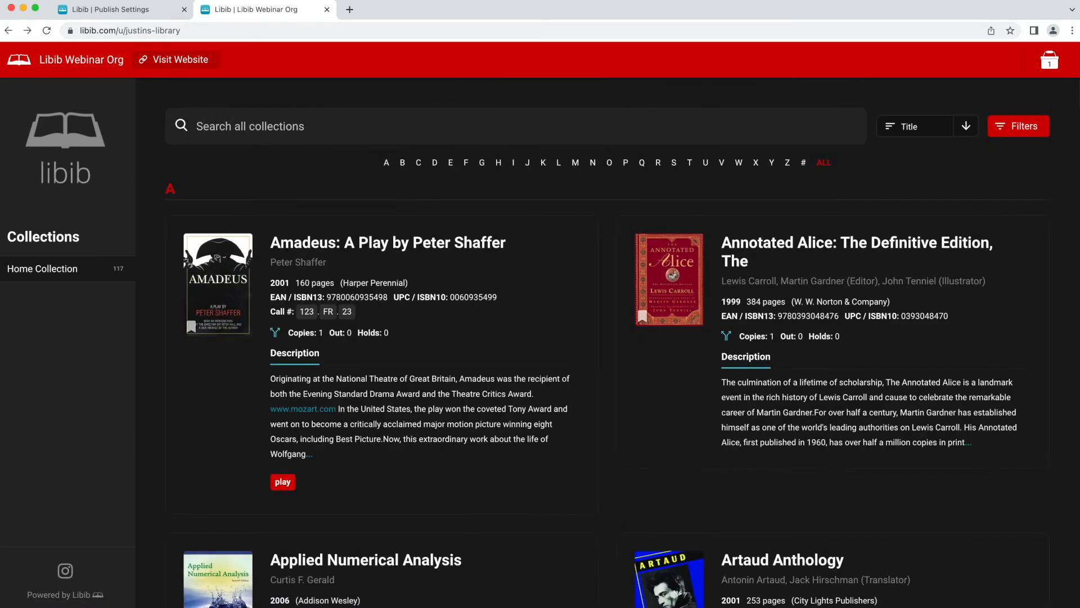
click(110, 9)
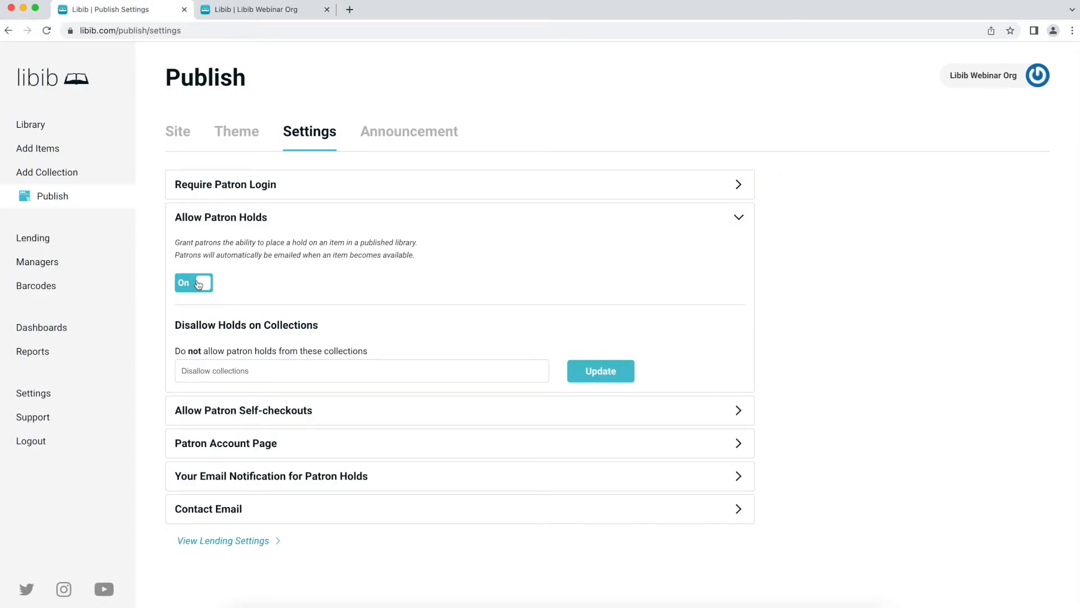
- Allow patron self-checkouts, adding then removing Office Collection so no collection is excluded
click(272, 220)
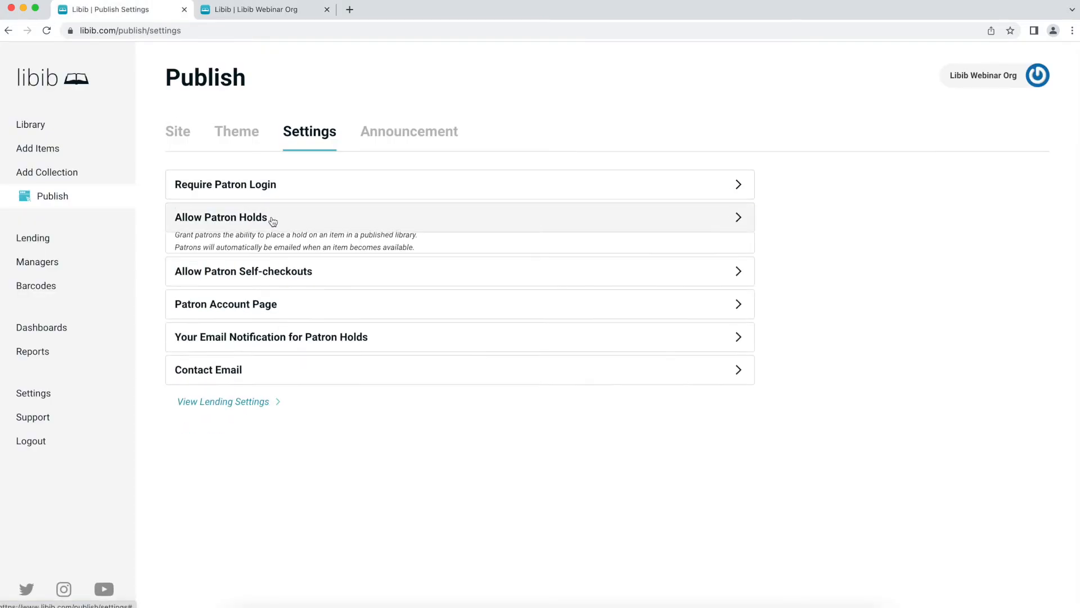
click(272, 261)
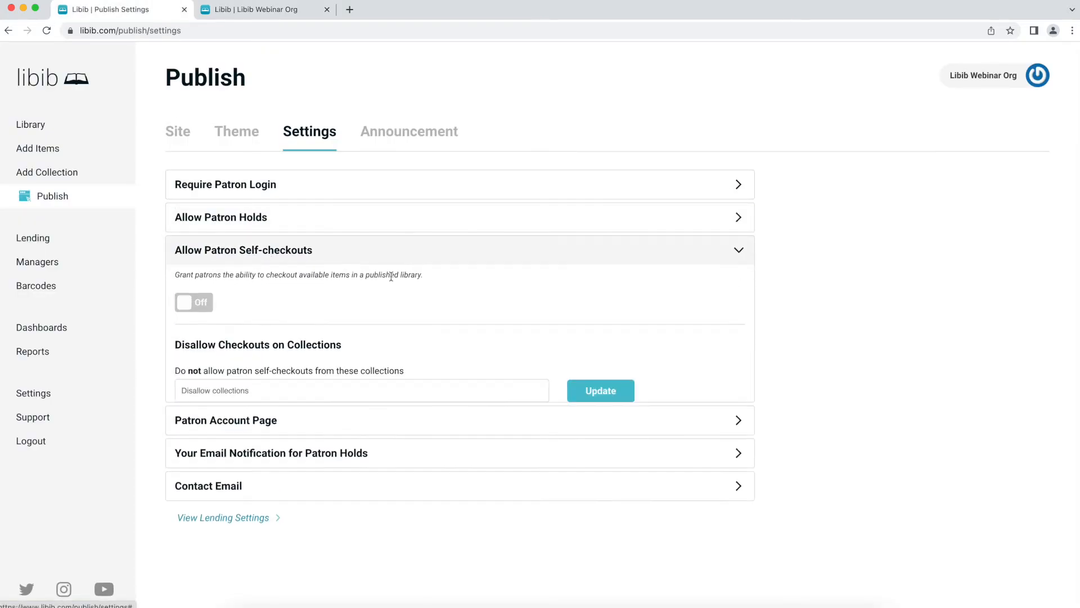
click(199, 304)
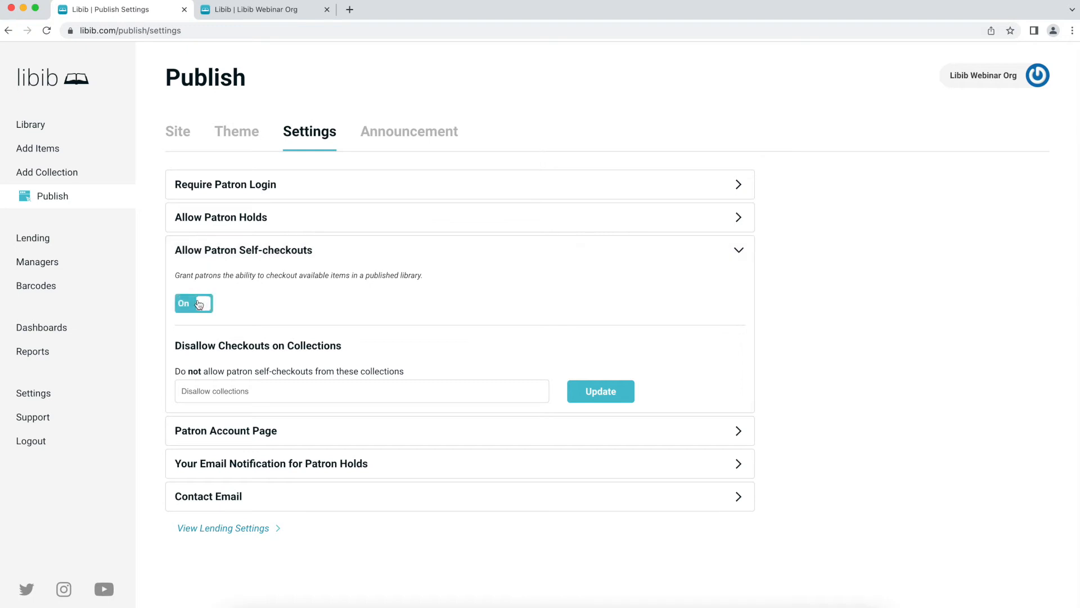
click(272, 391)
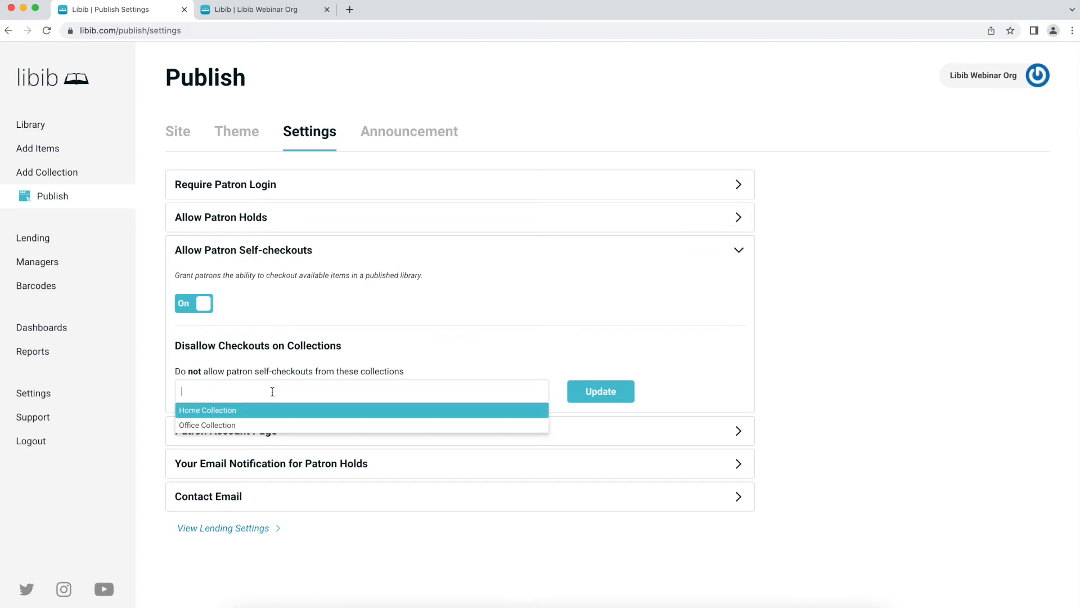
click(270, 429)
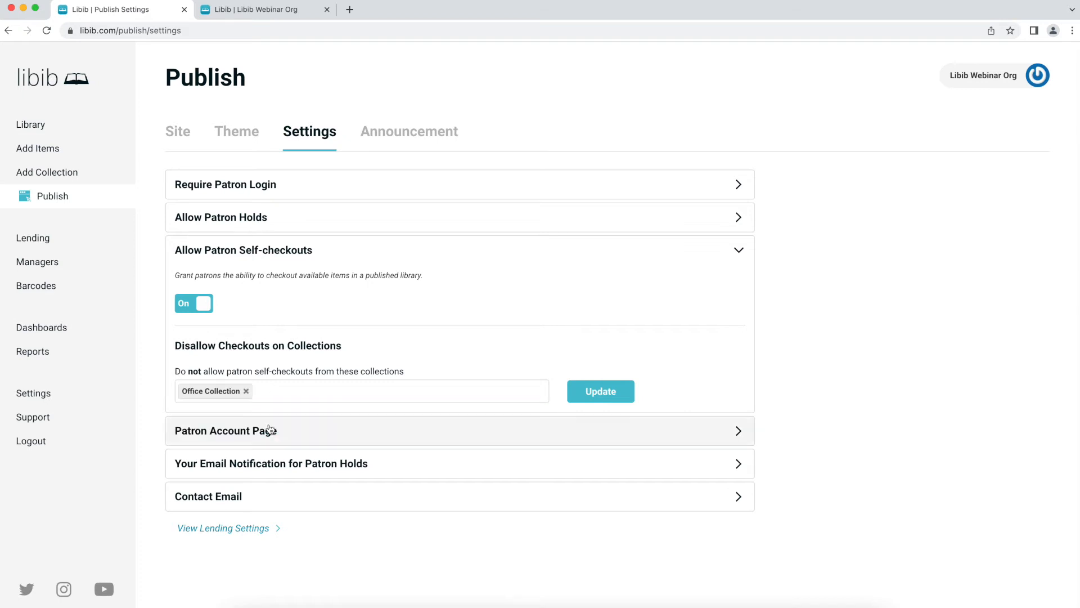
click(246, 391)
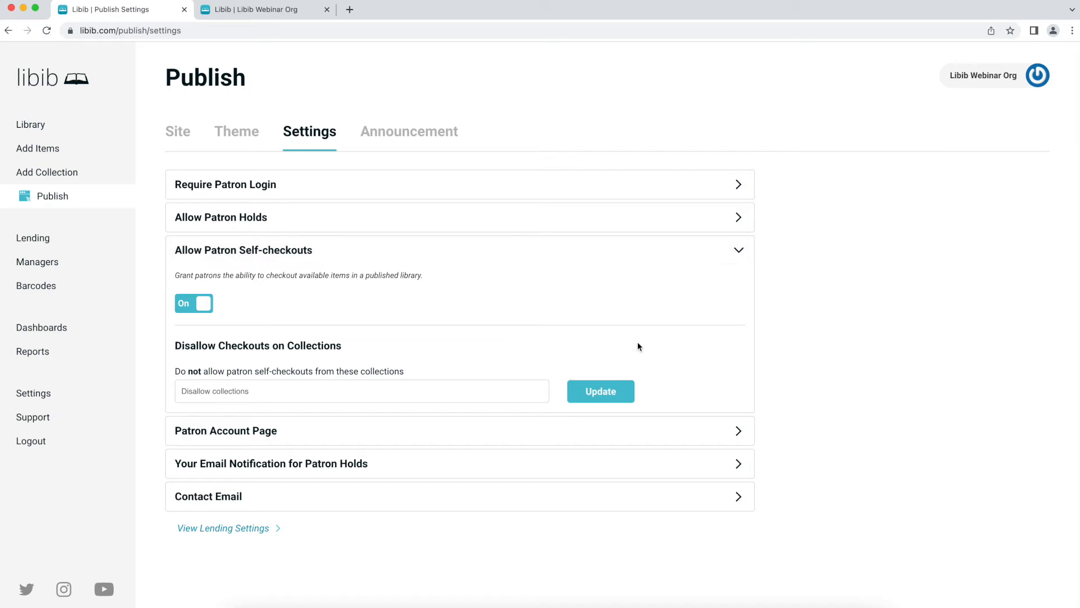
click(225, 10)
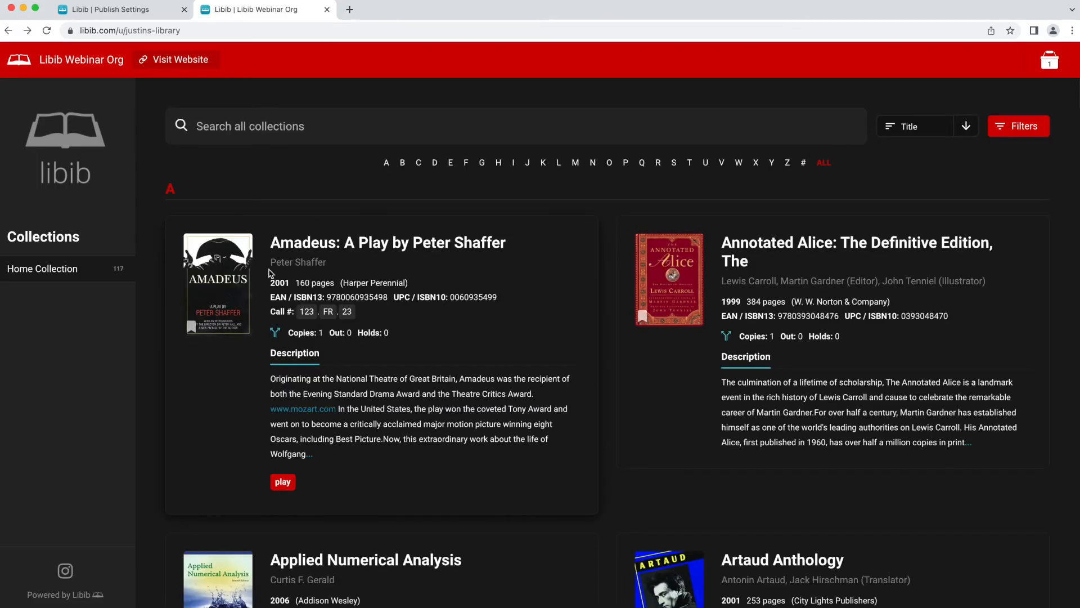
- Check out Amadeus as a patron, then remove both its hold and checkout from Your Items
click(227, 277)
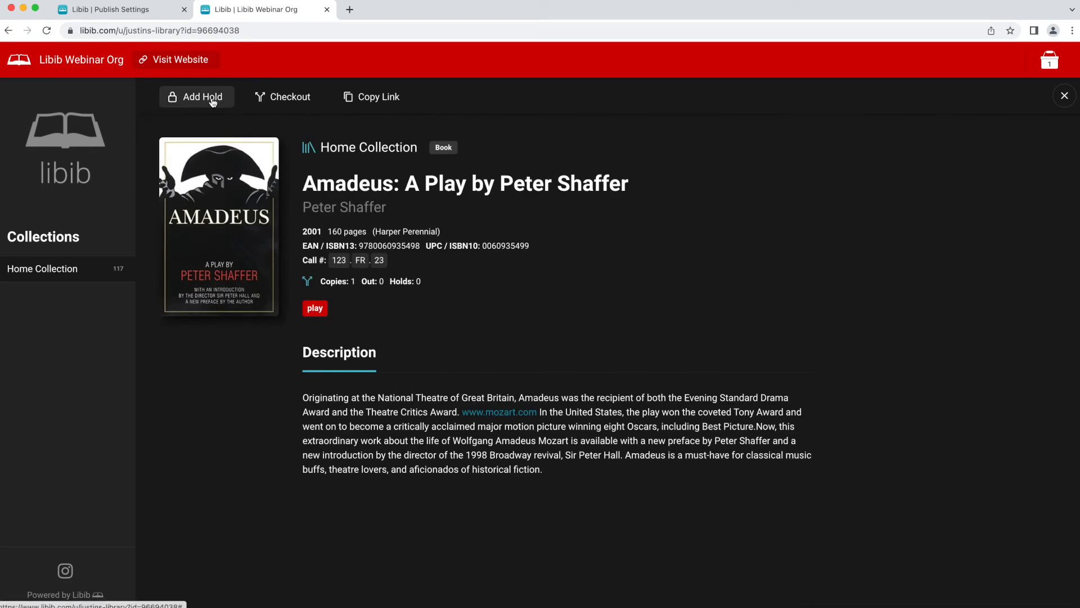
click(303, 99)
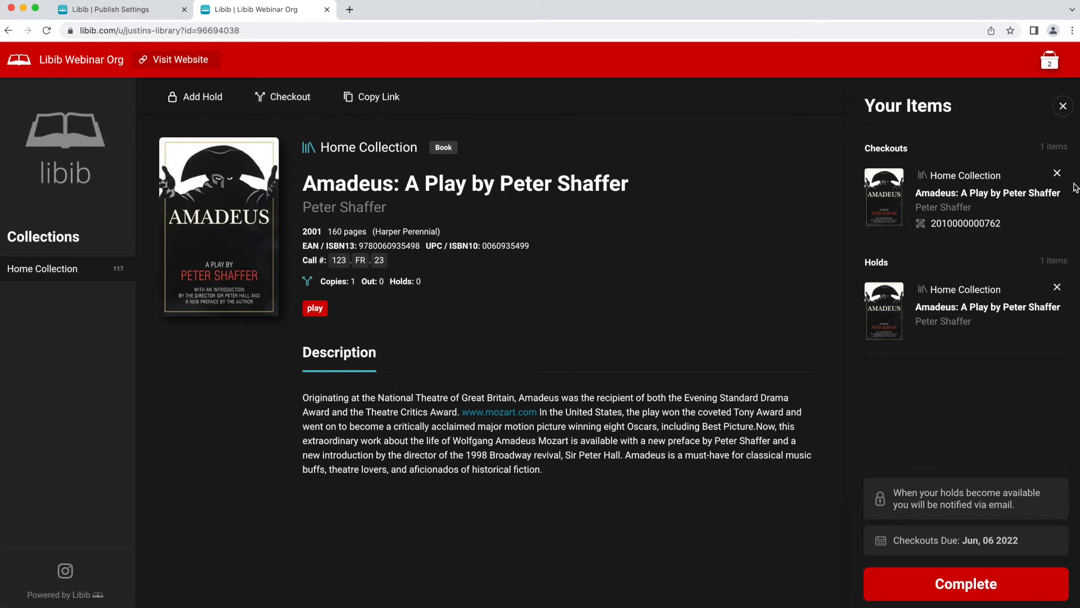
click(1057, 288)
click(1057, 174)
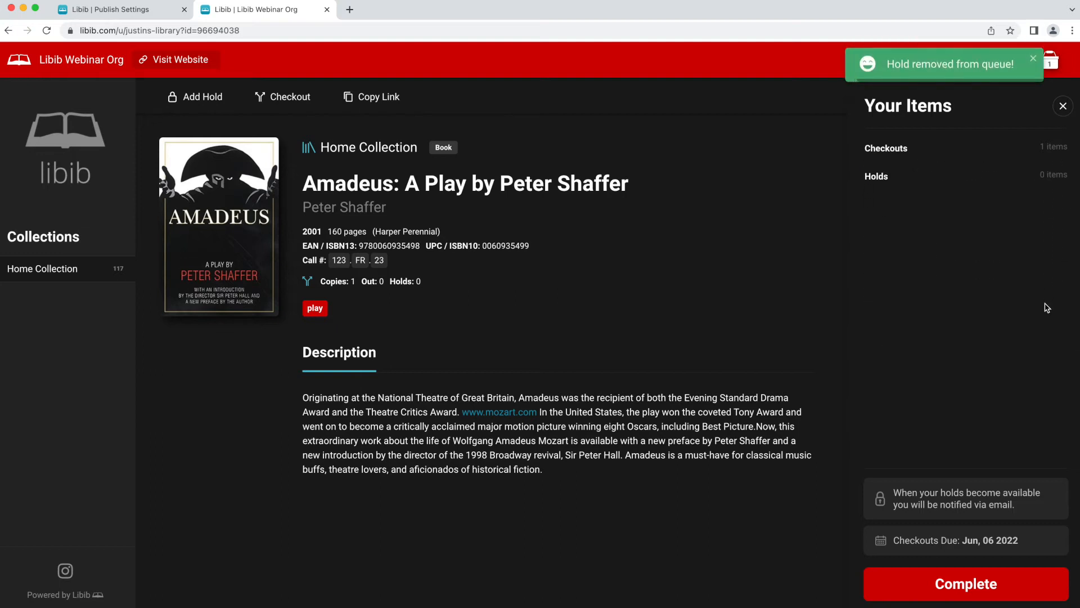
- Close the patron's items panel and return to the Publish settings page
click(1063, 106)
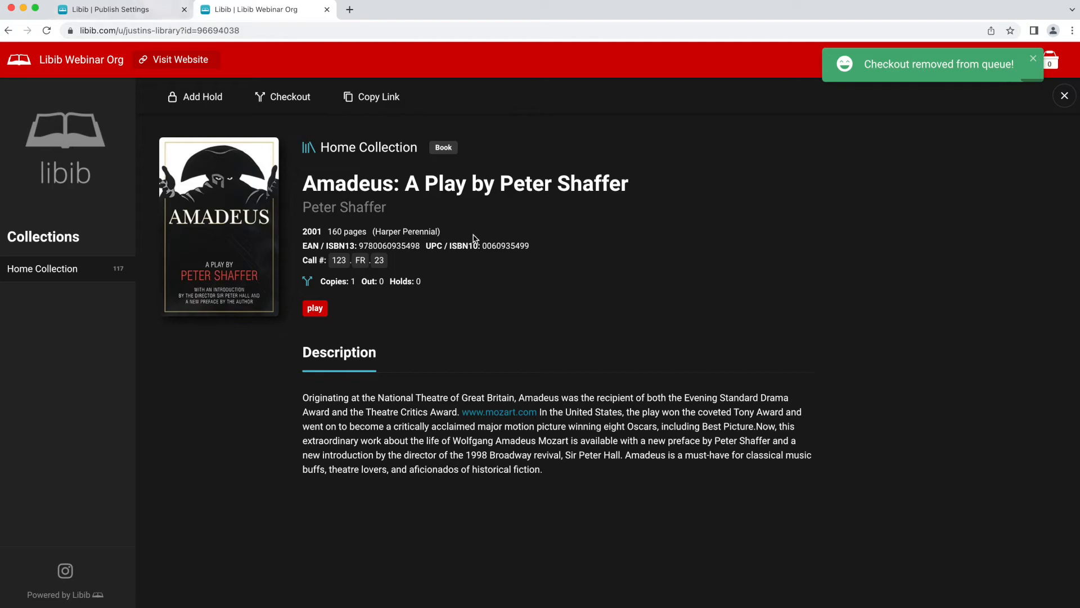
key(super+Left)
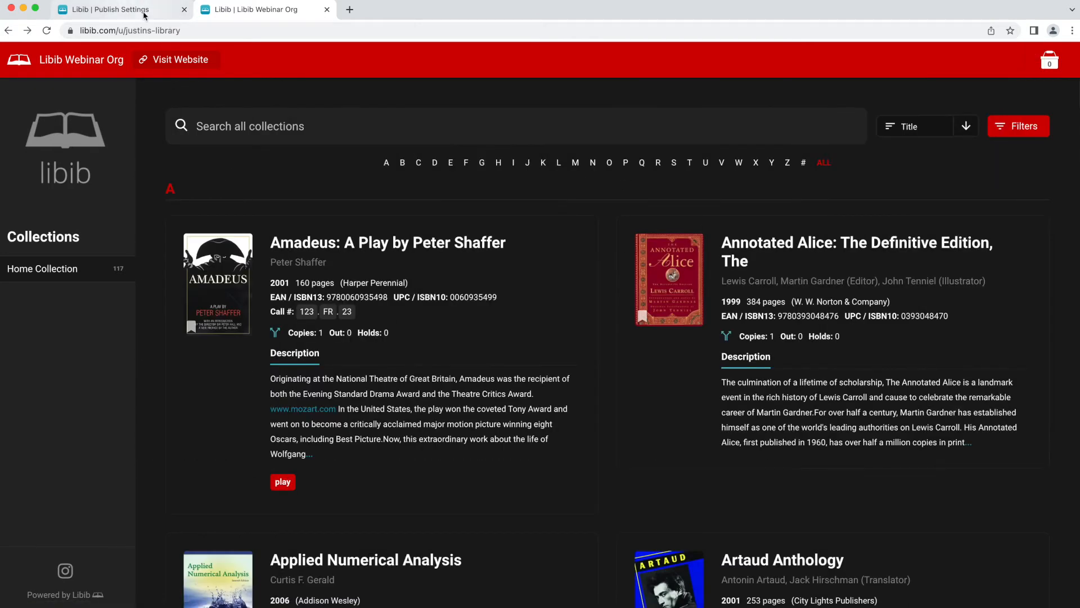
click(147, 18)
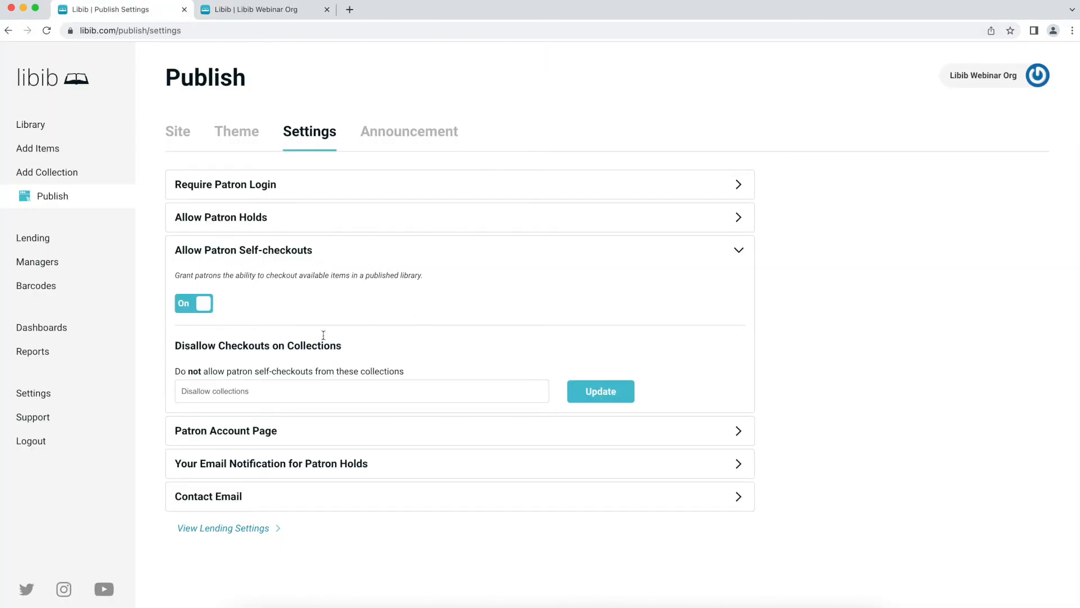
- Switch the Patron Account Page option on, then view the public library site
click(319, 288)
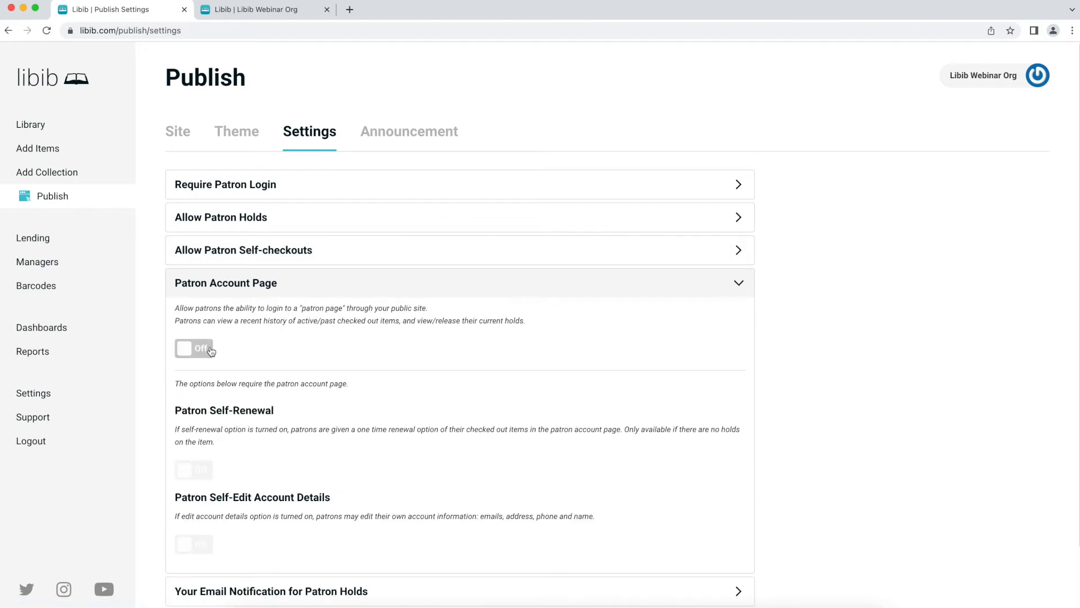
scroll(269, 295, down, 1)
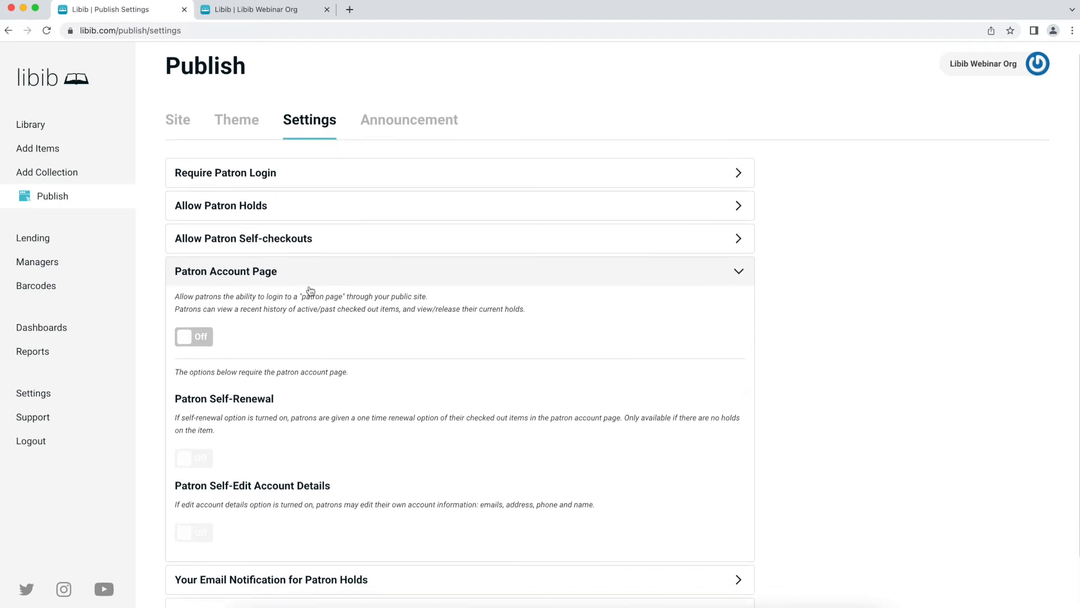
click(201, 334)
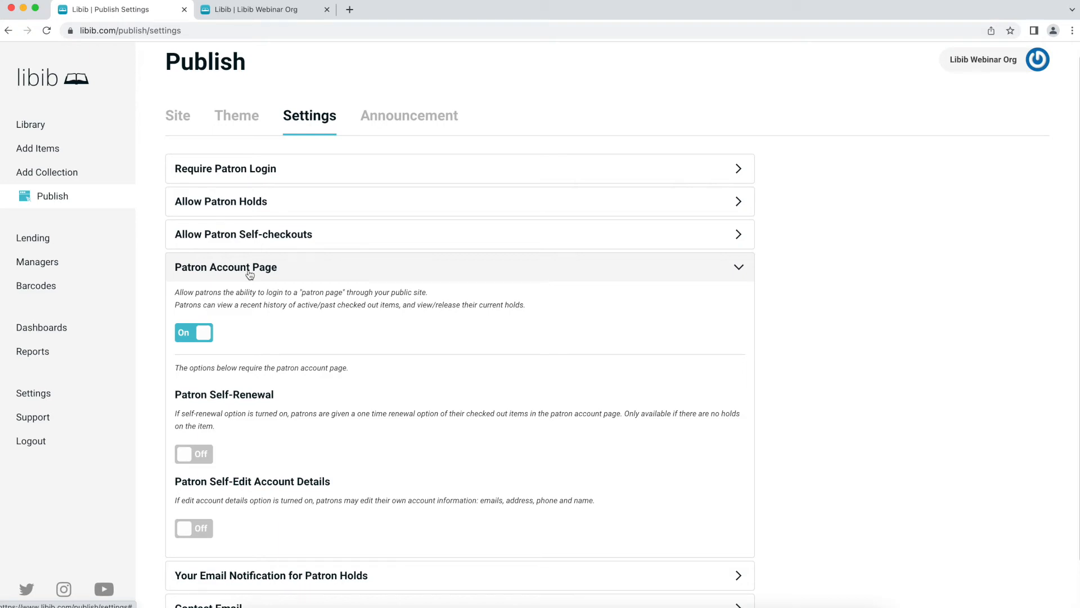
click(256, 9)
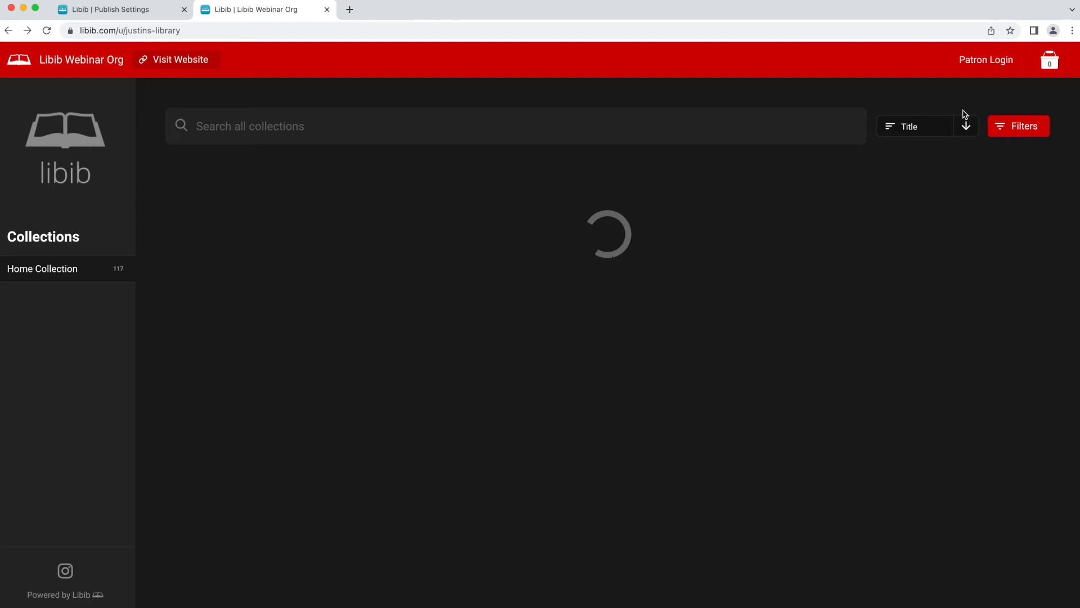
- Preview and close the Patron Login form on the public site, then return to Publish settings
click(995, 63)
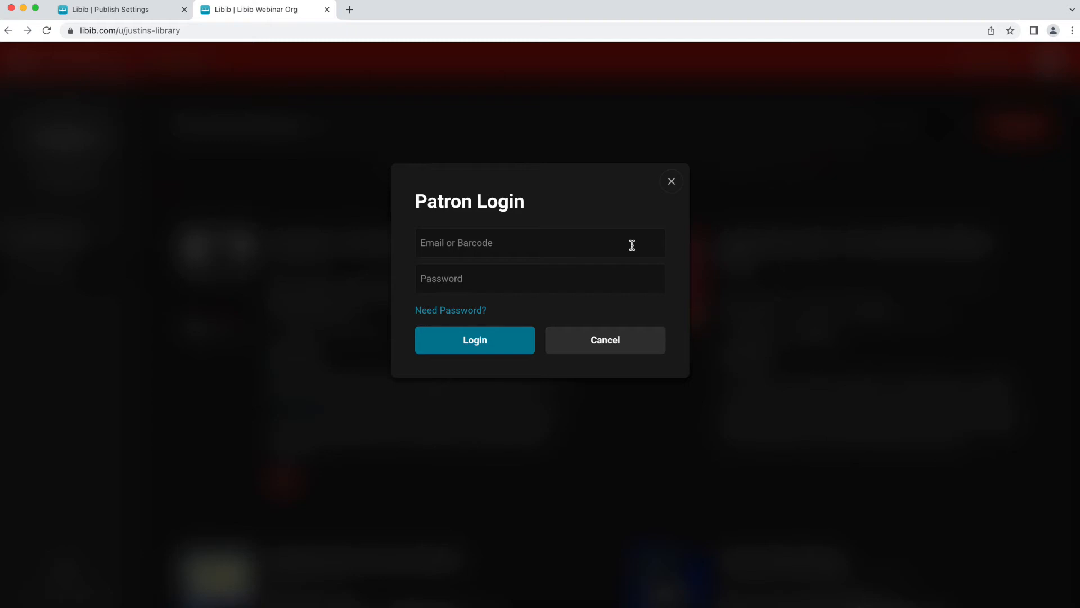
click(671, 181)
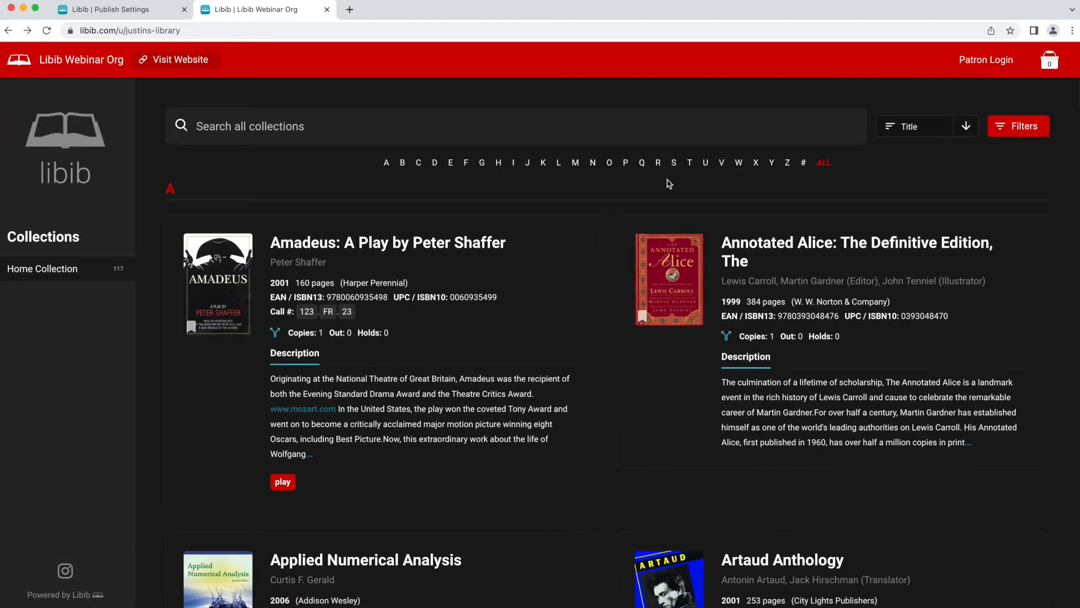
click(163, 12)
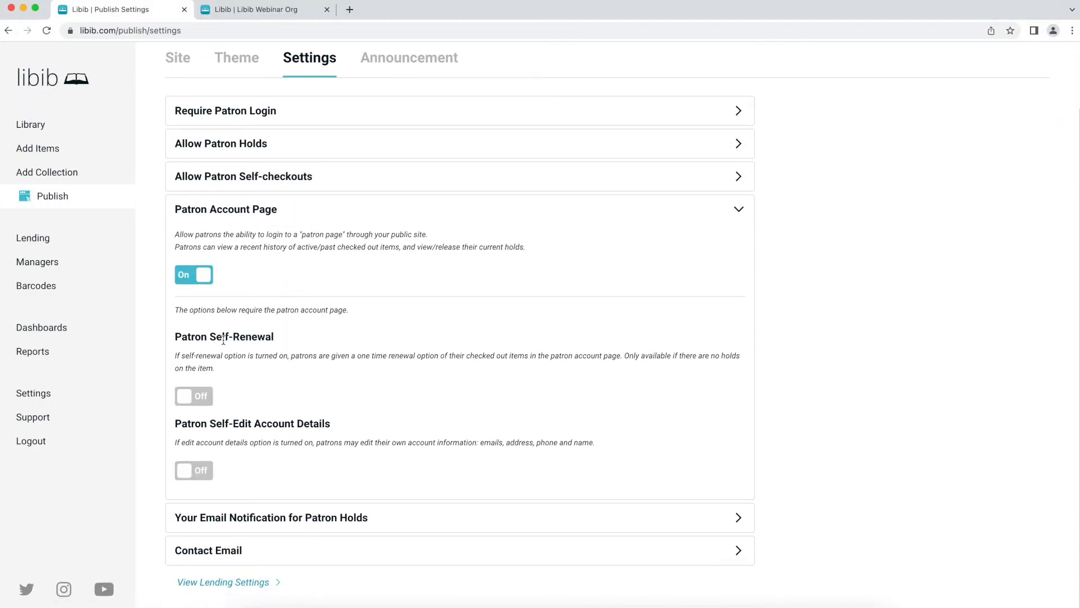
- Switch on Patron Self-Renewal and Patron Self-Edit Account Details, toggling the latter off and on again
click(194, 396)
click(188, 475)
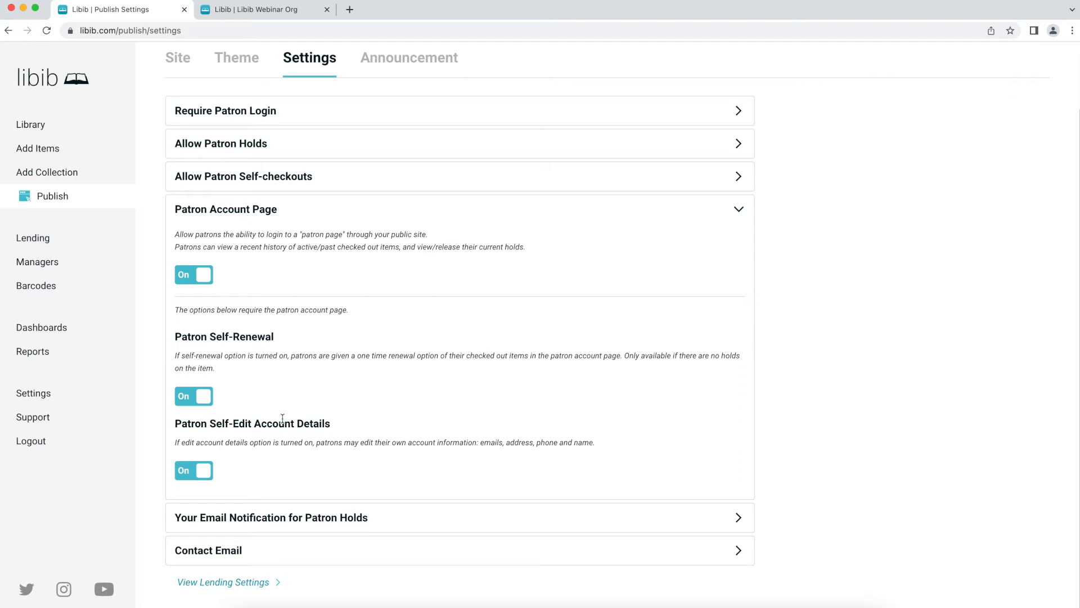
click(199, 471)
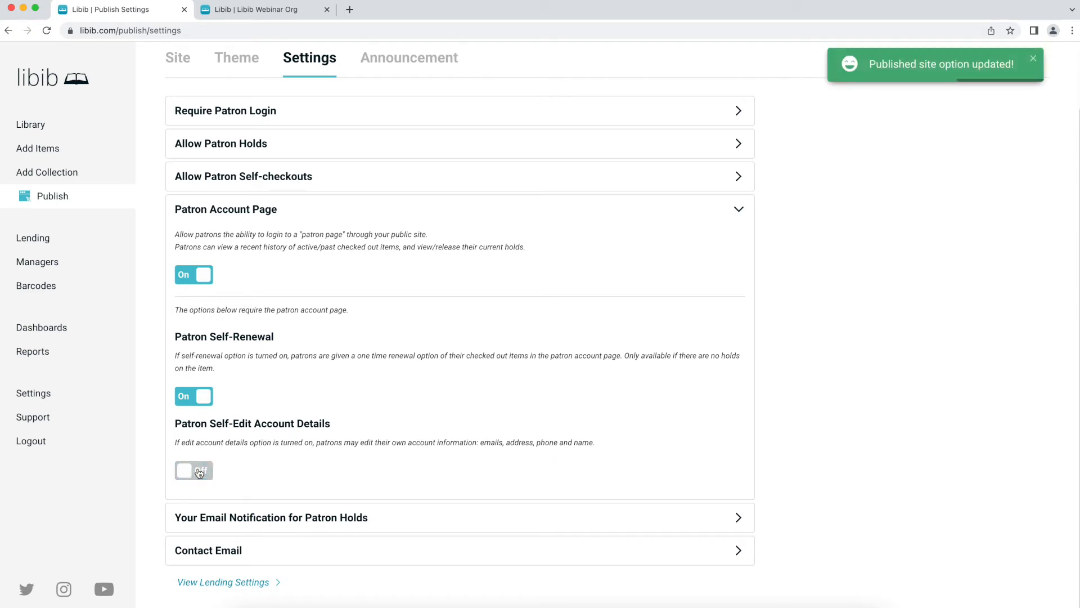
click(199, 471)
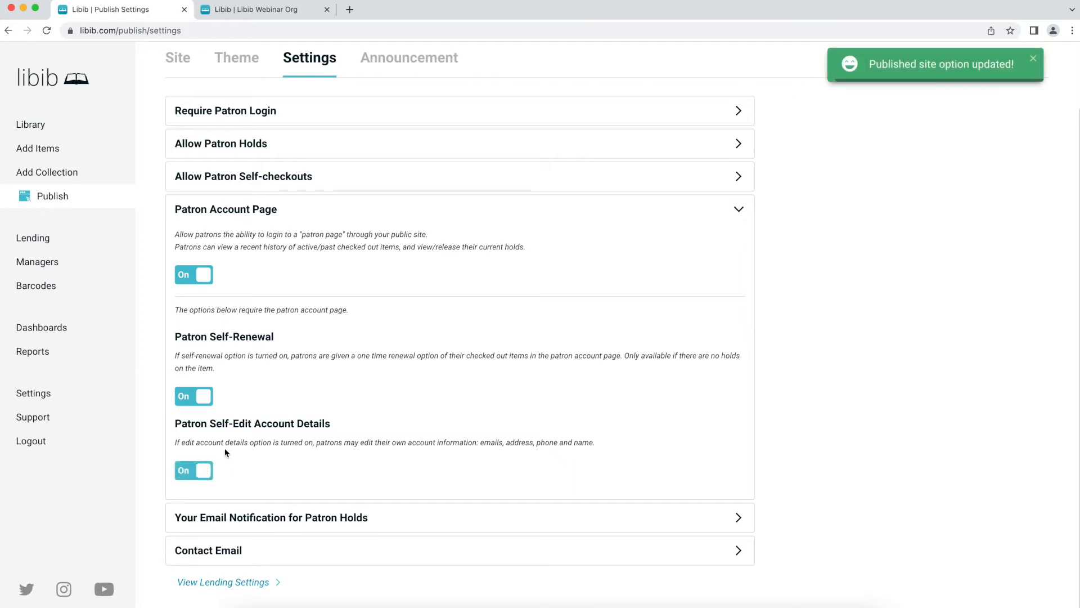
- Turn on patron hold email notifications with Office Collection in the disallowed collections
click(244, 215)
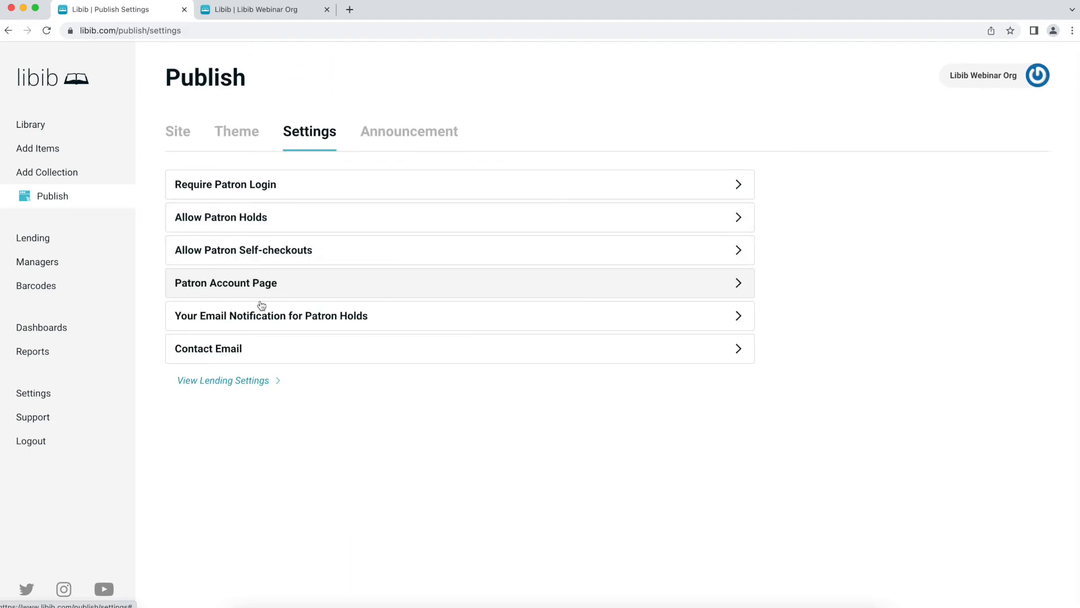
click(261, 315)
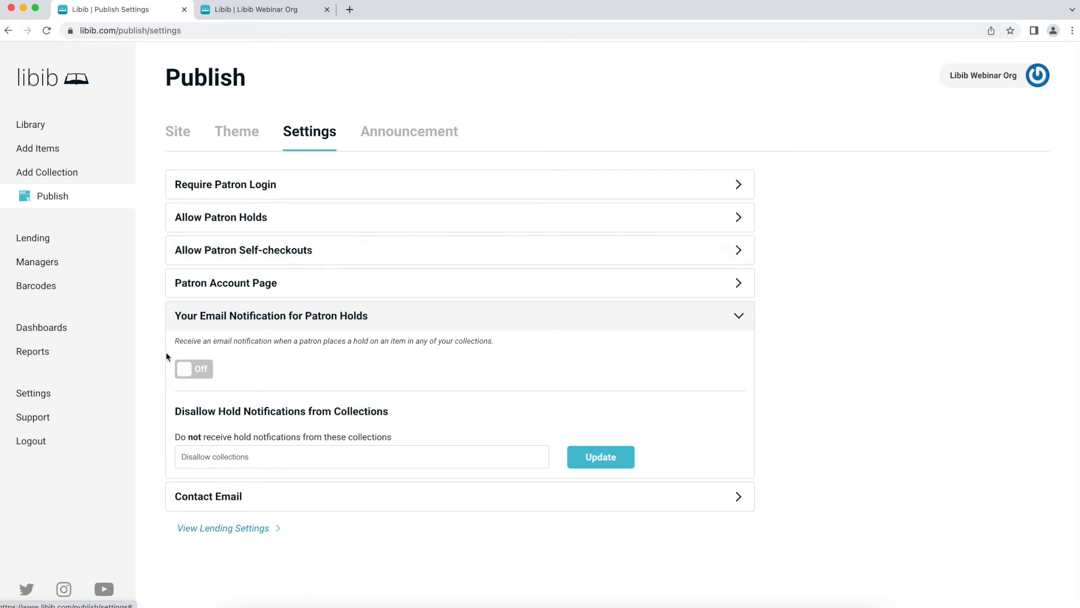
click(189, 368)
click(307, 459)
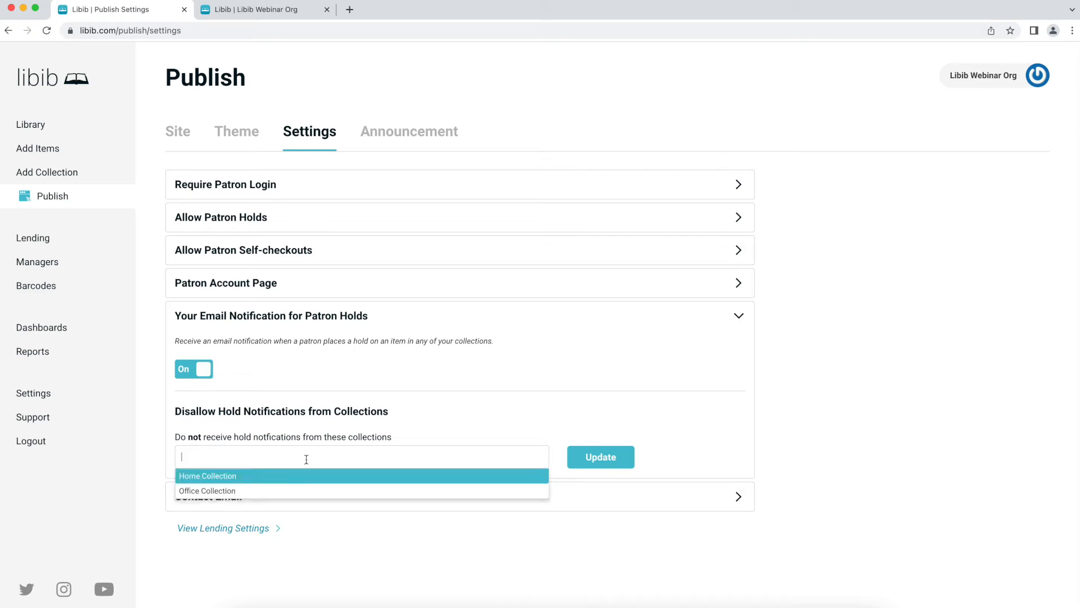
click(313, 437)
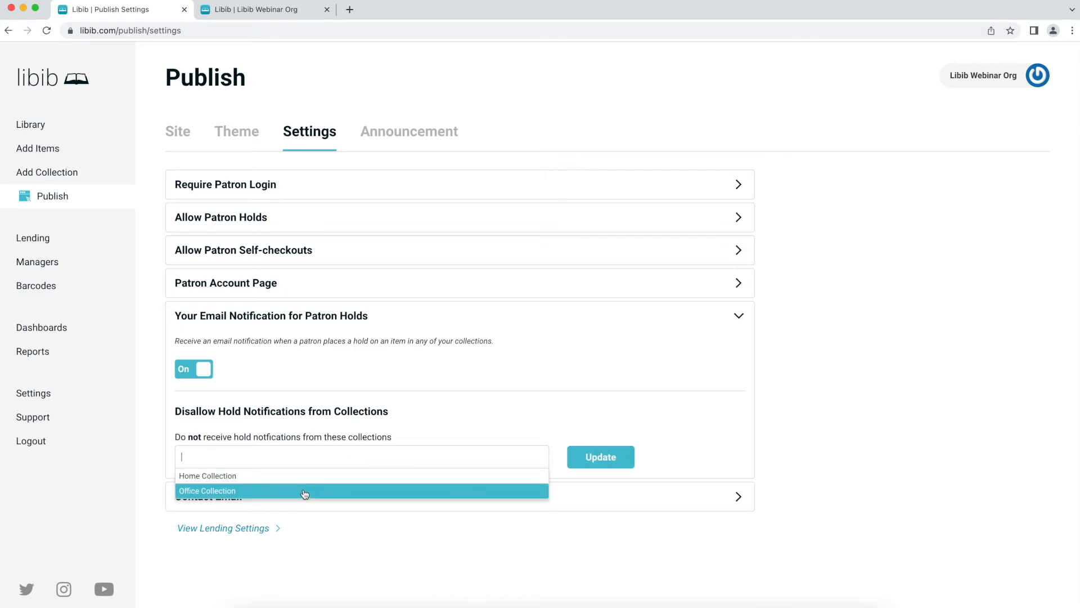
click(294, 494)
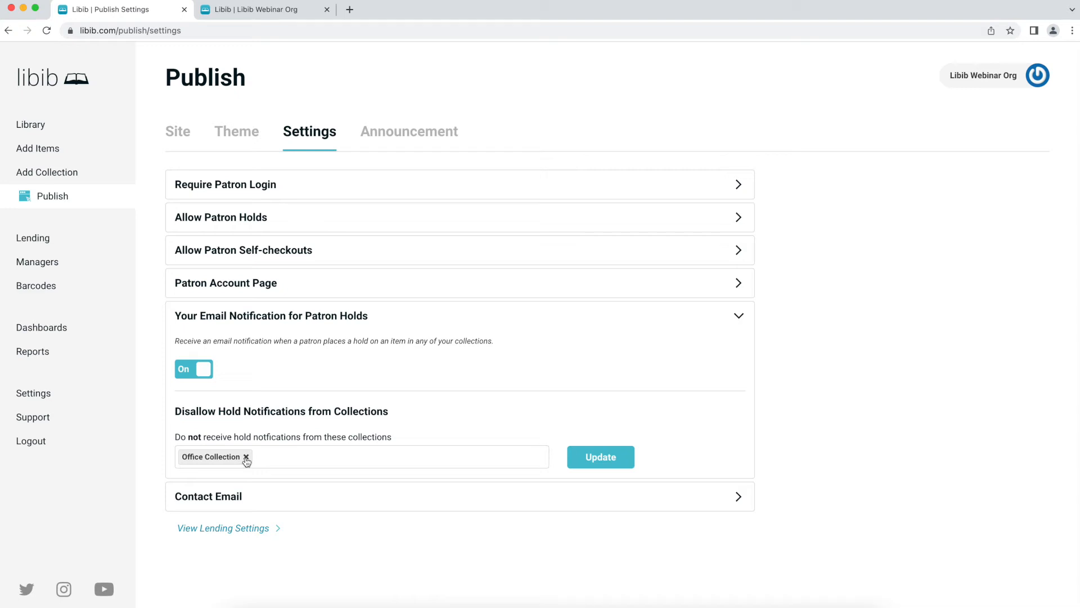
click(278, 323)
- Enter the contact email address under Contact Email and save it with Change Email
click(277, 351)
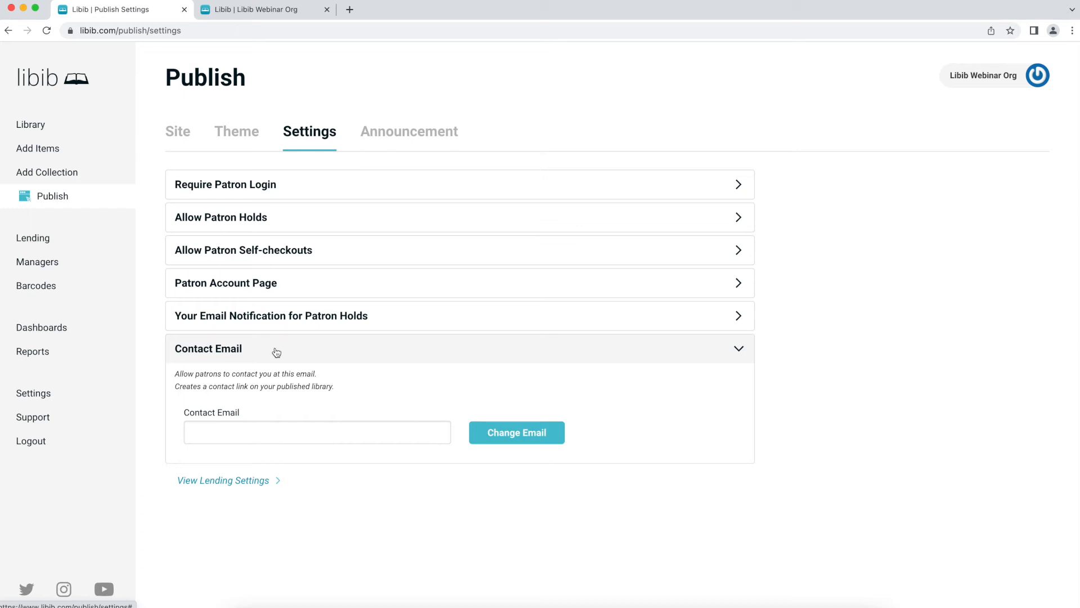
click(260, 426)
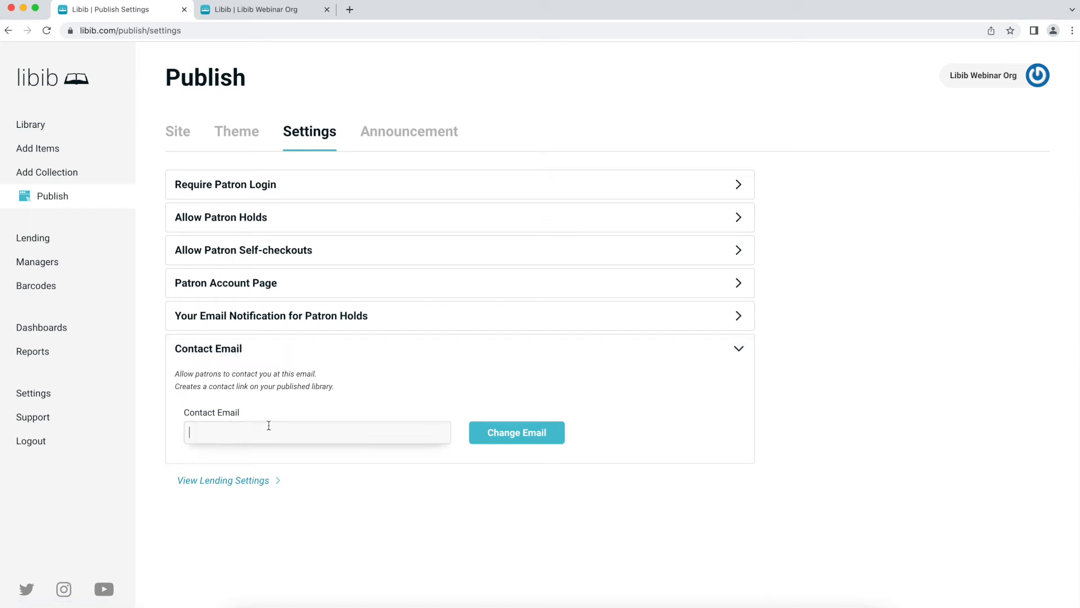
text(justin@example.com)
click(533, 428)
- Reload the public library site to confirm the Contact link, then return to Publish settings
click(294, 12)
key(super+r)
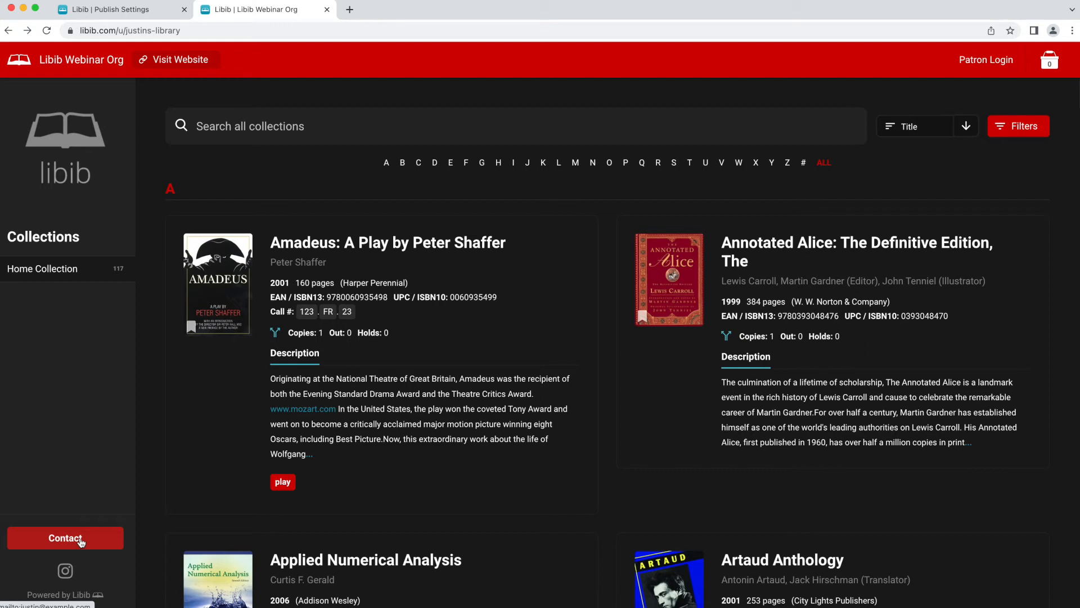
click(105, 13)
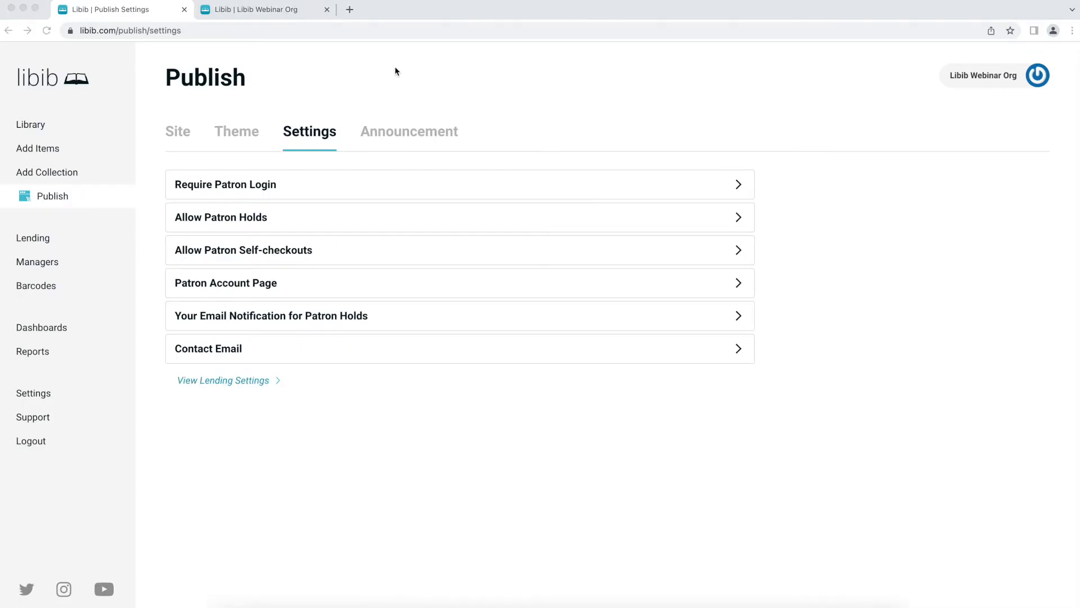
- Submit the announcement 'Welcome to our new site!' with its pasted message and reload the public site
click(409, 134)
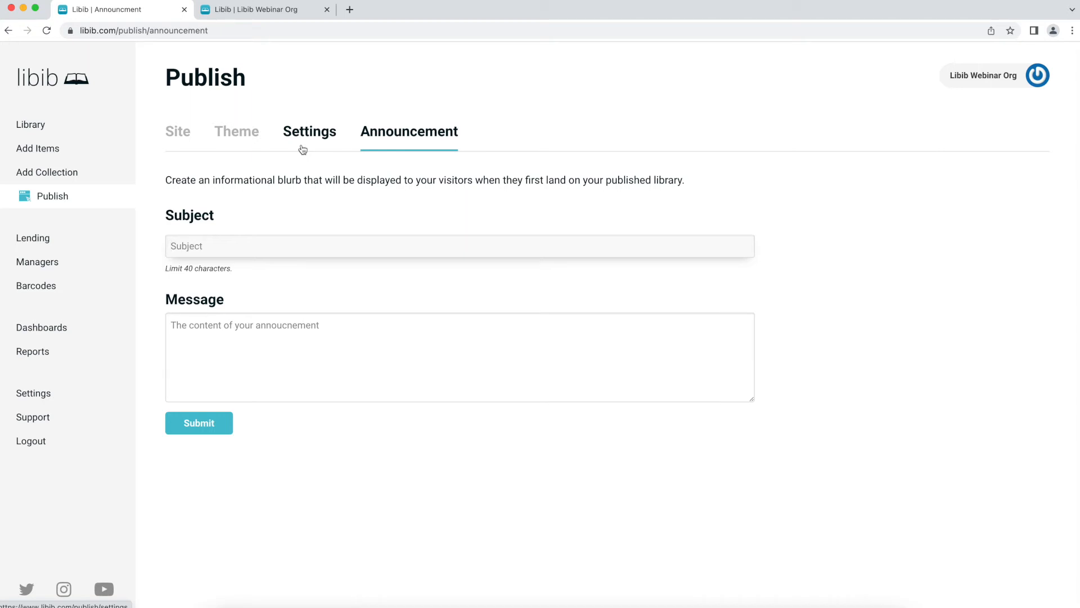
text(Welcome to our new site!)
key(Tab)
text(Take a look around, and let us know what you think!)
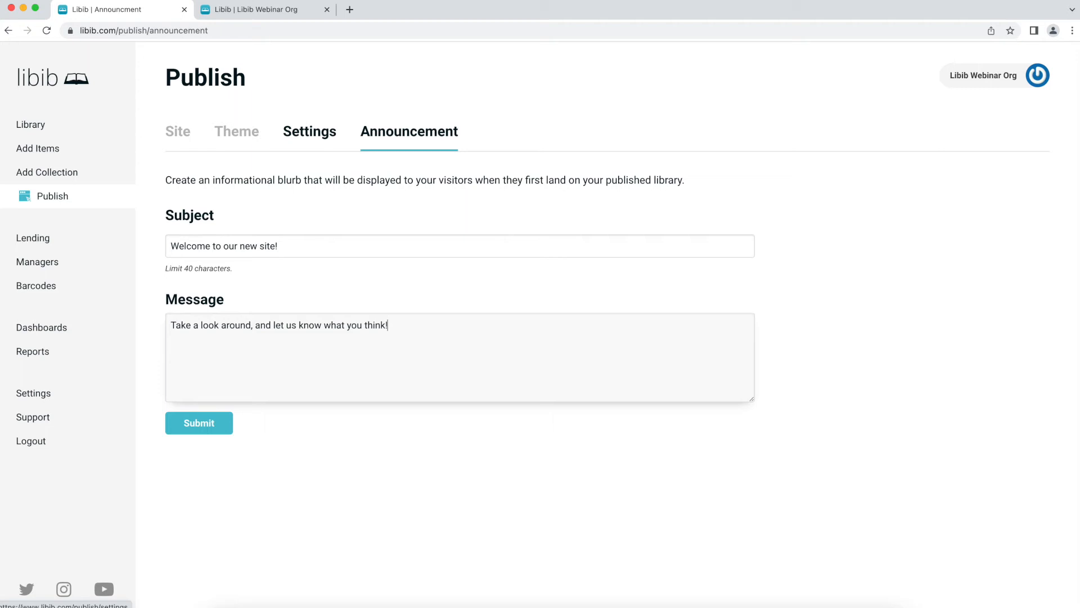
click(206, 427)
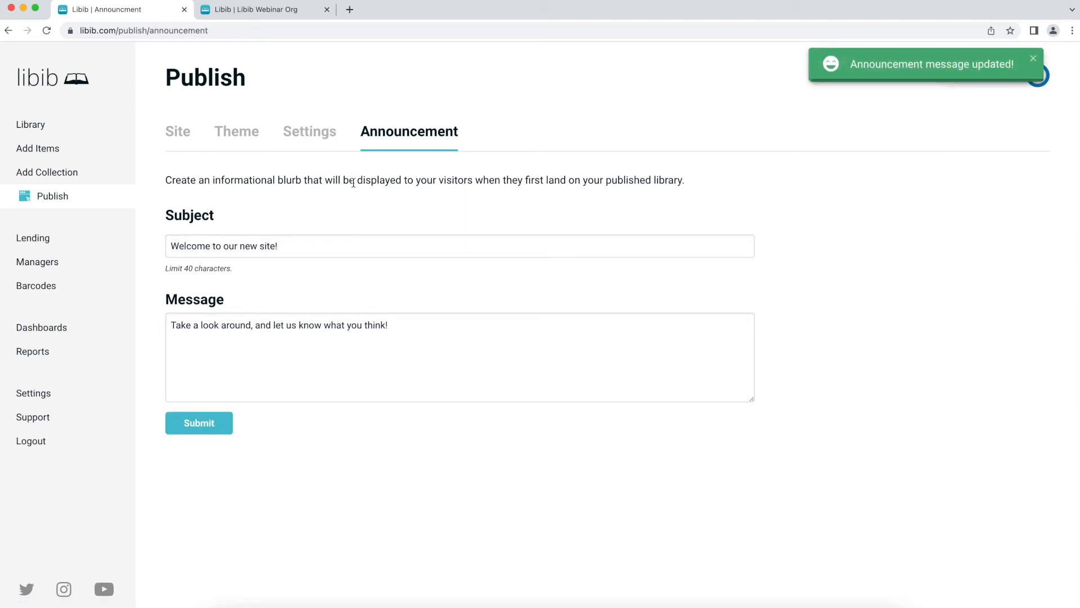
click(297, 11)
key(super+r)
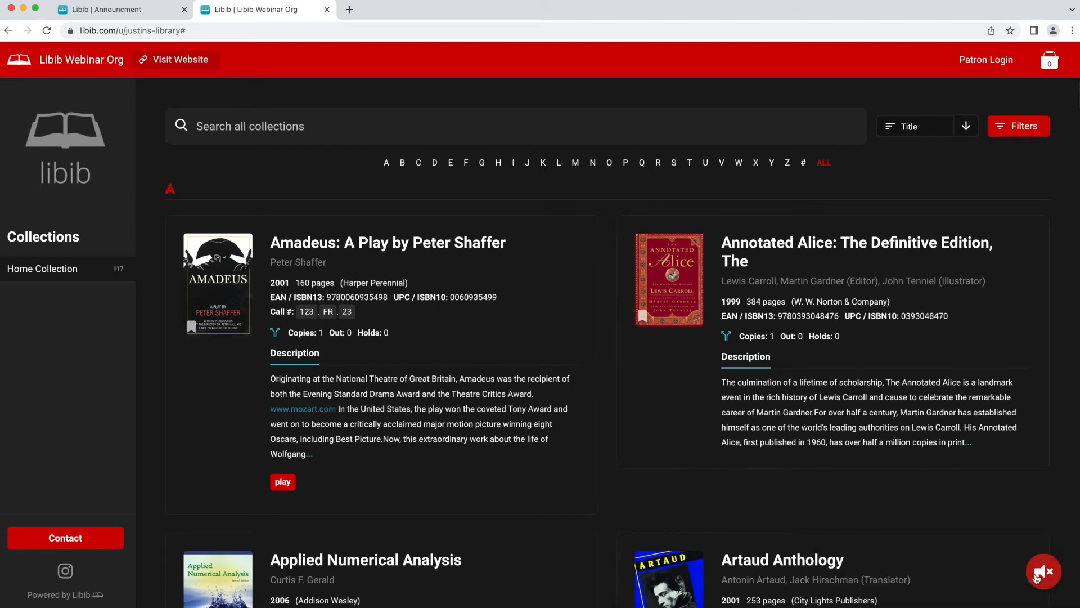
- Dismiss the welcome announcement with Got It! on the public site, then go to Lending
click(1036, 577)
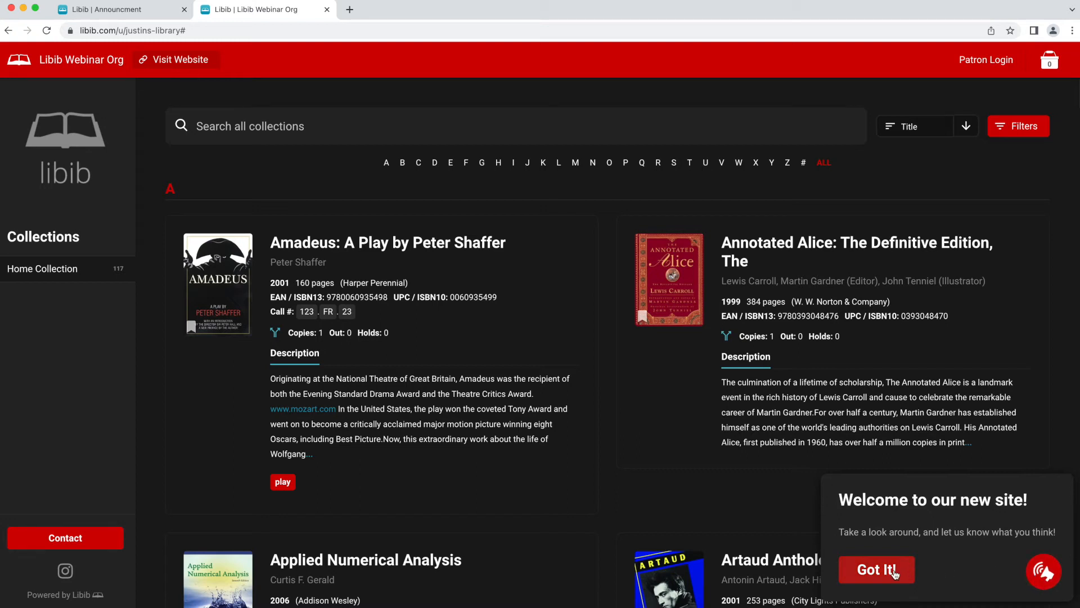
click(893, 570)
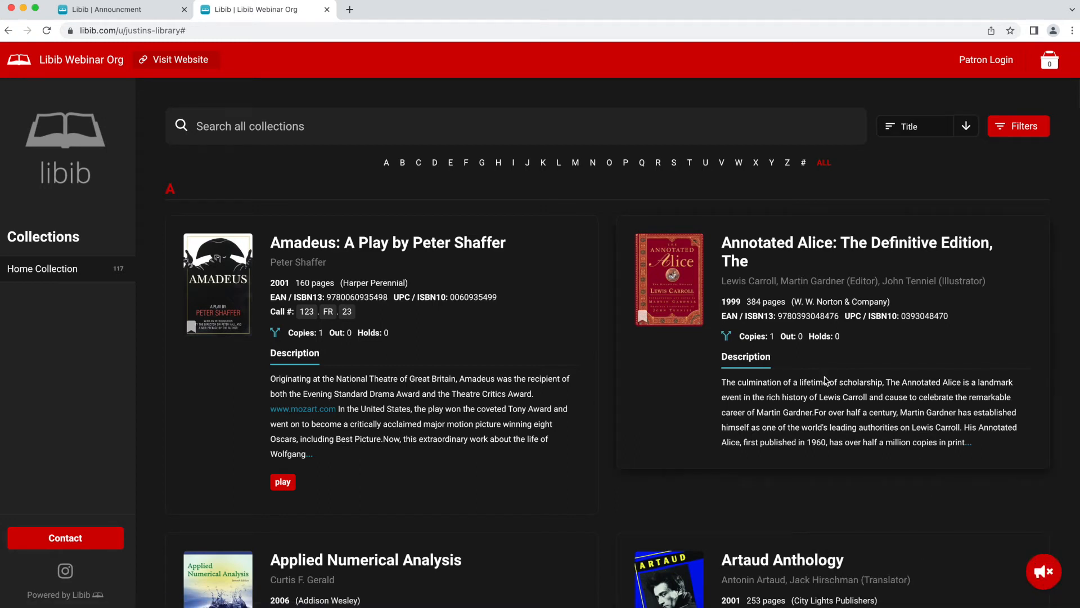
click(127, 4)
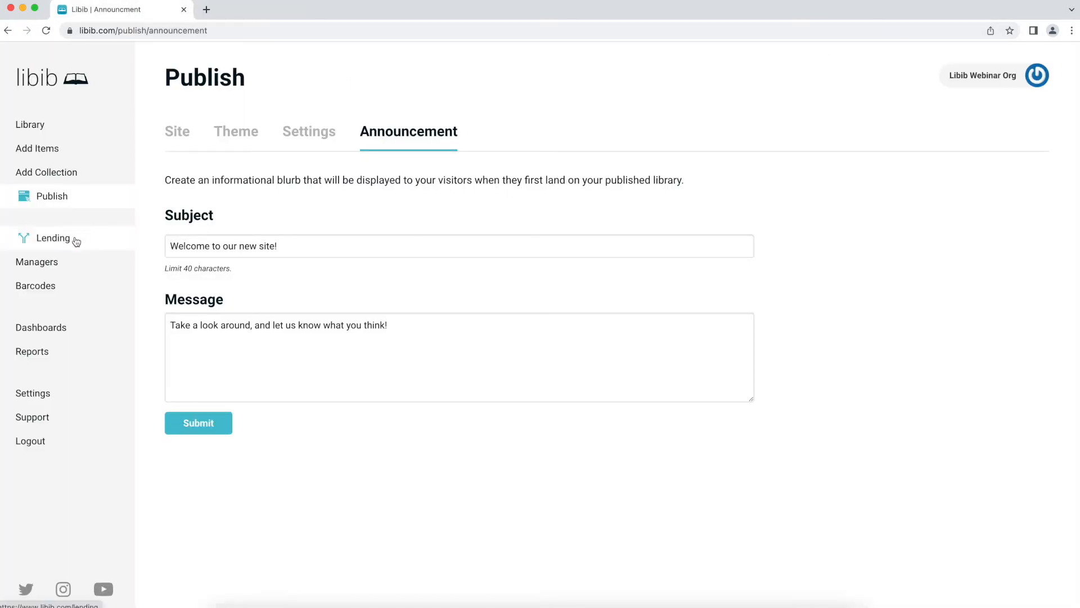
click(76, 241)
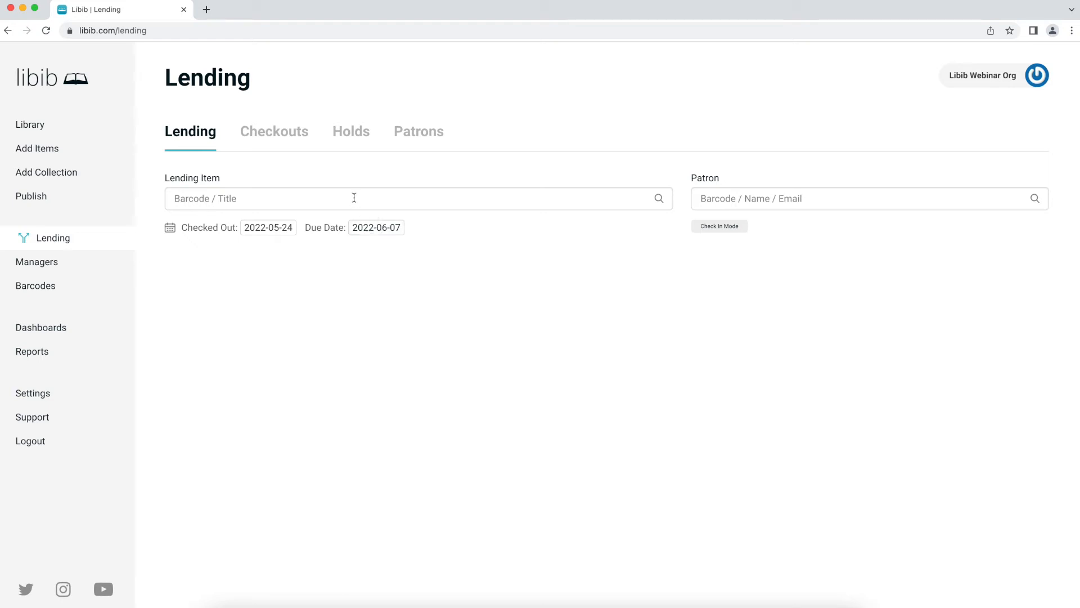
- Open Patrons > Add Patron, glance at CSV Import, and return to the blank Add Patron form
click(428, 133)
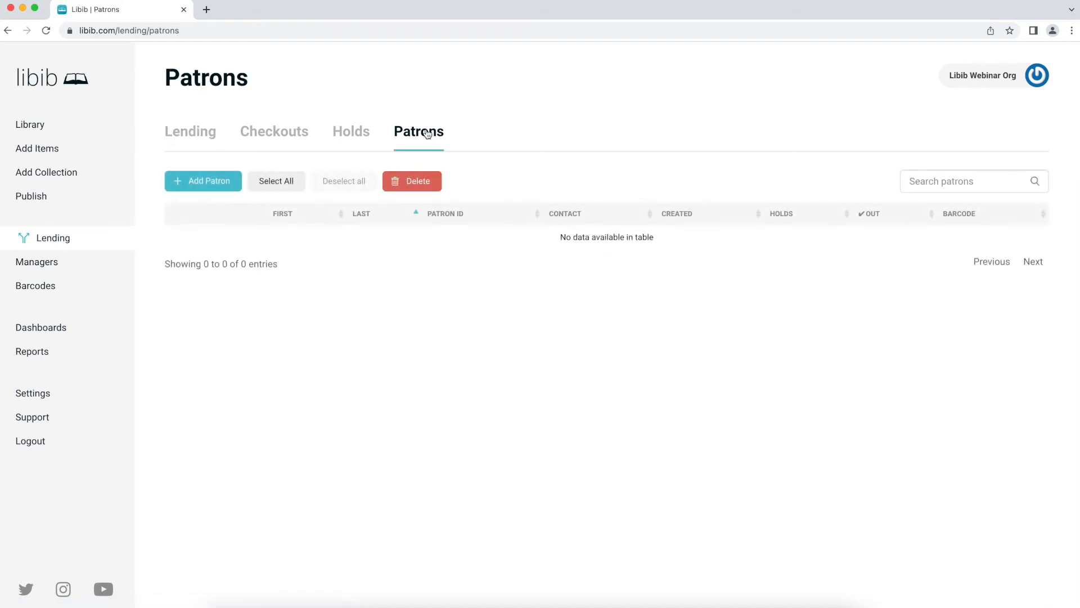
click(205, 184)
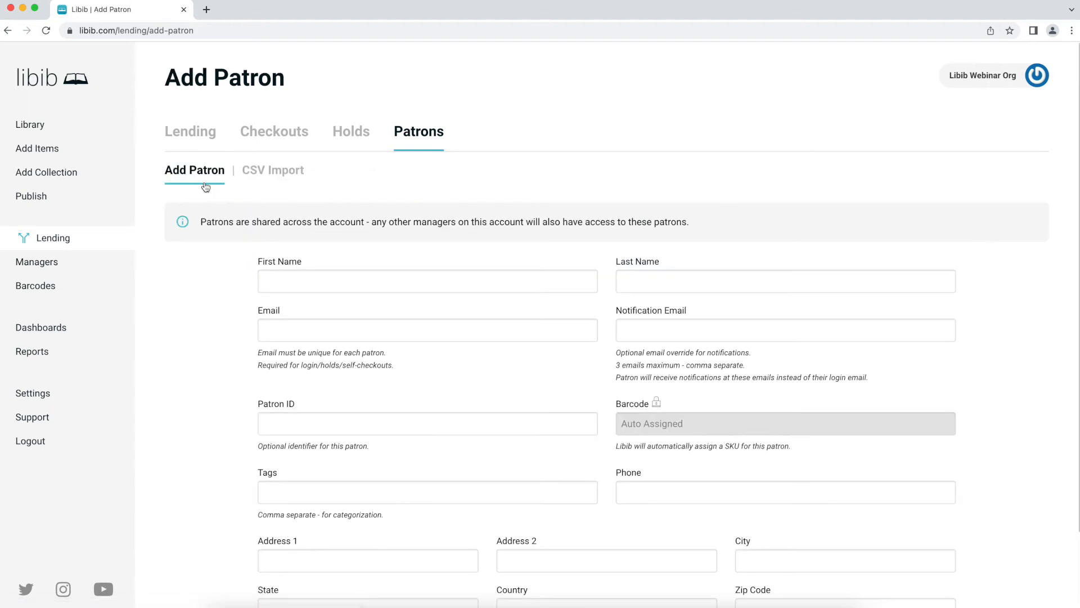
scroll(429, 227, down, 2)
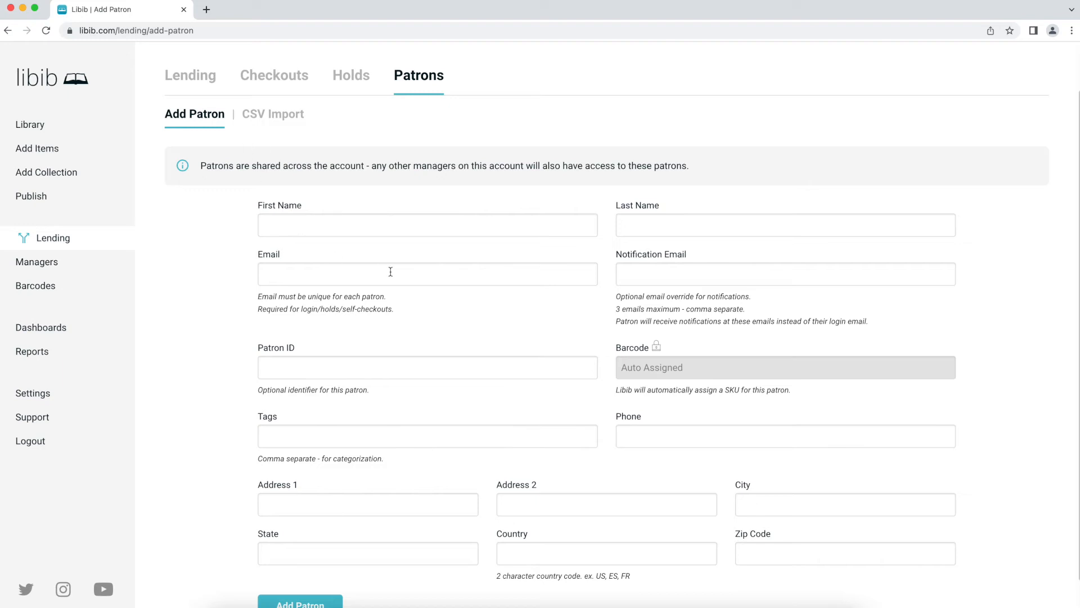
click(286, 123)
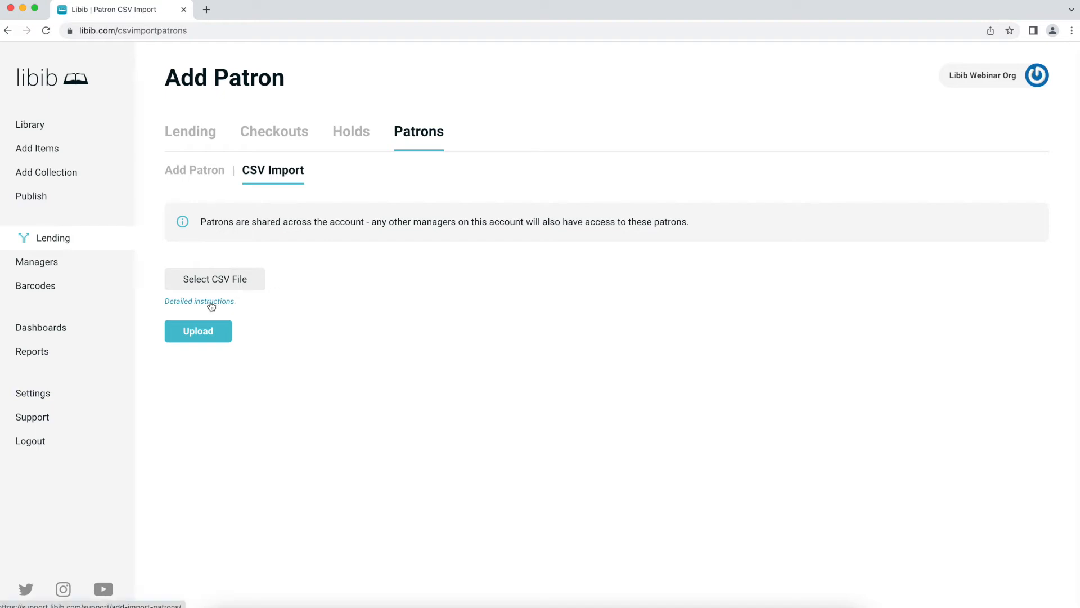
click(205, 175)
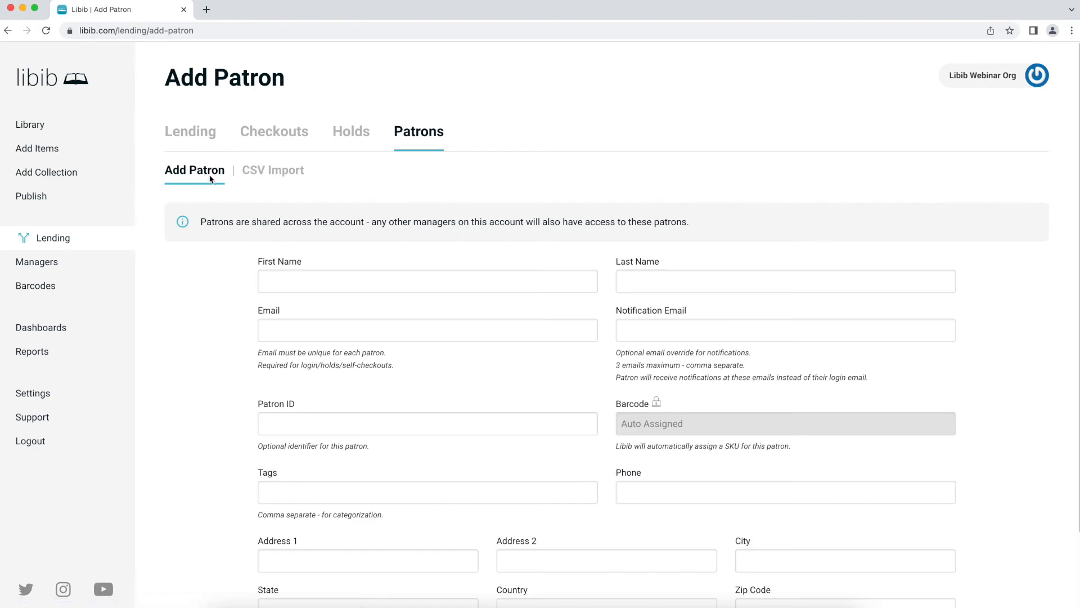
scroll(294, 230, down, 1)
- Enter the patron's first name, last name and login email address
click(297, 264)
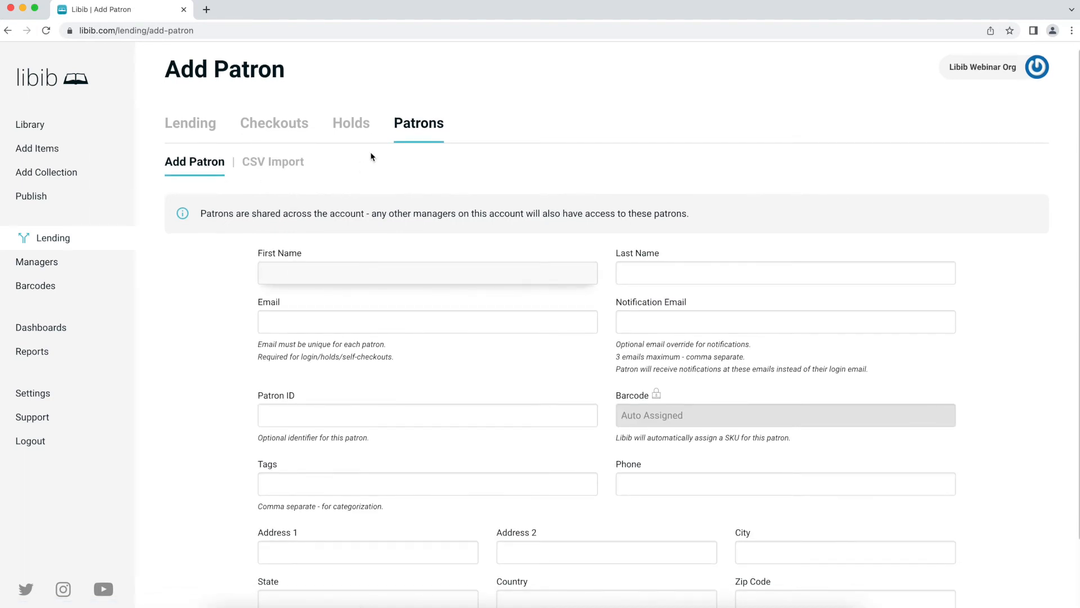
key(Tab)
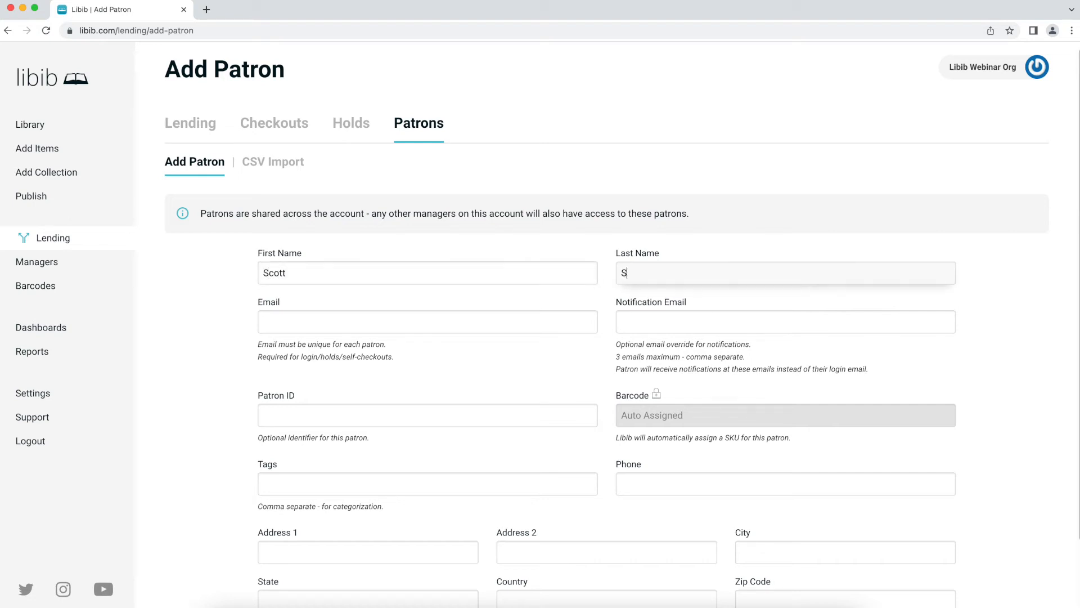
click(362, 315)
text(scott@example.com)
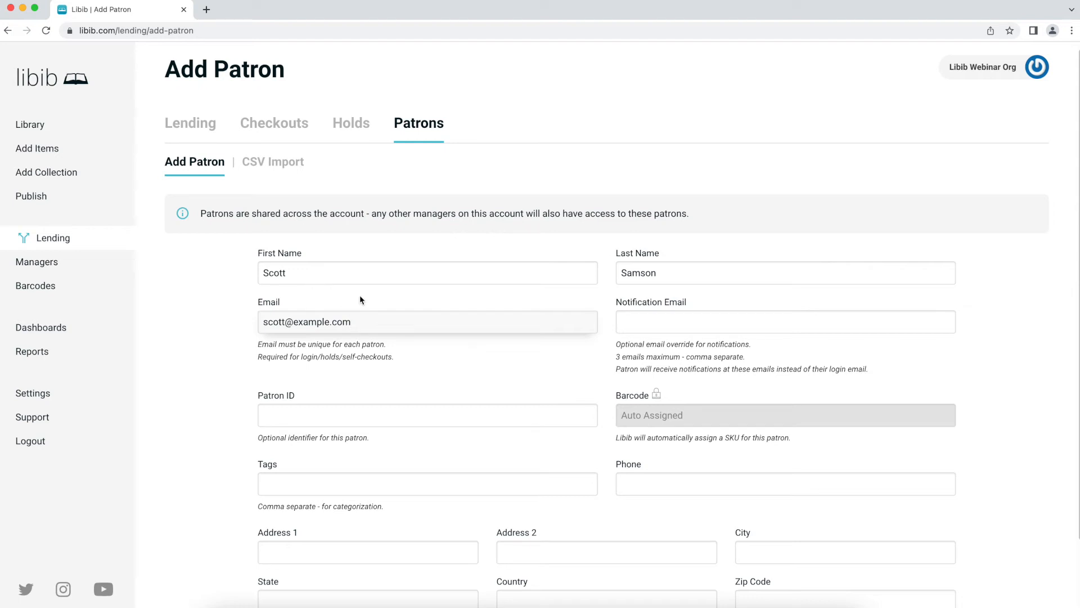
- Set two comma-separated notification emails, restore the login email, and leave Patron ID blank
scroll(360, 300, down, 2)
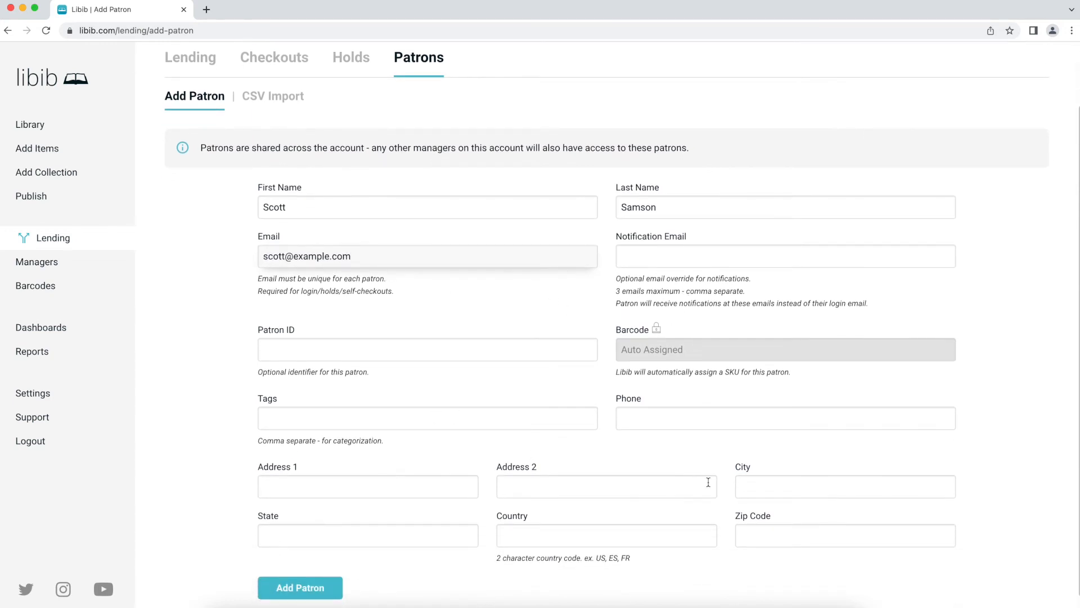
click(655, 255)
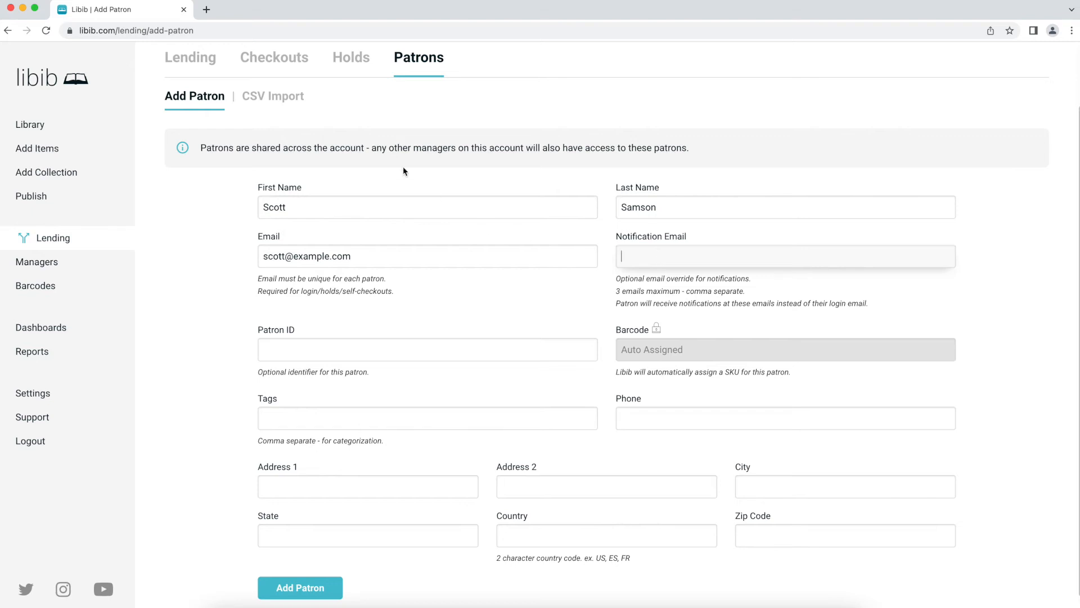
drag(379, 267, 261, 257)
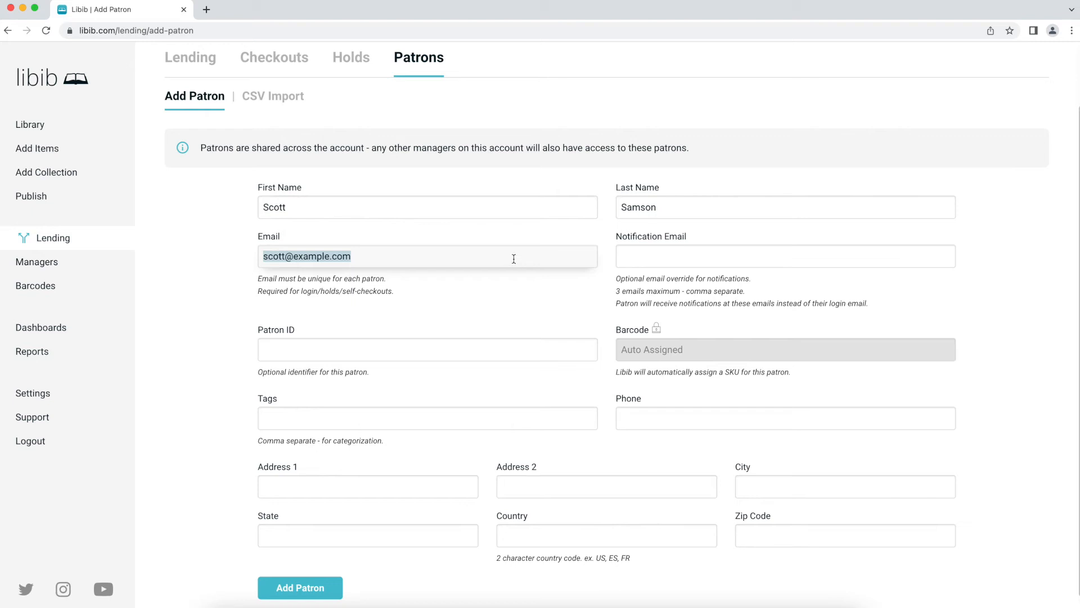
key(ctrl+x)
click(629, 259)
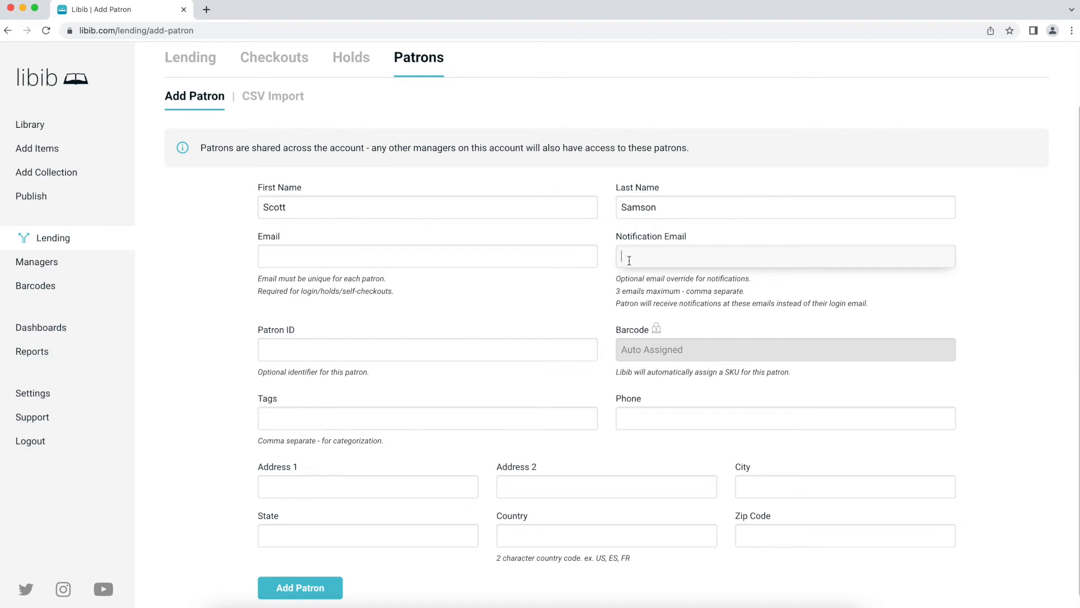
key(ctrl+v)
text(,scott2@example.com)
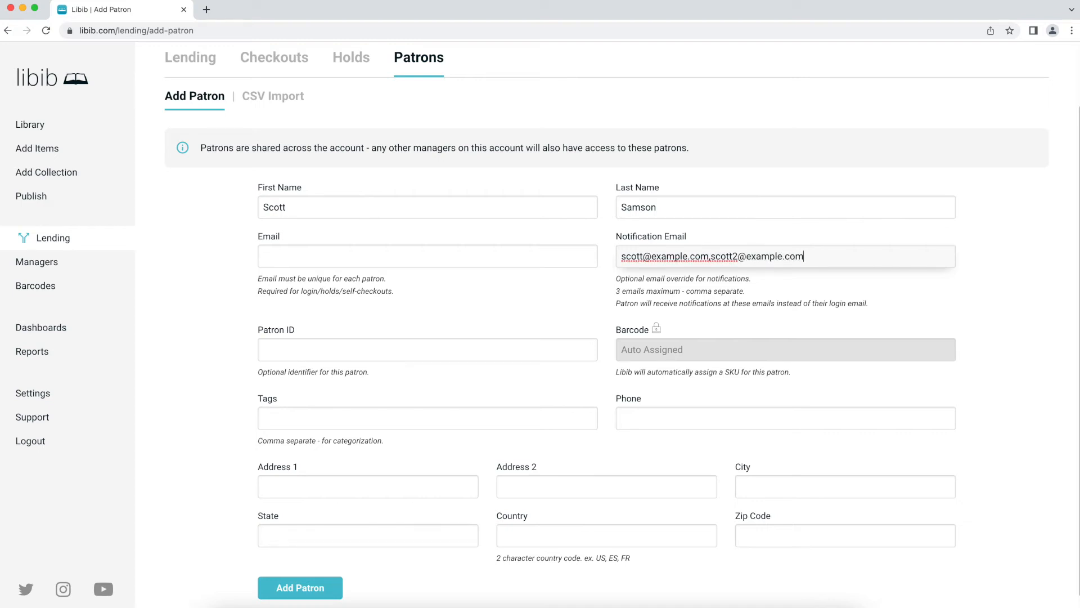
click(541, 255)
key(super+v)
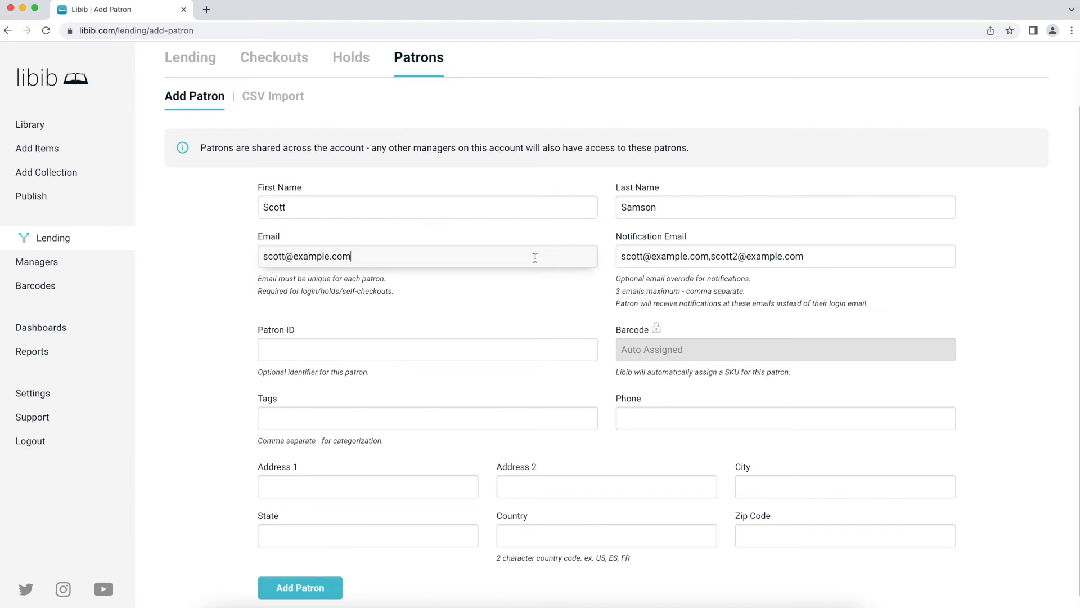
scroll(405, 304, down, 1)
click(363, 326)
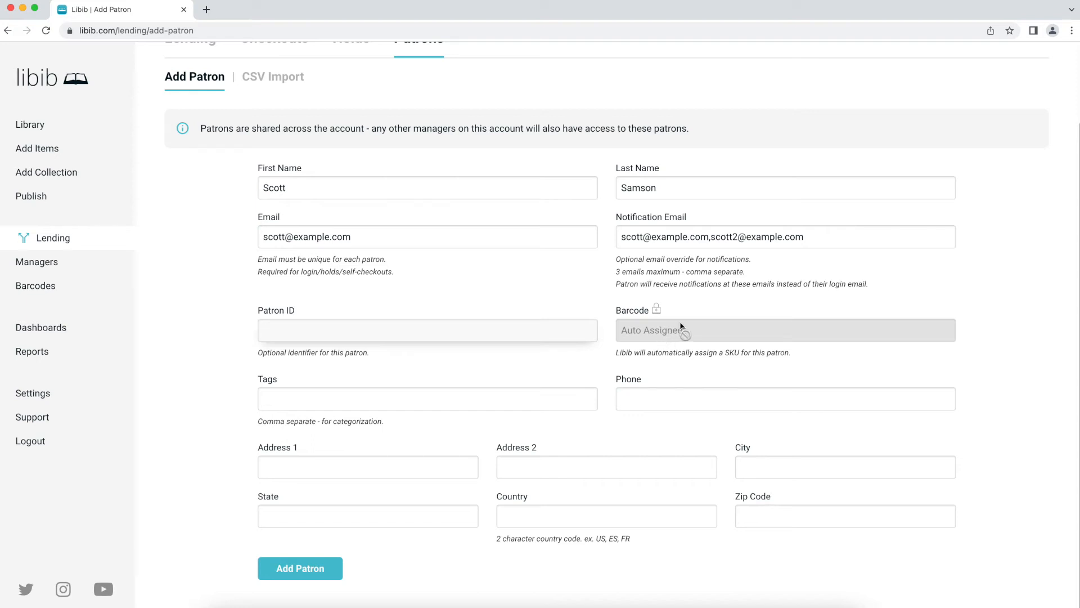
click(766, 330)
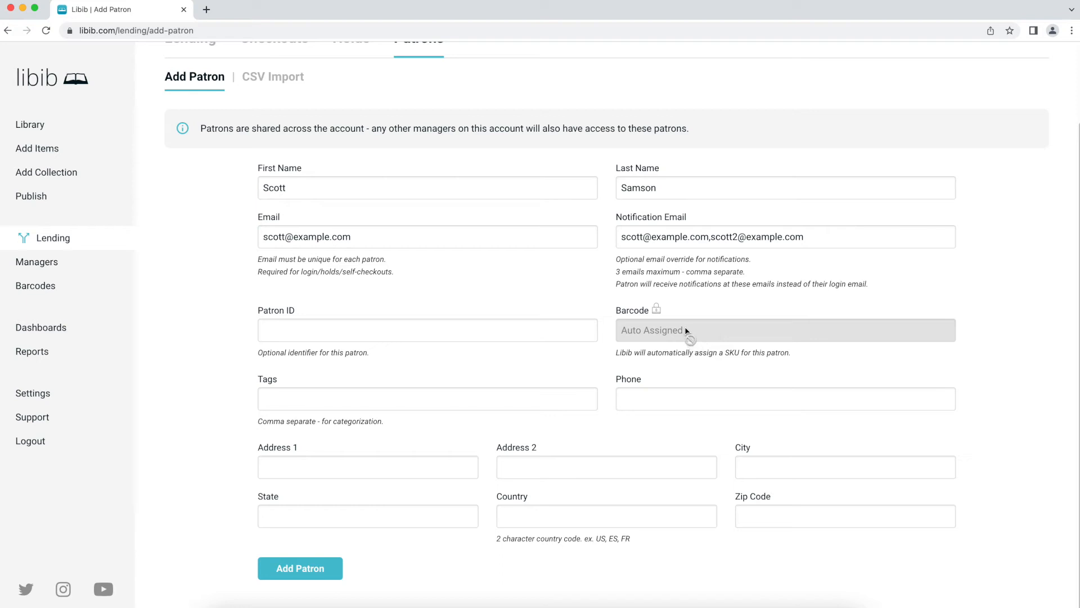
- Override the barcode lock, tag the new patron 'Classroom 24', save it, and return to Lending
click(657, 309)
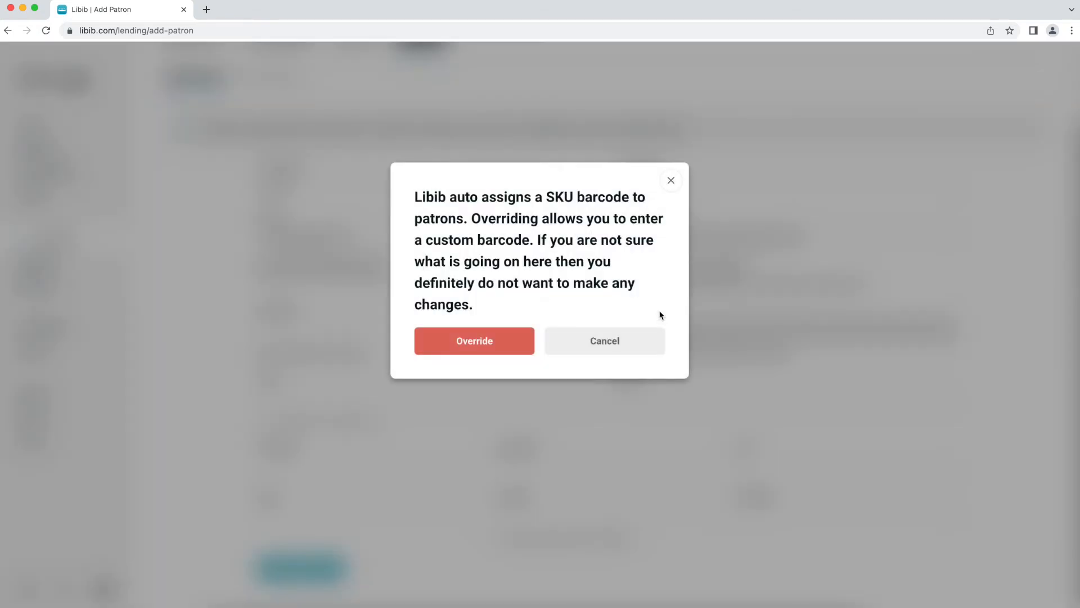
click(519, 351)
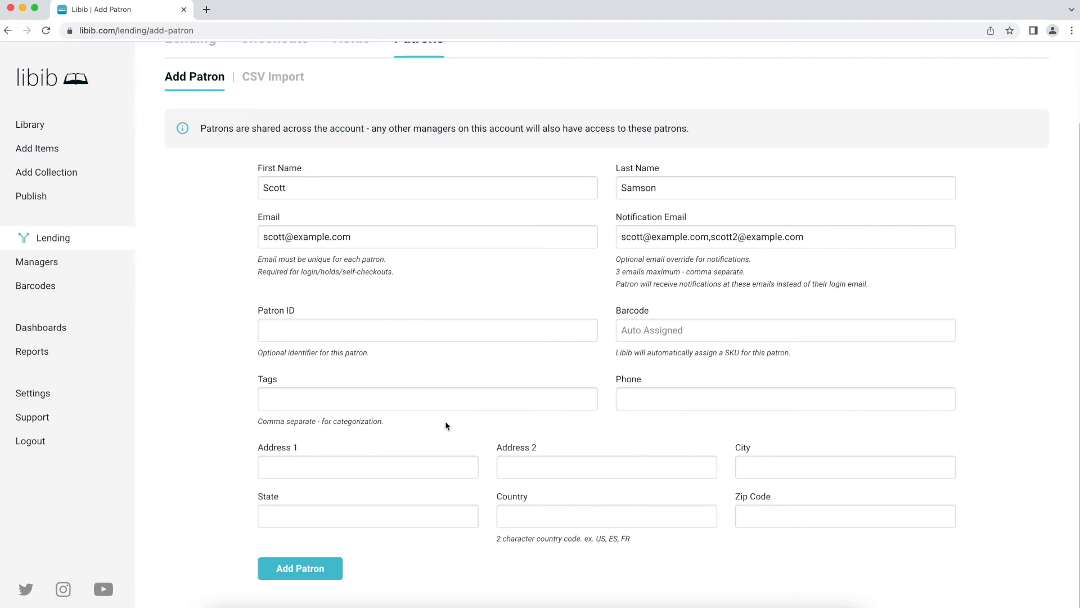
click(399, 394)
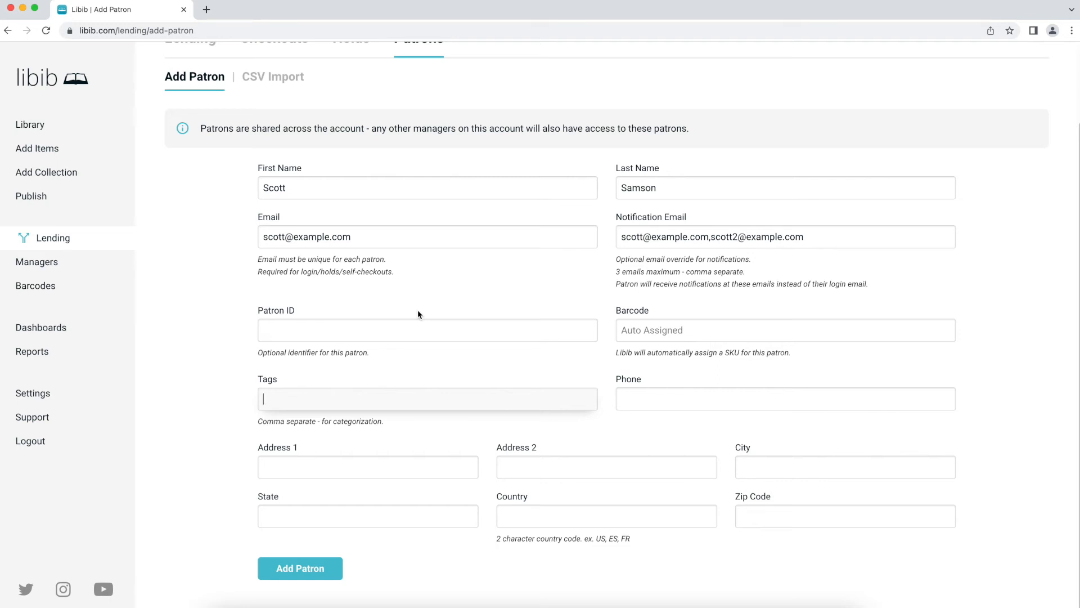
text(Classroom 24)
key(Tab)
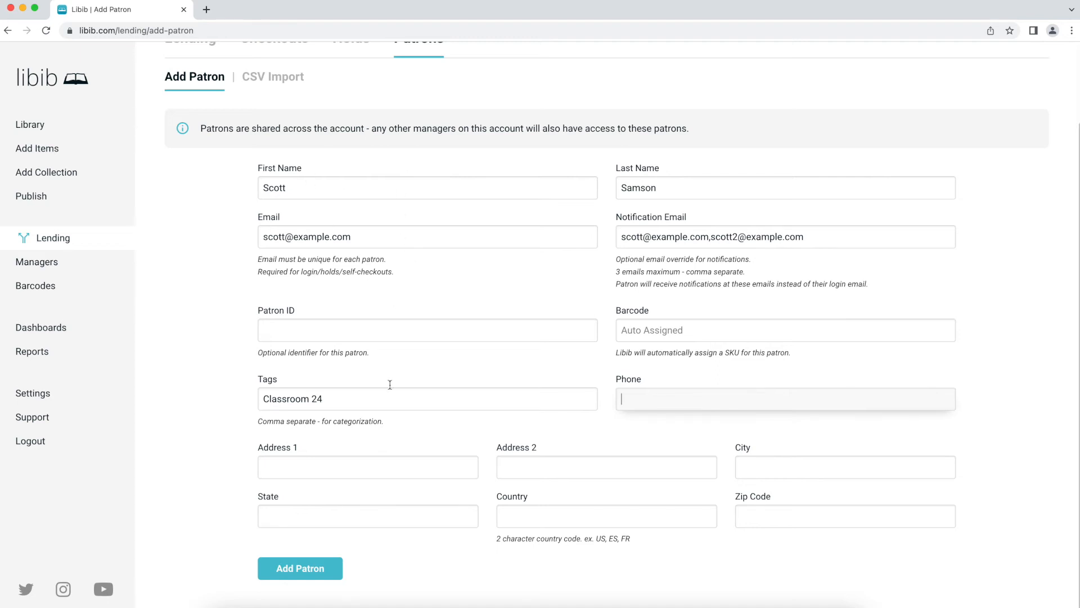
click(319, 578)
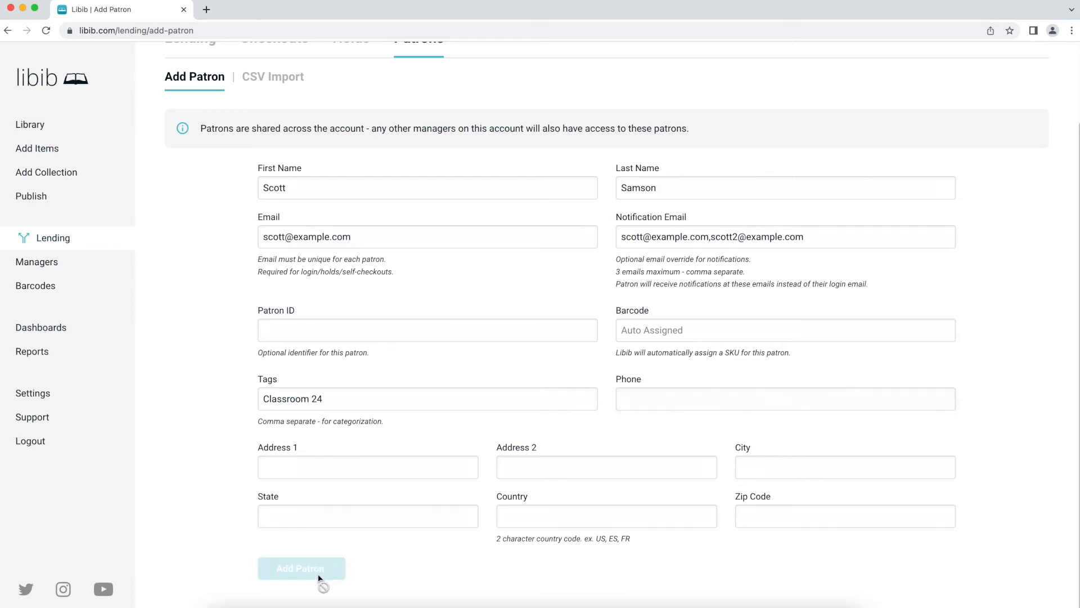
scroll(468, 247, up, 2)
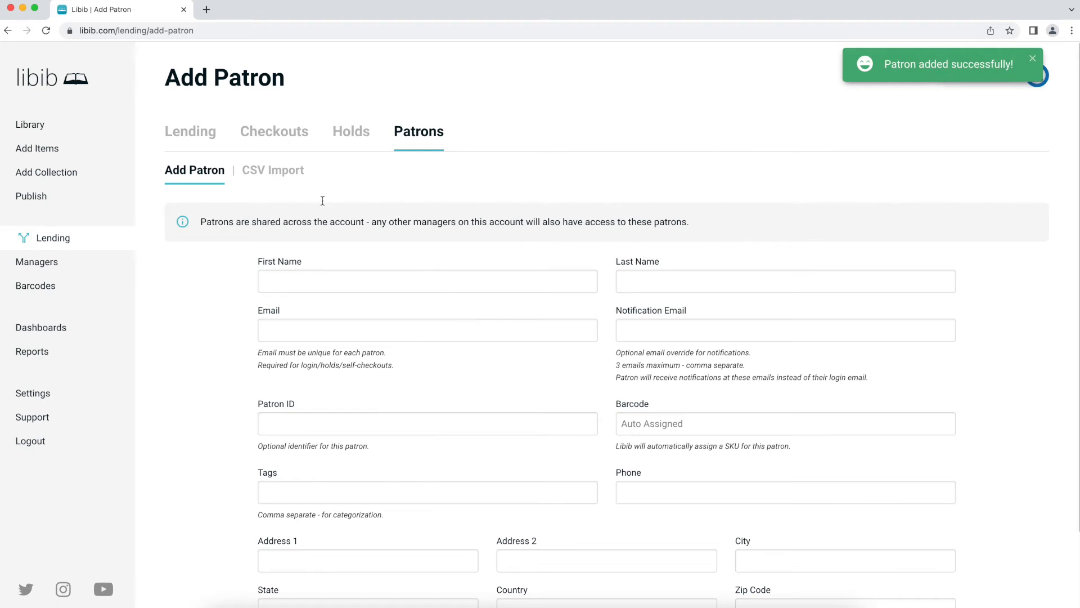
click(195, 136)
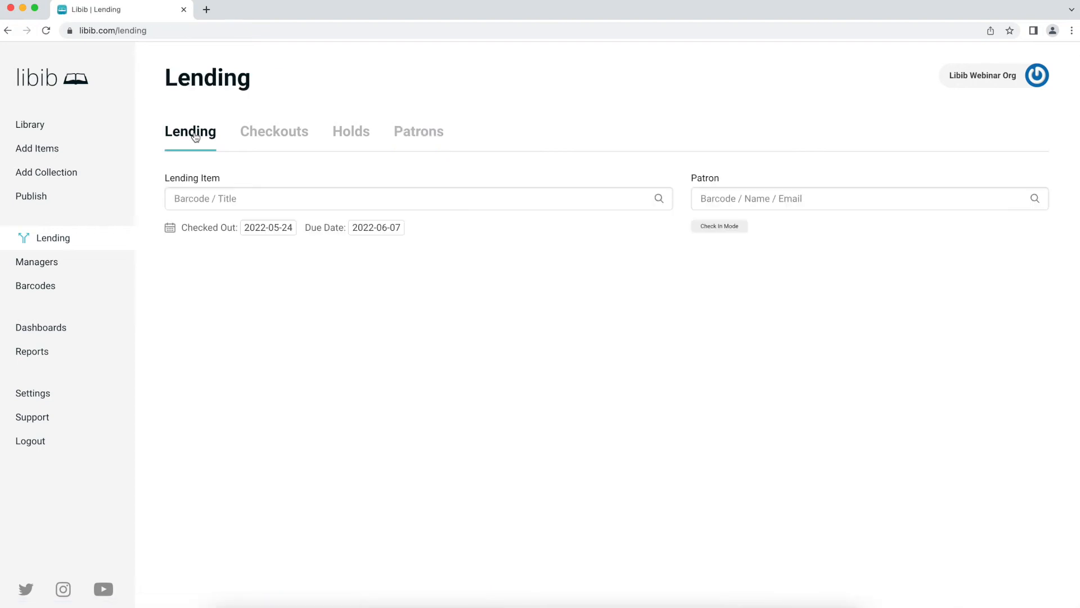
click(265, 198)
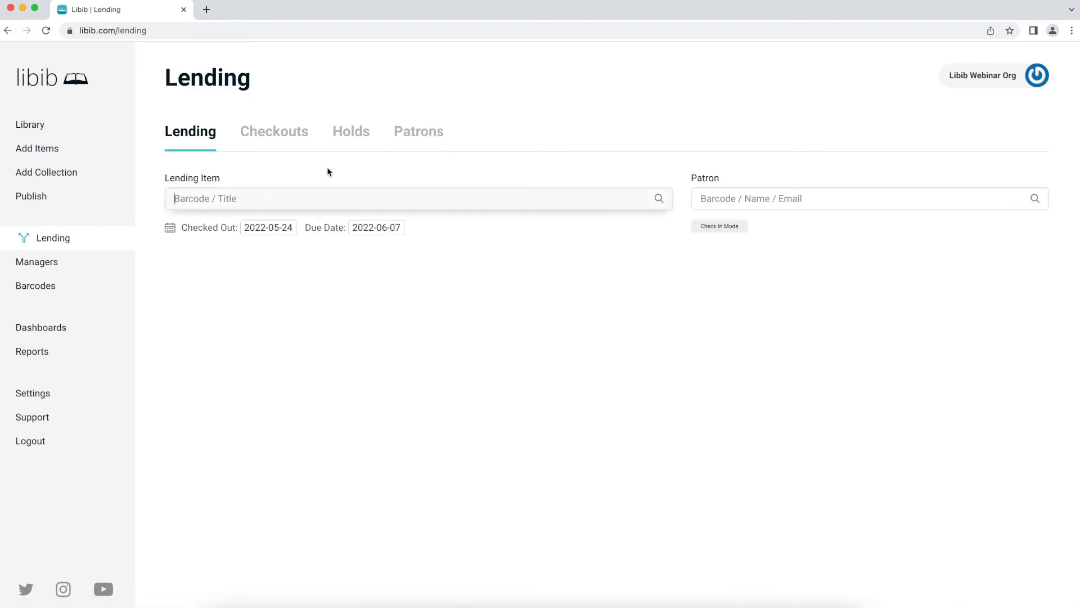
key(super+Tab)
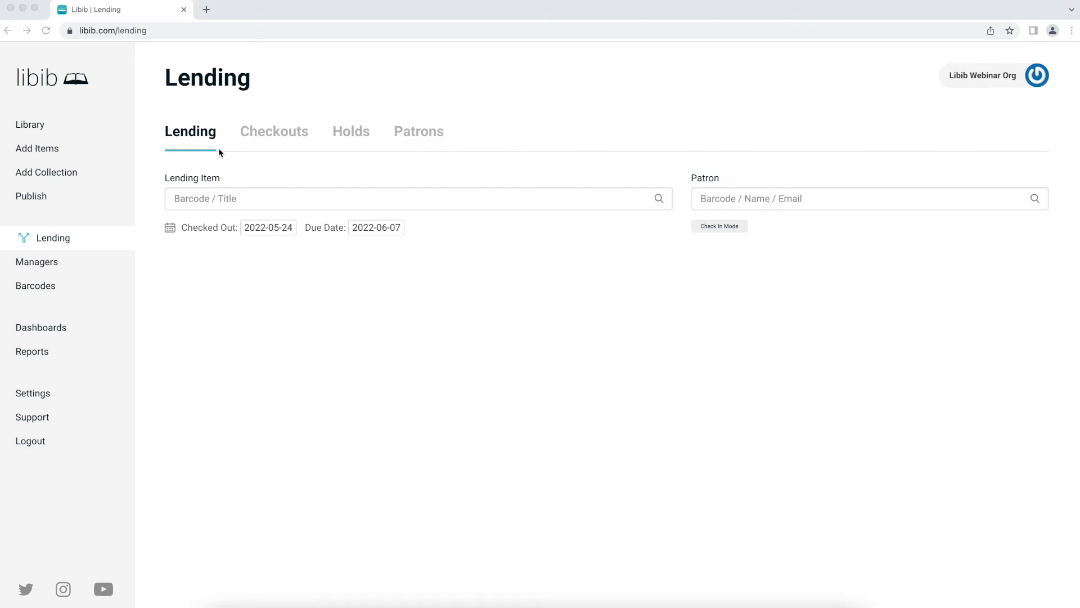
click(246, 203)
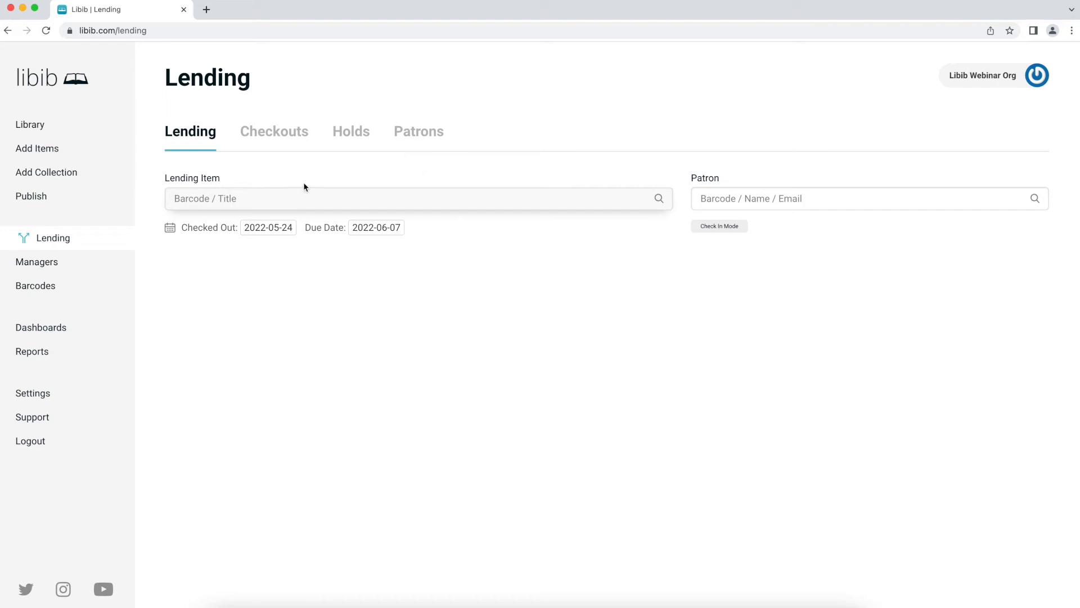
text(9780143135036)
key(Return)
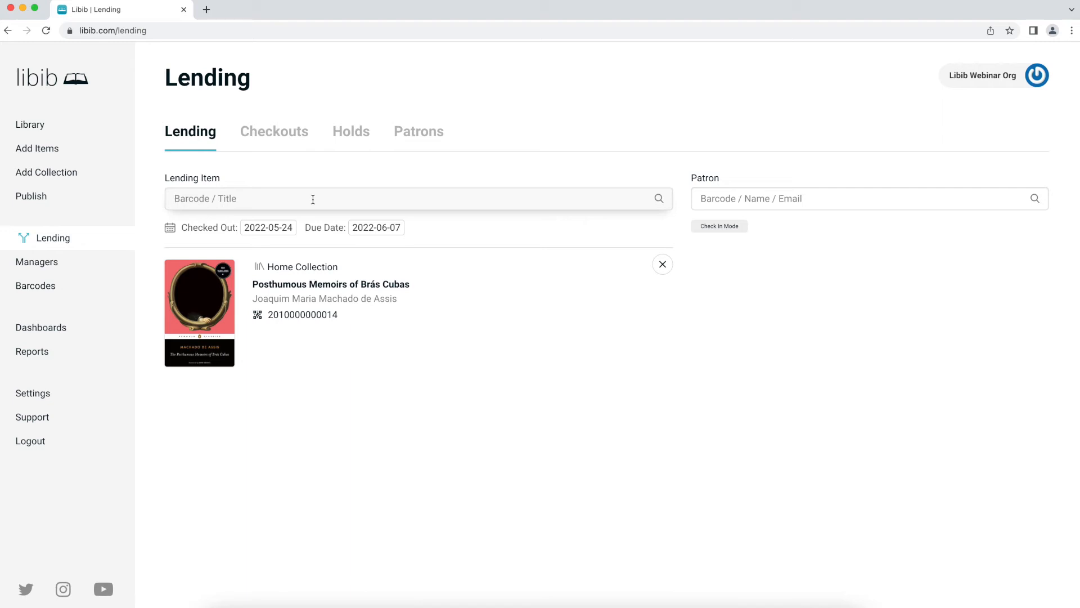
- Search 'state' and add Empire State: A Love Story (or Not) to the lending list
text(st)
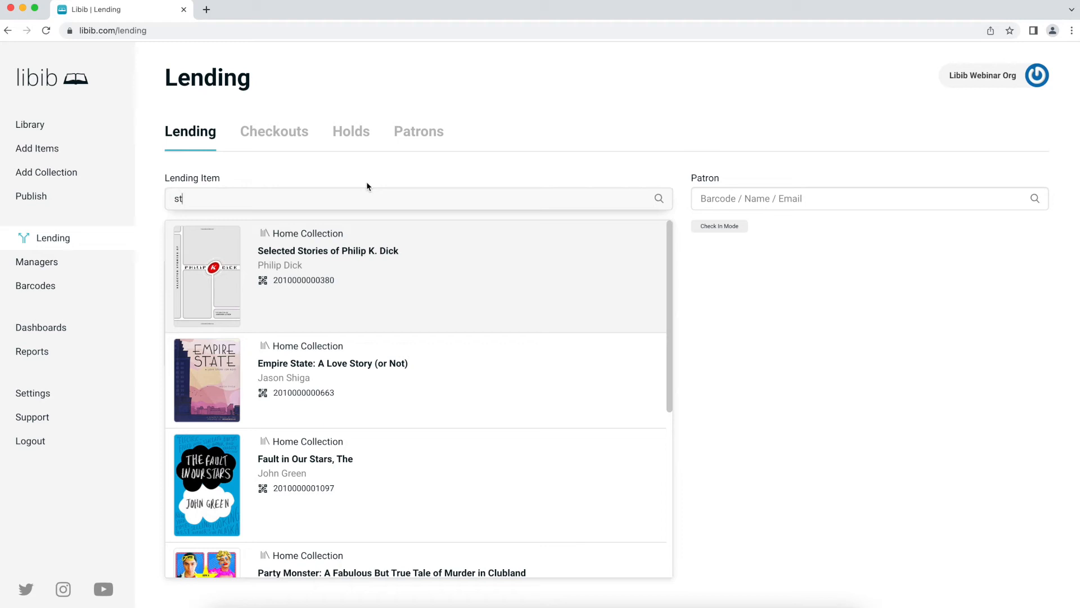
text(ate)
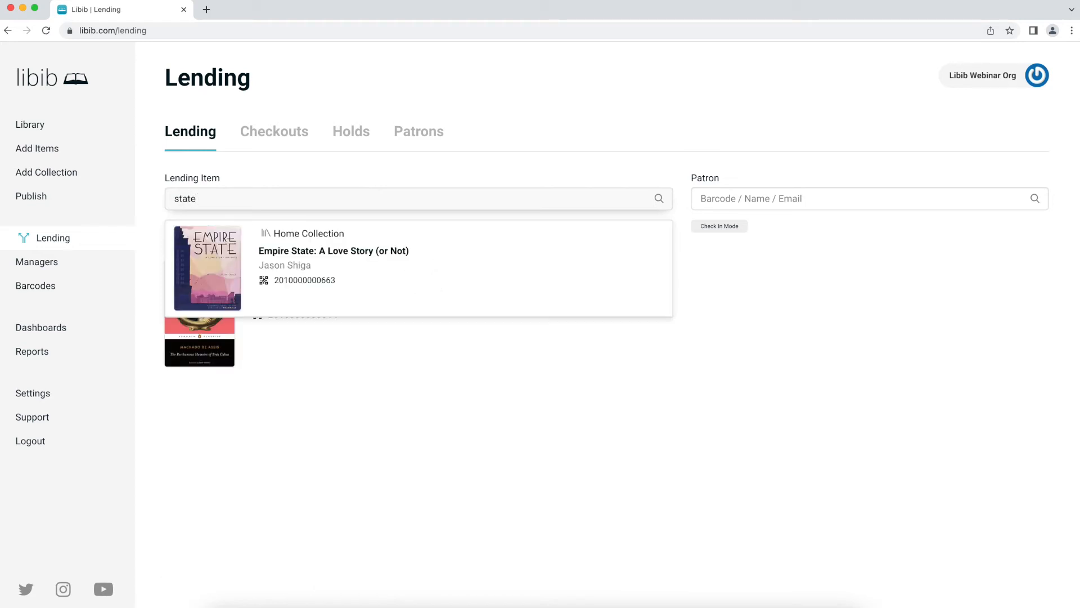
click(357, 273)
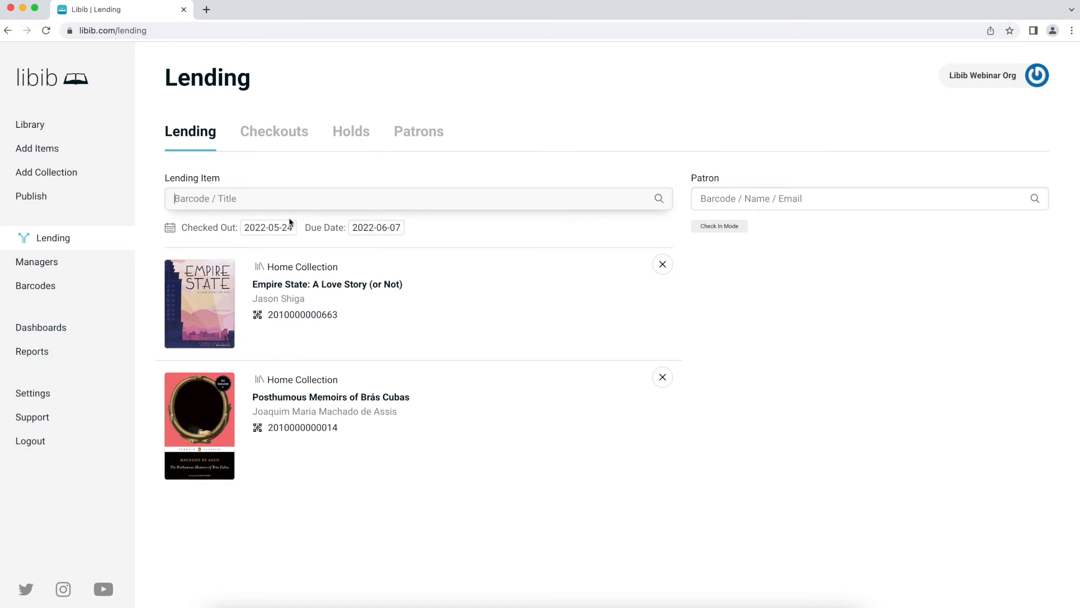
- Move the pending checkout's due date from 2022-06-07 to 2022-07-07
click(390, 235)
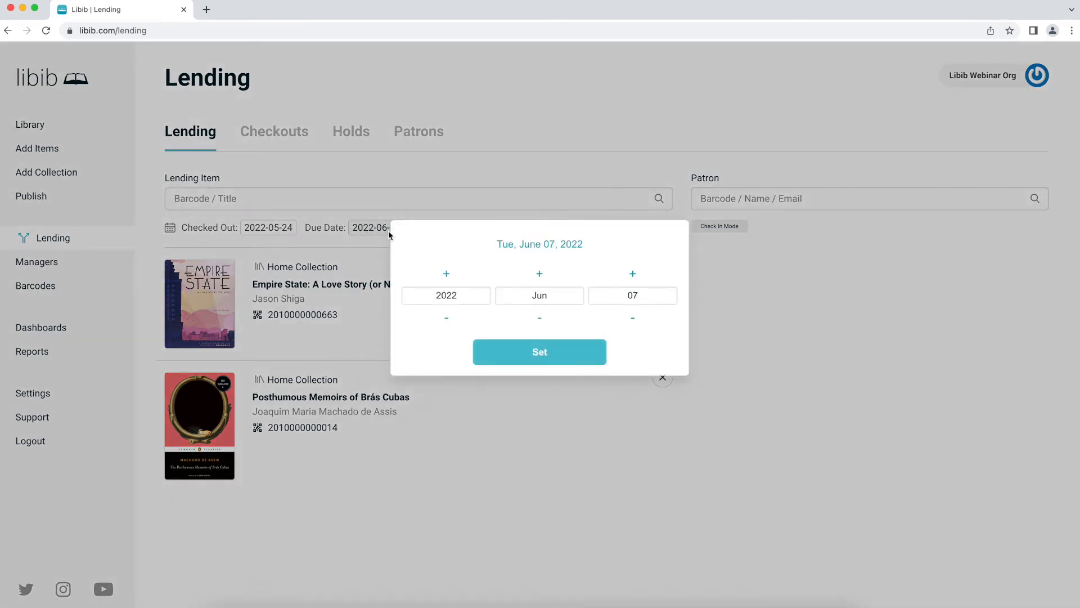
click(539, 274)
click(556, 351)
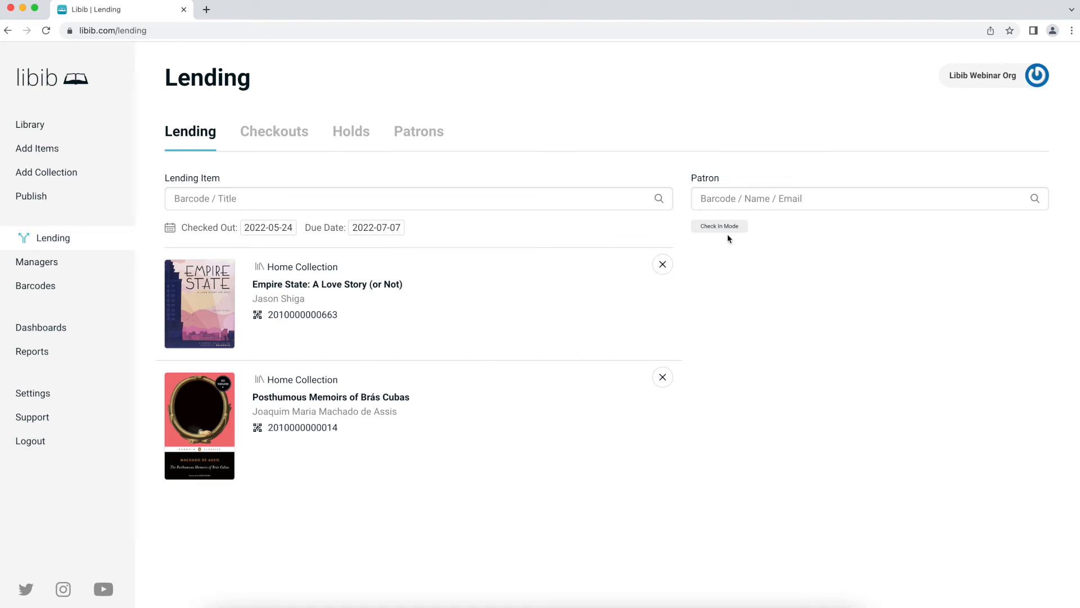
click(735, 197)
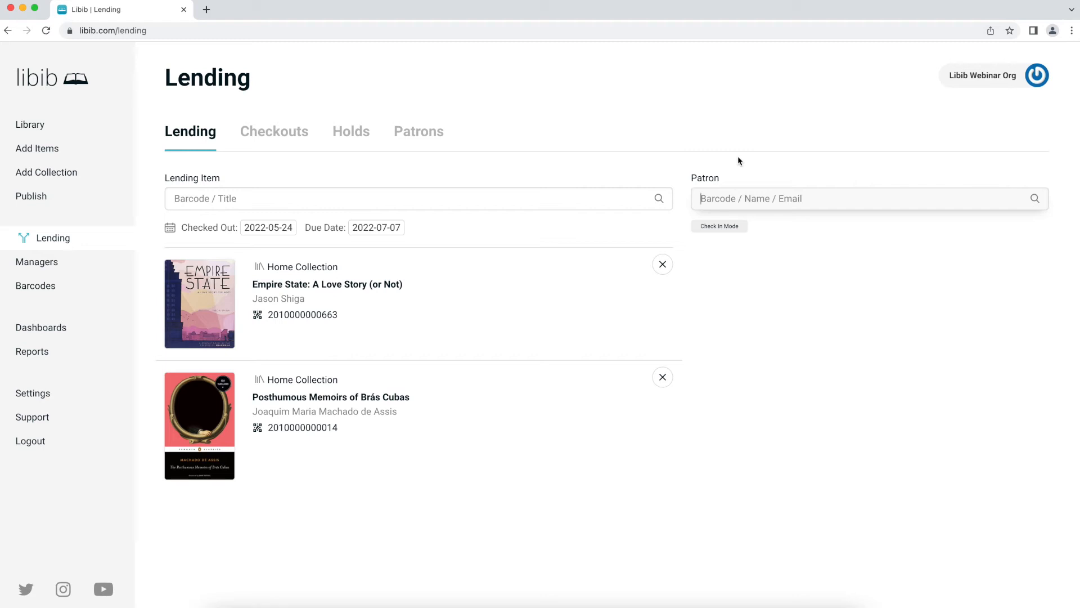
- Search for and select the borrowing patron, then check out both books to them
text(sco)
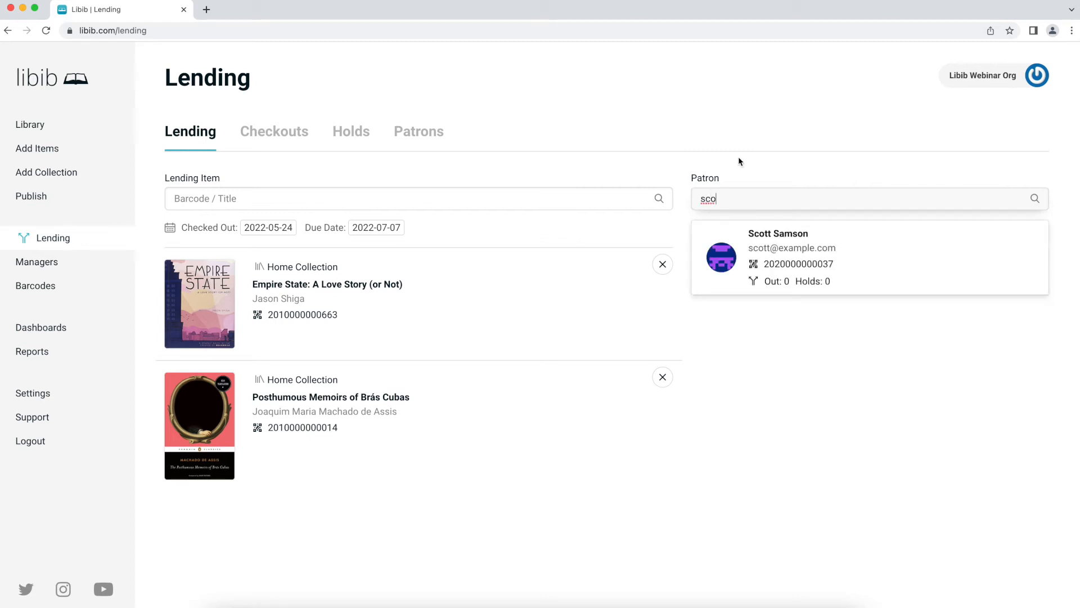
click(857, 258)
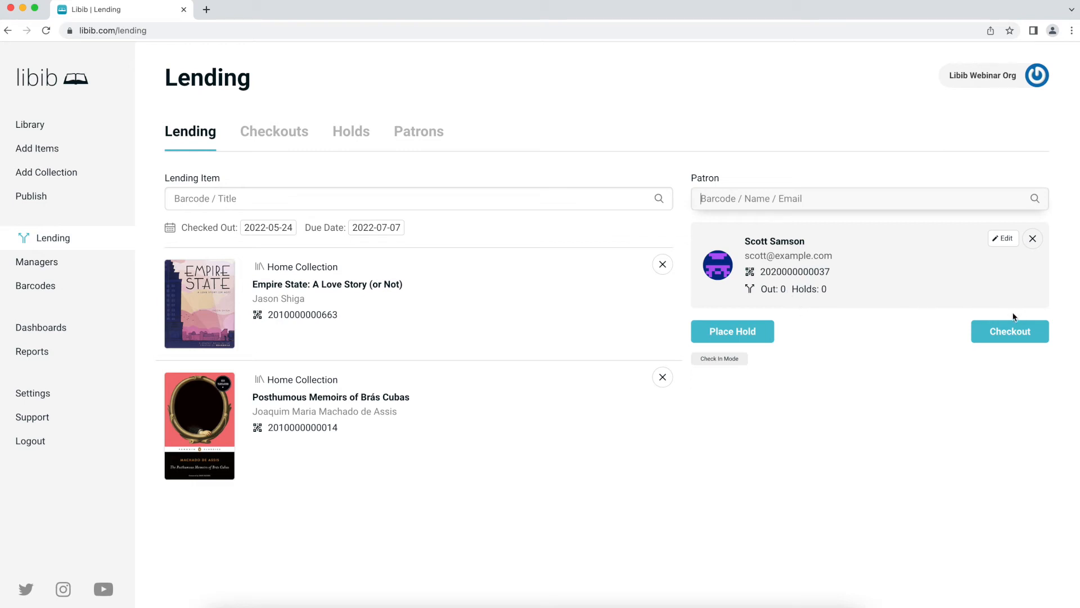
click(1012, 333)
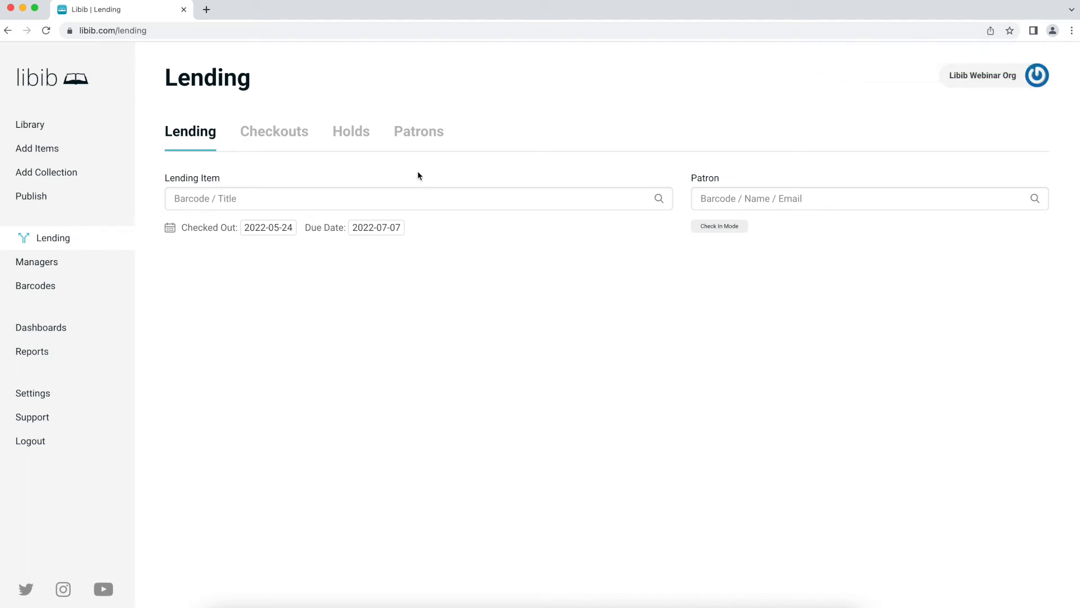
- On the Checkouts list, extend Empire State's due date two days to 2022-07-11
click(254, 140)
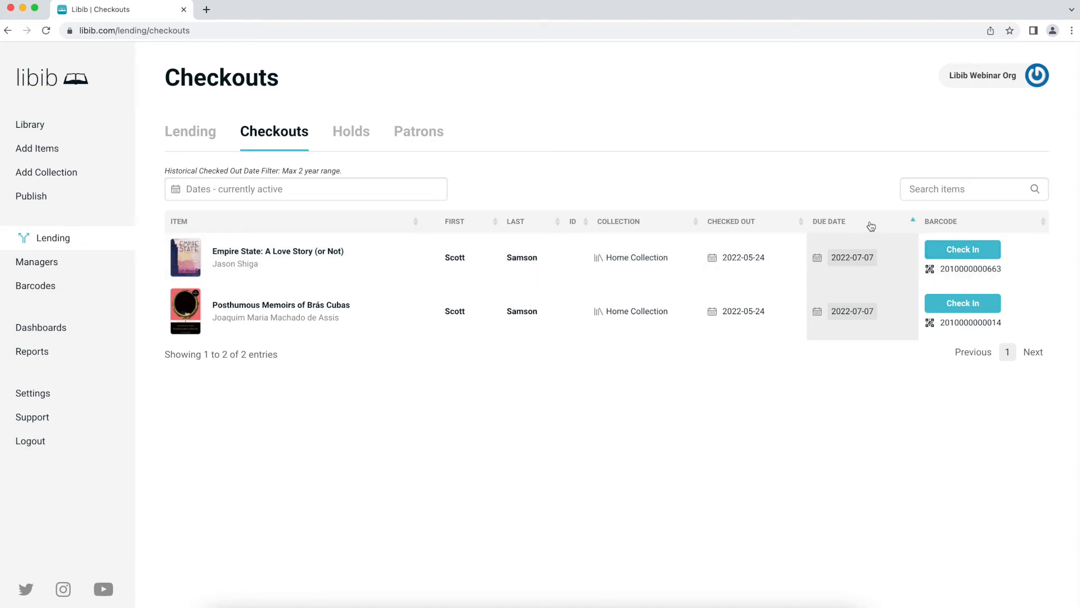
click(862, 263)
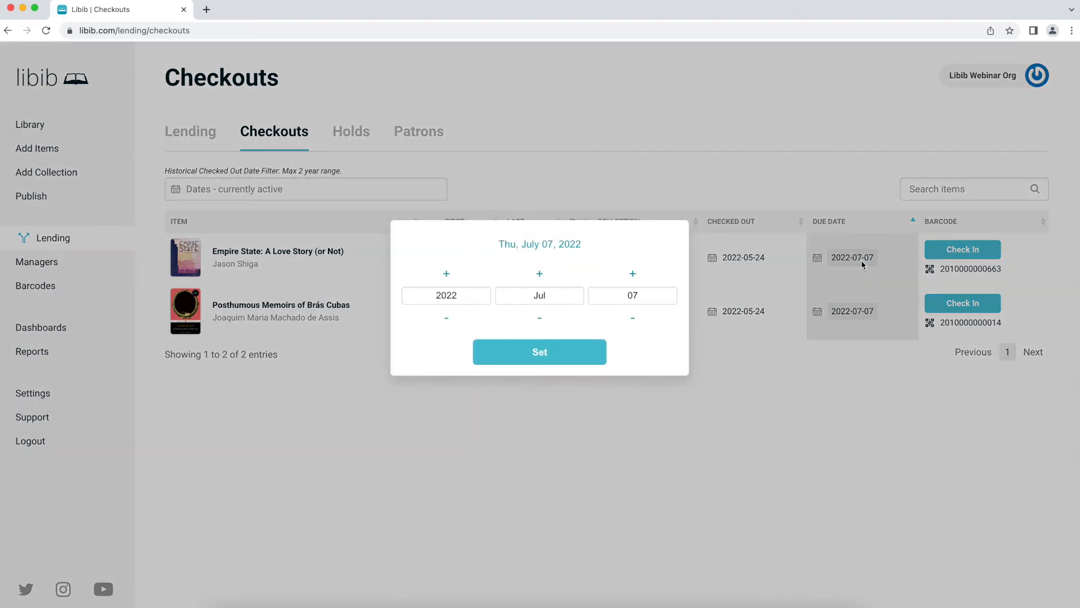
click(632, 274)
click(632, 274)
click(632, 273)
click(633, 273)
click(576, 349)
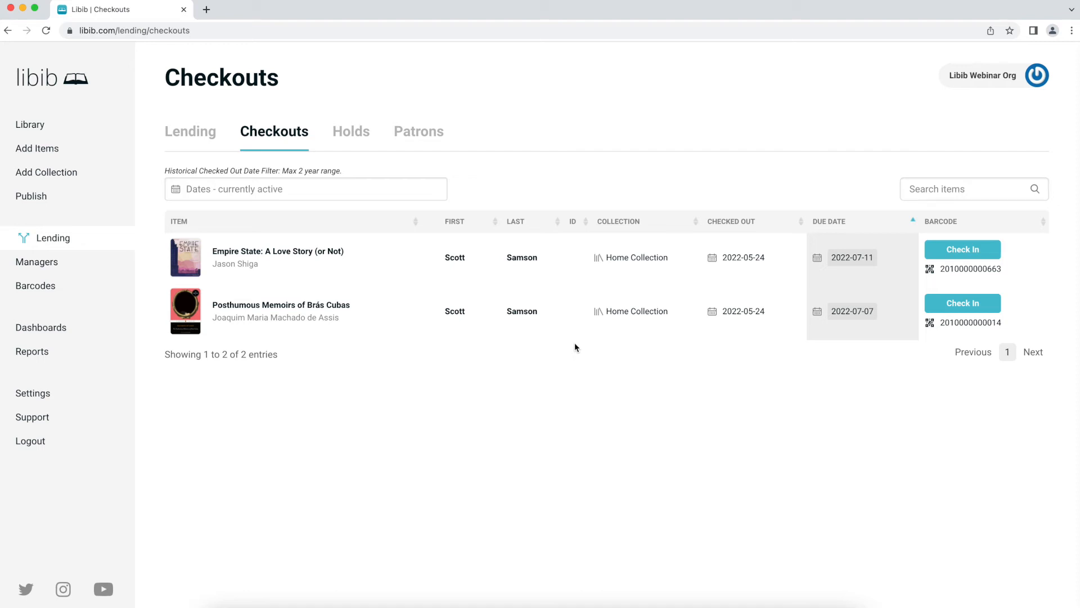
click(952, 189)
text(empire state)
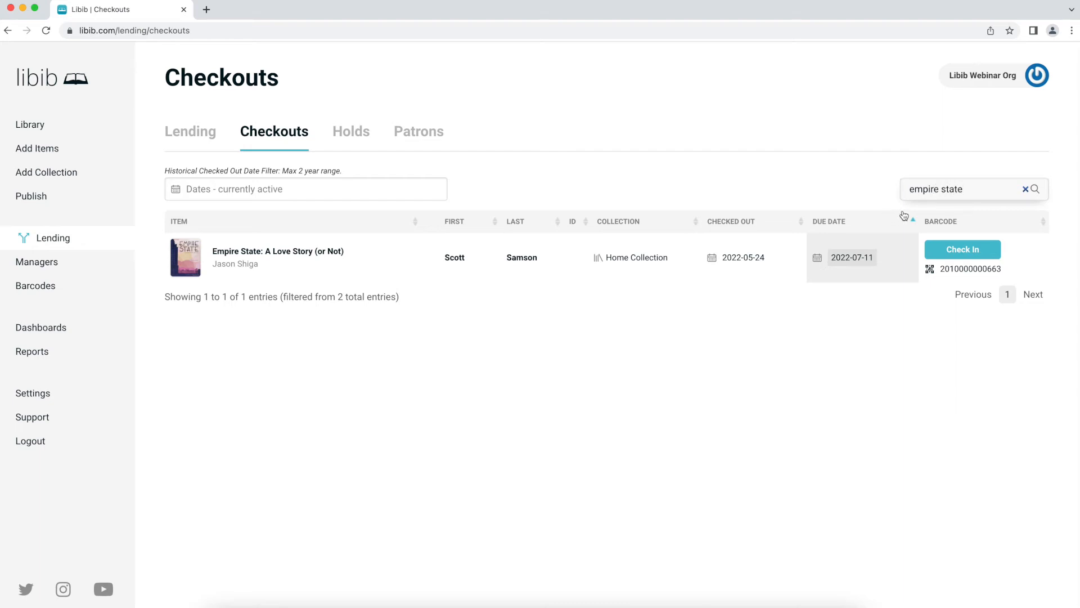
click(866, 260)
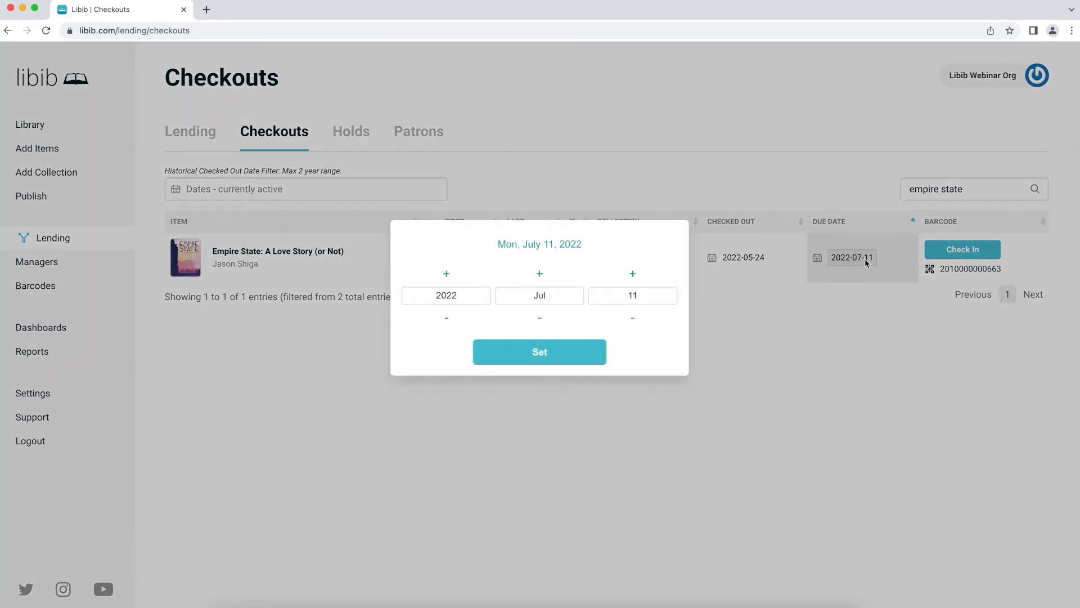
click(582, 351)
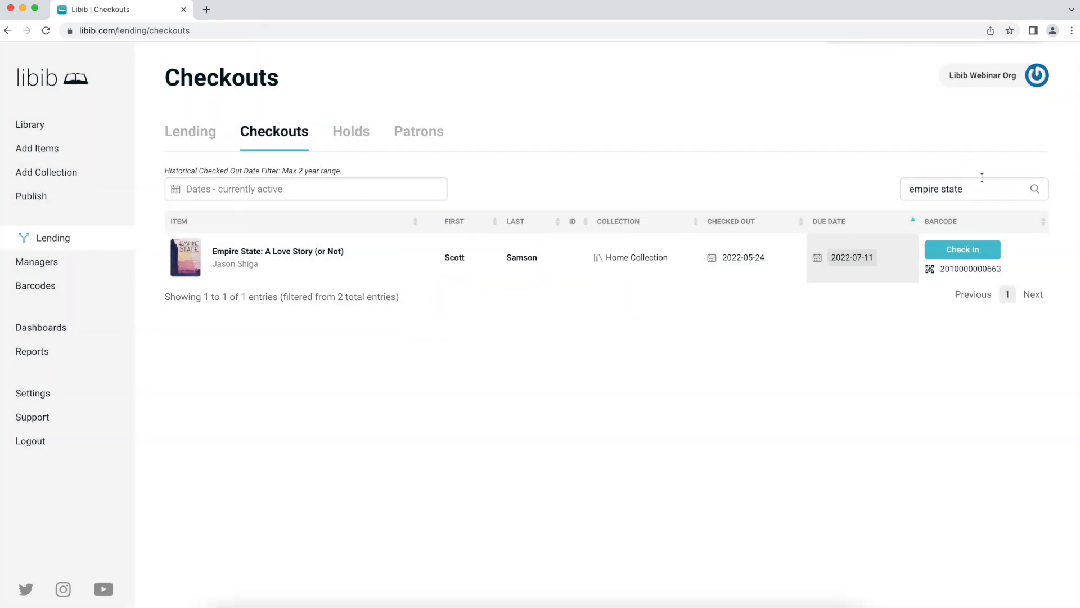
click(907, 187)
key(super+a)
key(BackSpace)
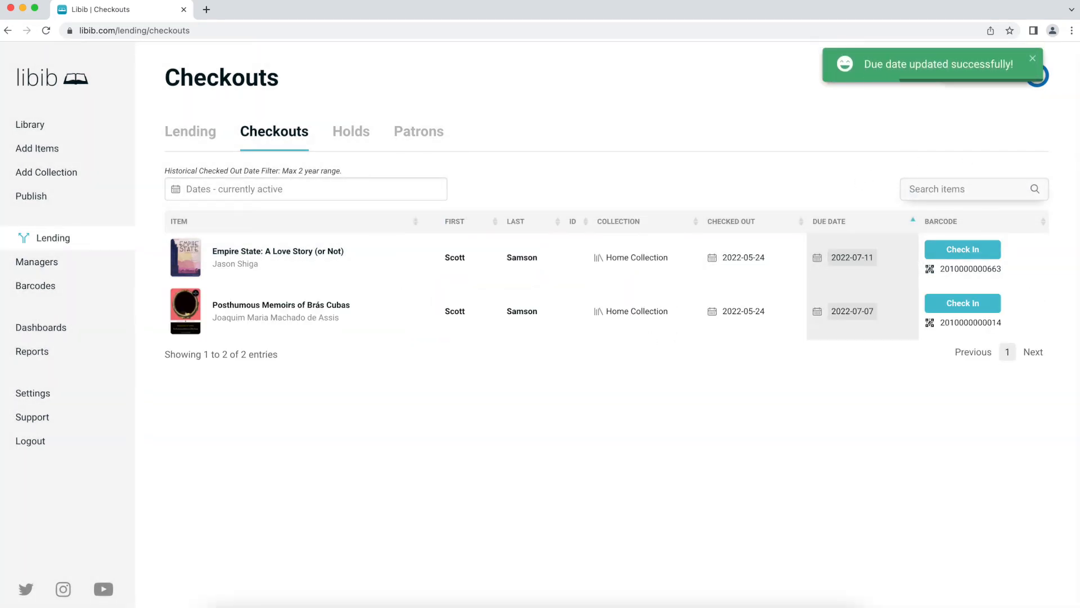
click(336, 192)
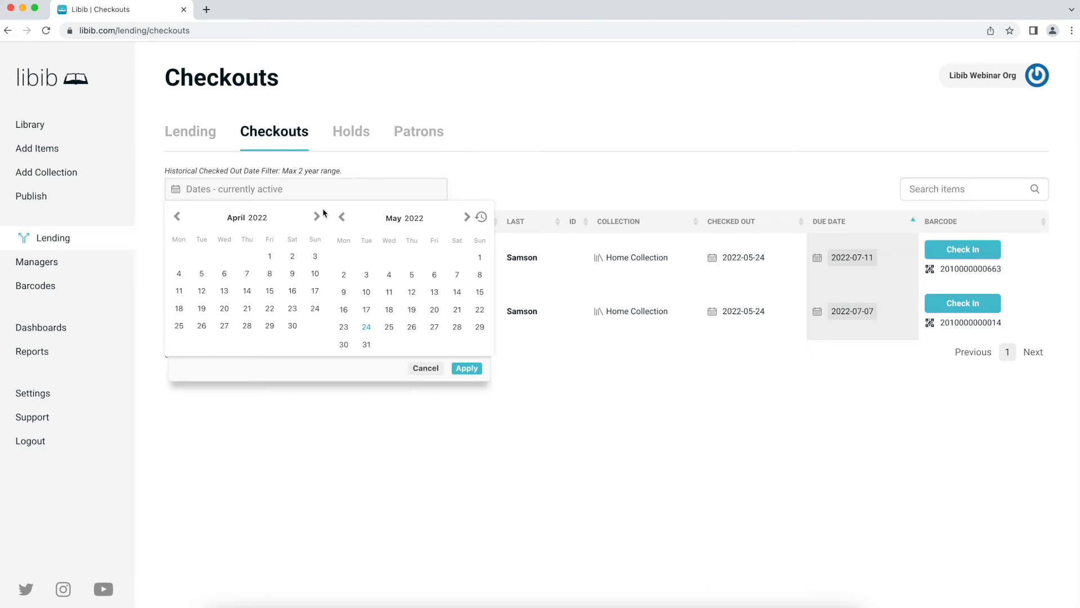
click(272, 257)
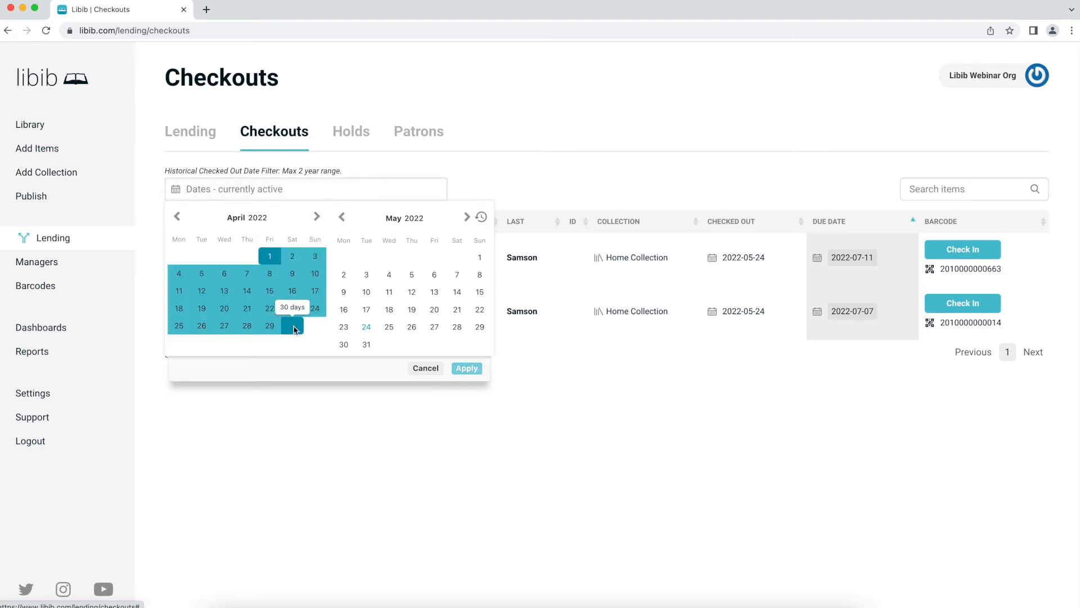
click(293, 326)
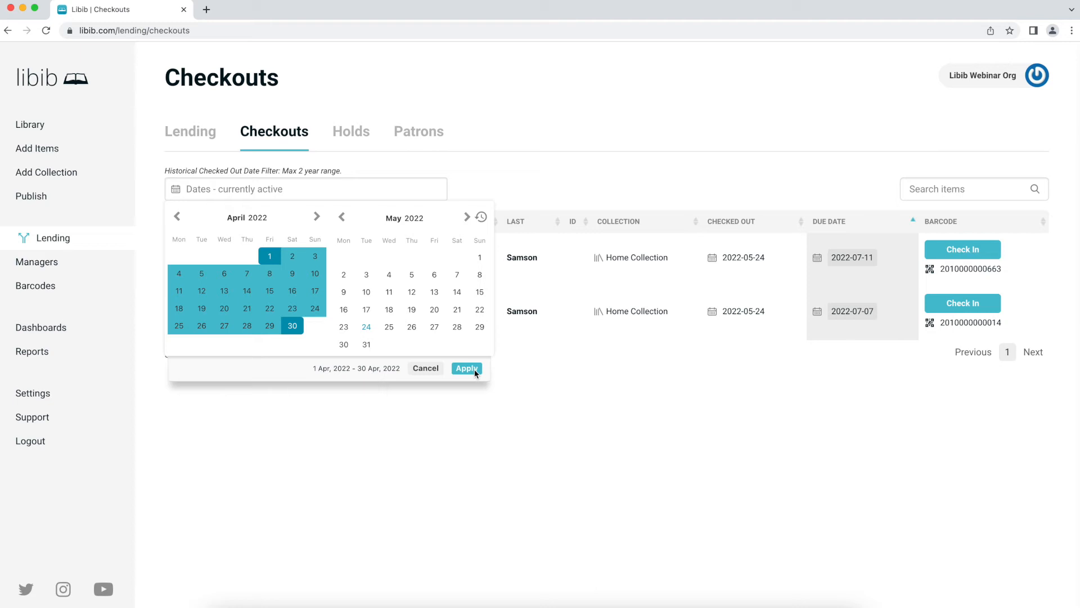
click(616, 386)
click(197, 138)
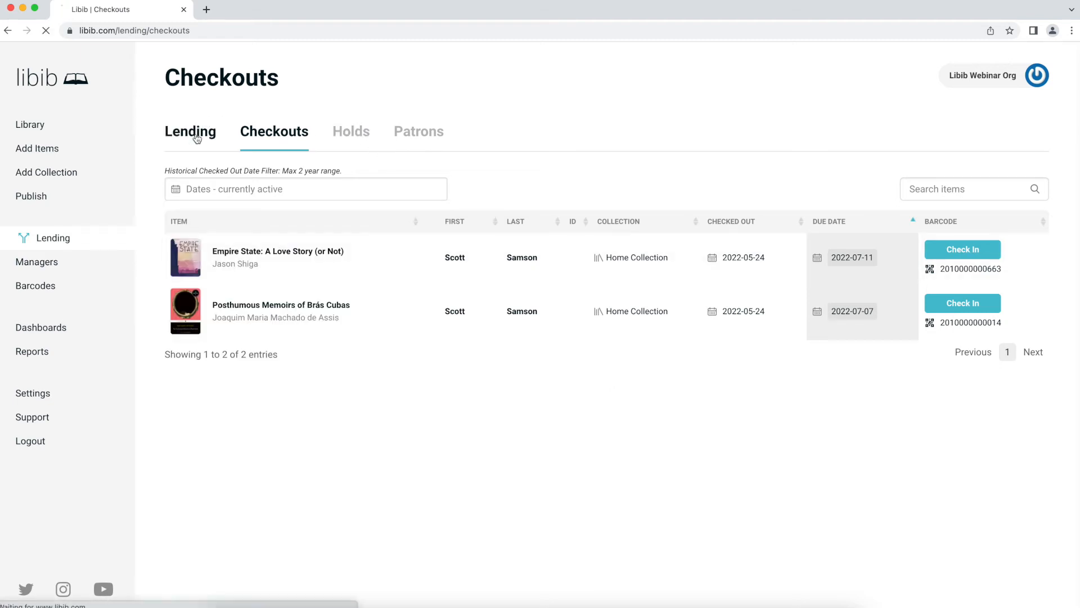
- Search 's' and add Squirrel Seeks Chipmunk: A Modest Bestiary to the lending list
click(241, 201)
text(s)
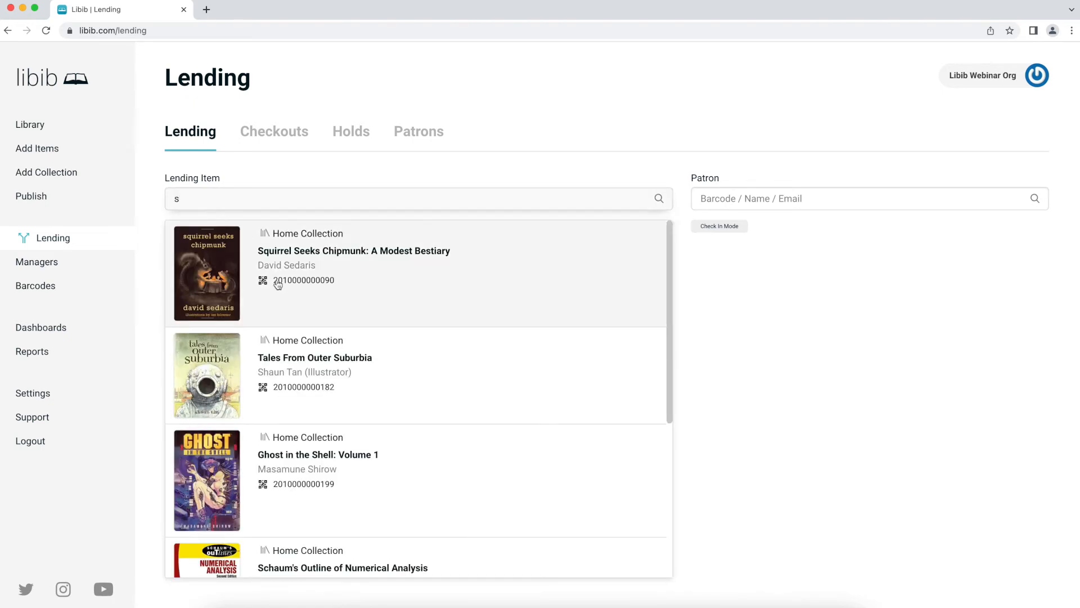
click(278, 282)
text(a)
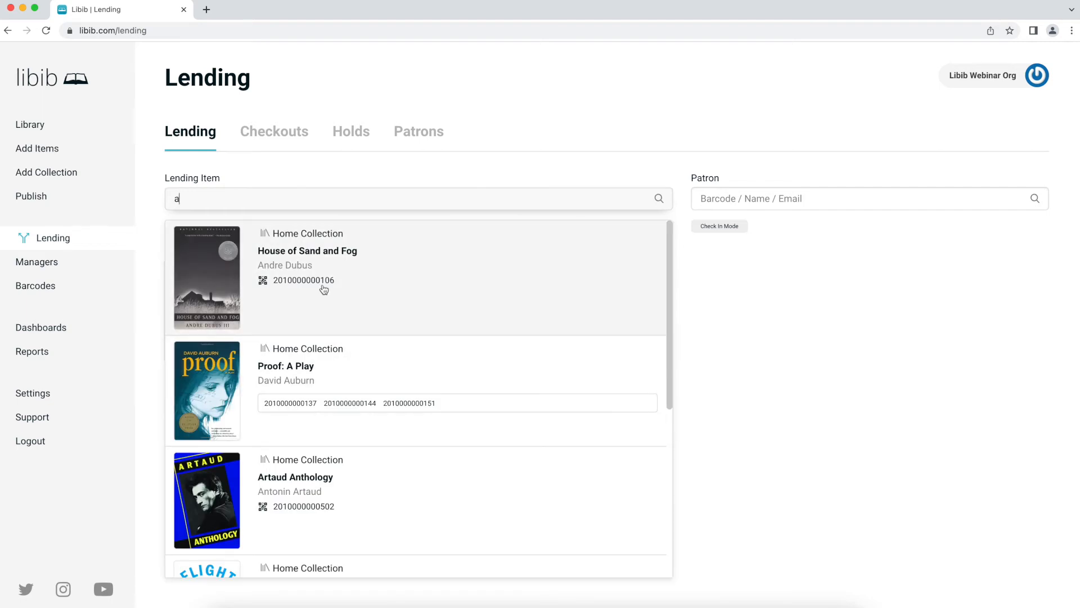
key(BackSpace)
text(proof)
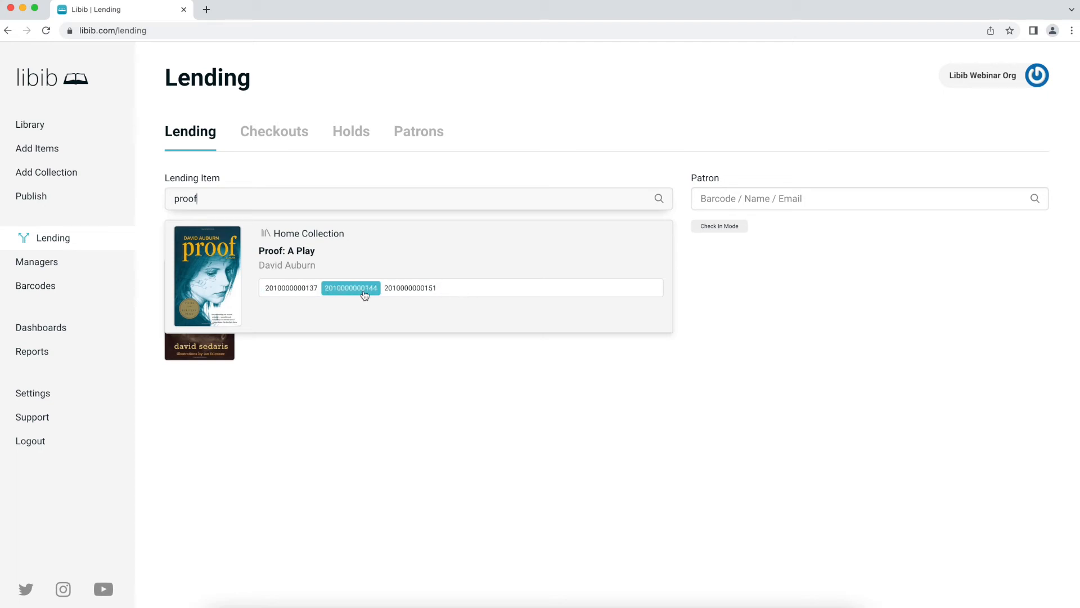
click(350, 252)
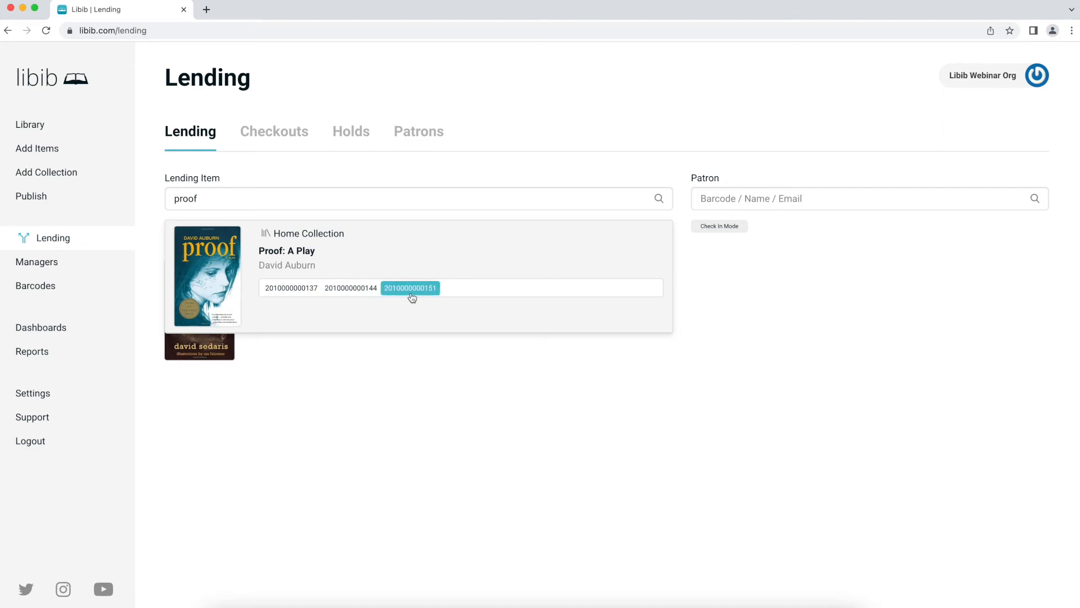
click(338, 288)
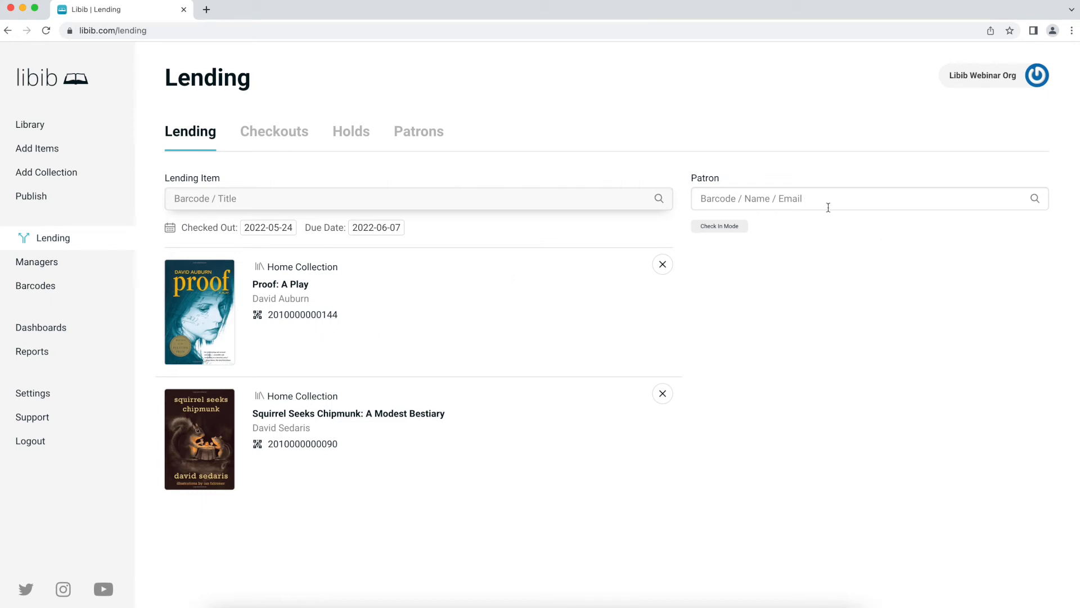
- Search for and select the borrowing patron for the two listed books
click(813, 199)
text(sc)
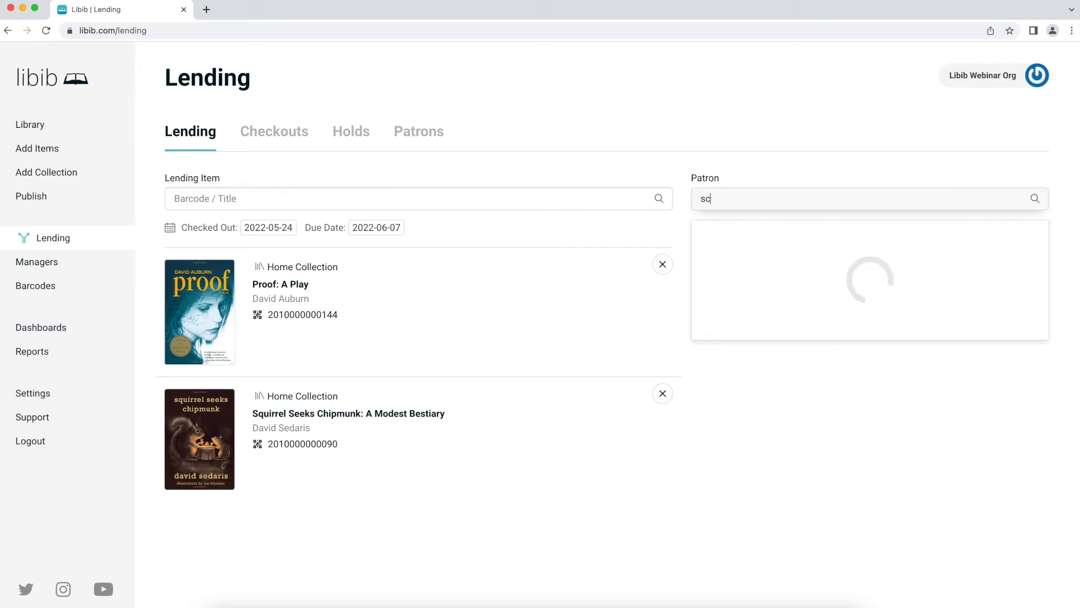
click(815, 243)
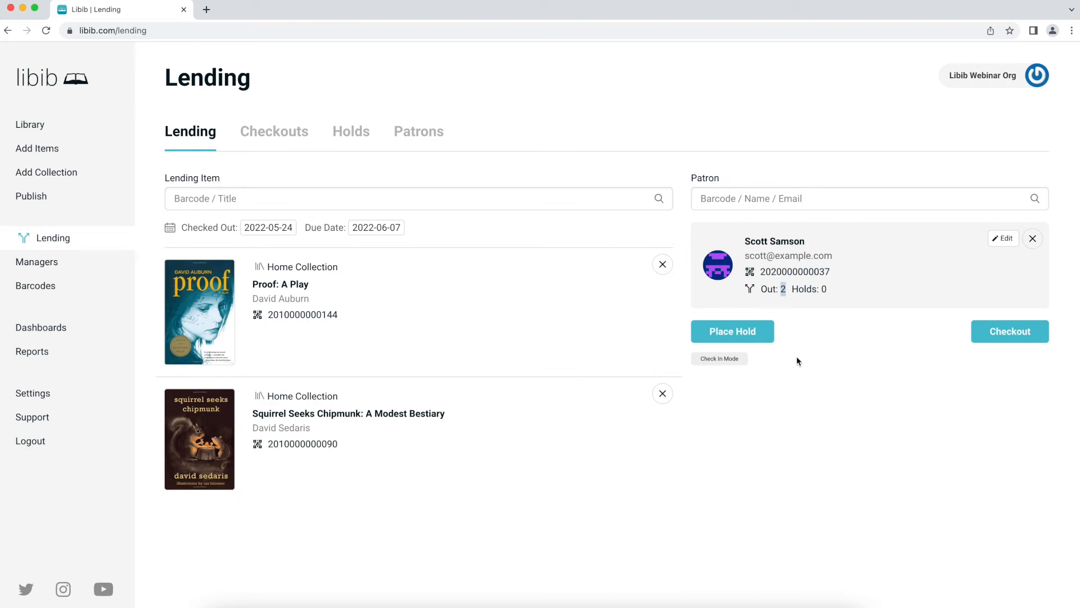
click(809, 299)
- Search the lending items for 'bras cubas'
click(343, 197)
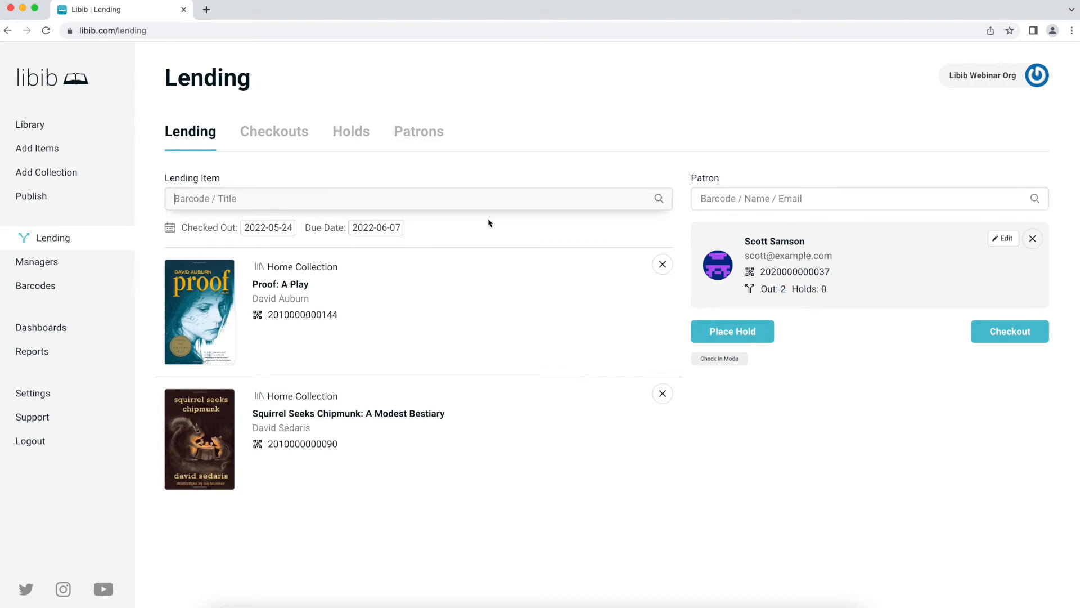
text(p)
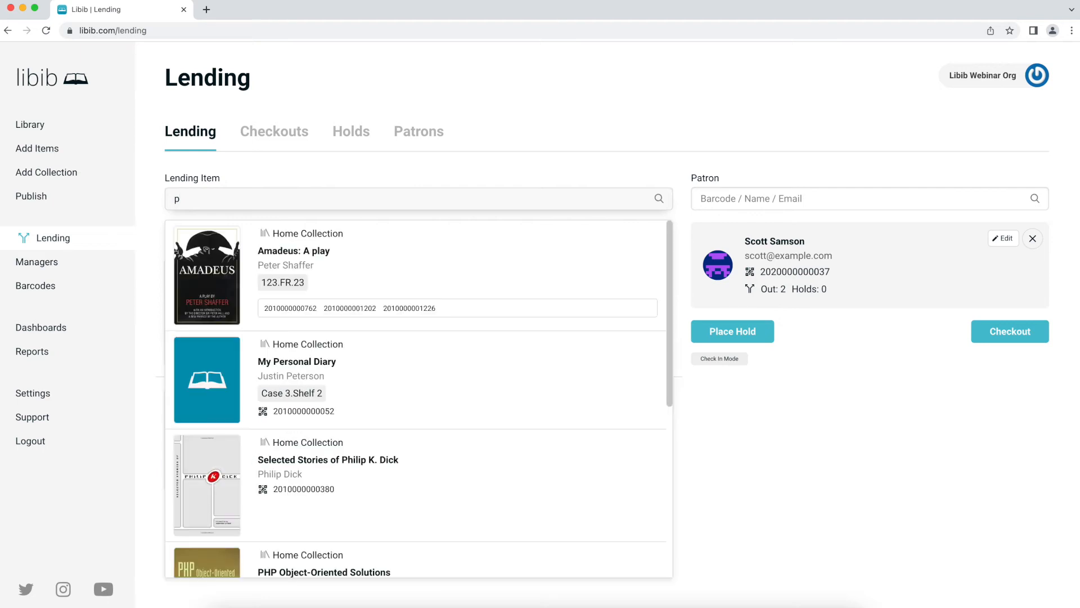
key(BackSpace)
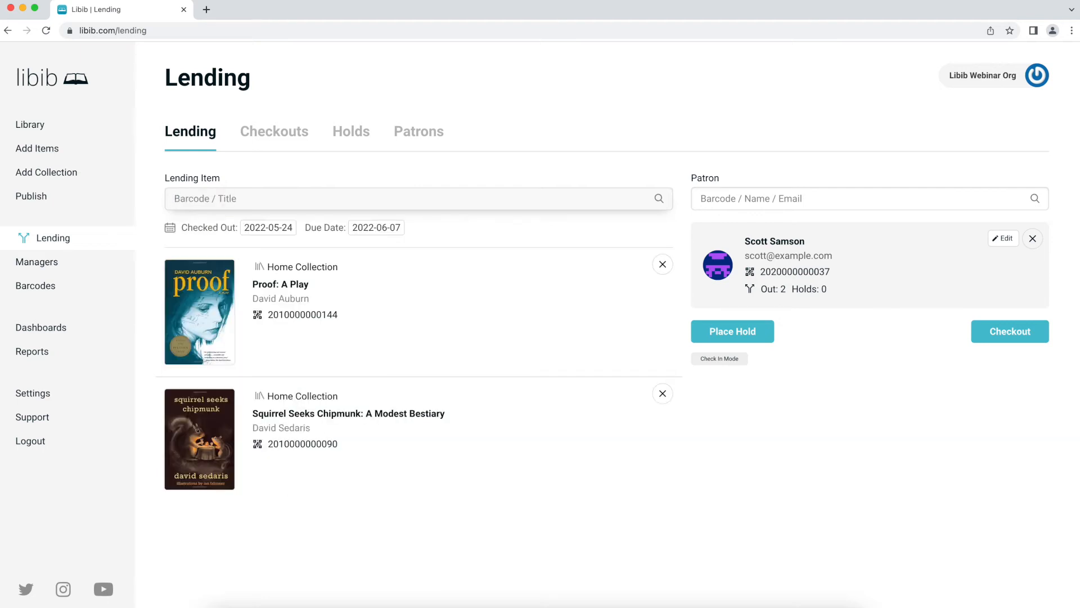
text(bras cub)
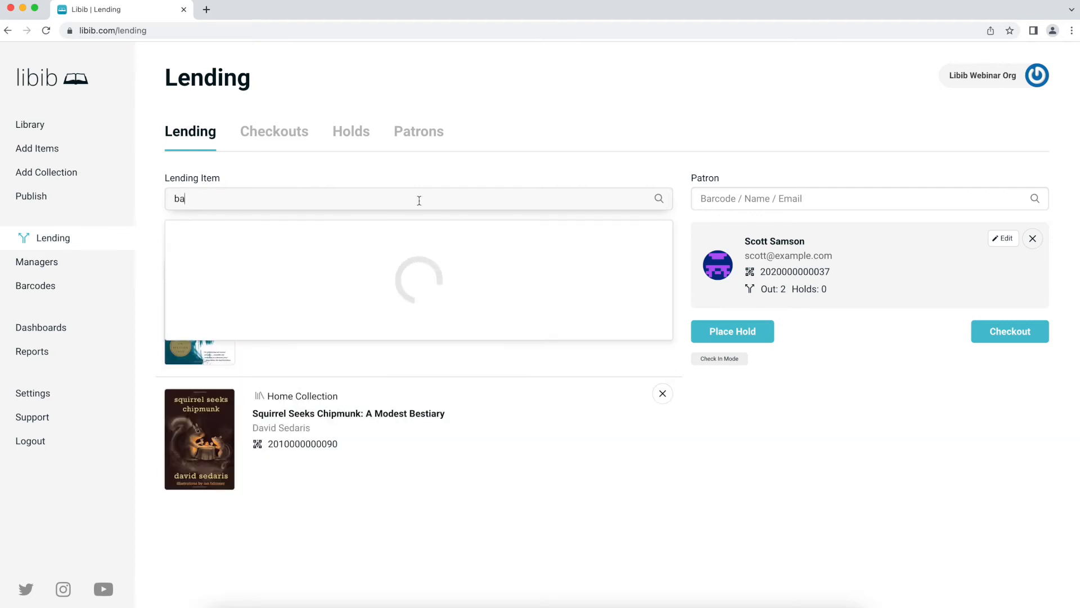
text(as)
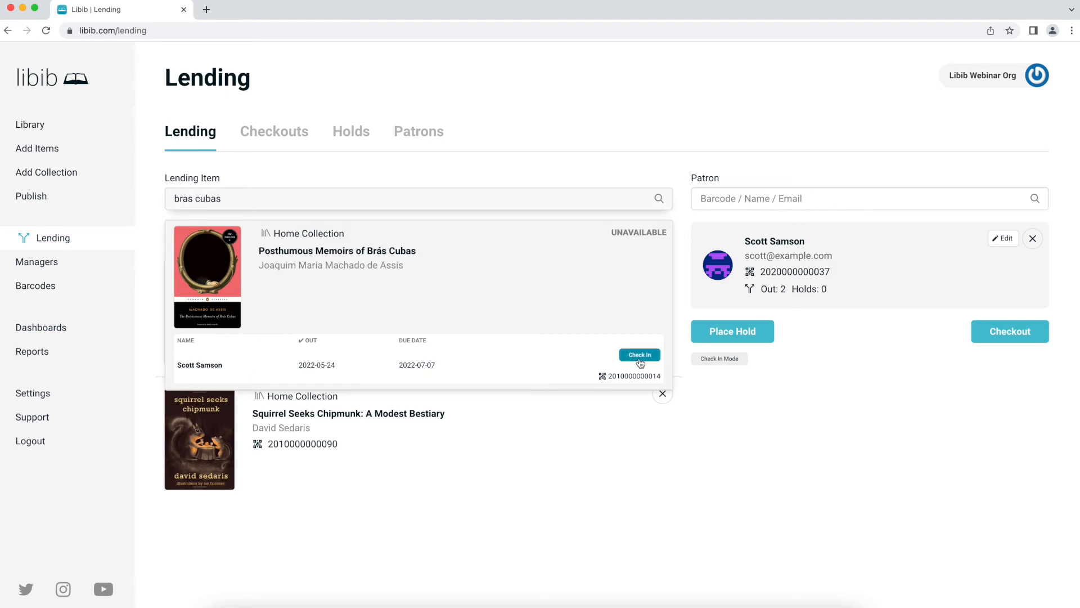
- Add the checked-out Posthumous Memoirs of Brás Cubas and place holds on all three listed books
click(470, 264)
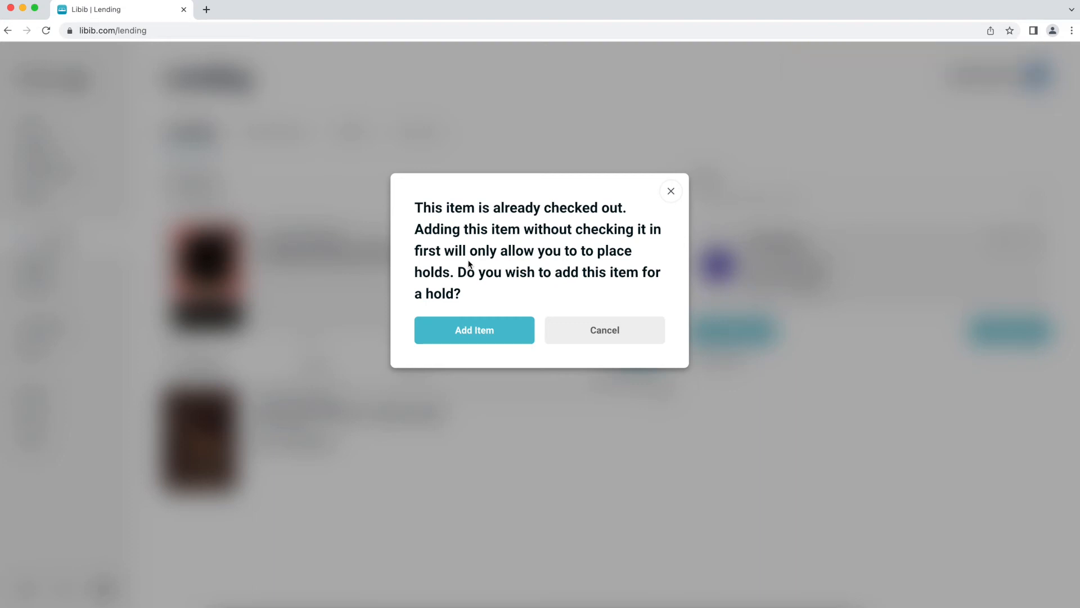
click(479, 340)
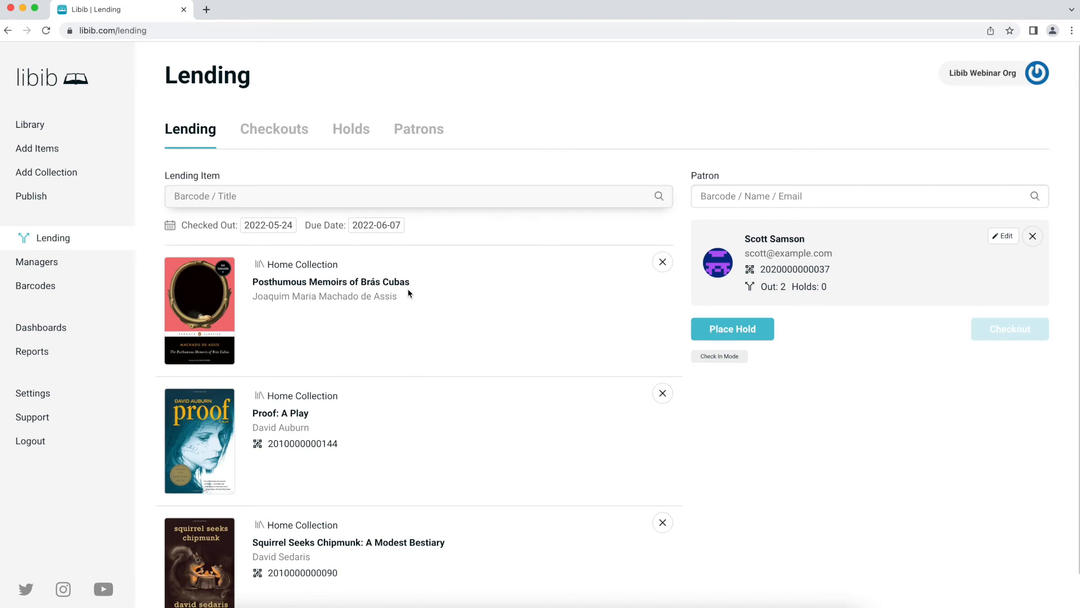
scroll(407, 297, down, 1)
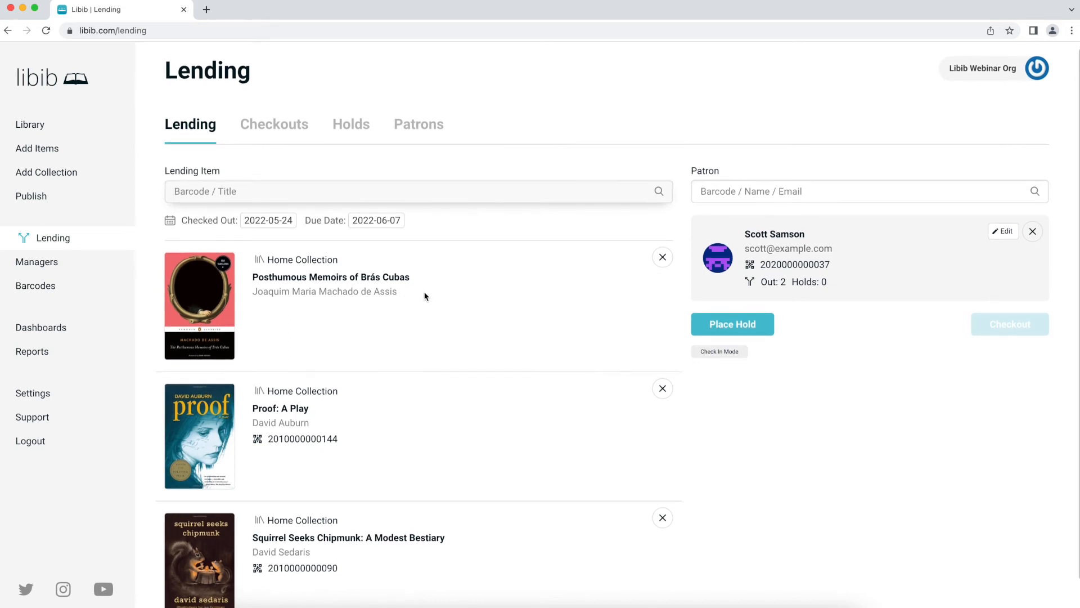
scroll(378, 521, down, 1)
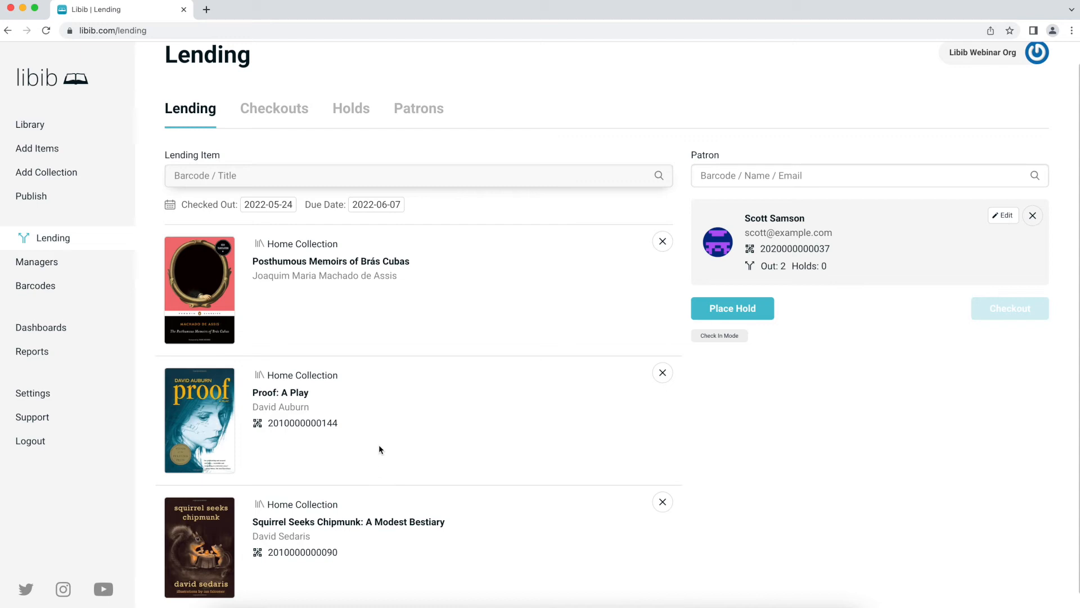
scroll(379, 427, up, 1)
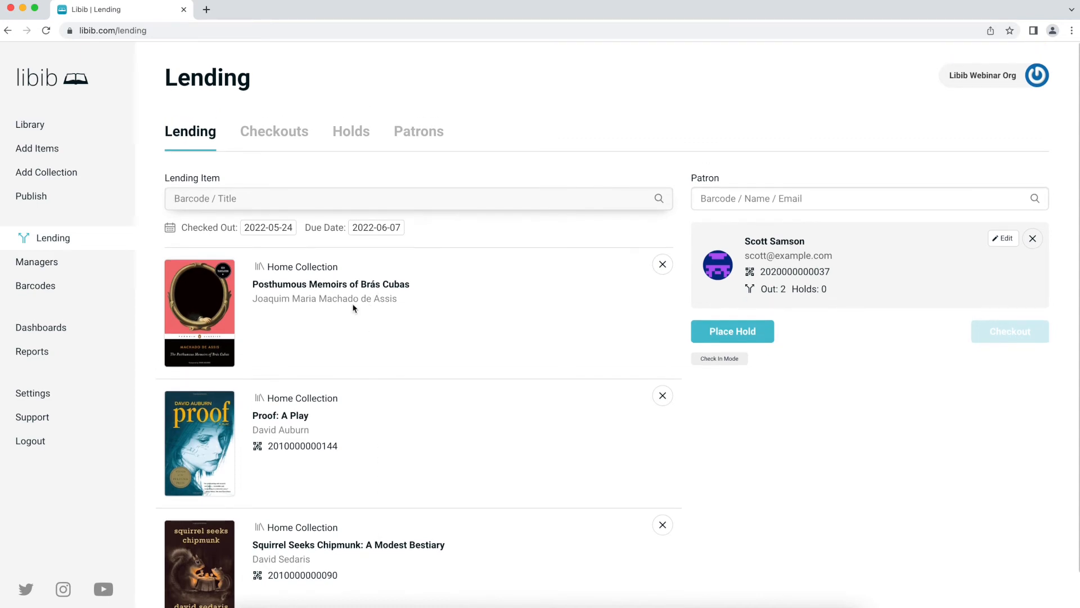
scroll(405, 478, down, 1)
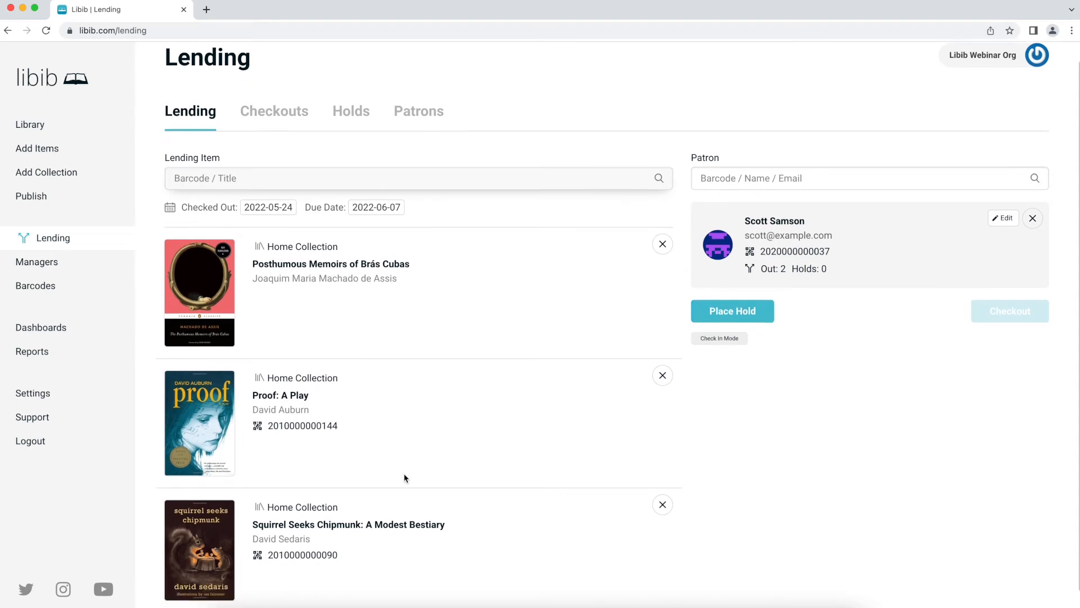
scroll(403, 419, up, 1)
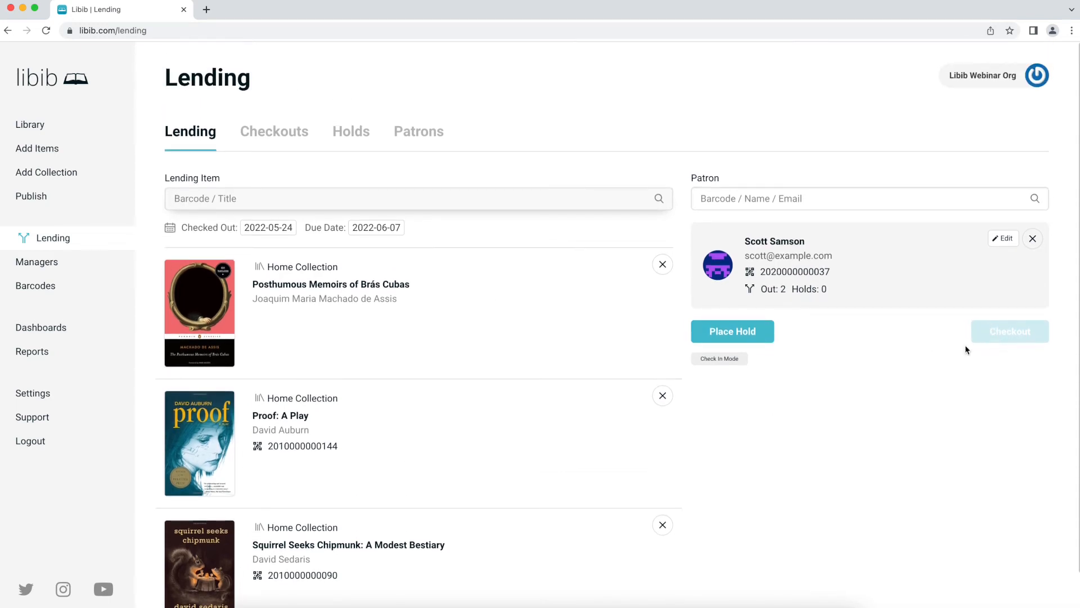
click(752, 333)
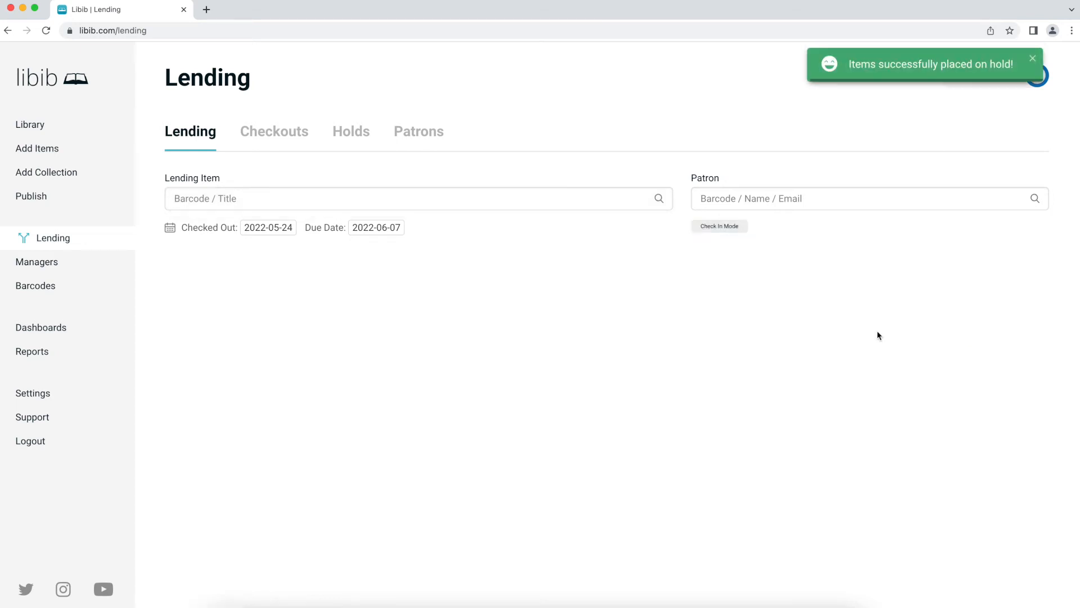
click(352, 136)
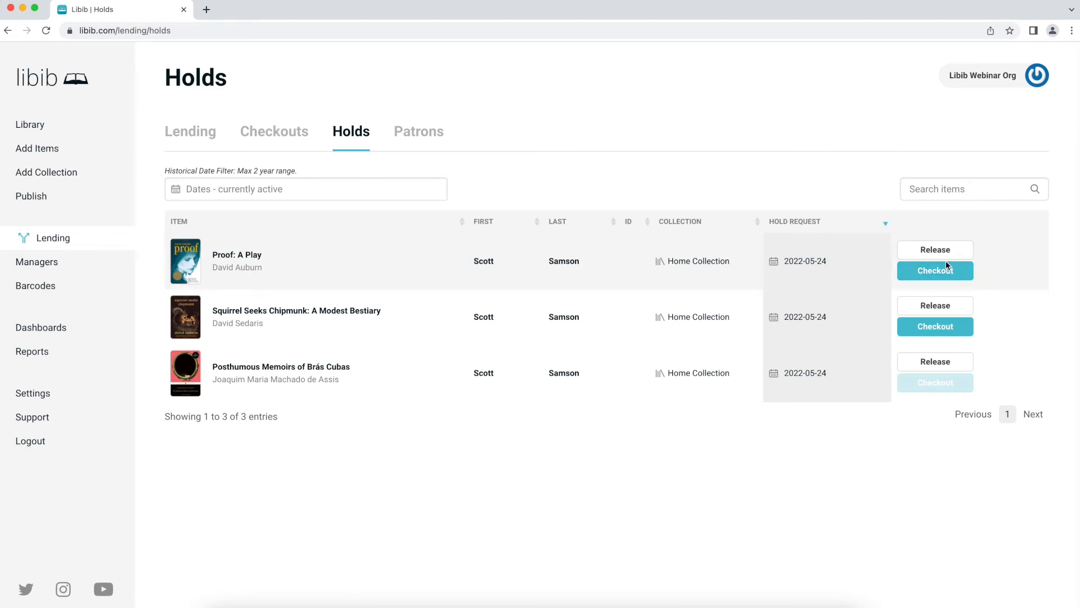
- Filter the holds list by the search 'proof'
click(933, 198)
text(scott)
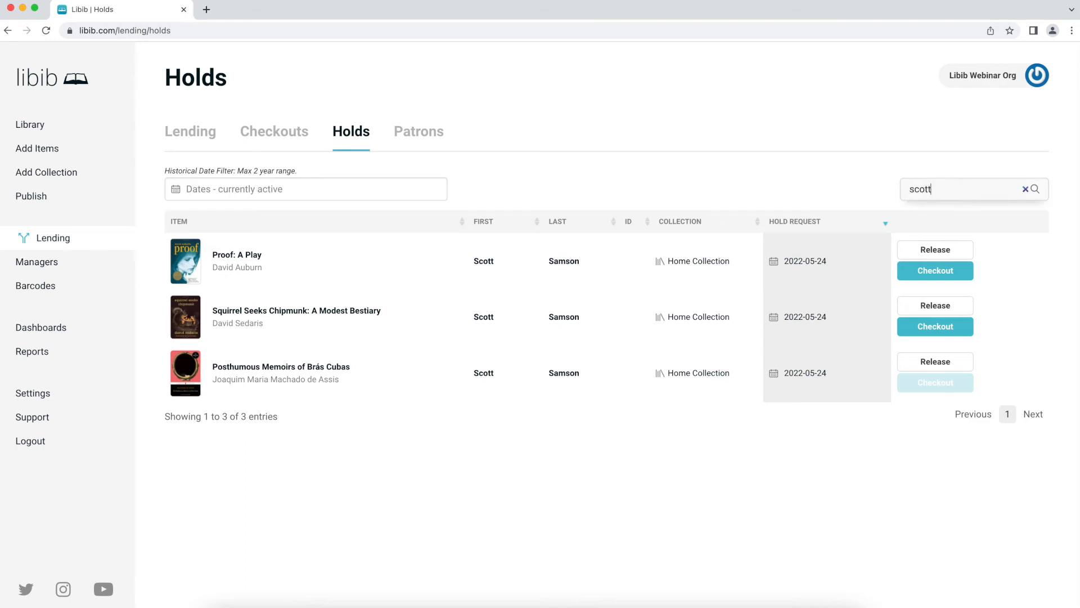
key(super+a)
key(BackSpace)
text(pro)
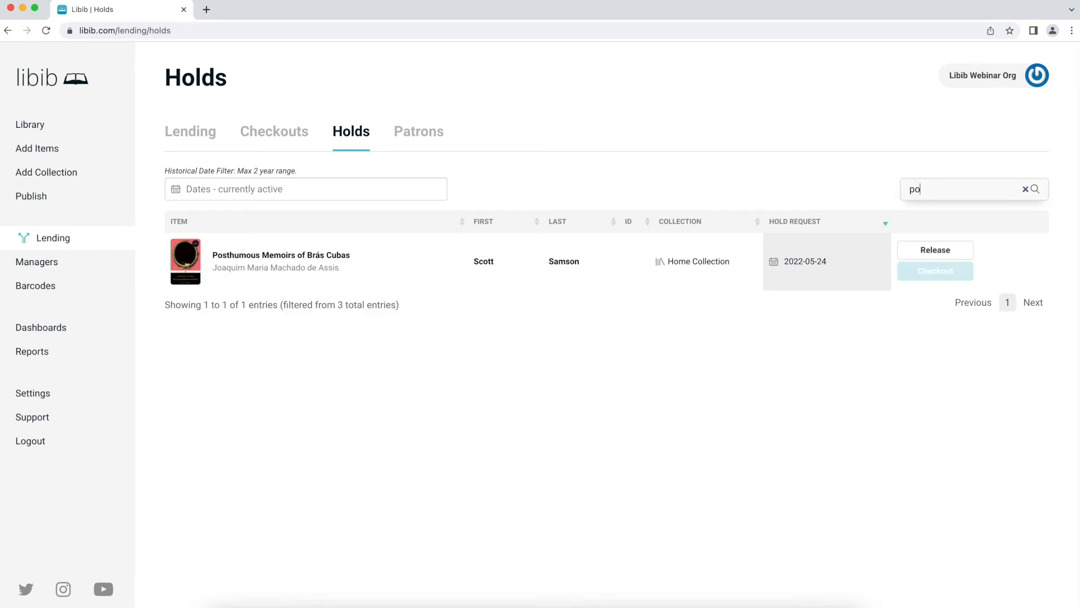
text(of)
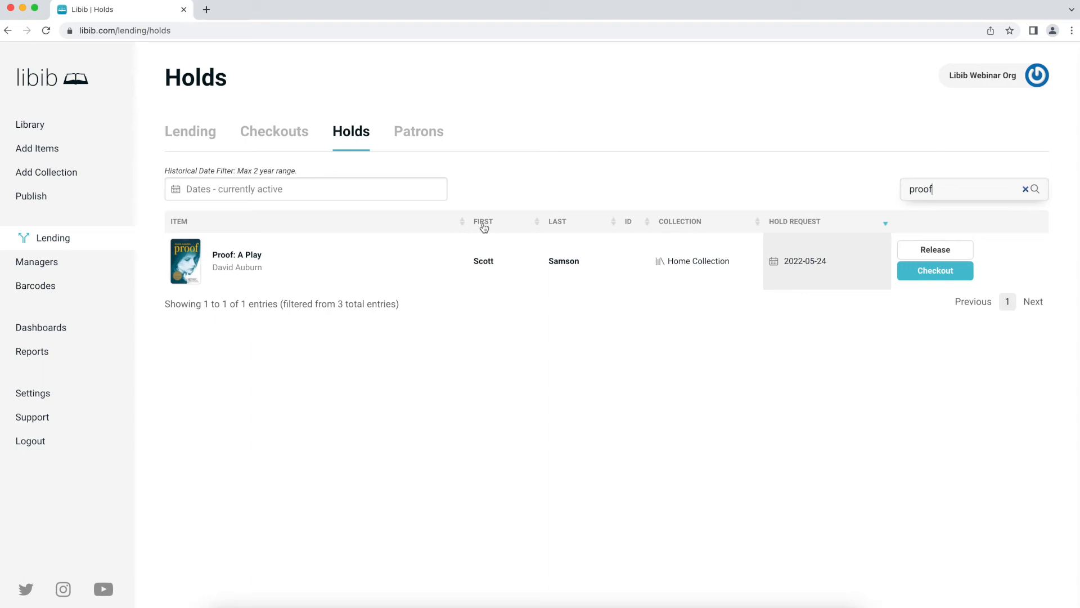
click(913, 275)
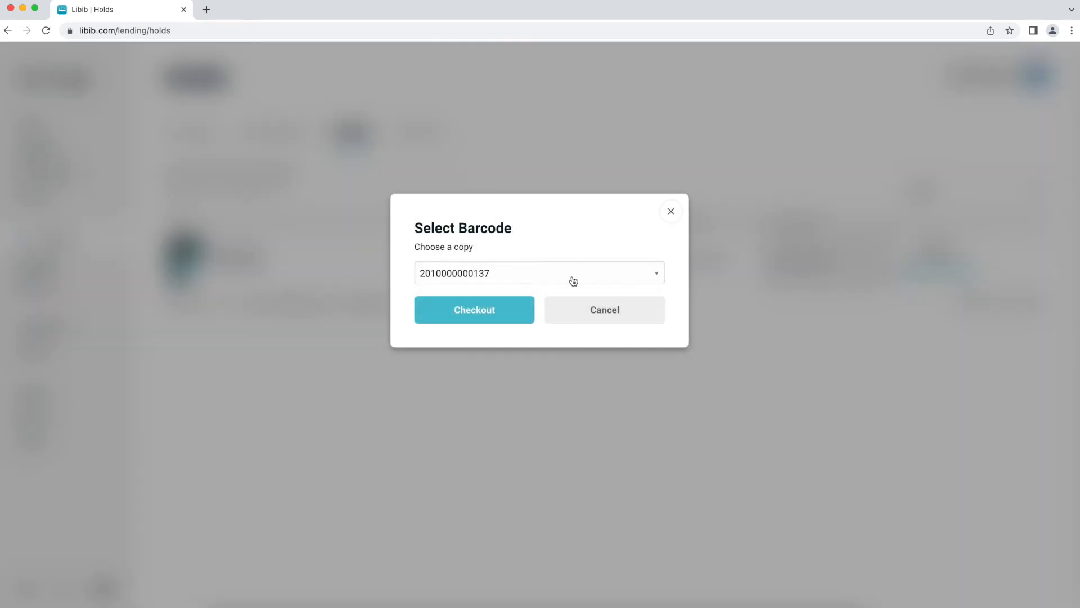
click(573, 280)
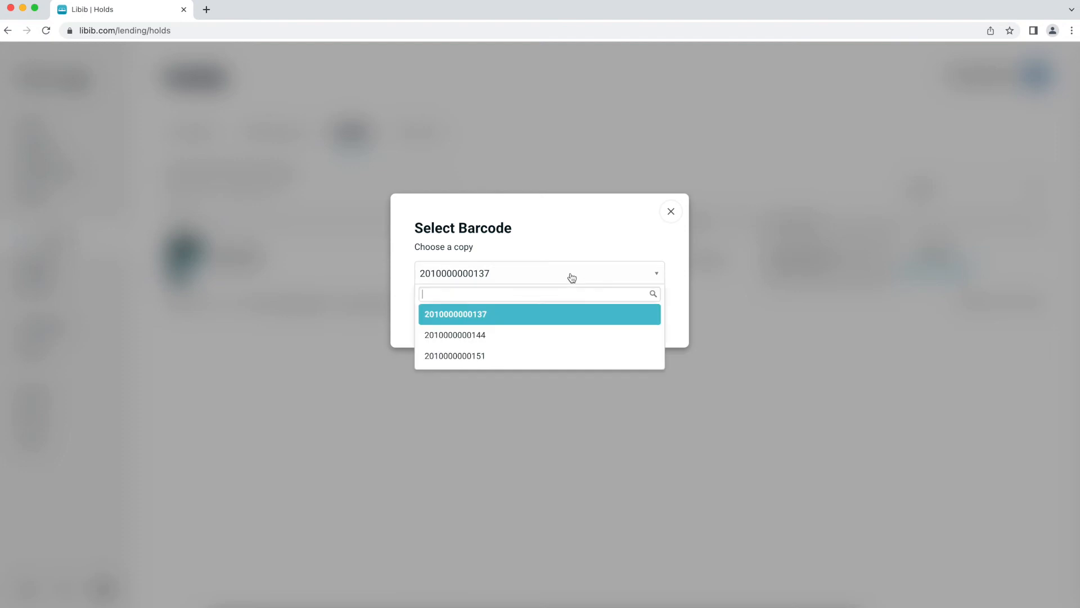
click(546, 336)
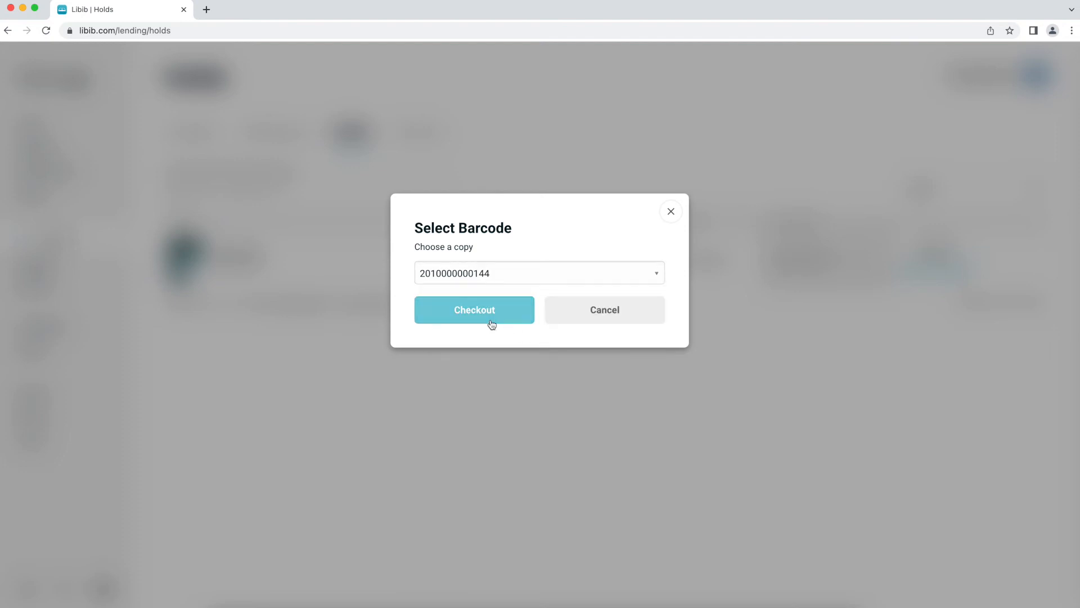
click(490, 318)
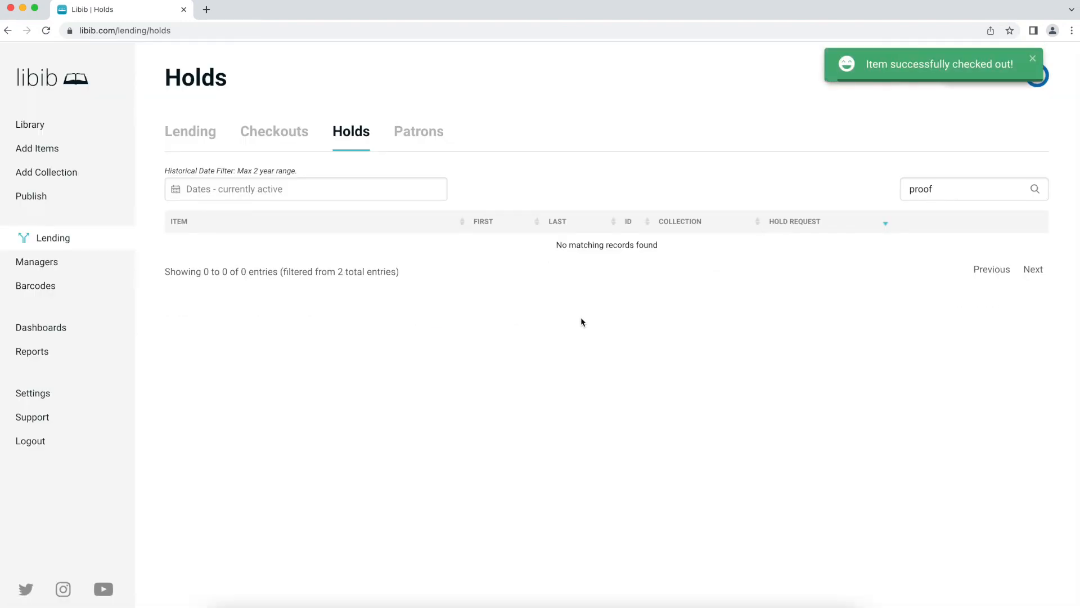
drag(988, 193, 771, 188)
key(BackSpace)
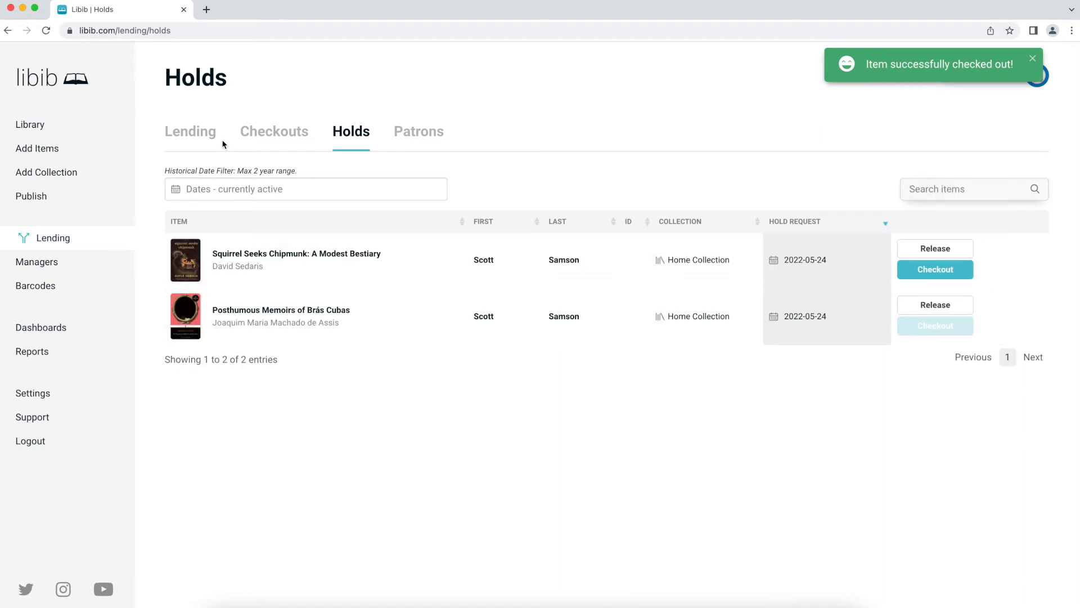
- Glance at Checkouts, then release the hold on Posthumous Memoirs of Brás Cubas
click(292, 144)
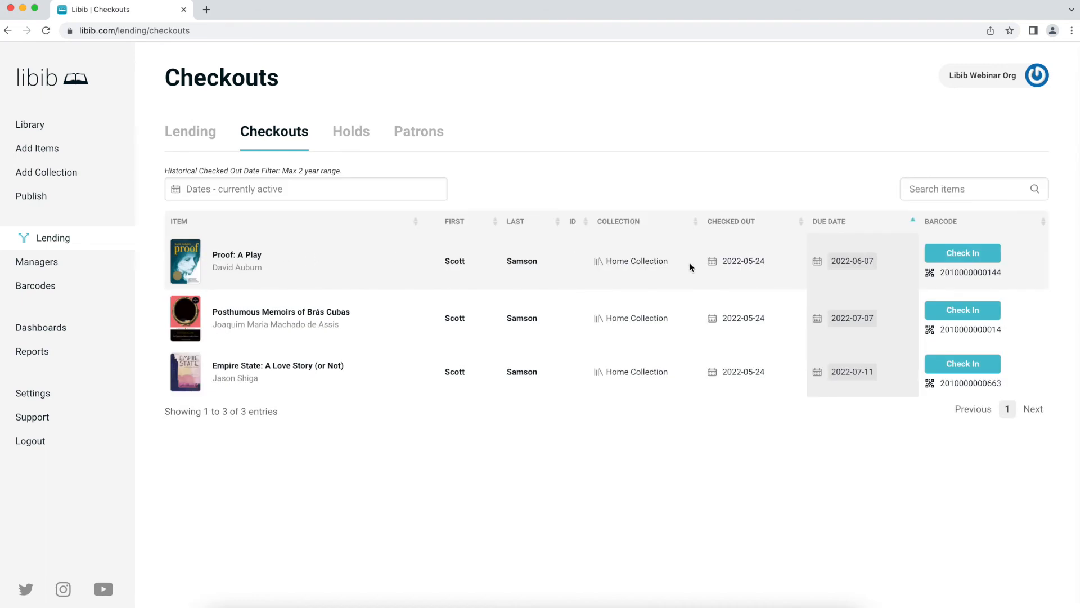
click(360, 131)
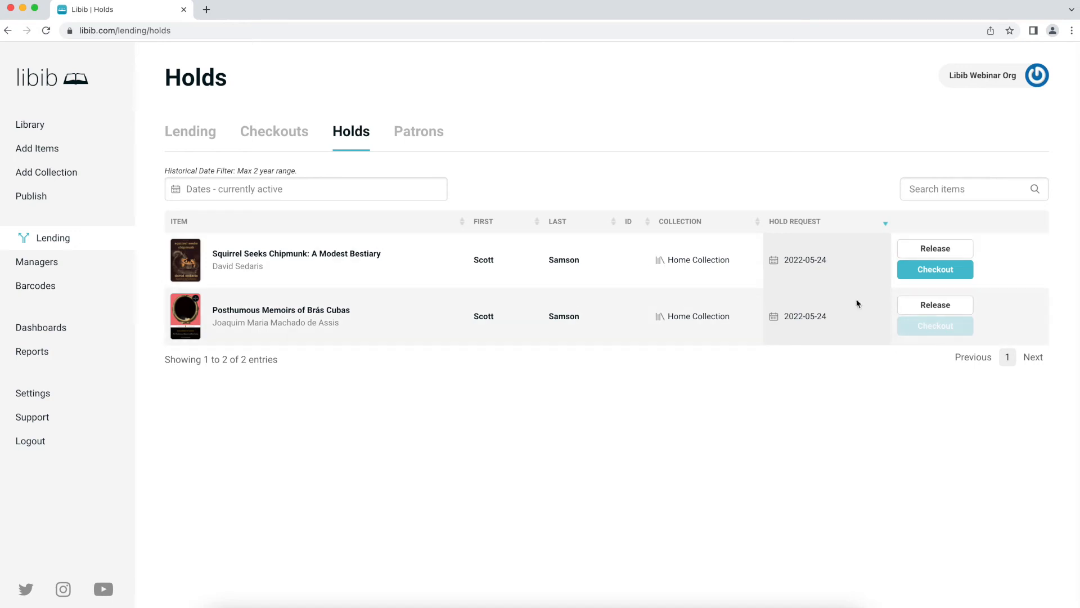
click(952, 309)
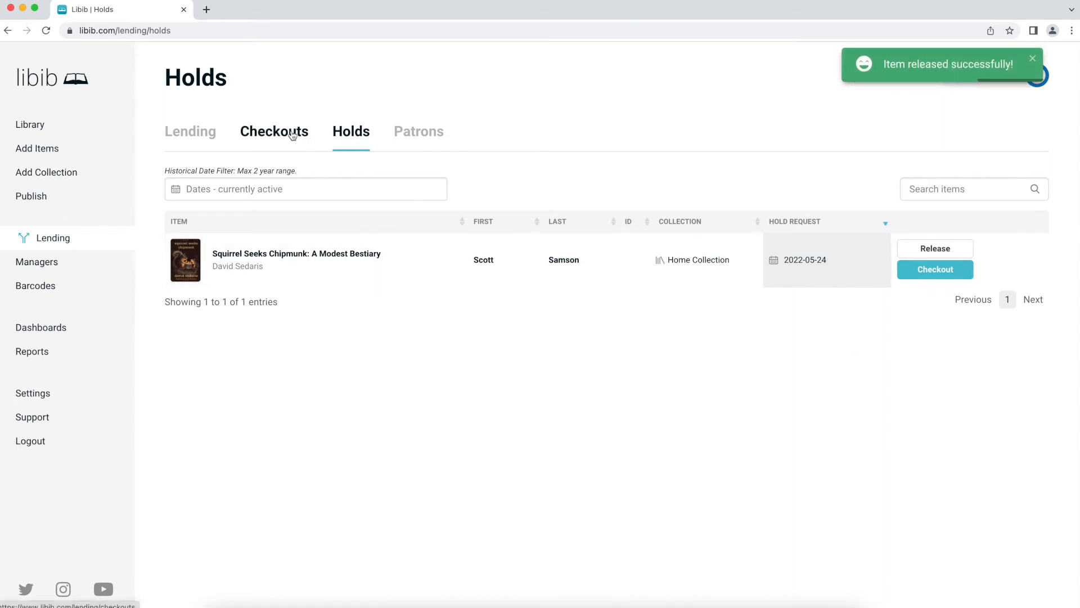
- Try an April 1–30 date range filter on holds, cancel it, and go to Lending
click(286, 185)
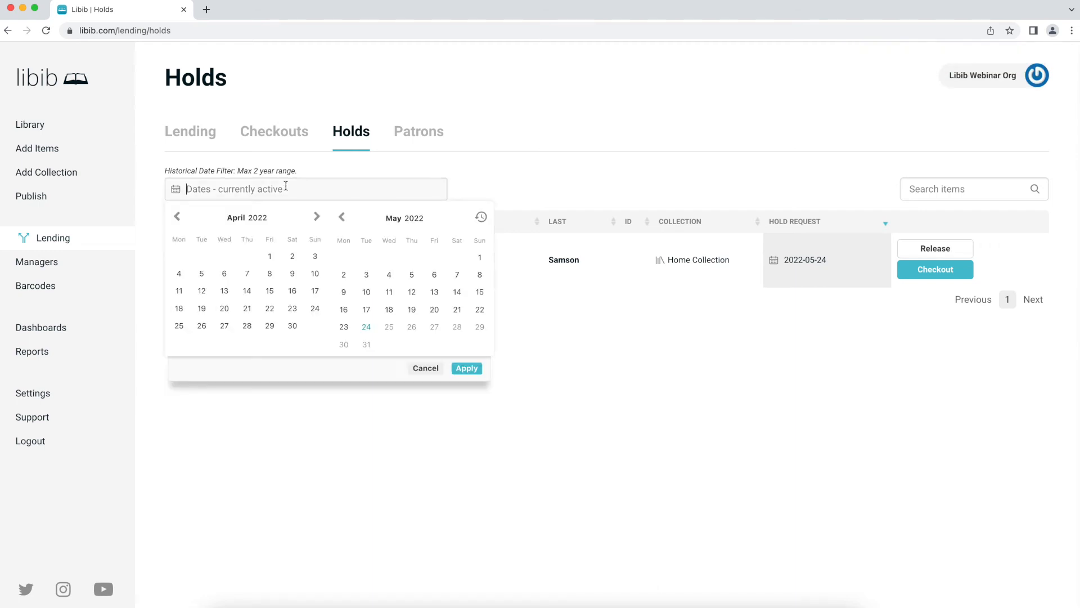
click(270, 258)
click(294, 324)
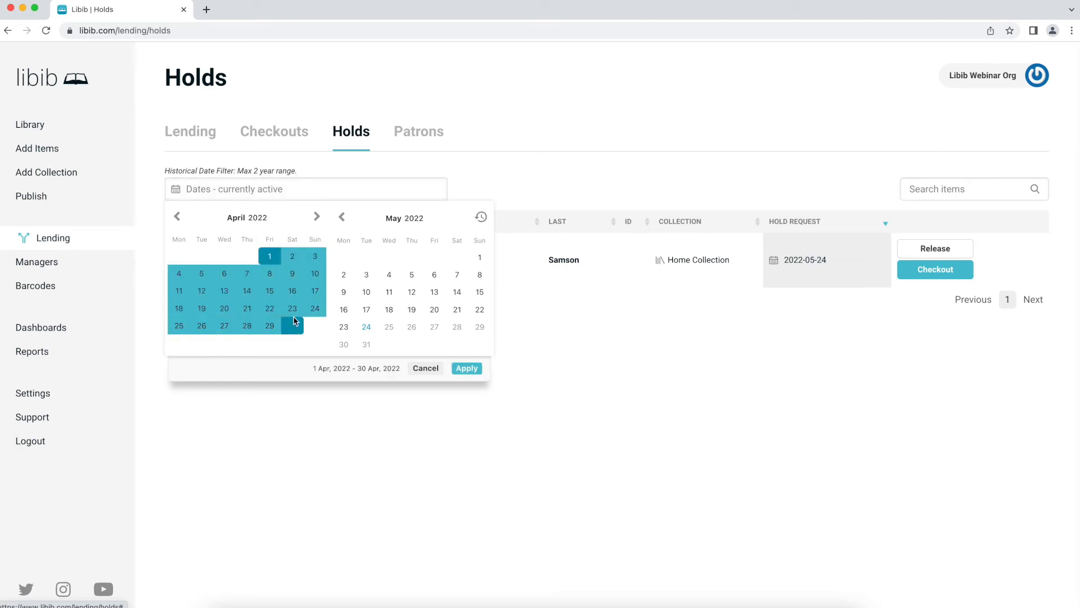
click(553, 366)
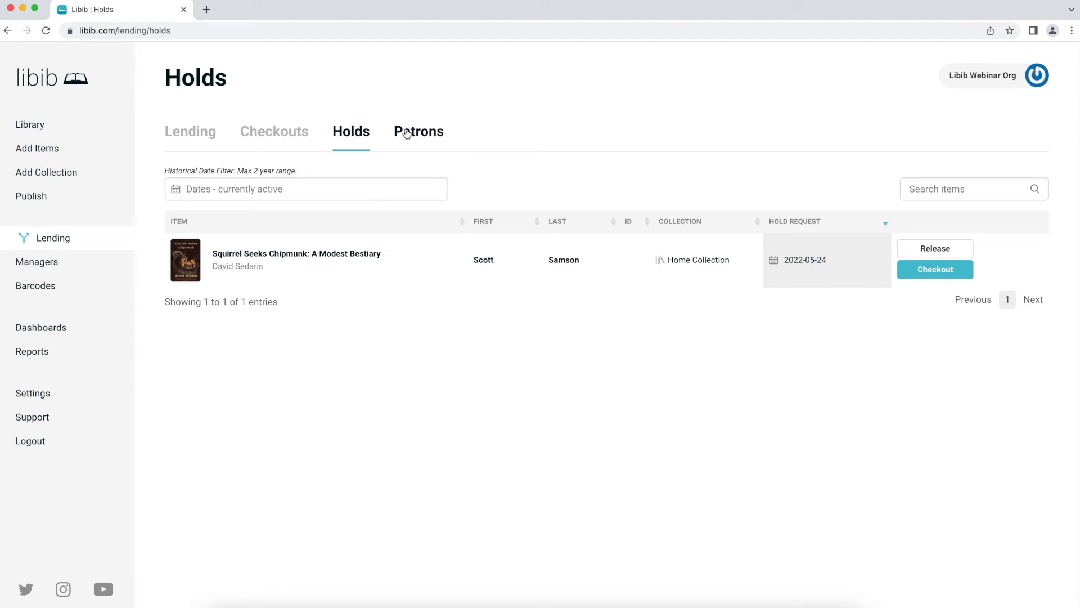
click(208, 134)
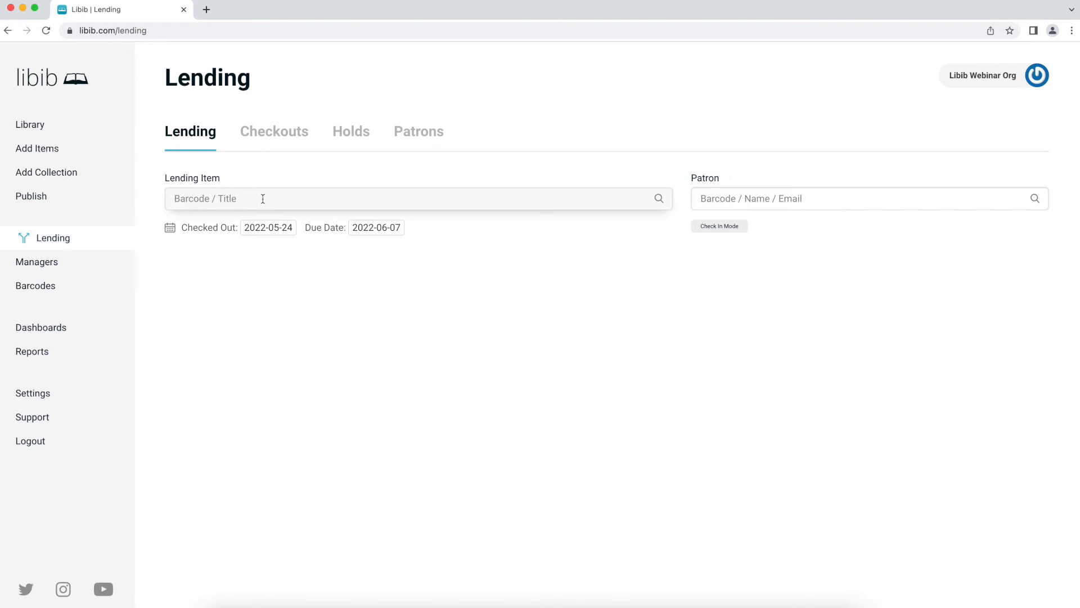
- Check in Posthumous Memoirs of Brás Cubas, then add it as the lending item
text(bras cu)
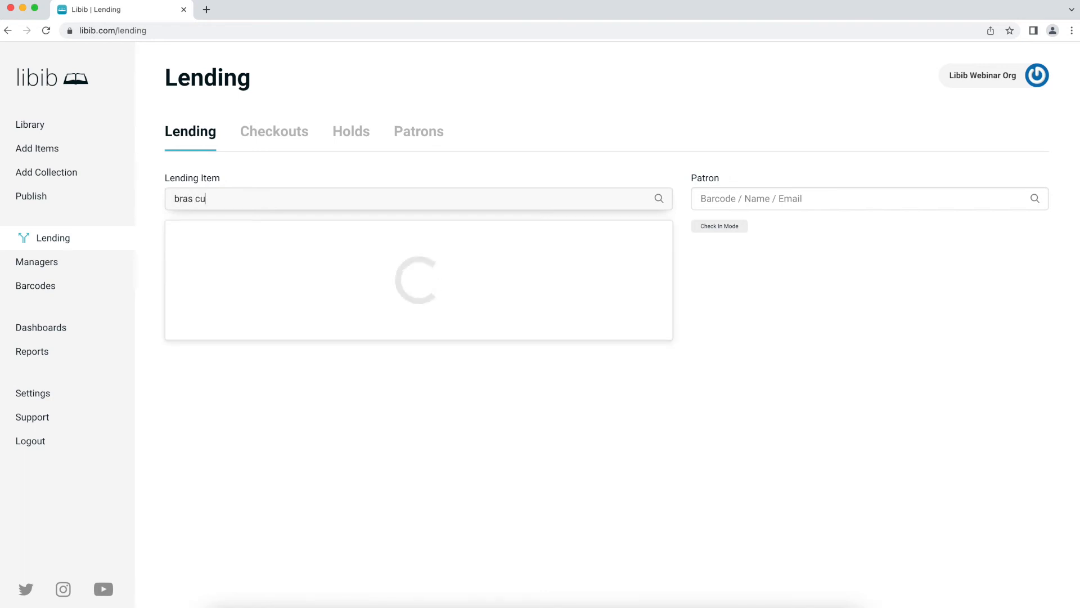
text(bas)
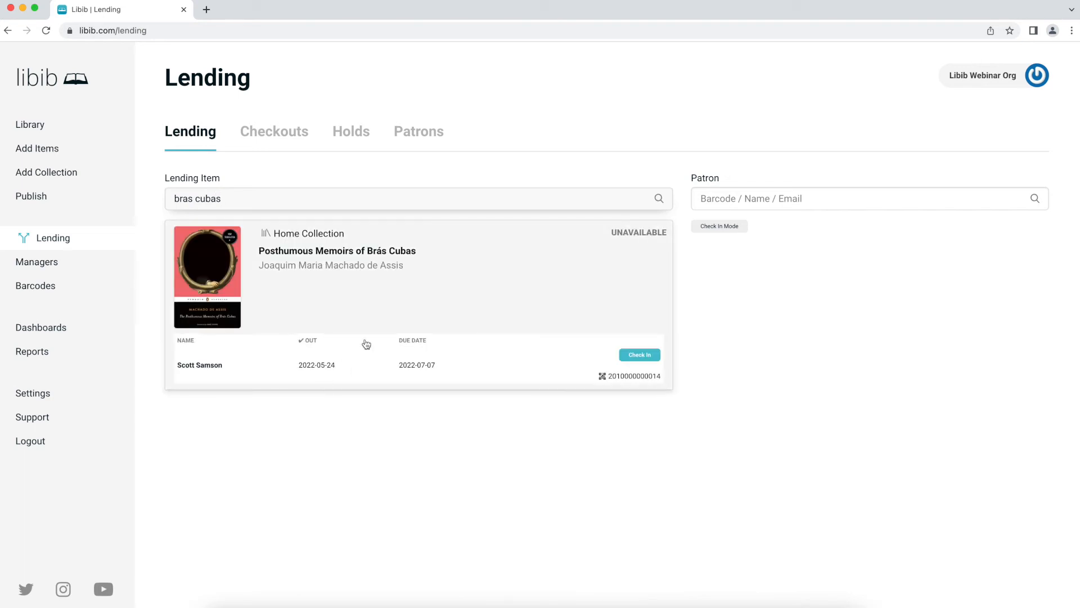
click(637, 360)
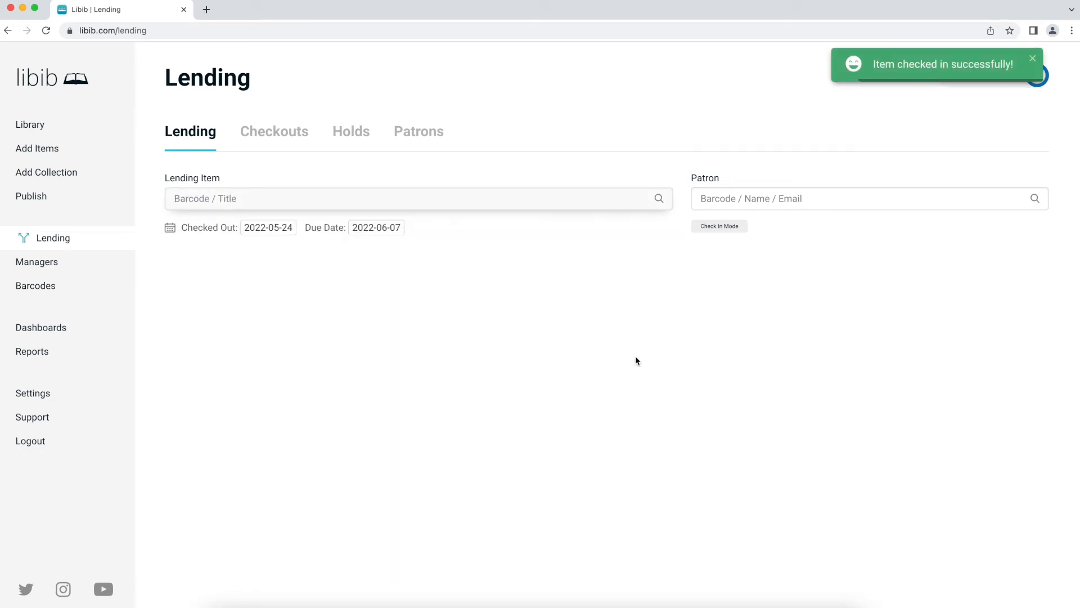
text(bras)
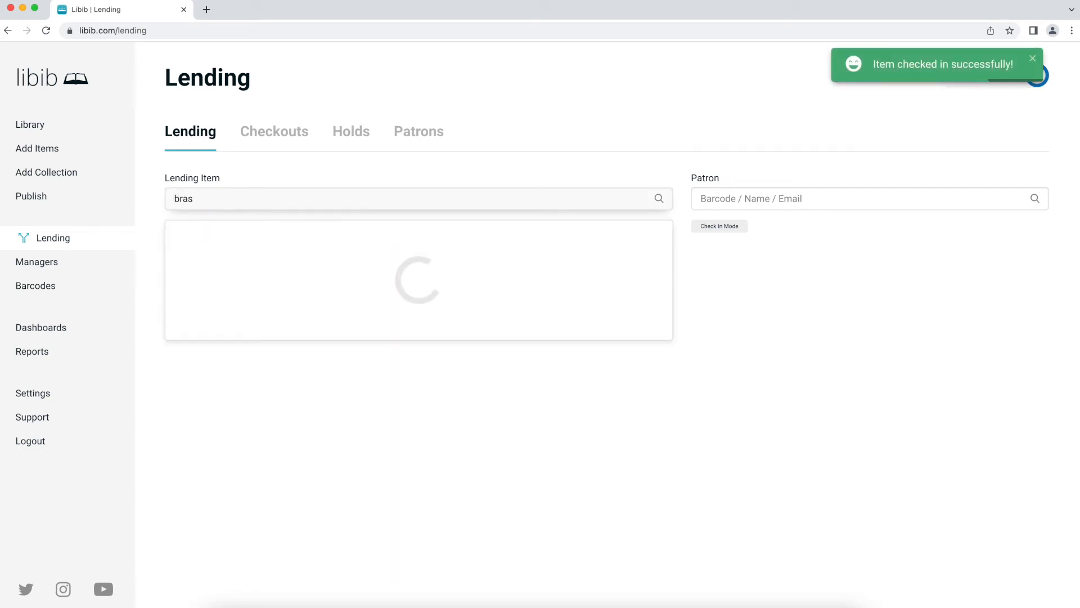
click(440, 274)
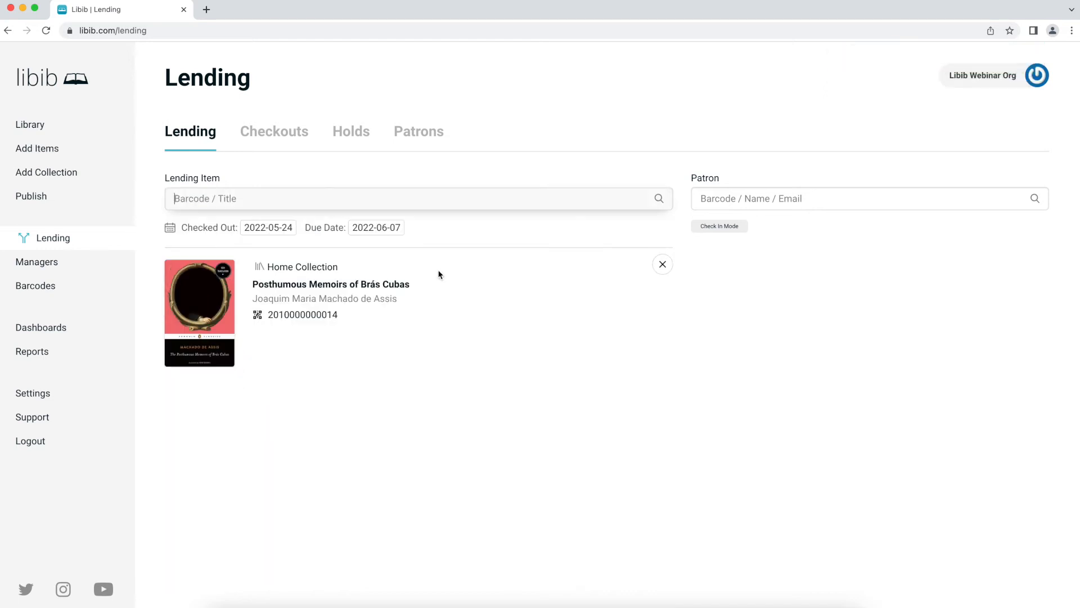
- Search patrons with 'sc', pick the borrower, and view the current checkouts list
click(775, 201)
text(sc)
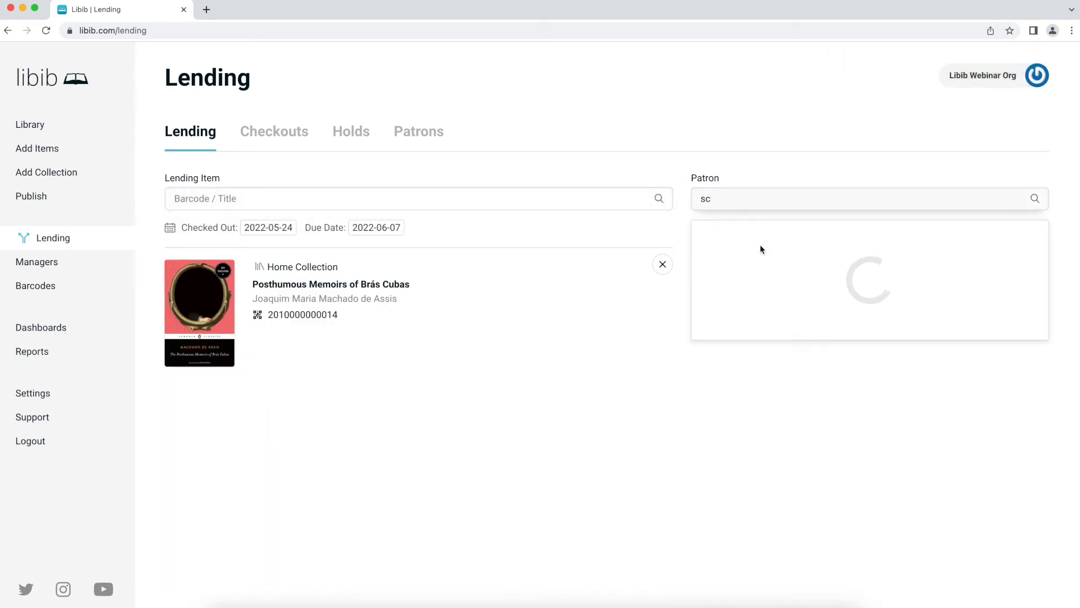
click(760, 244)
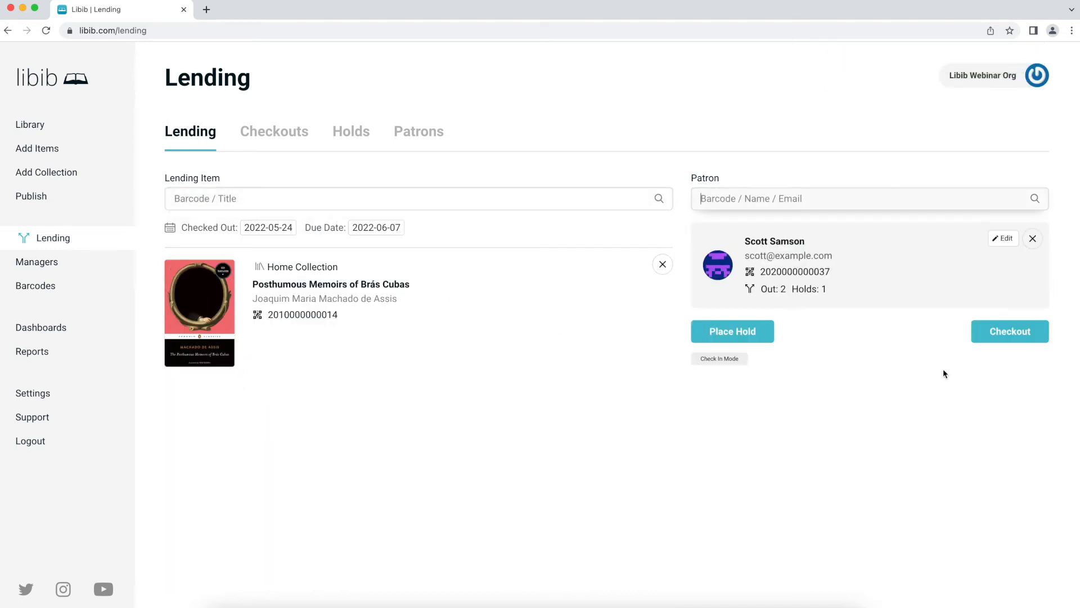
click(248, 135)
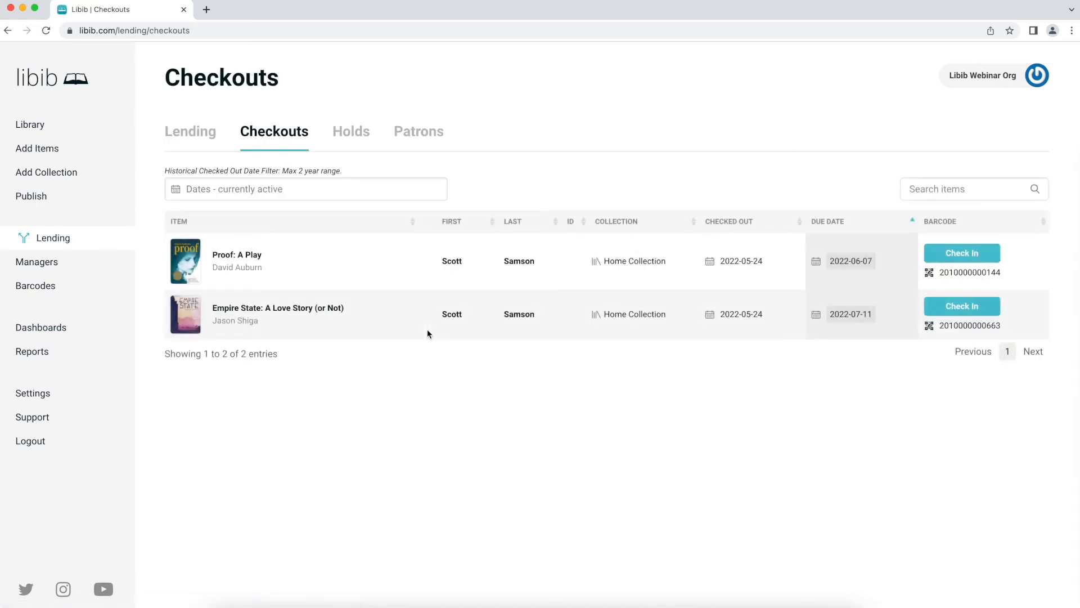
- Filter the checkouts to the 23–24 May date range
click(335, 193)
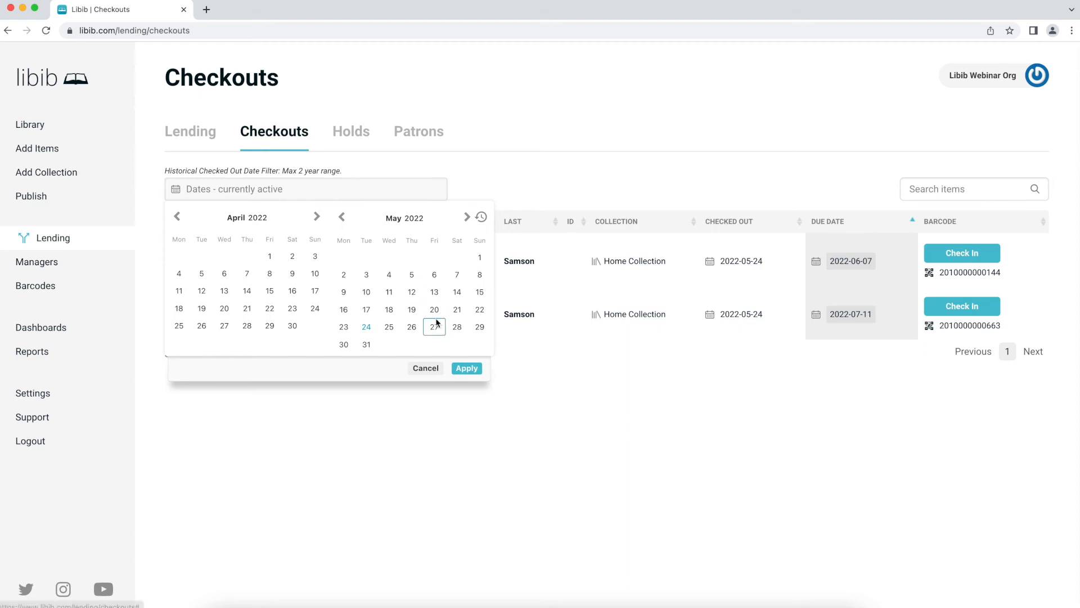
click(343, 327)
click(366, 327)
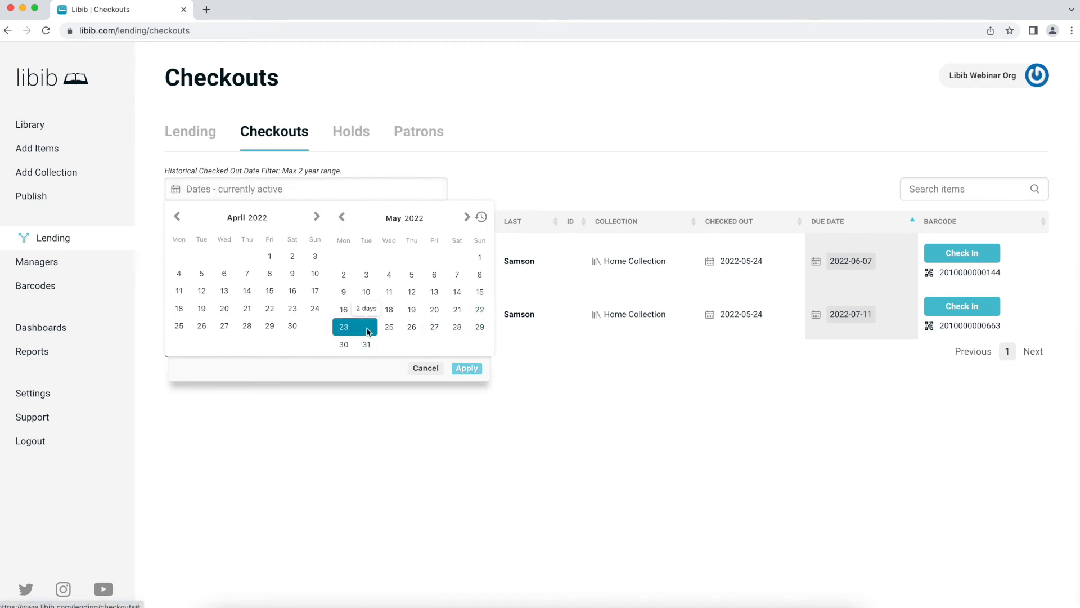
click(466, 367)
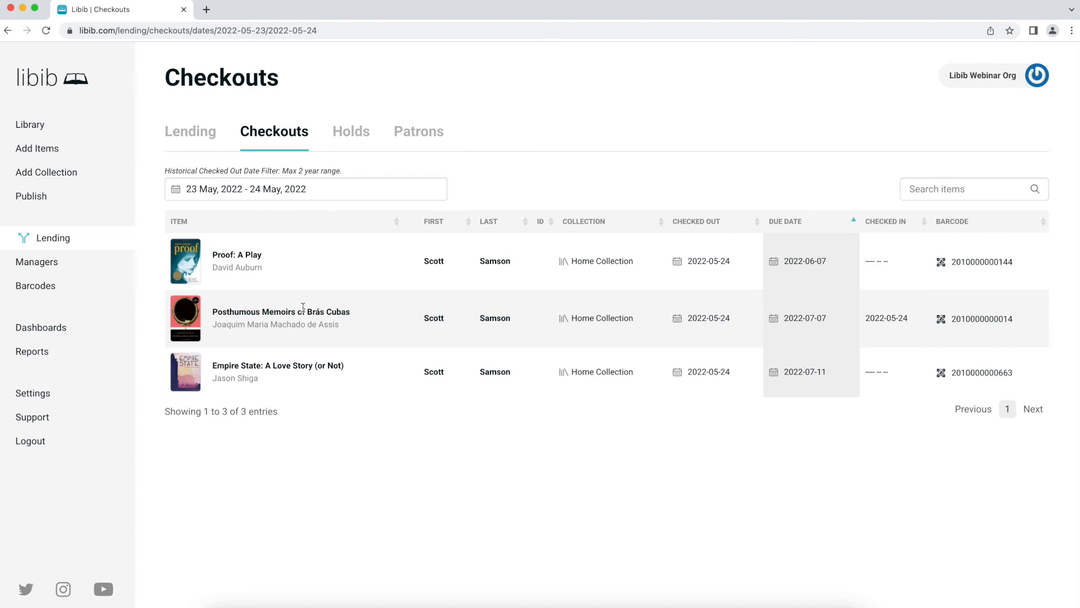
- Reset the date filter to currently active checkouts and go back to Lending
click(335, 191)
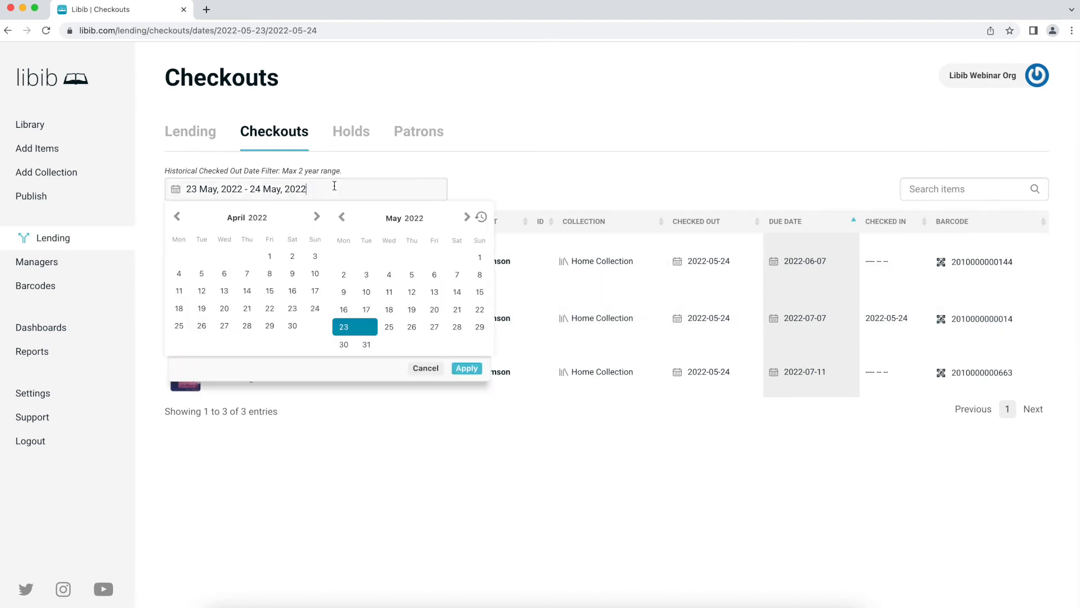
click(483, 219)
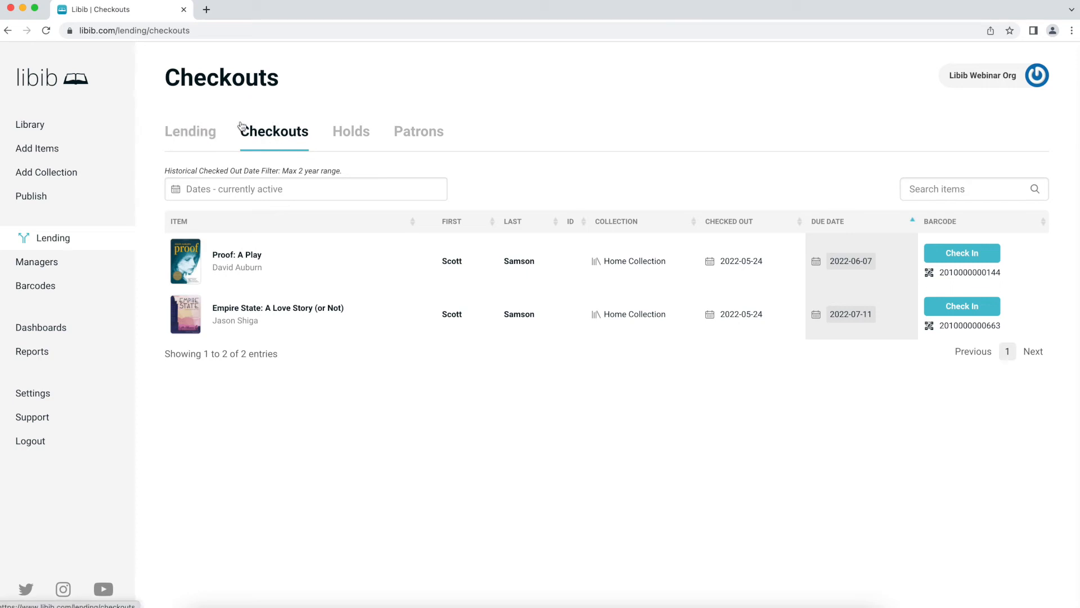
click(188, 139)
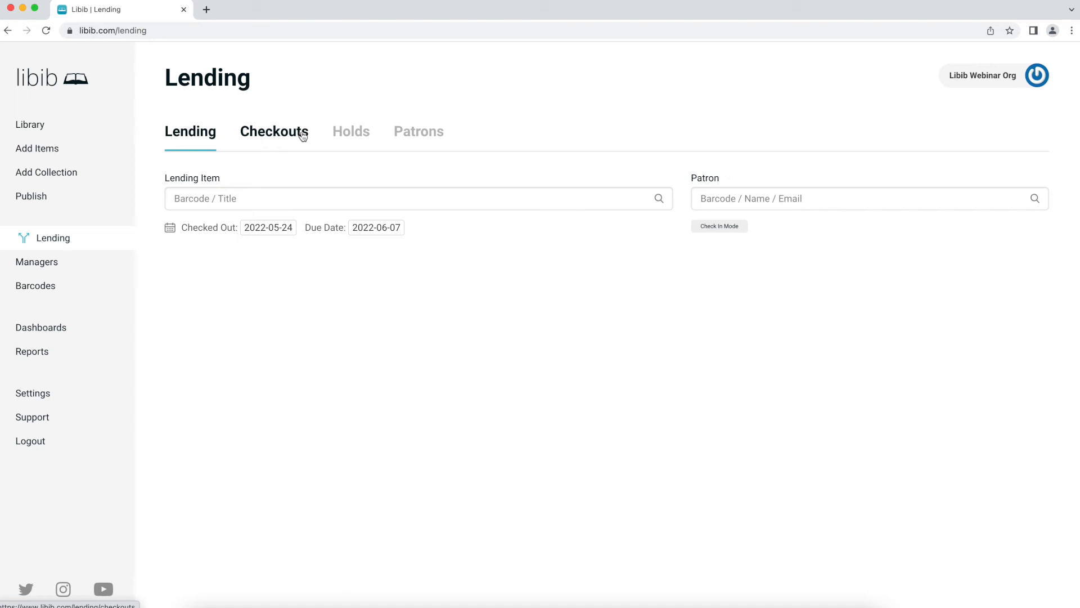
click(713, 228)
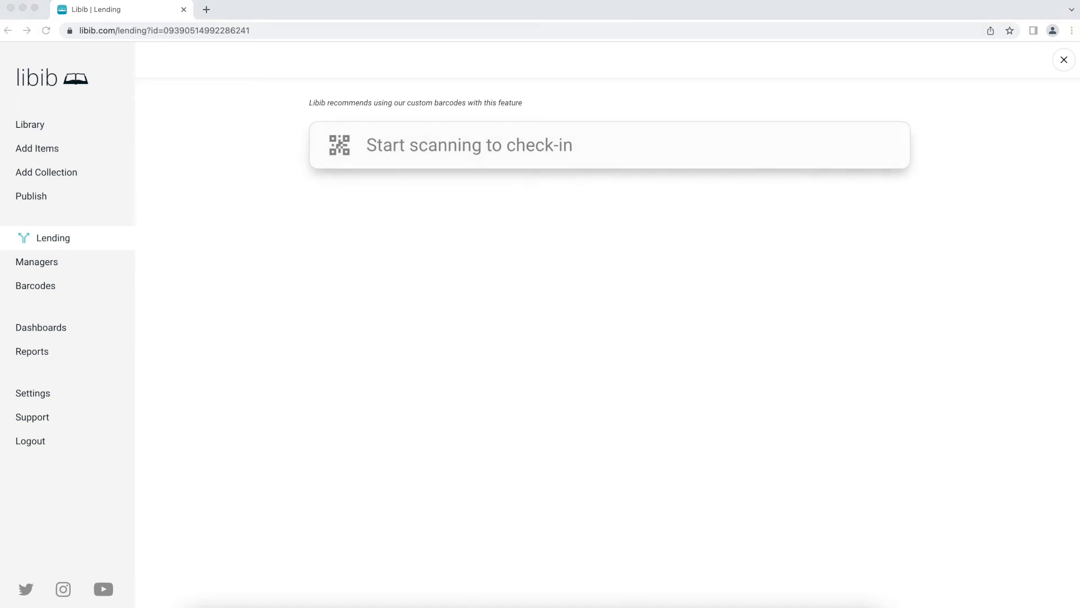
click(462, 145)
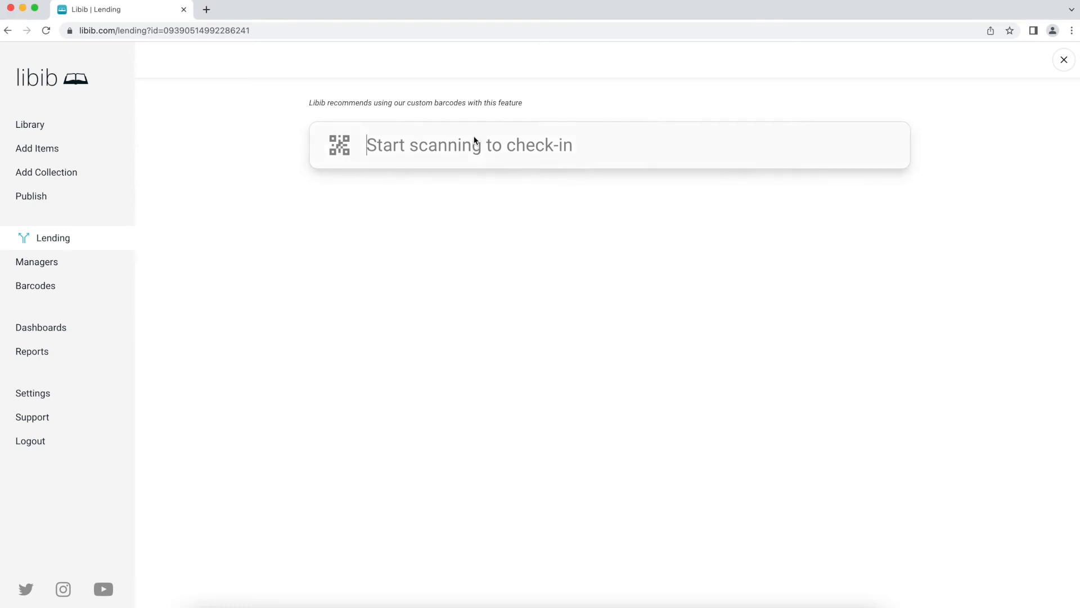
text(2010000000144)
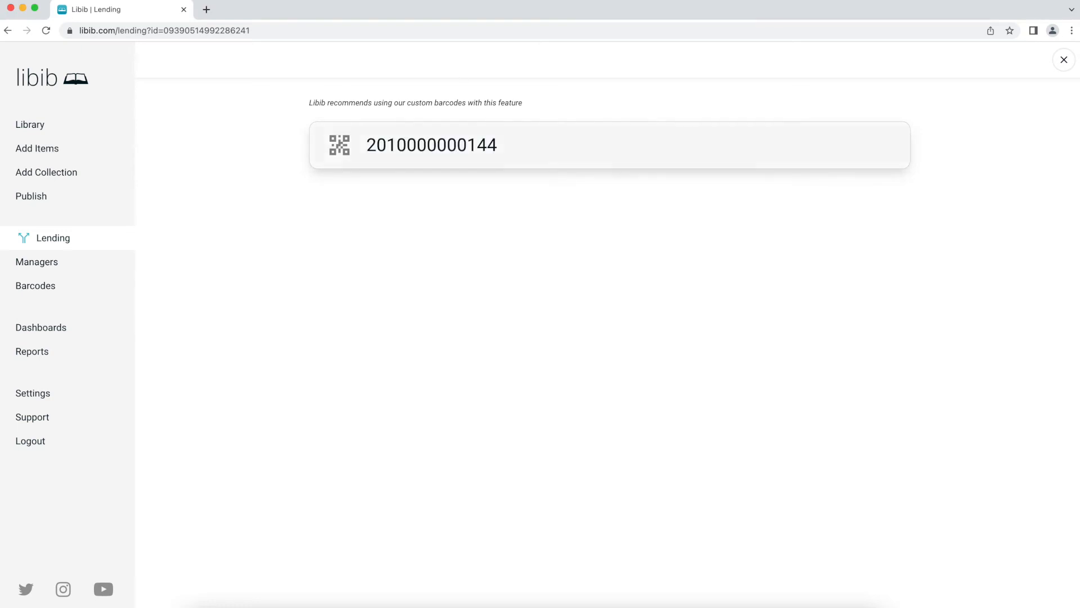
key(Return)
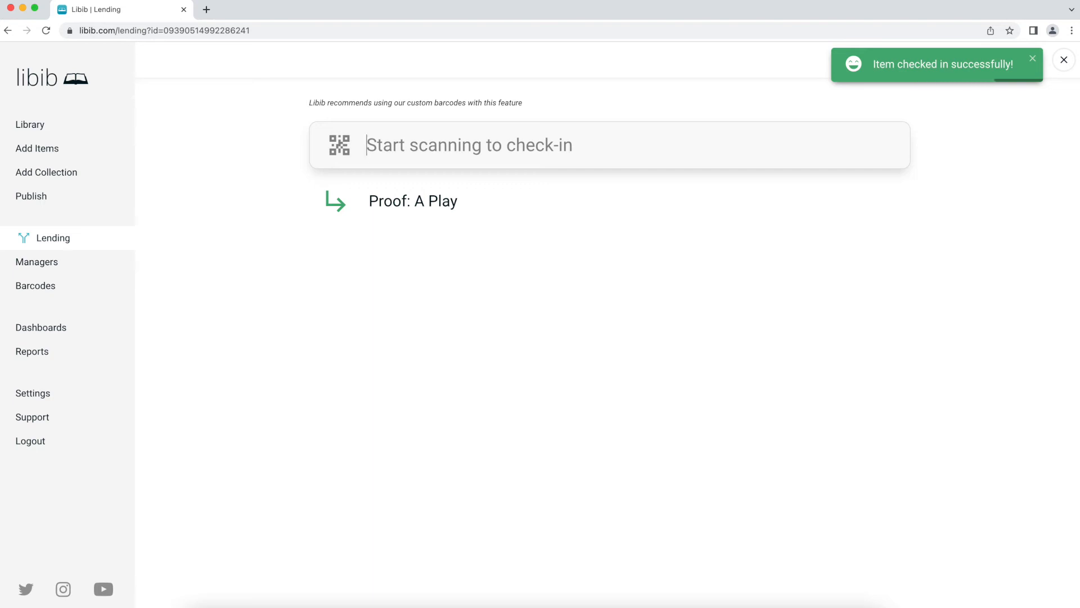
click(431, 151)
text(2010000000663)
key(Return)
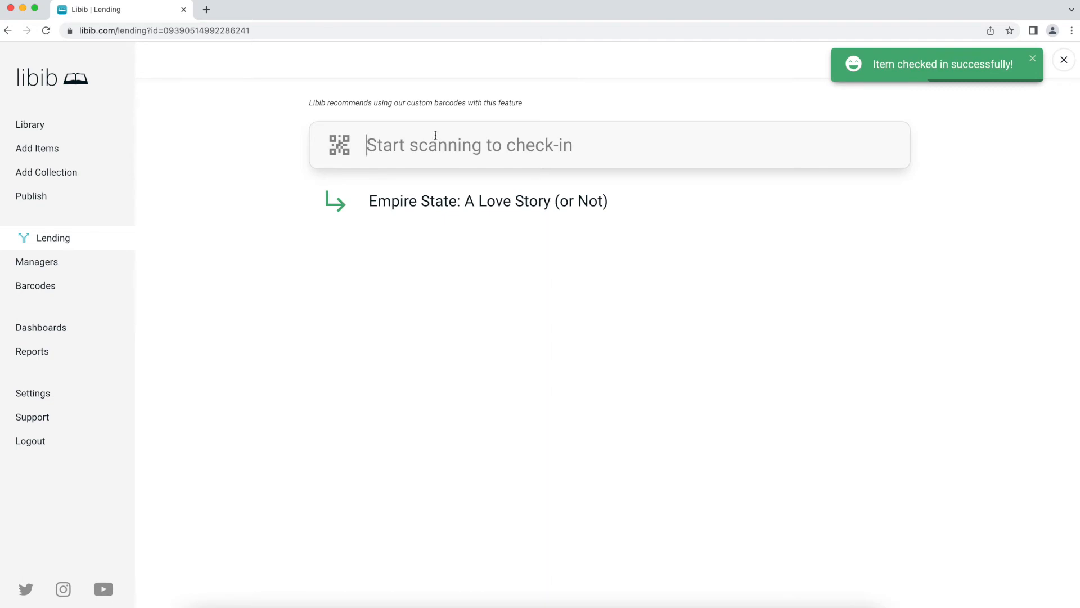
text(2010000000663)
key(Return)
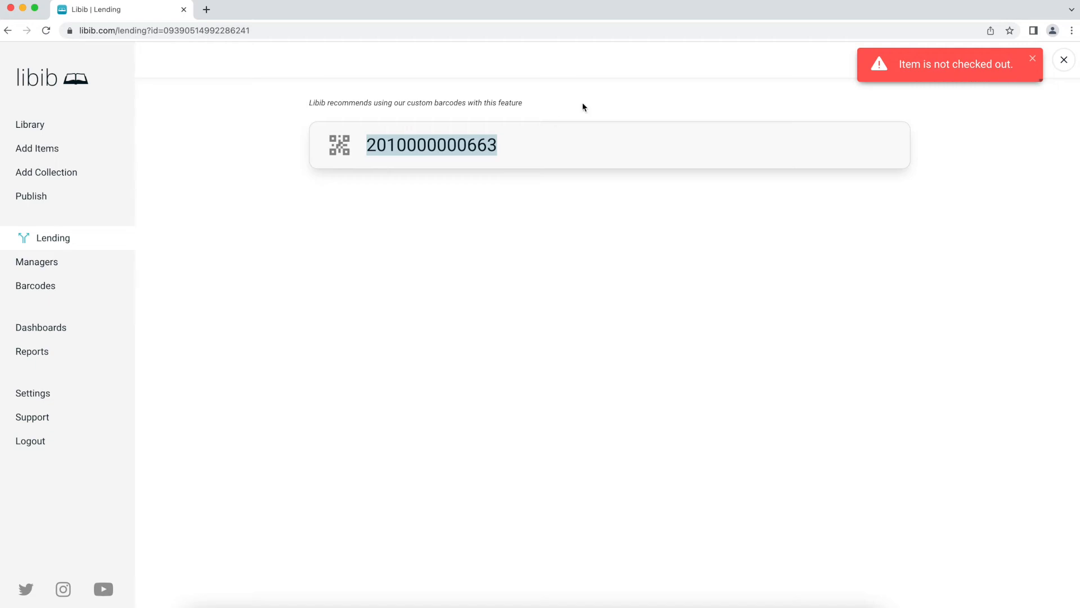
click(1062, 61)
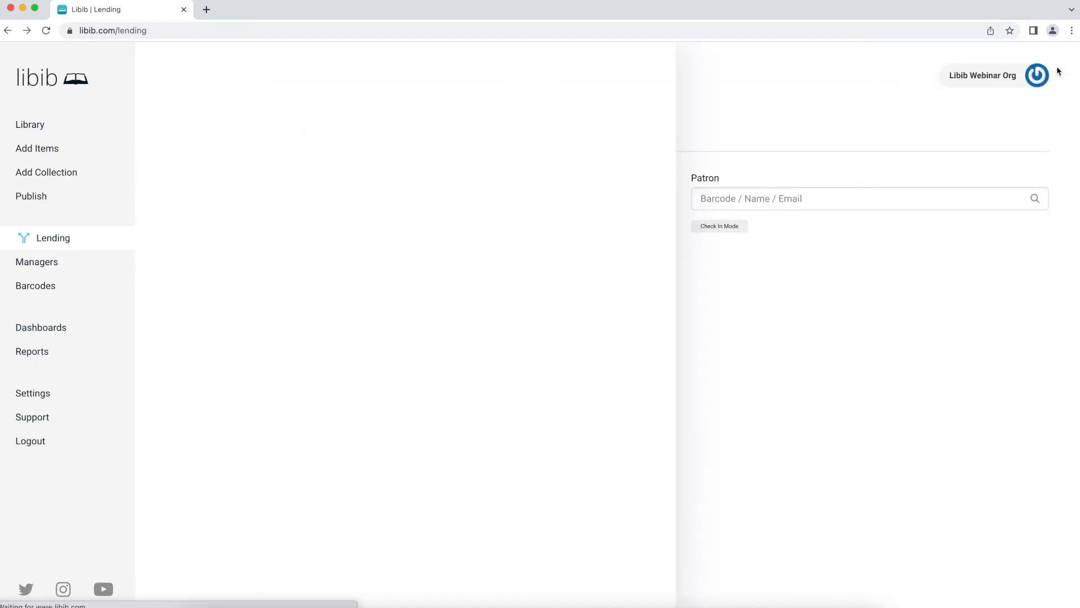
click(296, 136)
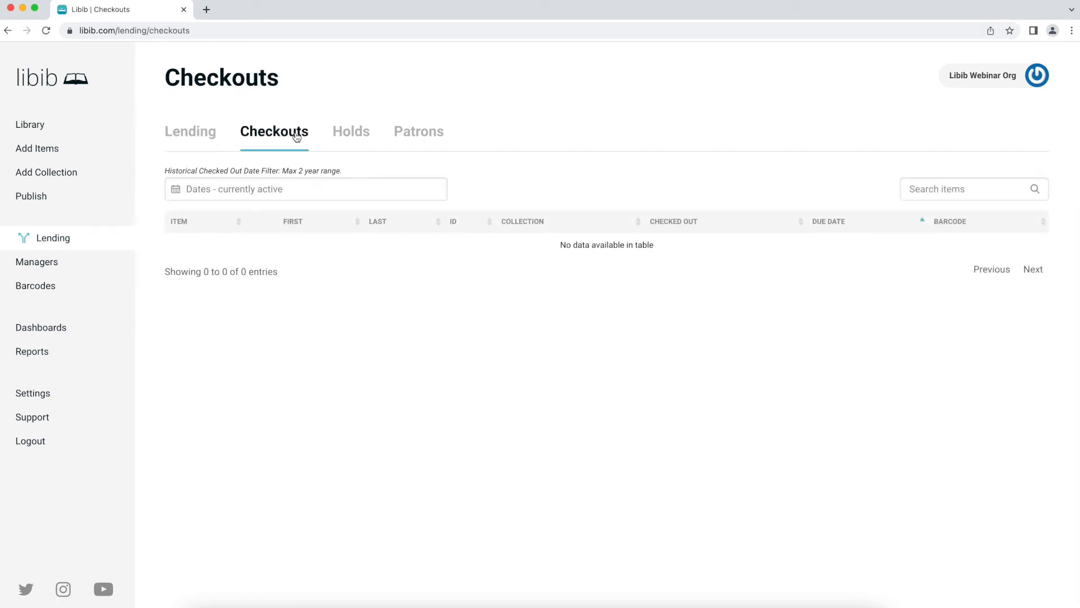
click(185, 136)
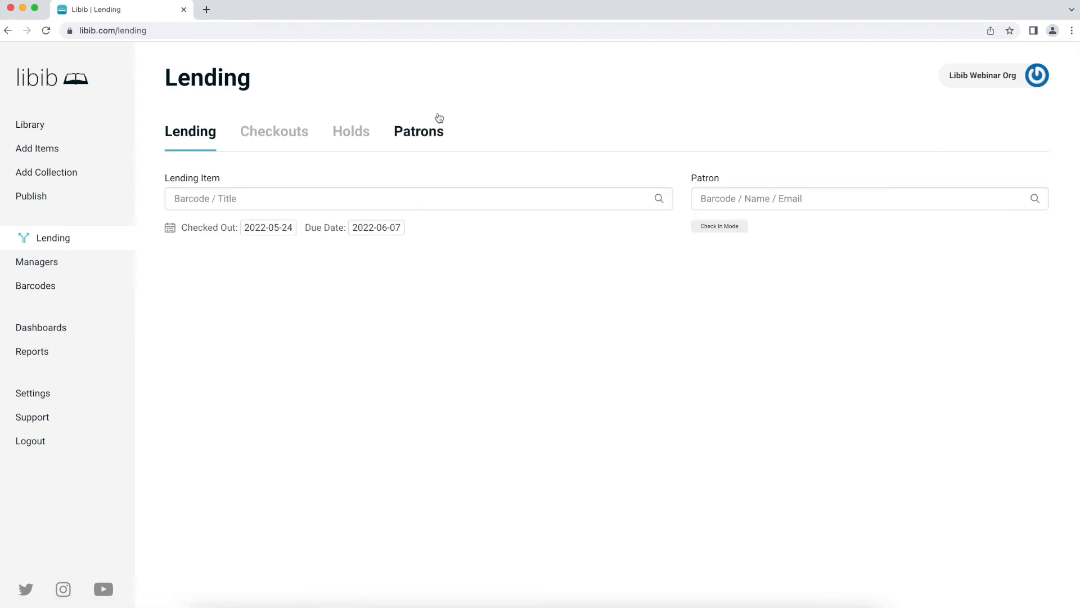
- Go to Managers (0 of 8 used) and expand the Add Manager form
click(40, 268)
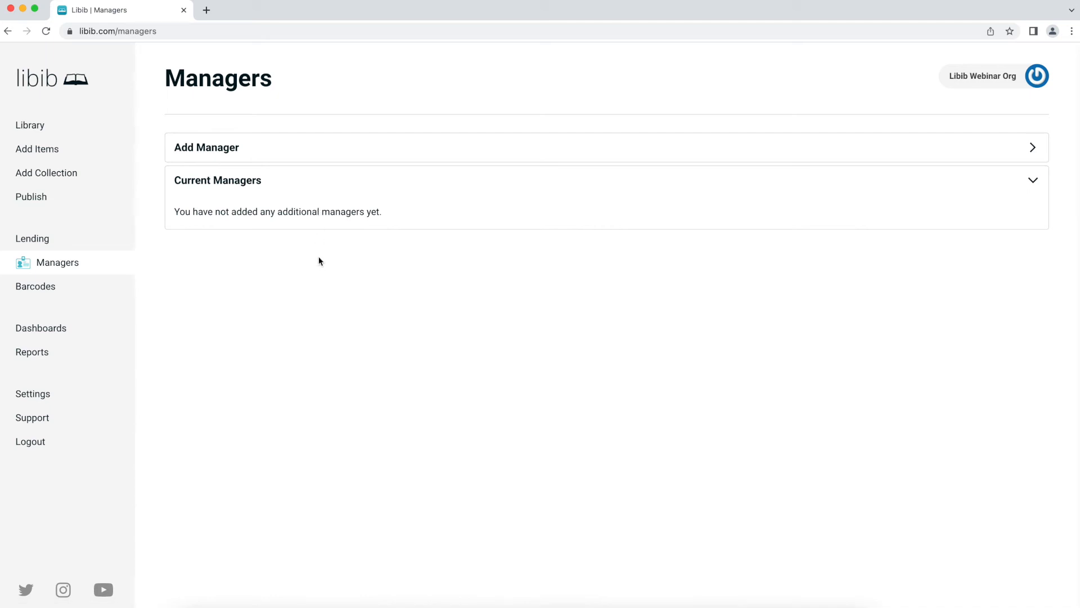
click(304, 155)
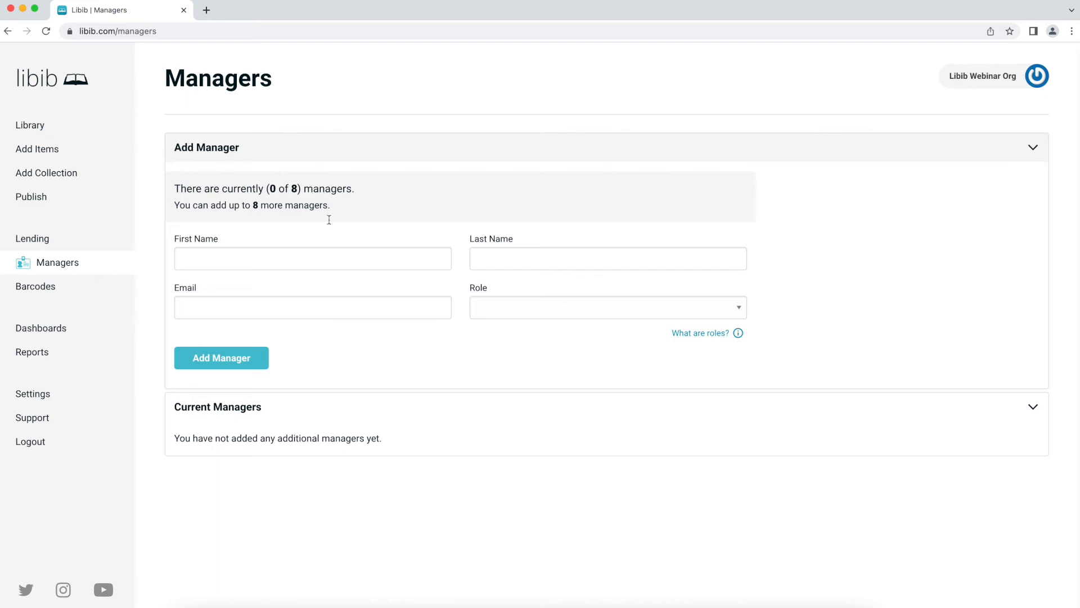
- Enter the new manager's first name, last name and e-mail, leaving Role unselected
click(230, 259)
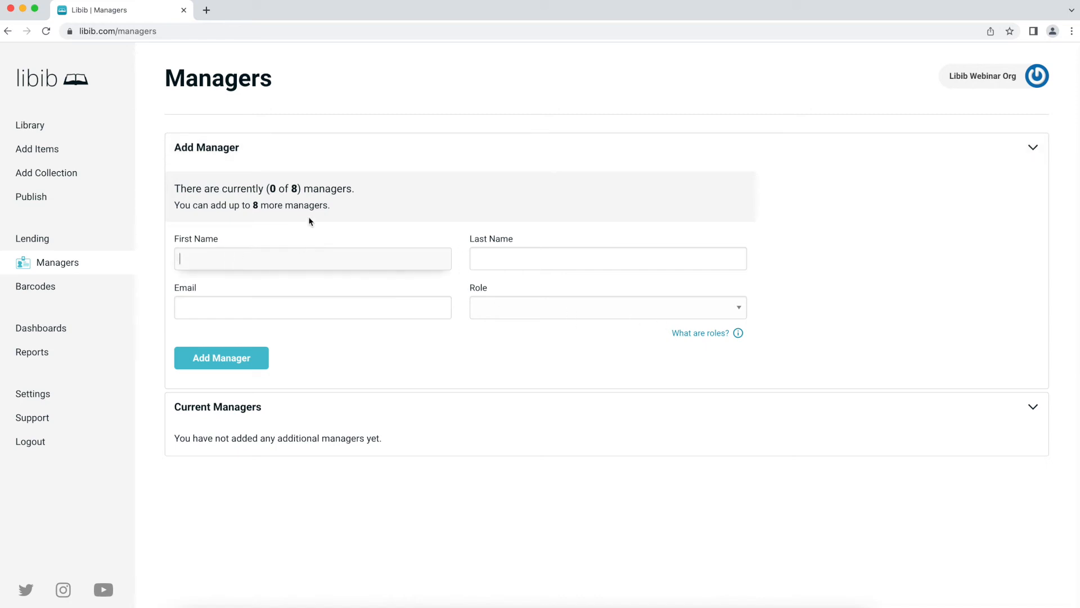
key(Tab)
key(Tab)
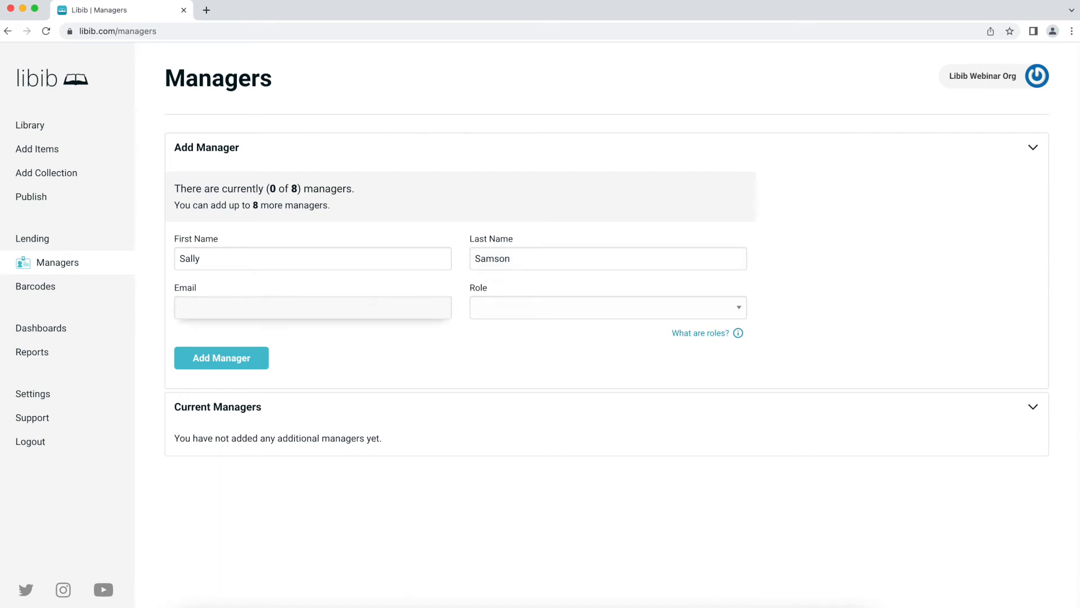
text(sally@example.com)
click(500, 304)
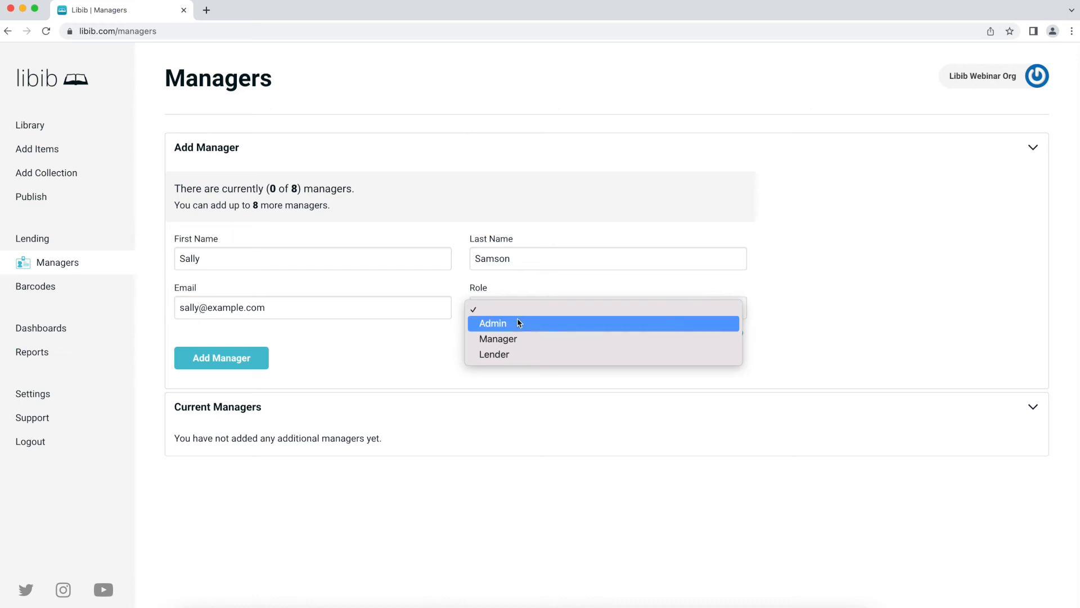
click(413, 355)
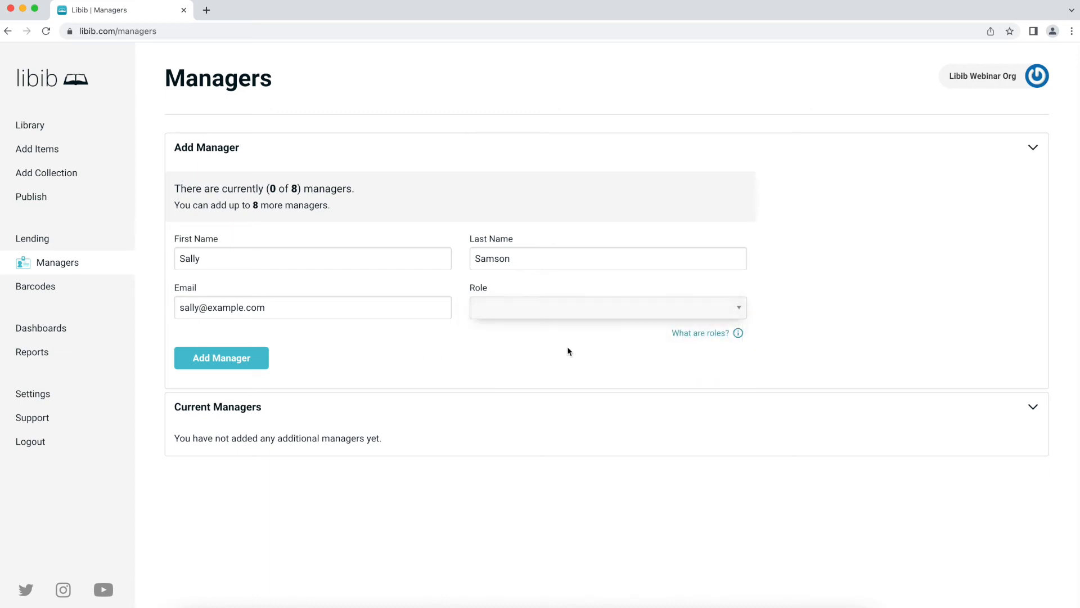
- Open the 'What are roles?' panel and read through the Owner, Admin and Manager permissions
click(713, 335)
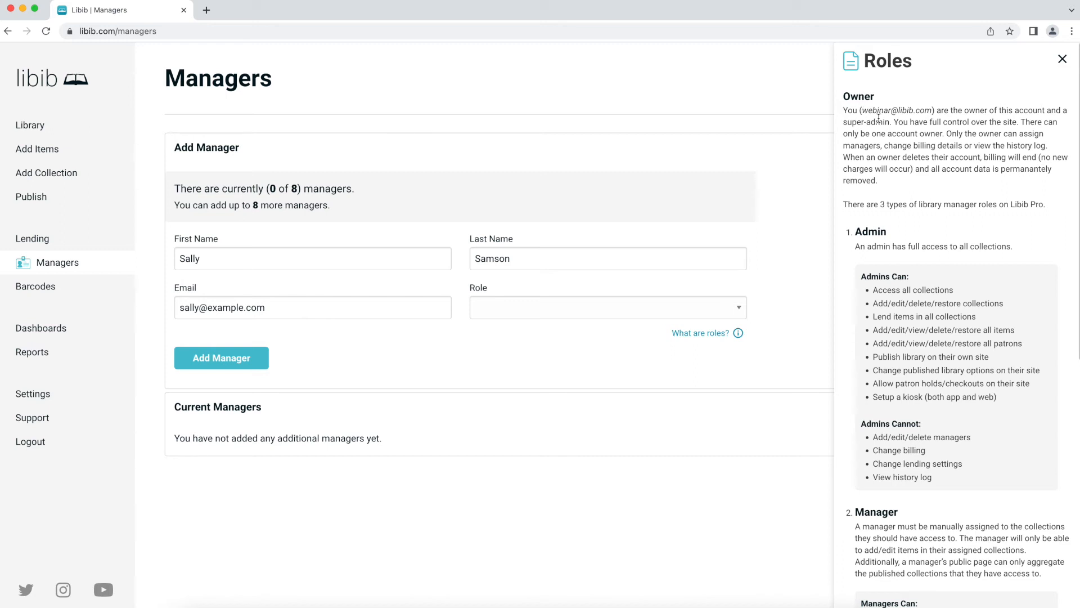
scroll(881, 120, down, 1)
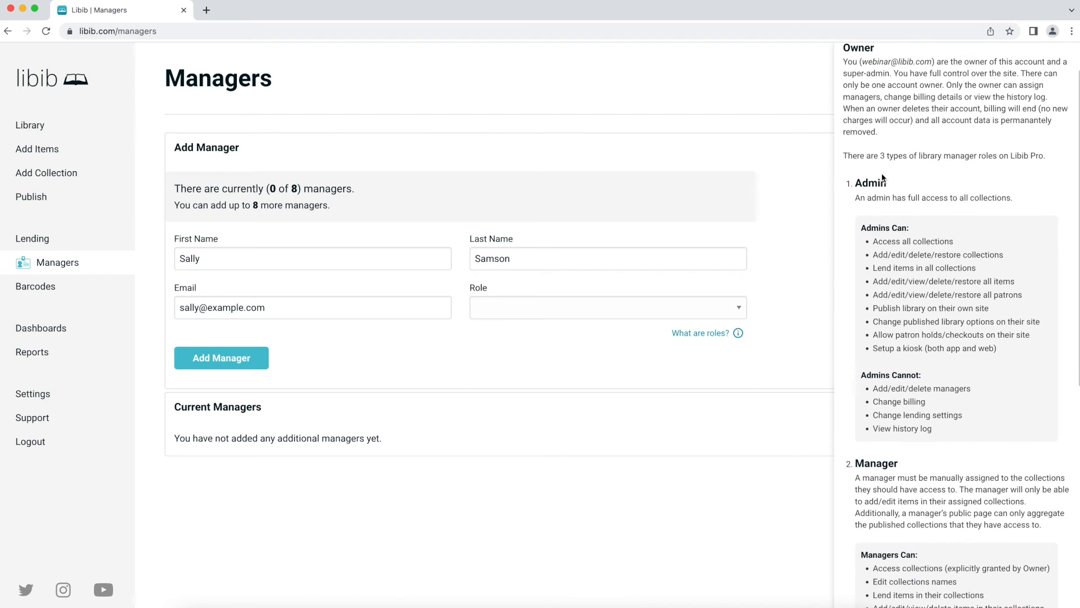
scroll(886, 215, down, 1)
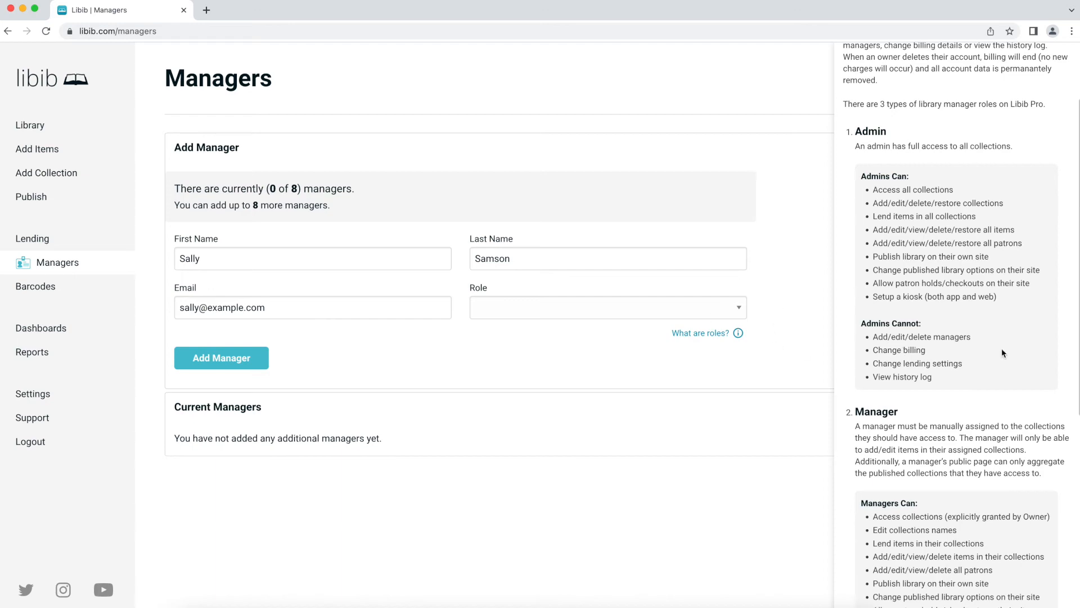
- Give the new person the Manager role and add them to the account
scroll(1002, 352, down, 4)
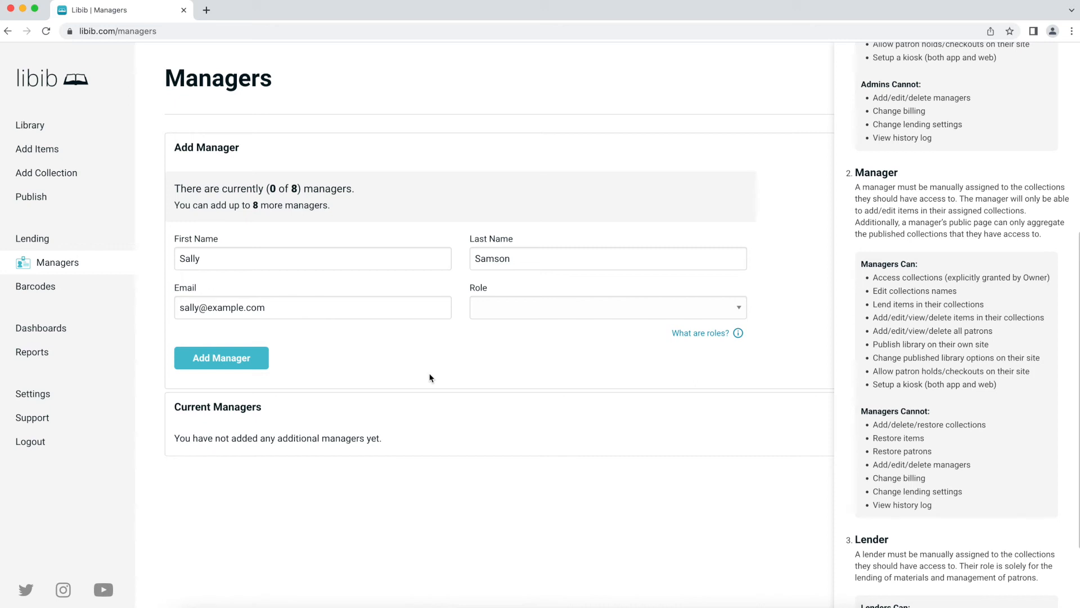
scroll(861, 450, down, 3)
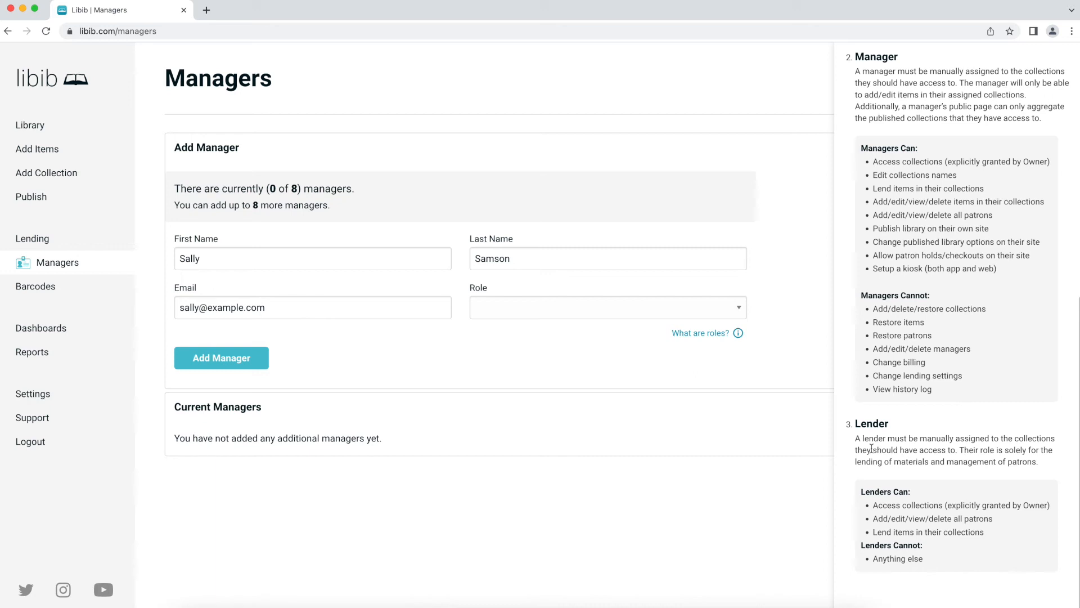
click(553, 307)
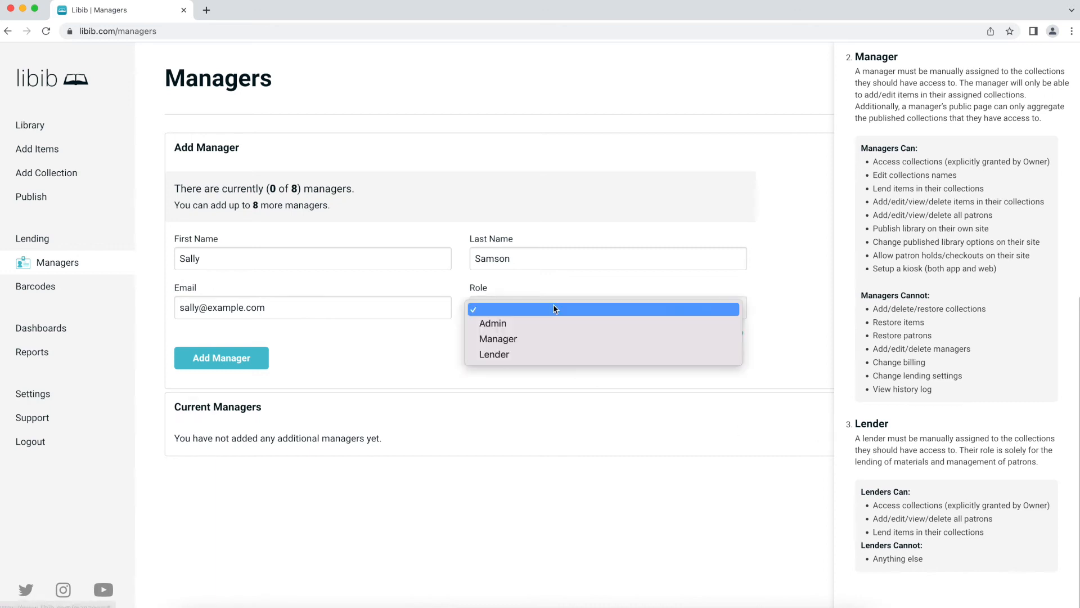
click(549, 339)
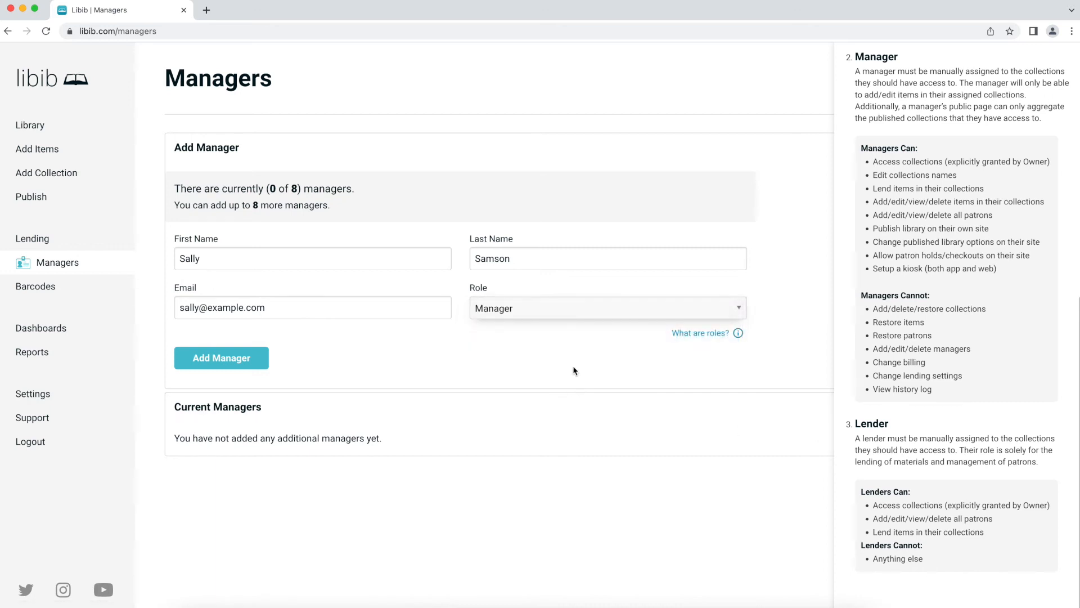
click(257, 362)
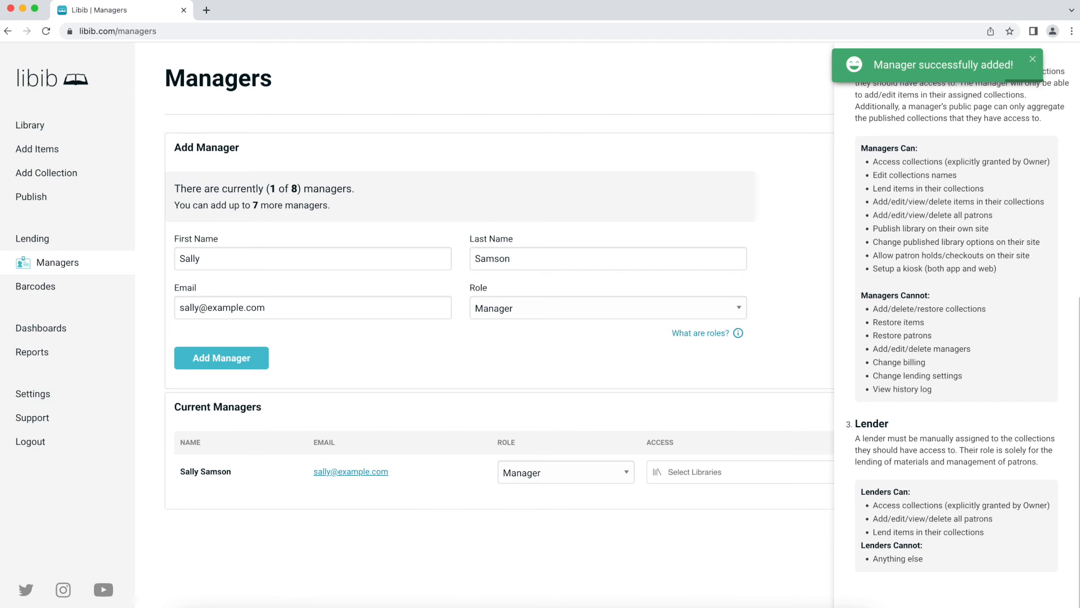
- Dismiss the success notice and close the roles help panel
click(1033, 59)
scroll(990, 95, up, 6)
scroll(990, 94, up, 5)
click(1063, 61)
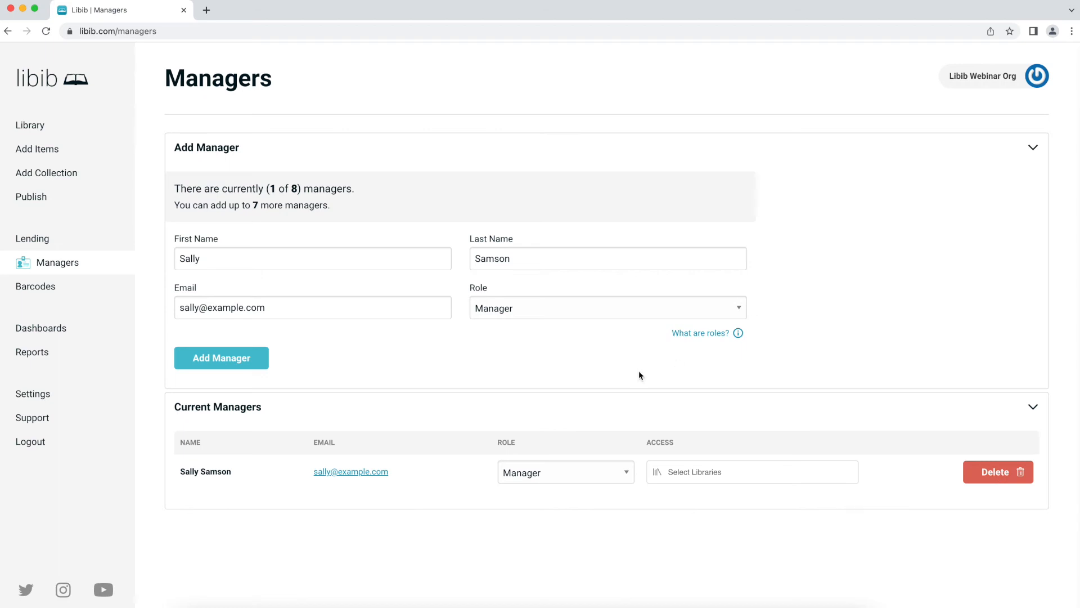
- Change the listed manager's role to Admin, then back to Manager
click(679, 473)
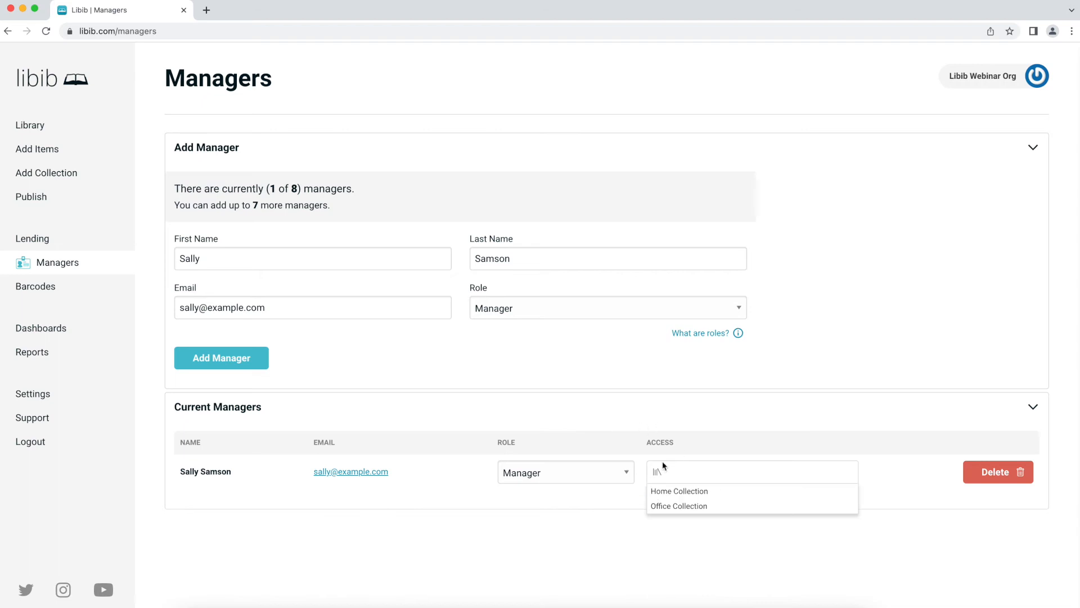
click(616, 473)
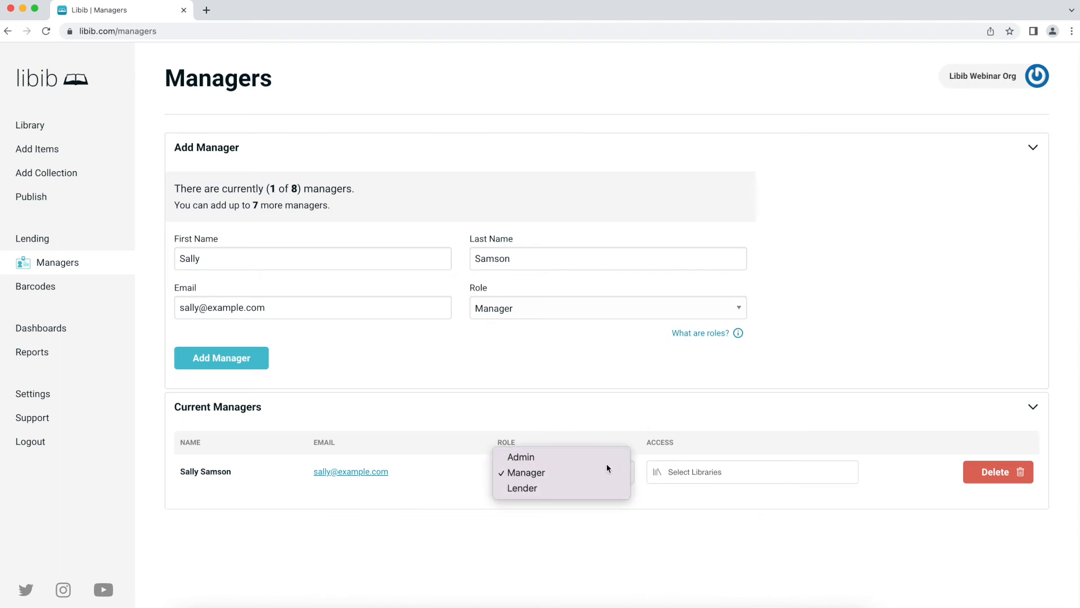
click(607, 463)
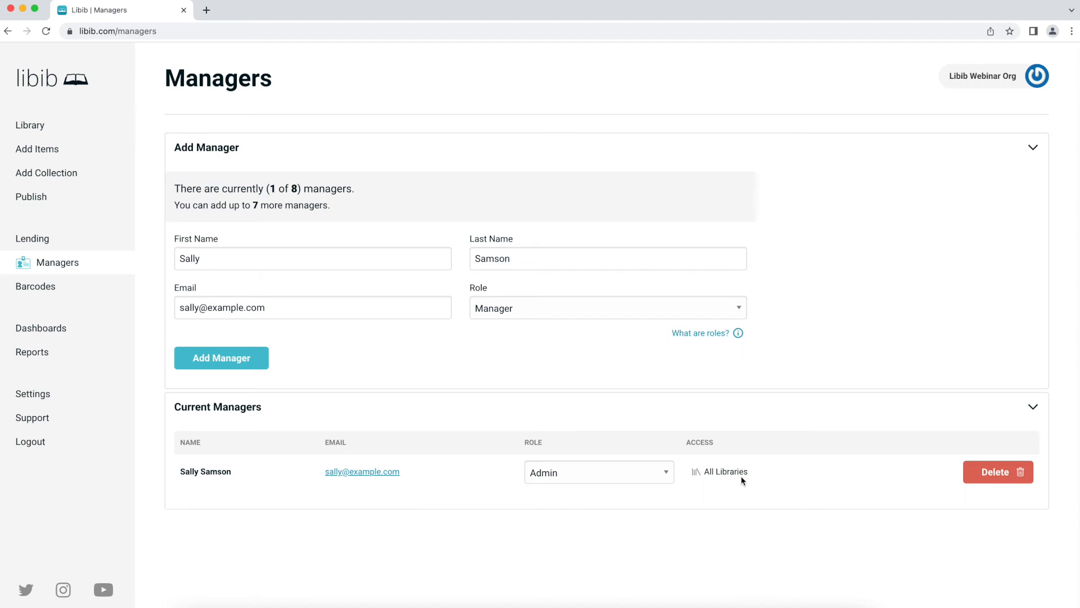
click(670, 472)
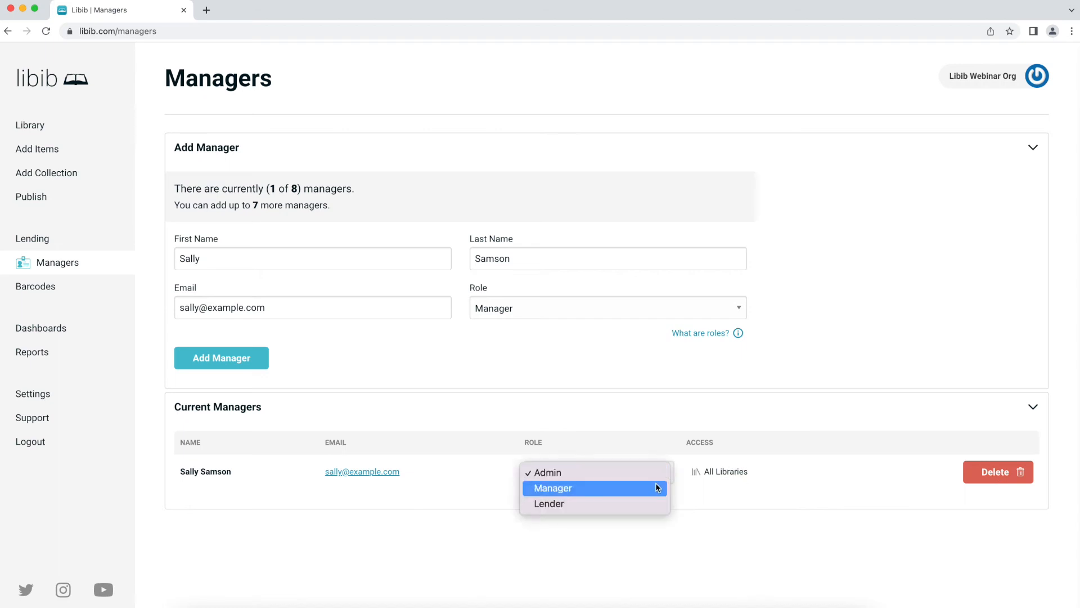
click(657, 487)
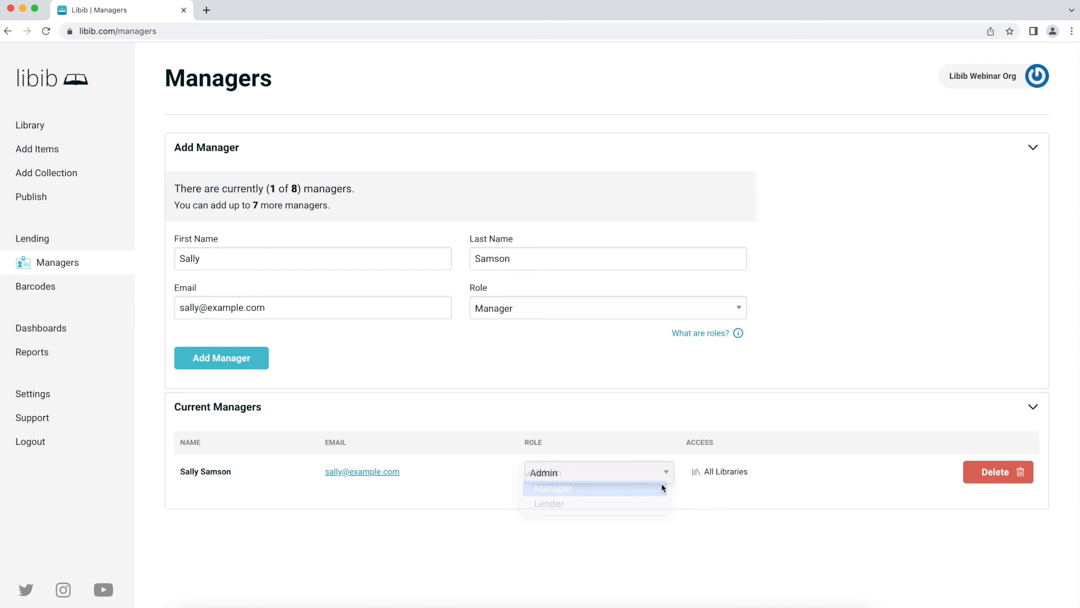
click(713, 473)
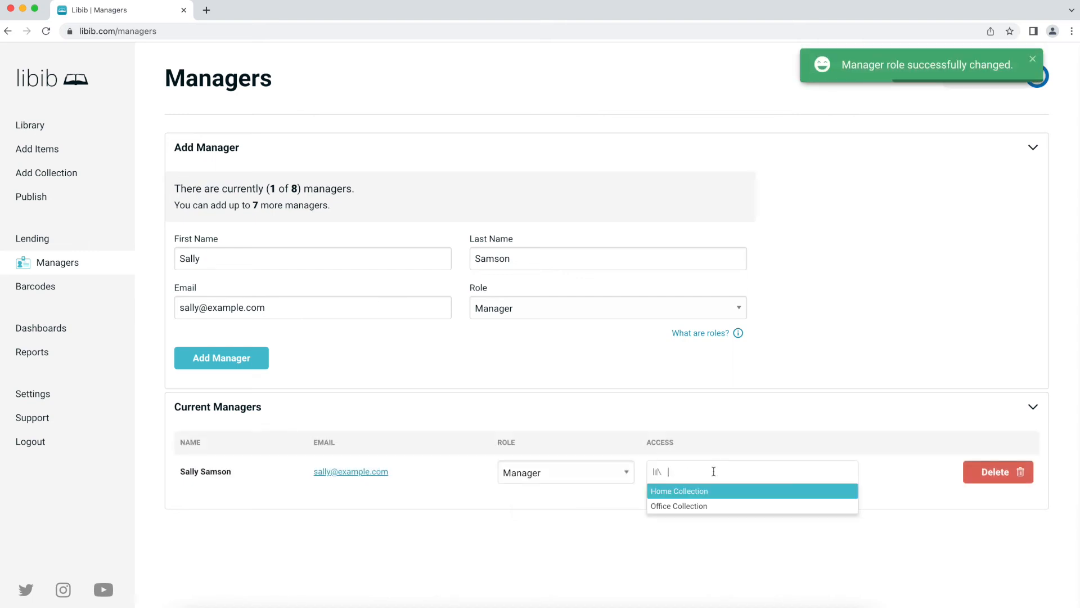
- Grant Office Collection access, then cycle the role through Lender and Admin back to Manager
click(712, 507)
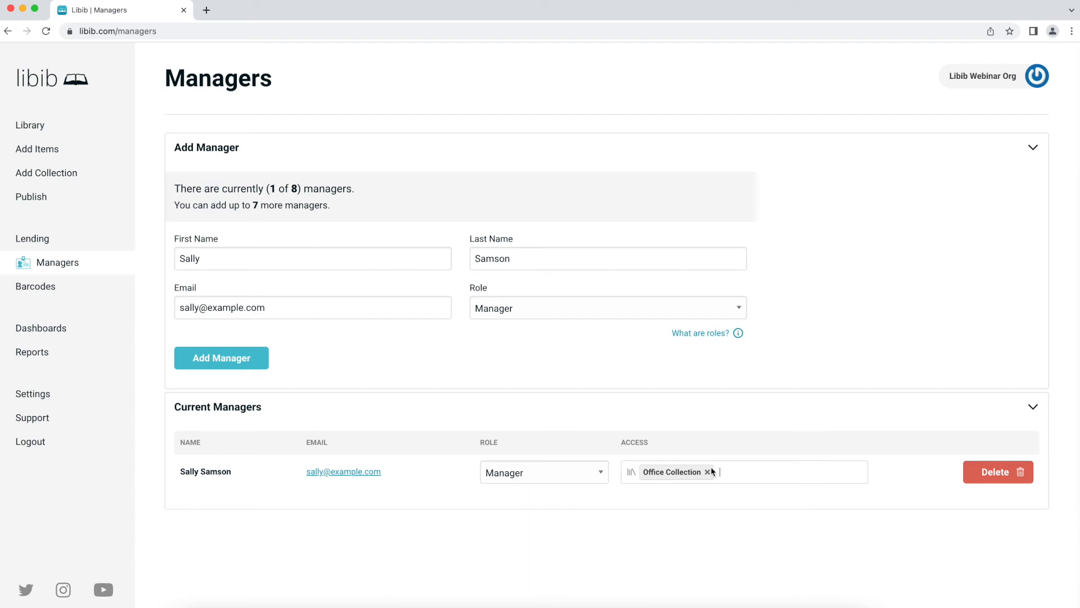
click(554, 482)
click(556, 487)
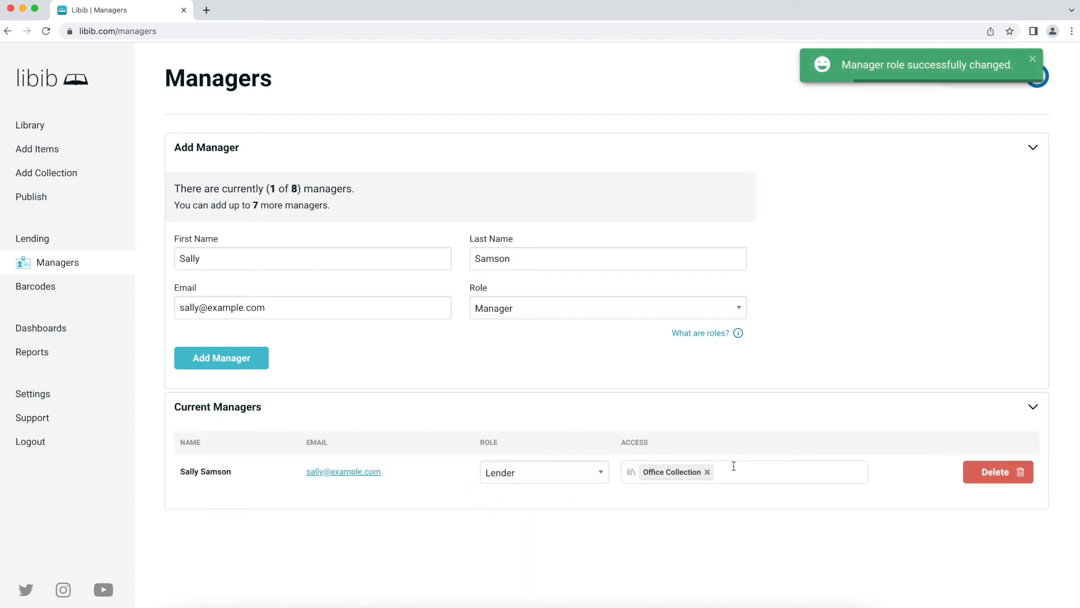
click(555, 482)
click(554, 442)
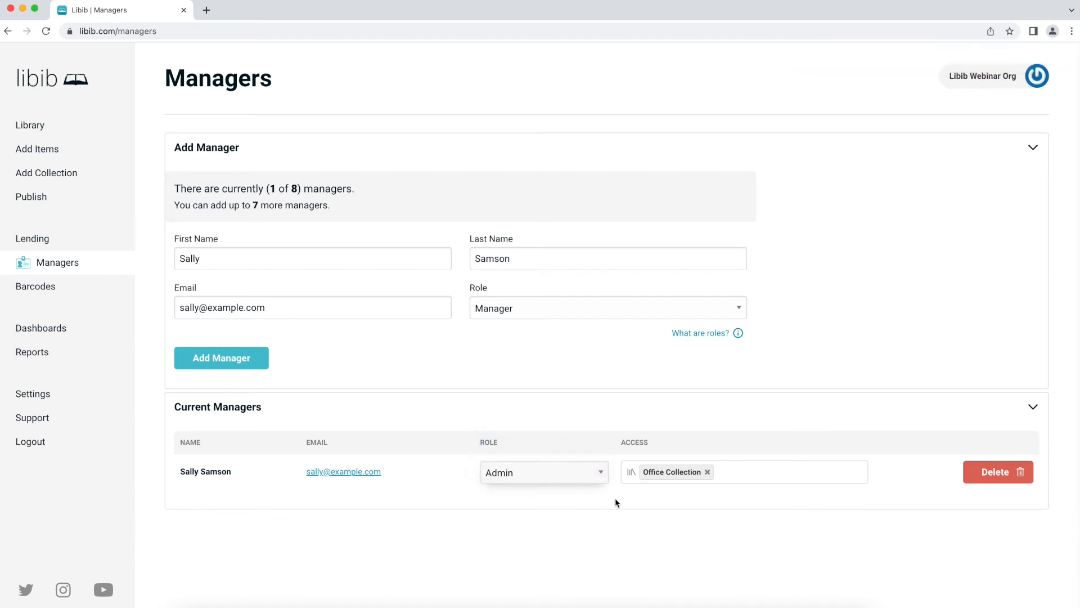
click(589, 471)
click(585, 488)
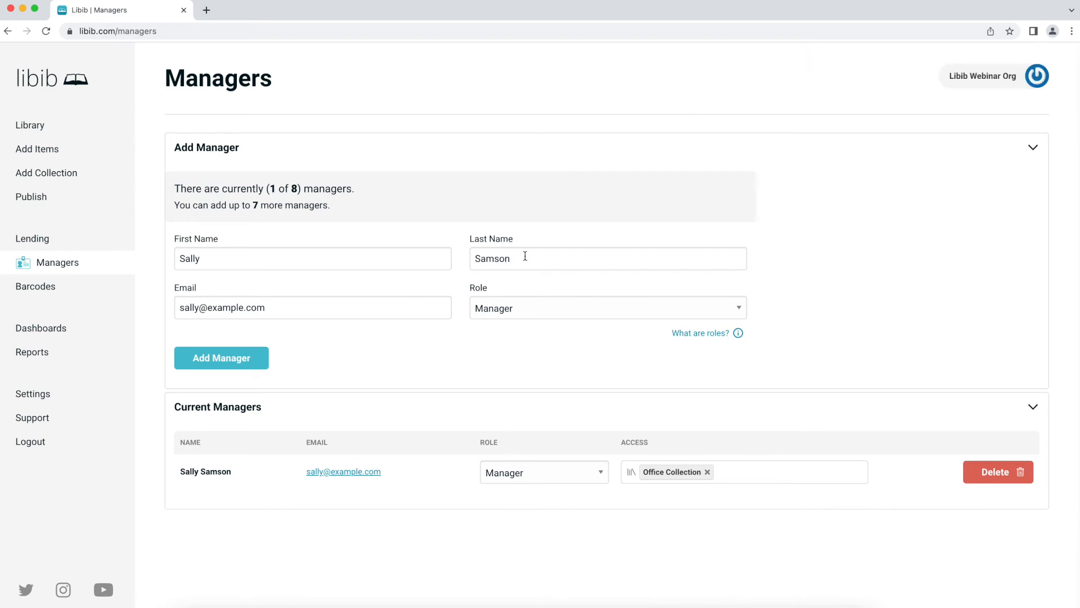
- Enter a second person's first name and e-mail, set Role to Lender, and add them
double_click(198, 258)
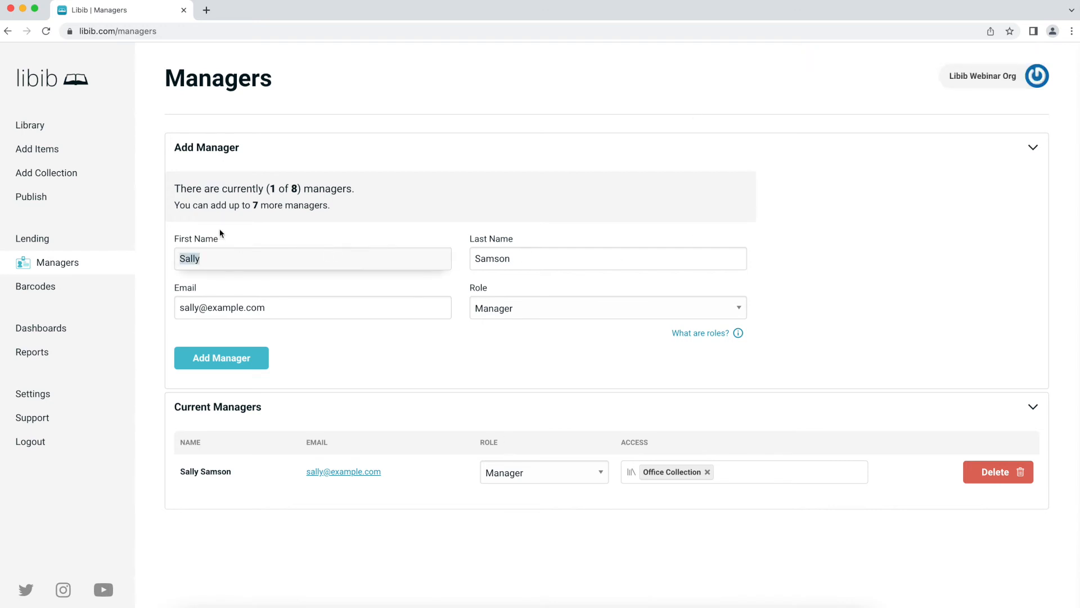
text(Scott)
double_click(189, 308)
text(scott)
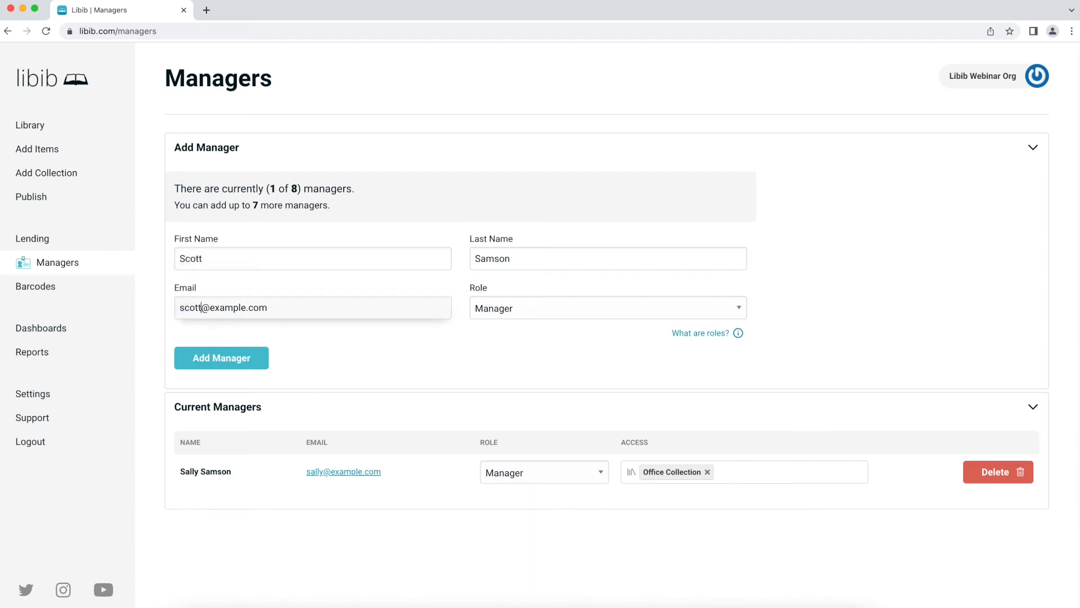
click(549, 308)
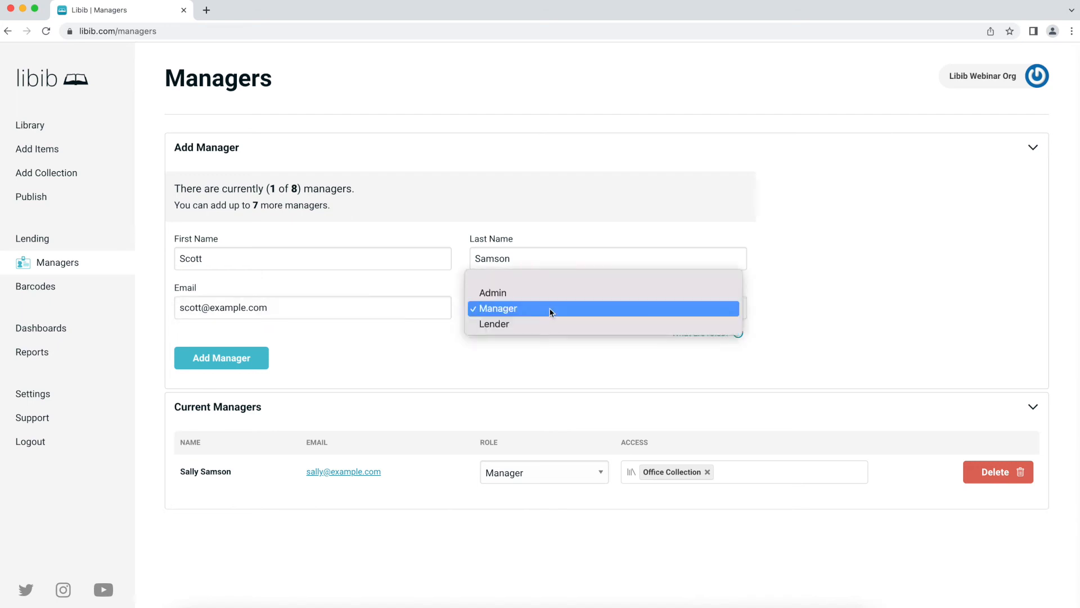
click(539, 324)
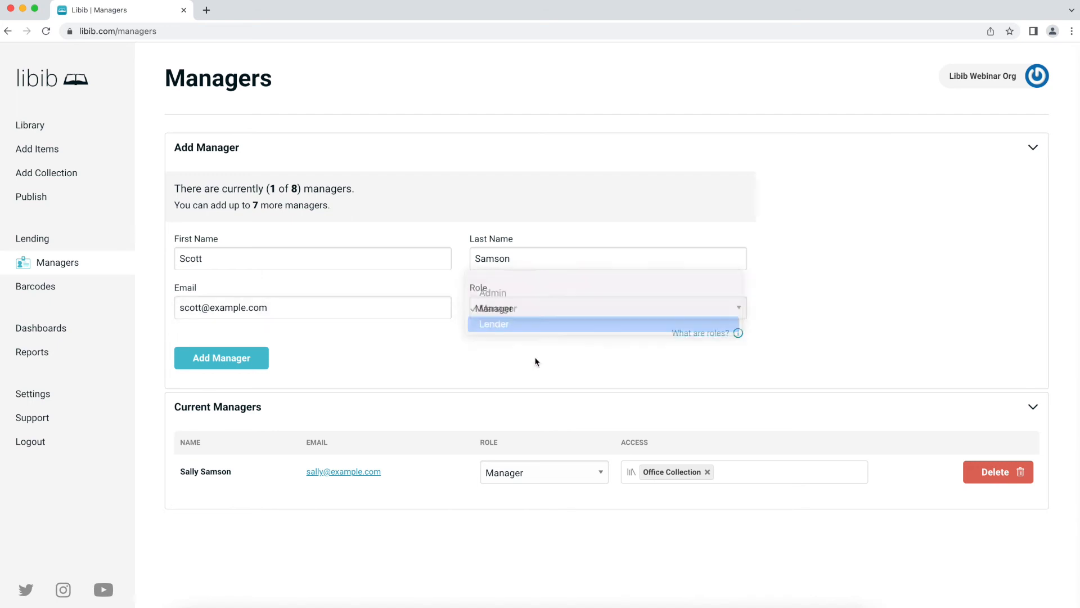
click(230, 361)
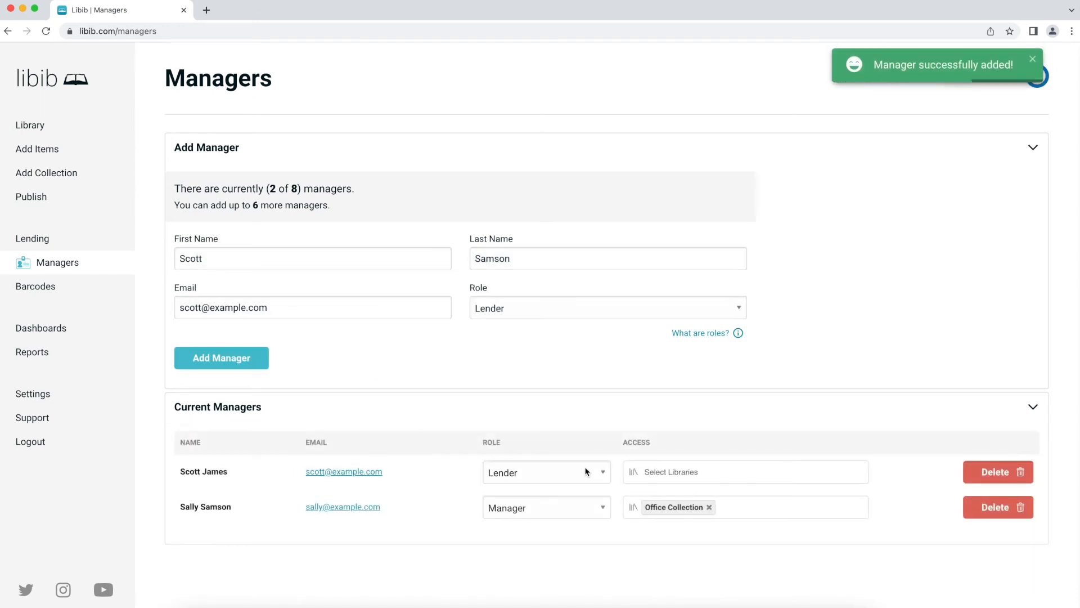
- Give the Lender access to Office Collection and delete the Manager-role person
click(686, 470)
click(679, 507)
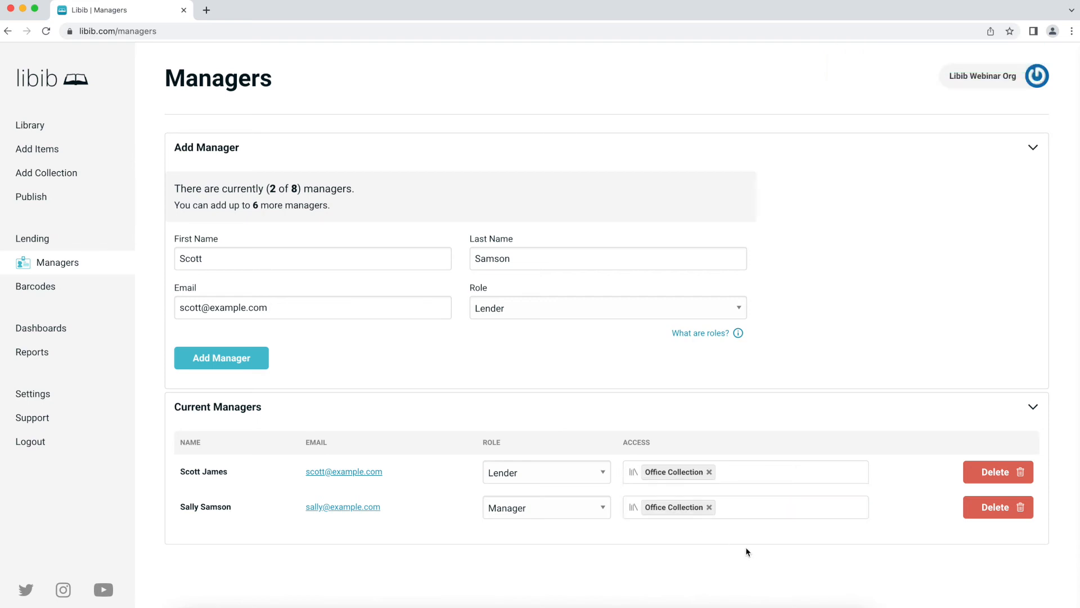
click(726, 470)
click(997, 508)
click(466, 284)
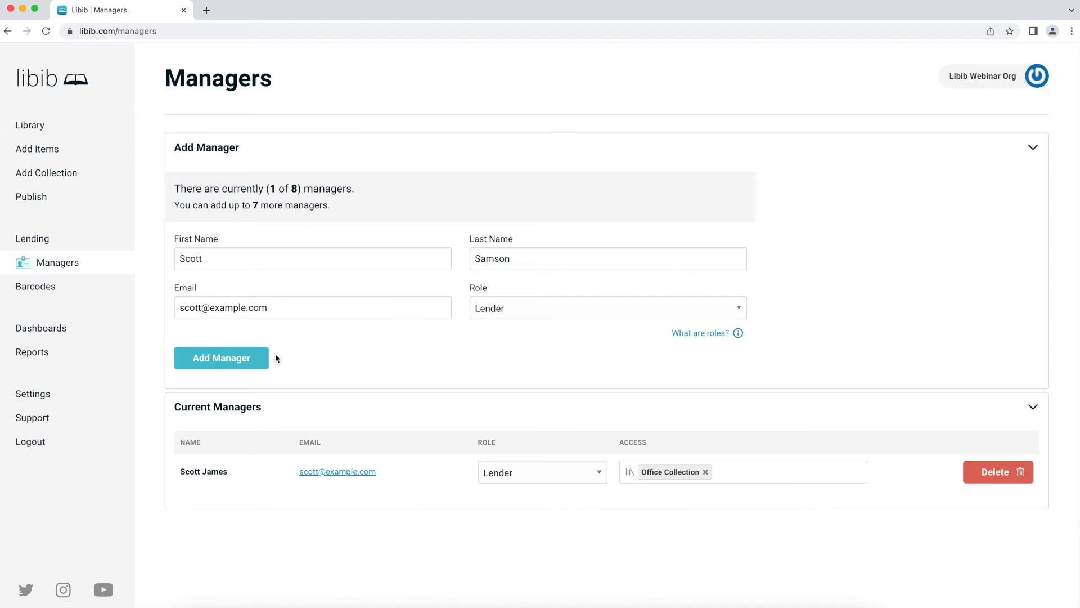
- Retry adding the same person, which is rejected as a duplicate, and keep the Lender role
click(253, 361)
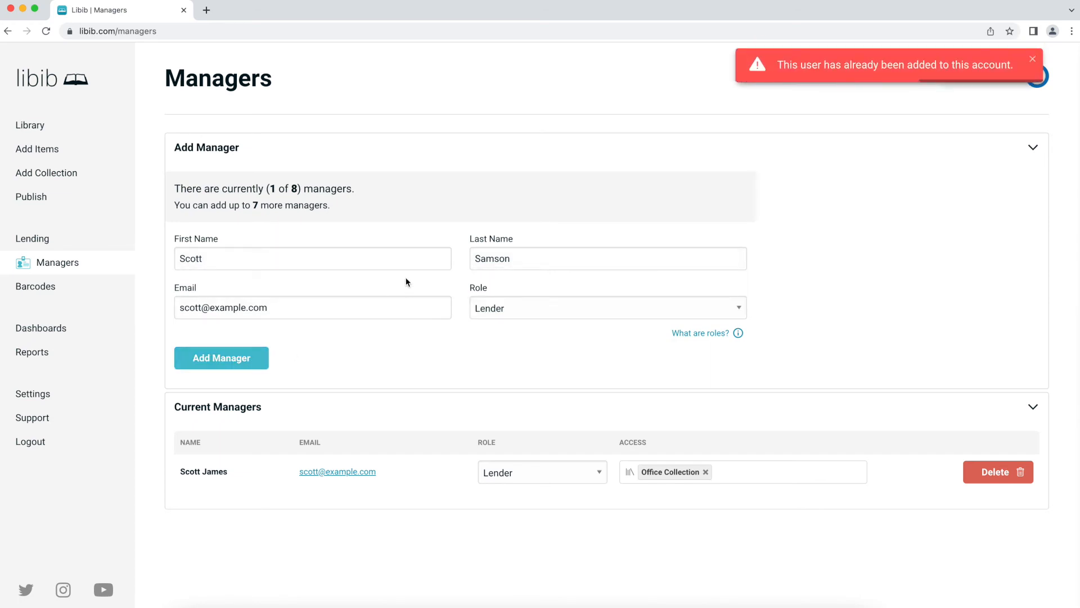
click(536, 474)
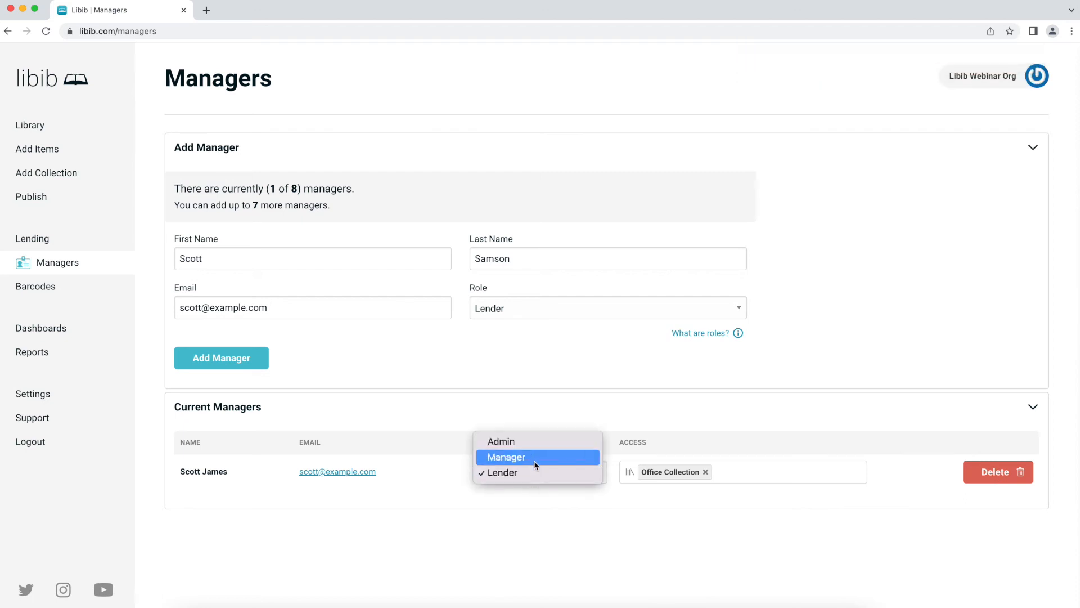
click(535, 472)
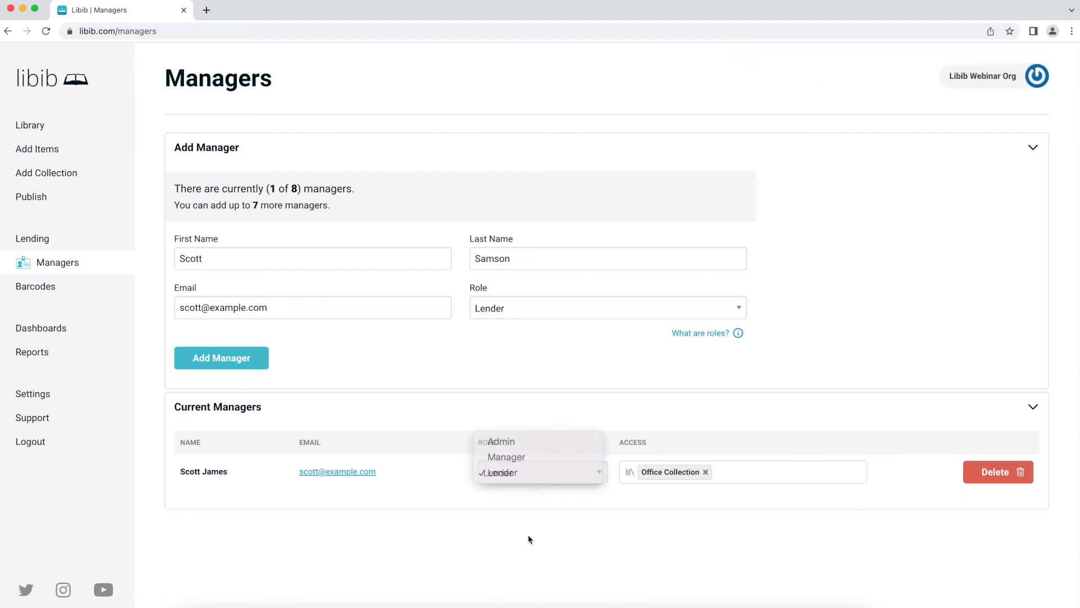
- On the Barcodes page, select Home Collection and Office Collection for item labels
click(52, 292)
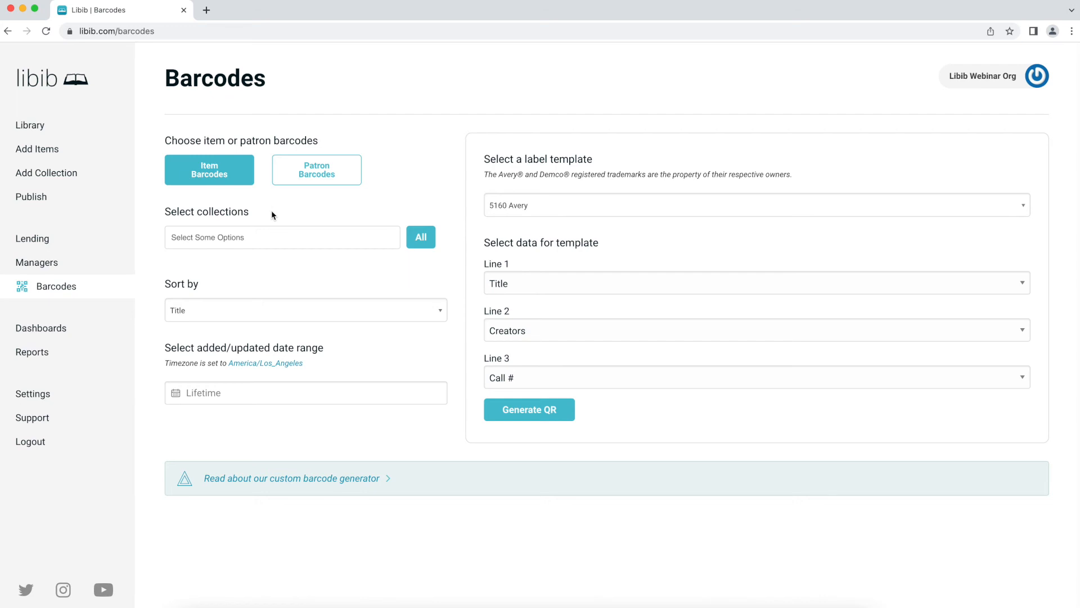
click(272, 236)
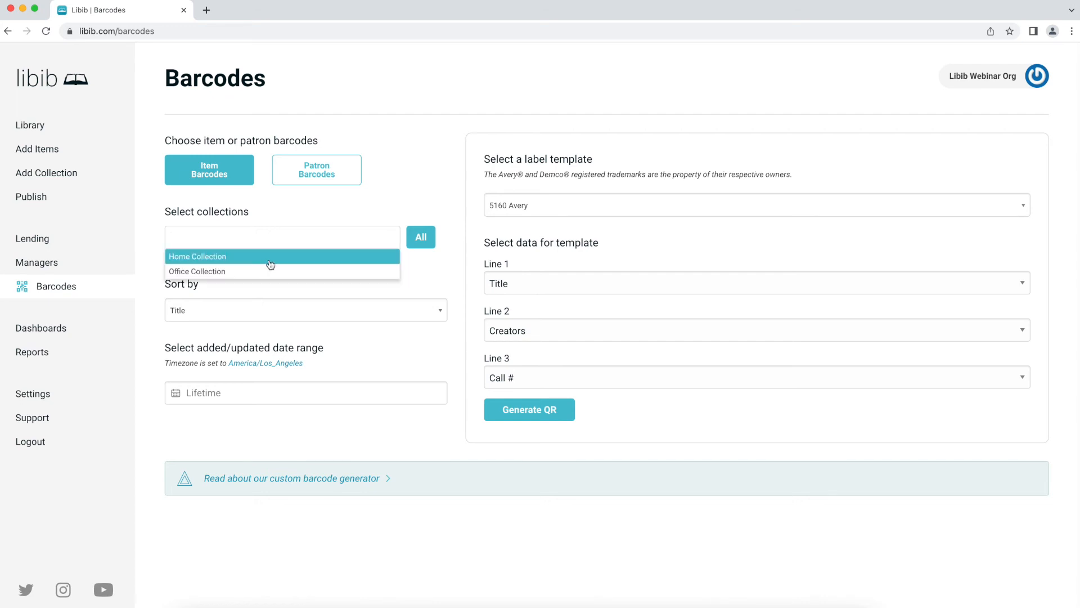
click(270, 264)
click(271, 237)
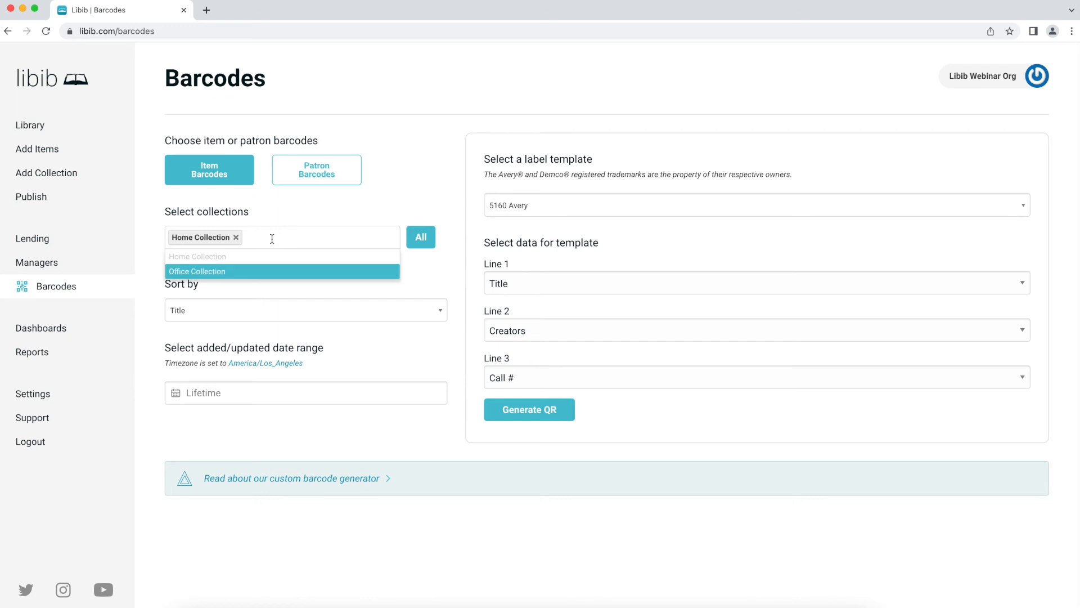
click(261, 270)
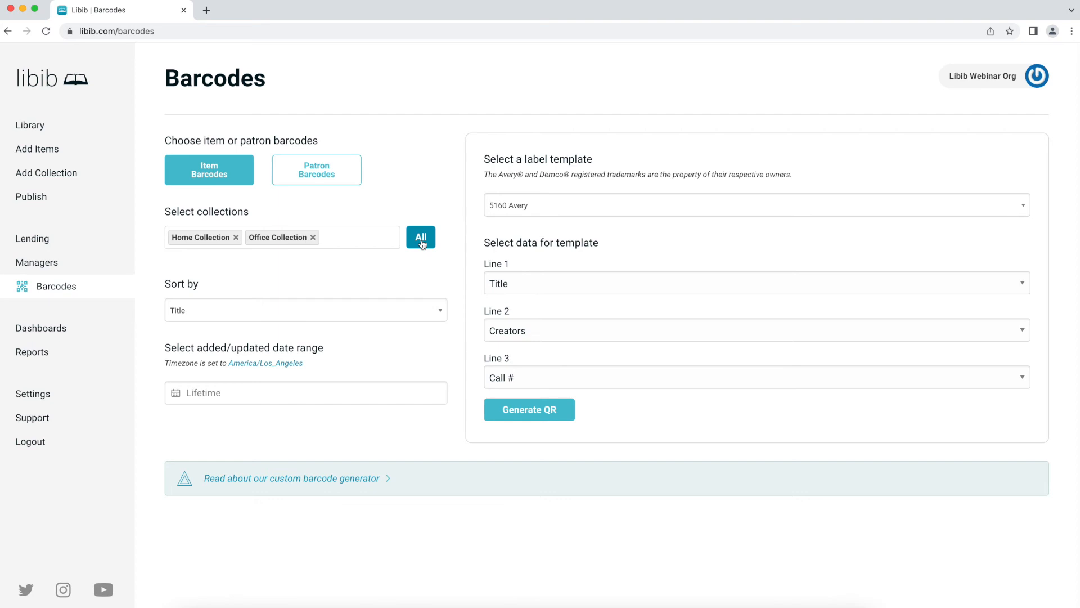
- Remove both collection tags, re-add all collections, and sort labels by Title
click(313, 237)
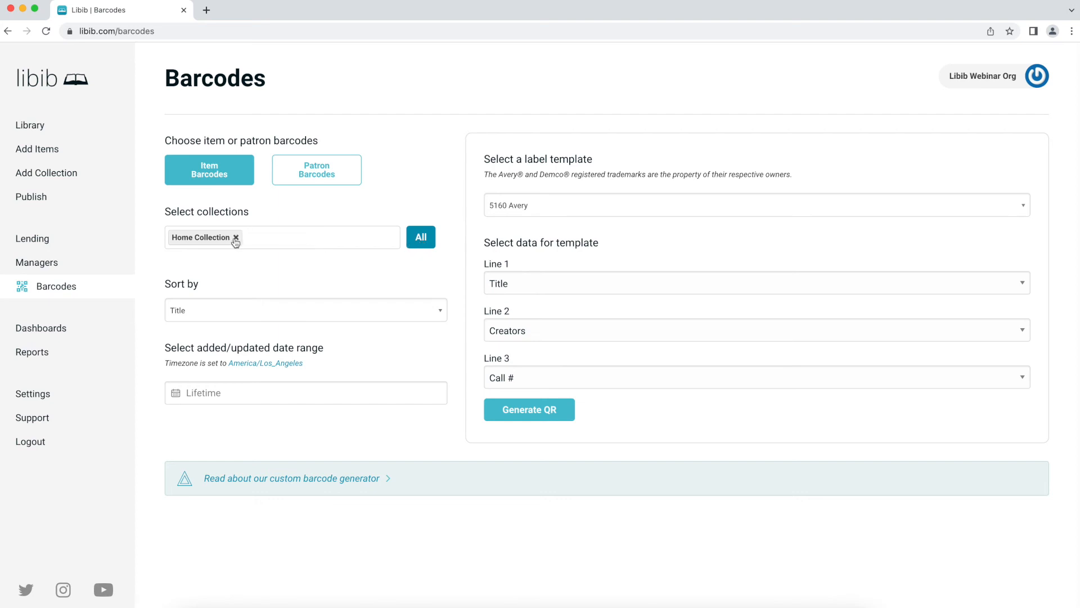
click(235, 238)
click(428, 243)
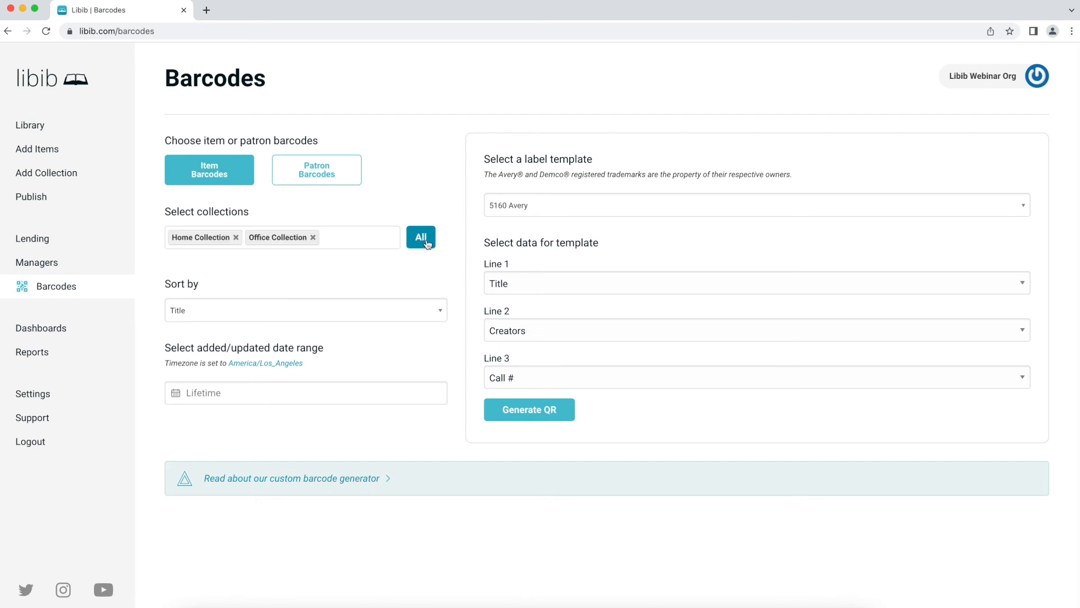
click(303, 312)
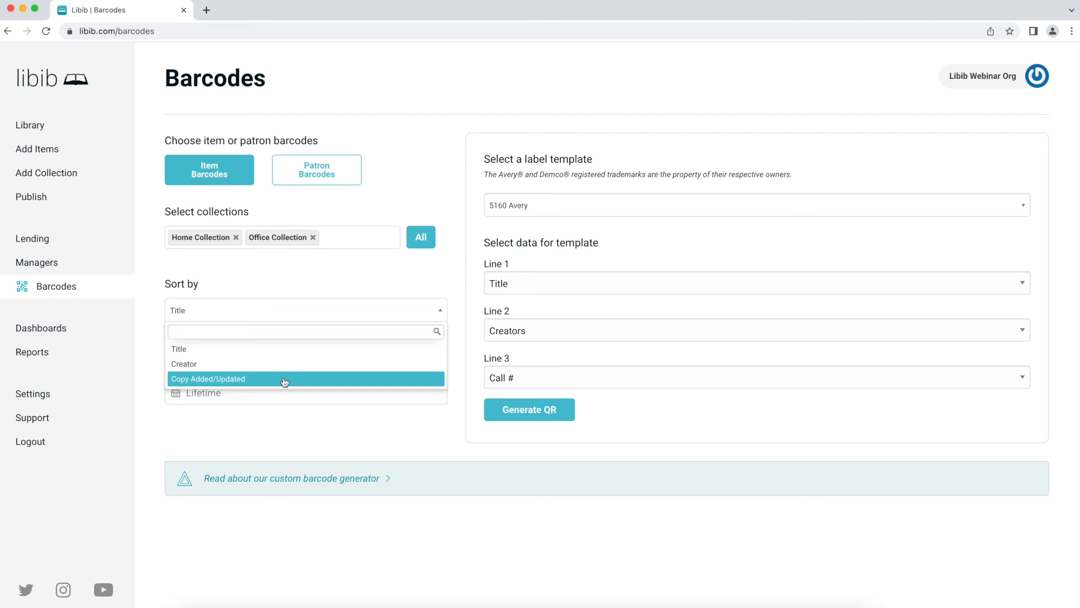
click(253, 349)
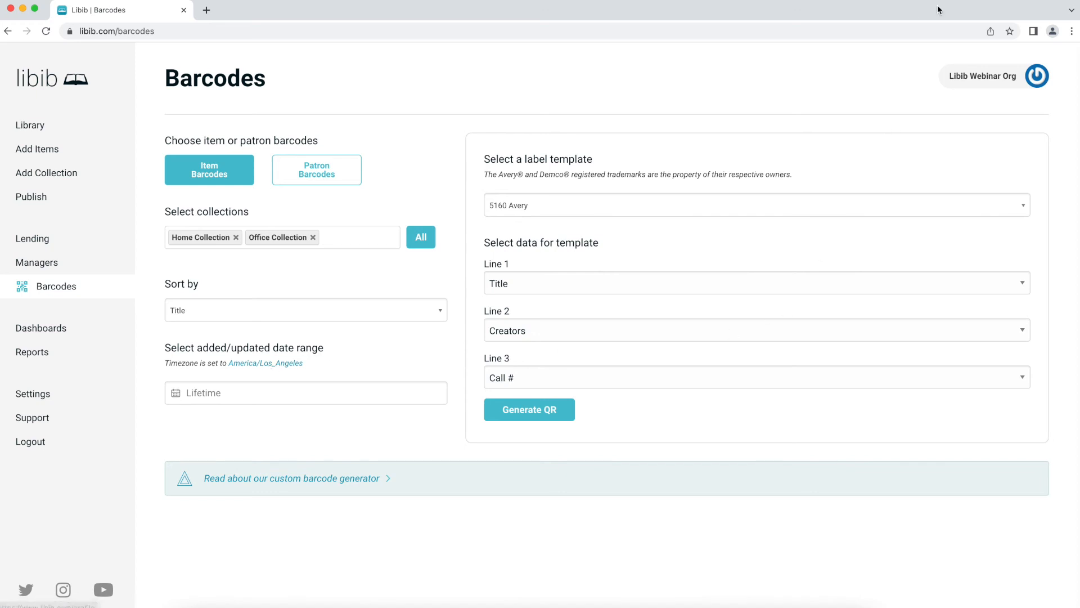
click(984, 76)
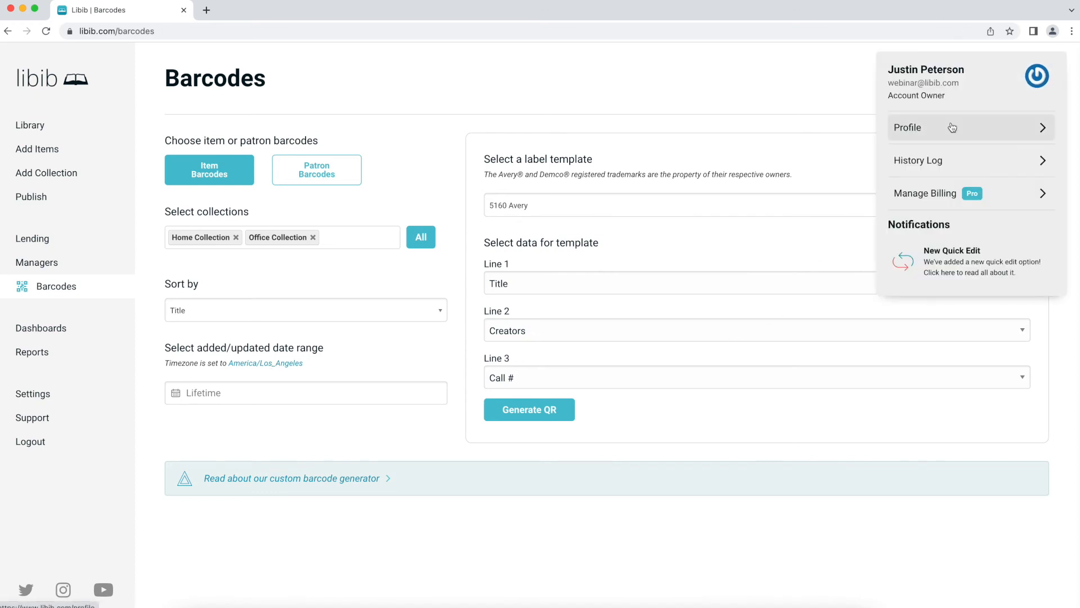
click(687, 96)
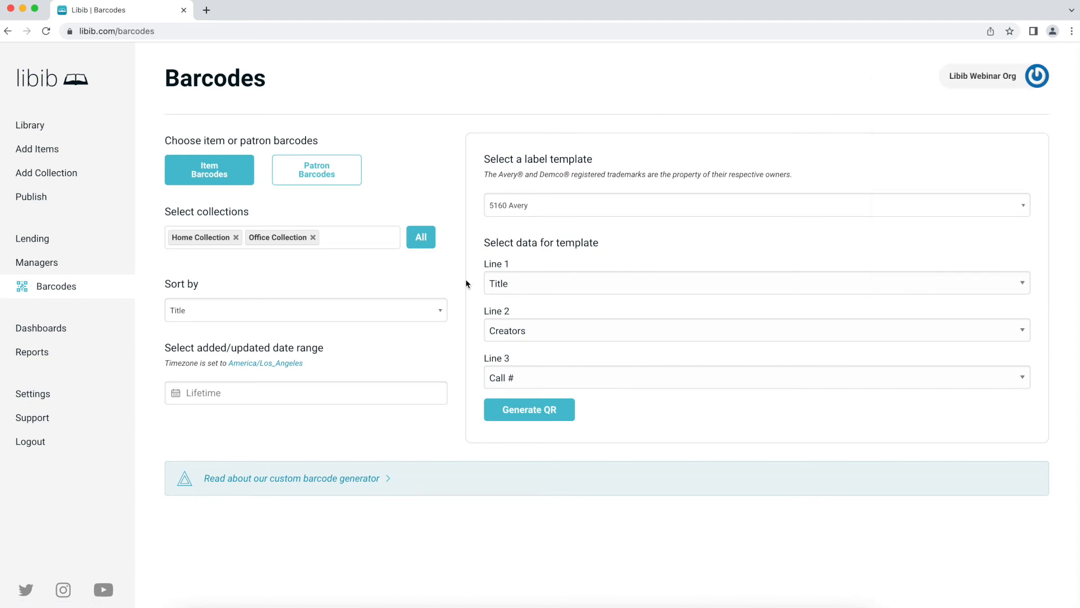
click(267, 388)
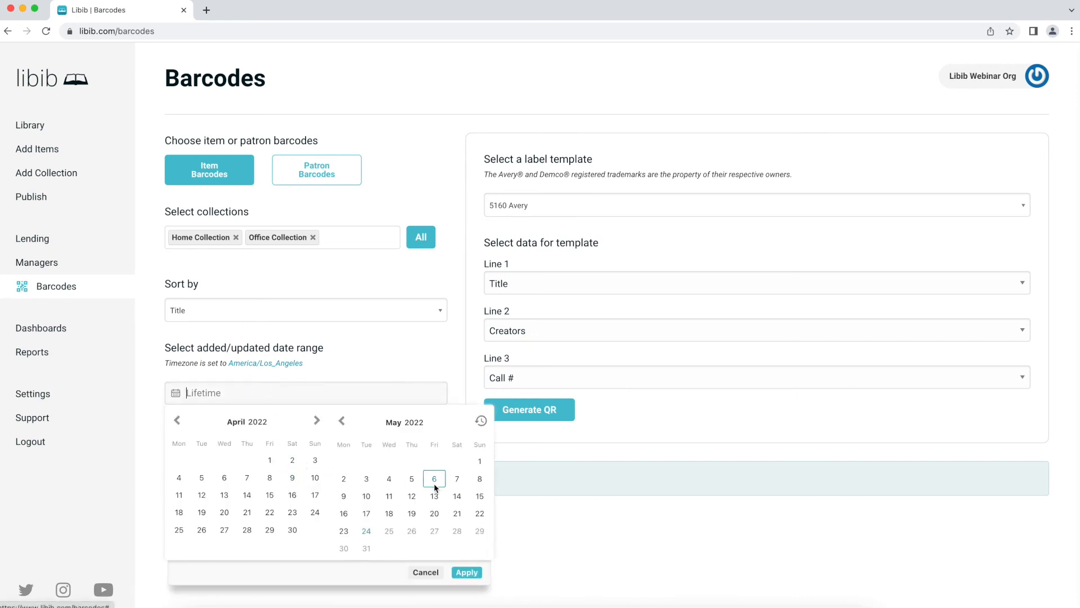
click(378, 351)
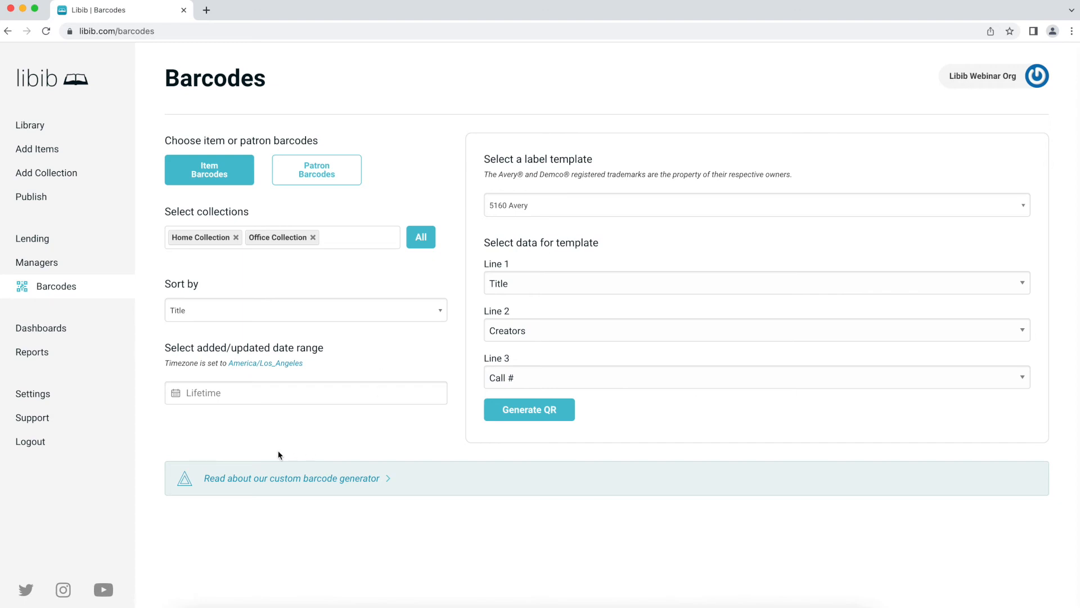
click(267, 388)
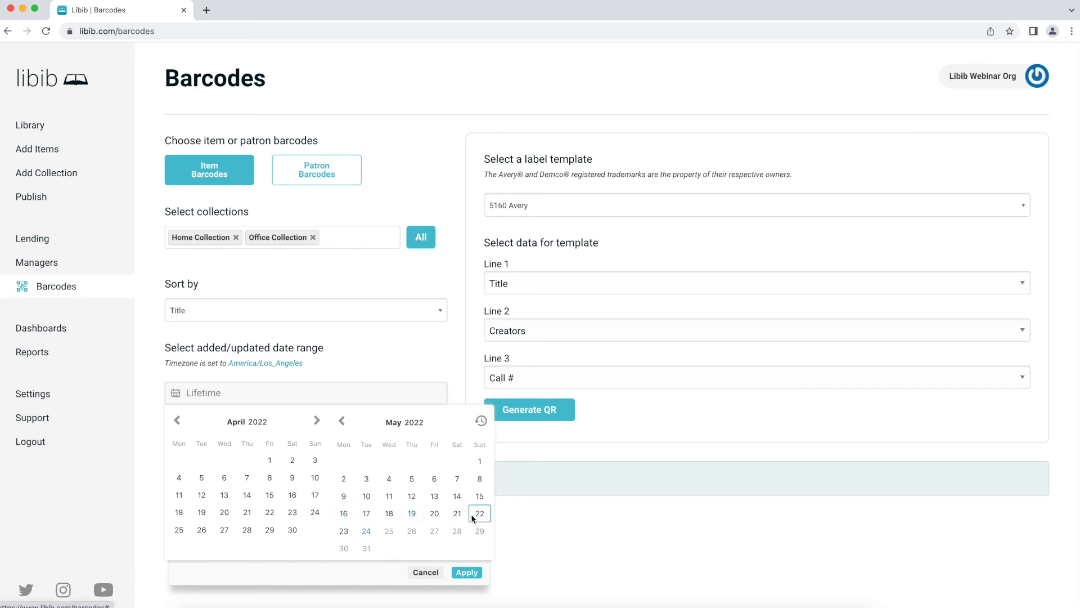
click(368, 533)
click(371, 536)
click(472, 572)
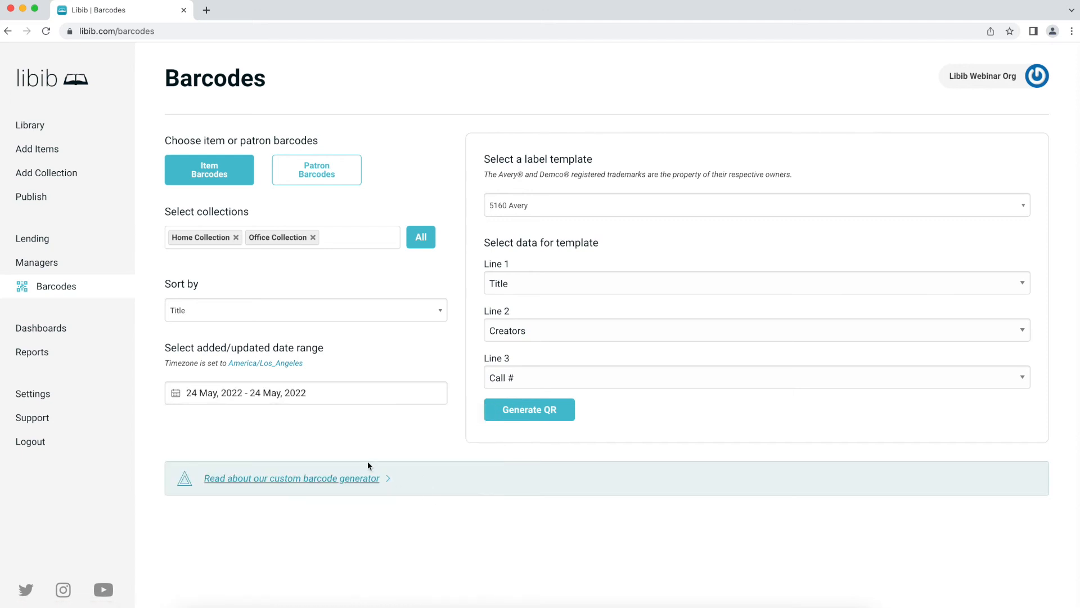
click(325, 394)
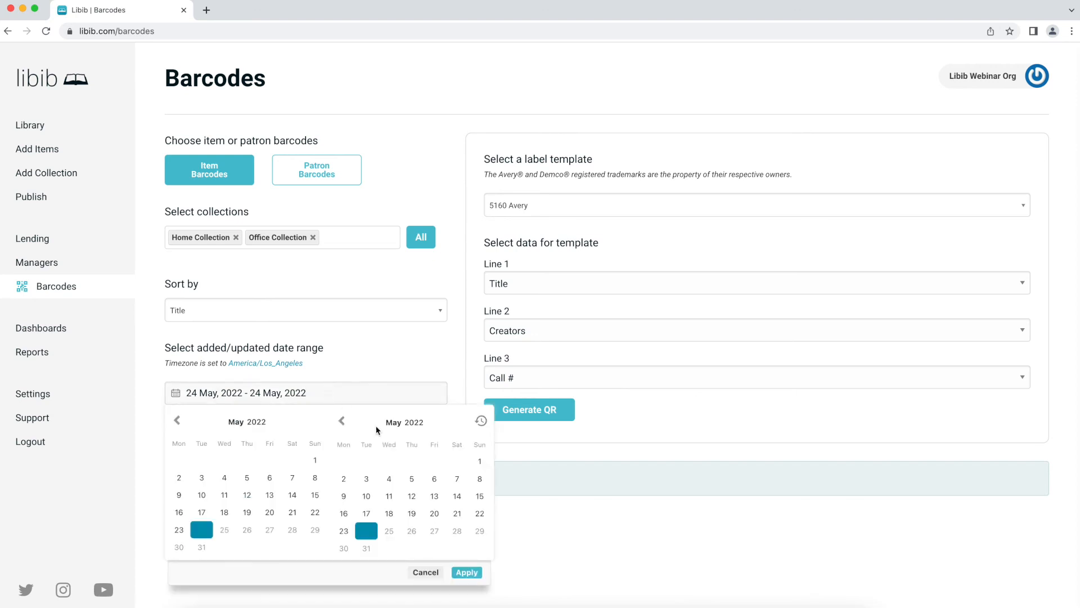
click(483, 427)
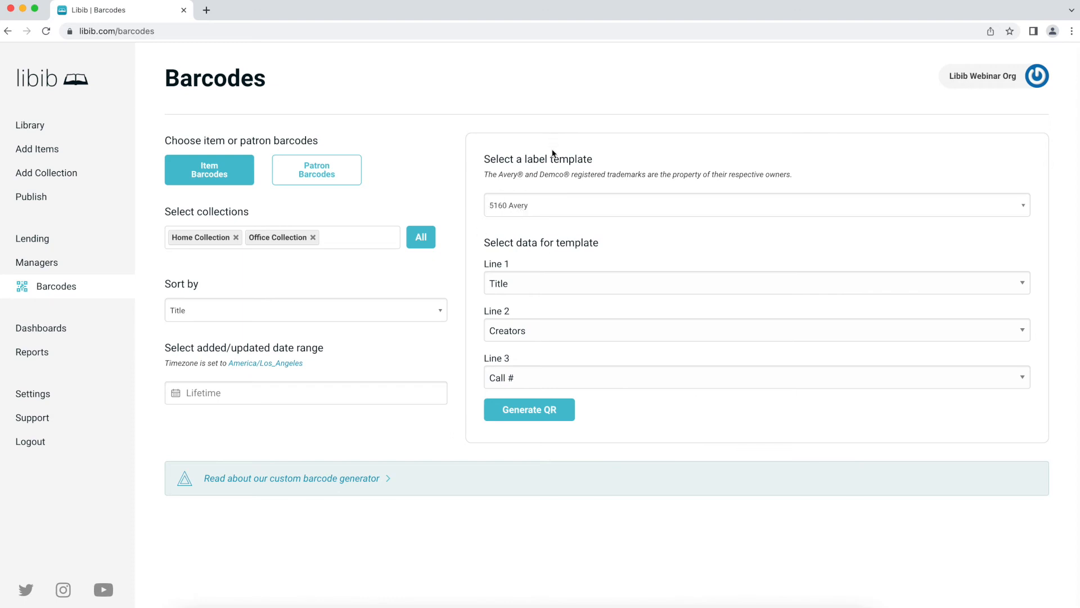
click(584, 205)
scroll(574, 283, down, 10)
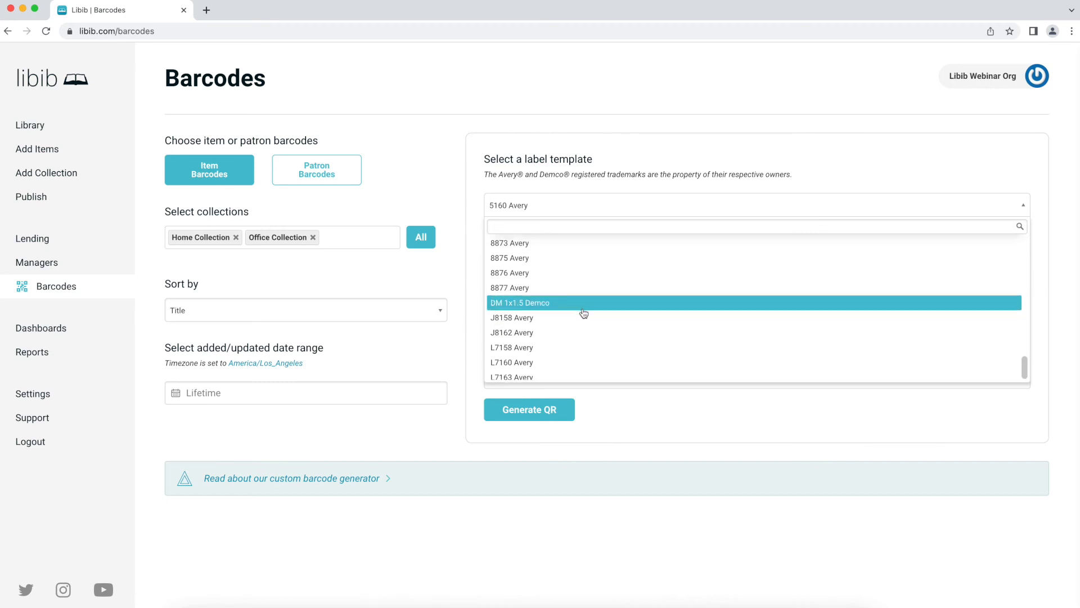
scroll(583, 315, down, 1)
scroll(579, 283, up, 10)
scroll(579, 307, down, 10)
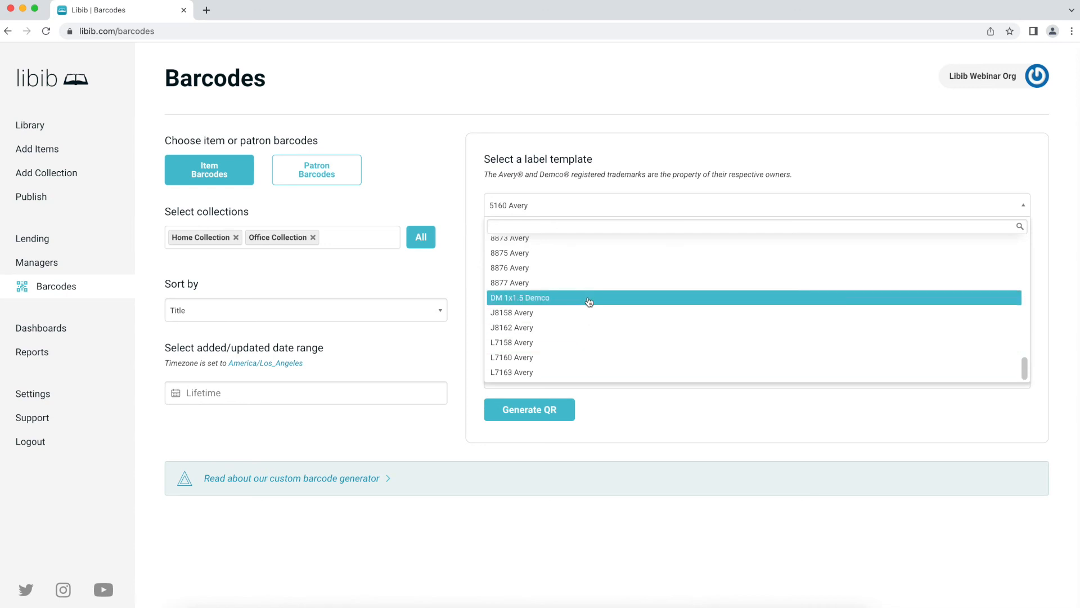
scroll(589, 304, up, 5)
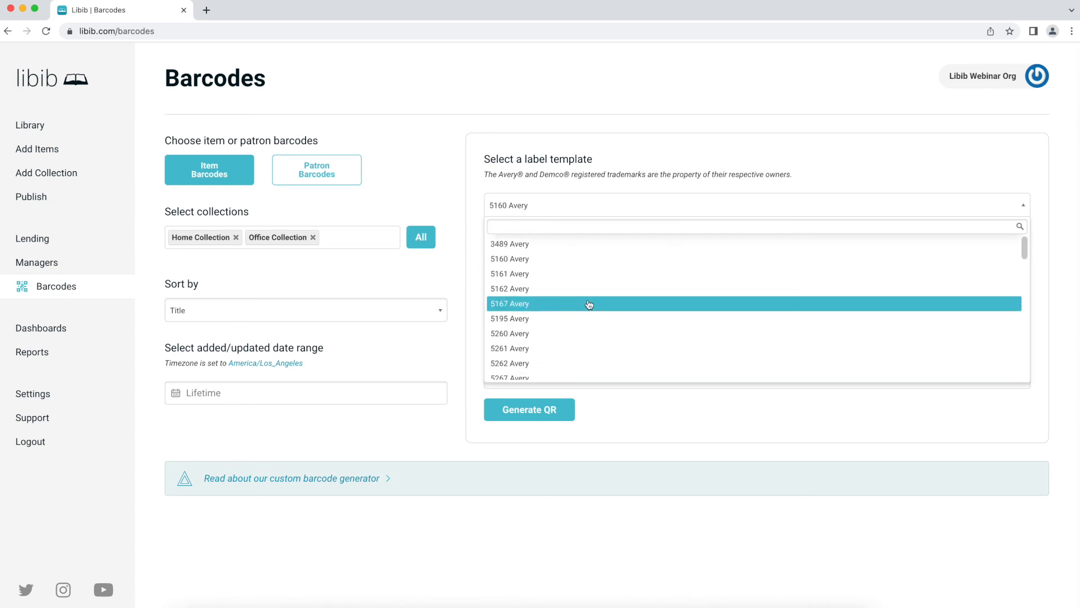
scroll(589, 304, down, 5)
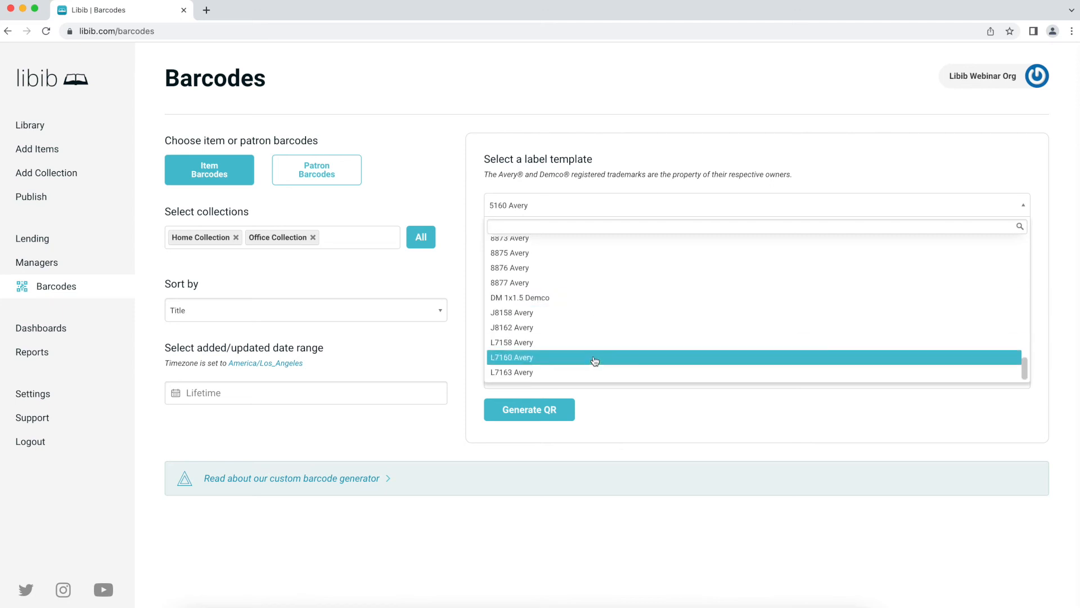
scroll(596, 321, up, 10)
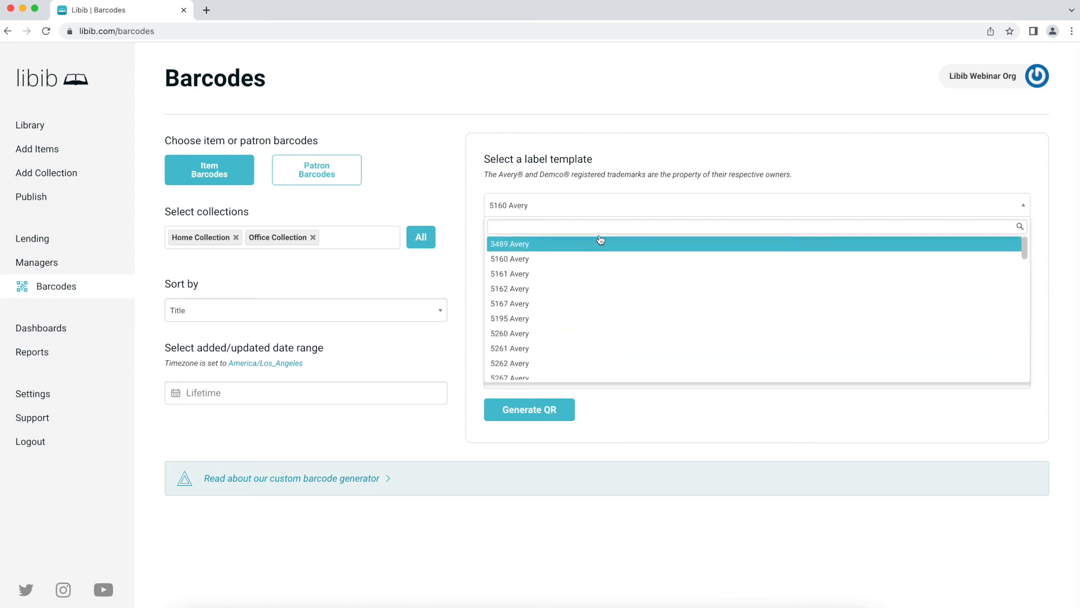
click(582, 266)
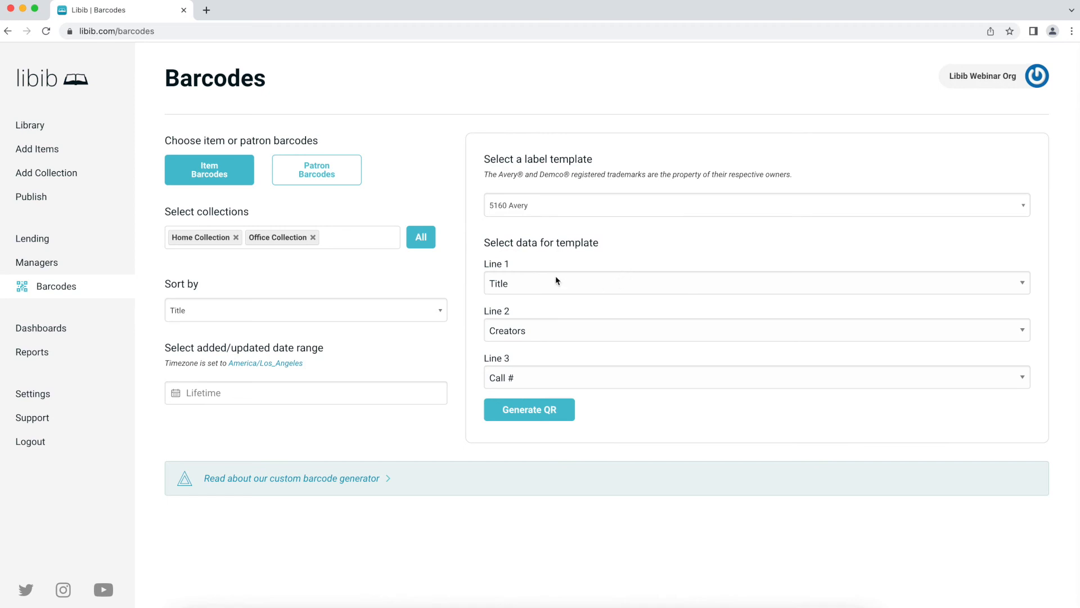
- Set label Line 3 to Organization and generate the 5160 QR sheet of 121 labels
click(525, 369)
click(538, 275)
click(538, 377)
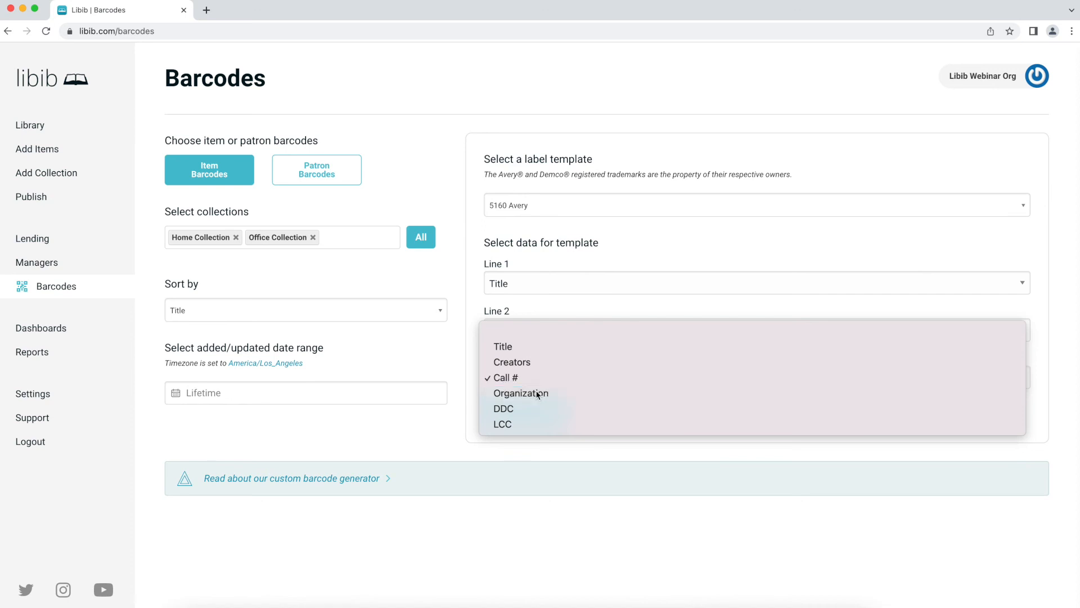
click(538, 393)
click(543, 411)
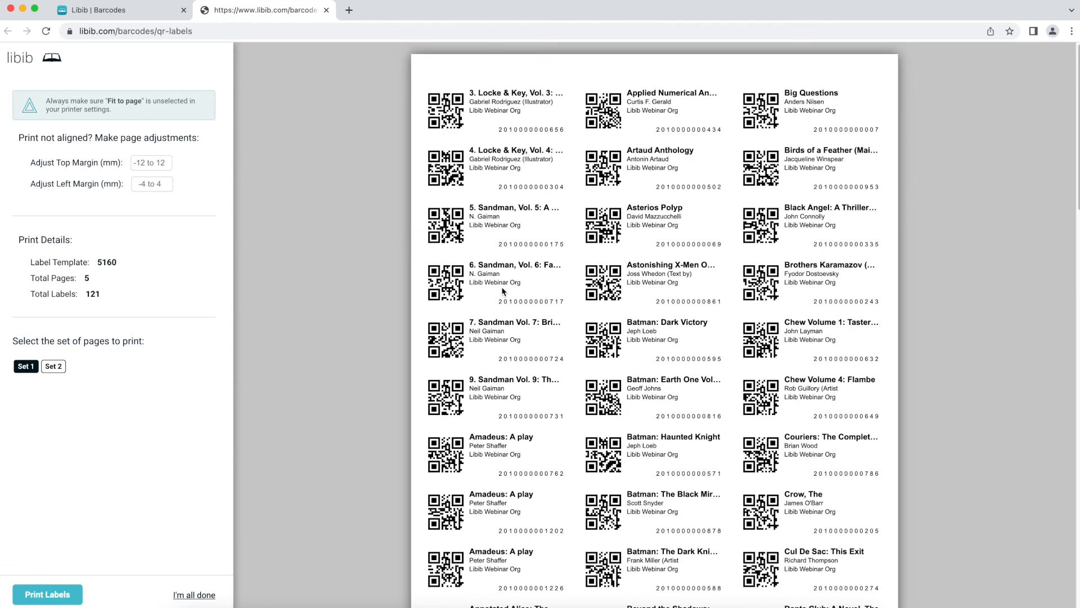
scroll(477, 269, down, 9)
scroll(477, 266, down, 15)
scroll(477, 266, up, 5)
scroll(477, 269, up, 20)
scroll(438, 304, down, 20)
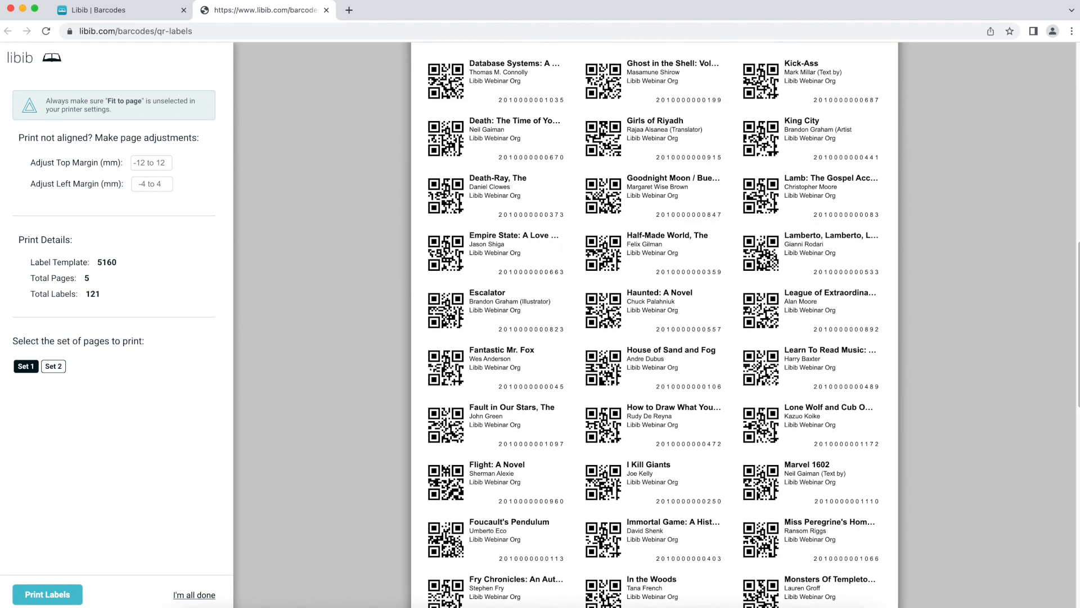
scroll(340, 300, up, 20)
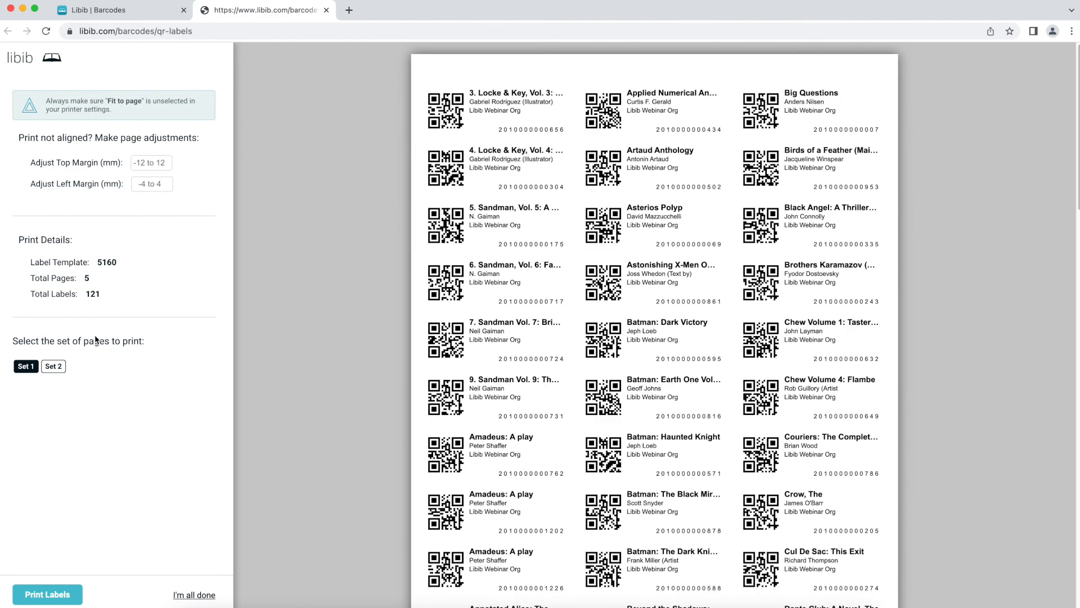
click(57, 366)
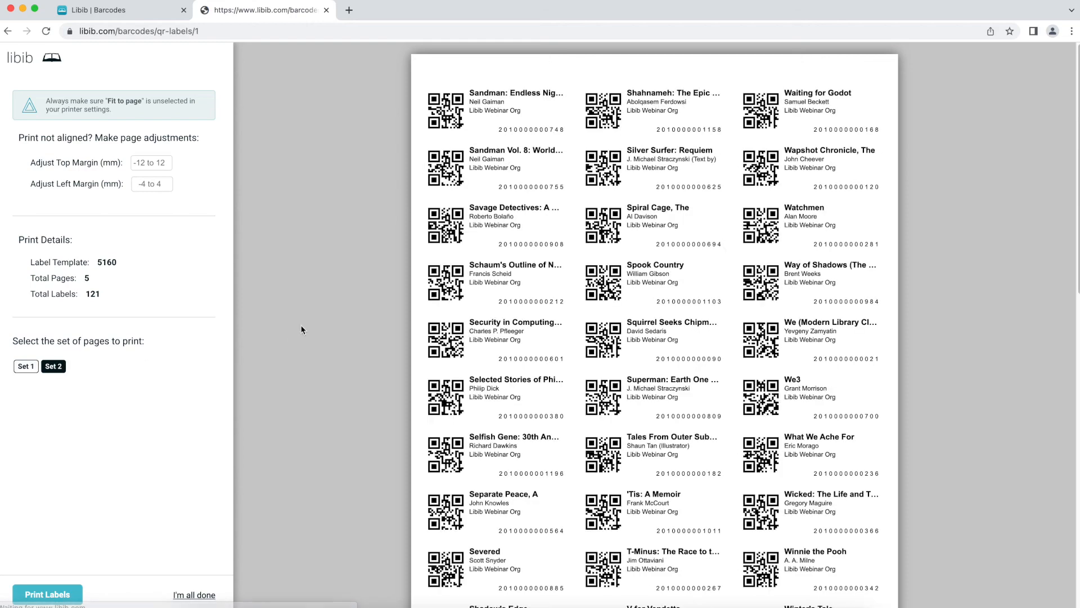
scroll(300, 332, down, 15)
scroll(300, 332, up, 15)
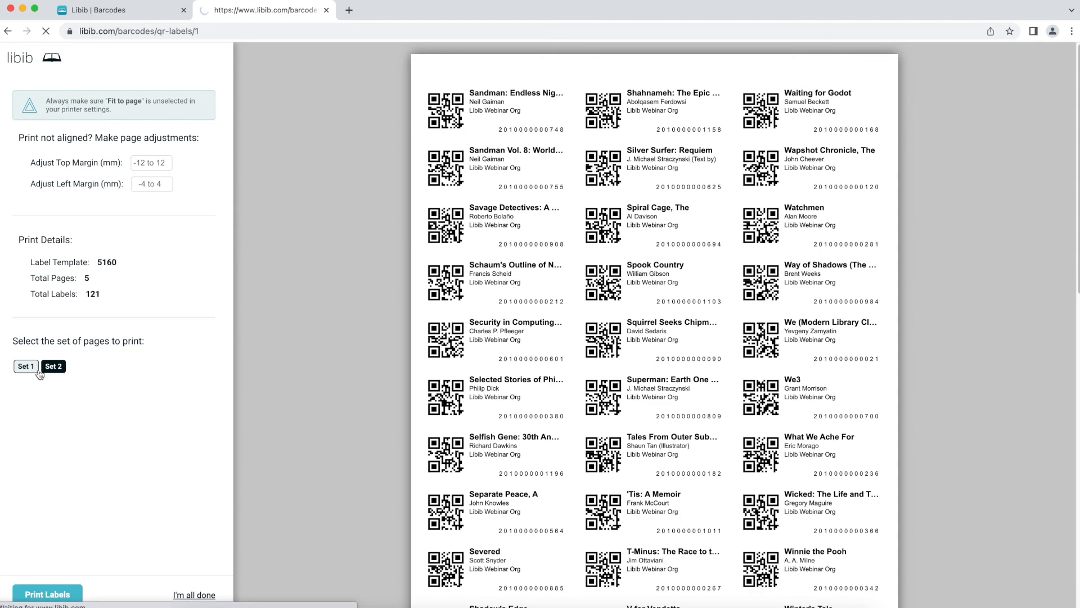
click(36, 372)
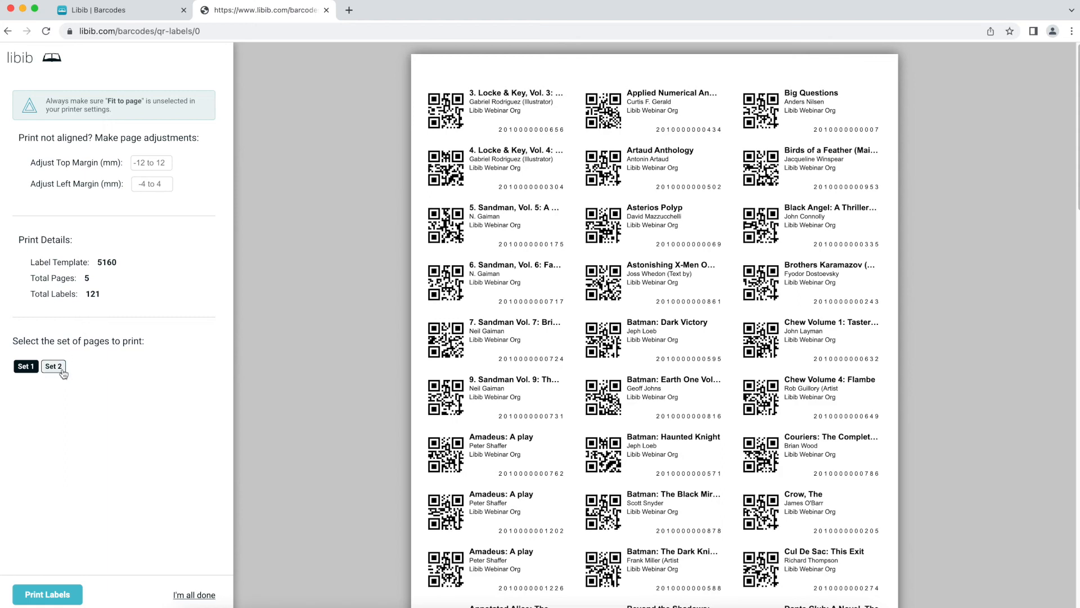
scroll(402, 153, down, 4)
scroll(404, 154, up, 4)
- Try top margin values of -12 and 12, then set the left margin adjustment to -2
click(152, 165)
text(-12)
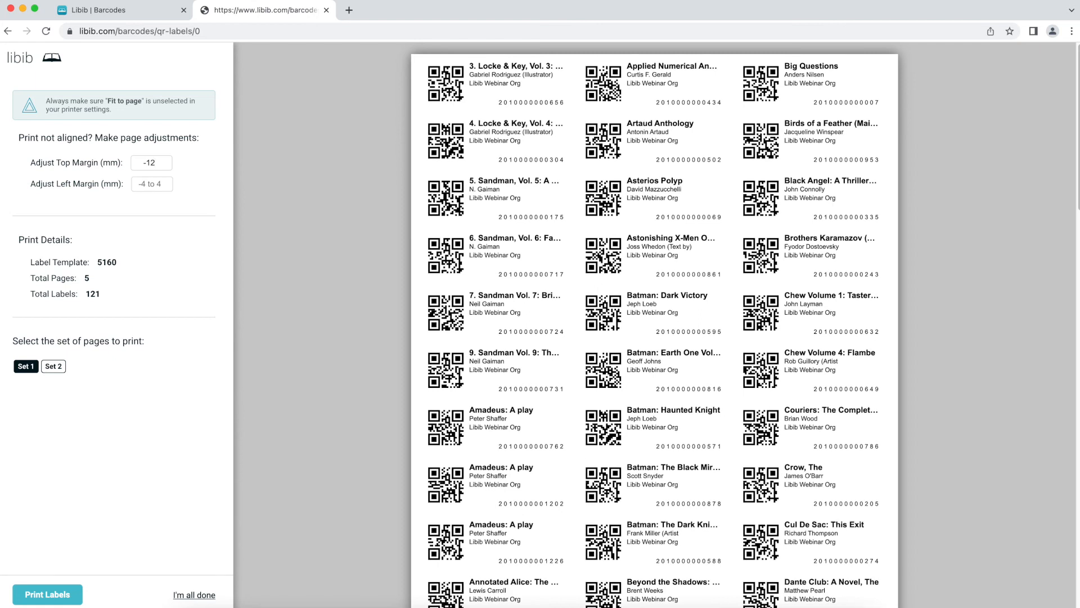
key(BackSpace)
key(BackSpace)
key(BackSpace)
text(12)
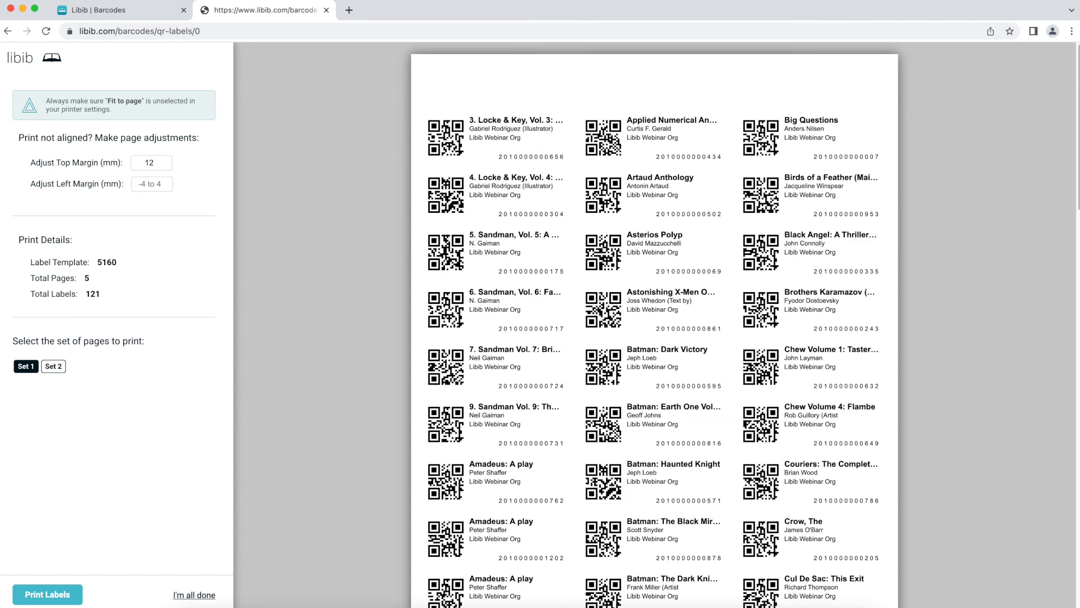
key(BackSpace)
key(BackSpace)
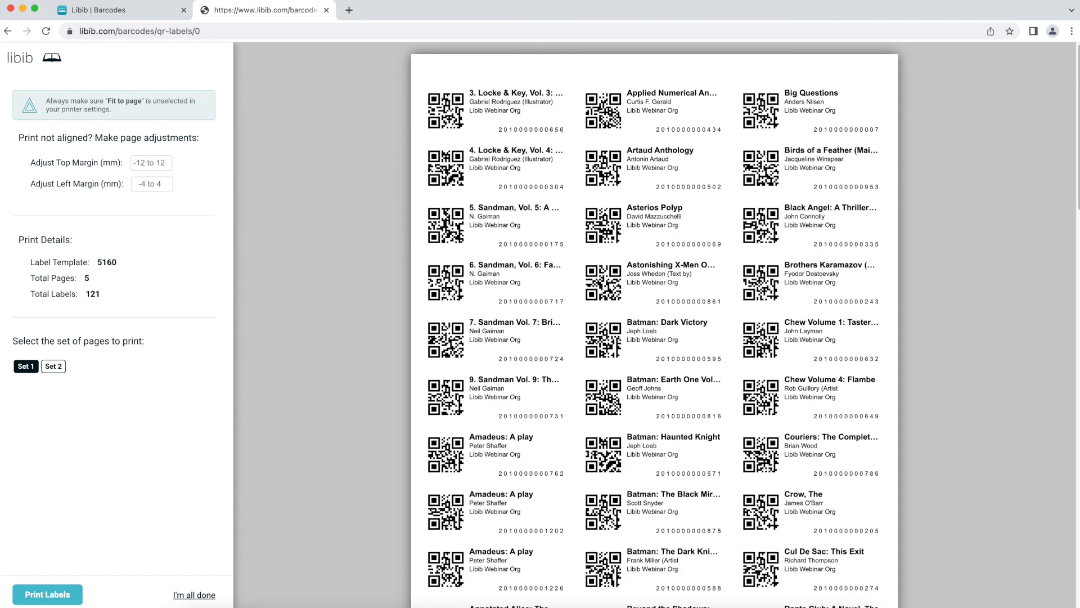
text(-12)
key(BackSpace)
key(BackSpace)
key(BackSpace)
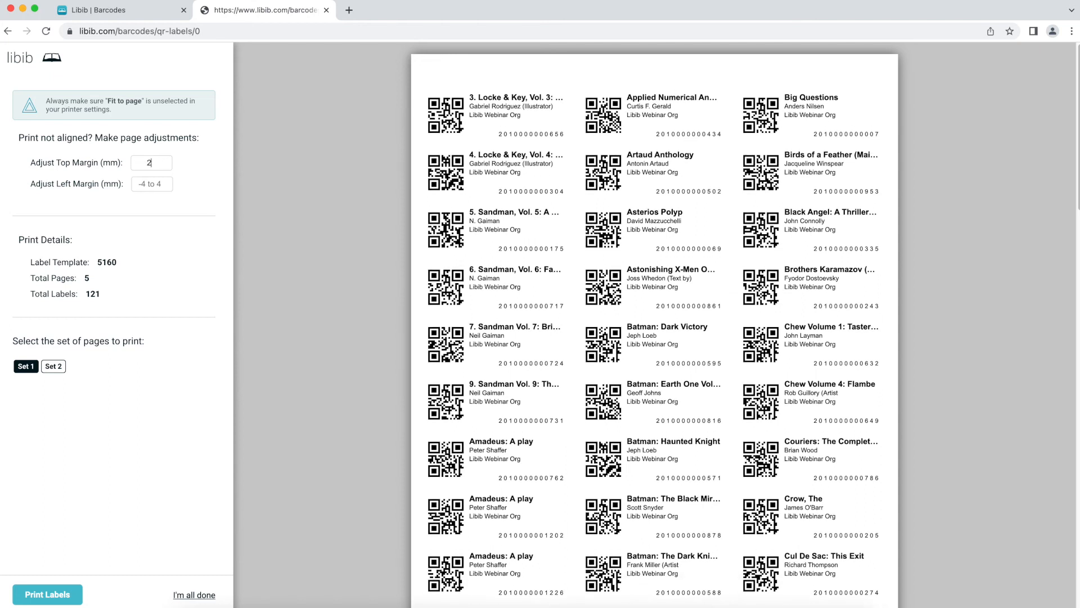
text(2)
text(4)
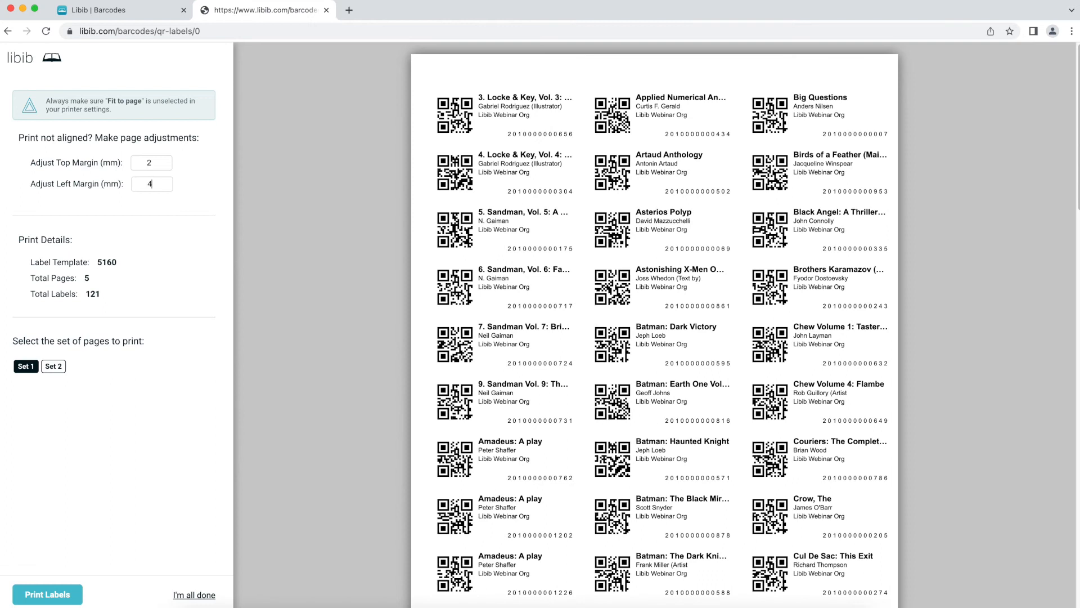
key(BackSpace)
text(-)
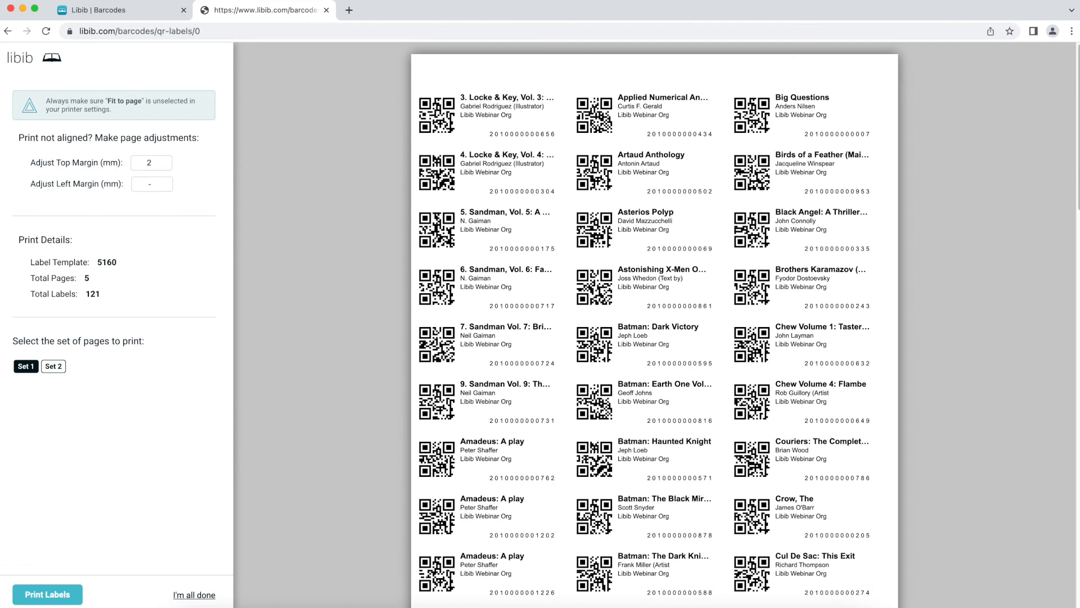
text(44)
text(-2)
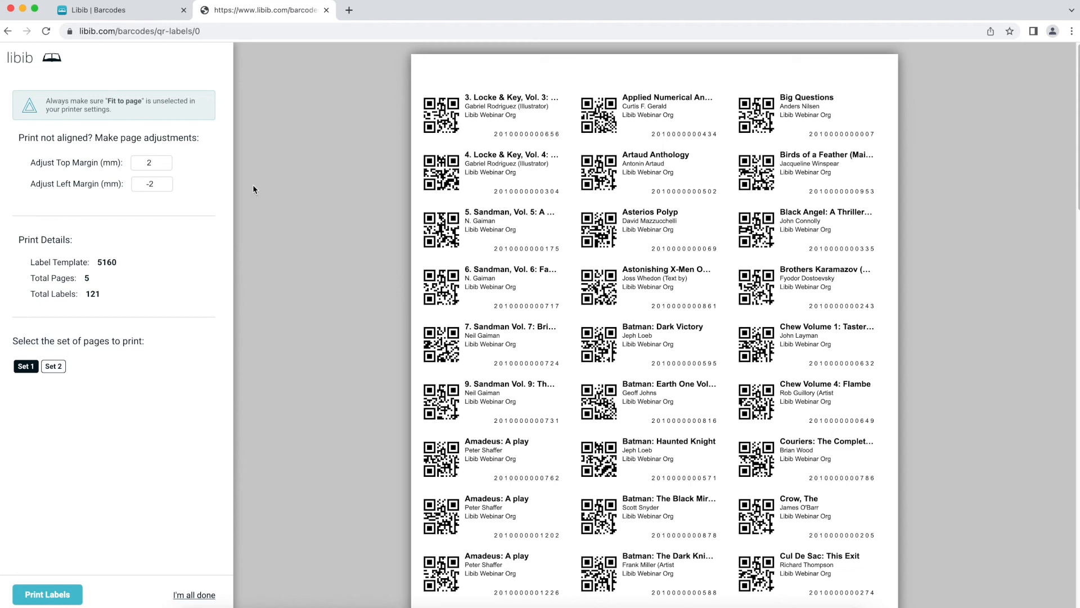
- Start printing the labels, cancel the print dialog, and close the QR labels tab
click(62, 597)
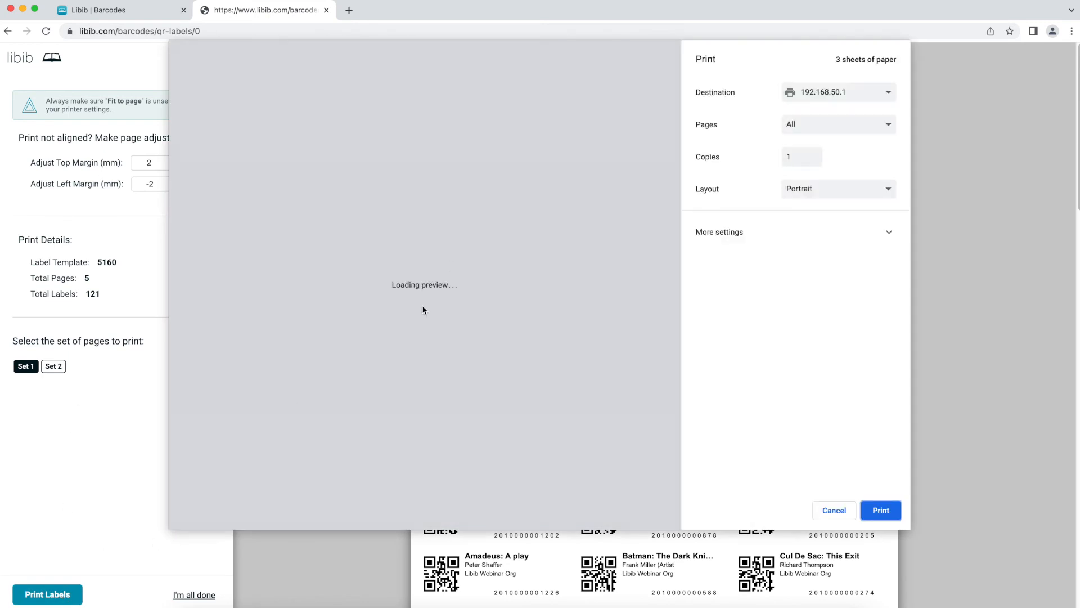
click(839, 506)
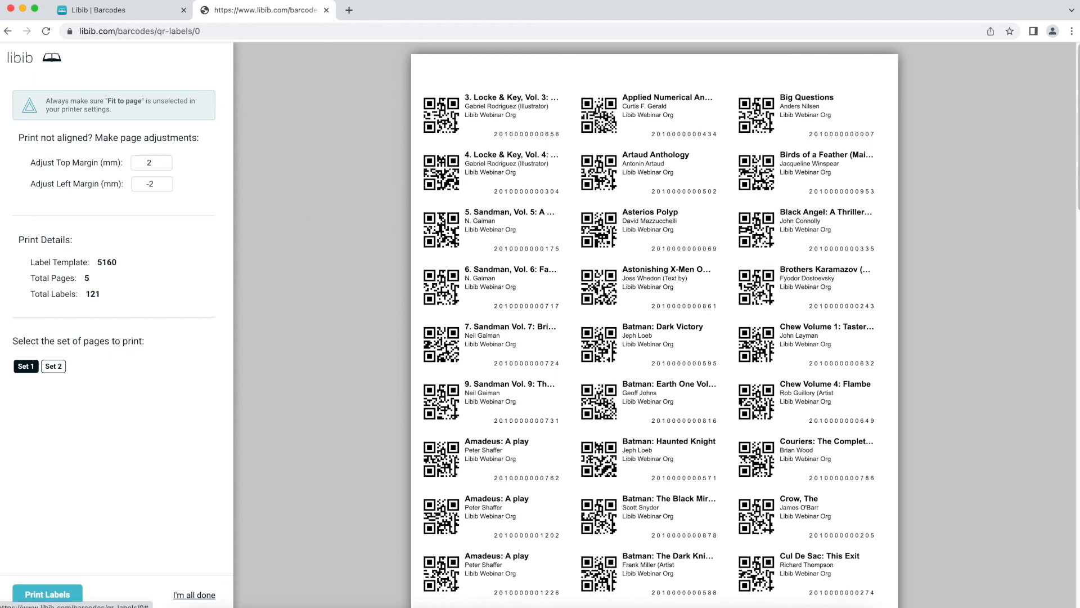
click(327, 10)
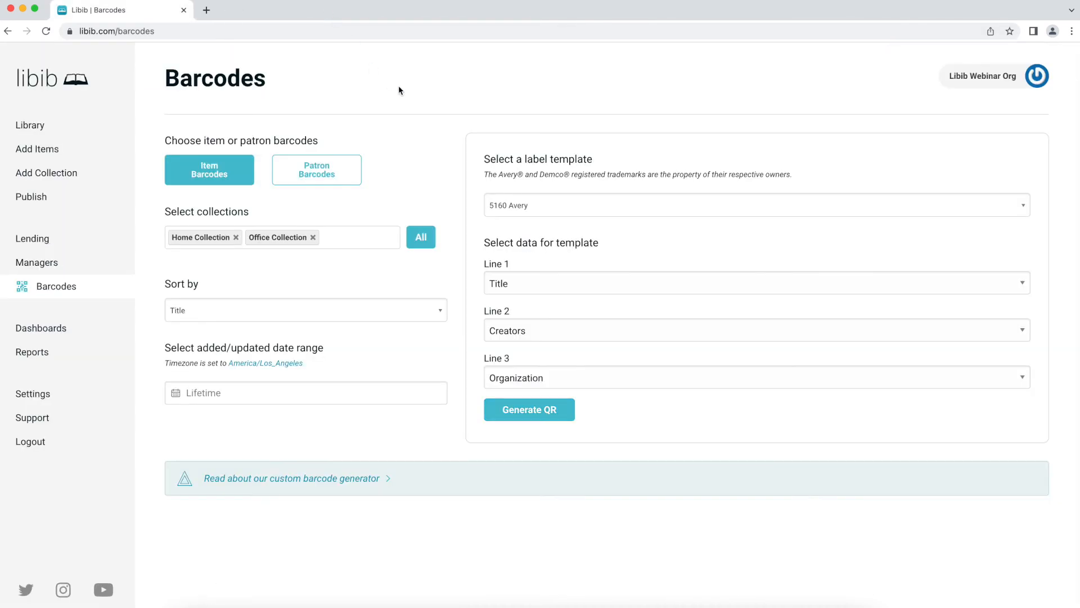
- Switch to Patron Barcodes, generate the one-label QR sheet, close it, and go to Dashboards
click(317, 170)
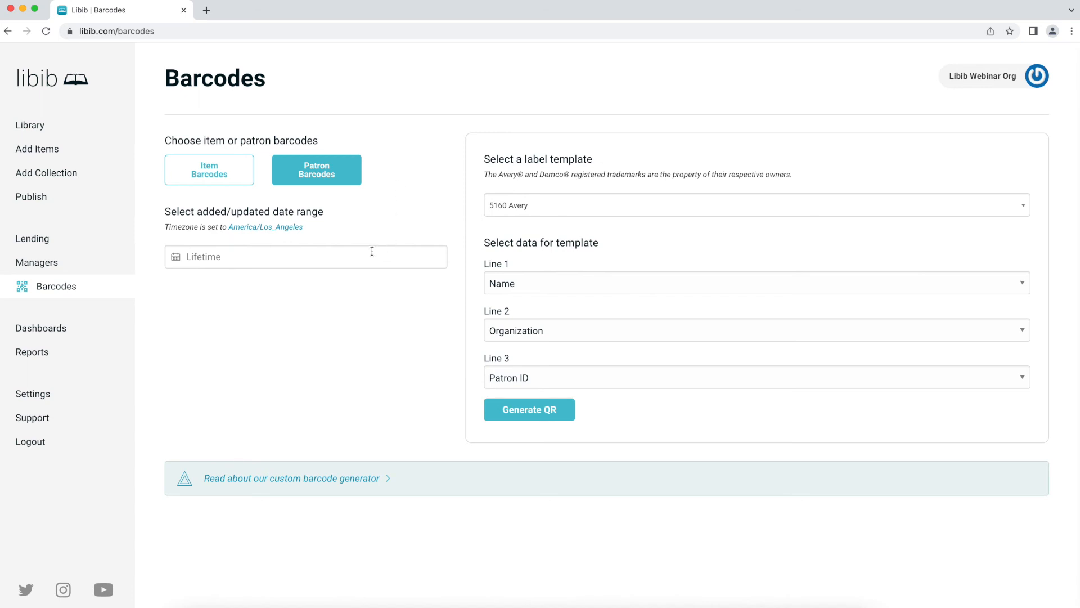
click(212, 175)
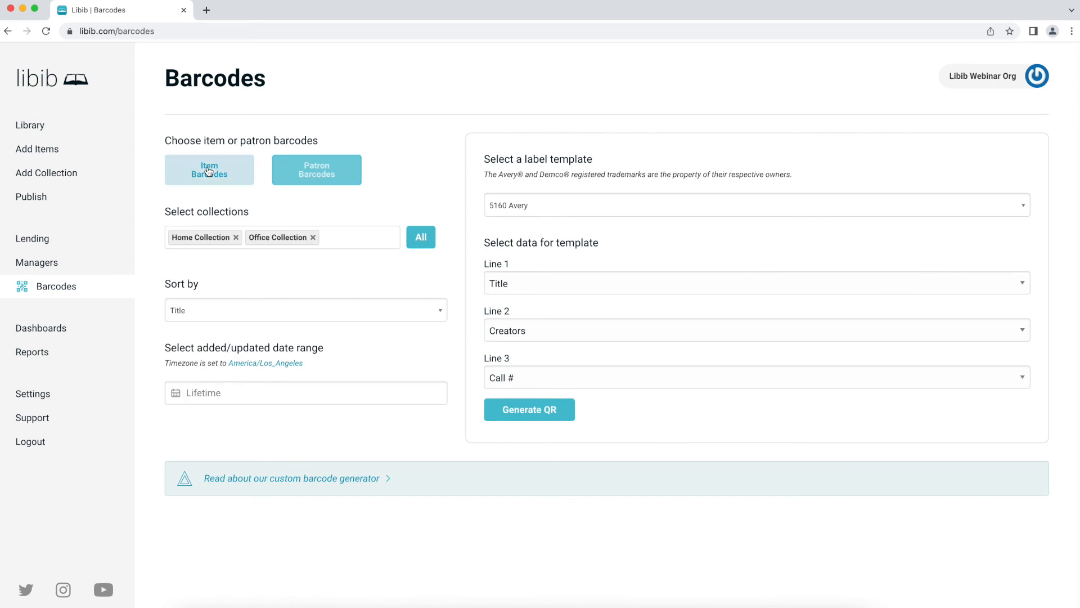
click(317, 176)
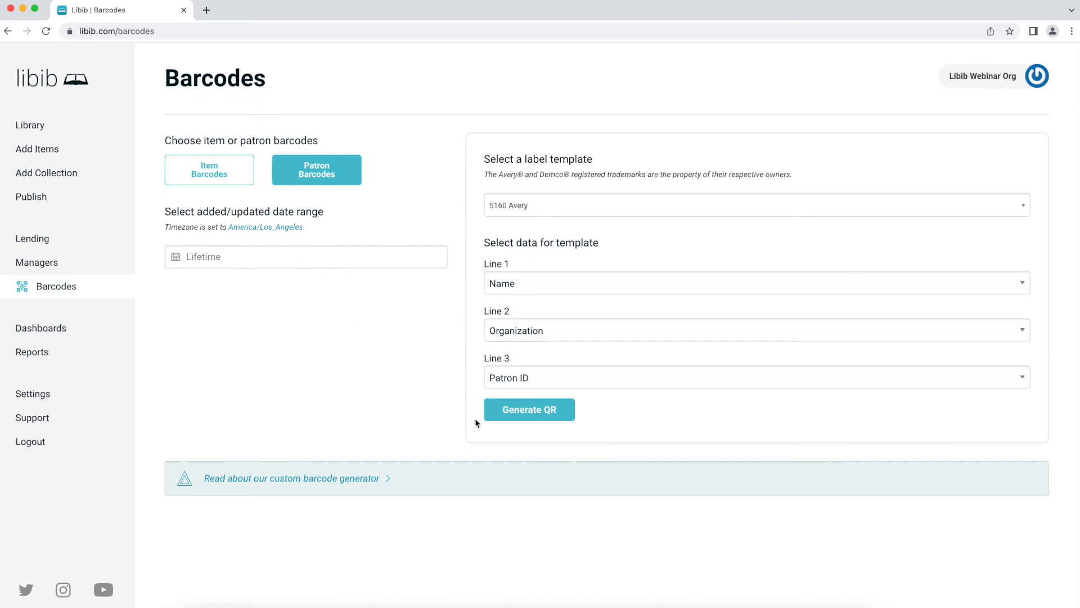
click(510, 419)
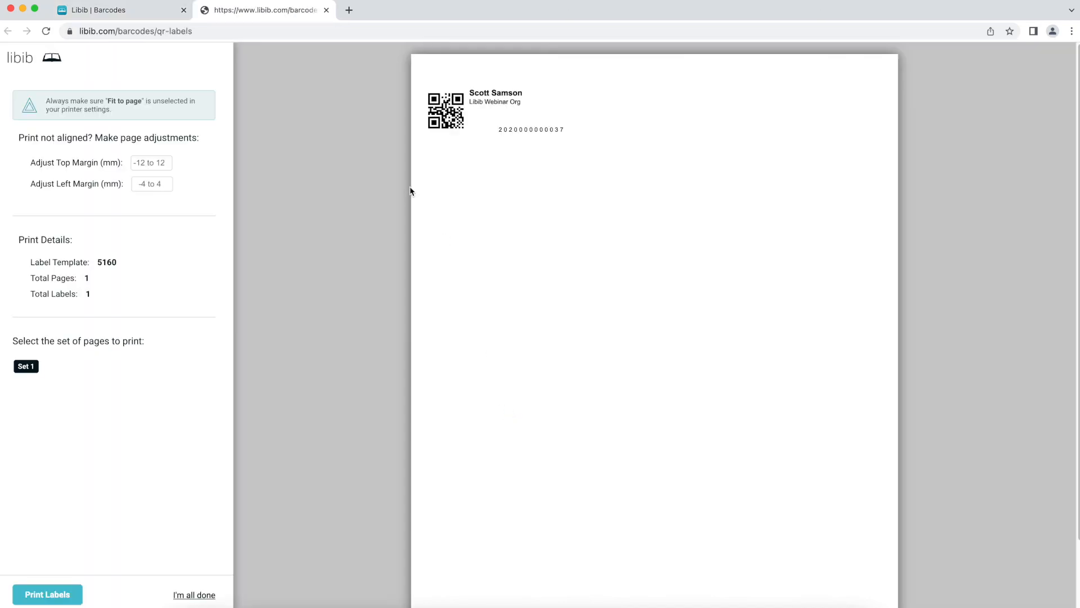
click(326, 10)
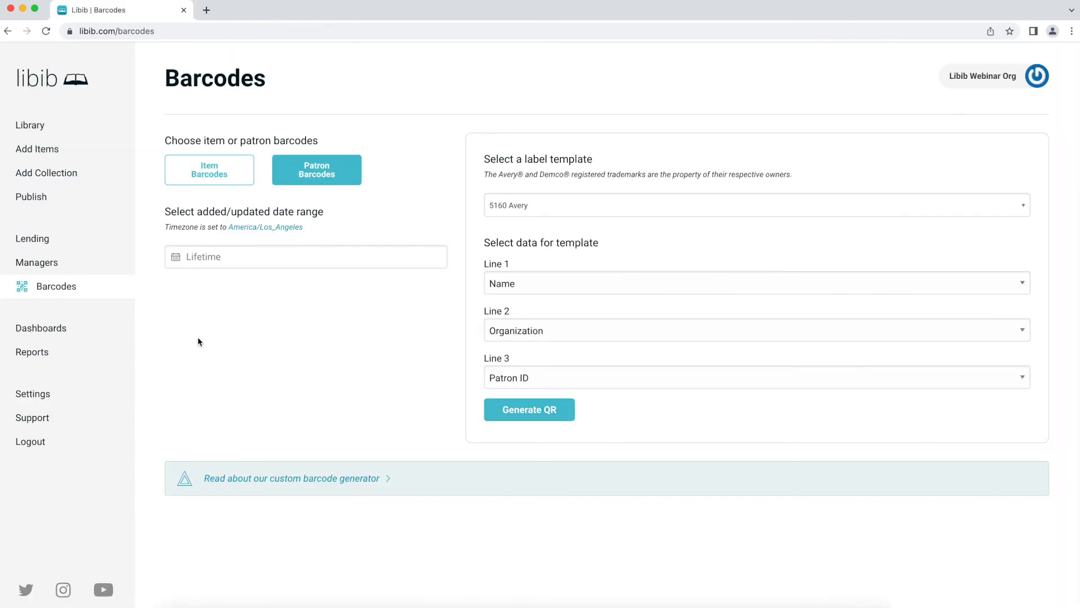
click(98, 331)
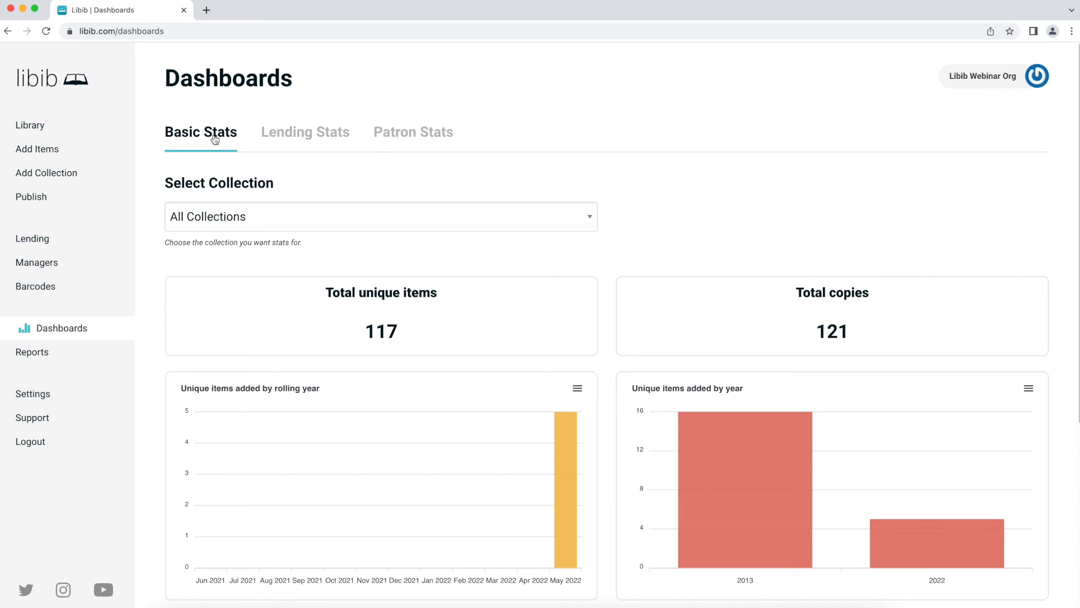
scroll(229, 284, down, 2)
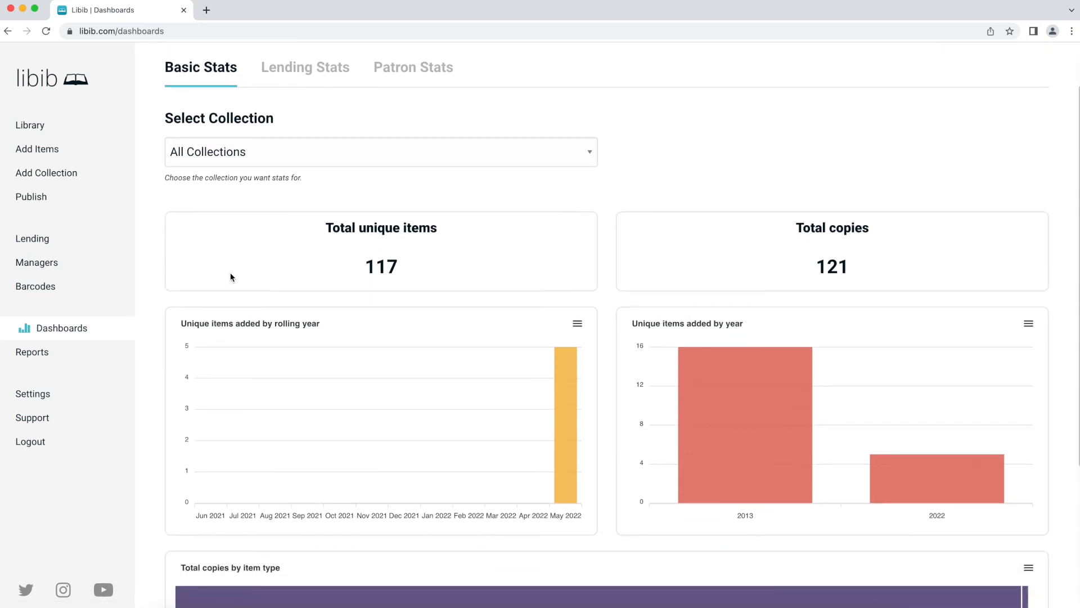
scroll(234, 247, up, 2)
click(237, 219)
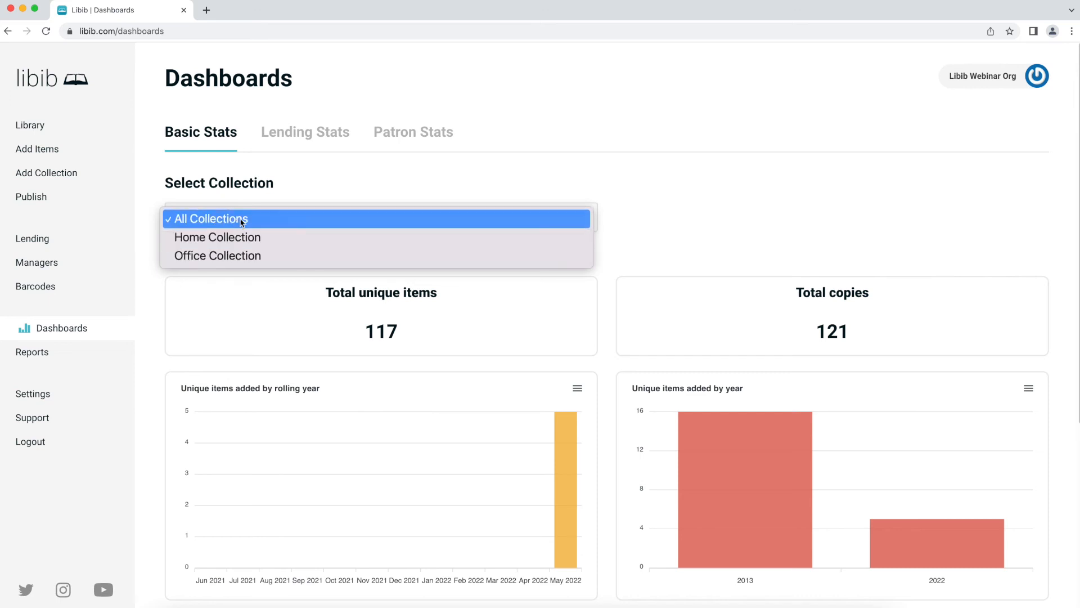
click(287, 212)
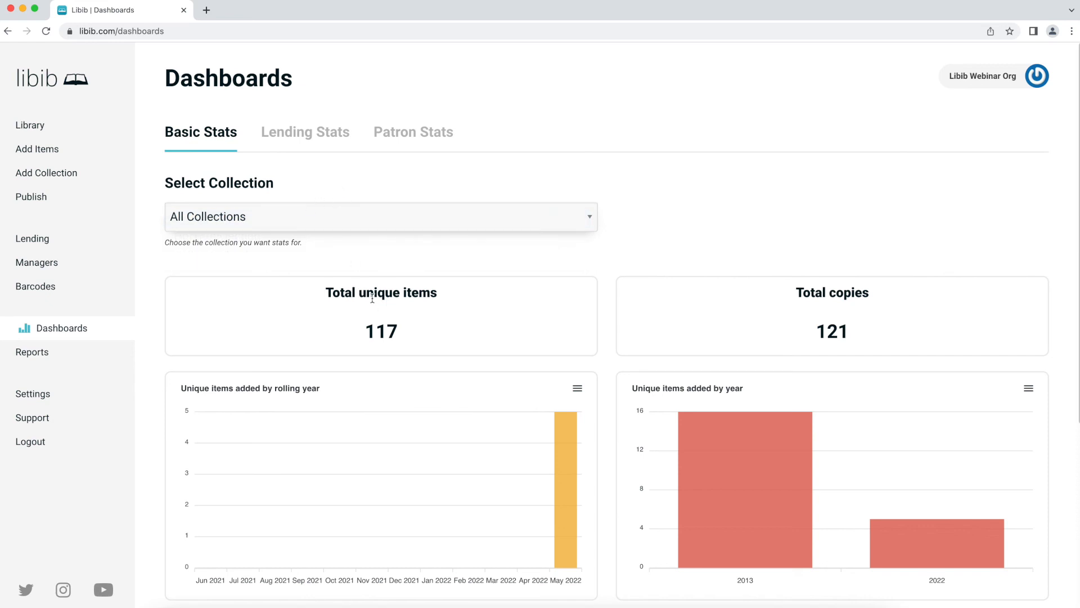
scroll(726, 306, down, 3)
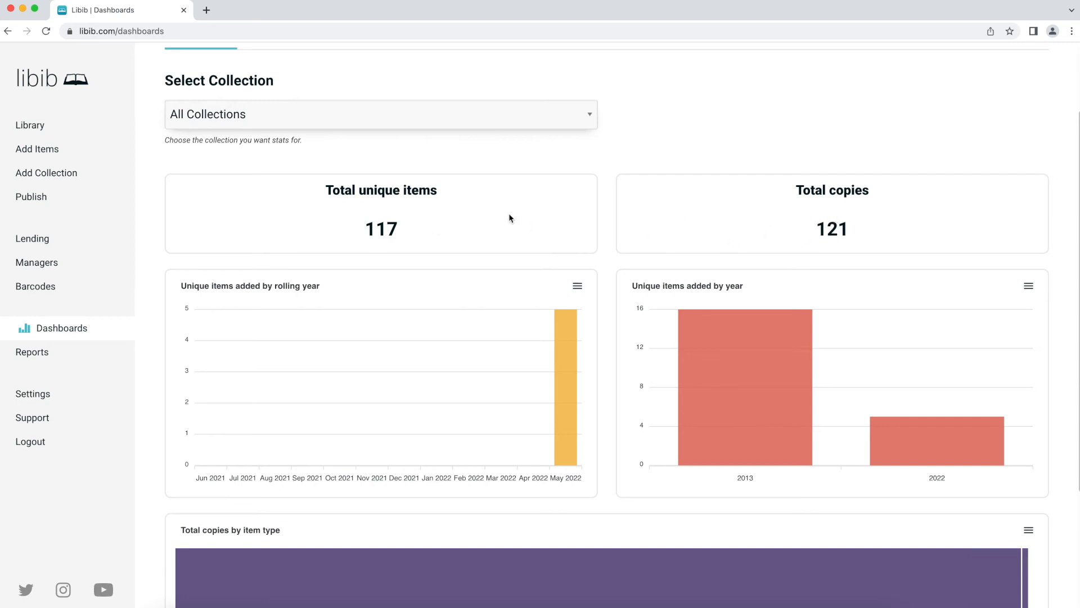
scroll(506, 214, down, 3)
scroll(450, 230, up, 2)
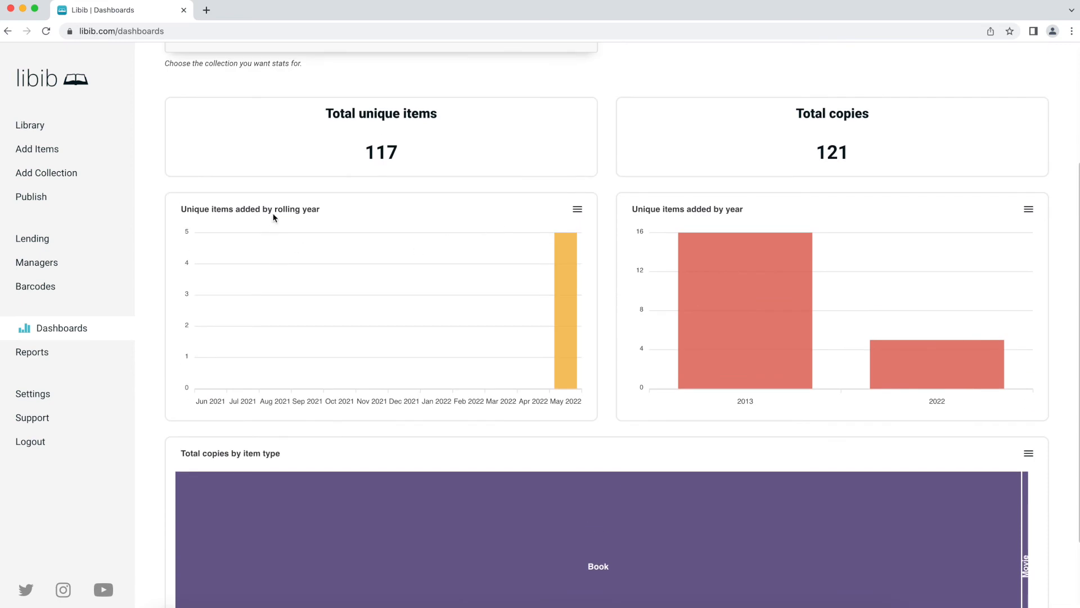
mouse_move(566, 282)
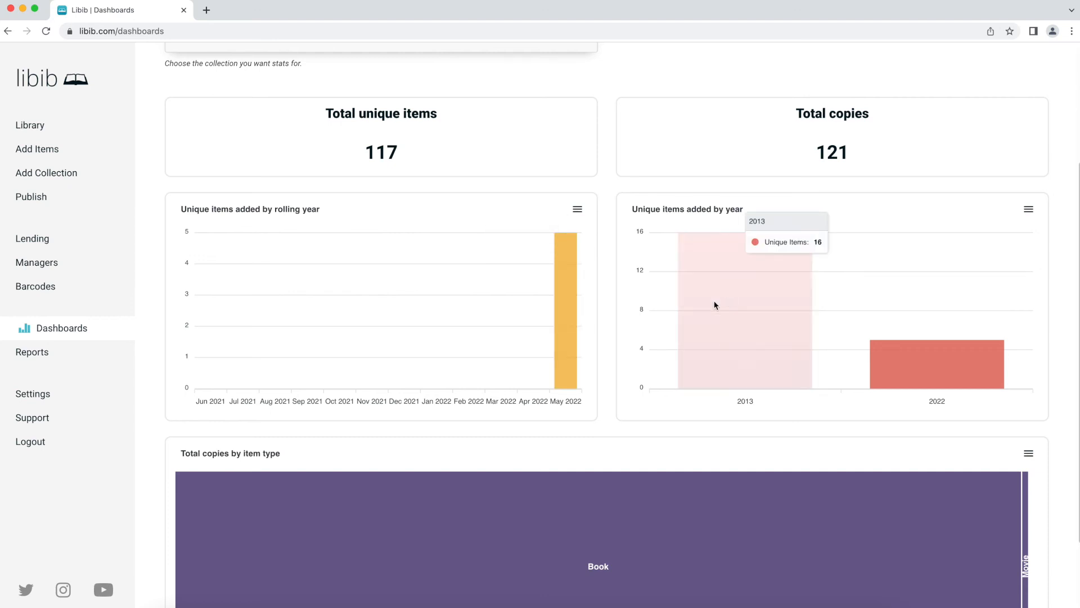
scroll(727, 302, down, 2)
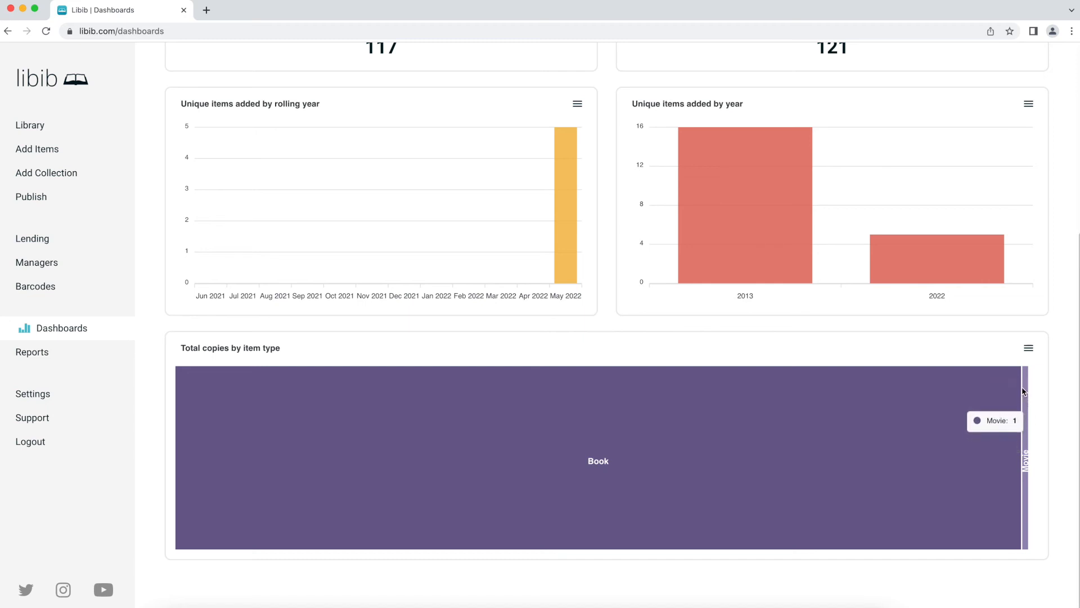
scroll(803, 349, up, 5)
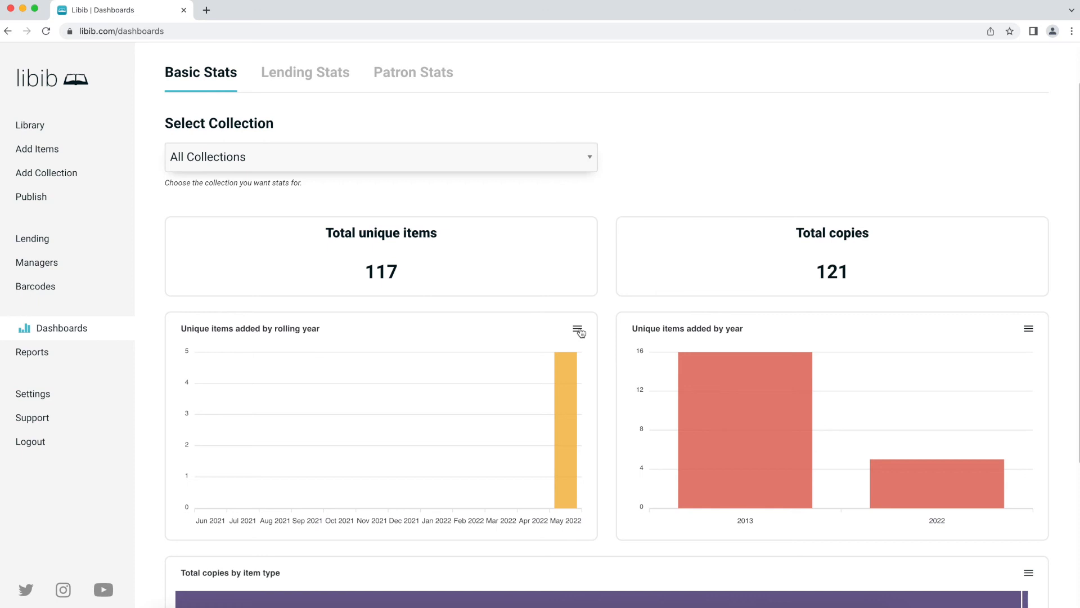
click(577, 330)
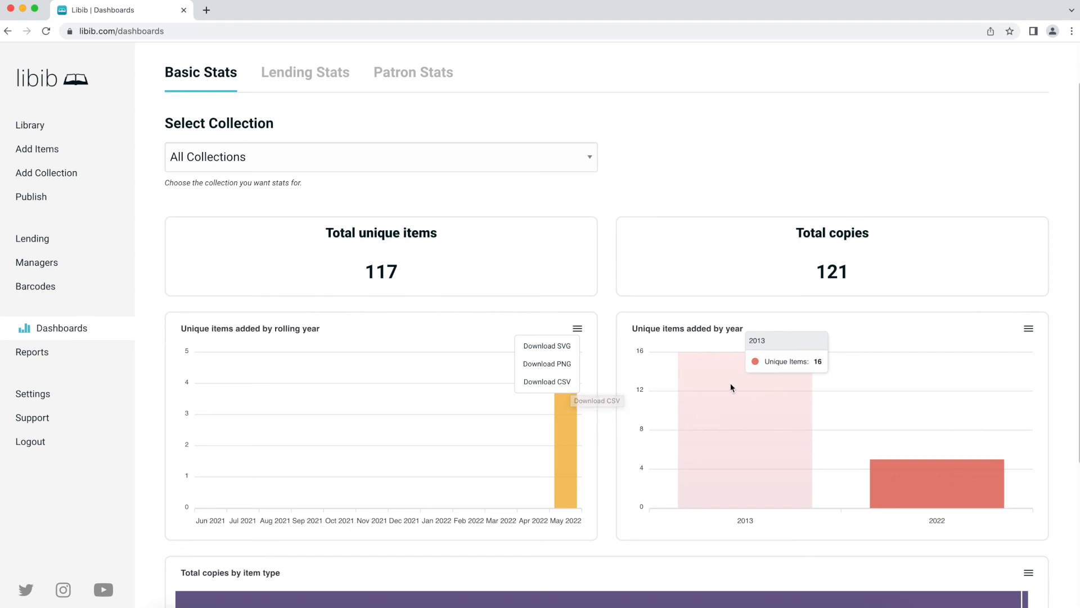
scroll(366, 185, up, 1)
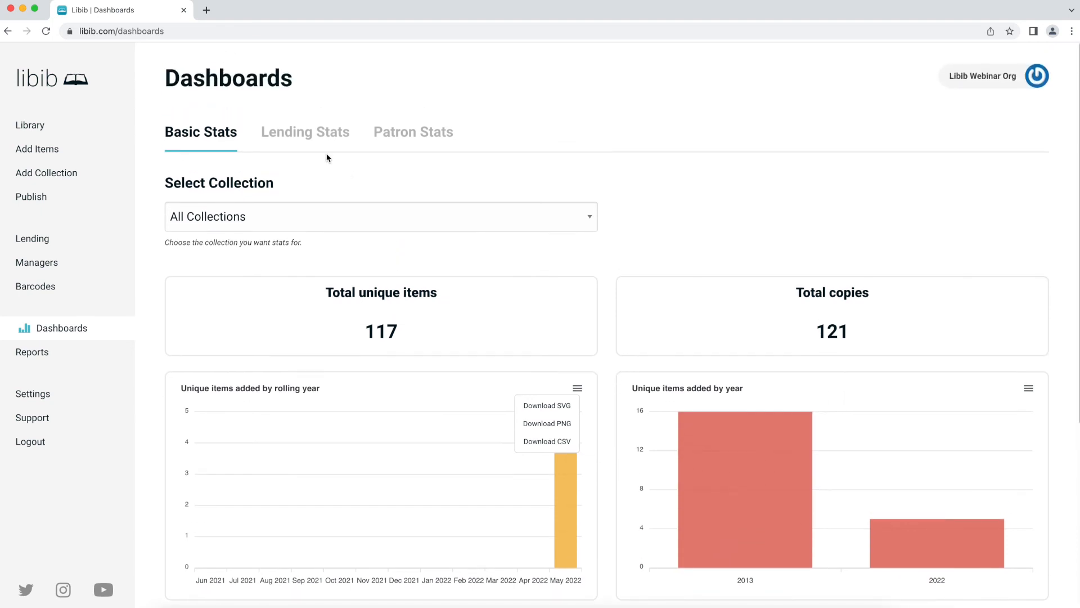
- View Lending Stats, scrolling through the rolling-year and by-year lending charts
click(327, 147)
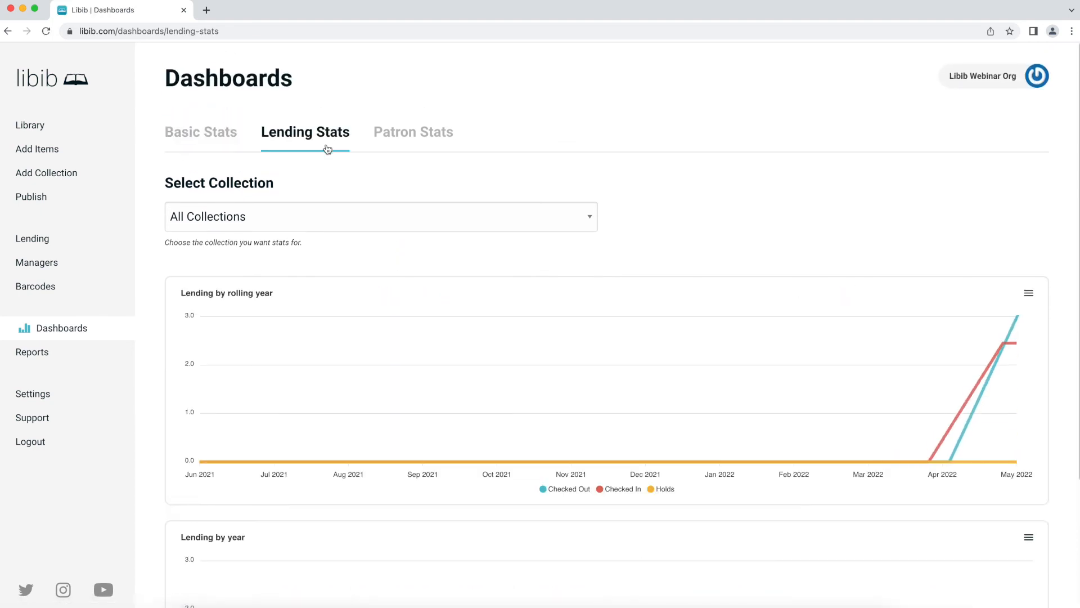
scroll(323, 281, down, 1)
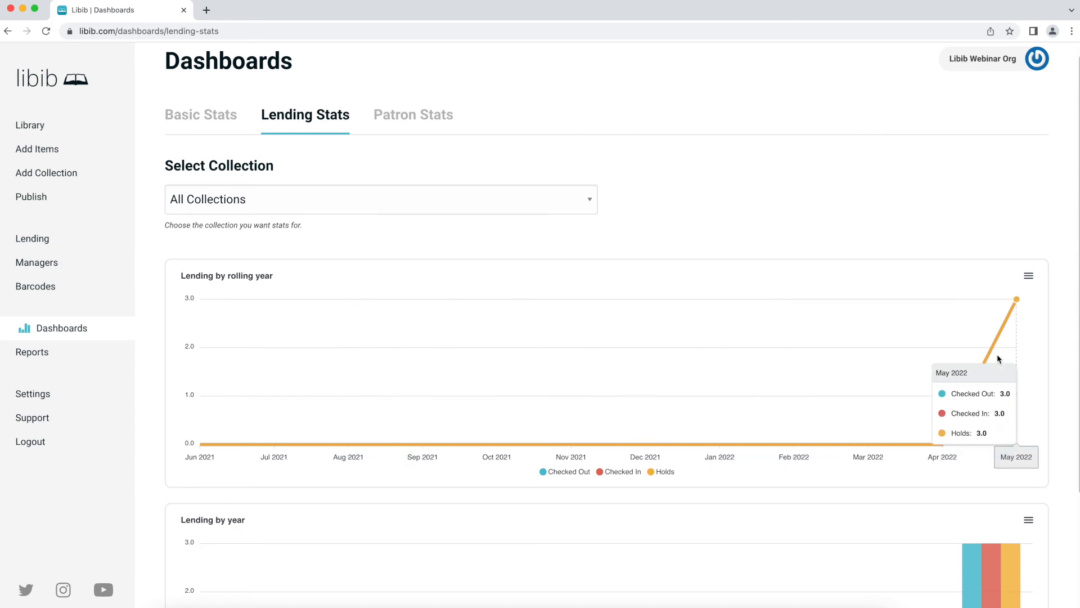
scroll(996, 353, down, 1)
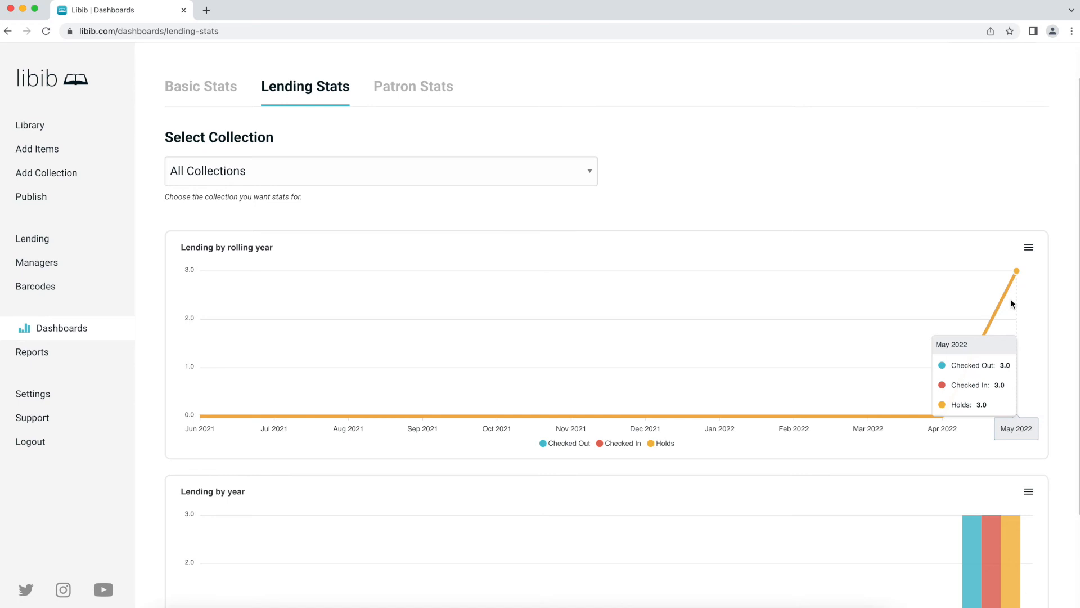
scroll(1011, 304, down, 1)
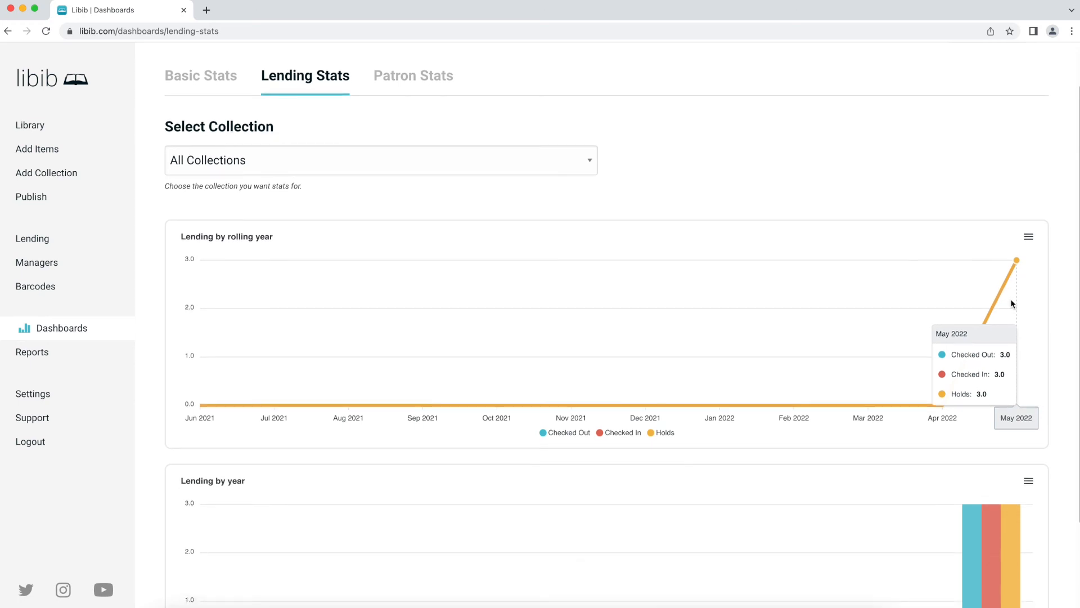
scroll(1010, 304, down, 3)
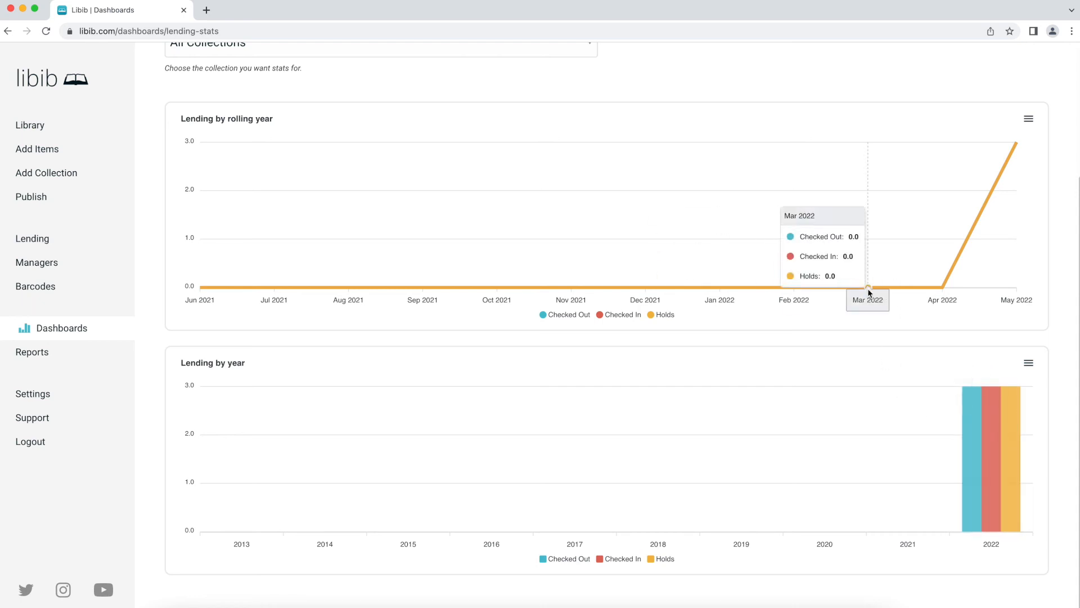
scroll(868, 288, up, 4)
click(380, 138)
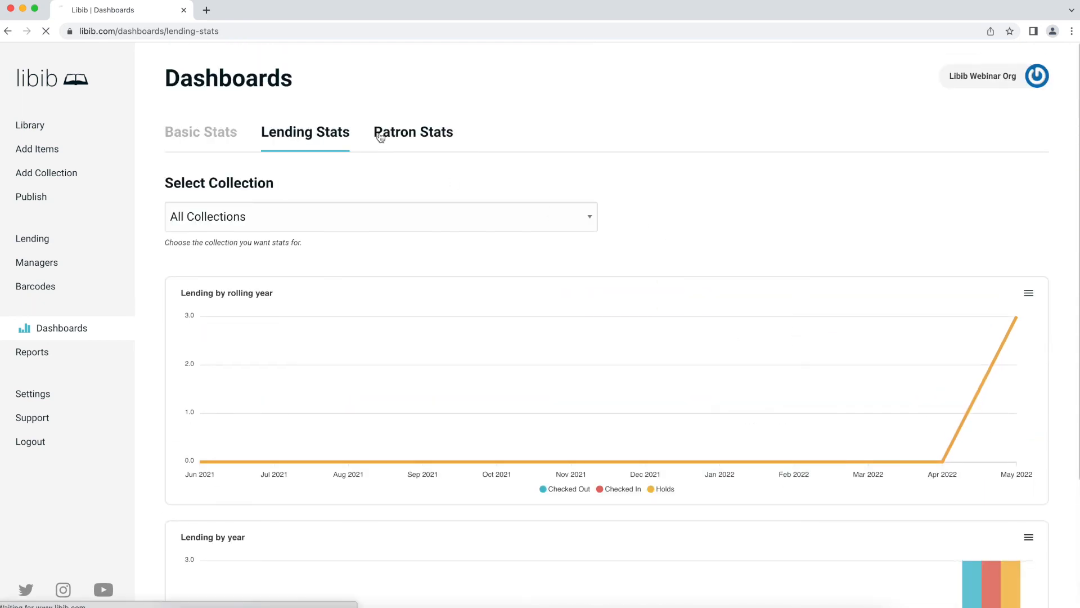
- Return to the top of Patron Stats and reveal the SVG, PNG and CSV downloads for the rolling-year patrons chart
scroll(440, 245, down, 1)
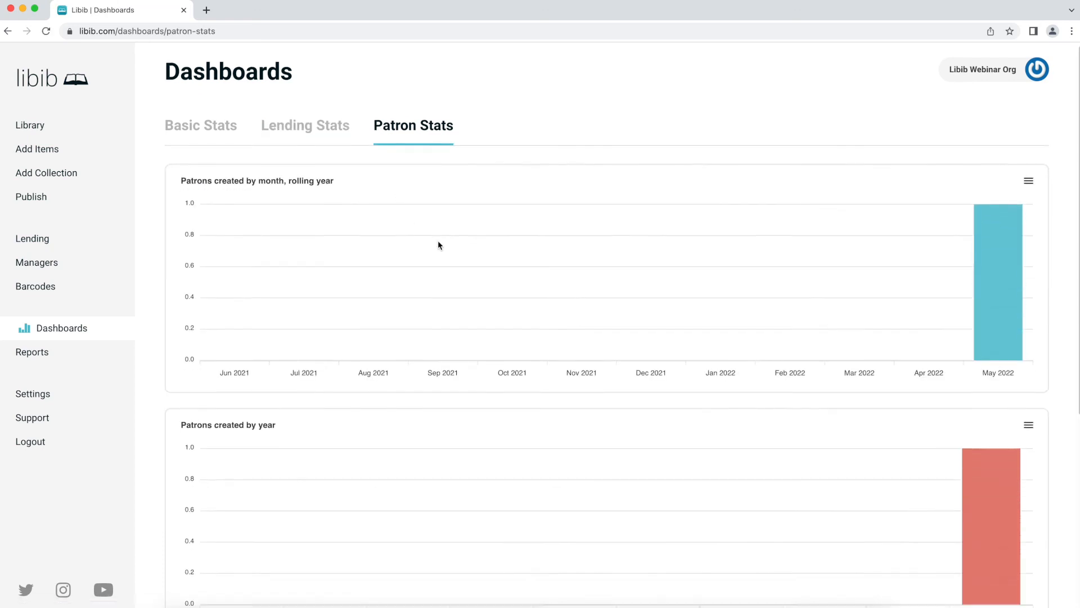
mouse_move(1023, 256)
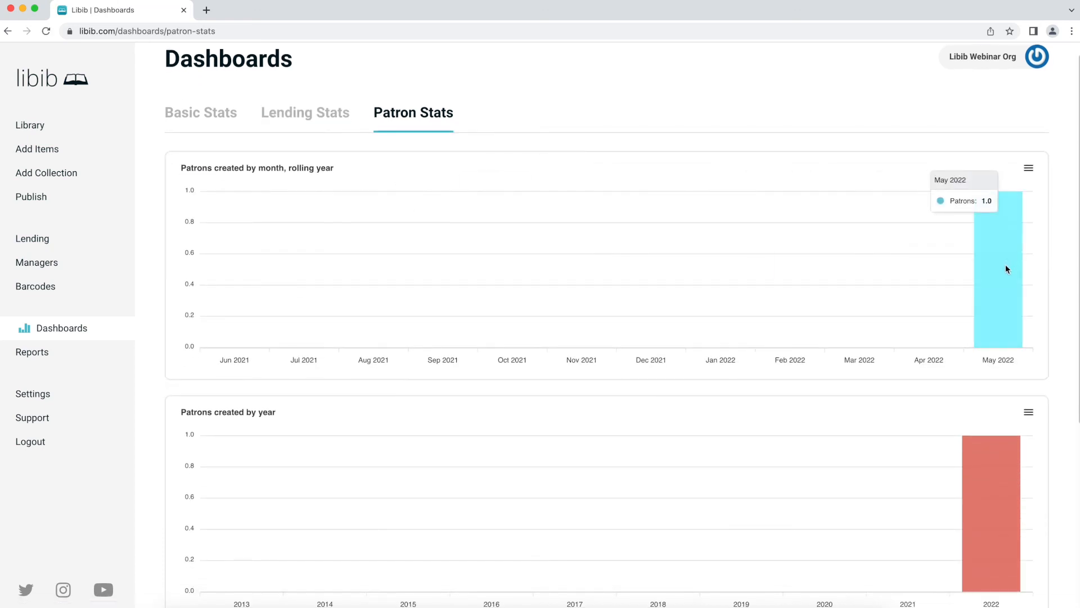
scroll(1005, 265, down, 3)
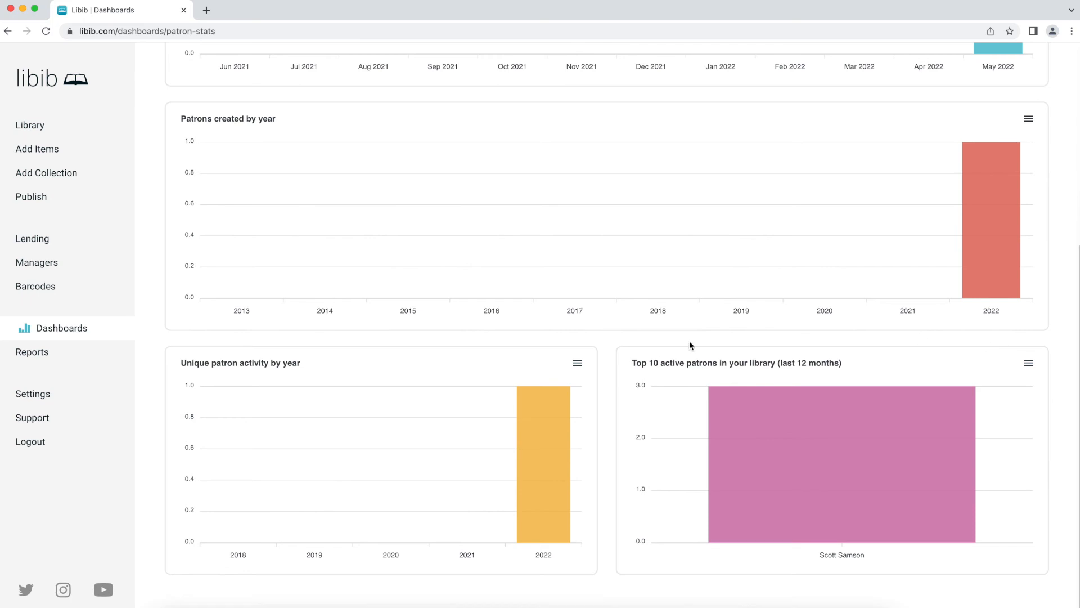
mouse_move(561, 464)
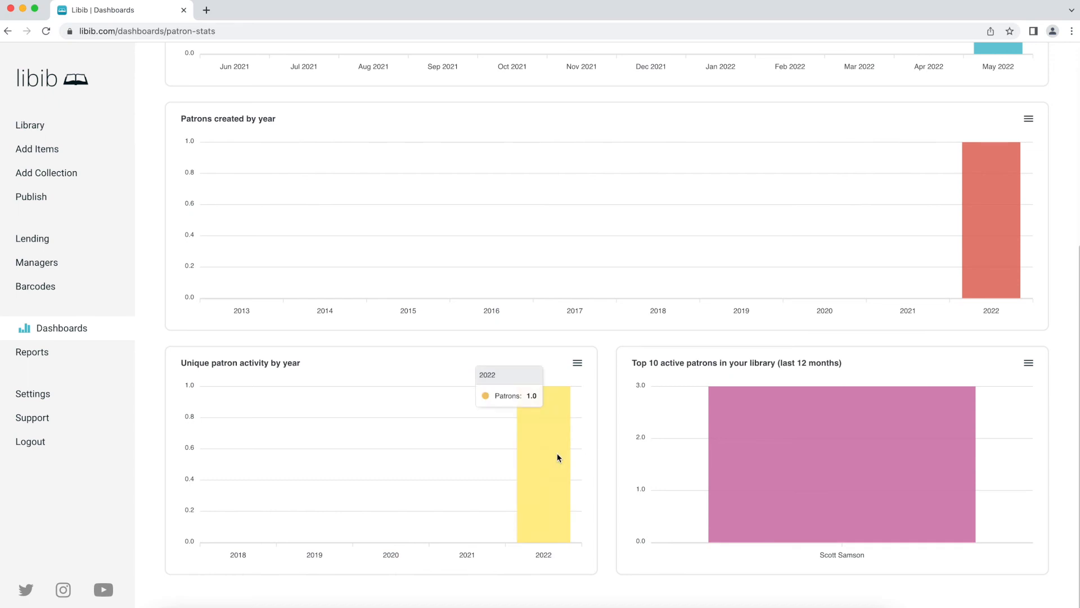
mouse_move(883, 456)
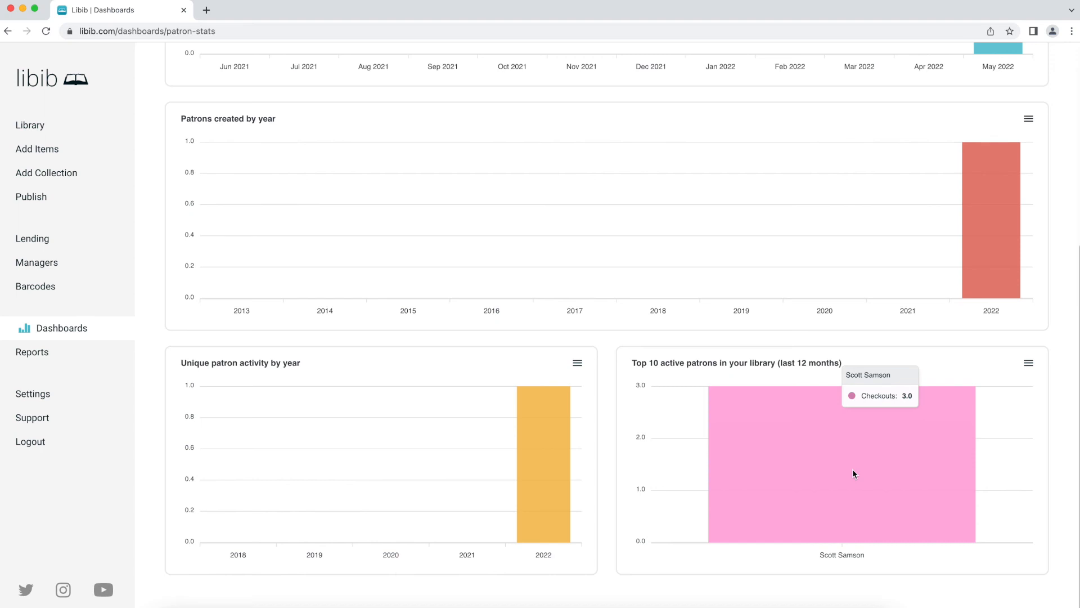
scroll(852, 468, up, 5)
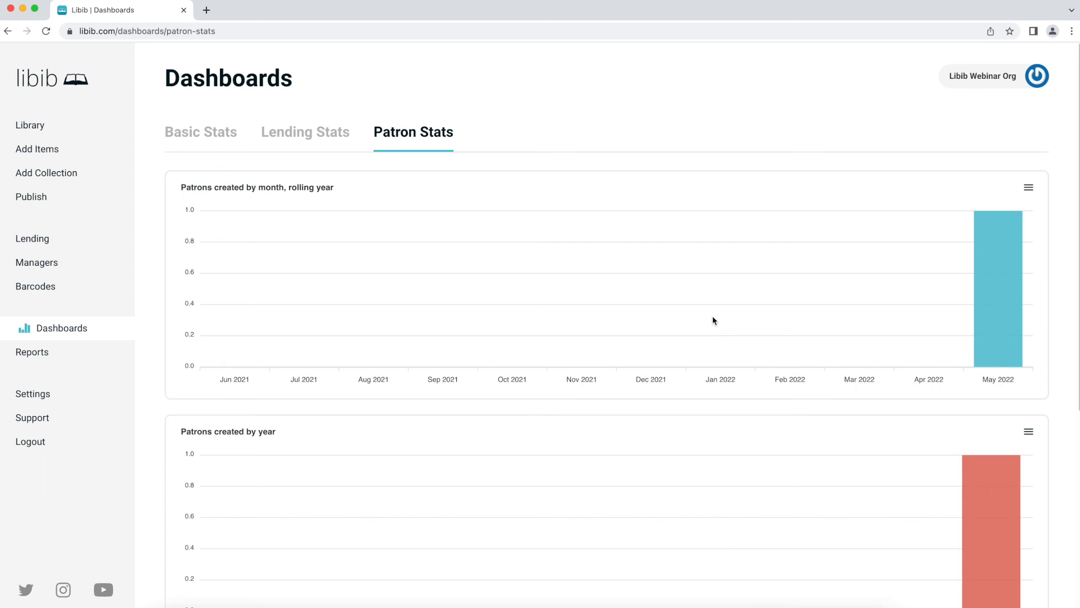
click(1028, 188)
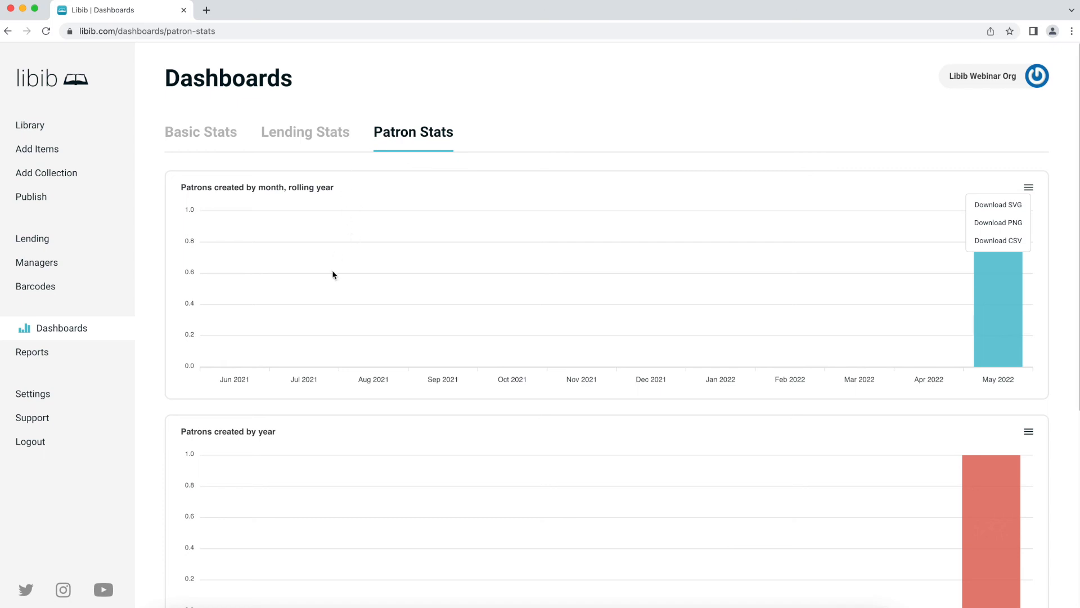
- Open the Reports page and keep All Collections as the report collection
click(65, 359)
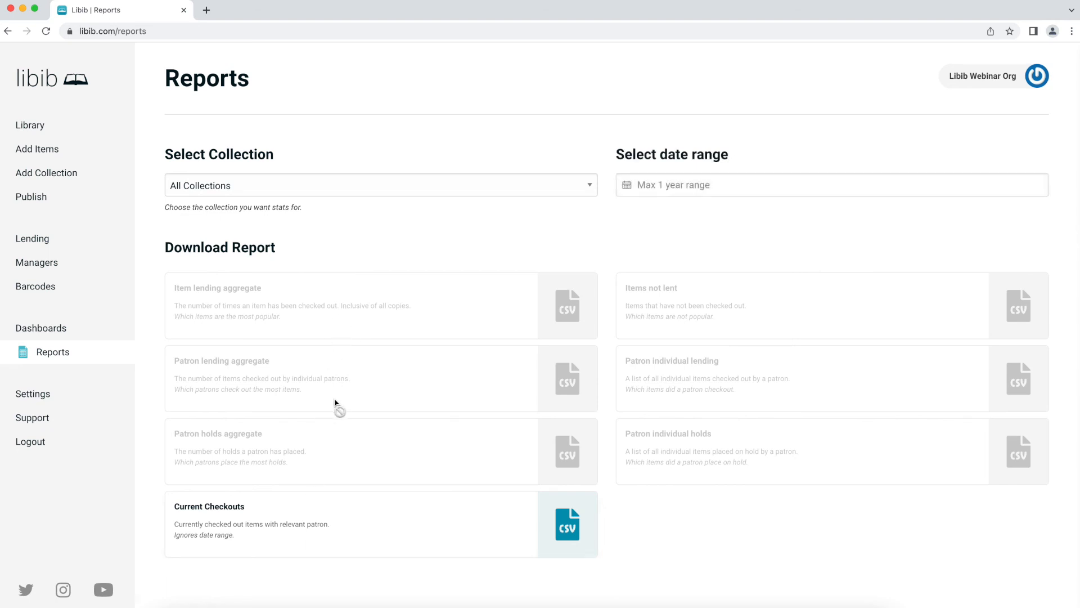
click(393, 188)
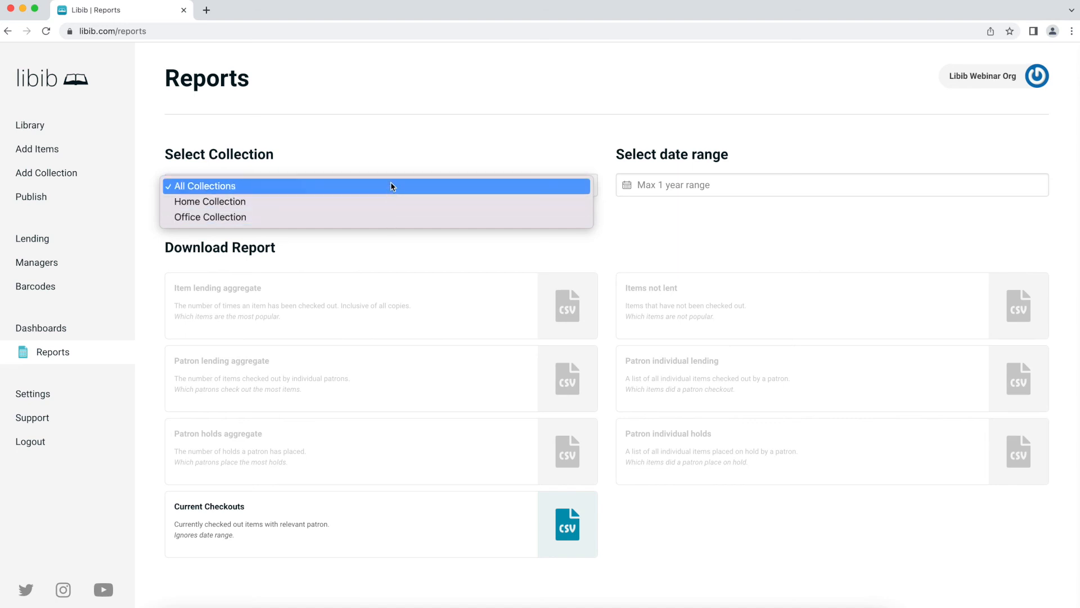
click(394, 151)
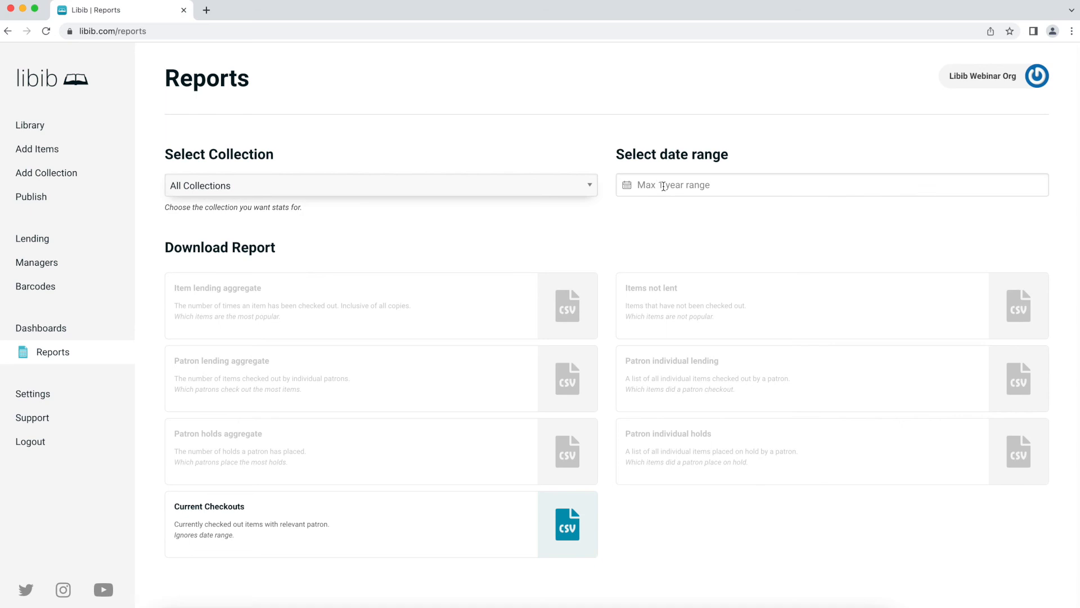
- Set the report date range to 1 Apr, 2022 – 24 May, 2022
click(693, 183)
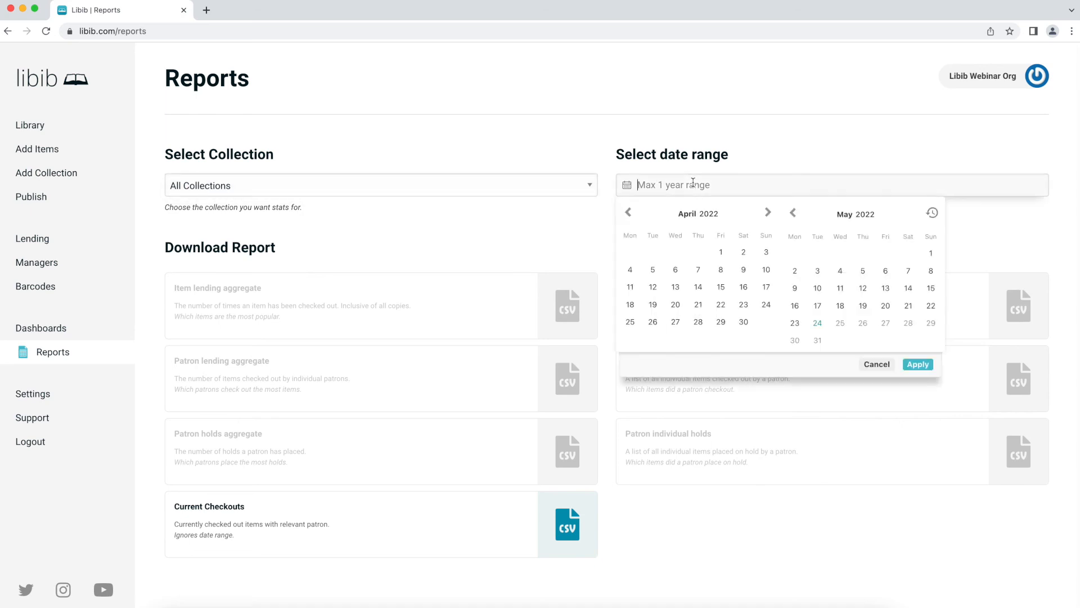
click(721, 251)
click(827, 327)
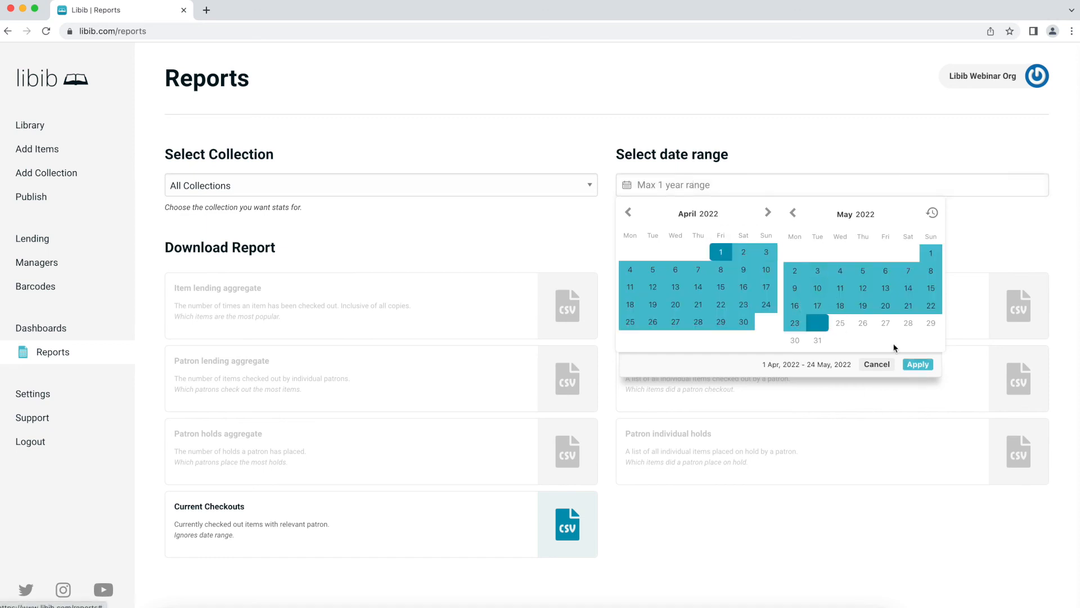
click(926, 367)
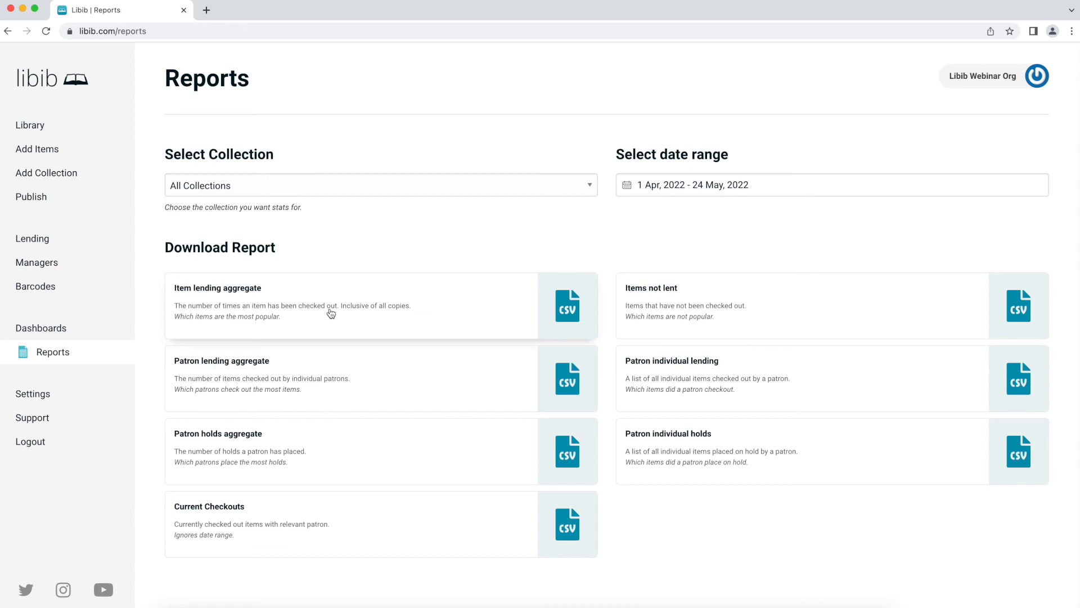
click(685, 185)
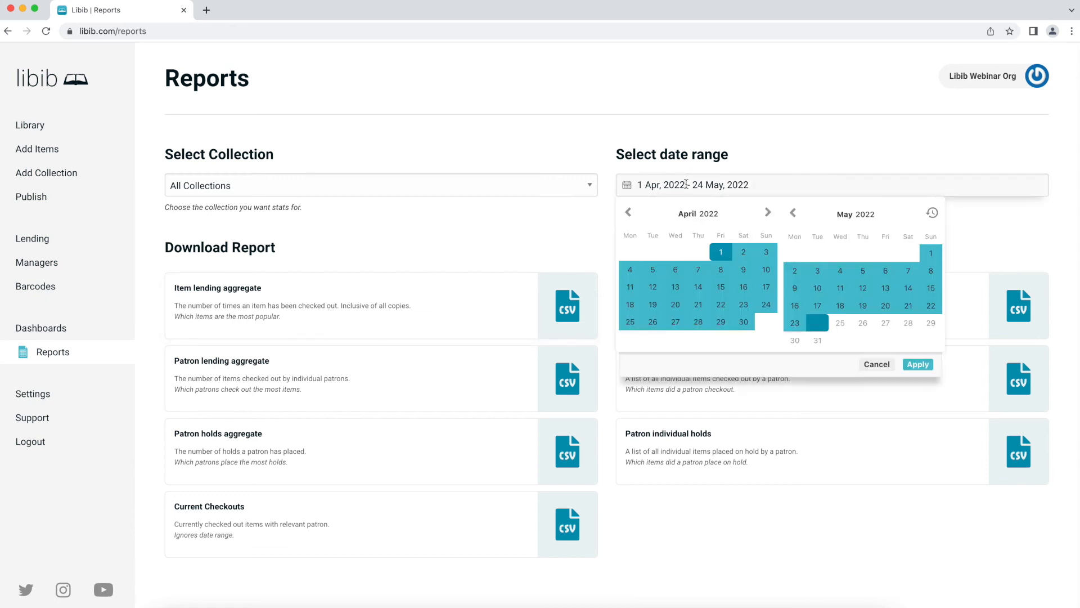
click(478, 254)
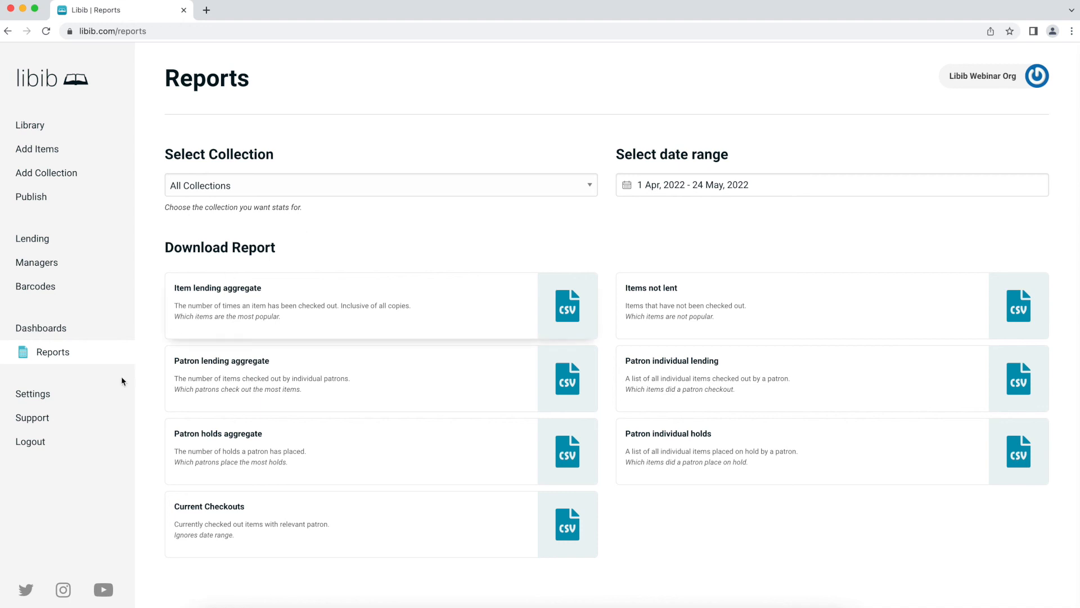
- In Settings, expand the collection and barcode CSV exports, keeping Home Collection as the export source
click(57, 400)
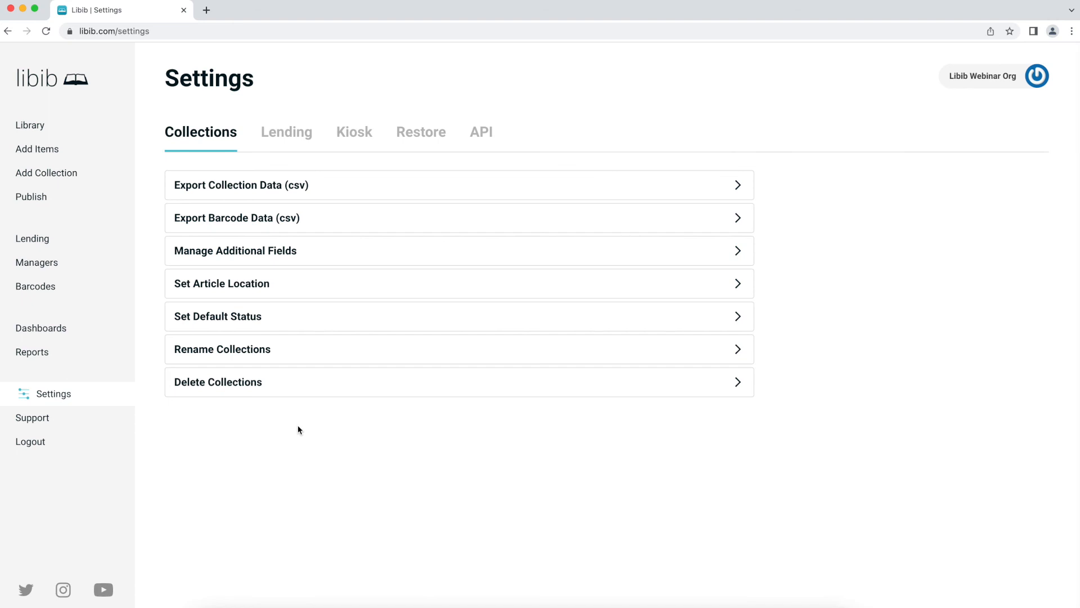
click(276, 186)
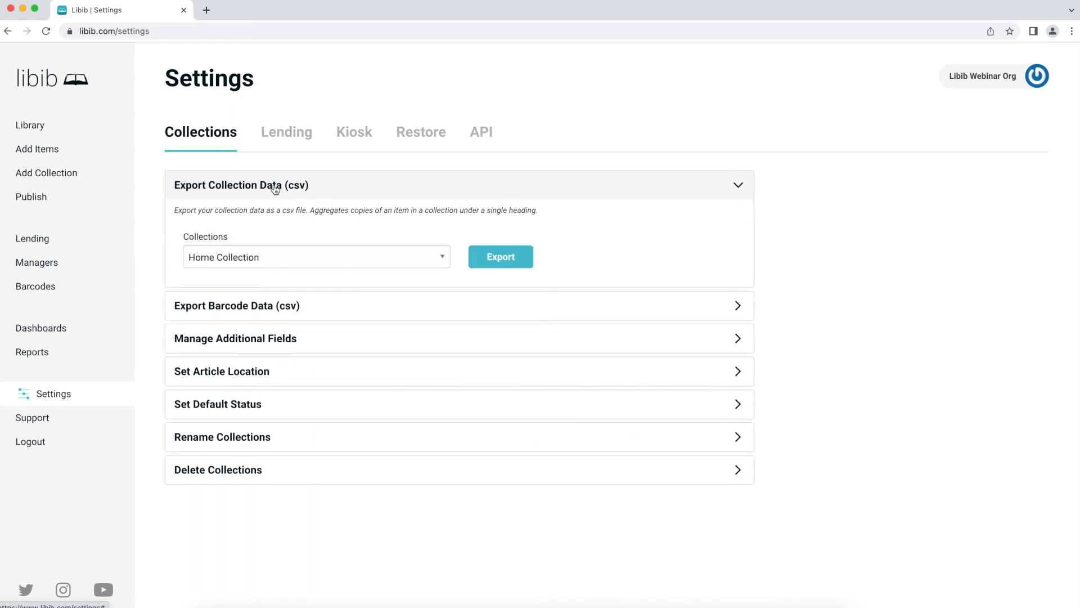
click(343, 262)
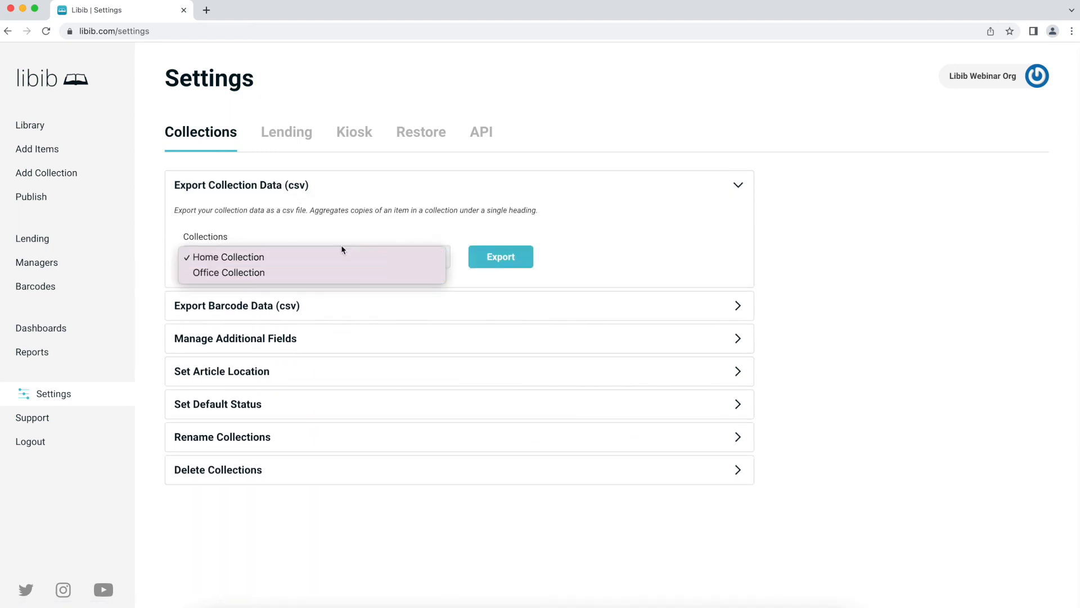
click(341, 247)
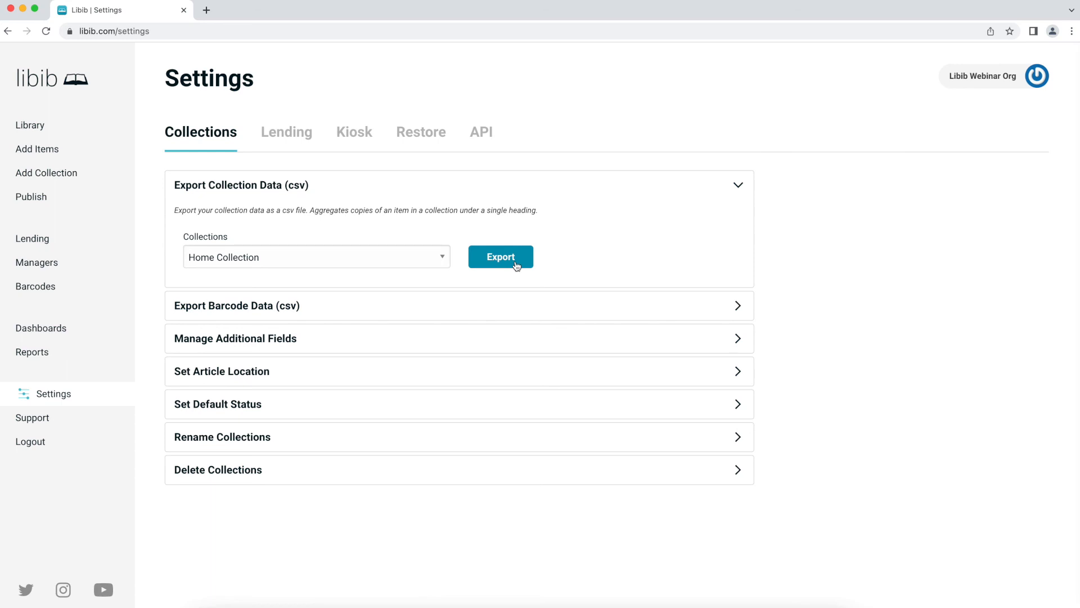
click(437, 306)
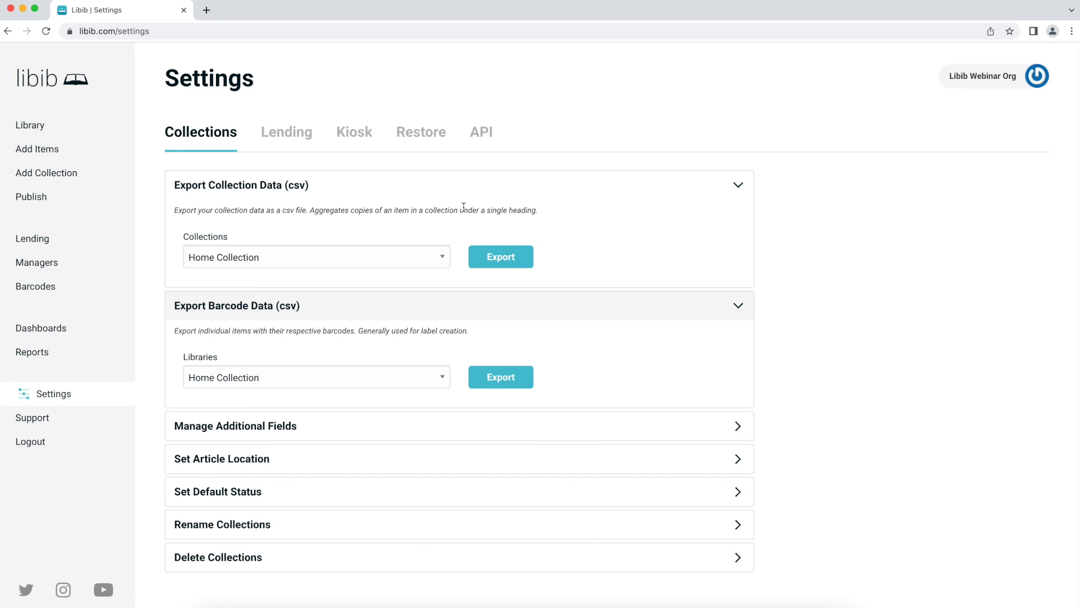
- Collapse both CSV export sections and expand Manage Additional Fields for Book items
click(289, 194)
click(284, 219)
click(285, 256)
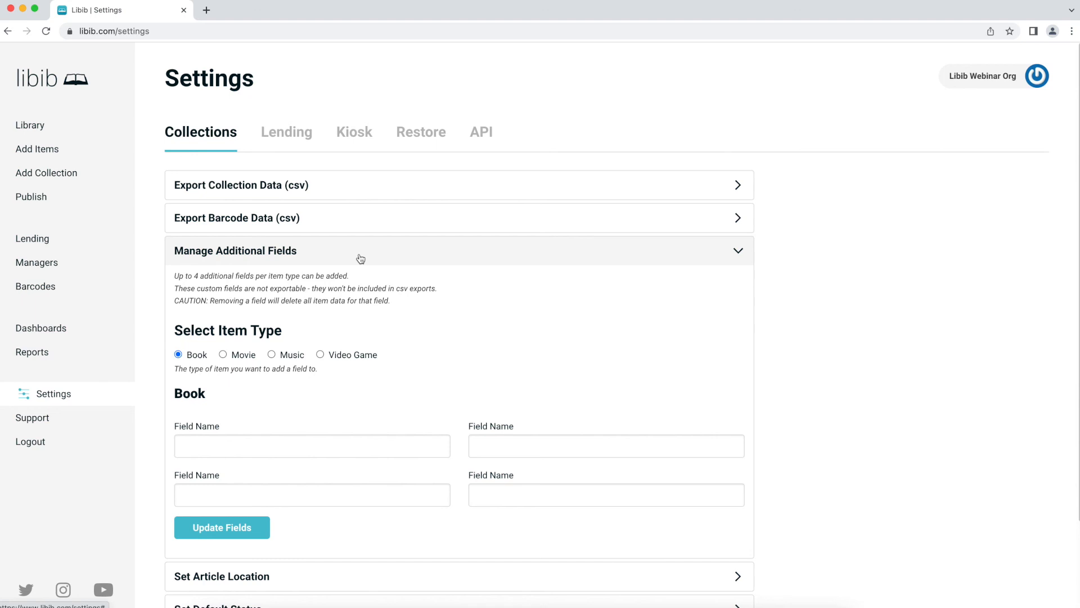
- Preview the custom fields for Movie and Video Game items, then return to Book
click(244, 354)
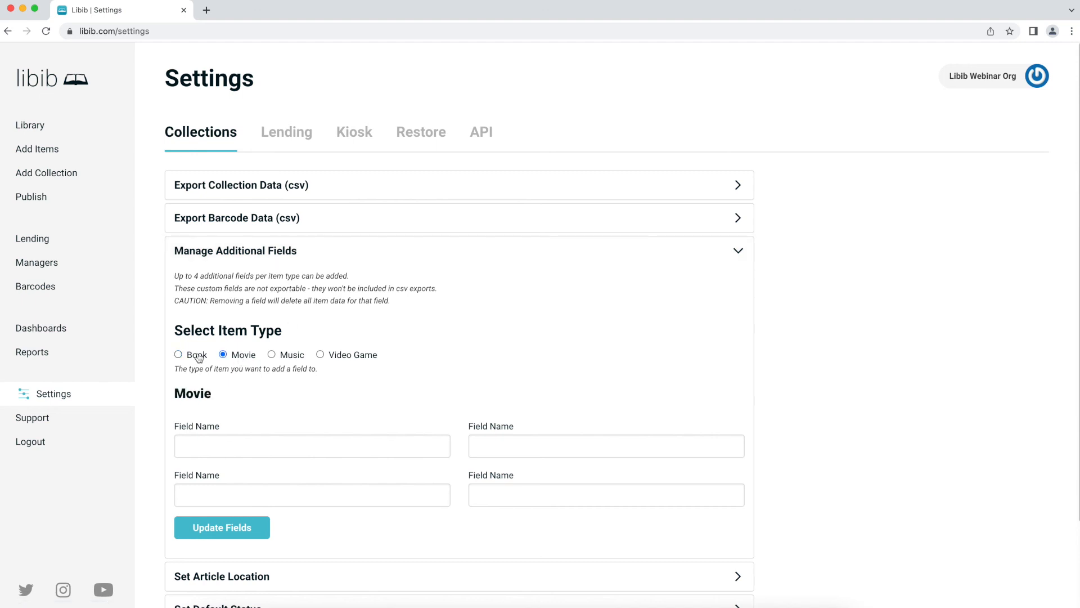
click(196, 355)
click(332, 355)
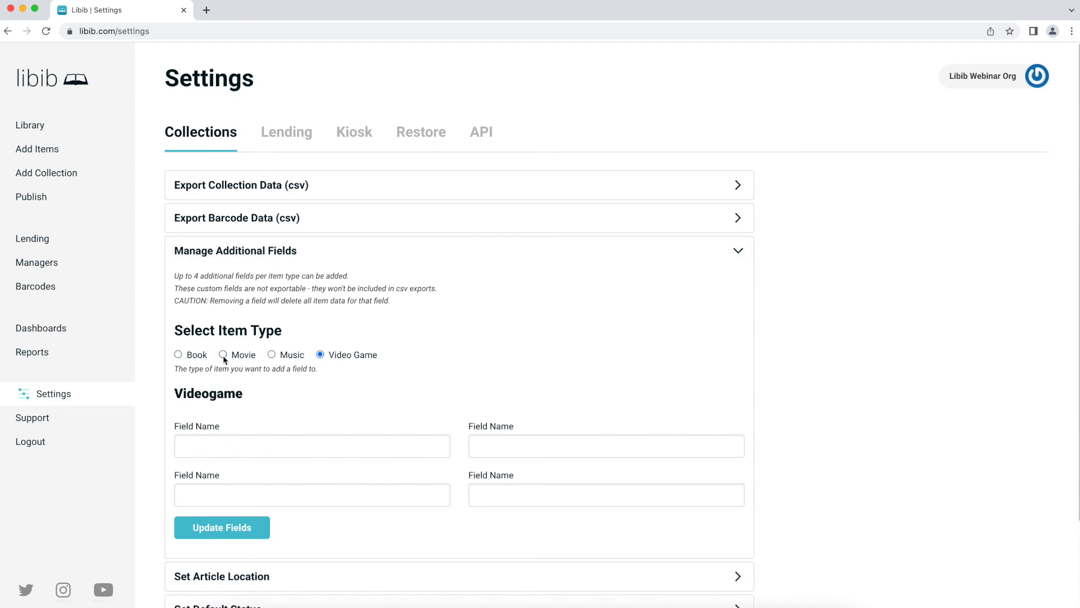
click(196, 356)
- Name the Book custom fields Binding and Custom ID, save them, and go to the Library
click(252, 440)
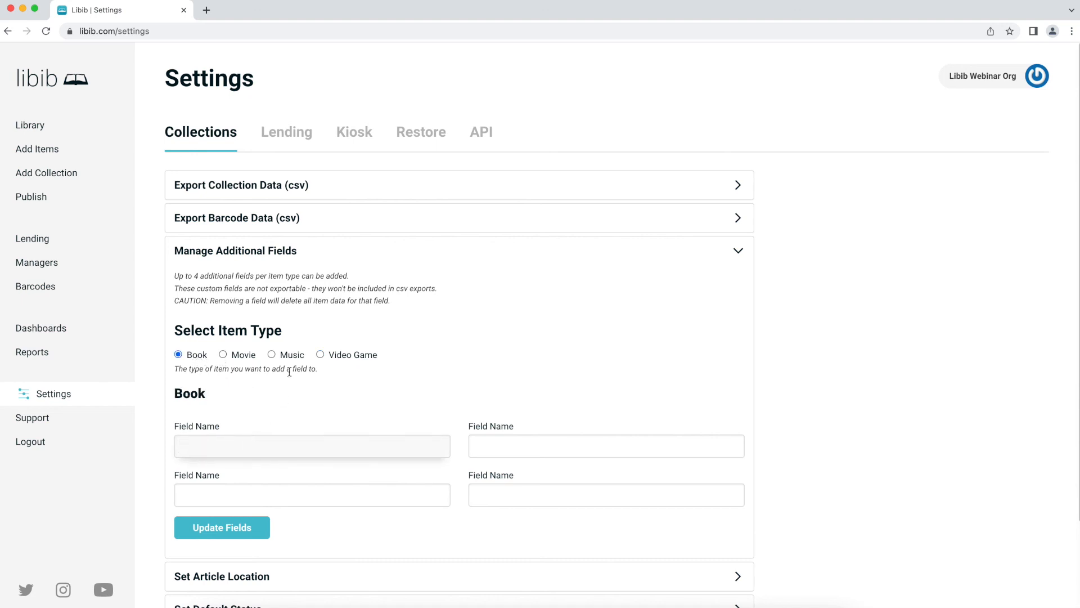
text(Binding)
click(485, 445)
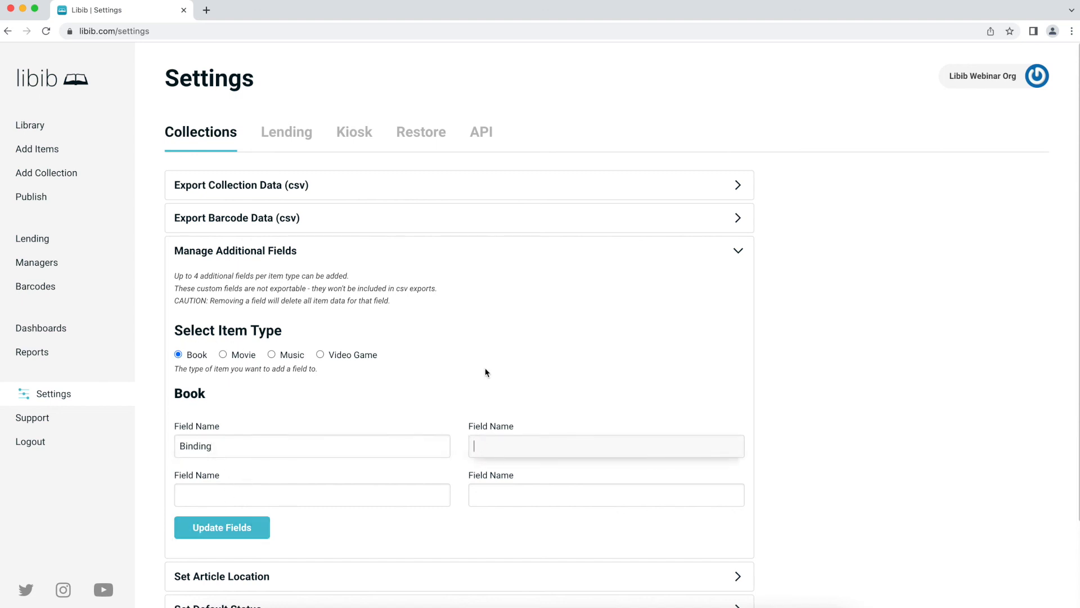
text(Custom ID)
click(226, 531)
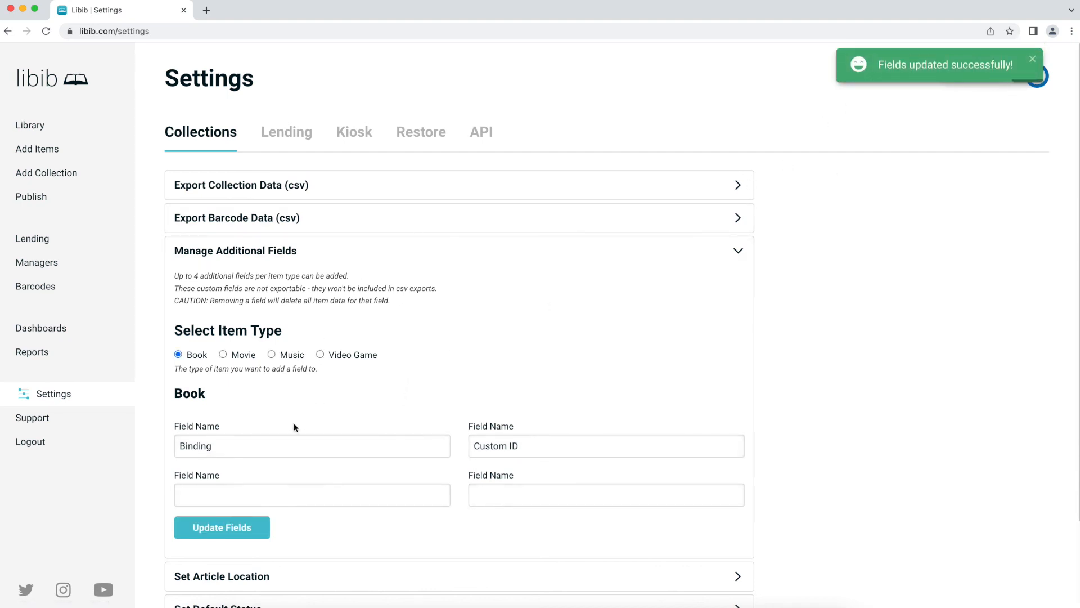
click(64, 127)
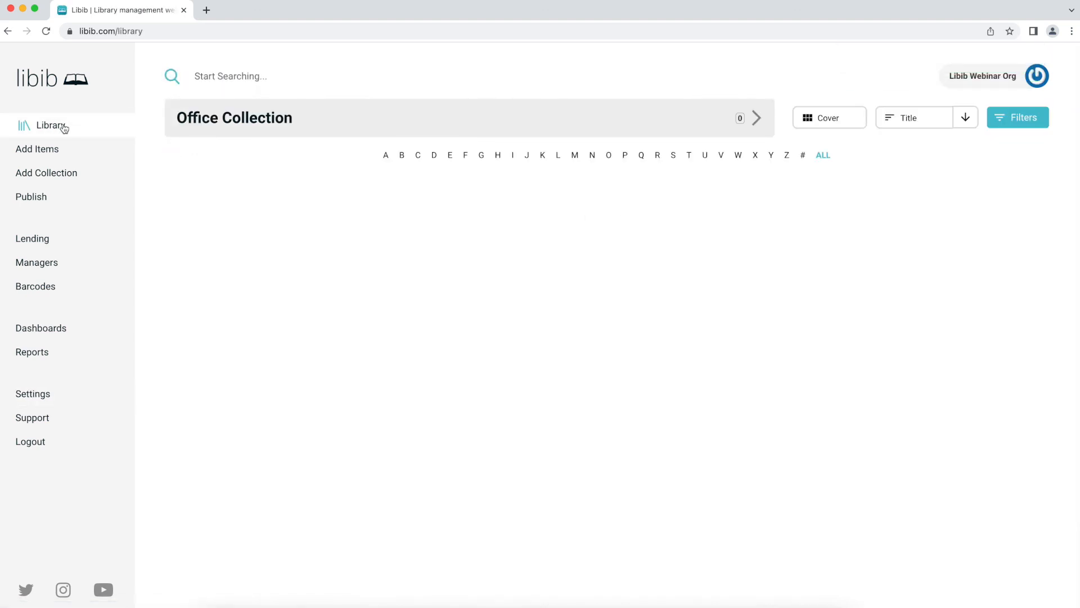
- Switch to Home Collection and edit Amadeus: A play on its Additional Fields tab
click(299, 131)
click(273, 184)
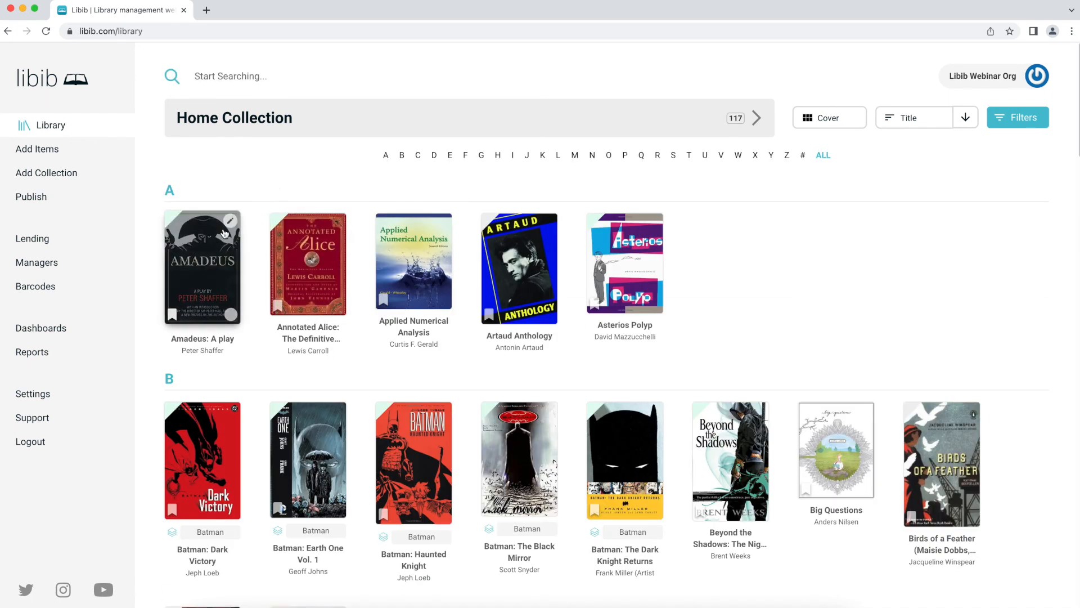
click(205, 235)
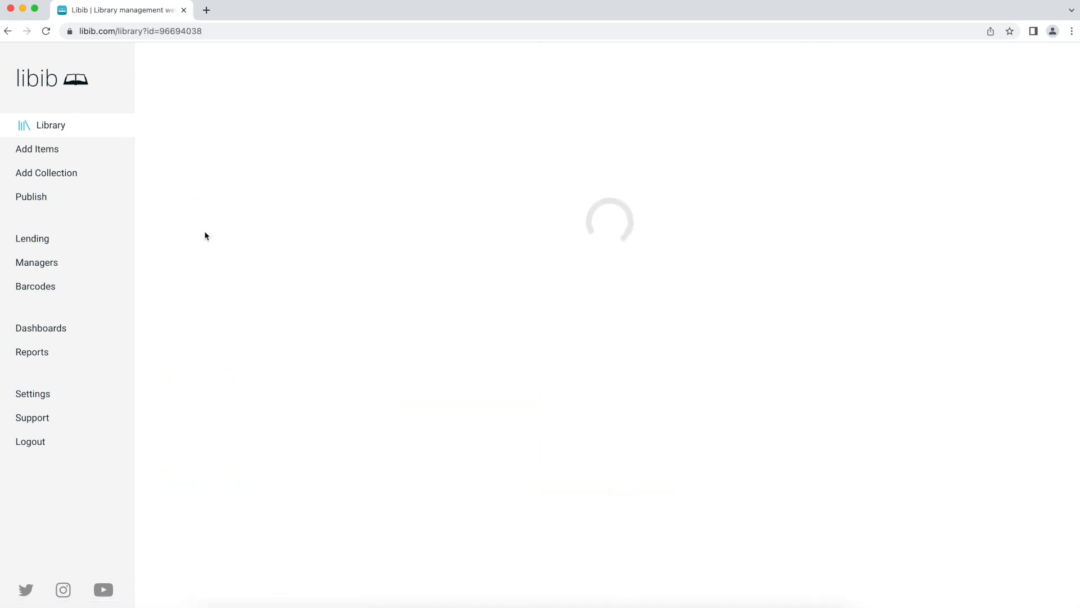
click(191, 62)
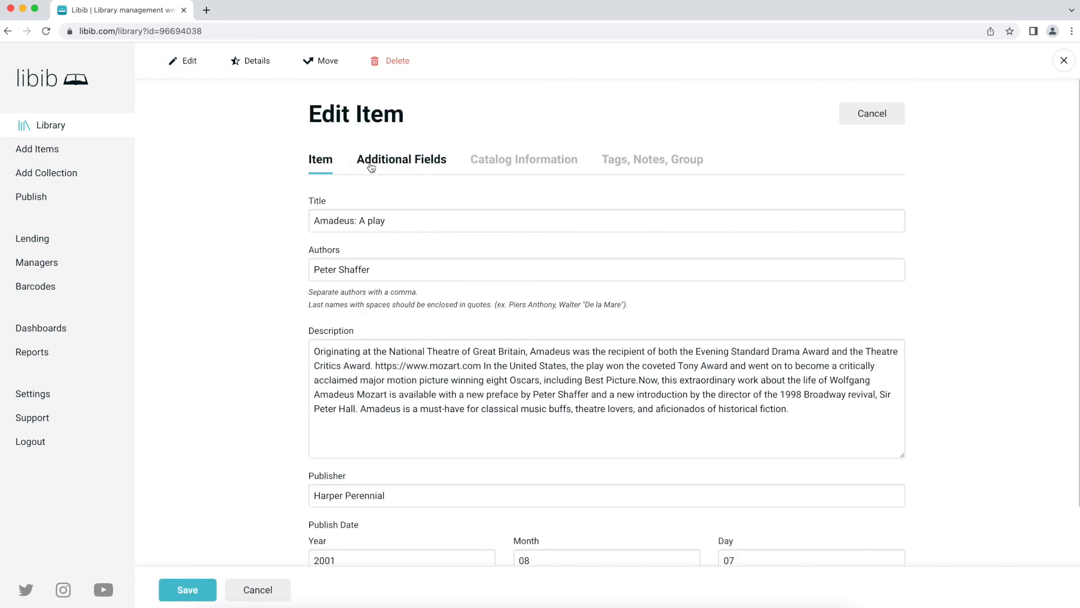
click(432, 163)
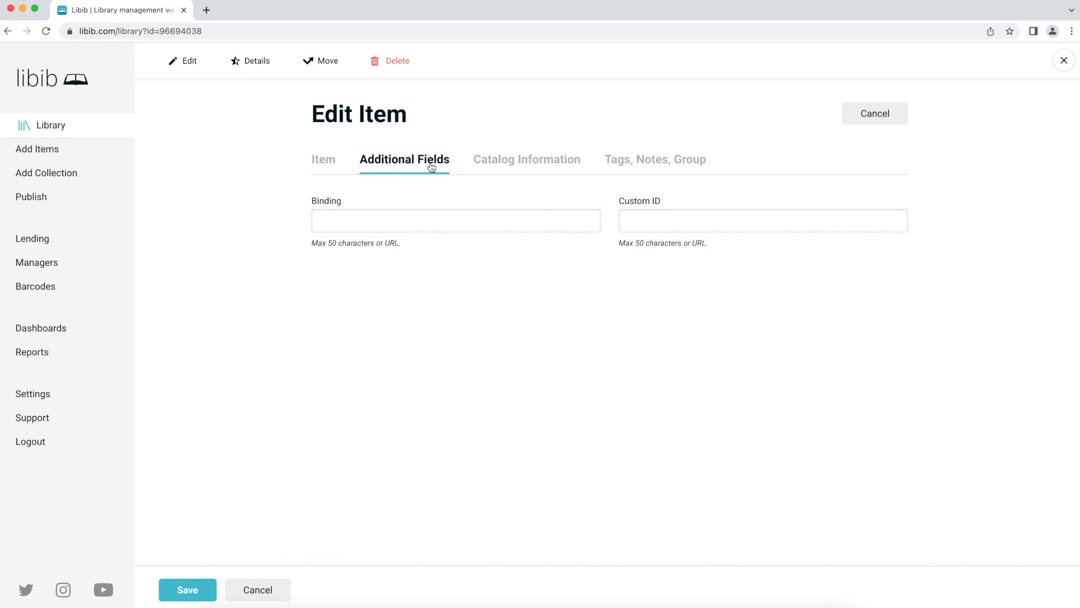
- Give Amadeus: A play Binding Paperback and Custom ID 52.234, then save and return to the library
click(449, 212)
text(P)
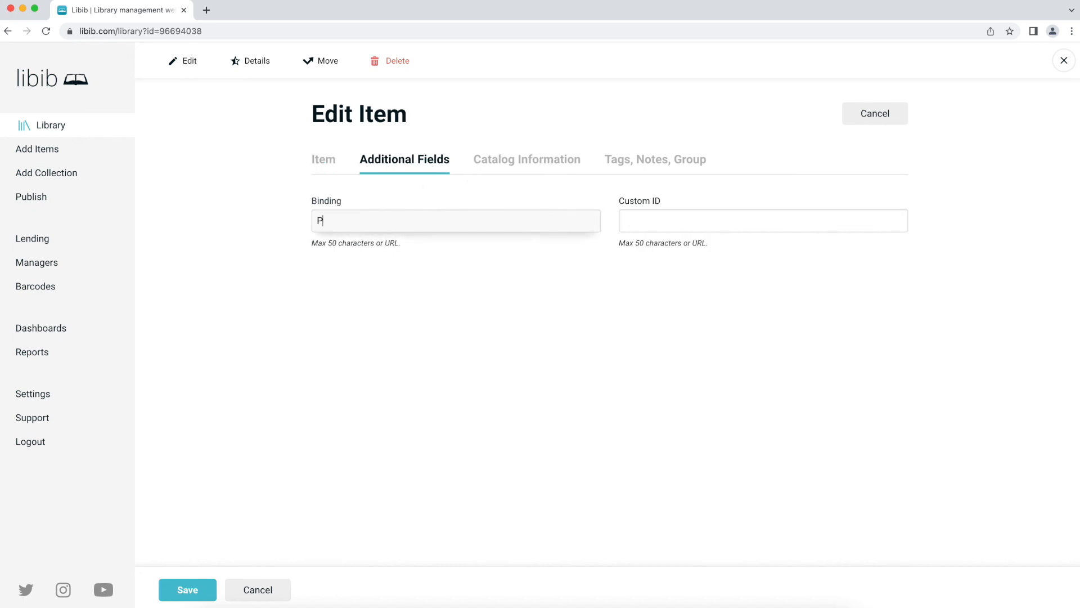
text(aperback)
key(Tab)
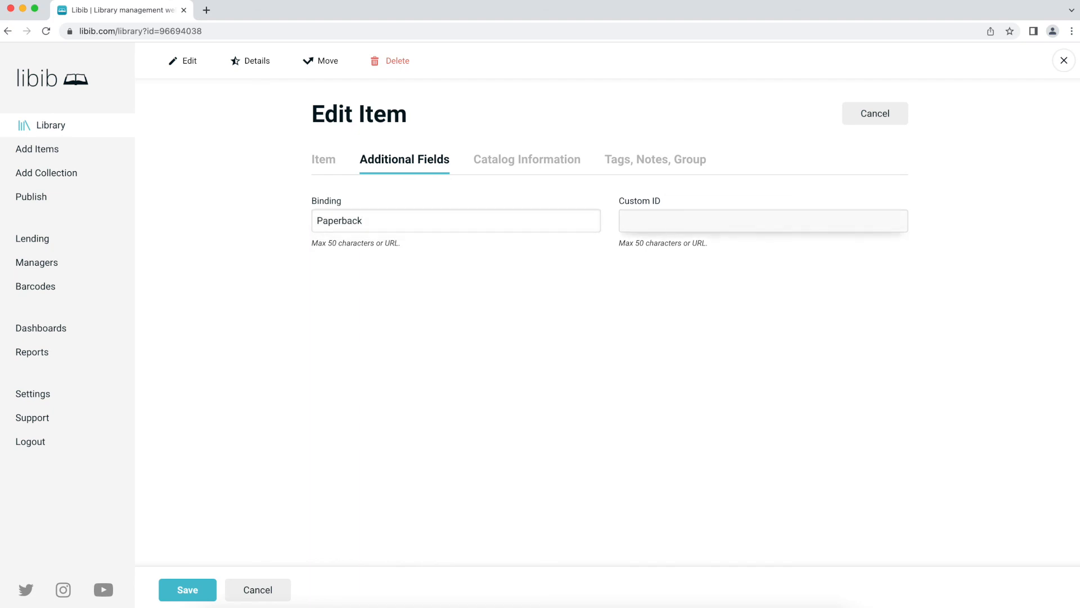
text(52.234)
key(Return)
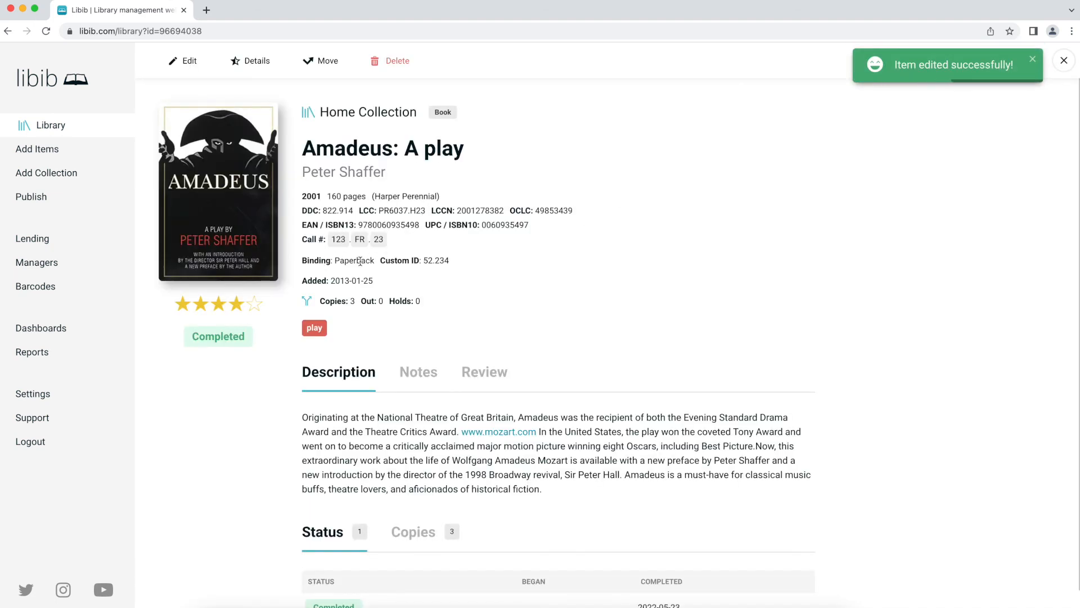
double_click(443, 262)
drag(443, 261, 320, 264)
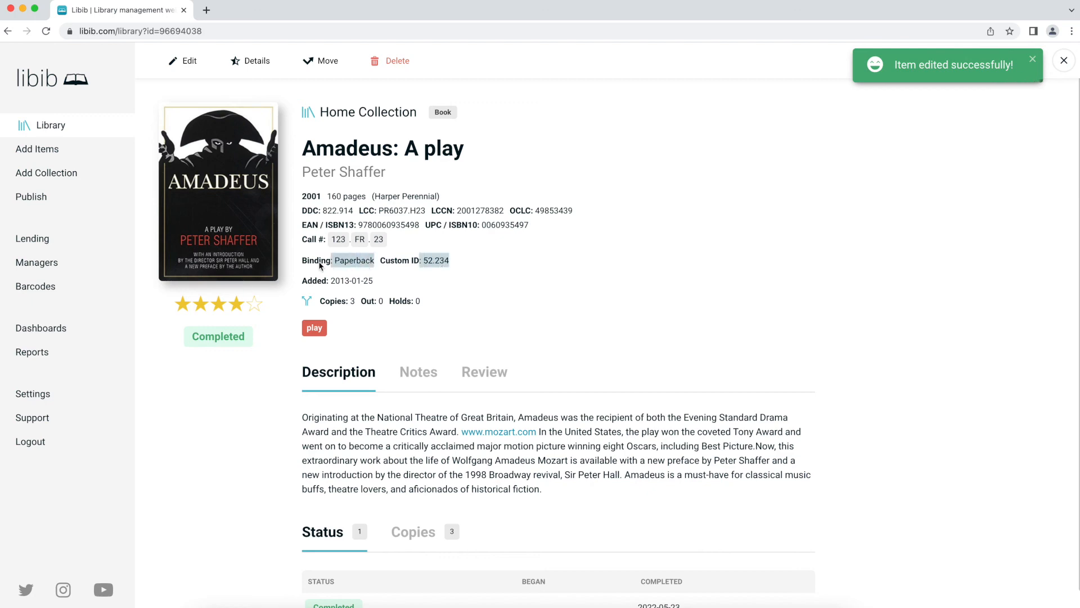
click(423, 261)
key(Escape)
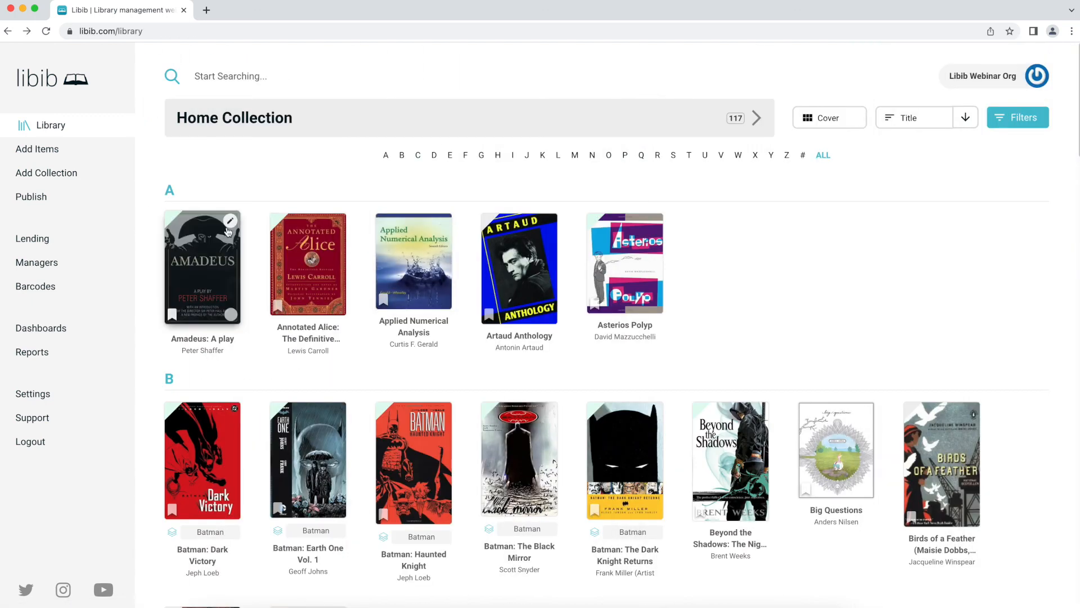
click(230, 222)
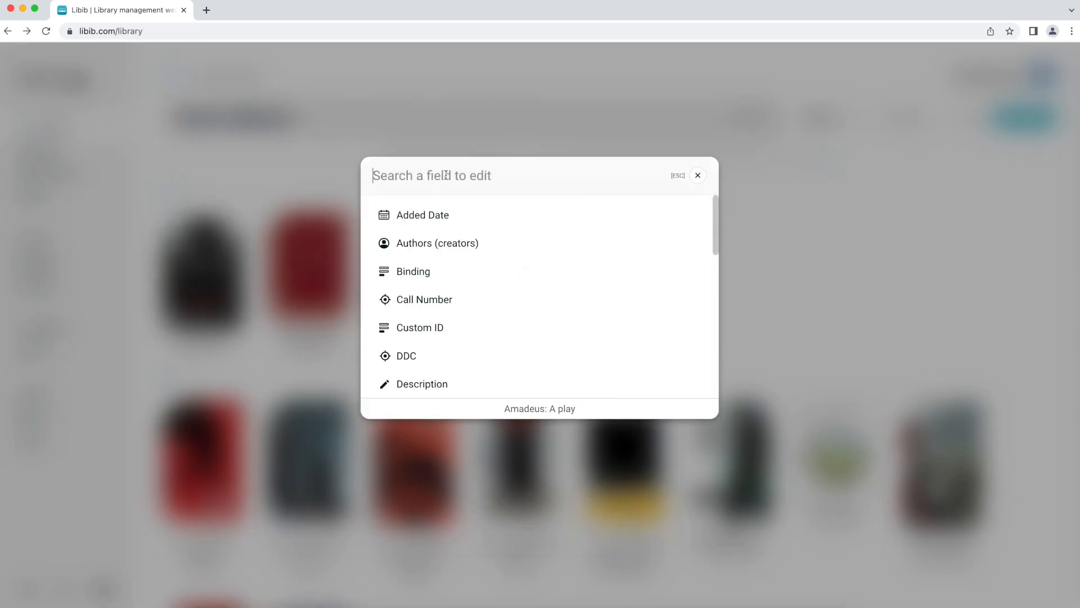
text(bindi)
key(Return)
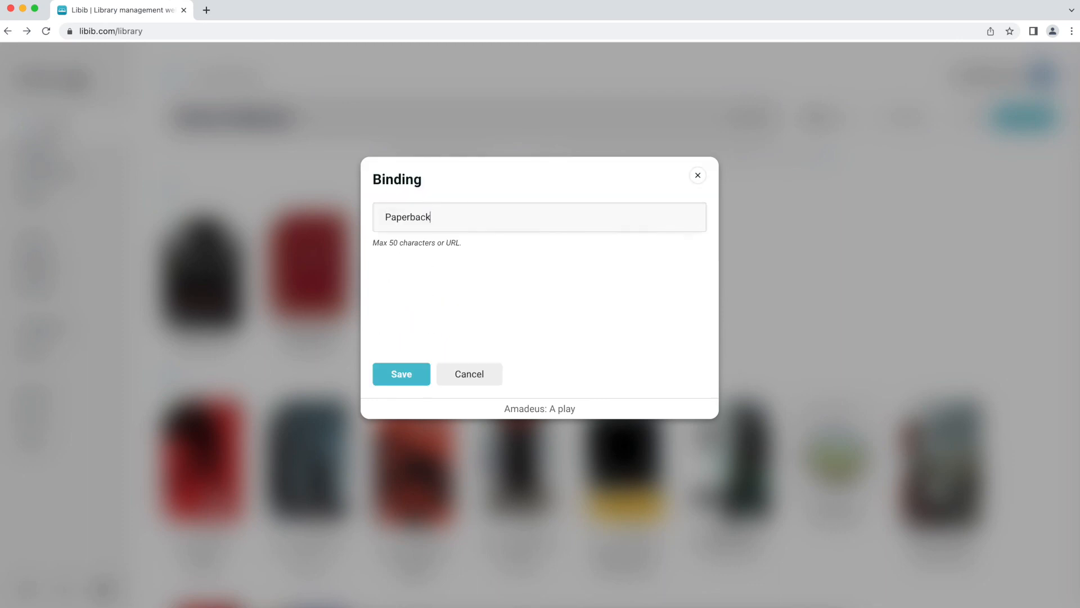
key(Escape)
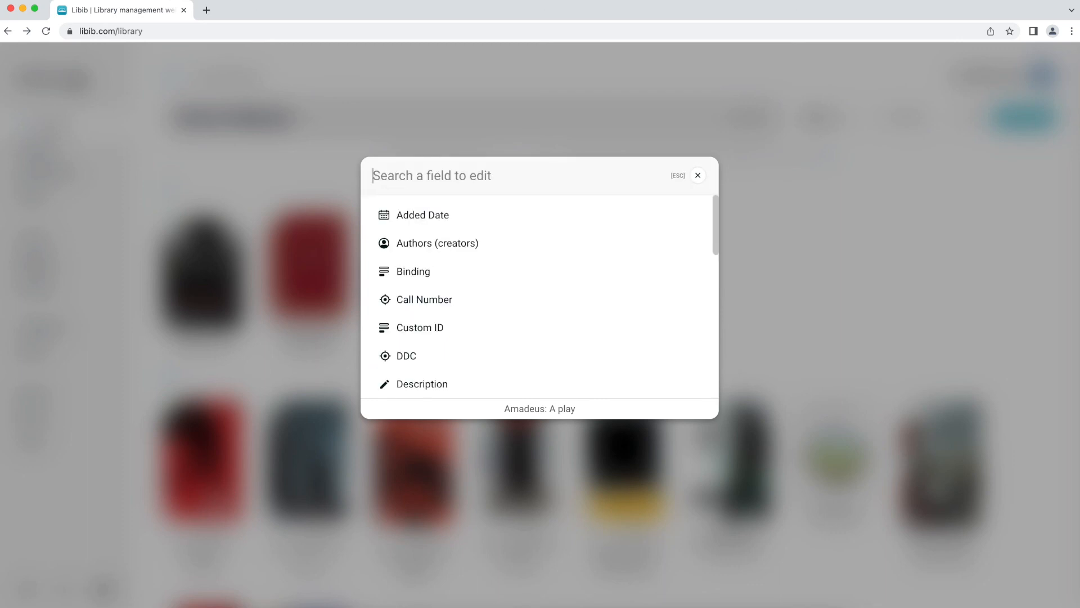
text(custom)
key(Return)
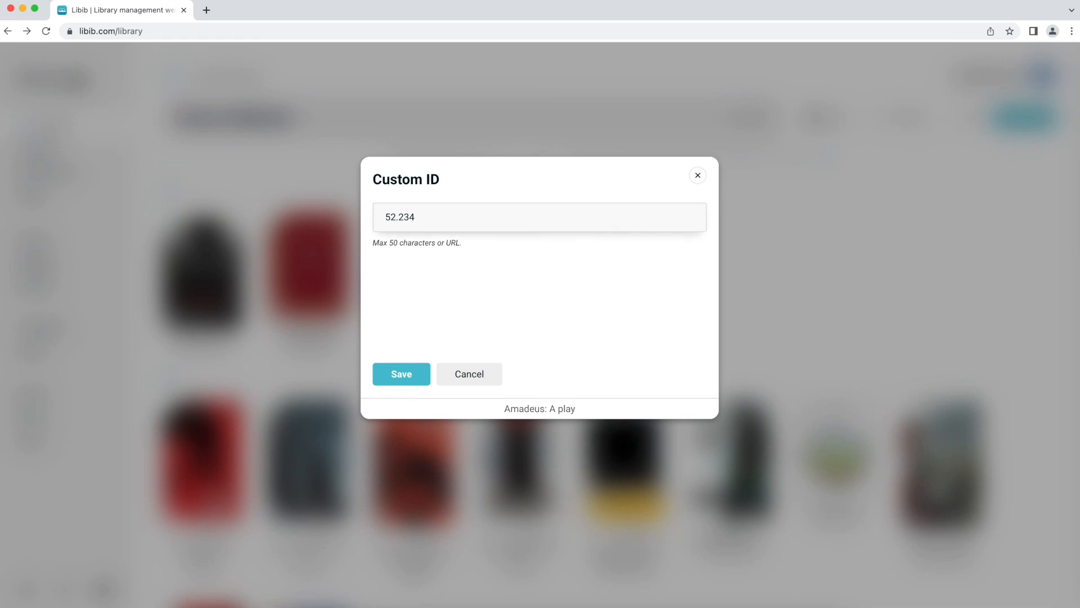
key(Escape)
key(Escape)
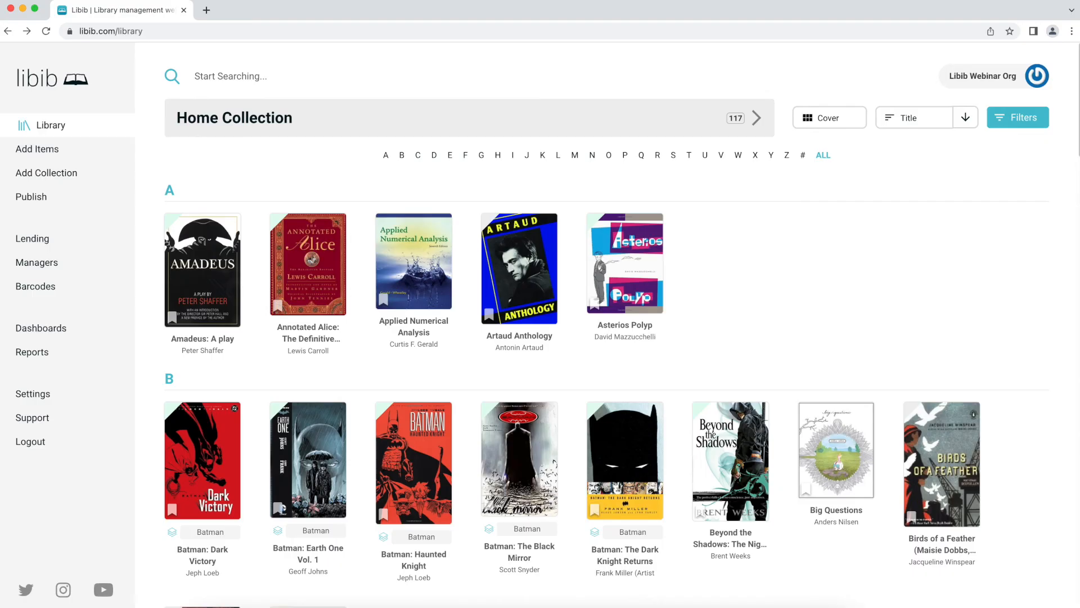
mouse_move(401, 264)
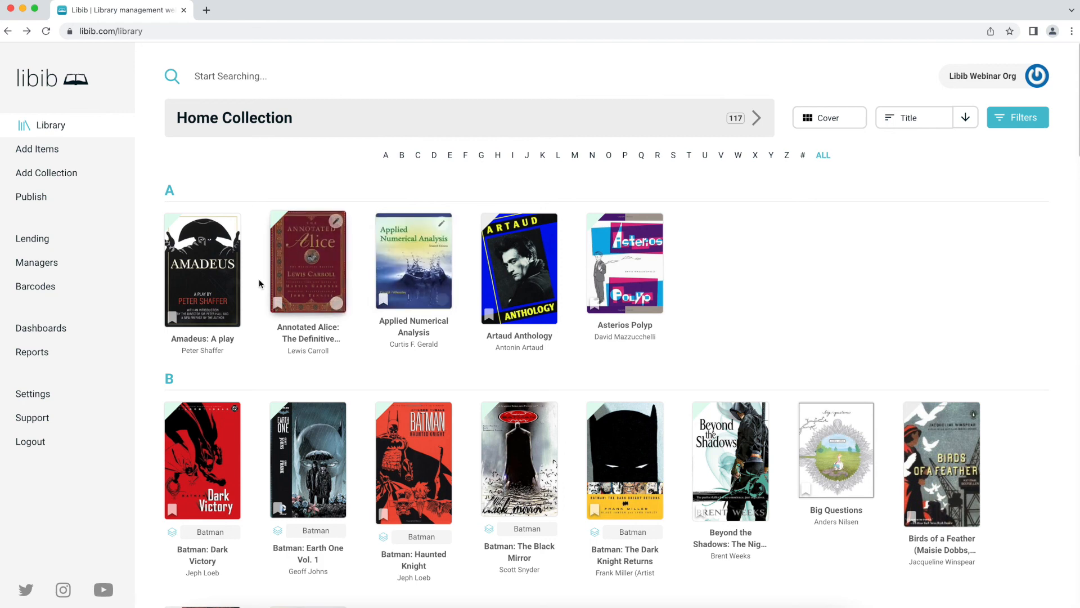
- Open Settings and expand Manage Additional Fields
click(67, 389)
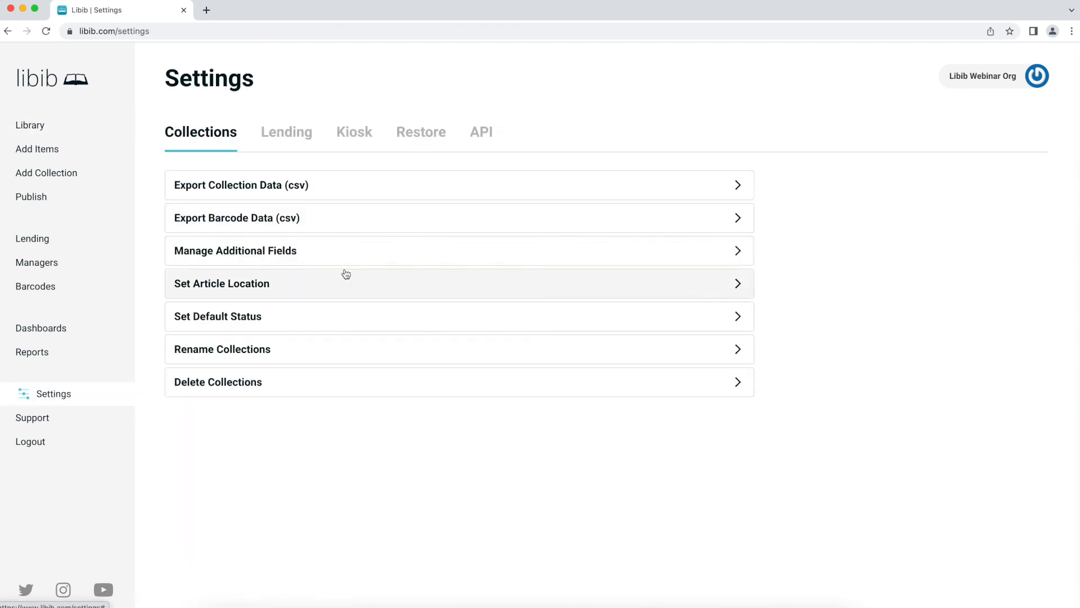
click(292, 259)
click(293, 264)
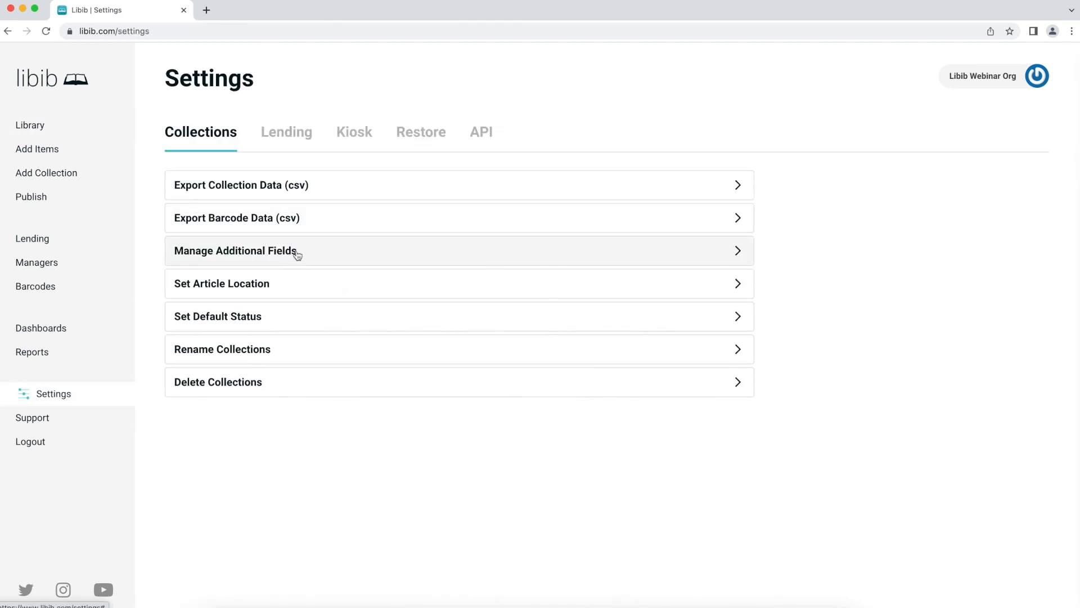
click(294, 253)
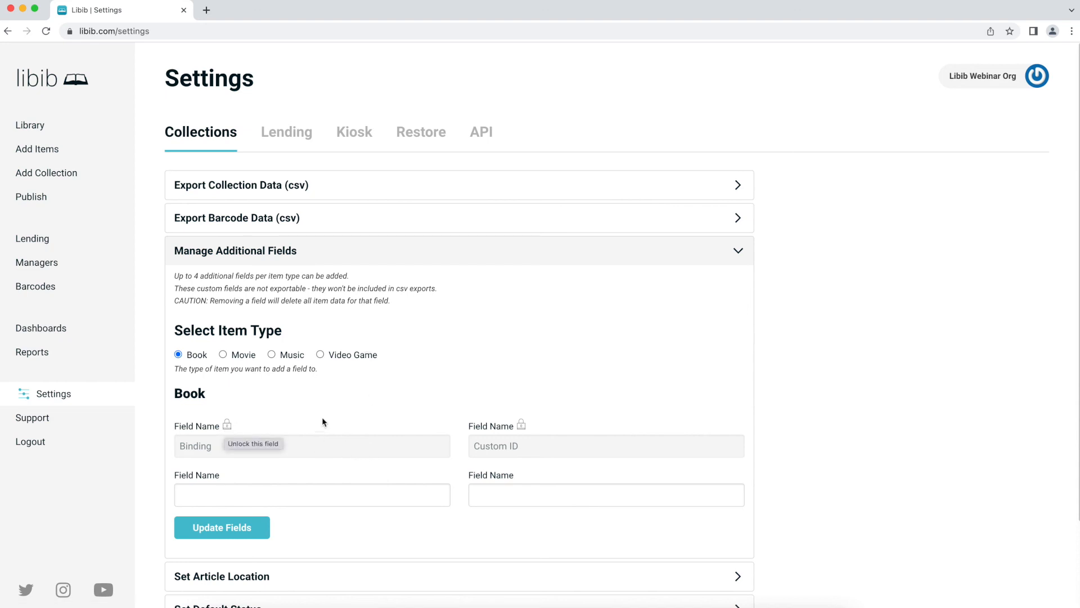
- Unlock and erase the Custom ID book field name, saving so only Binding remains
click(521, 424)
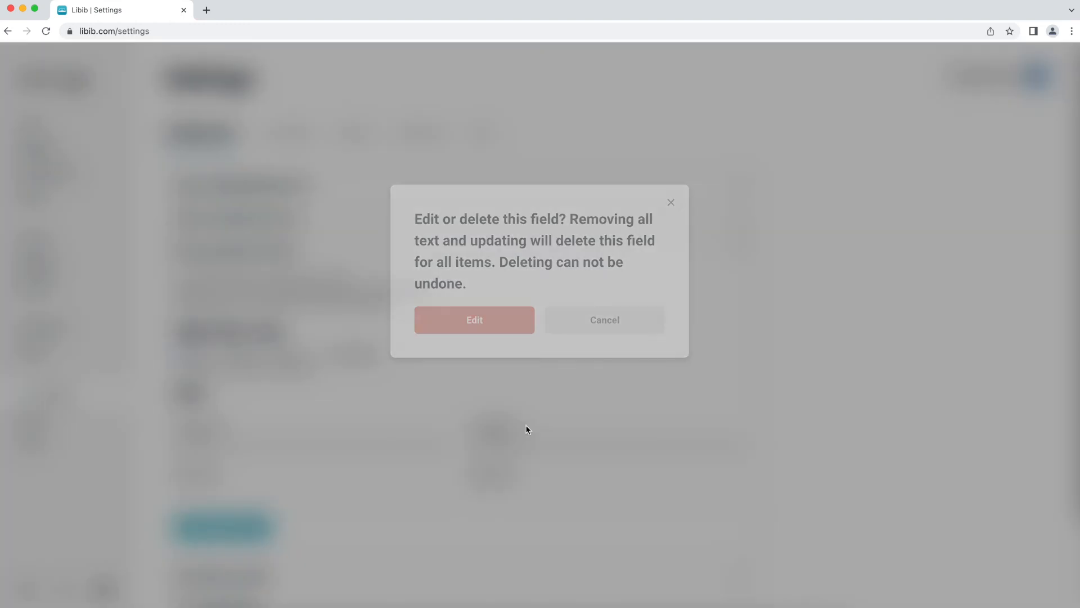
click(495, 326)
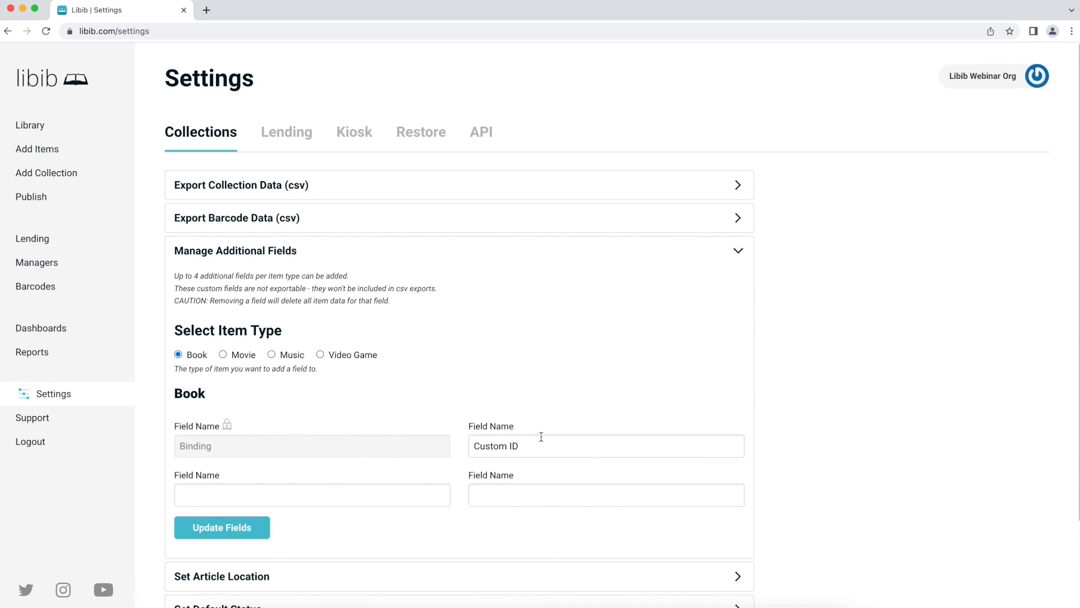
triple_click(541, 444)
key(BackSpace)
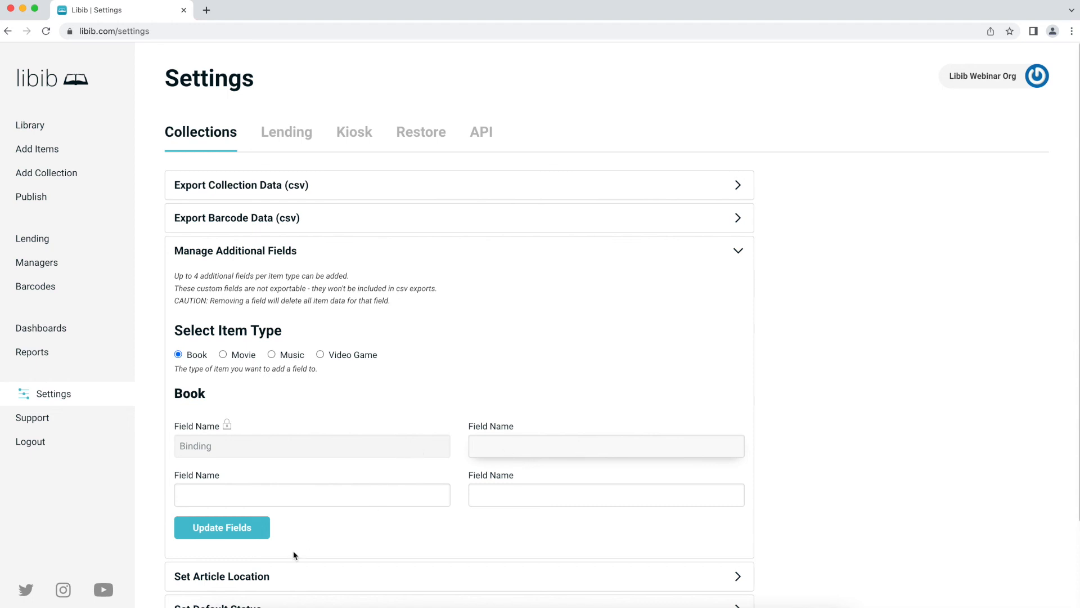
click(240, 536)
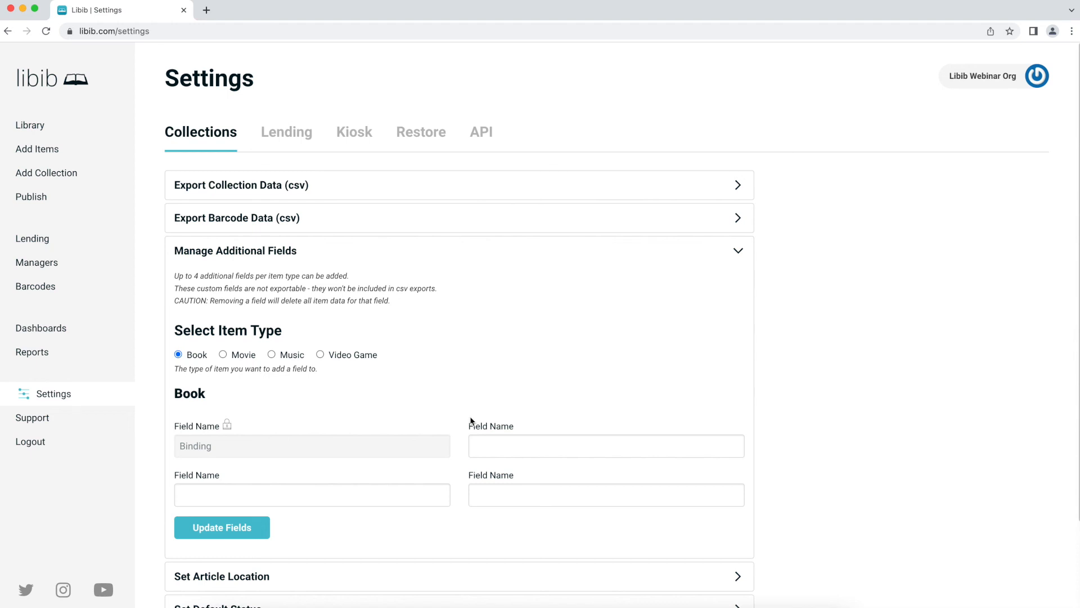
click(227, 425)
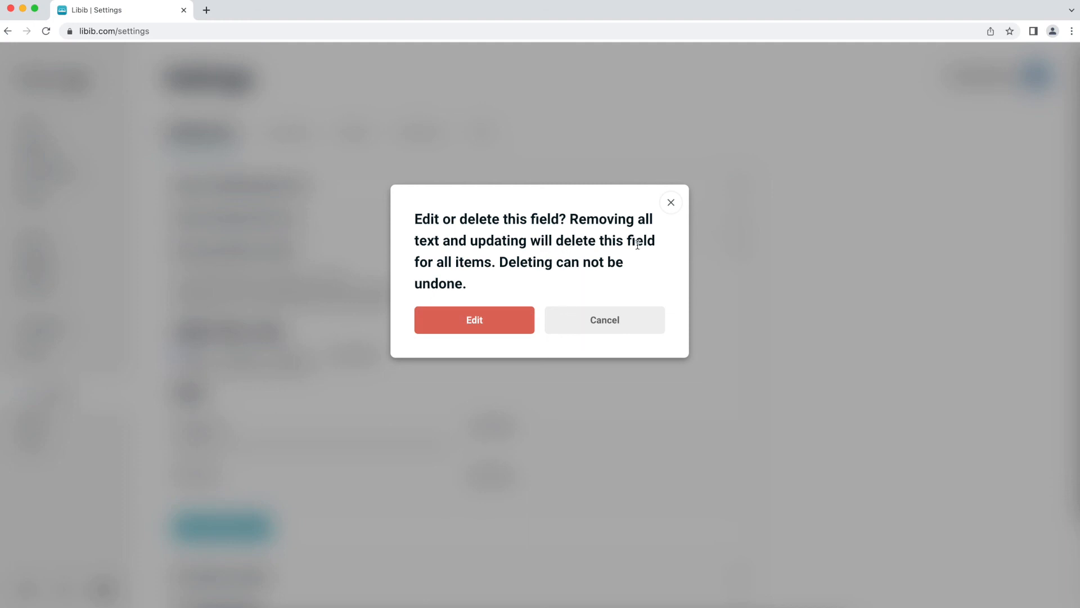
click(670, 204)
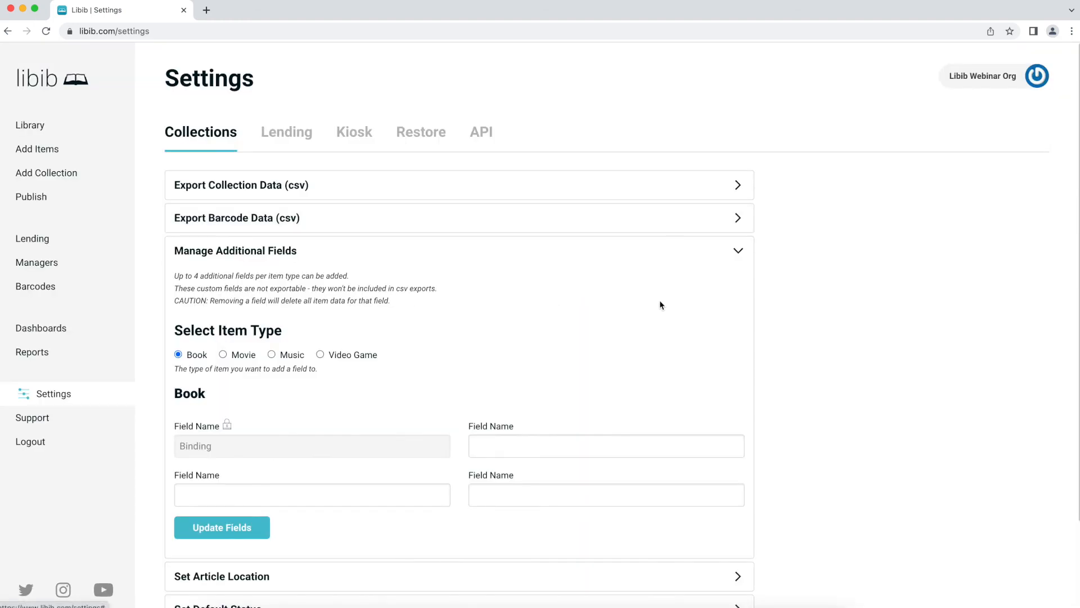
- Collapse Additional Fields and expand Set Article Location, currently set to Hide
scroll(491, 337, down, 3)
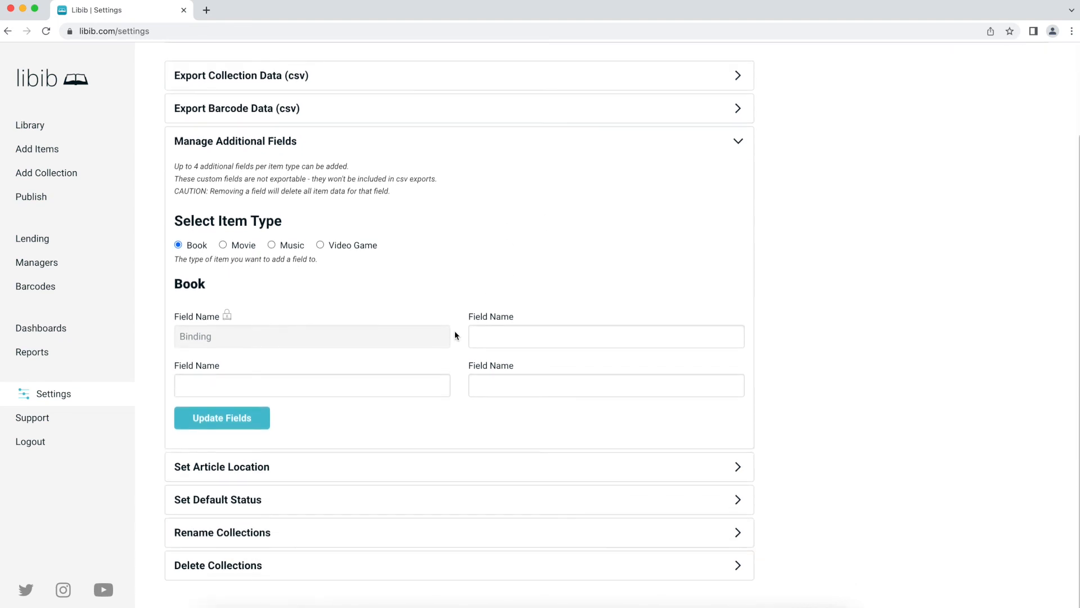
click(303, 141)
click(302, 281)
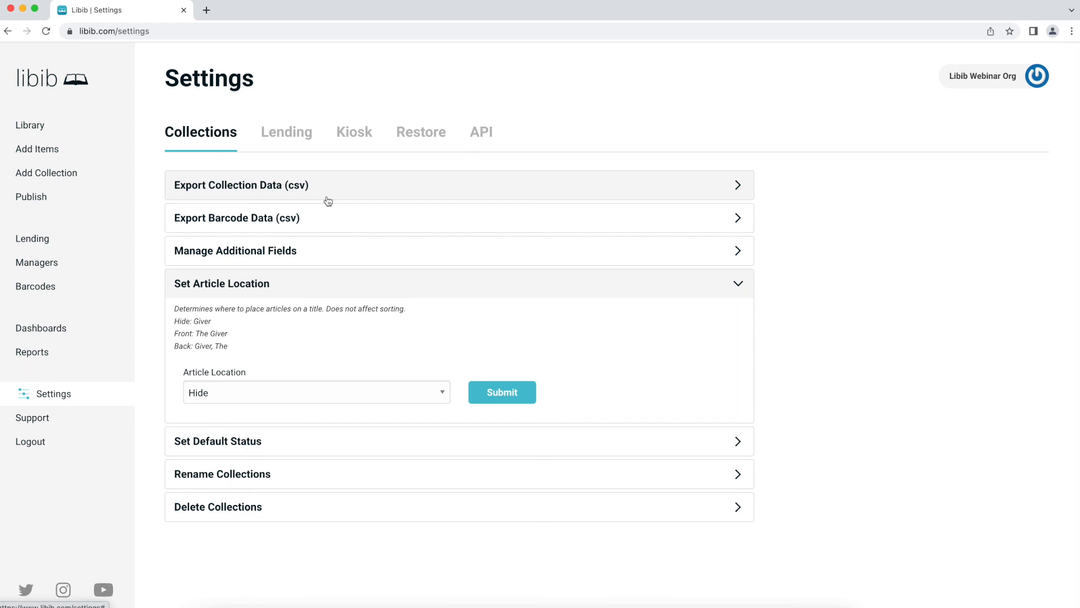
click(228, 393)
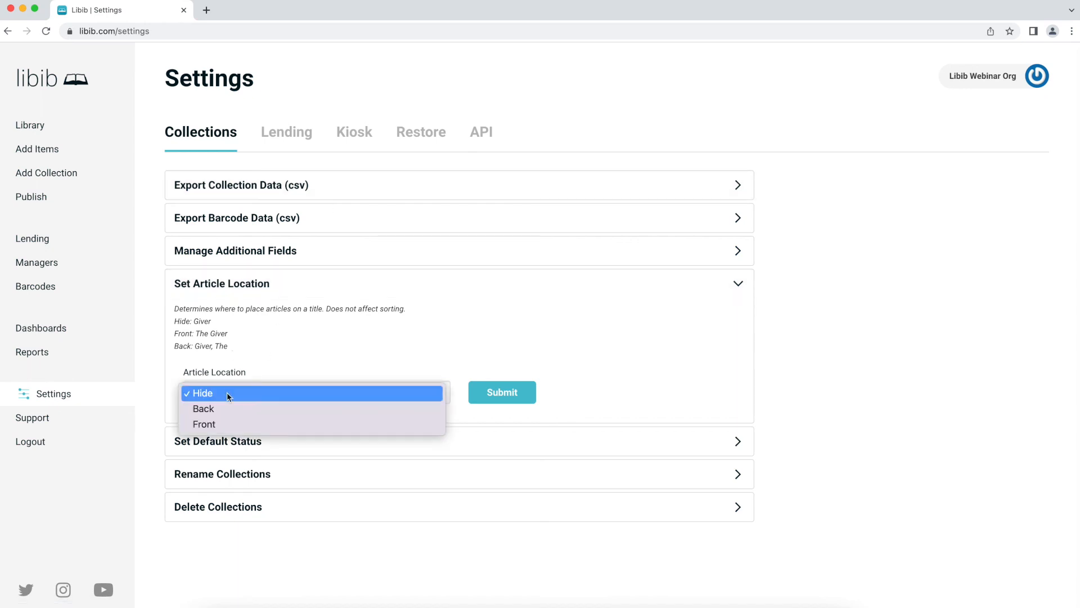
click(227, 408)
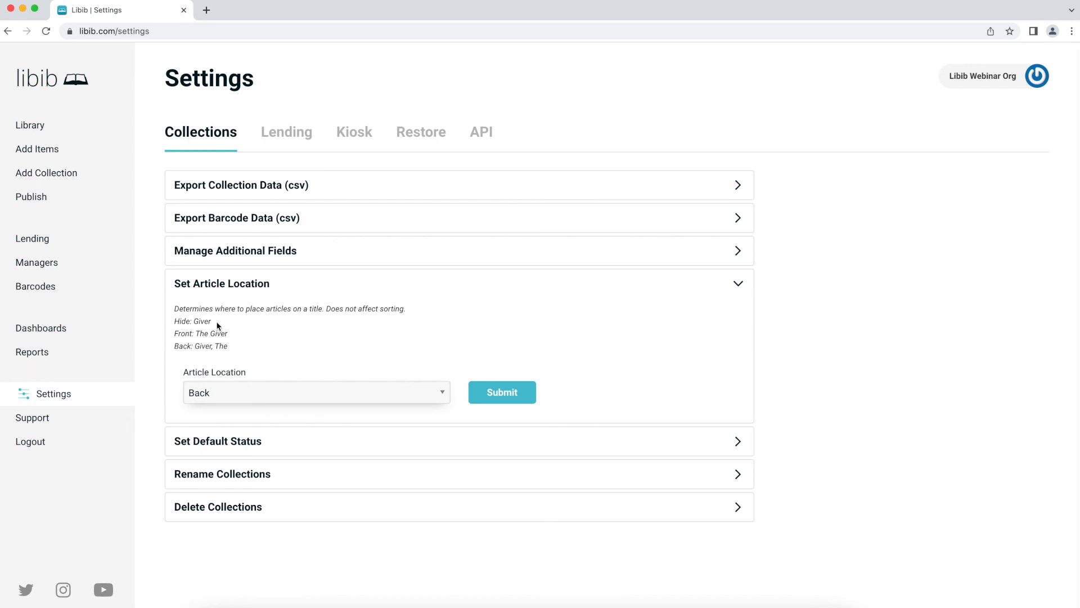
click(226, 391)
click(225, 409)
click(245, 390)
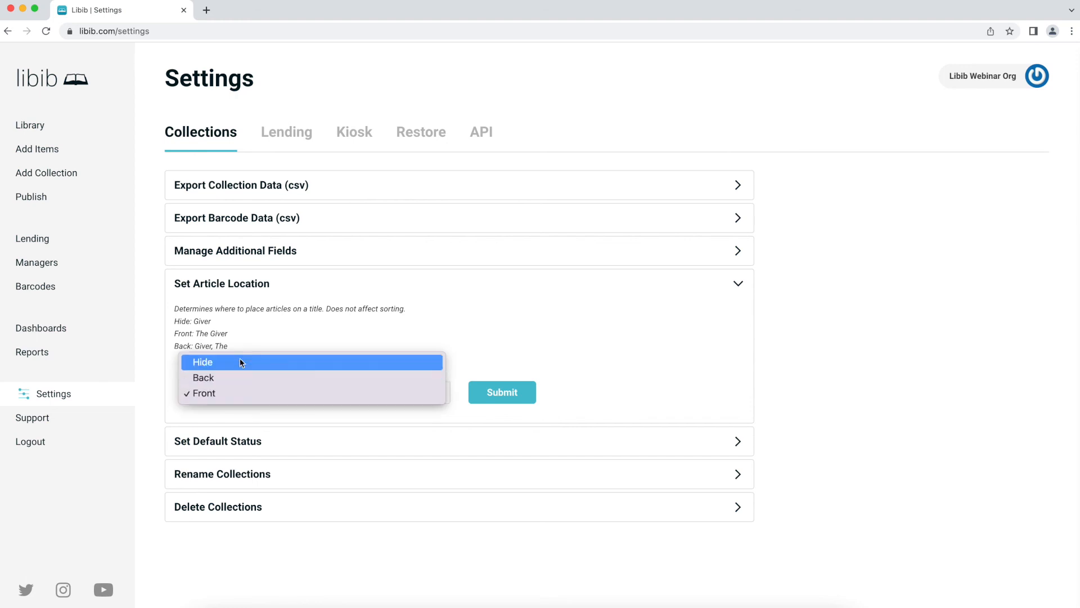
click(239, 364)
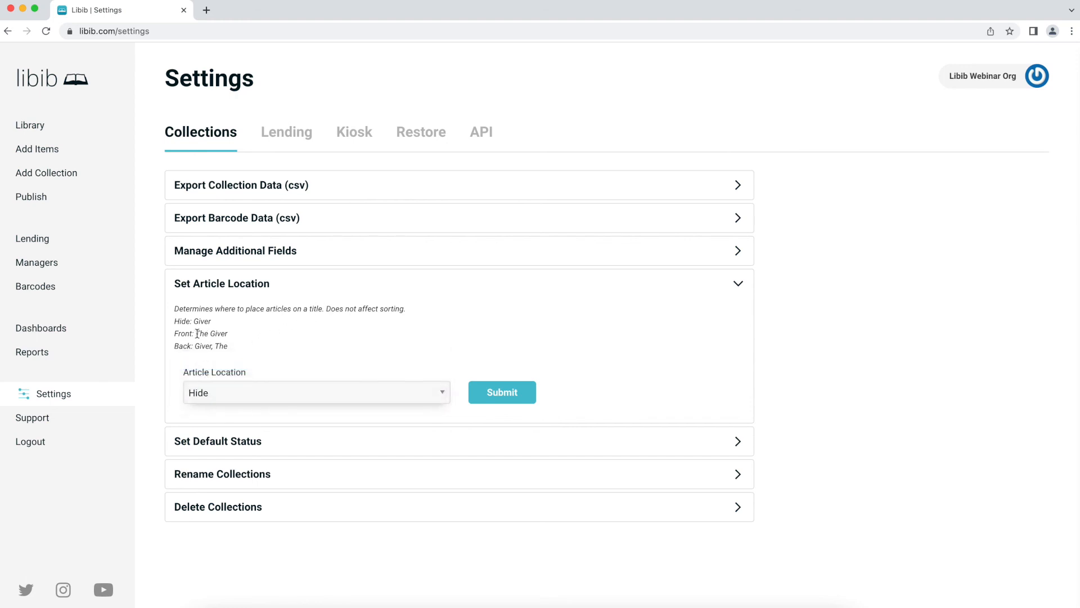
drag(196, 334, 219, 333)
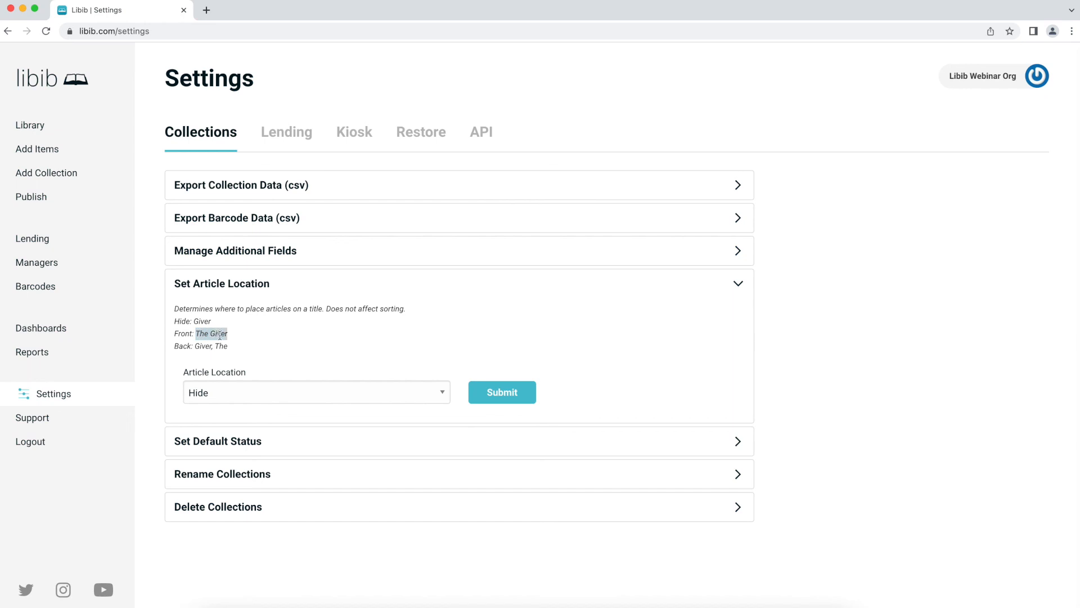
click(215, 334)
- Set the default status for new items to In progress and submit it
click(270, 285)
click(270, 315)
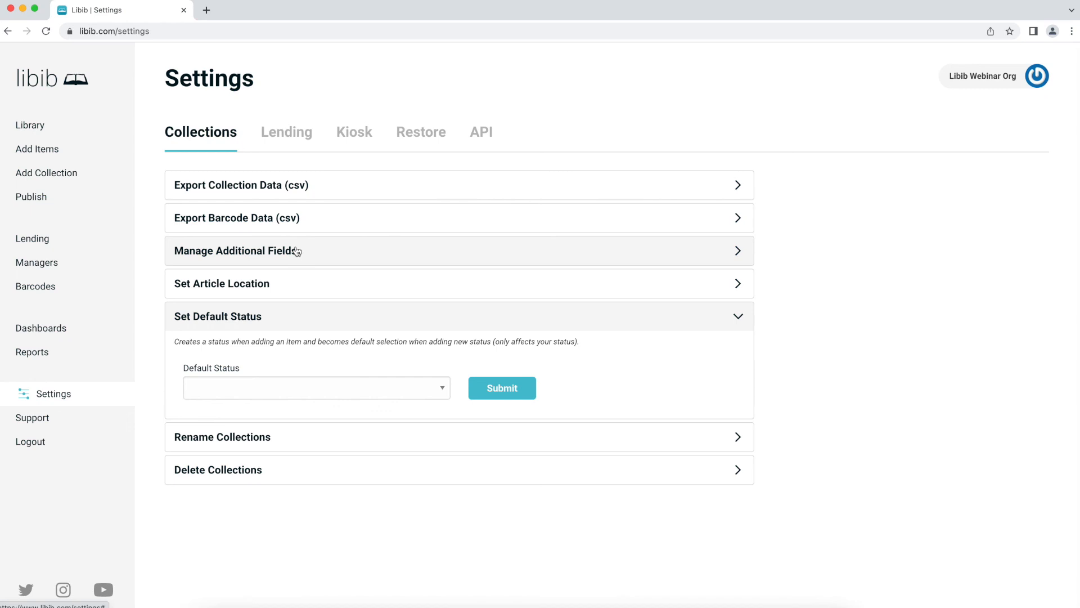
click(268, 388)
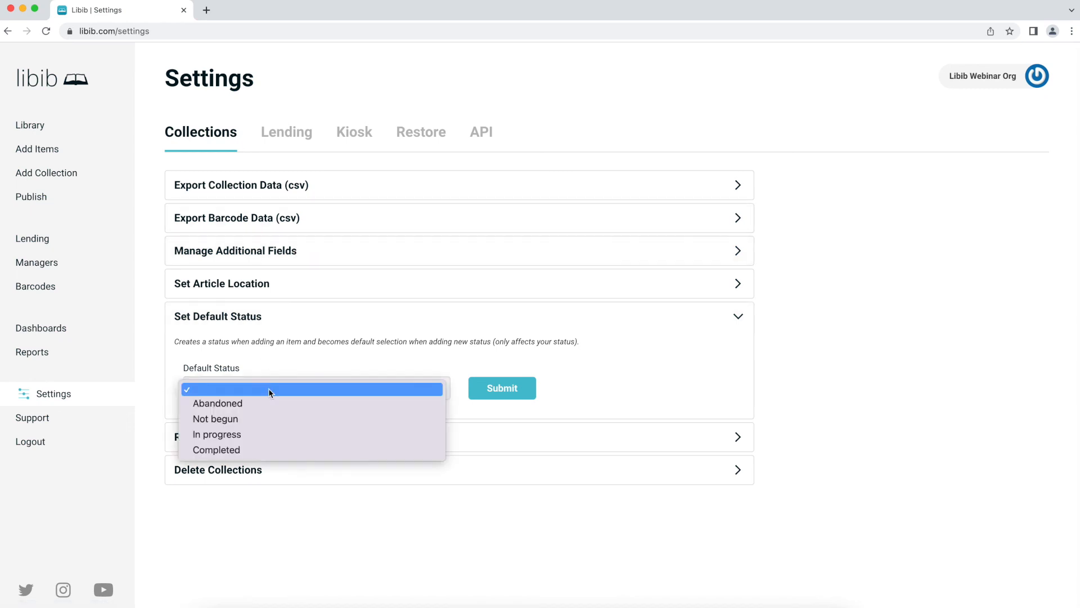
click(259, 433)
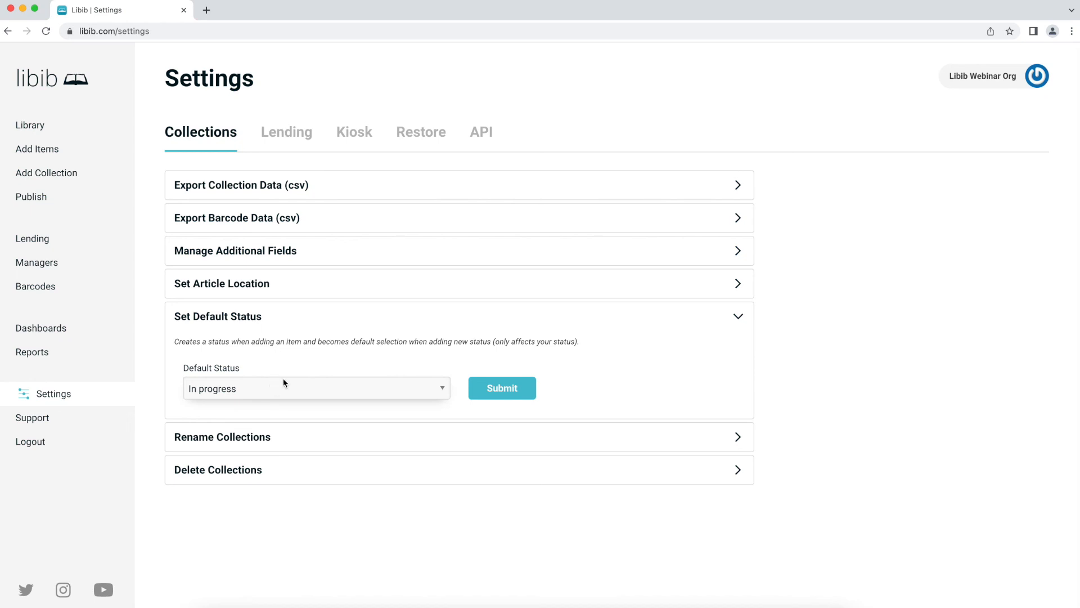
click(521, 386)
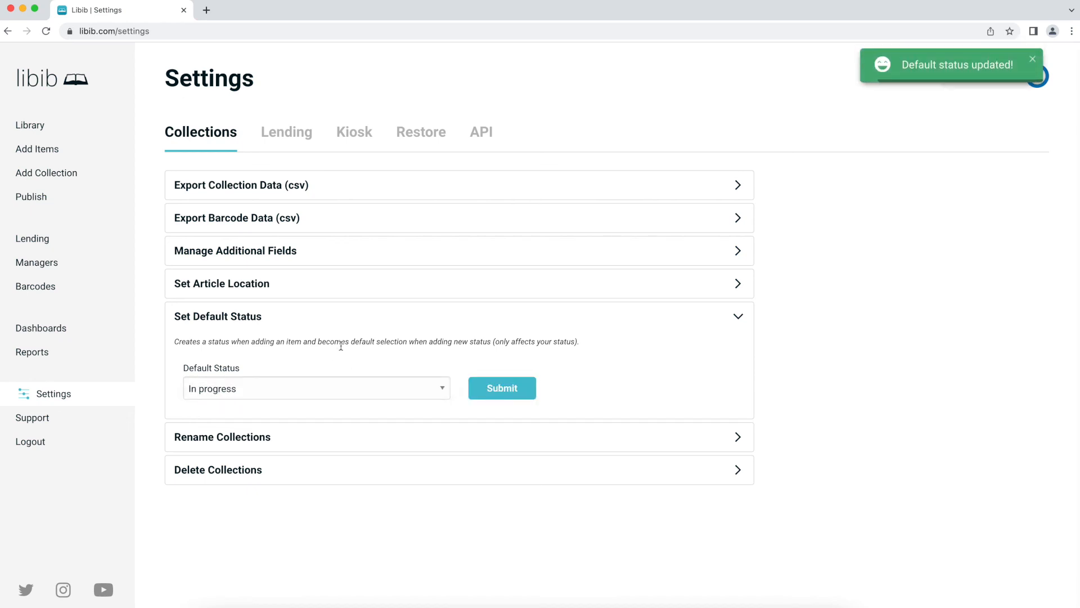
click(284, 316)
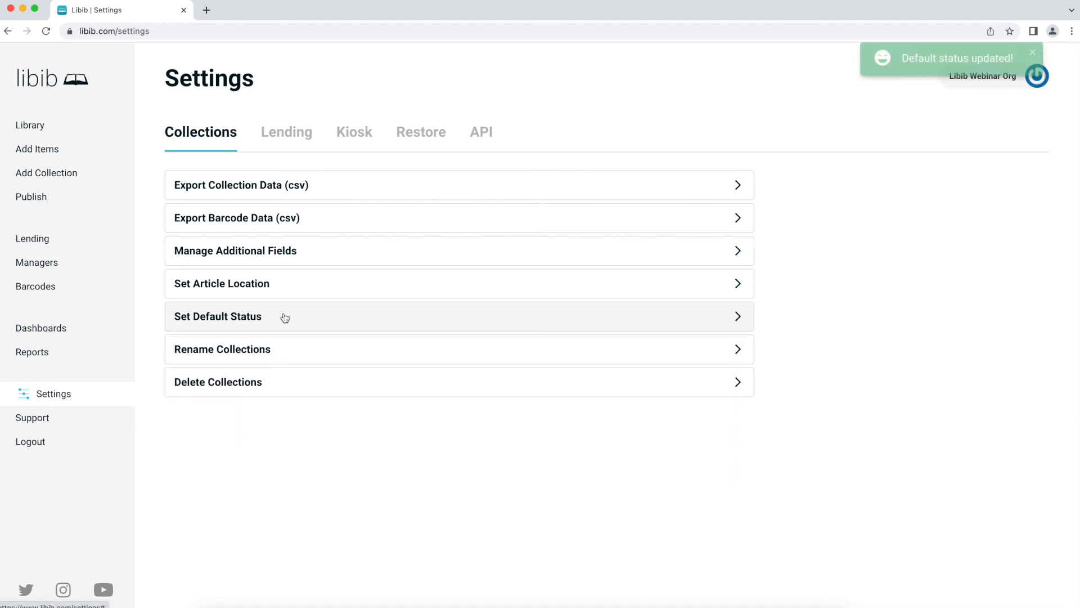
- Expand Rename Collections and select Office Collection
click(285, 347)
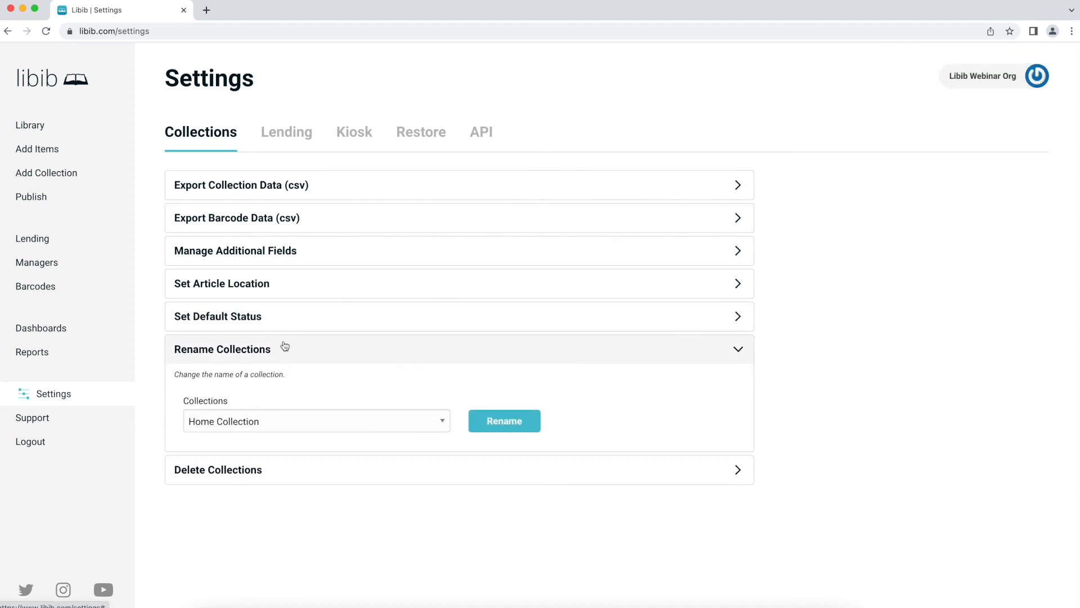
click(340, 415)
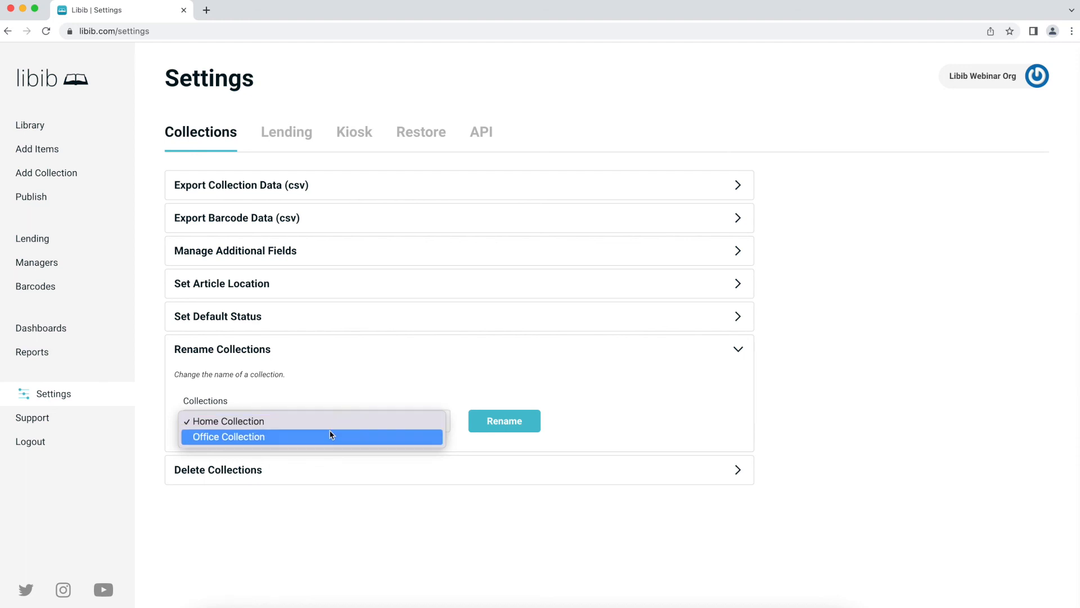
click(334, 403)
click(320, 354)
click(320, 353)
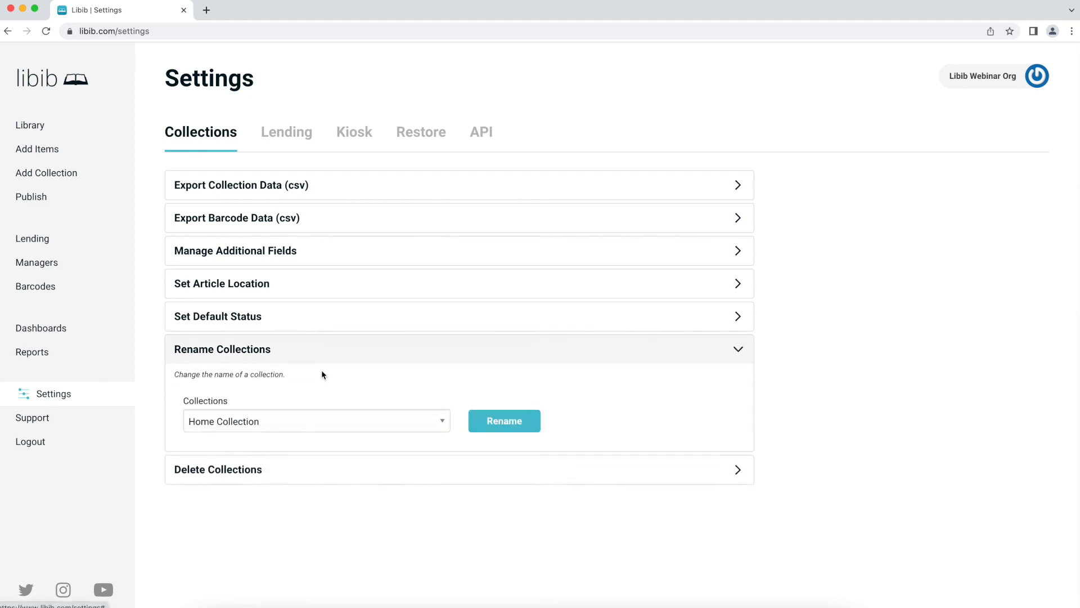
click(322, 421)
click(317, 437)
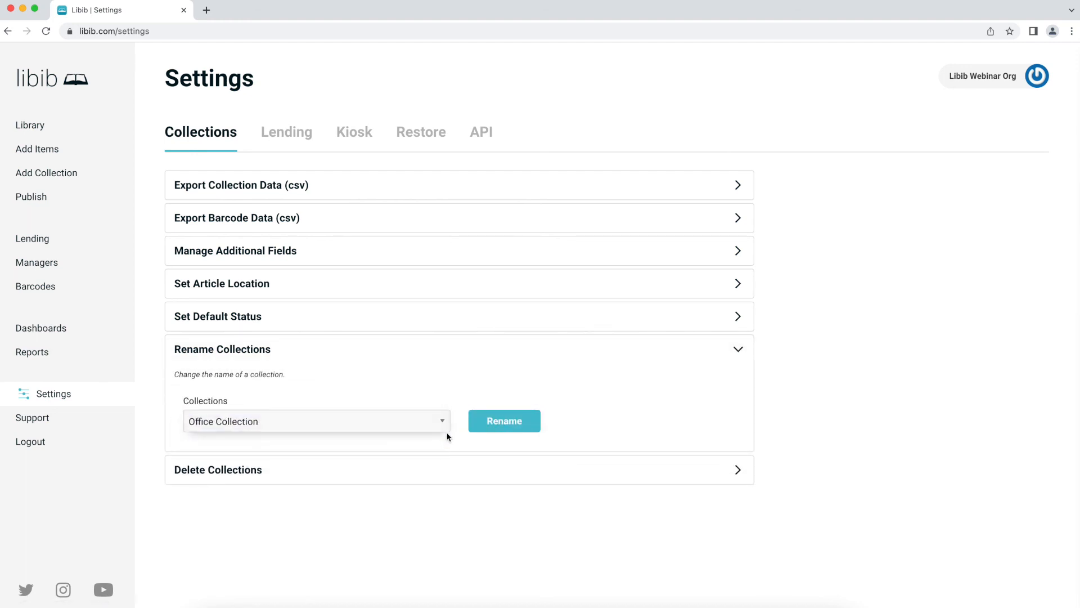
- Replace Office with Outside in the collection name and save it
click(487, 426)
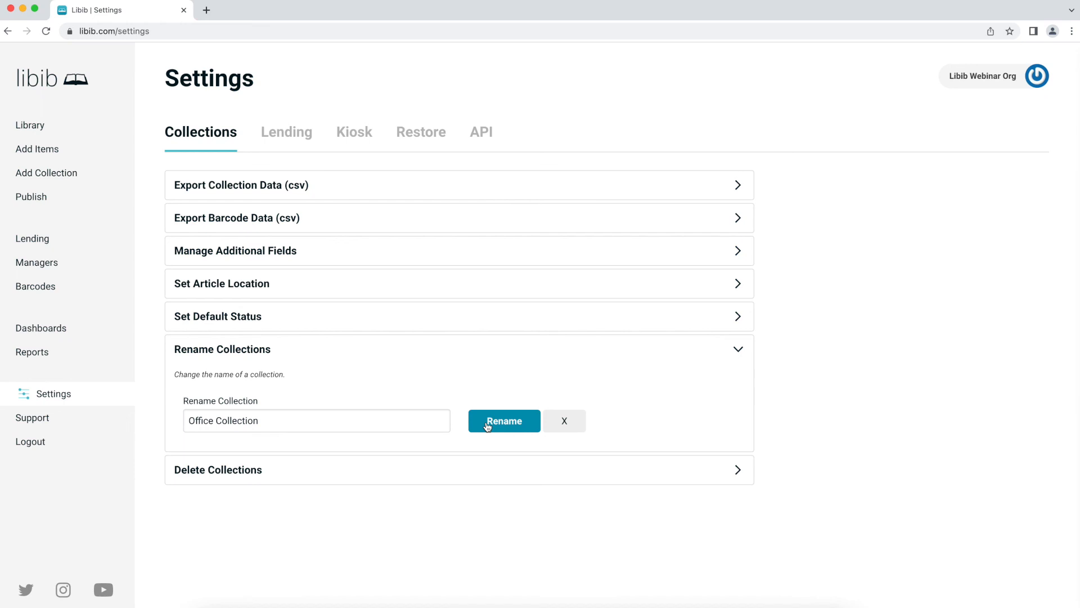
double_click(211, 422)
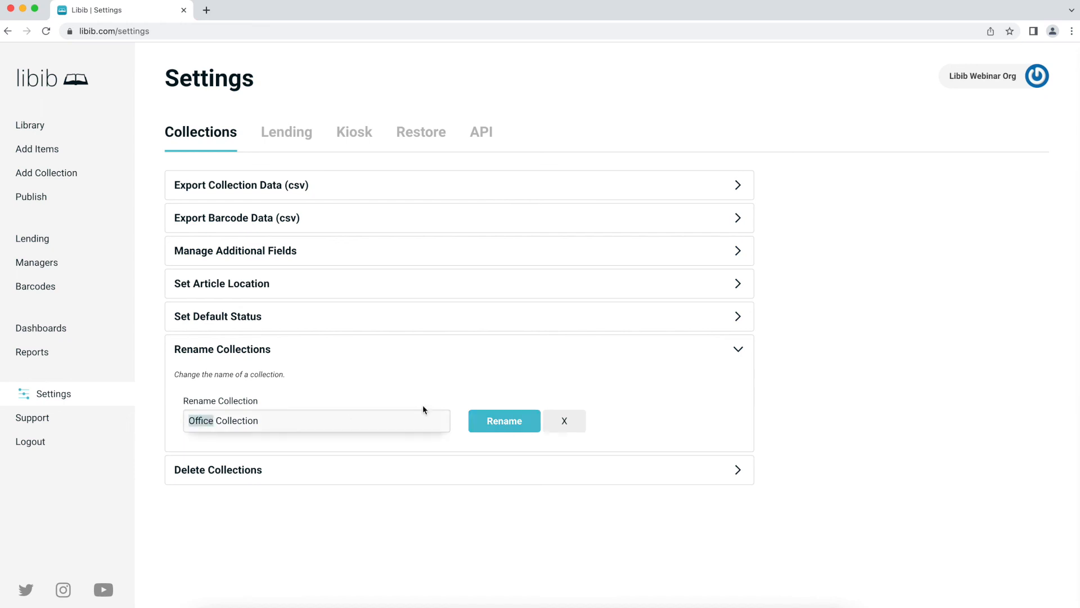
text(Outside)
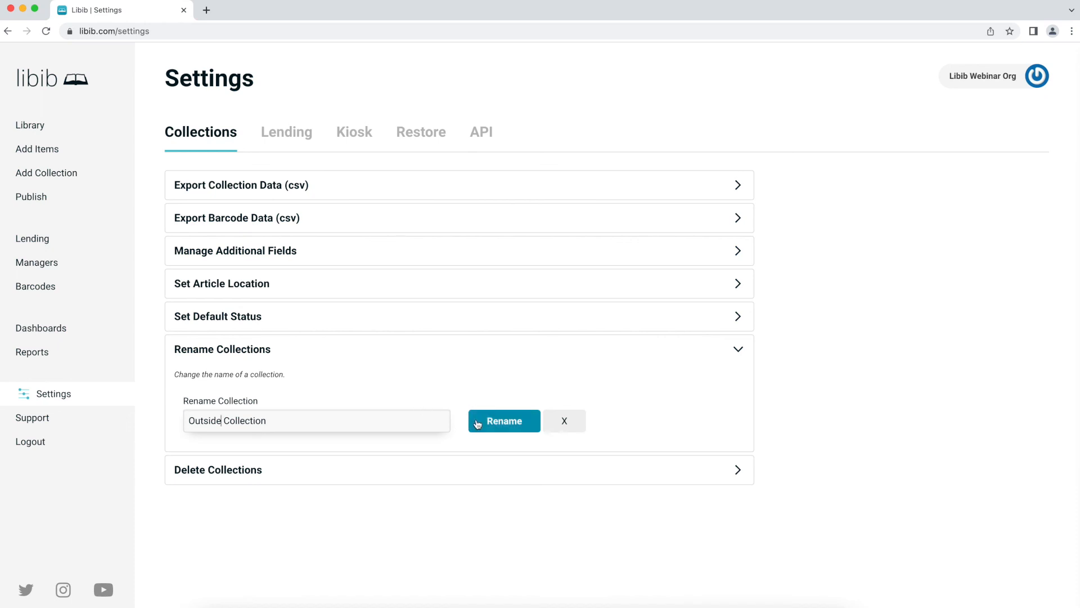
click(510, 424)
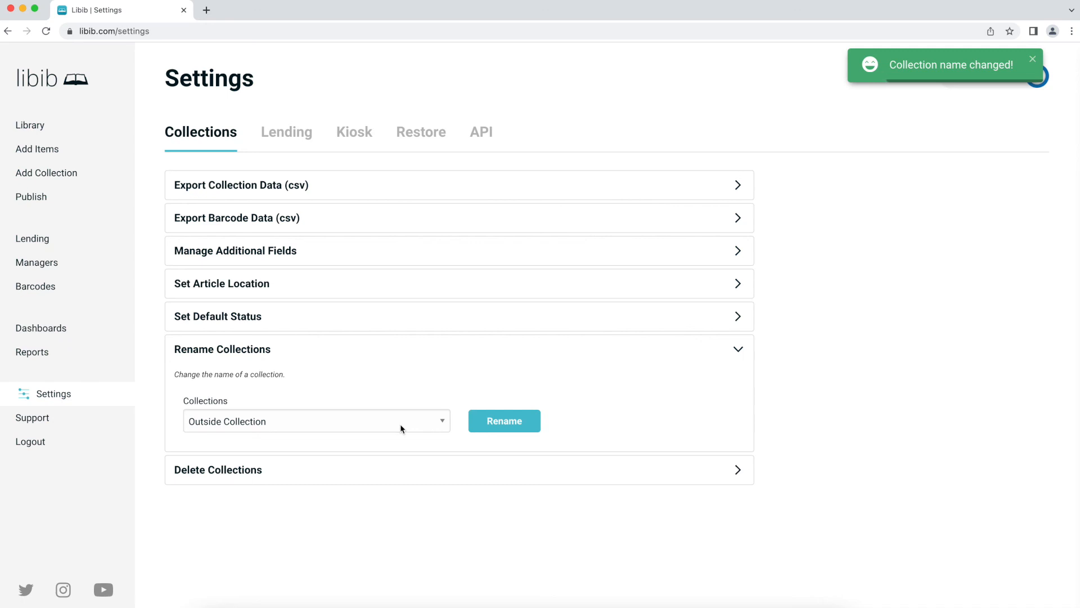
click(313, 479)
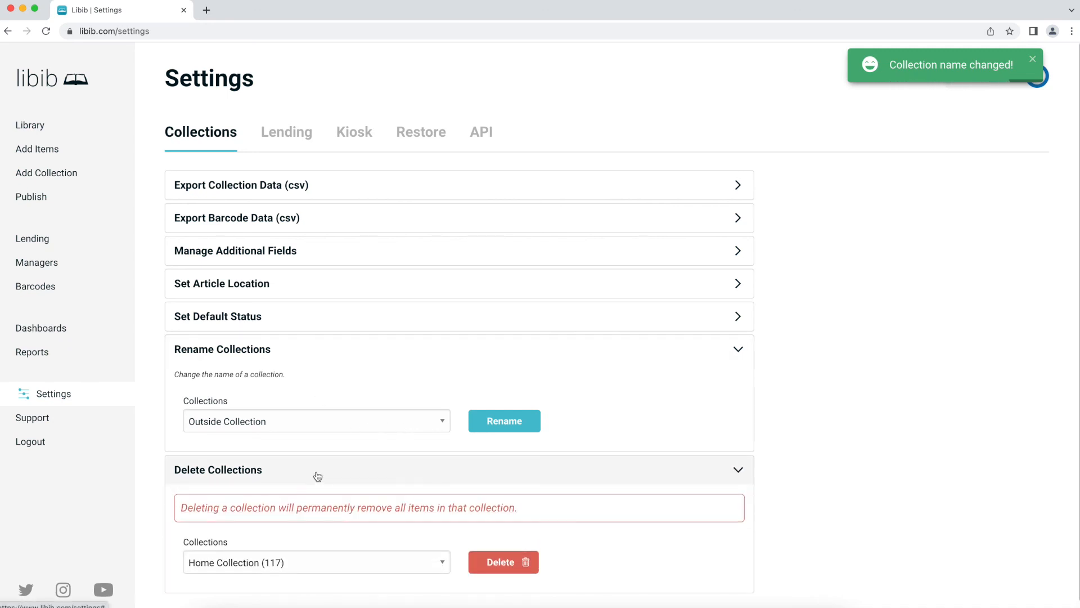
scroll(316, 467, down, 1)
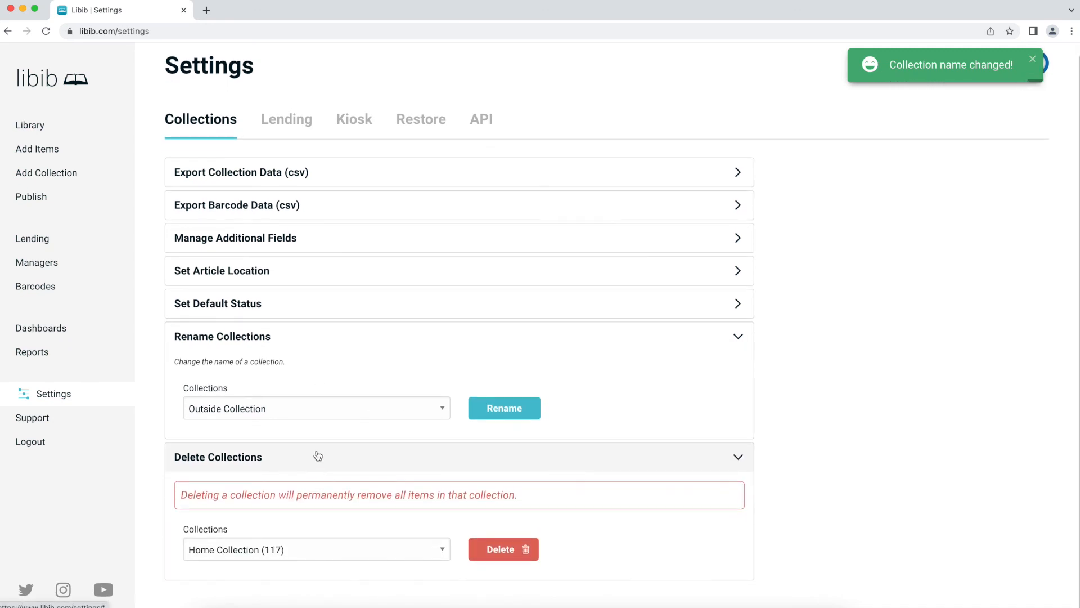
click(323, 550)
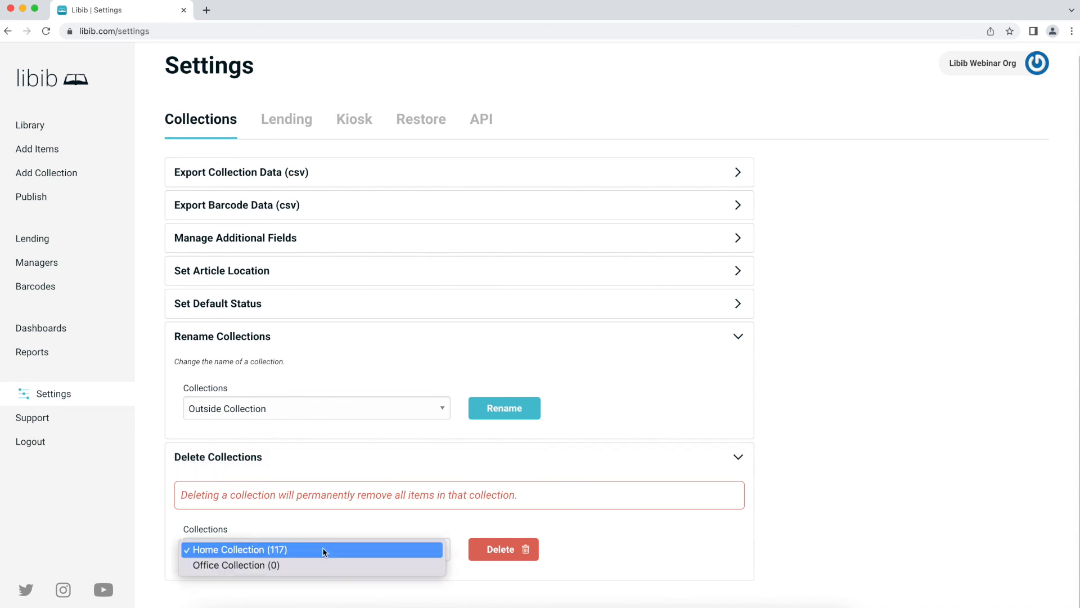
click(318, 564)
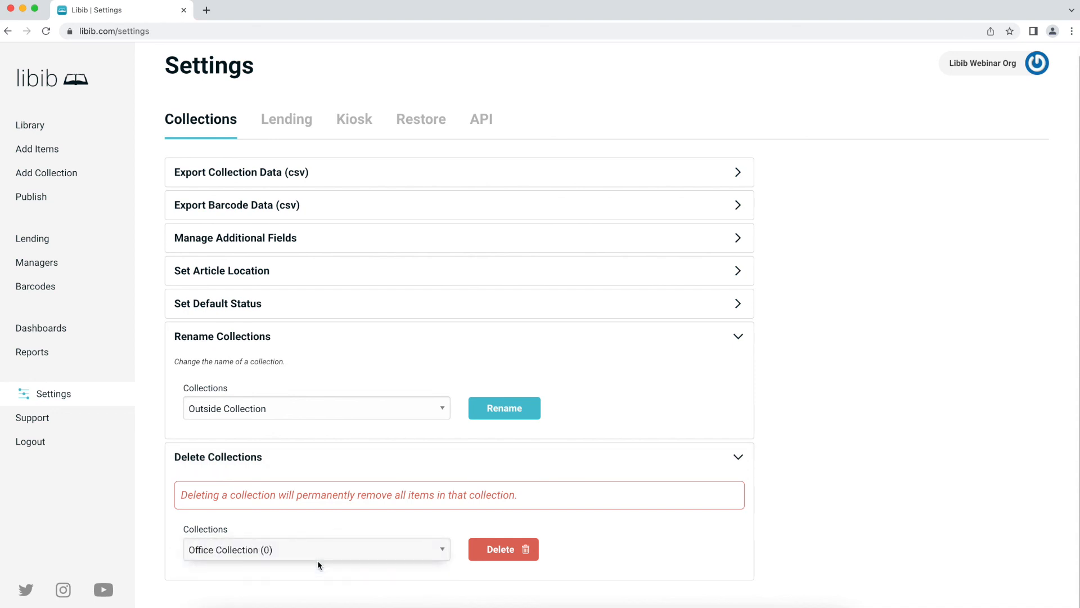
click(313, 338)
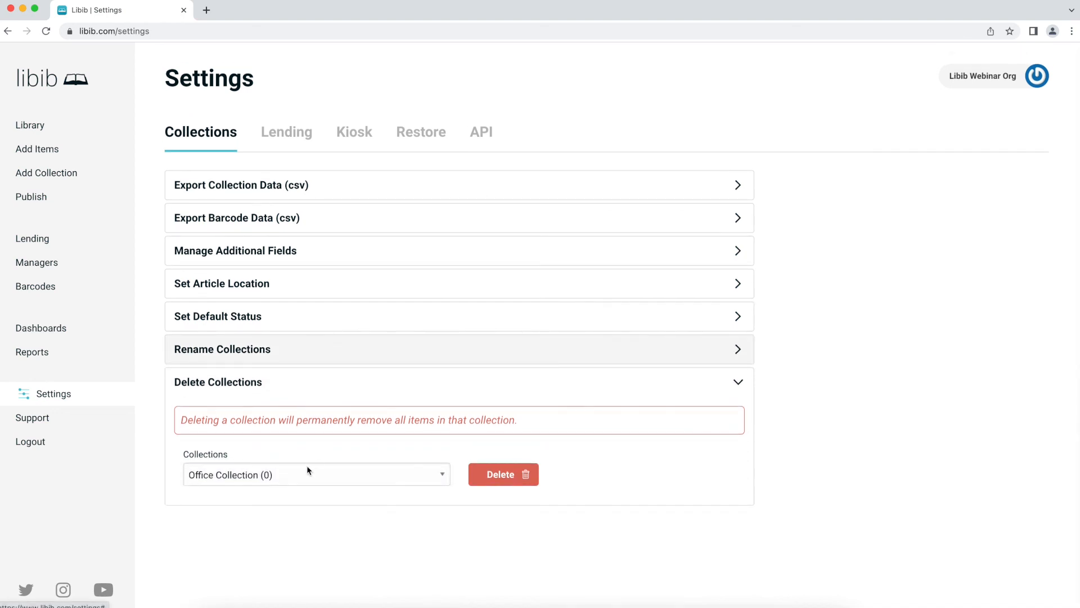
click(274, 478)
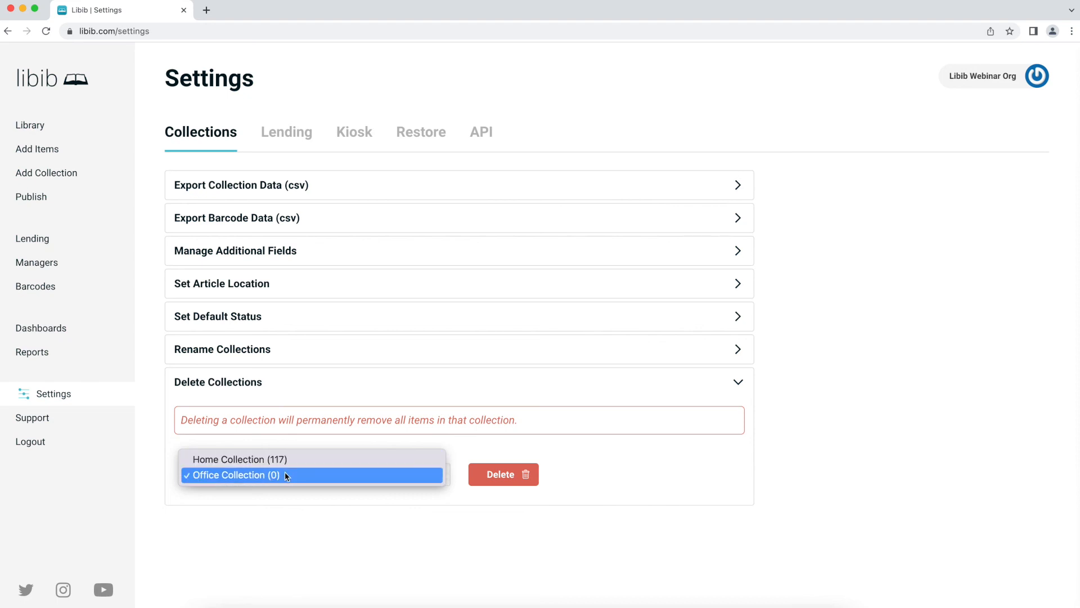
click(282, 475)
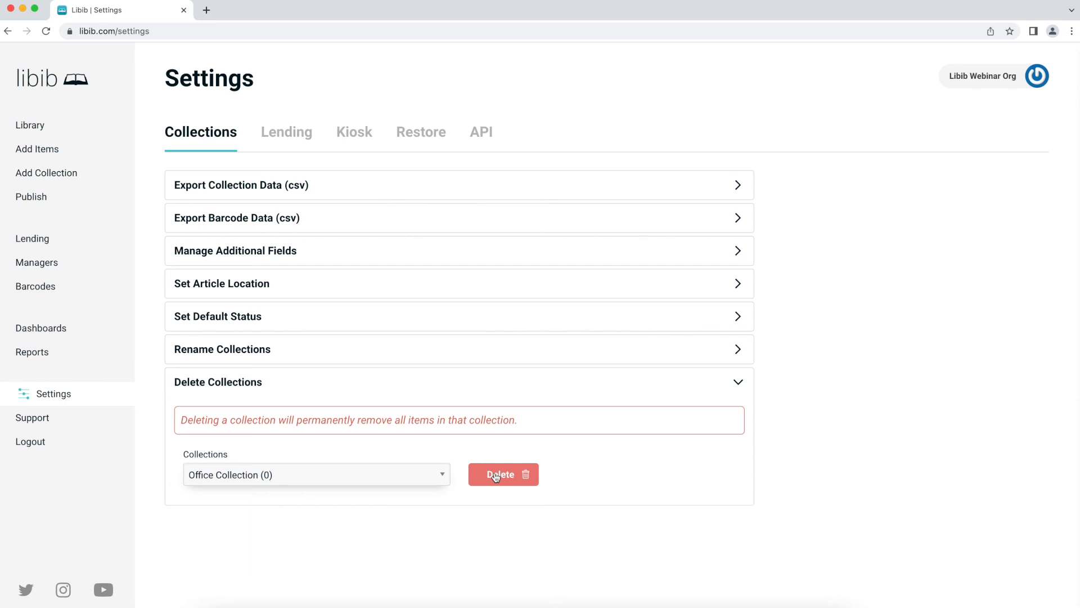
click(495, 476)
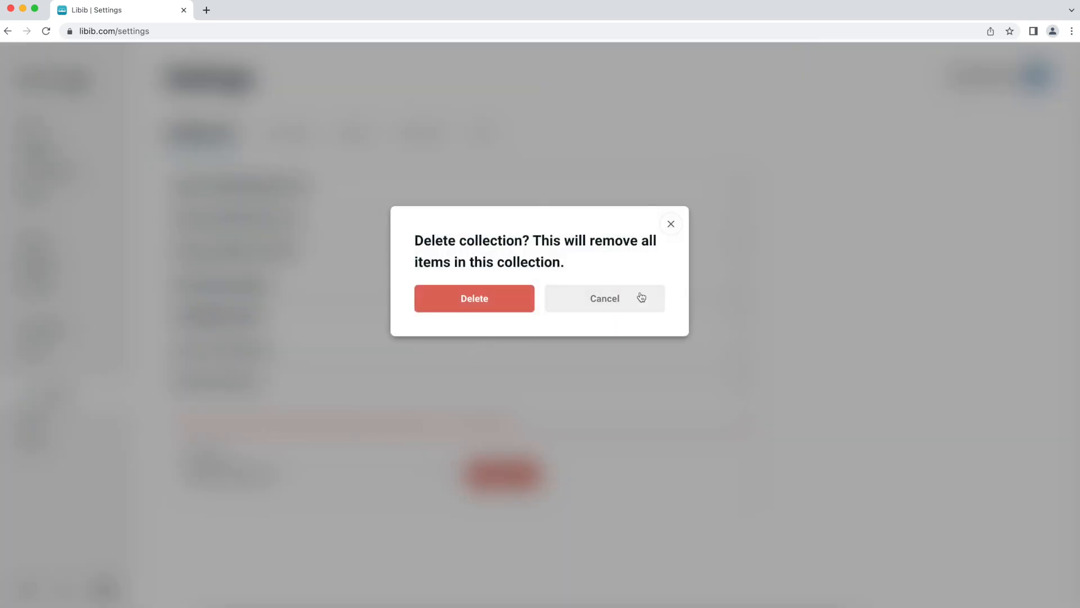
click(671, 224)
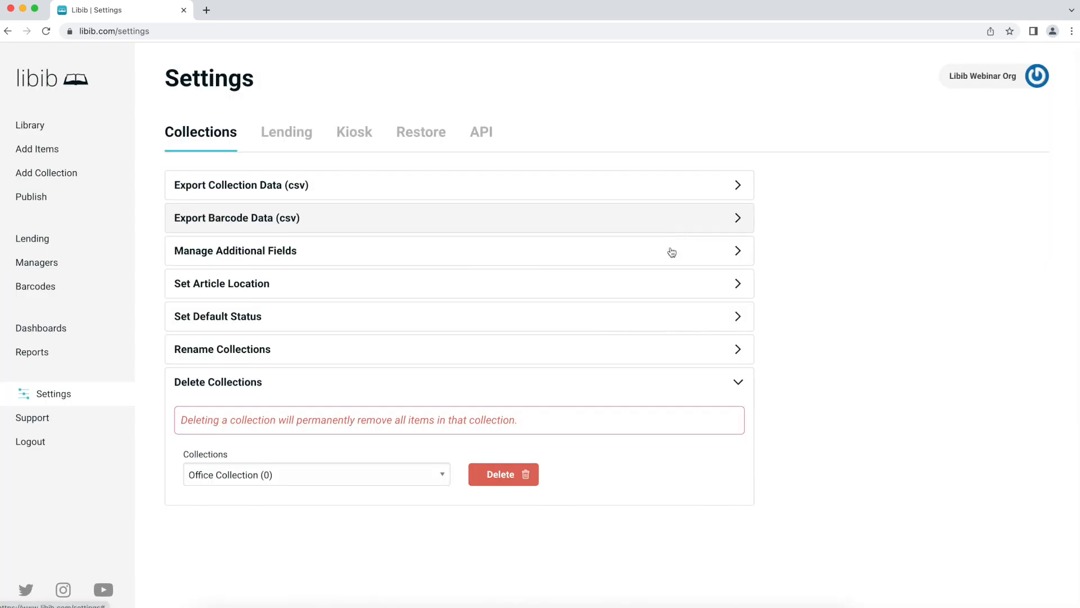
- Set the lending due date to 30 days, then expand the Patron Email Reminder options
click(286, 135)
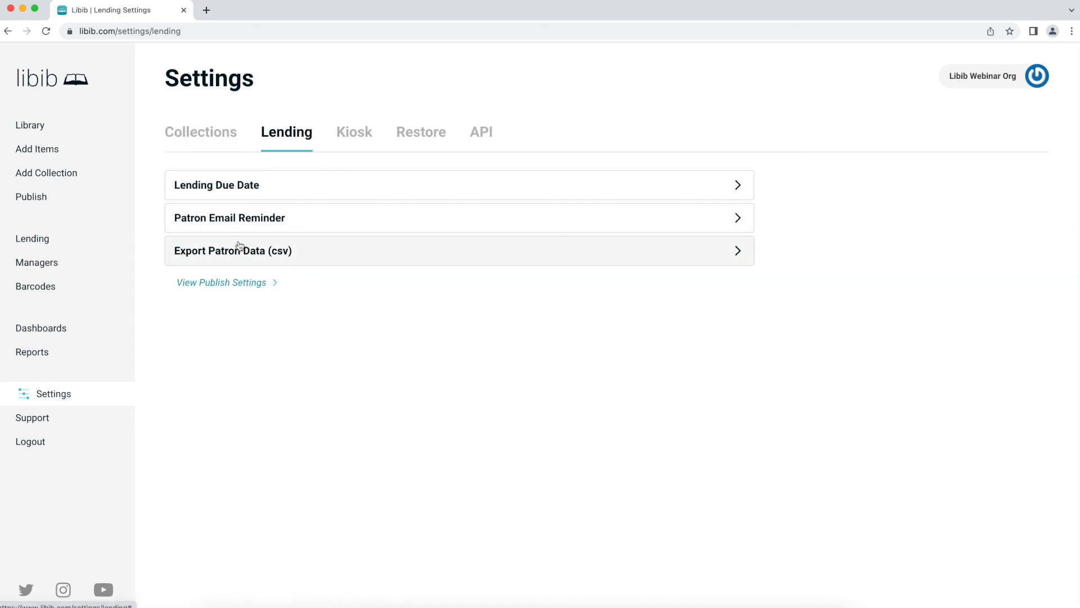
click(243, 188)
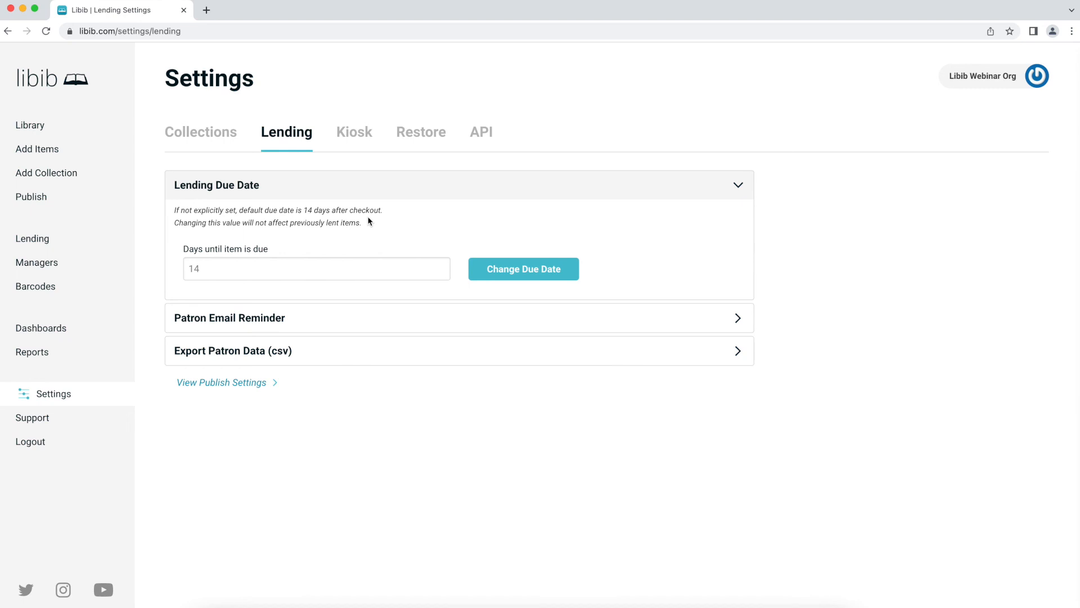
click(339, 264)
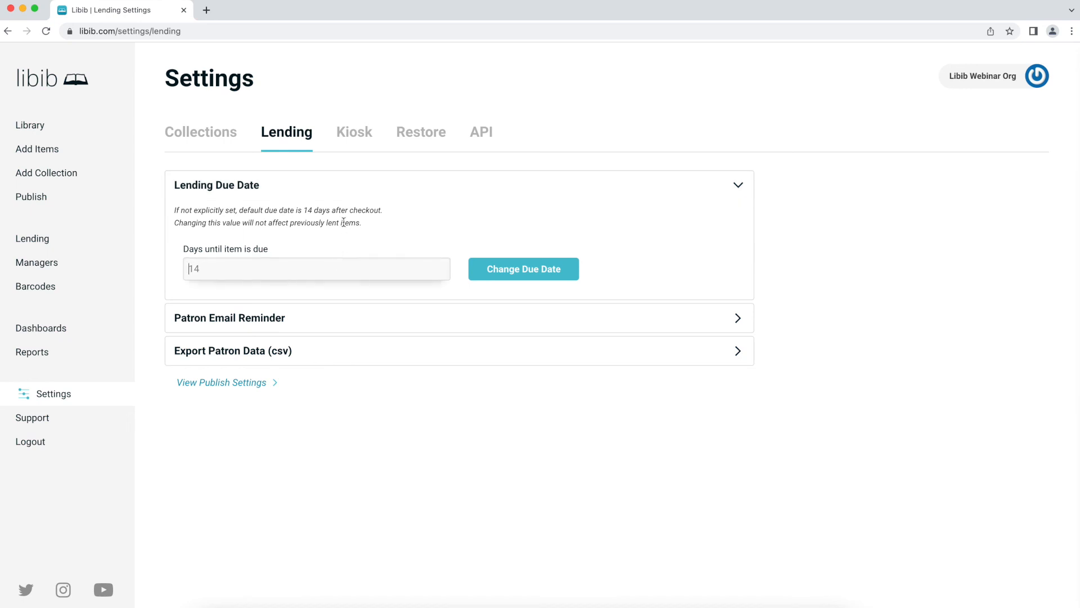
text(30)
click(546, 277)
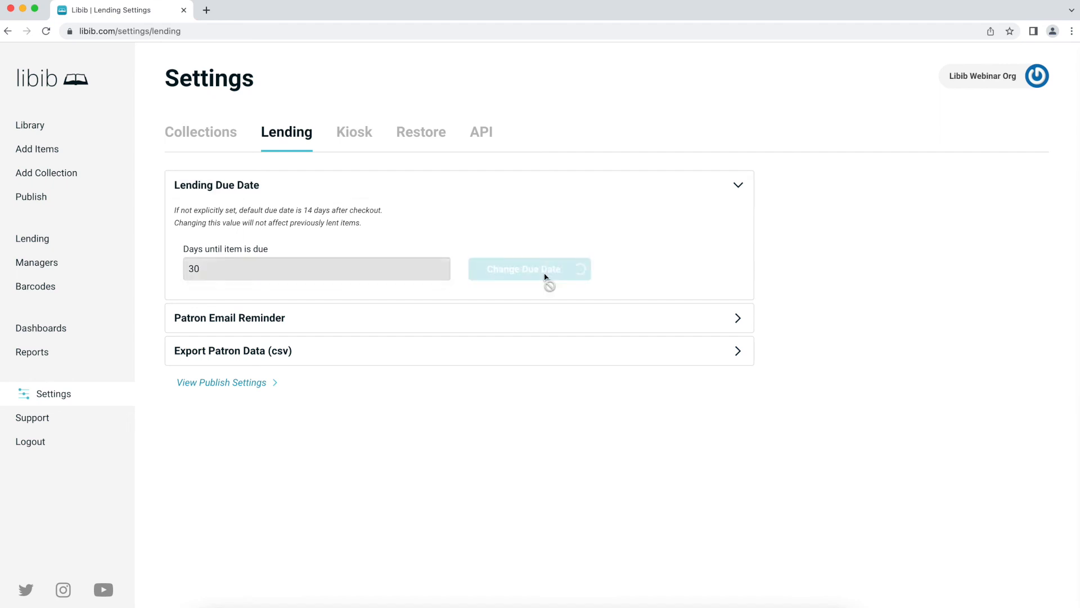
click(335, 181)
click(356, 218)
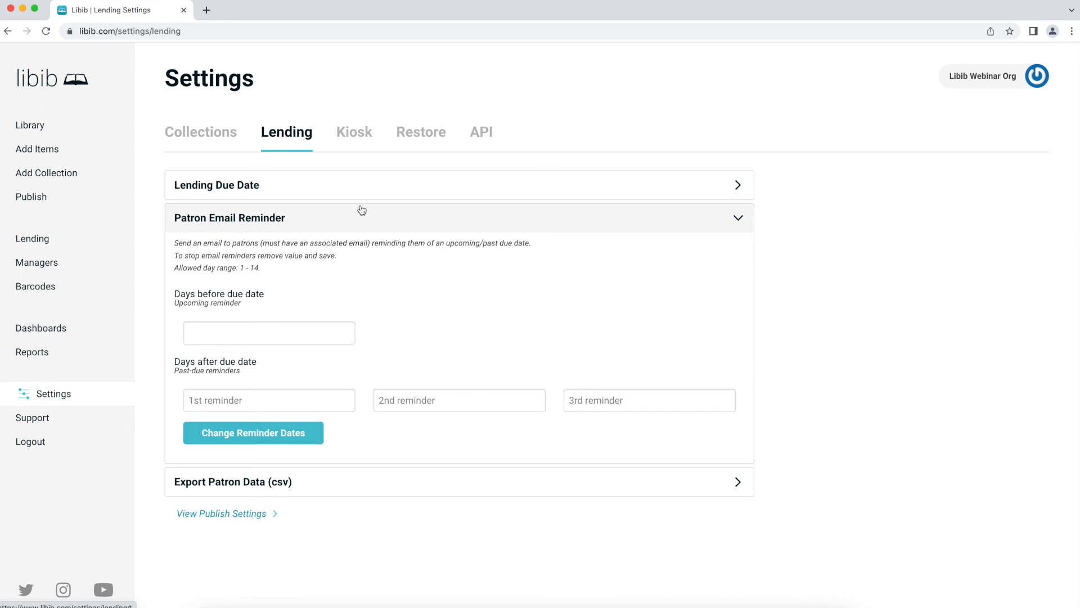
- Enter 2 in the days-before-due-date reminder field
click(248, 333)
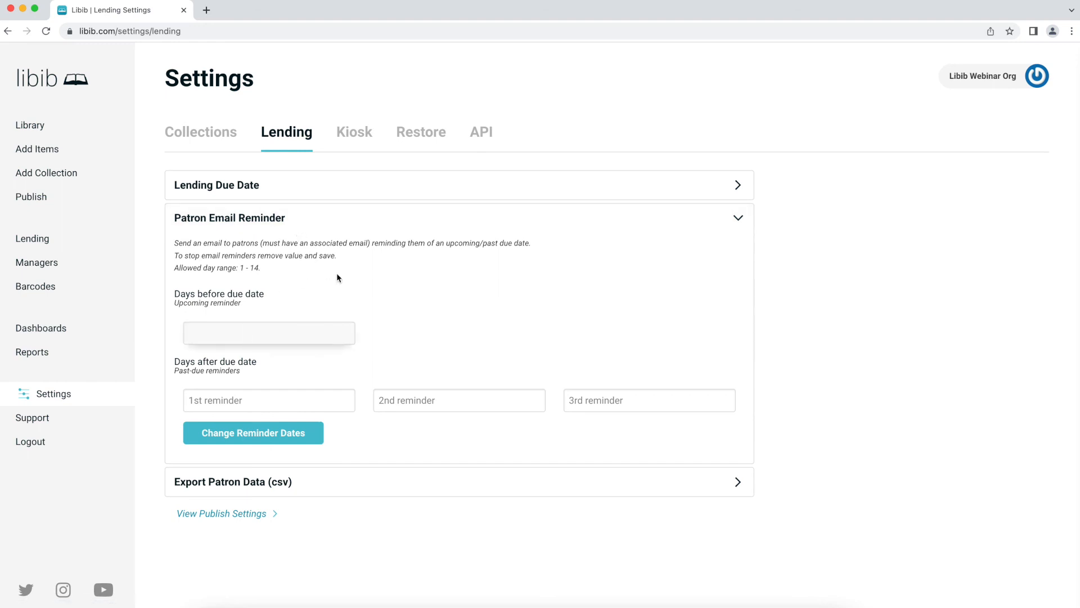
click(433, 316)
click(302, 333)
- Set past-due reminders at 1, 7 and 14 days and save the reminder dates
click(223, 400)
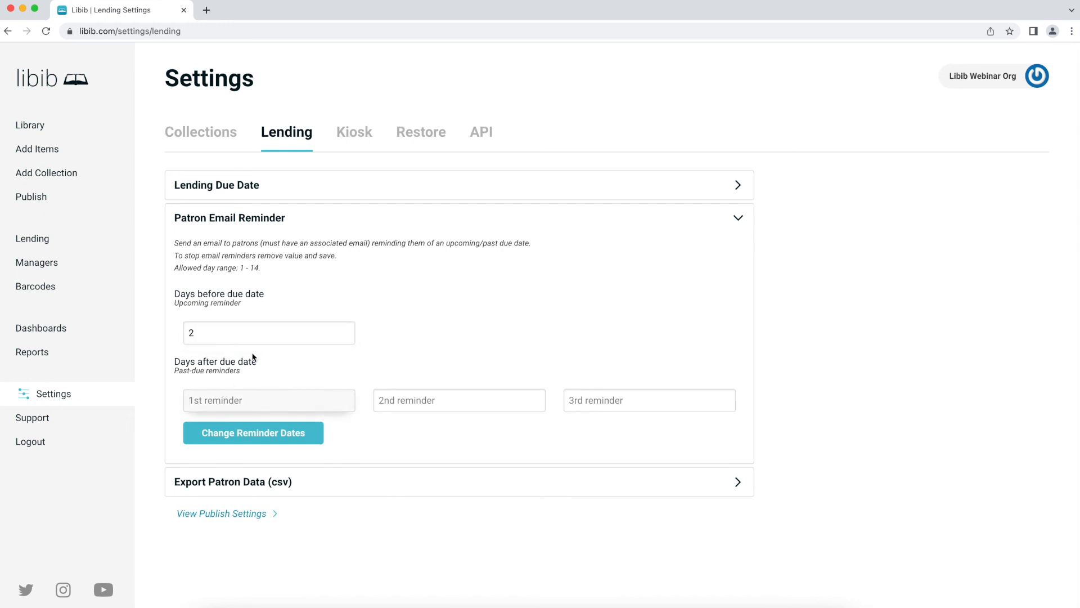
text(1)
click(416, 398)
text(7)
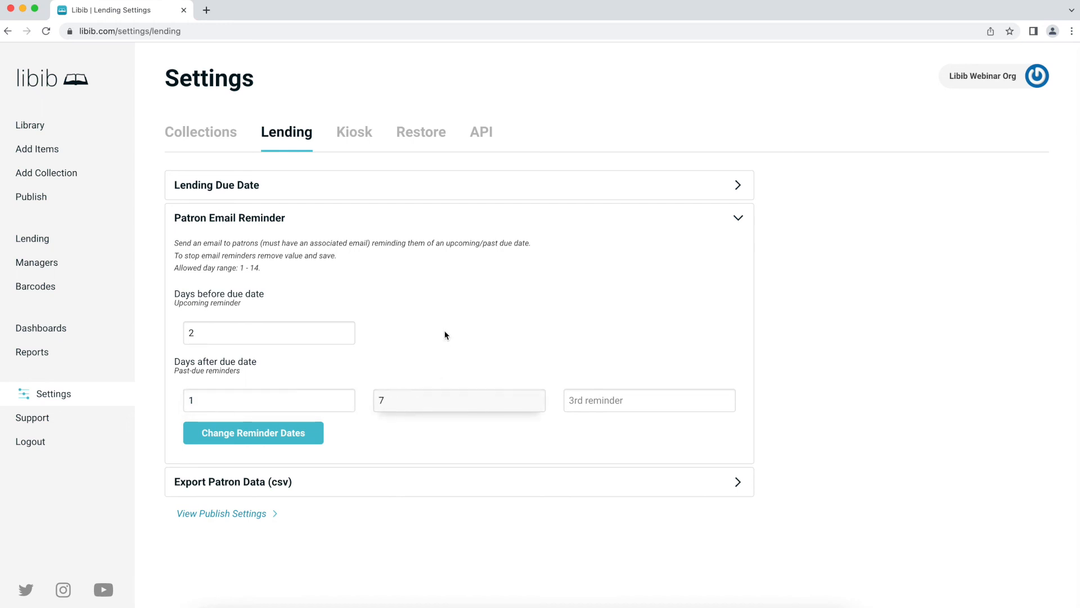
click(585, 398)
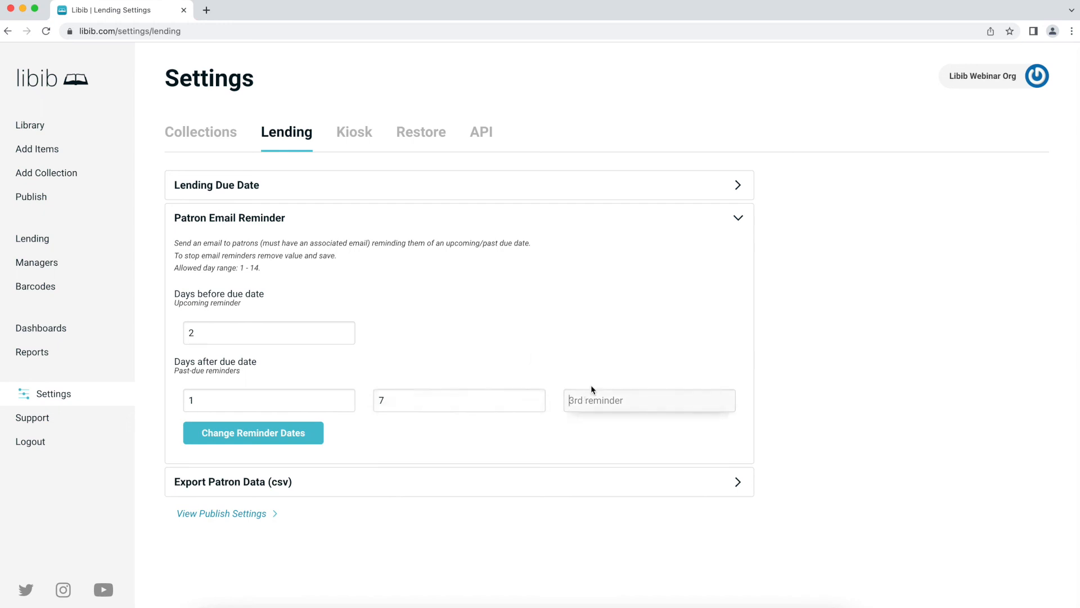
text(12)
key(BackSpace)
text(4)
click(276, 436)
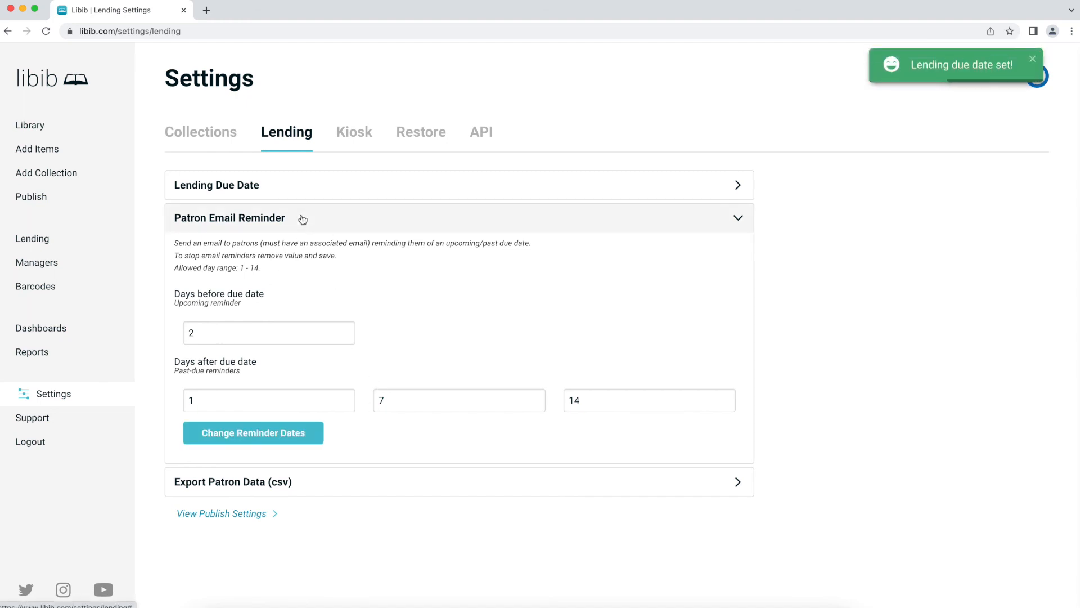
click(369, 218)
- Expand Export Patron Data (csv), then switch to the Kiosk settings
click(309, 254)
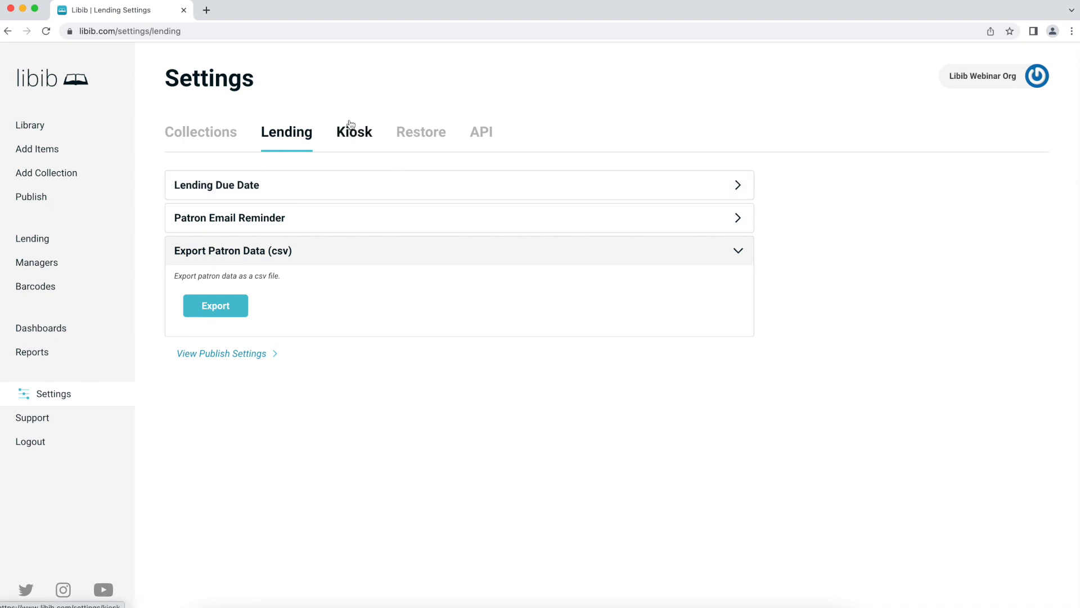
click(408, 133)
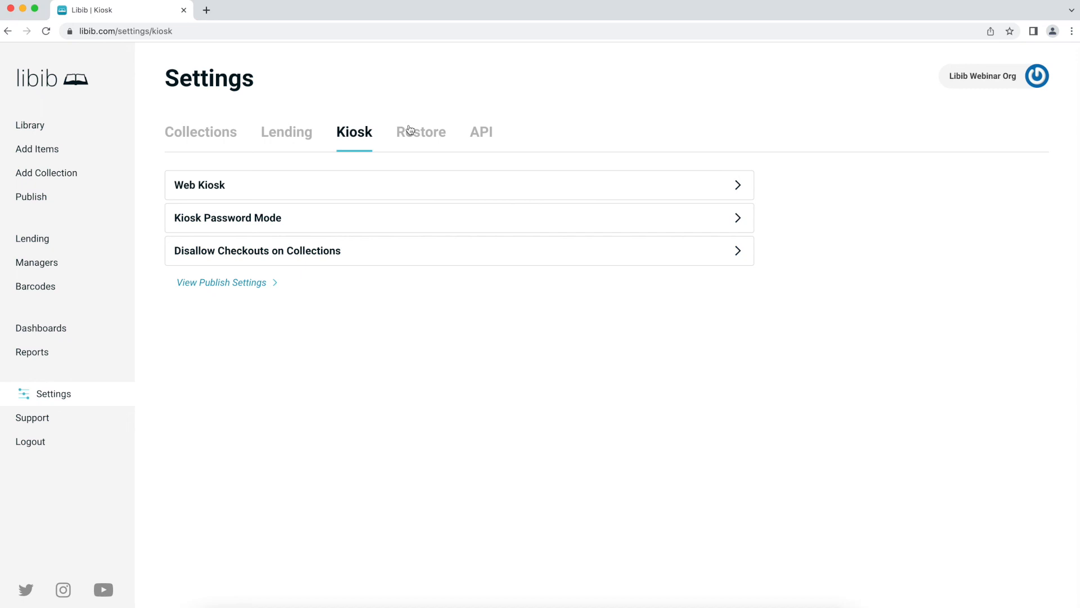
- Copy the Kiosk URL, switch Web Kiosk on, and load the kiosk page in a new tab
click(276, 185)
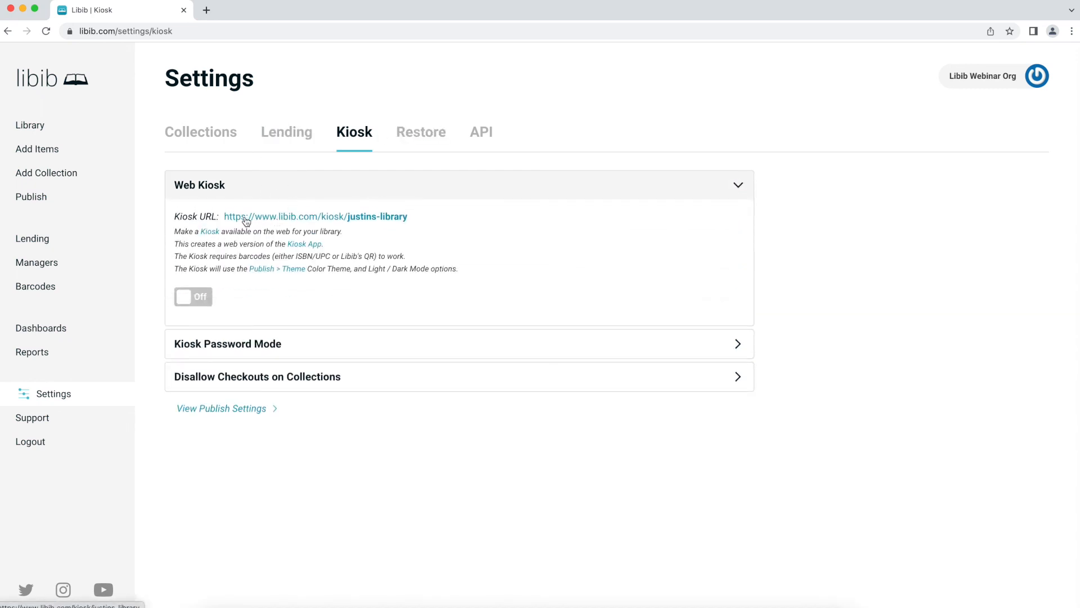
drag(446, 221, 221, 215)
key(super+c)
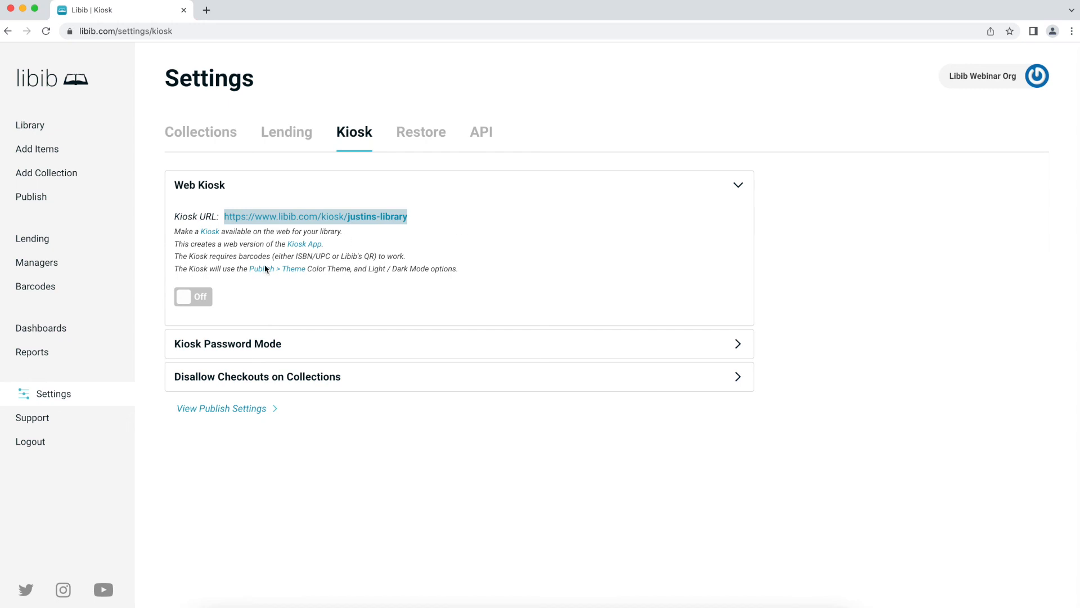
click(198, 298)
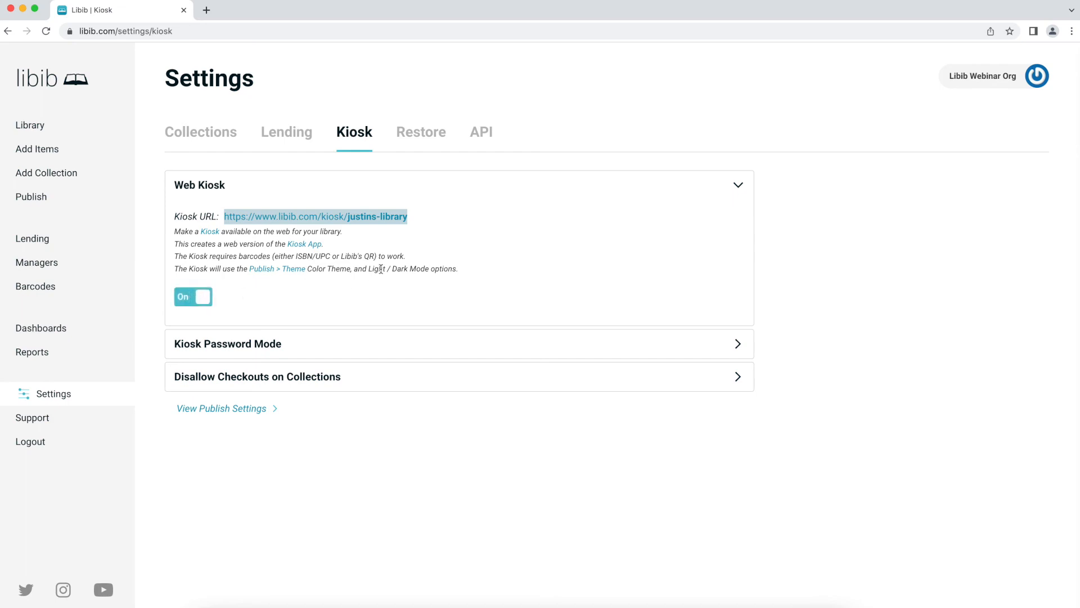
key(super+t)
key(super+v)
key(Return)
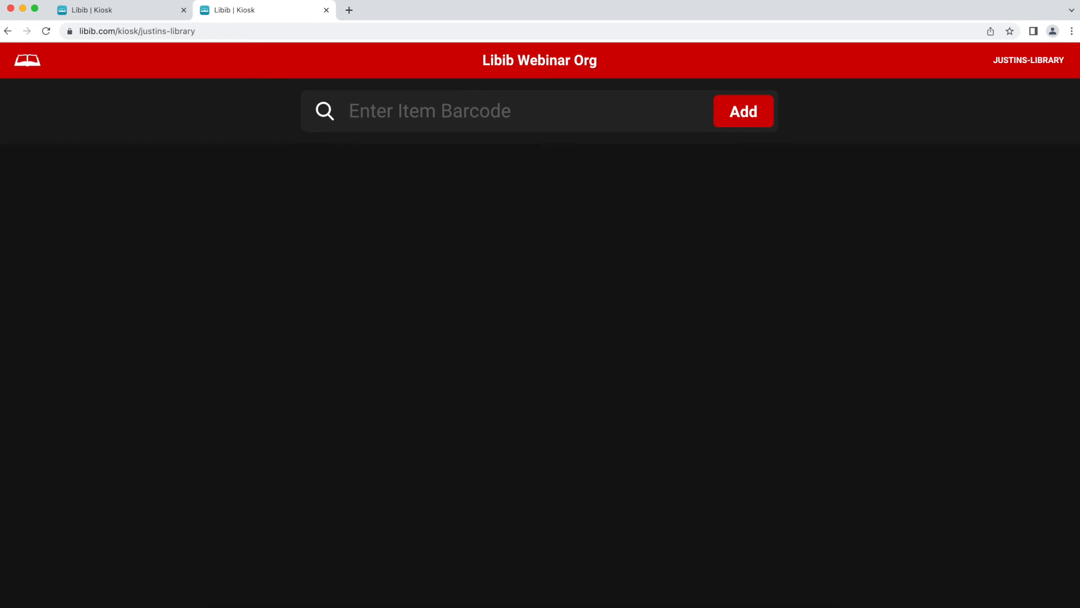
click(378, 107)
text(2010000000663)
key(Return)
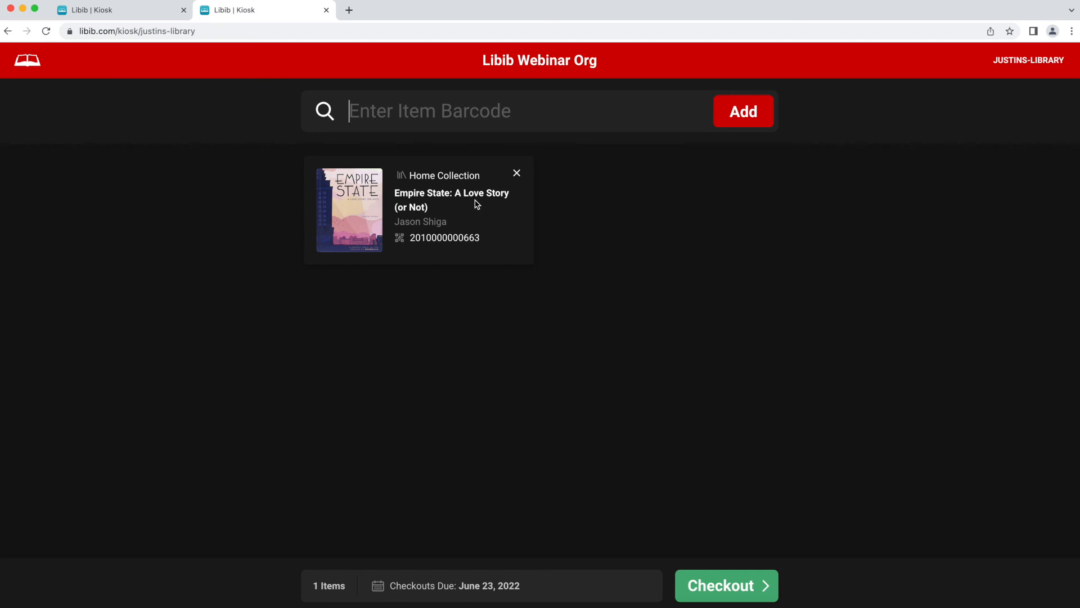
- Open the checkout login, cancel it without checking out, and return to Kiosk settings
click(710, 583)
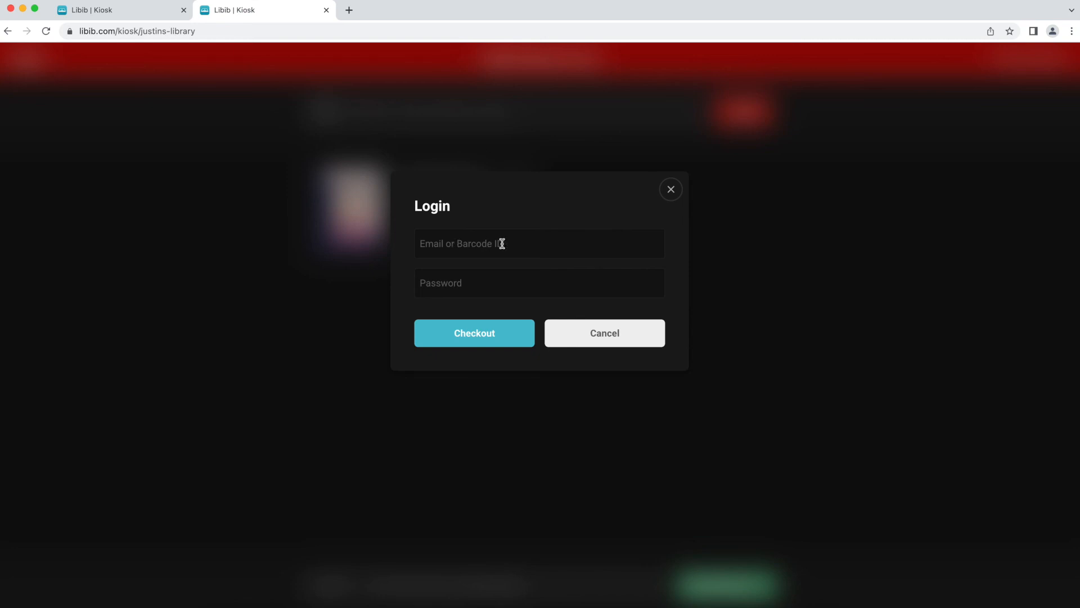
click(478, 281)
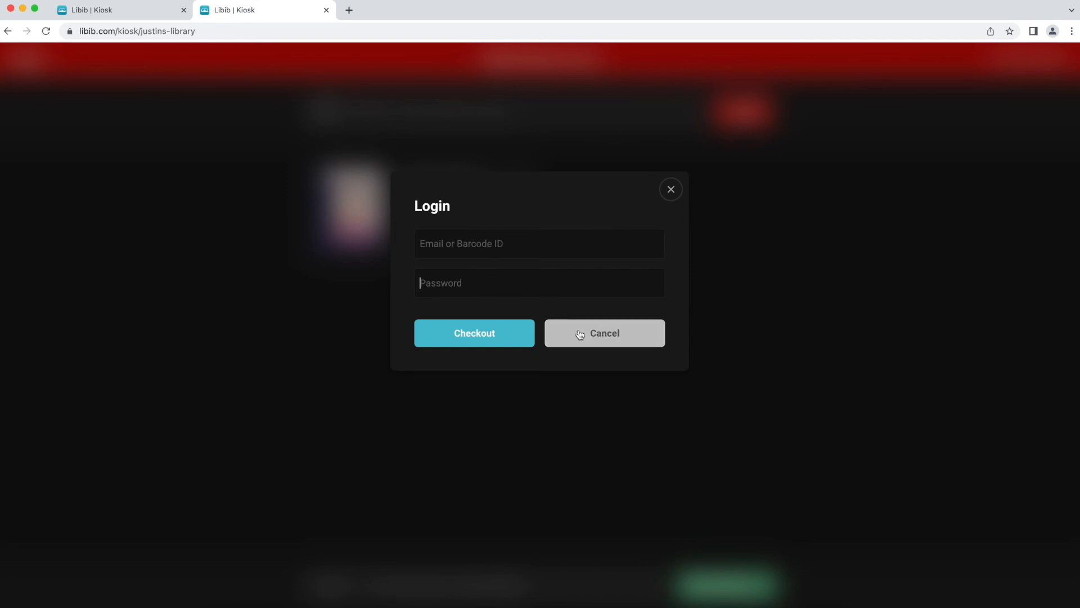
click(675, 196)
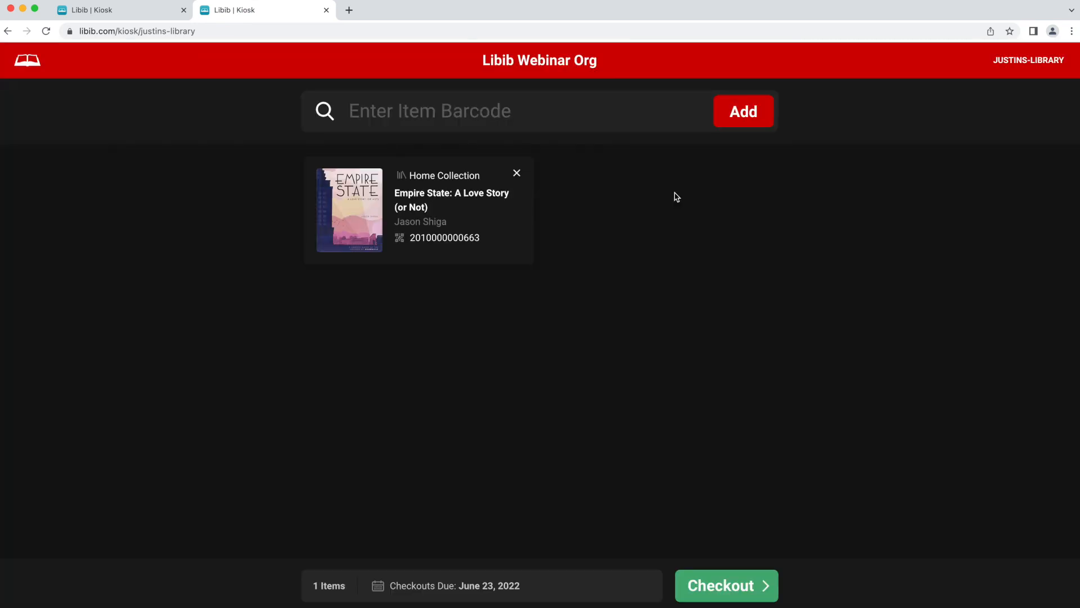
click(174, 10)
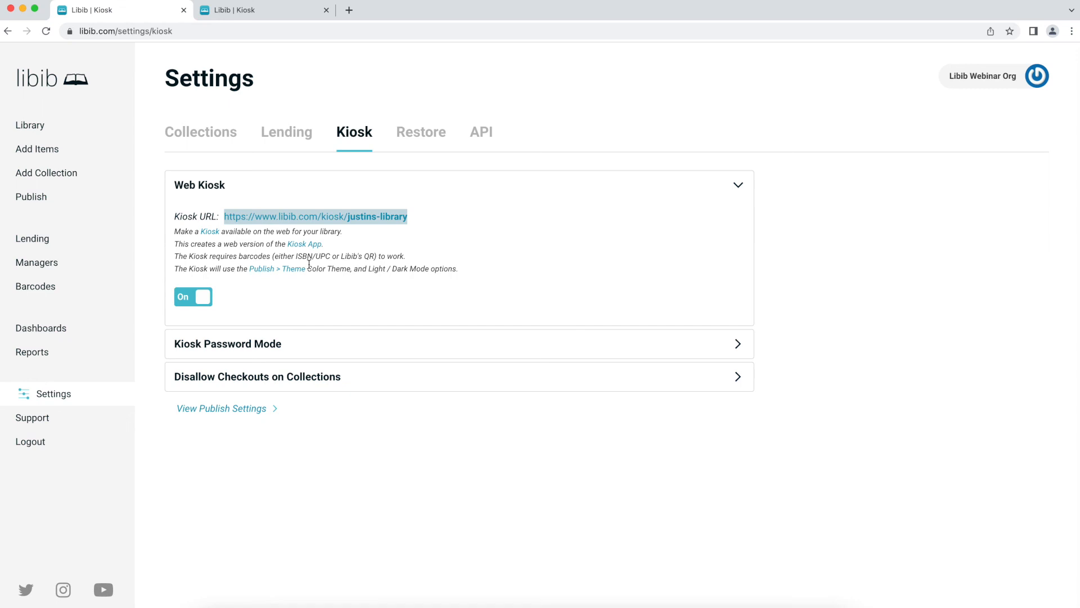
- Expand the Kiosk Password Mode options and reload the settings page
click(251, 344)
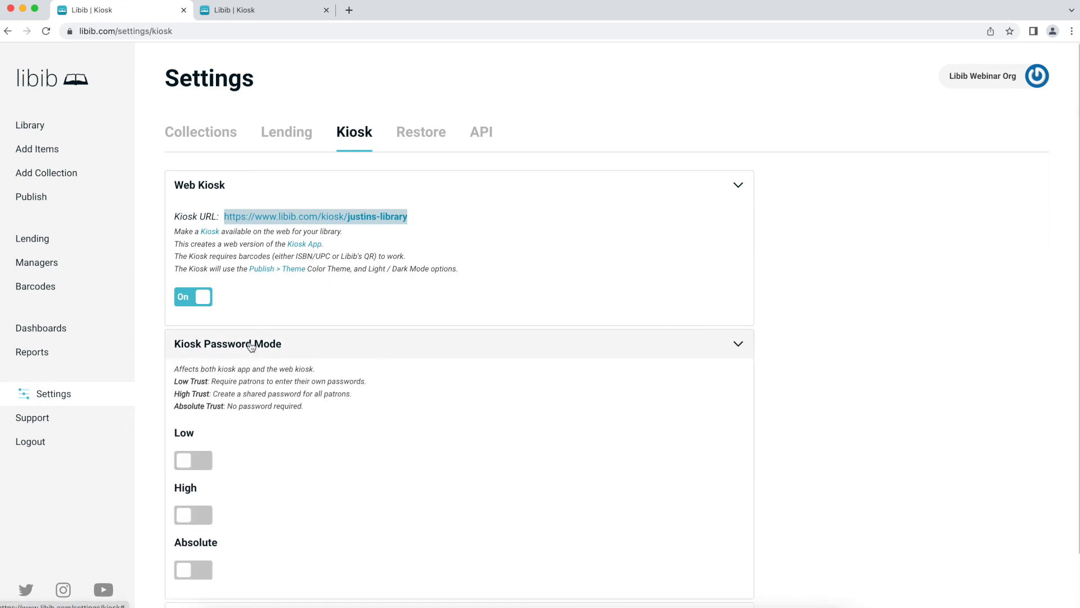
scroll(251, 346, down, 3)
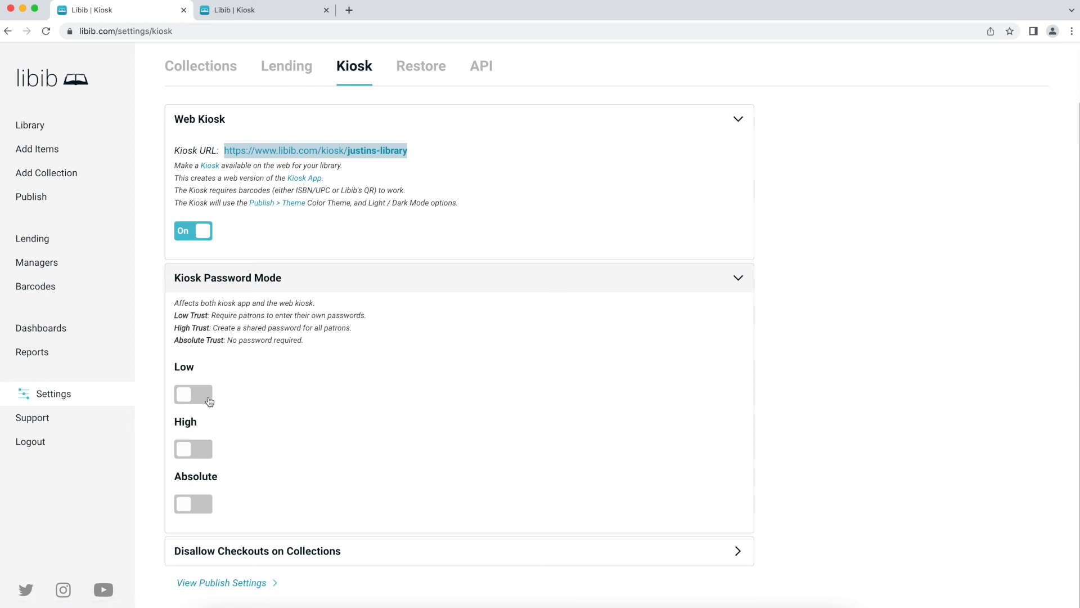
key(super+r)
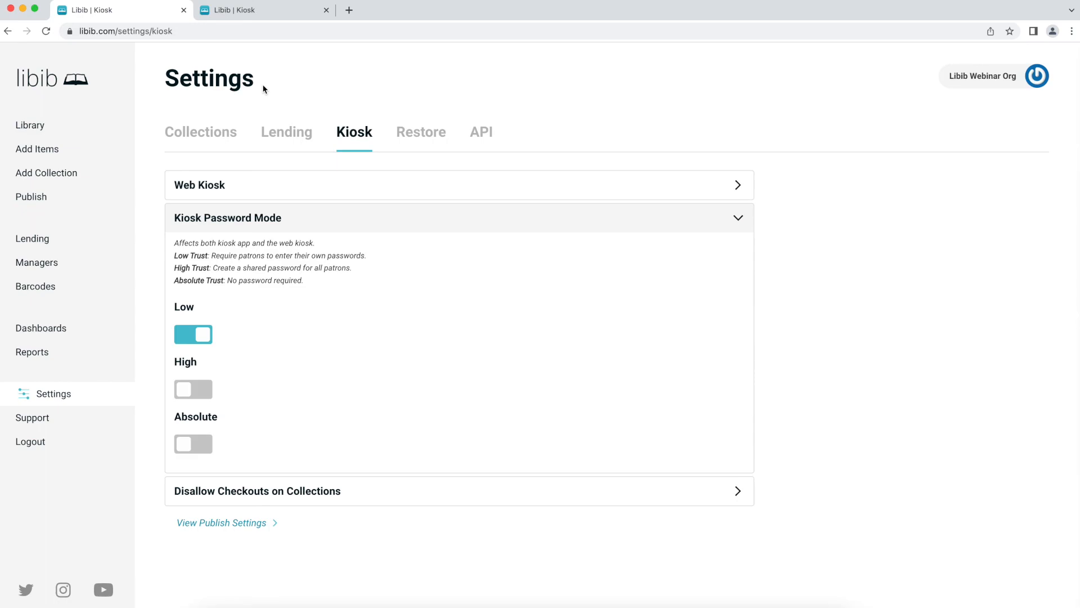
- Check the kiosk checkout Login dialog, then return to the Kiosk settings tab
click(255, 8)
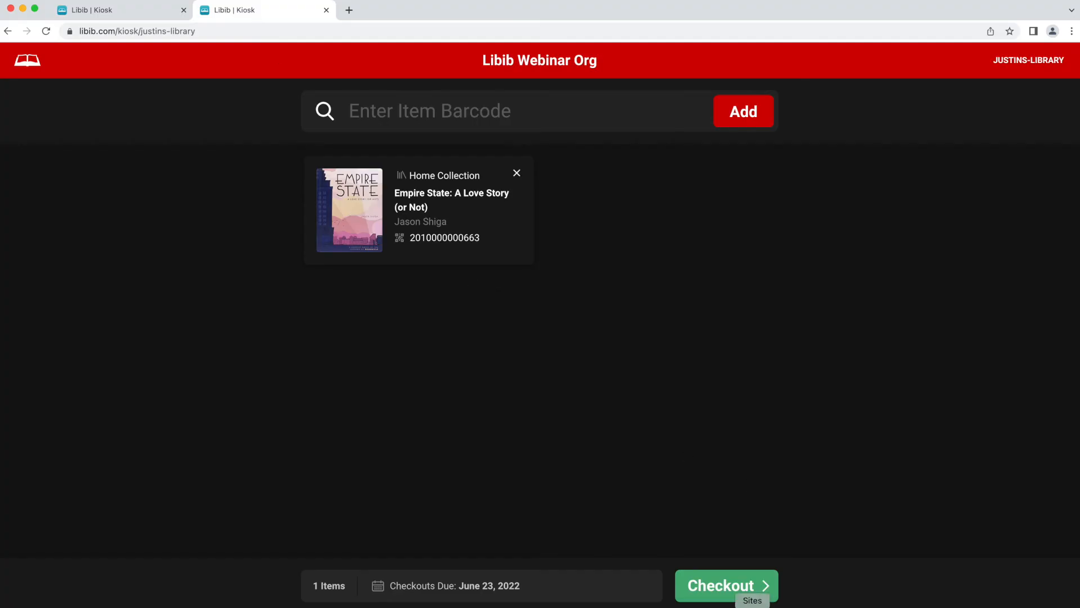
click(724, 586)
click(483, 289)
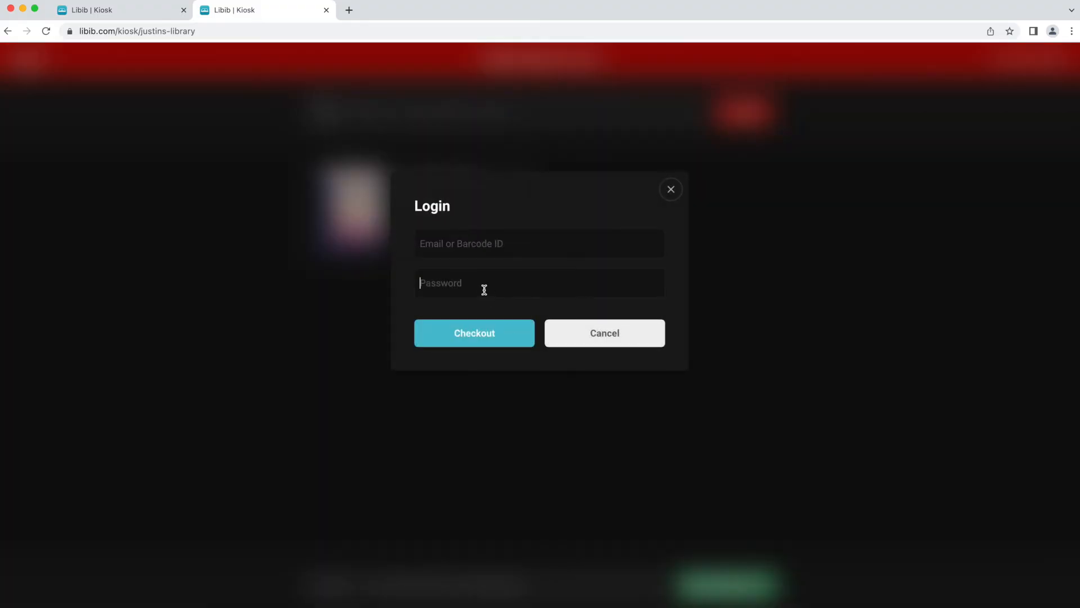
click(159, 12)
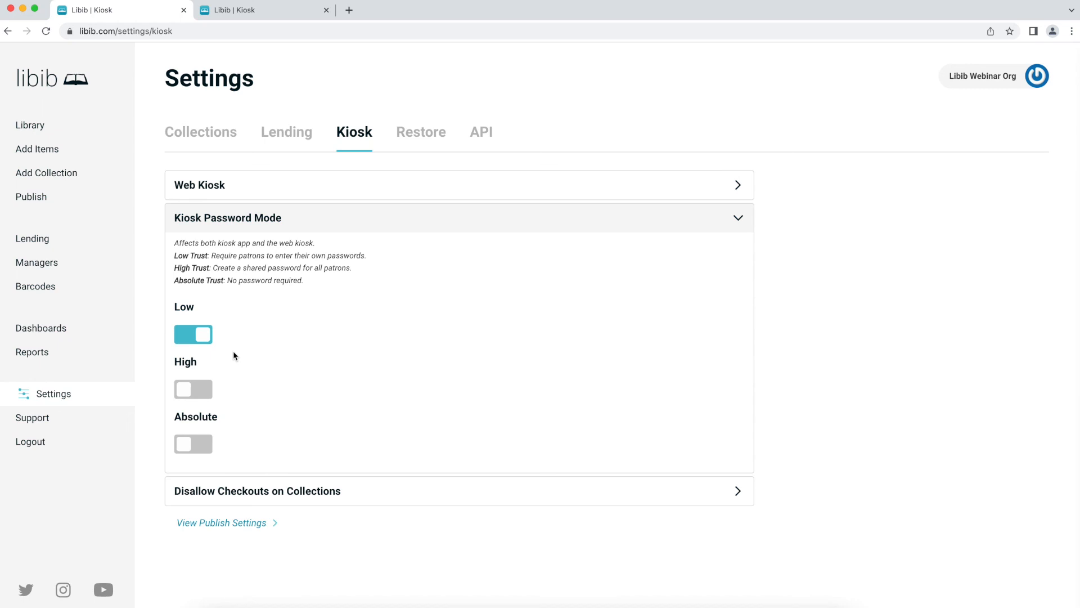
- Switch Kiosk Password Mode to High trust and save a shared password
click(210, 389)
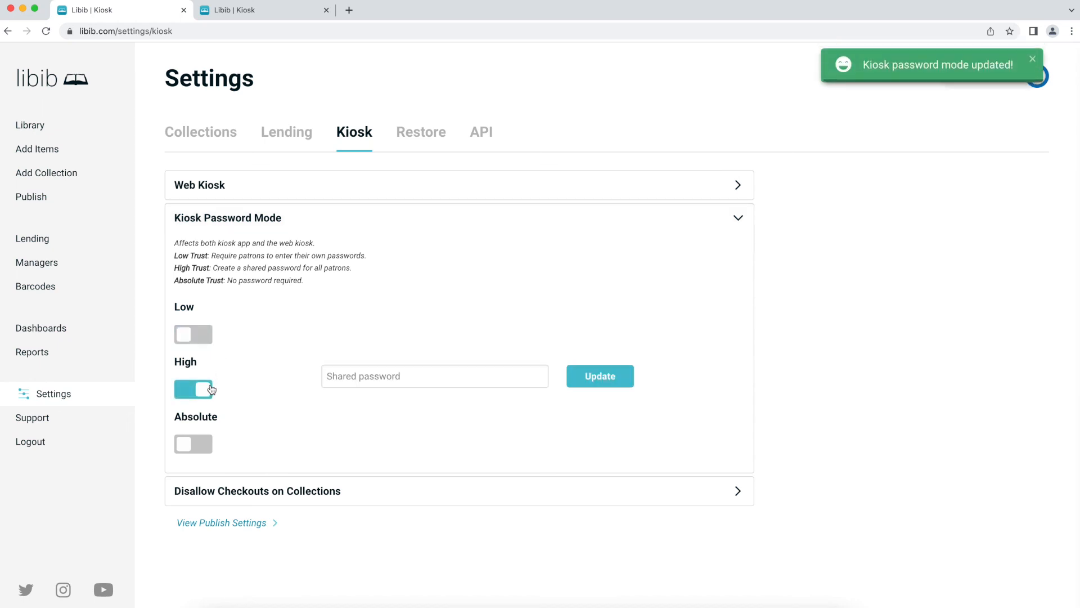
click(362, 374)
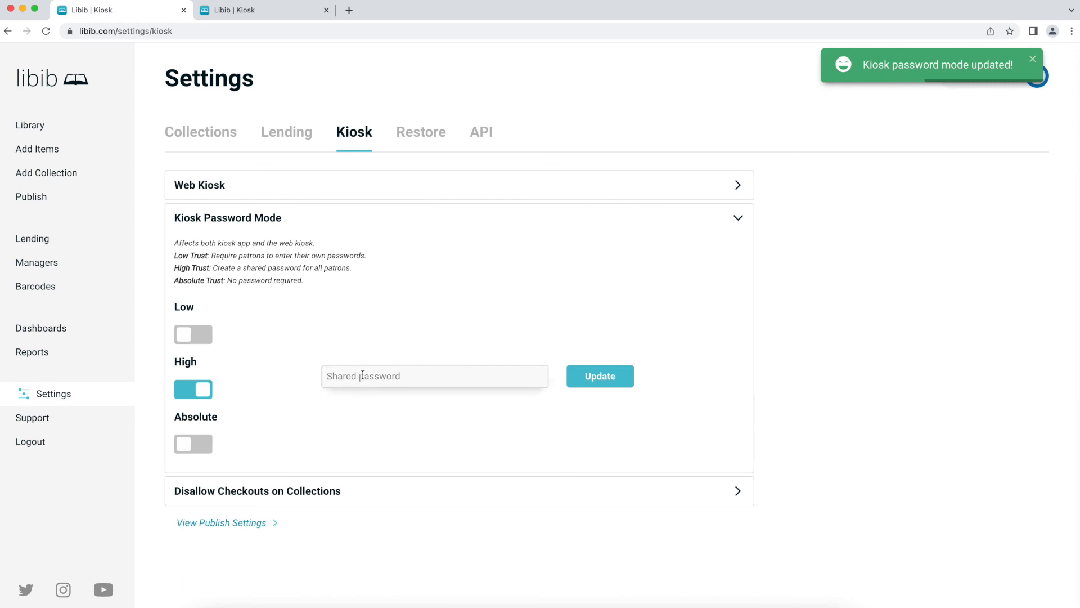
text(1234••••)
click(595, 379)
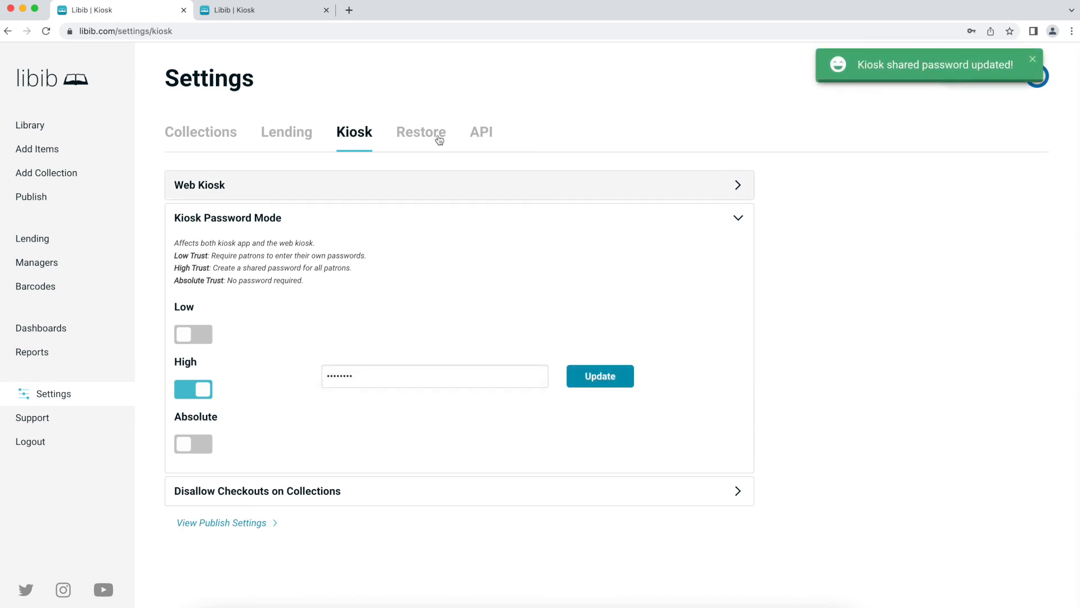
click(264, 10)
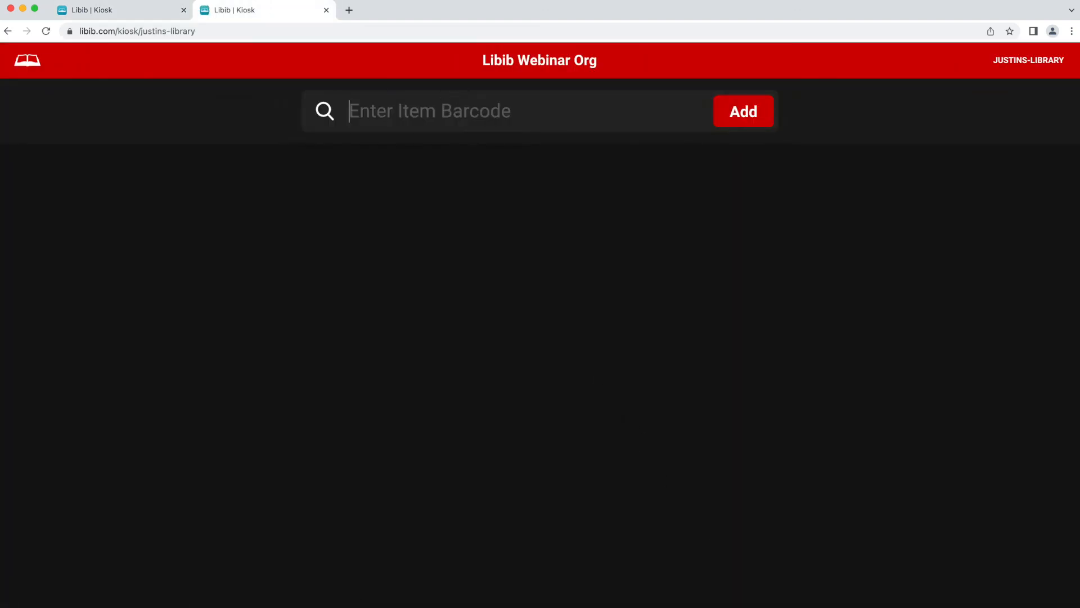
click(387, 115)
text(2010000000663)
click(719, 104)
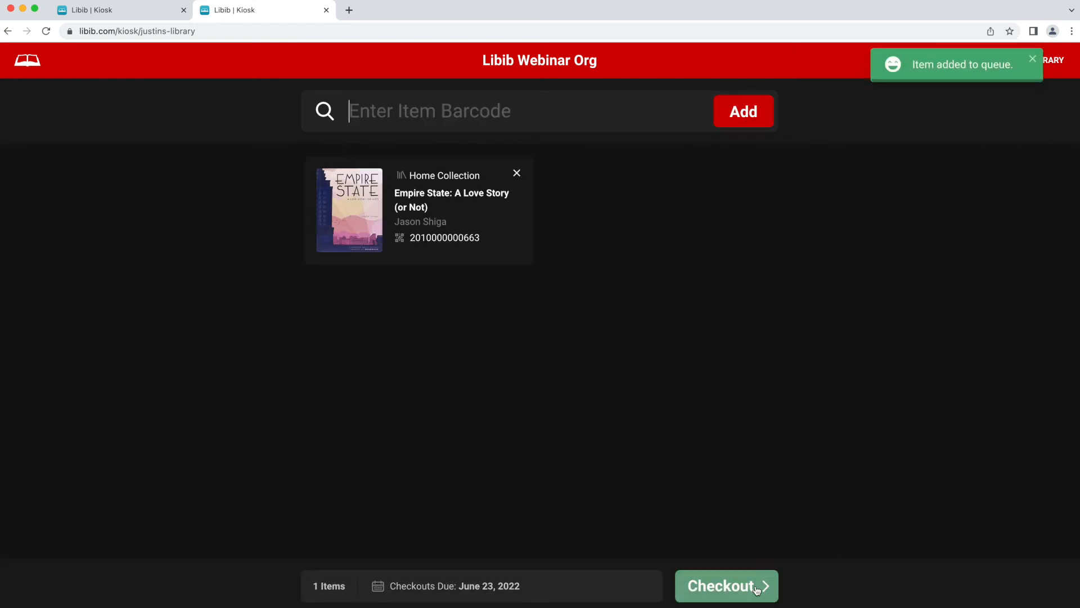
click(729, 589)
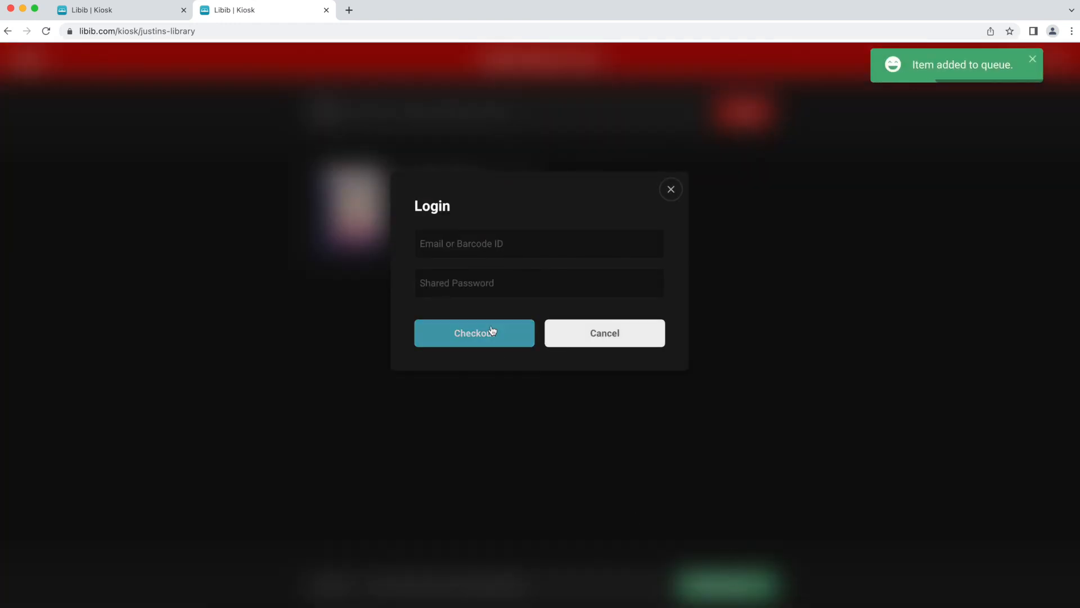
click(514, 285)
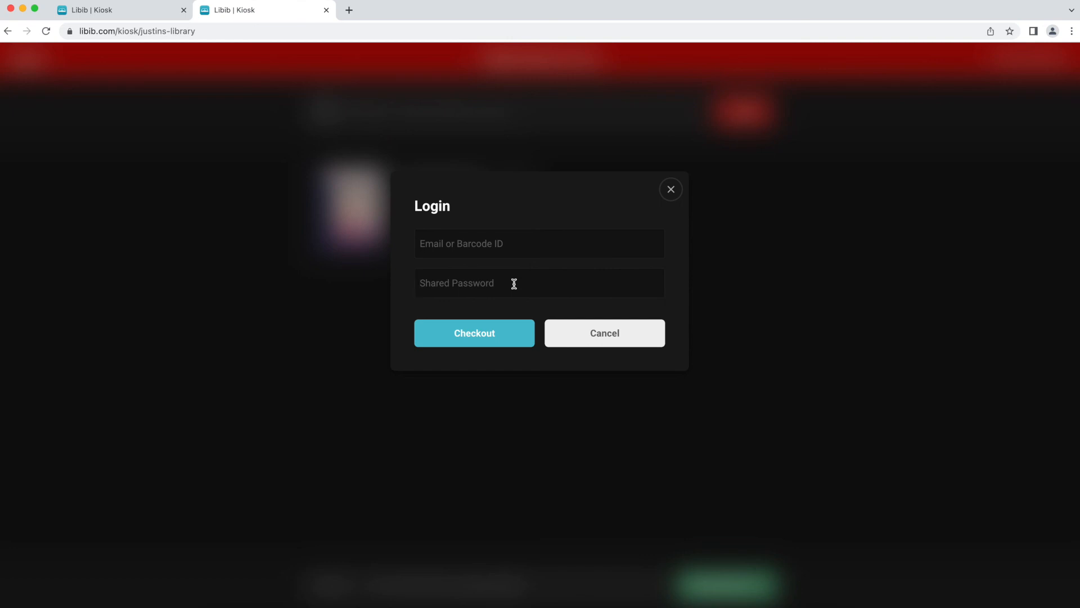
click(142, 12)
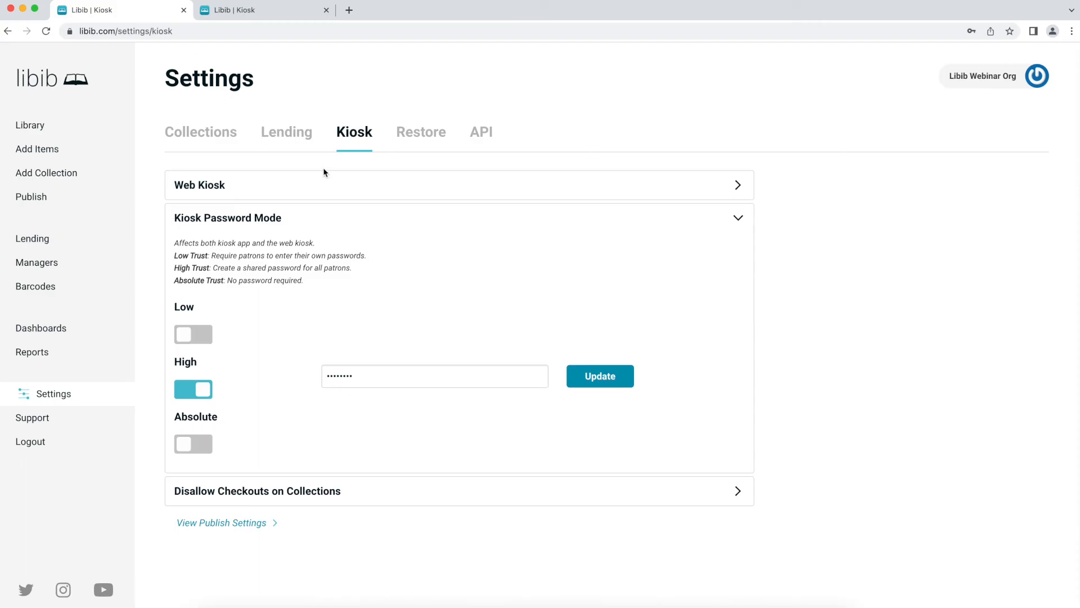
click(196, 443)
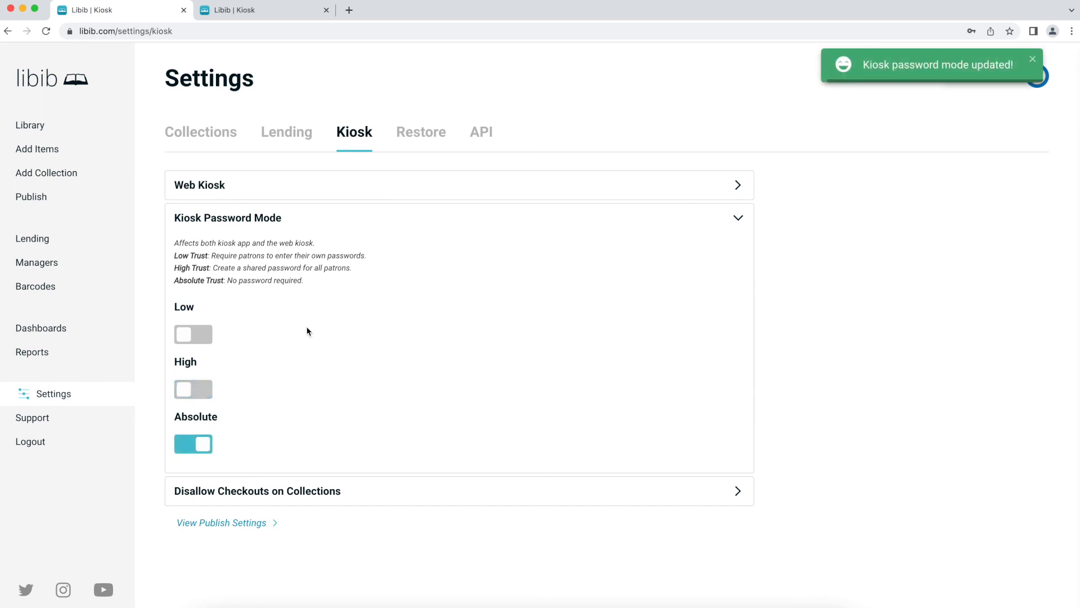
click(293, 11)
key(super+r)
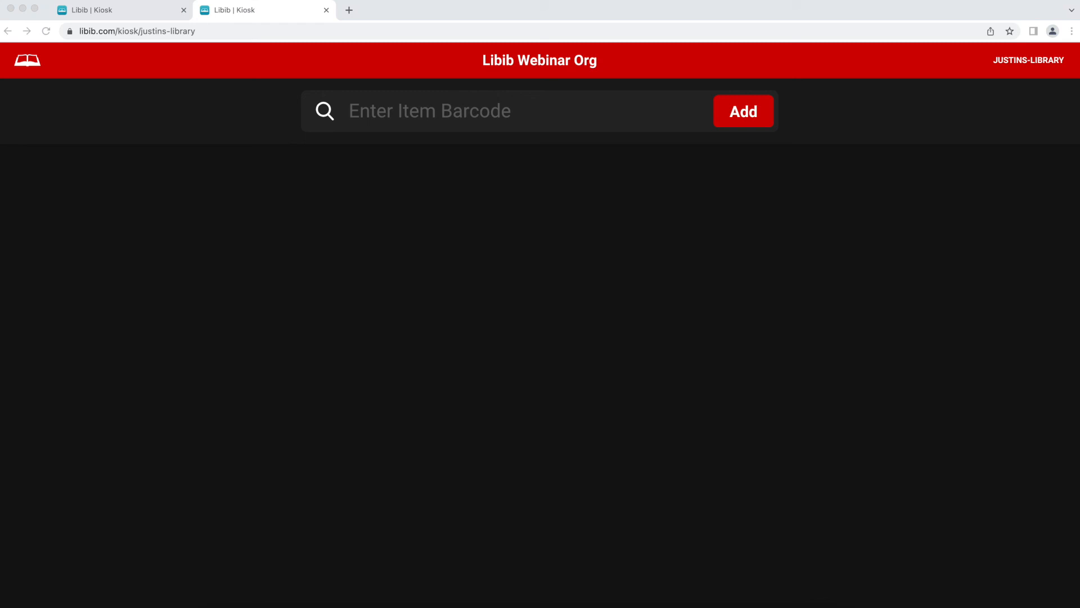
click(397, 106)
text(2010000000663)
key(Return)
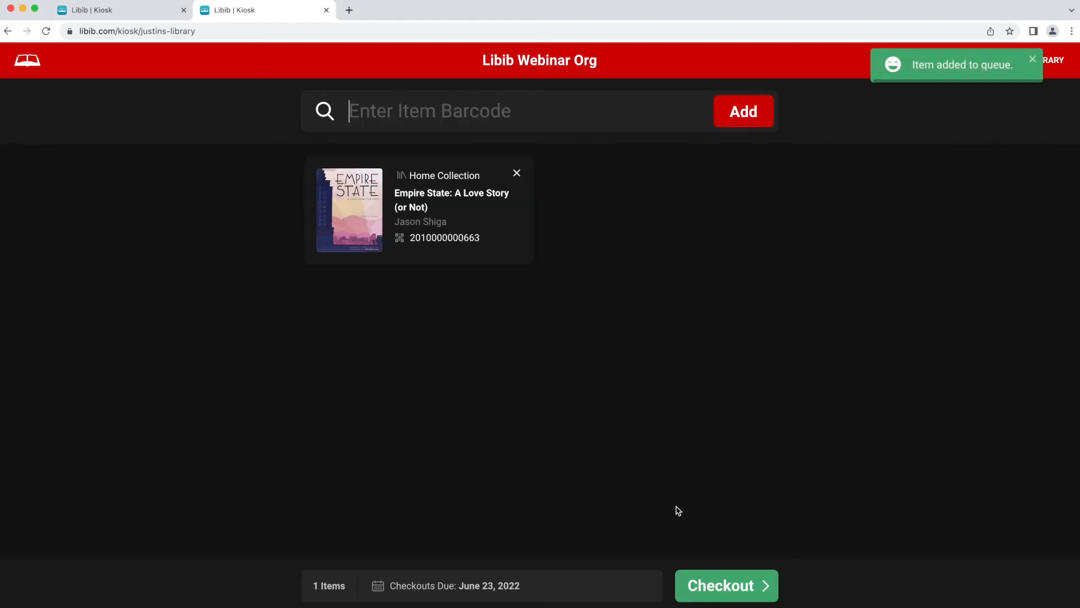
click(733, 592)
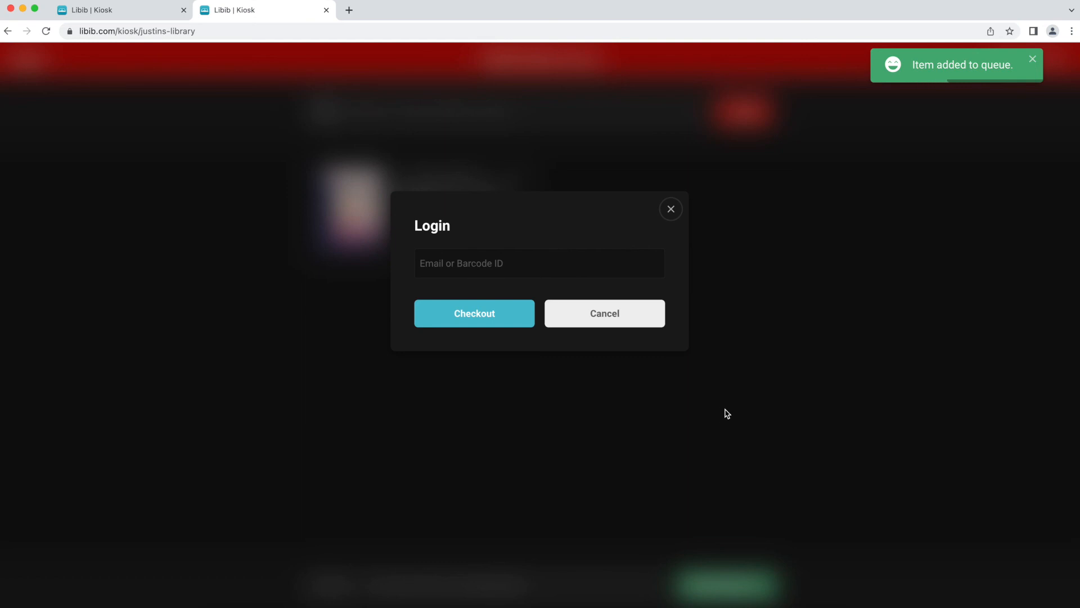
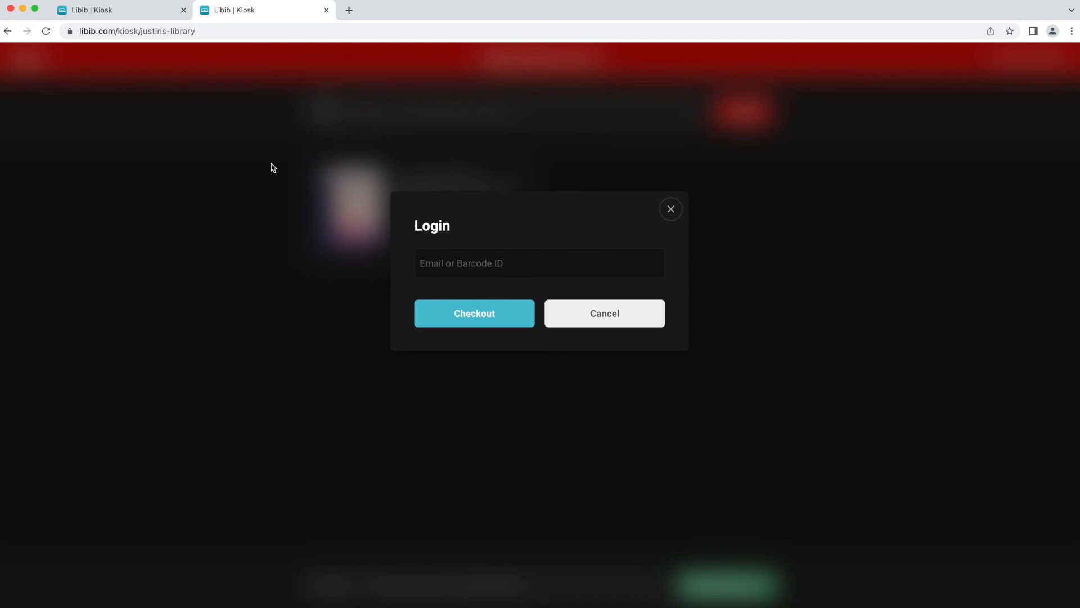
- Dismiss the kiosk login prompt and return to Kiosk settings with Kiosk Password Mode collapsed
click(629, 322)
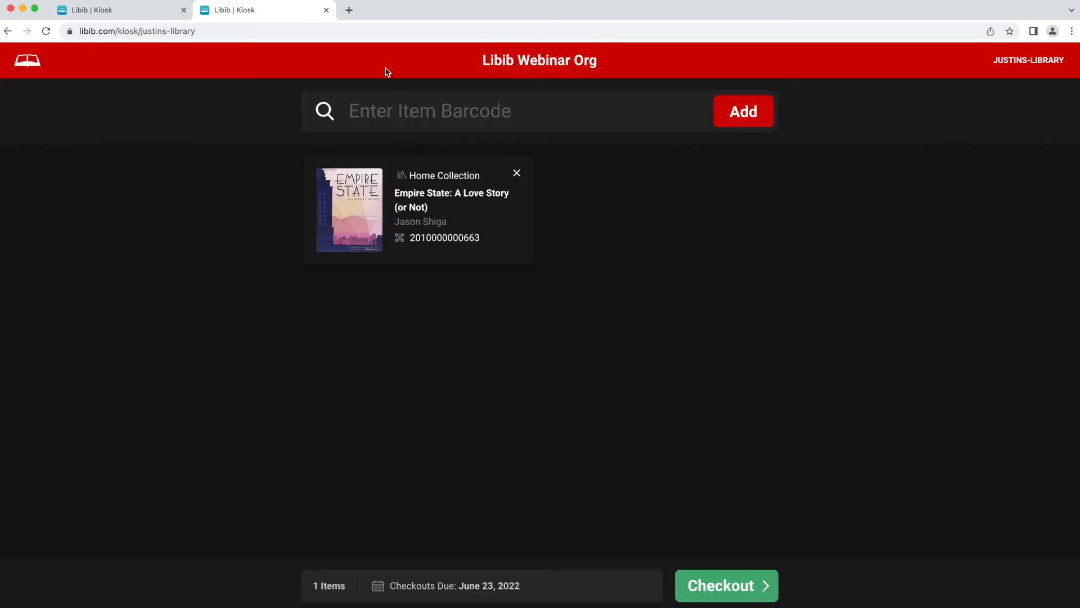
click(103, 9)
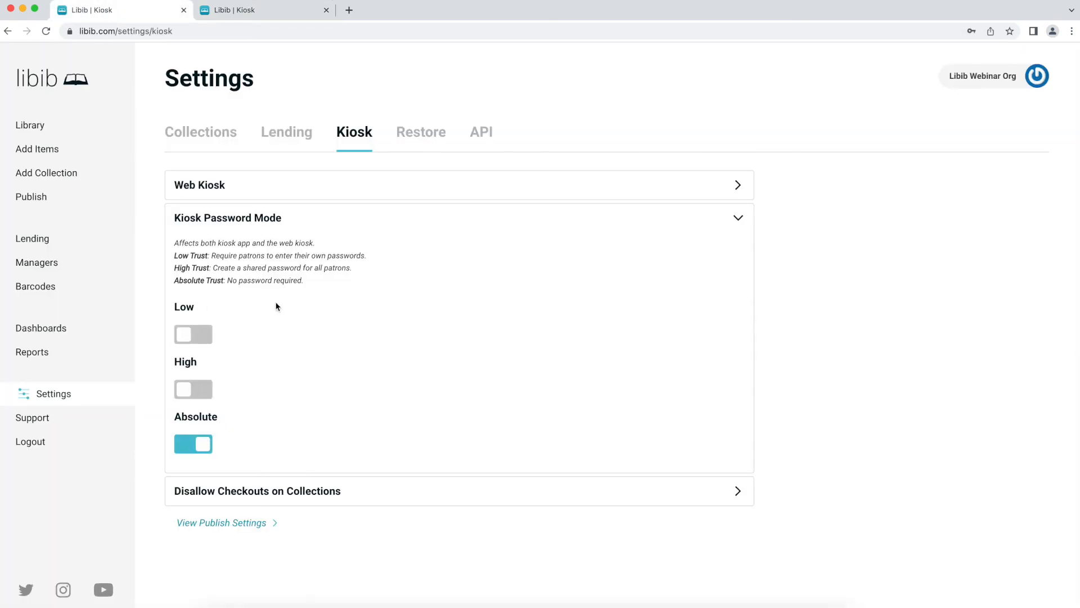
click(308, 220)
- Disallow kiosk checkouts from Outside Collection and save, then go to Restore settings
click(314, 260)
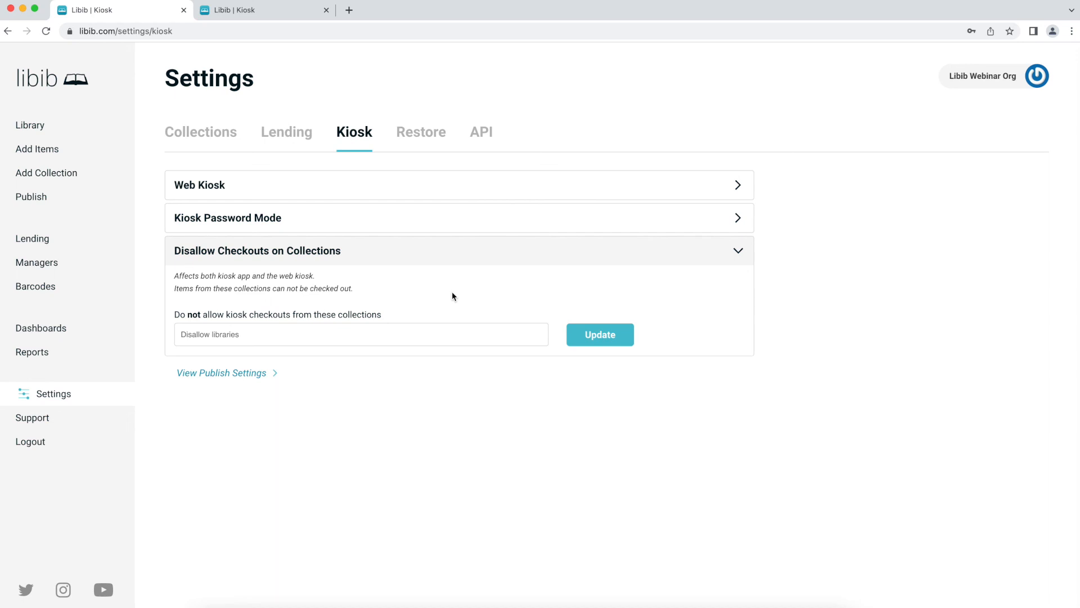
click(366, 337)
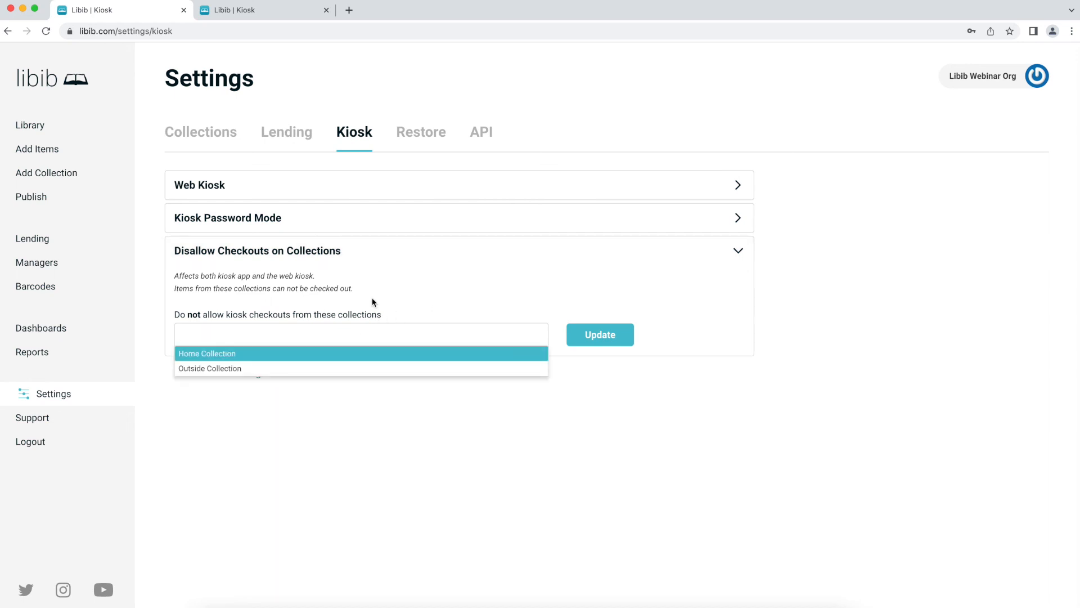
click(360, 369)
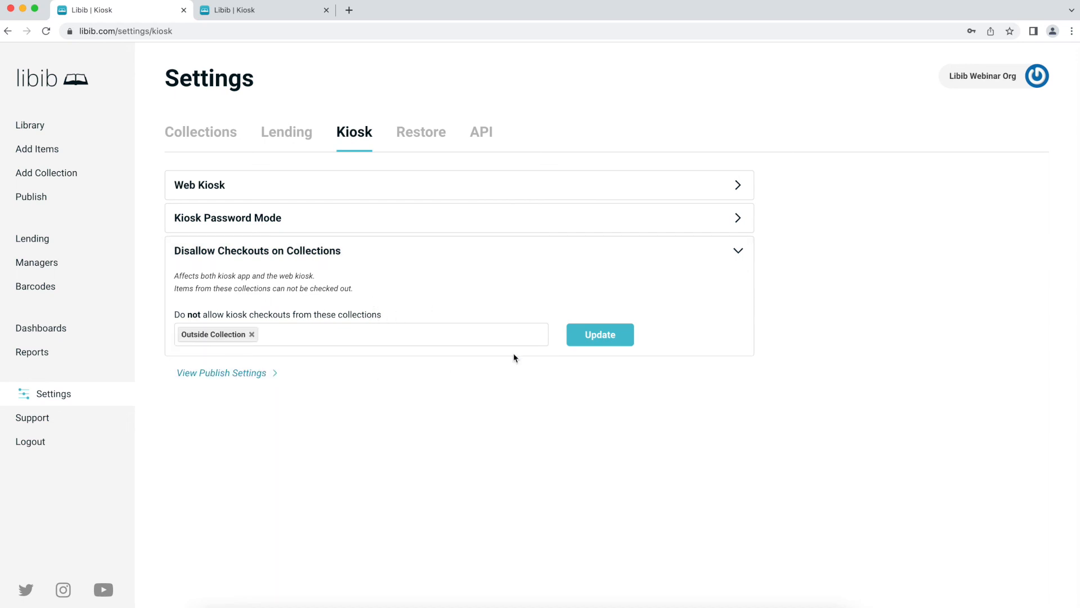
click(587, 339)
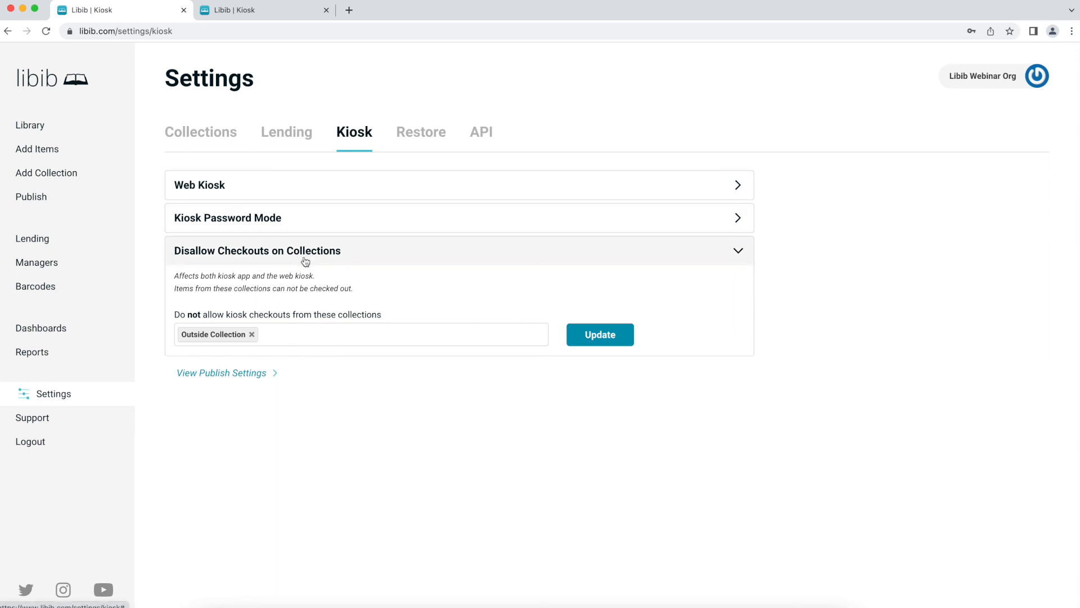
click(418, 143)
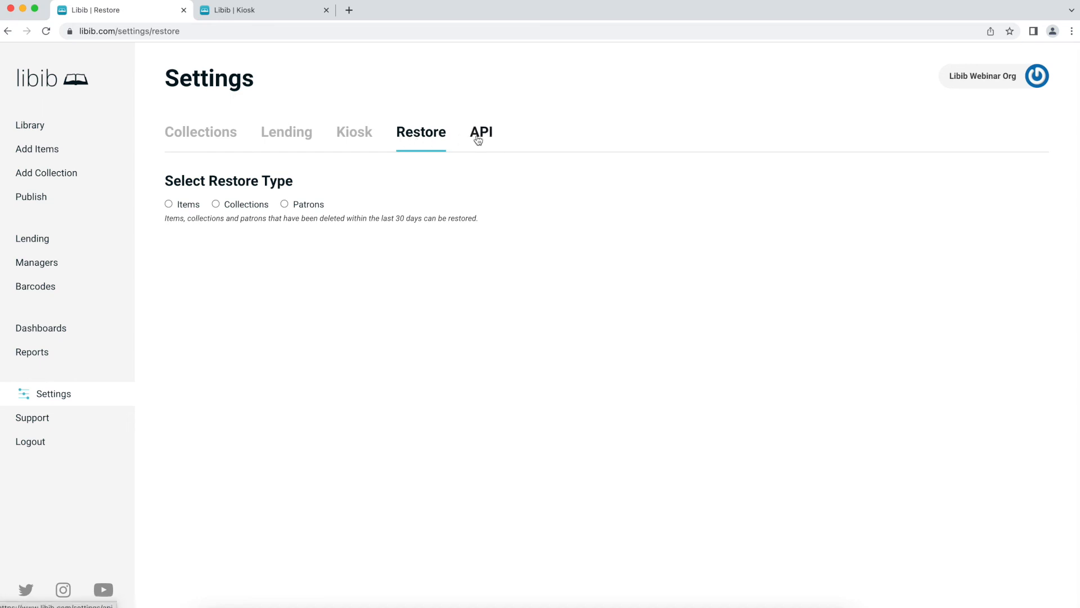
- List deleted items to restore, showing Fantastic Mr. Fox from Home Collection, deleted 2022-05-23
click(183, 210)
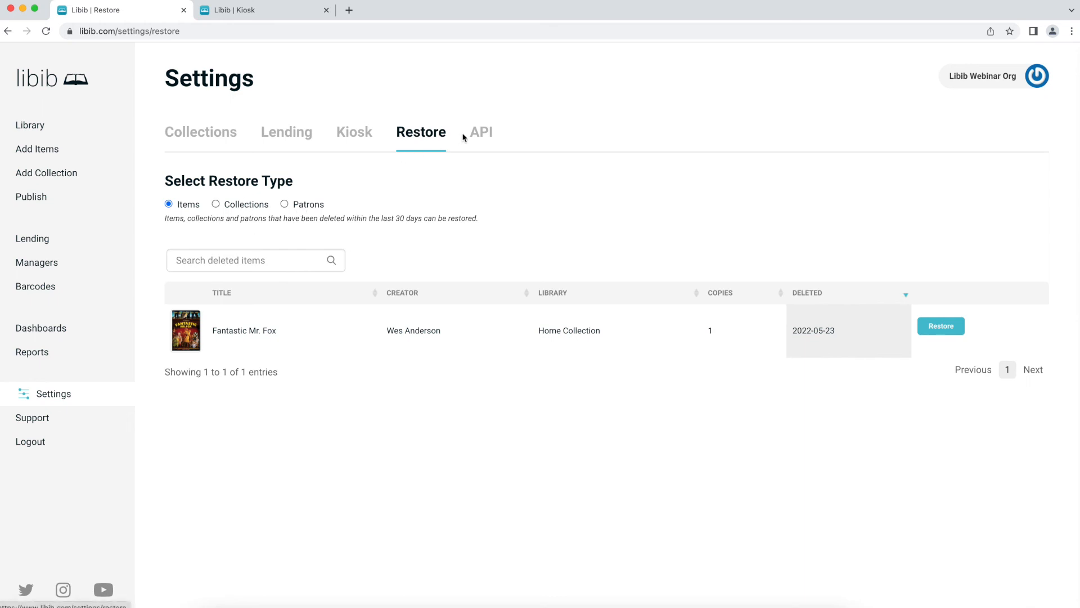
- Show the API settings page with API Details and the REST API documentation link
click(477, 137)
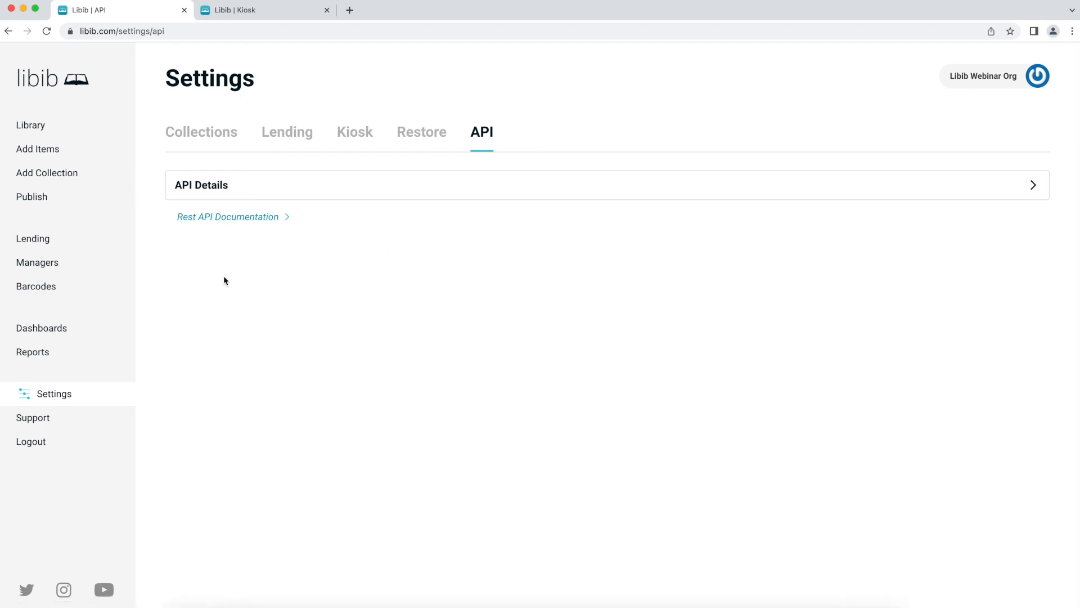
- Open the Libib Help Center from Support and browse its help topics
click(51, 417)
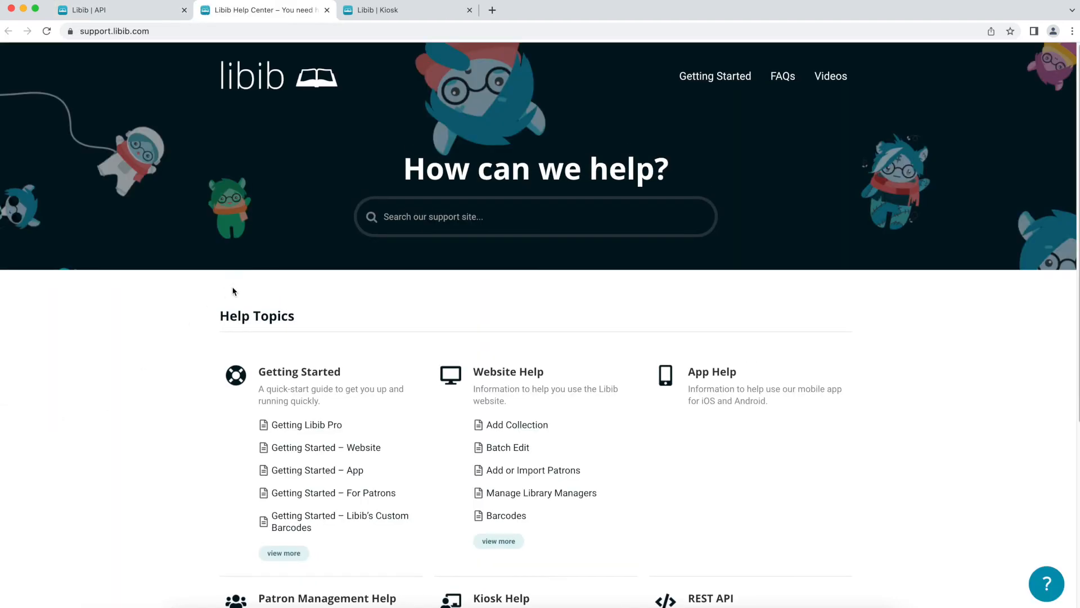
scroll(375, 288, down, 1)
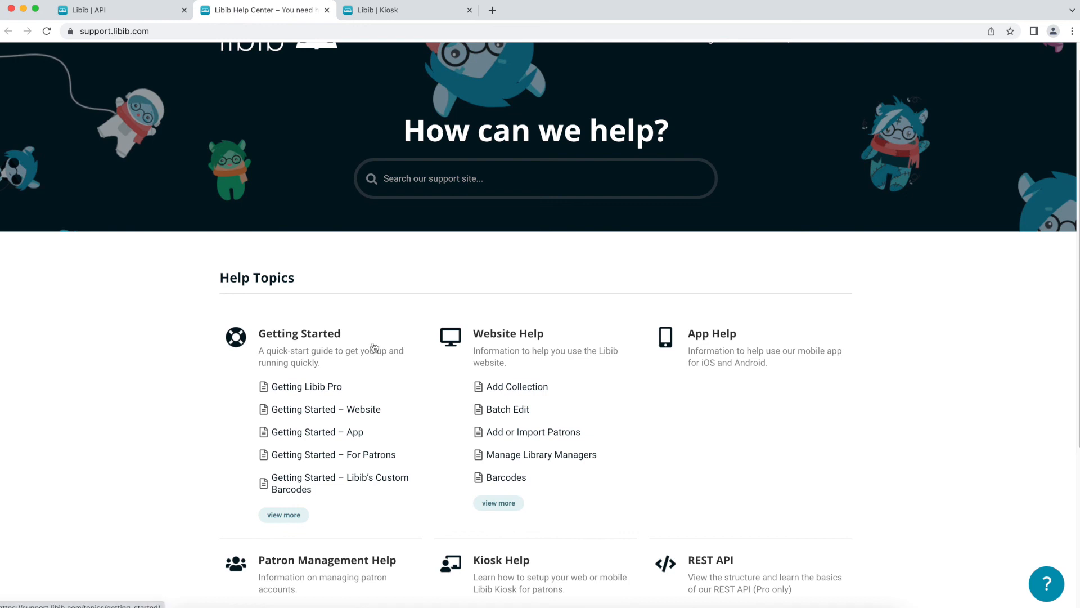
scroll(374, 347, down, 3)
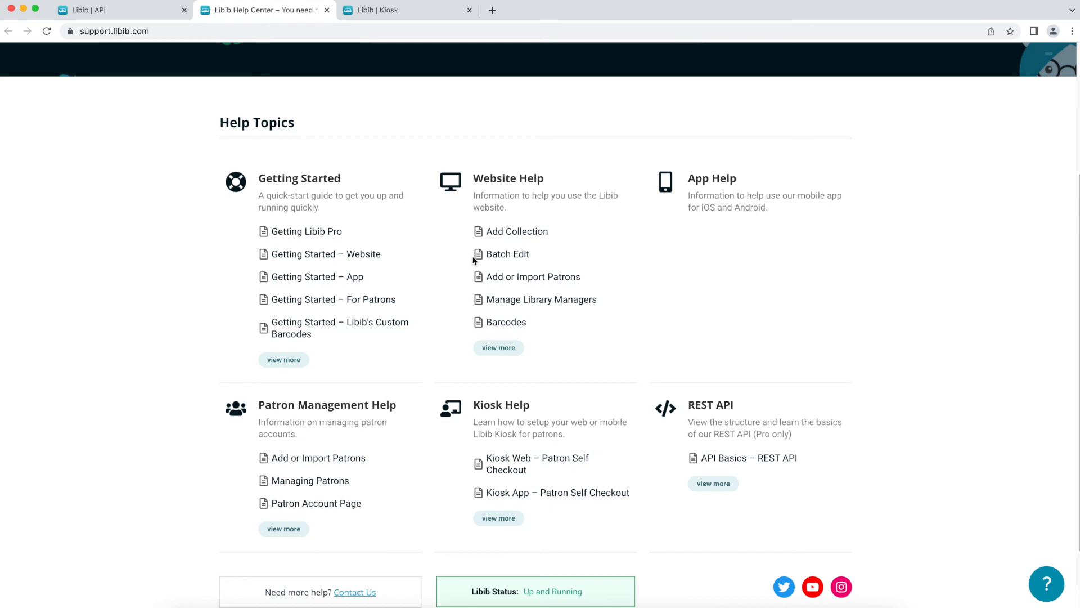
scroll(527, 180, up, 1)
scroll(527, 180, up, 4)
scroll(564, 218, down, 5)
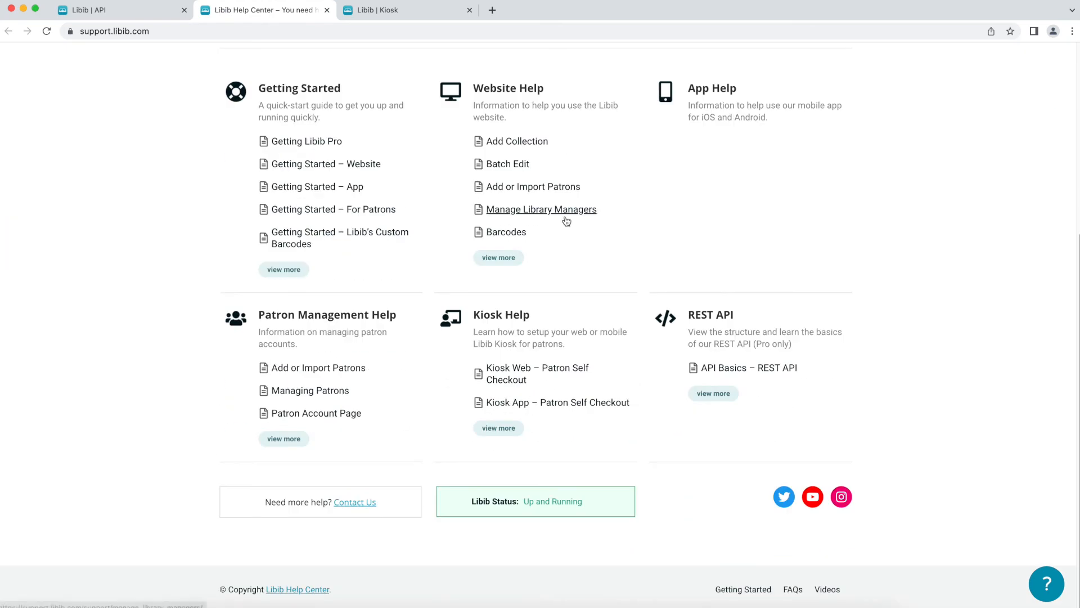
- View the Patrons - REST API articles, then return to the Help Center home page
click(713, 318)
click(482, 272)
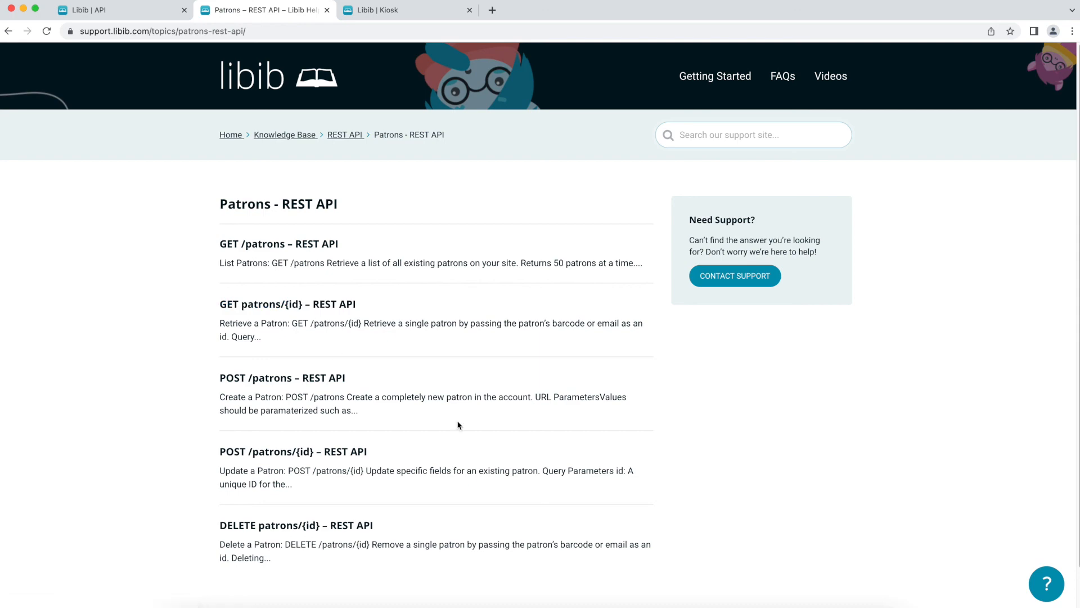
click(230, 135)
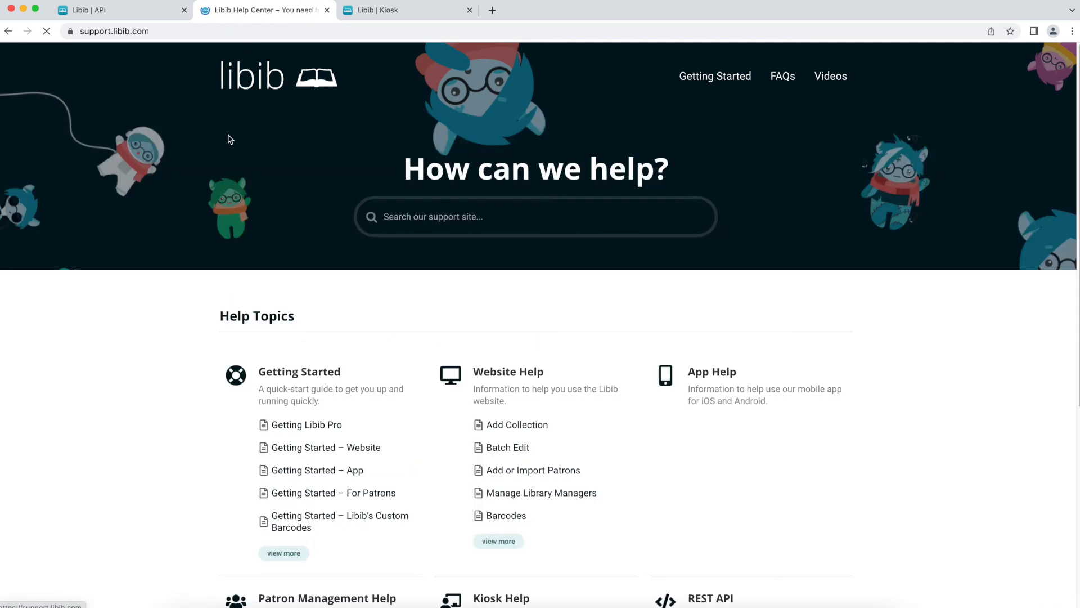
scroll(400, 188, down, 5)
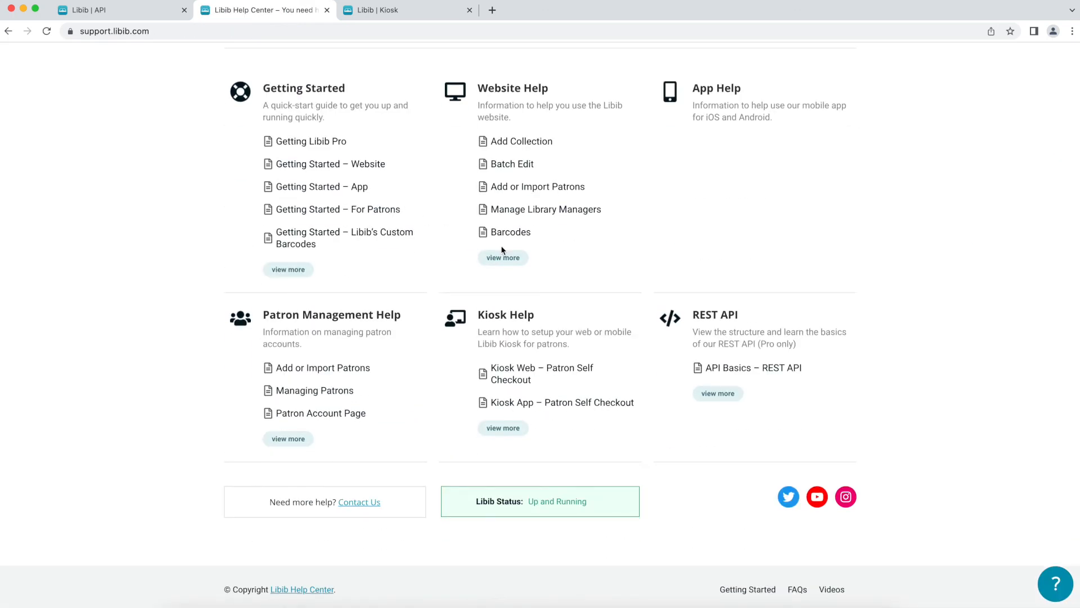
scroll(502, 249, up, 5)
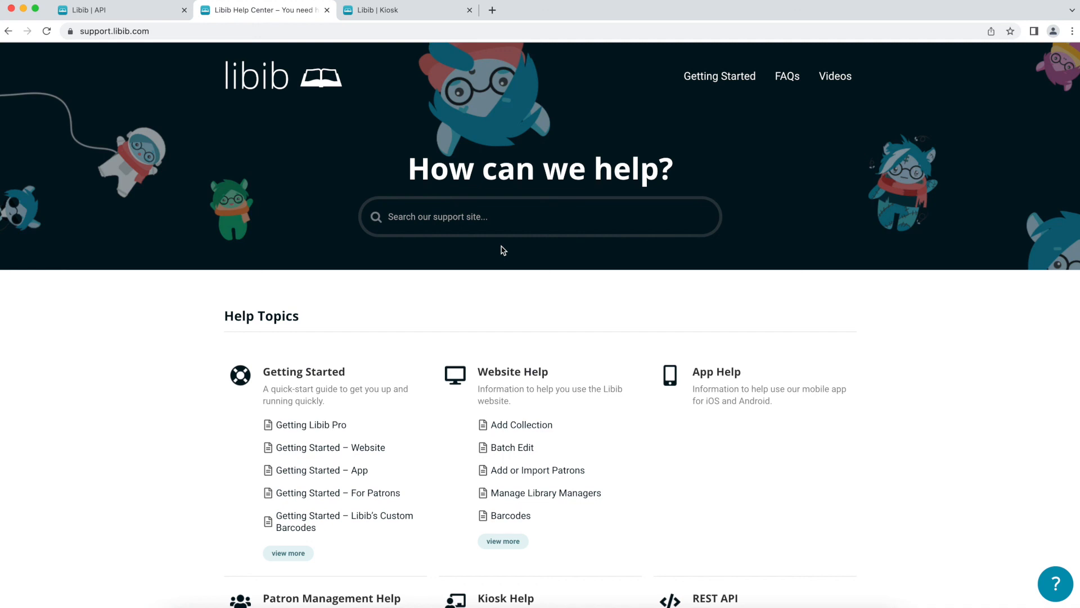